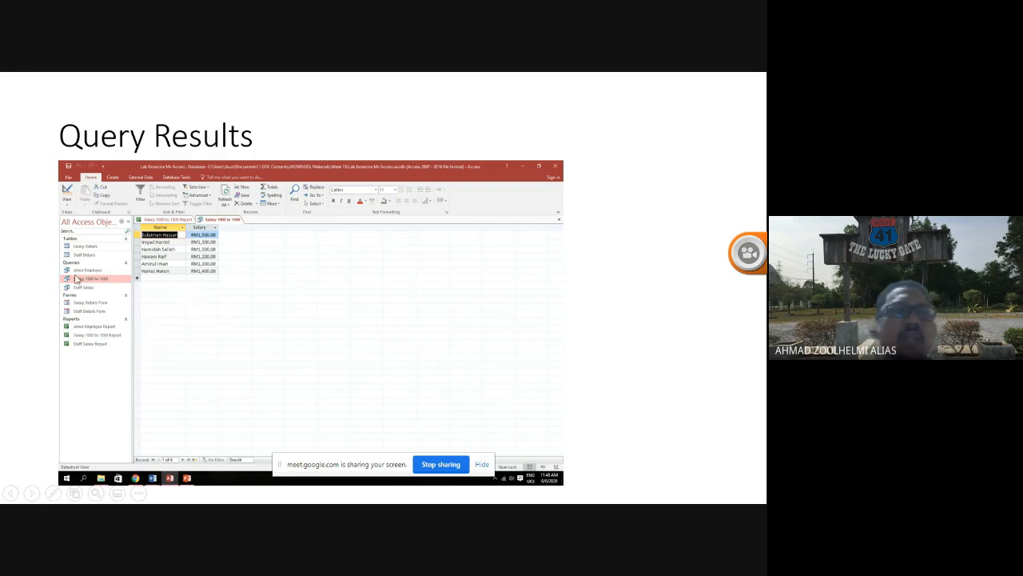
left_click(252, 278)
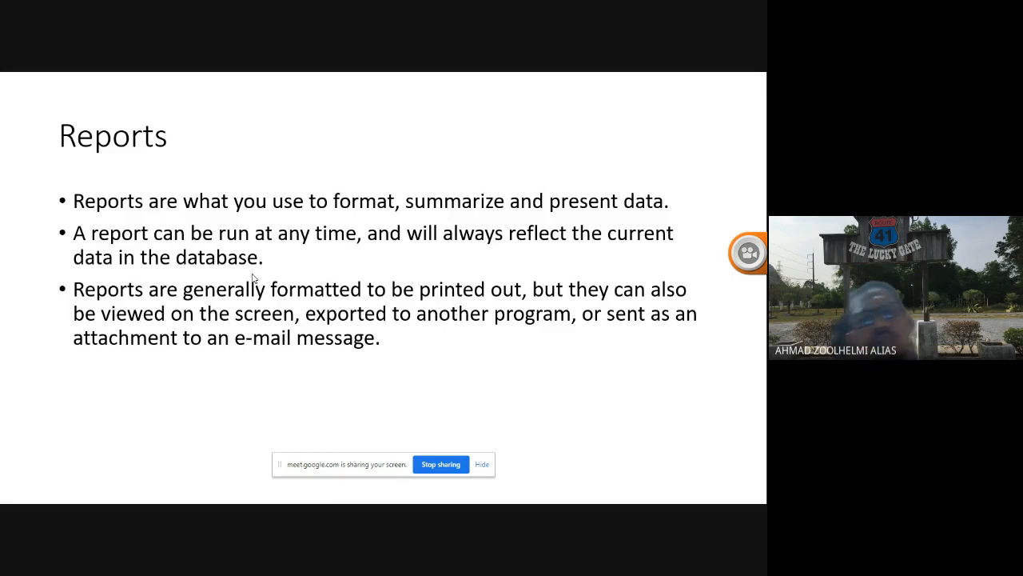
key("Right")
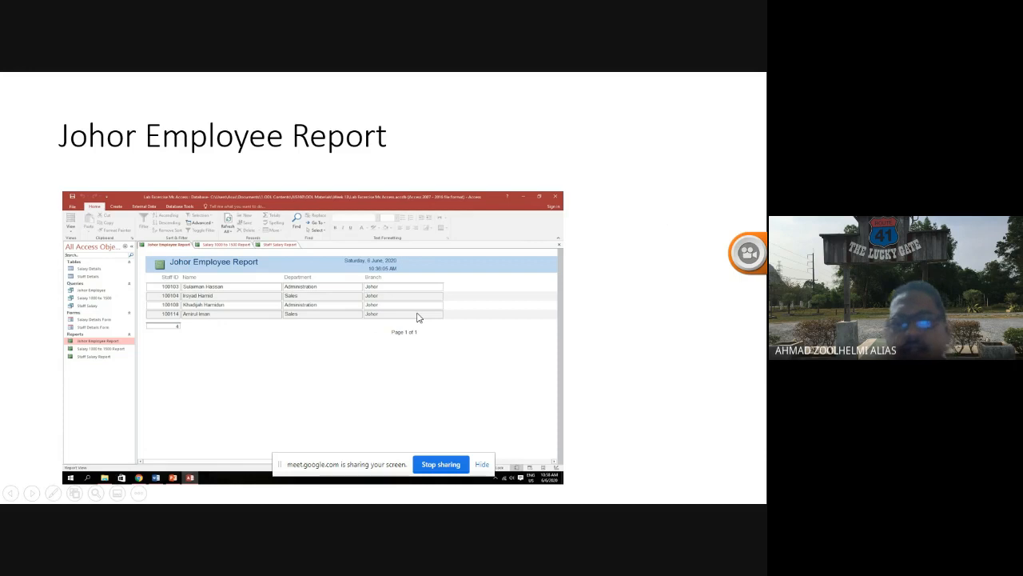
key("Left")
key("Left")
key("Left")
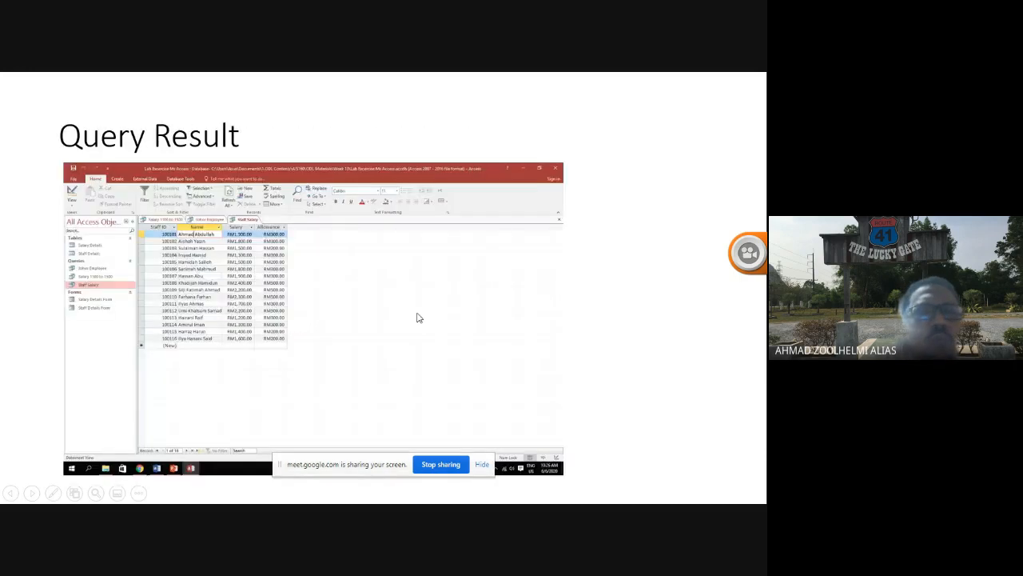
key("Right")
key("Right")
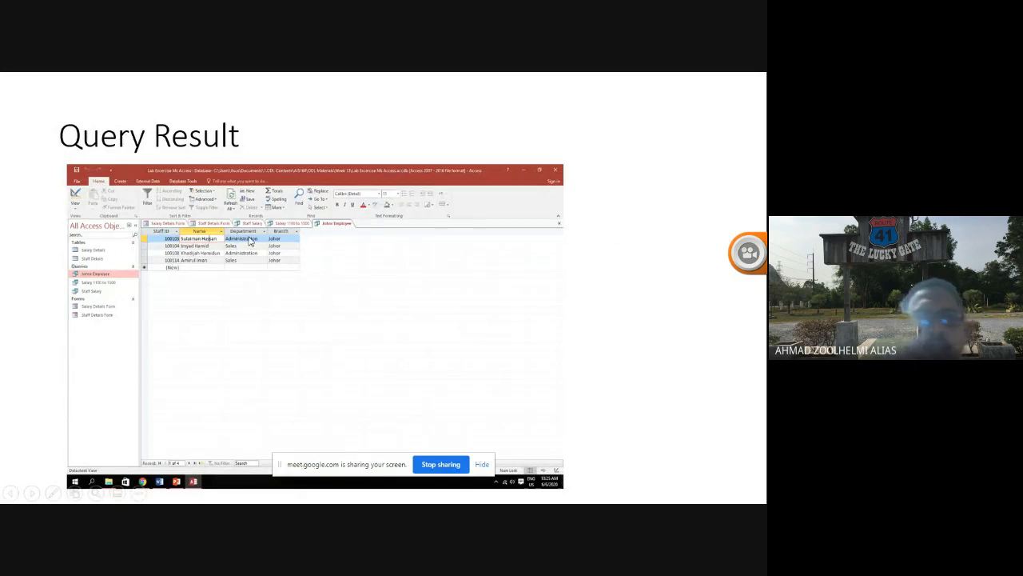
key("Right")
key("Right")
key("Right")
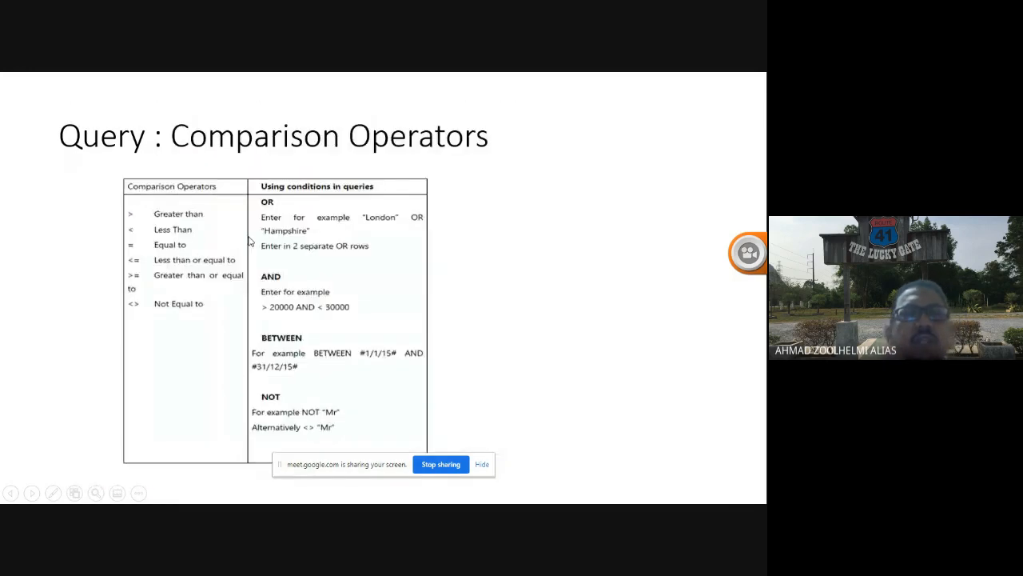
key("Right")
key("Right")
key("Right")
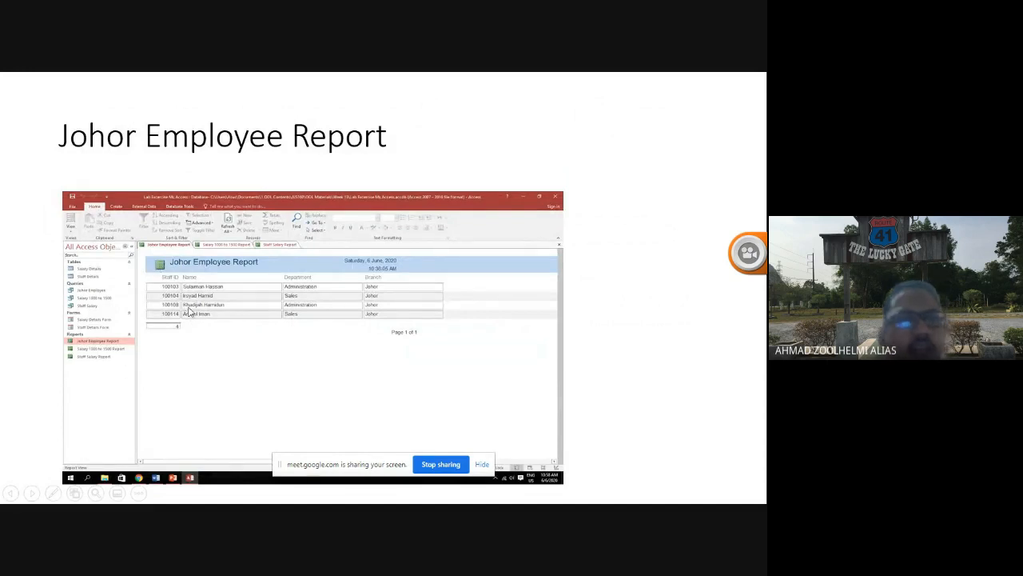
left_click(273, 350)
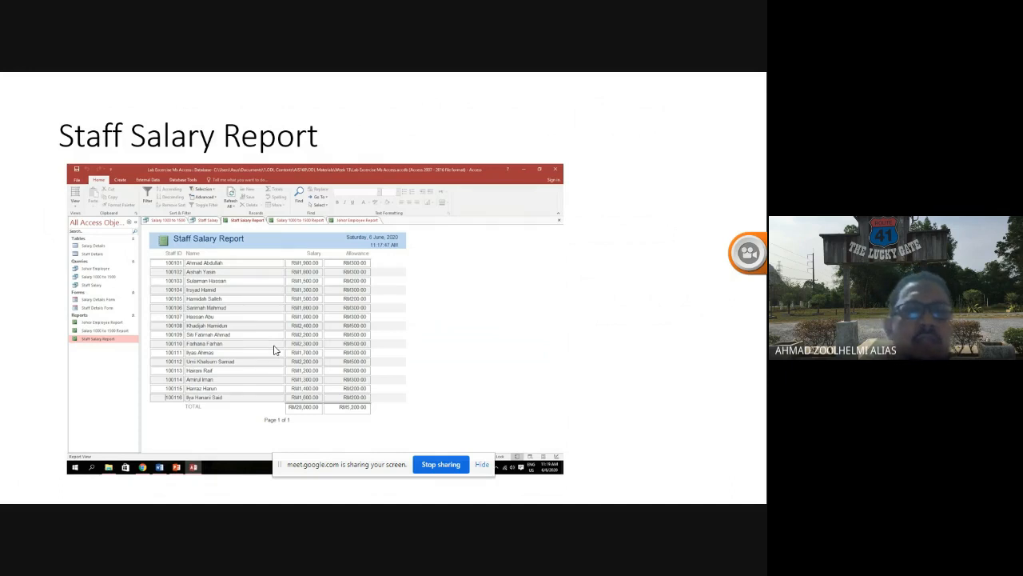
left_click(417, 382)
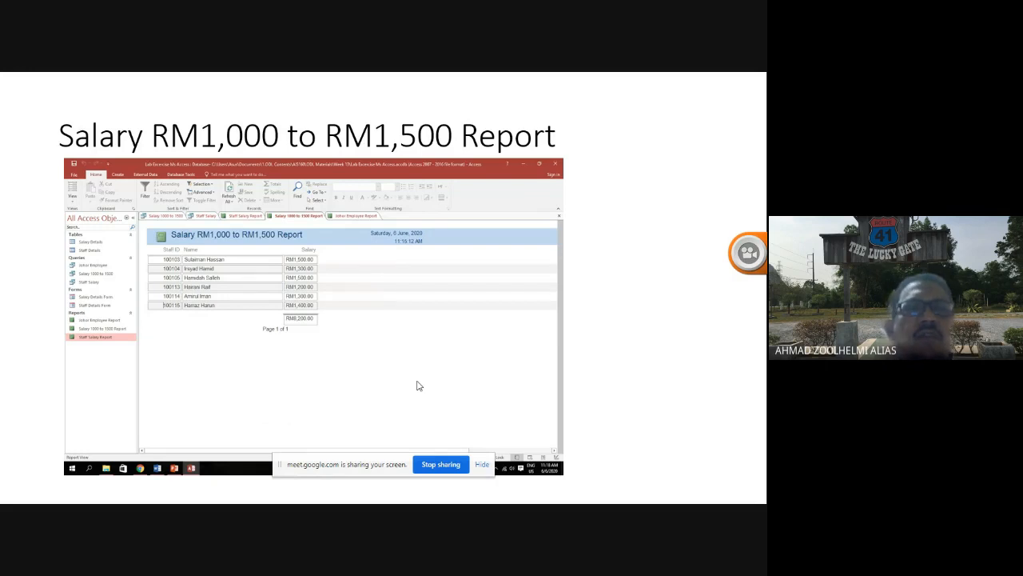
left_click(417, 385)
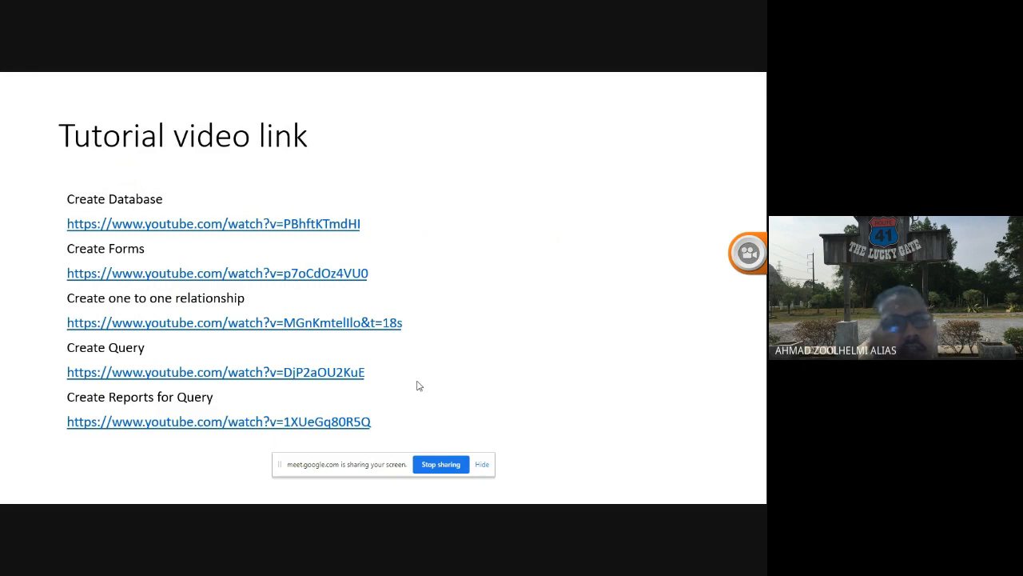
- End the slideshow and close the Ms Access Slides presentation
left_click(417, 385)
left_click(417, 385)
left_click(418, 384)
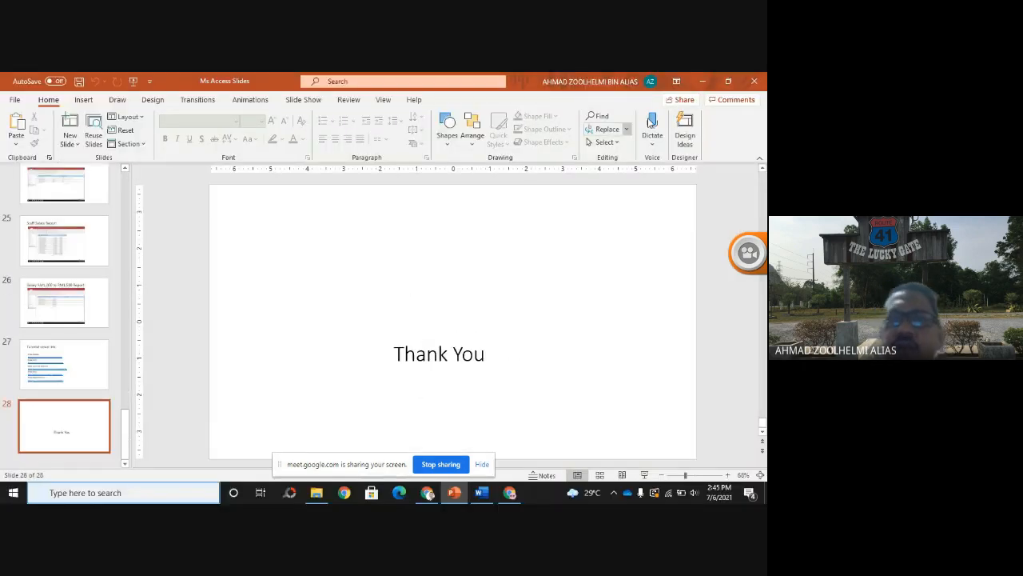
left_click(753, 82)
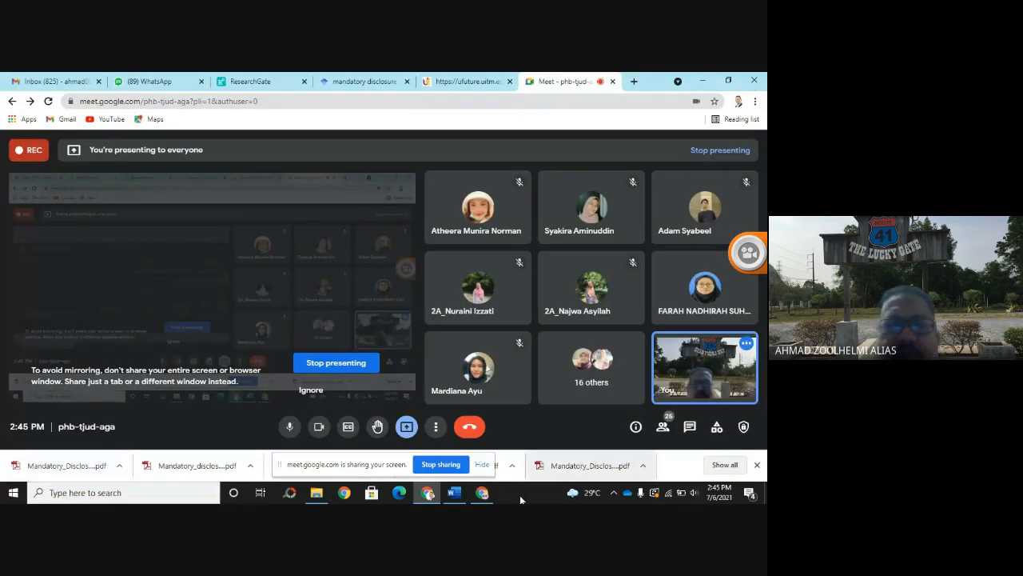
- Switch to the Access Lab Test document in Word and set its zoom to 110%
left_click(454, 493)
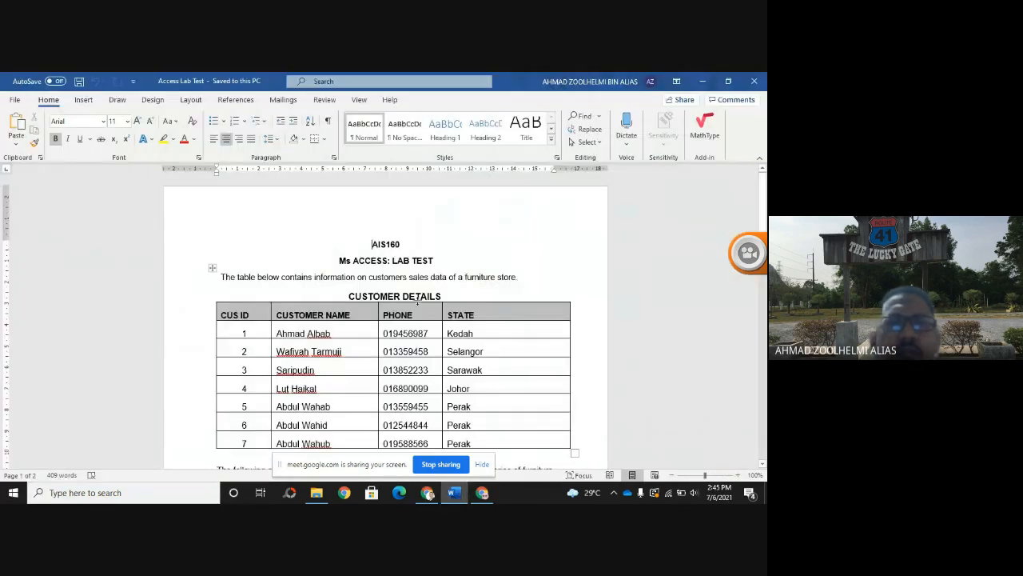
left_click(738, 475)
left_click(738, 474)
left_click(737, 475)
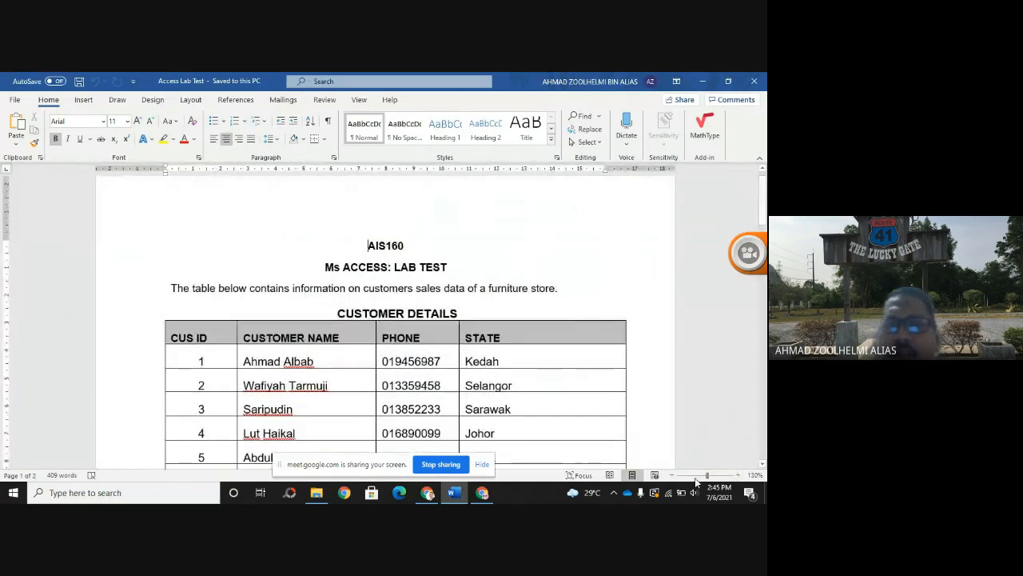
left_click(671, 475)
left_click(671, 475)
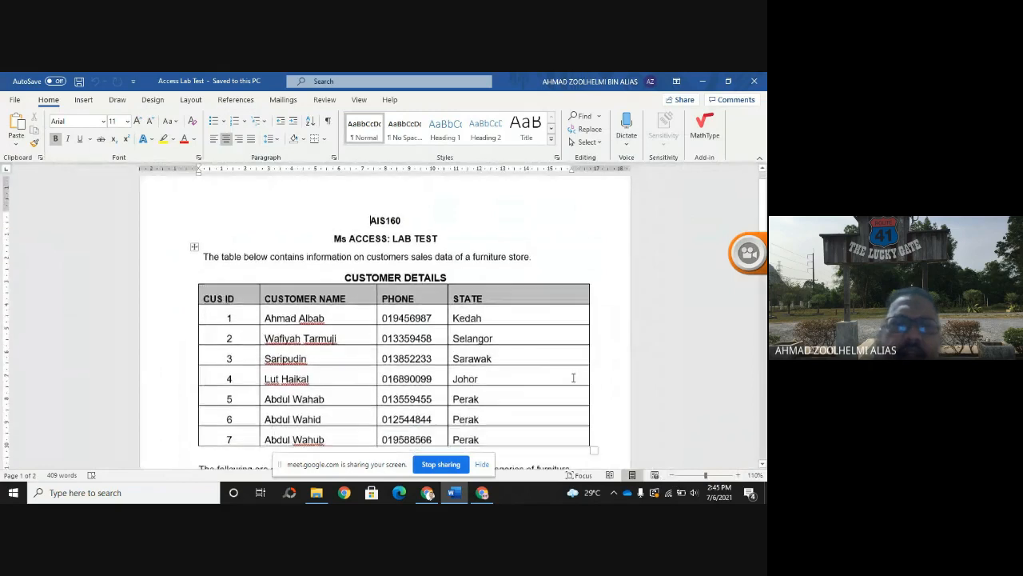
- Examine the Customer Details and Sales Detail tables and the furniture category description between them
scroll(484, 328, "down", 2)
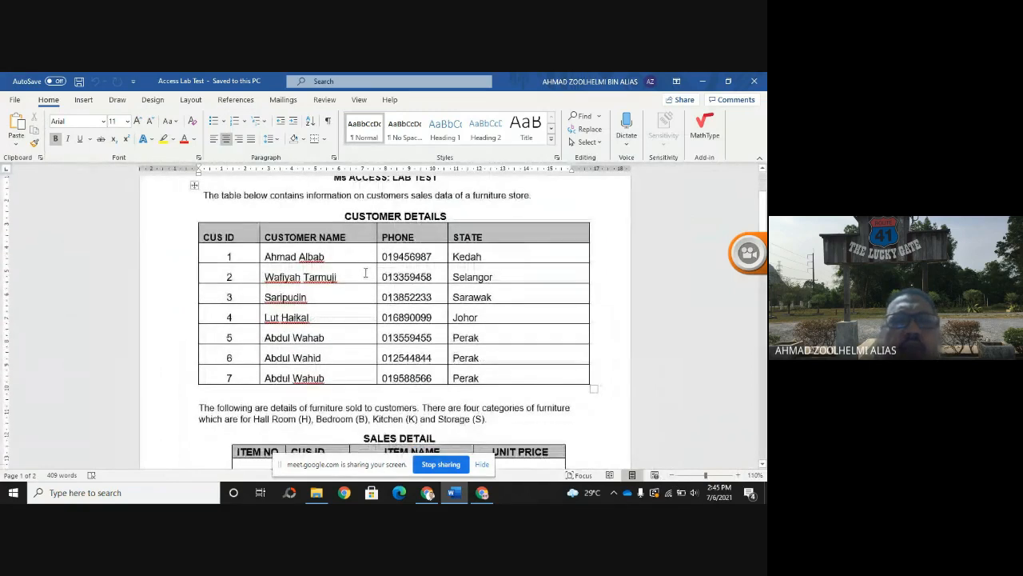
scroll(366, 263, "up", 1)
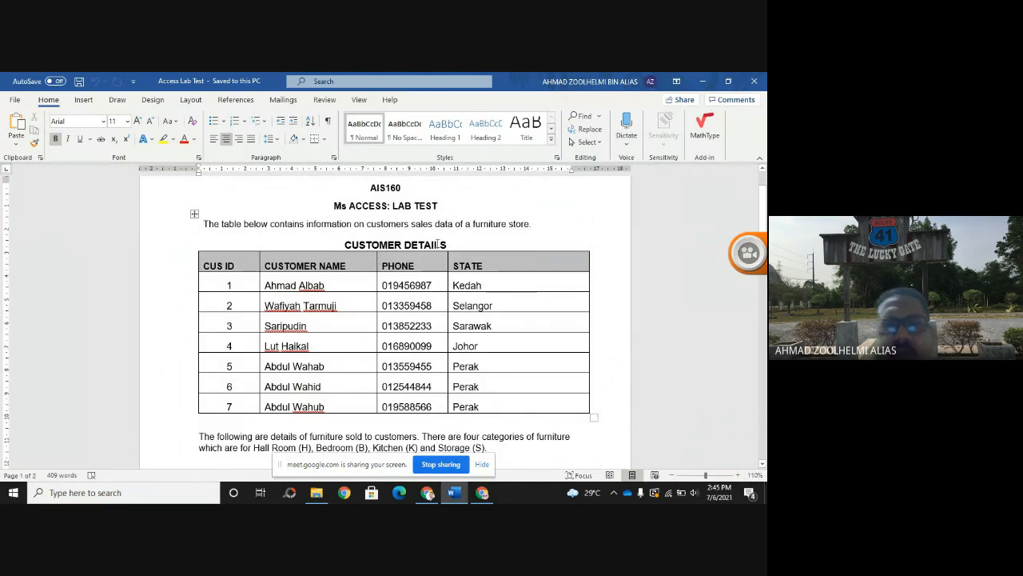
scroll(265, 215, "down", 1)
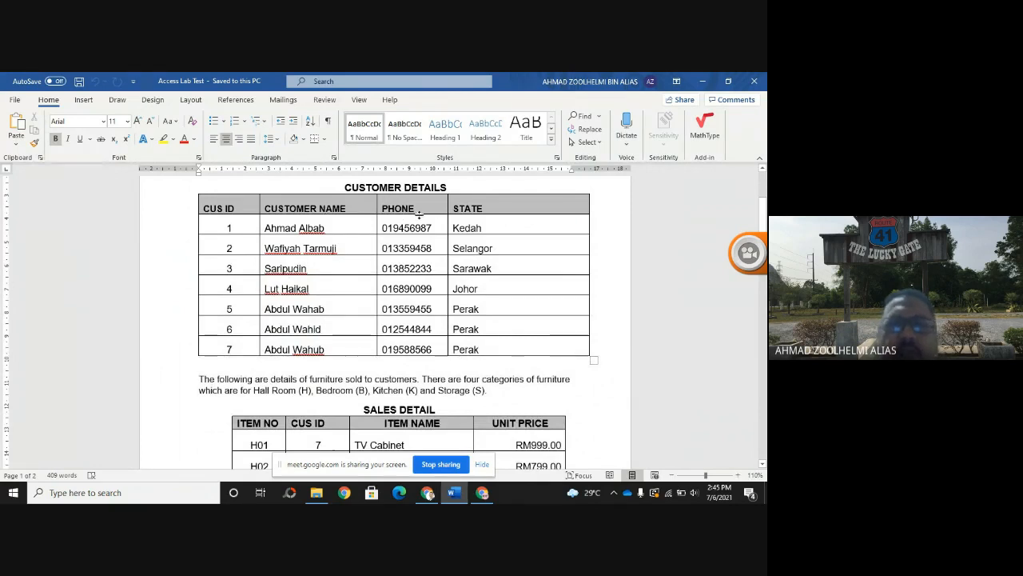
scroll(436, 266, "down", 2)
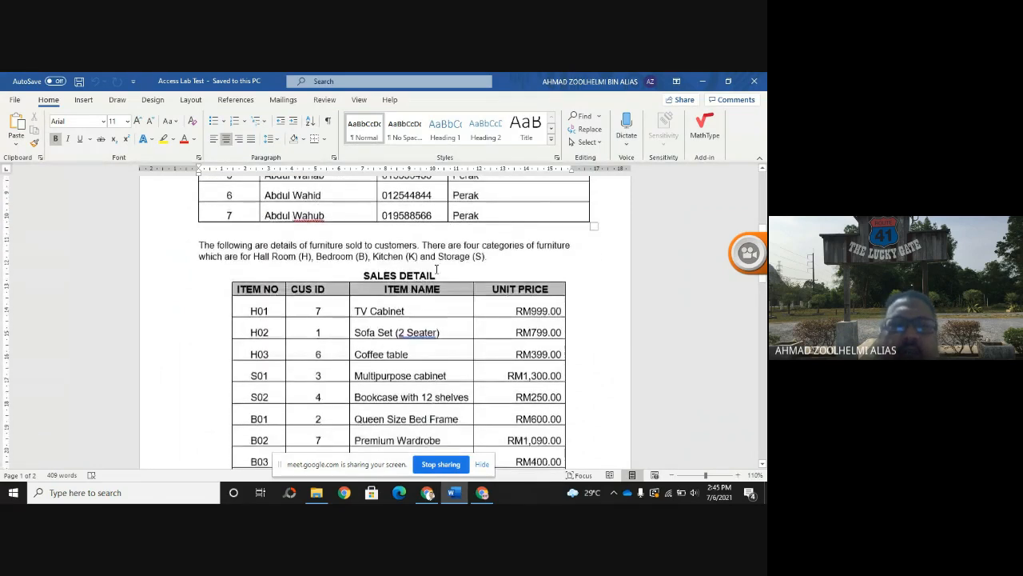
scroll(436, 271, "down", 1)
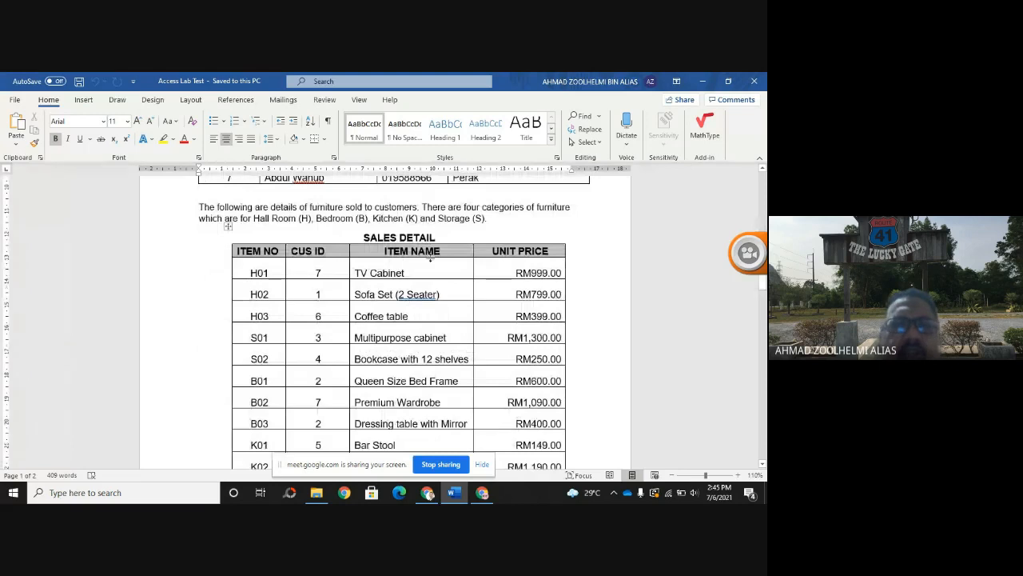
scroll(432, 264, "up", 7)
scroll(439, 276, "down", 2)
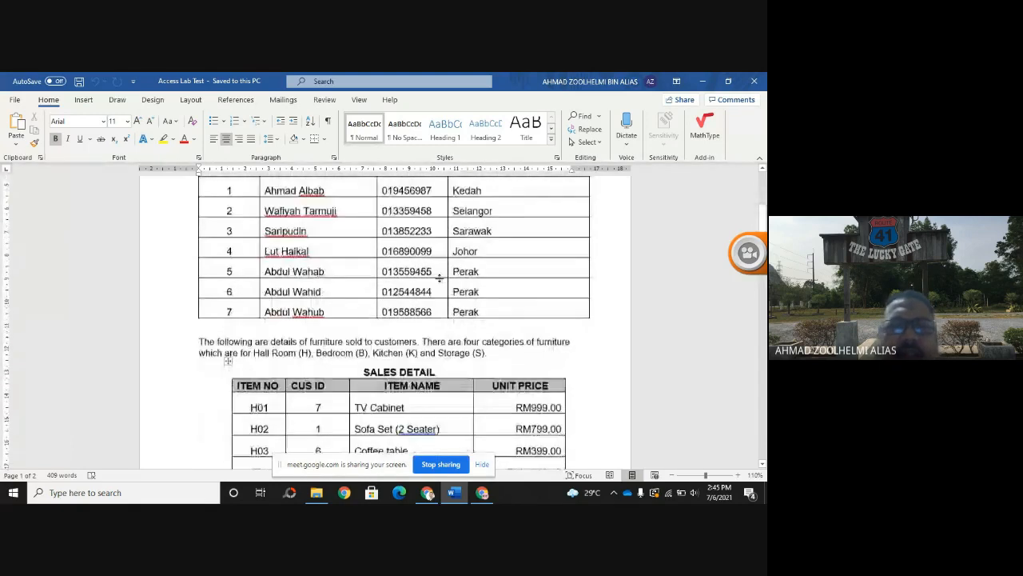
scroll(439, 277, "down", 3)
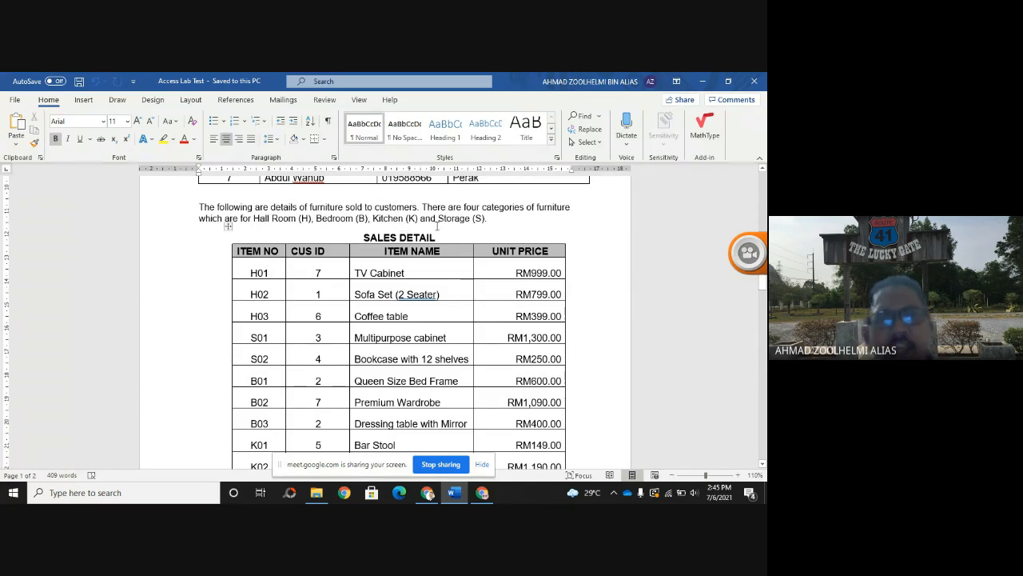
scroll(439, 254, "down", 2)
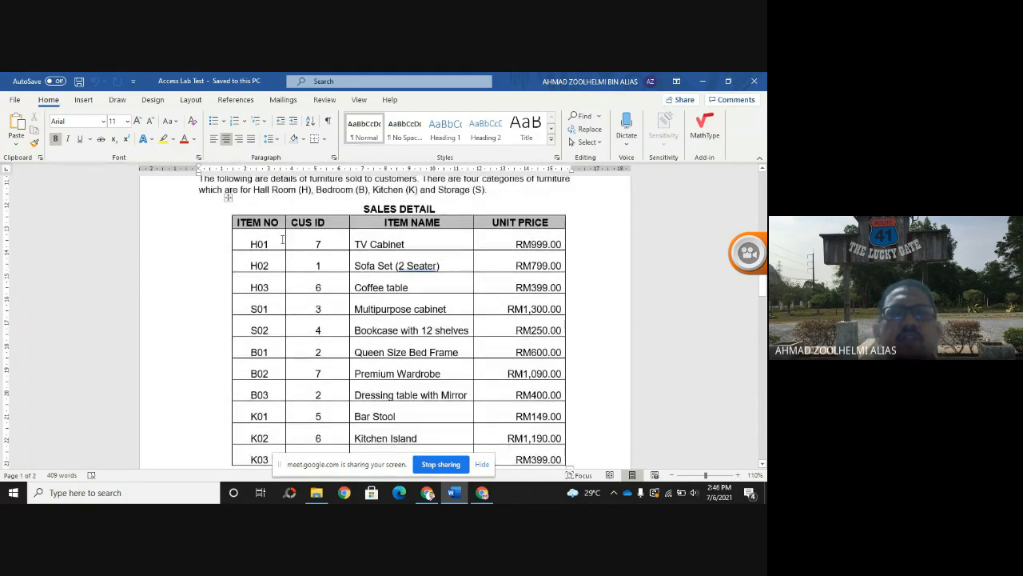
scroll(380, 281, "up", 6)
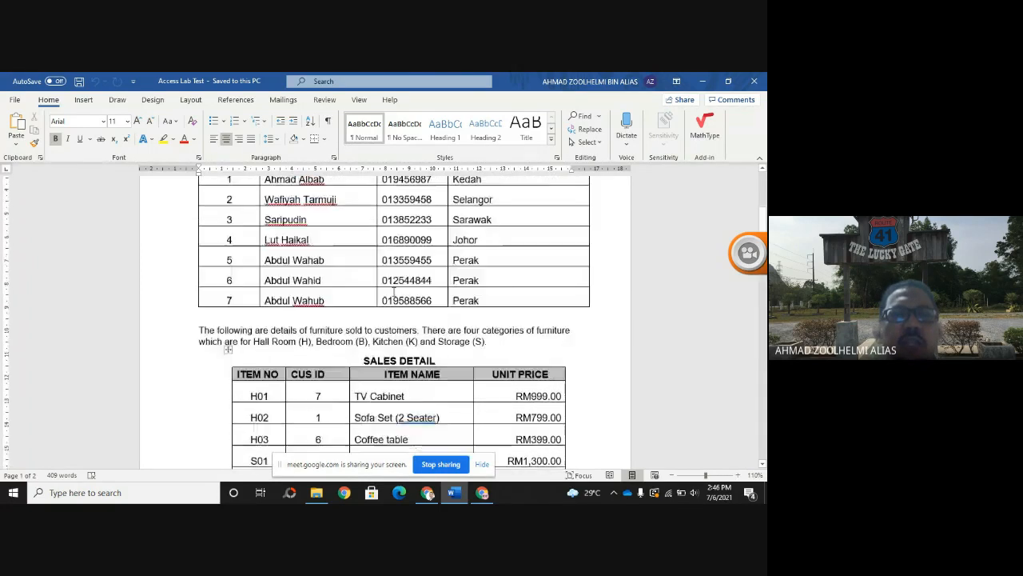
scroll(396, 298, "down", 1)
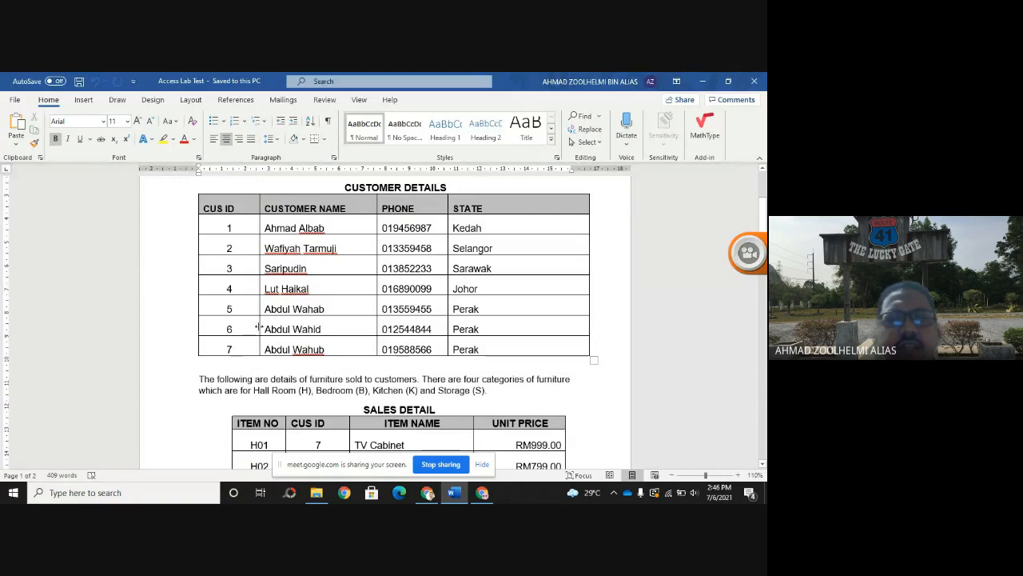
- Highlight the CUS ID column with its heading in the Customer Details table and in the Sales Detail table to compare them
left_click_drag(214, 208, 223, 350)
left_click_drag(308, 423, 314, 465)
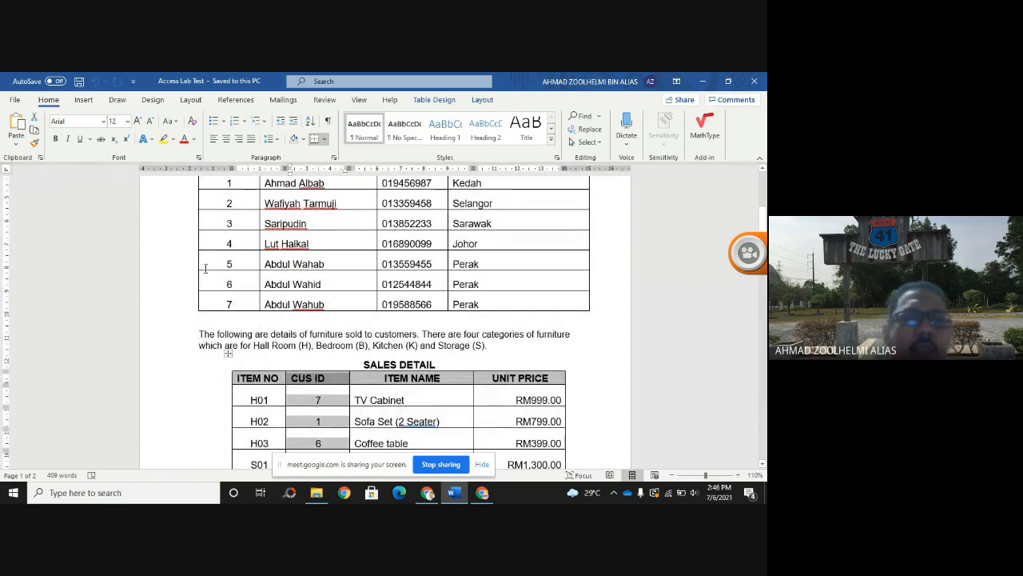
scroll(209, 267, "up", 1)
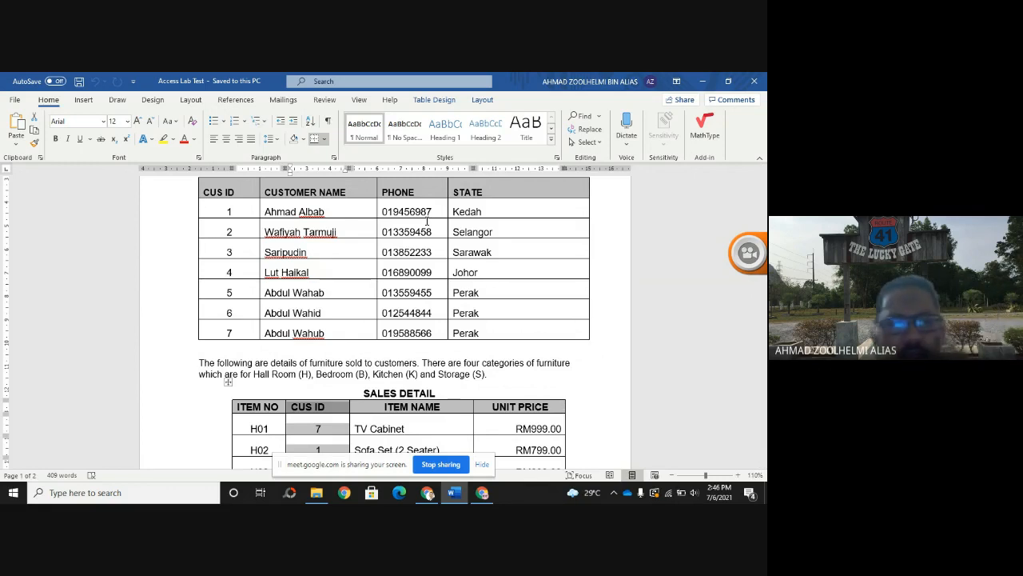
scroll(353, 306, "down", 1)
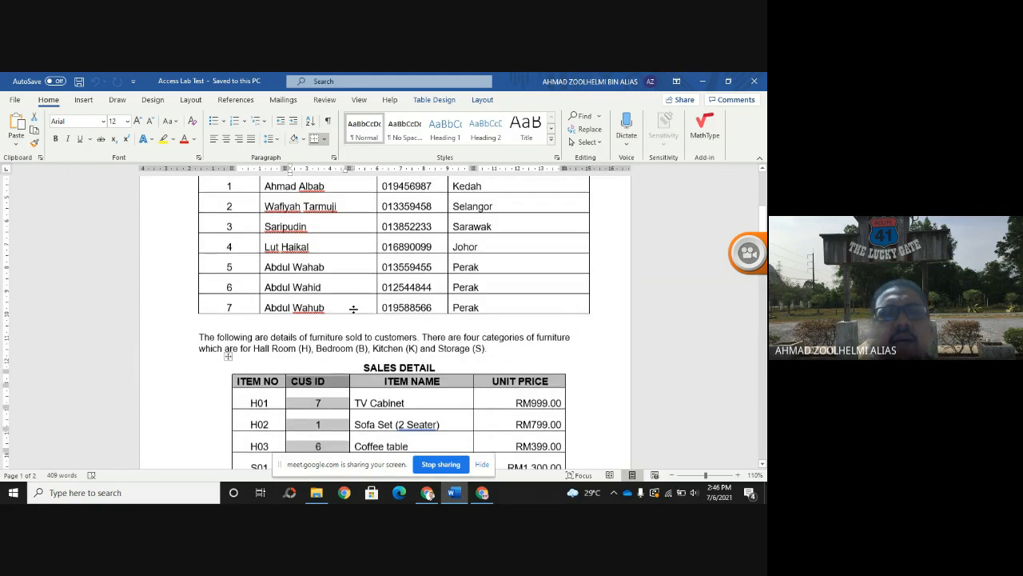
scroll(351, 312, "up", 1)
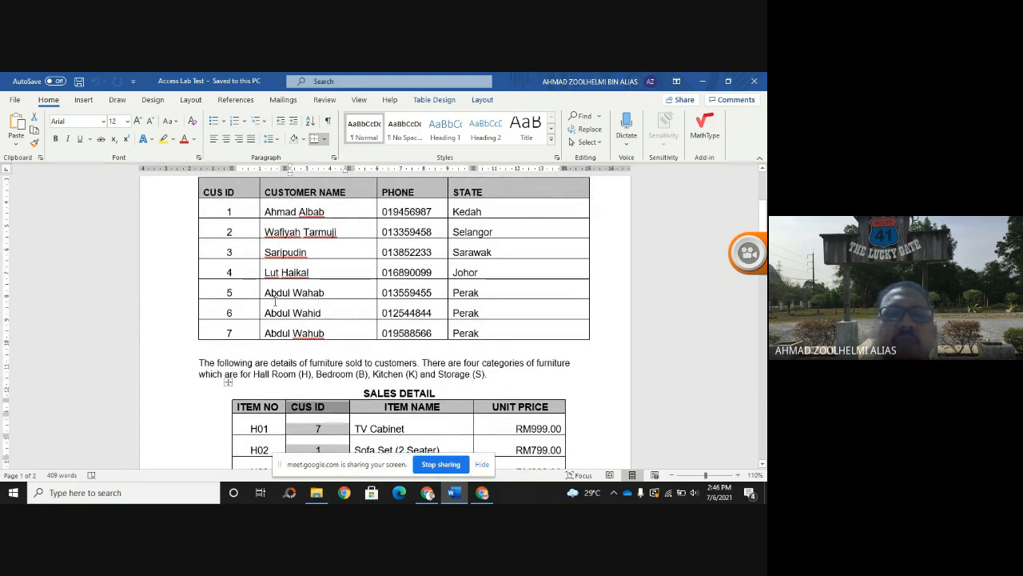
left_click(325, 407)
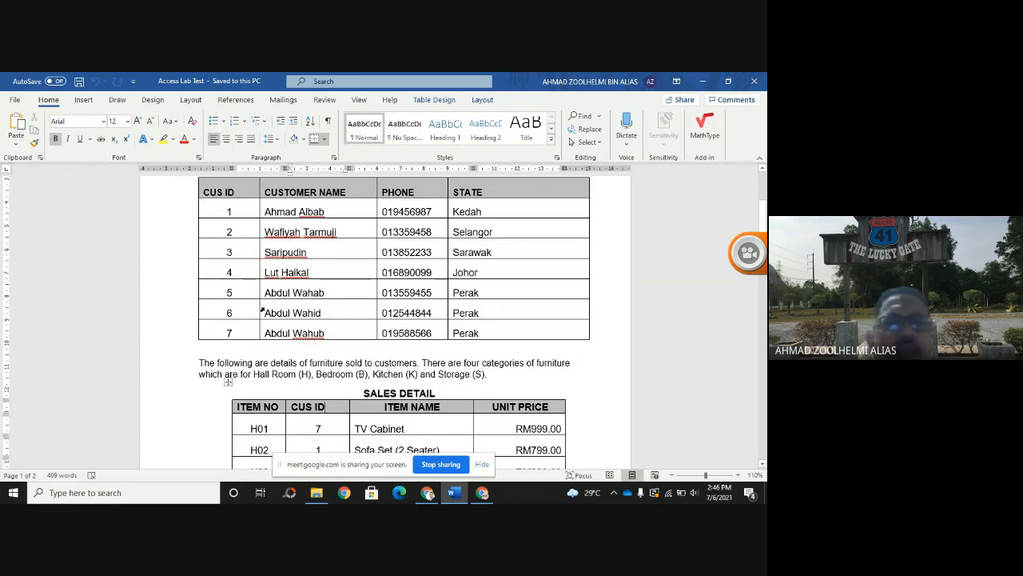
- Compare the CUS ID values below the headings by highlighting them alternately in the Customer Details and Sales Detail tables
left_click_drag(230, 210, 232, 334)
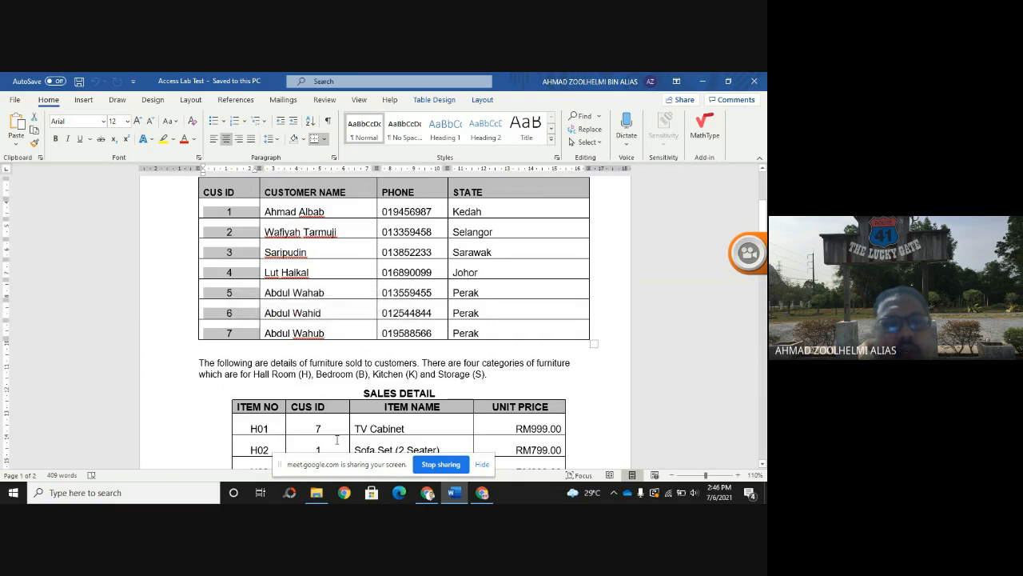
left_click_drag(317, 429, 319, 448)
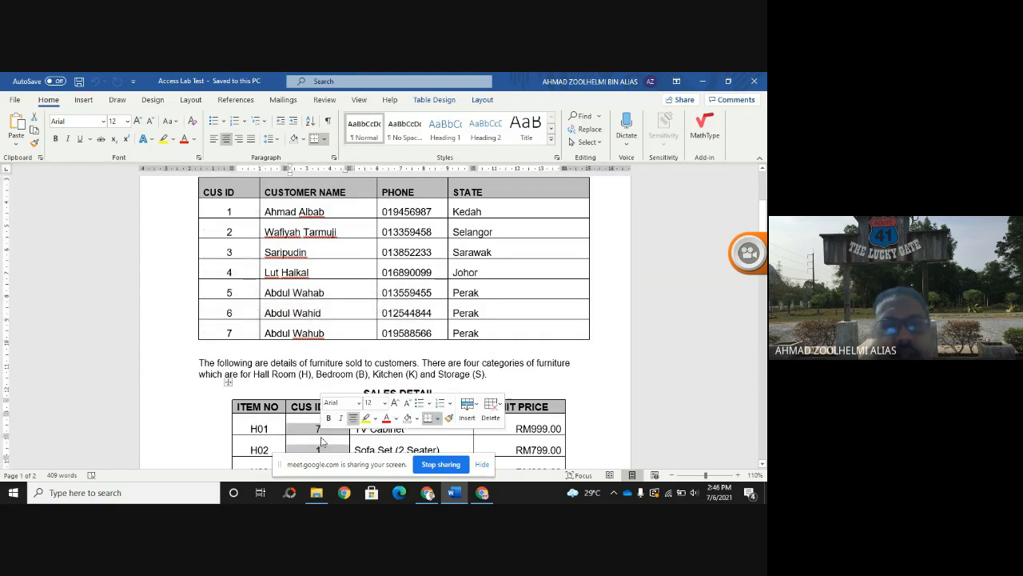
left_click_drag(227, 209, 227, 332)
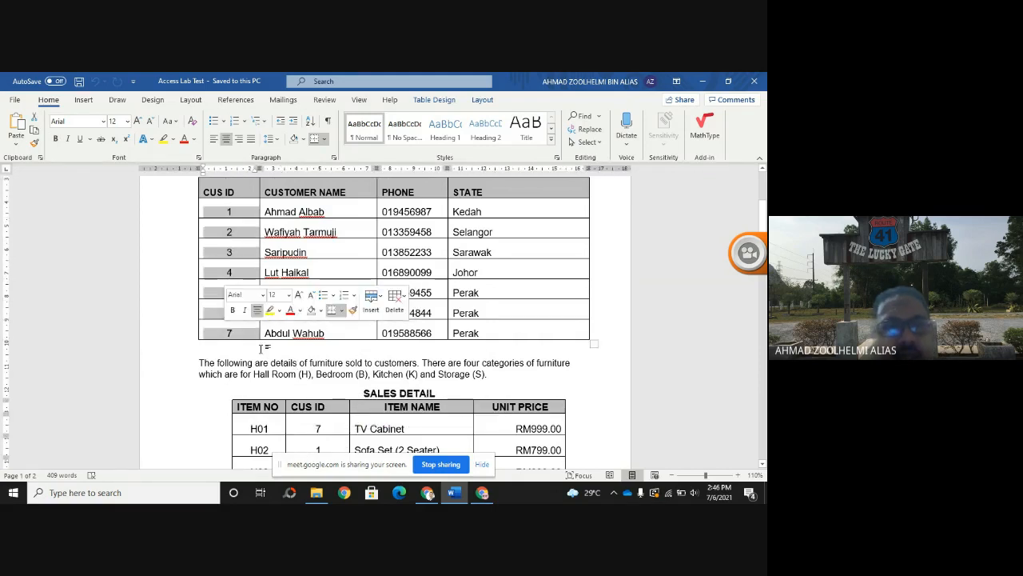
left_click_drag(317, 429, 319, 450)
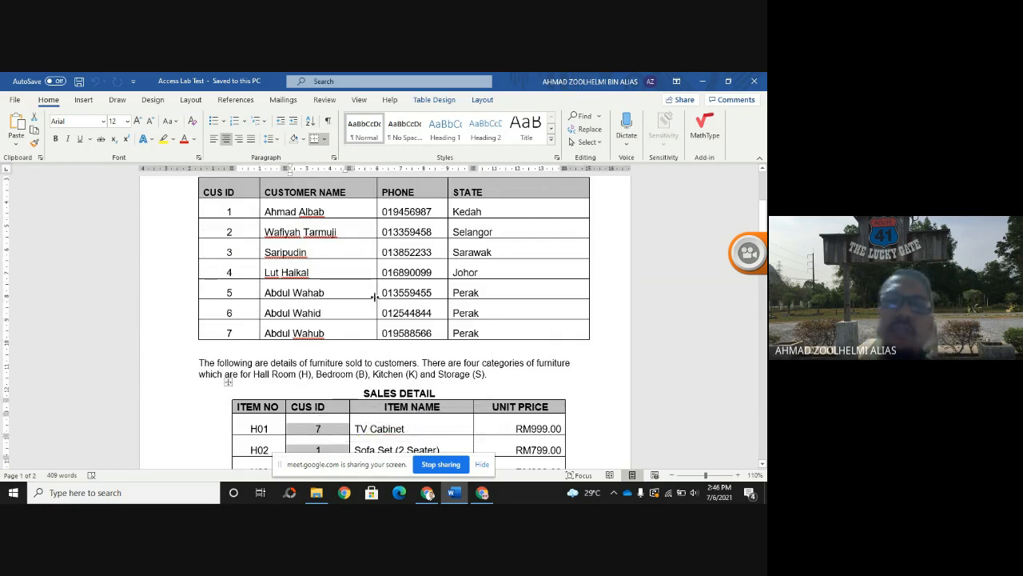
left_click(320, 313)
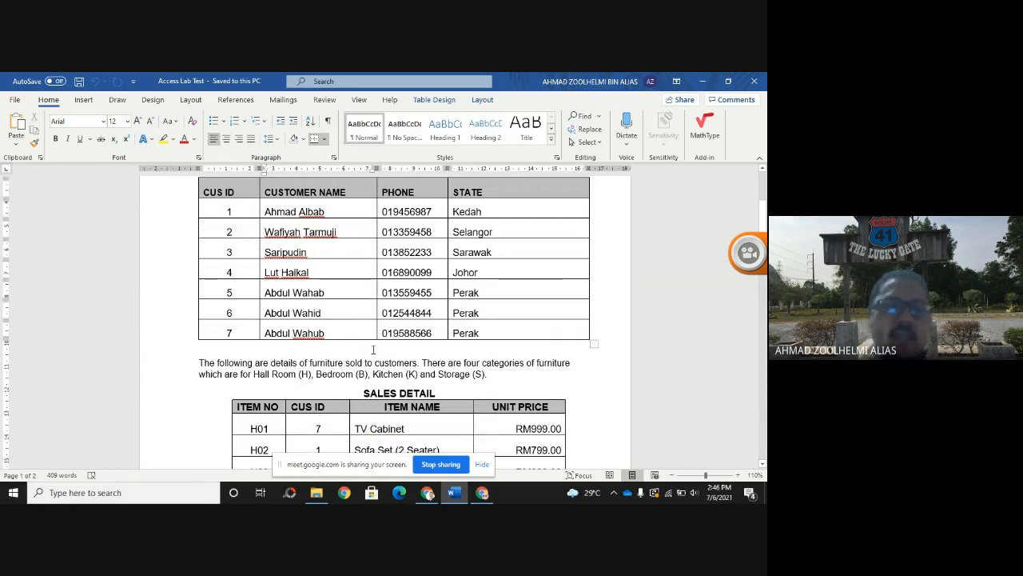
scroll(351, 324, "down", 8)
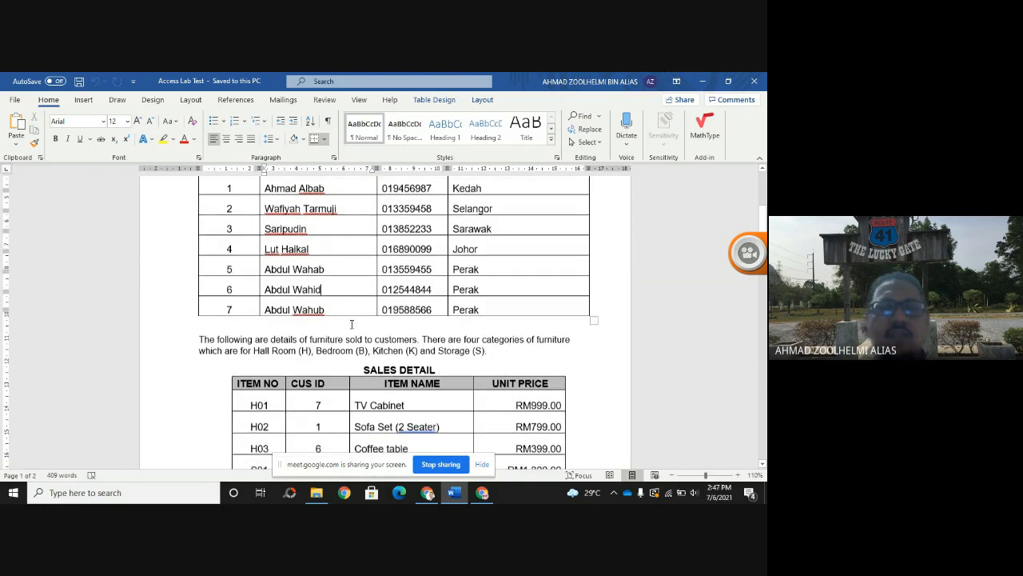
- Check the required tasks in the lab test document, then start Access and create a blank database
scroll(349, 325, "down", 8)
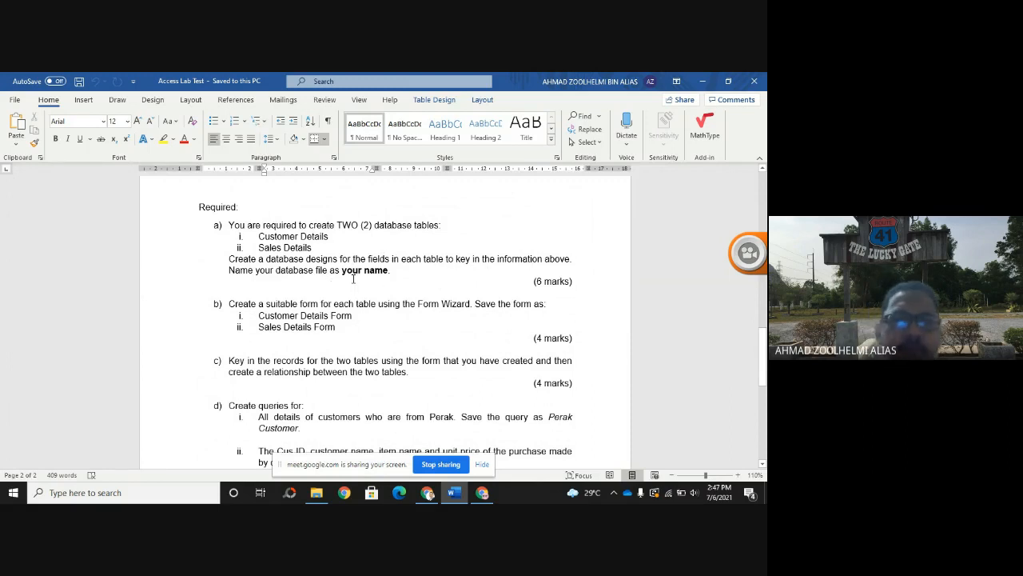
left_click(12, 497)
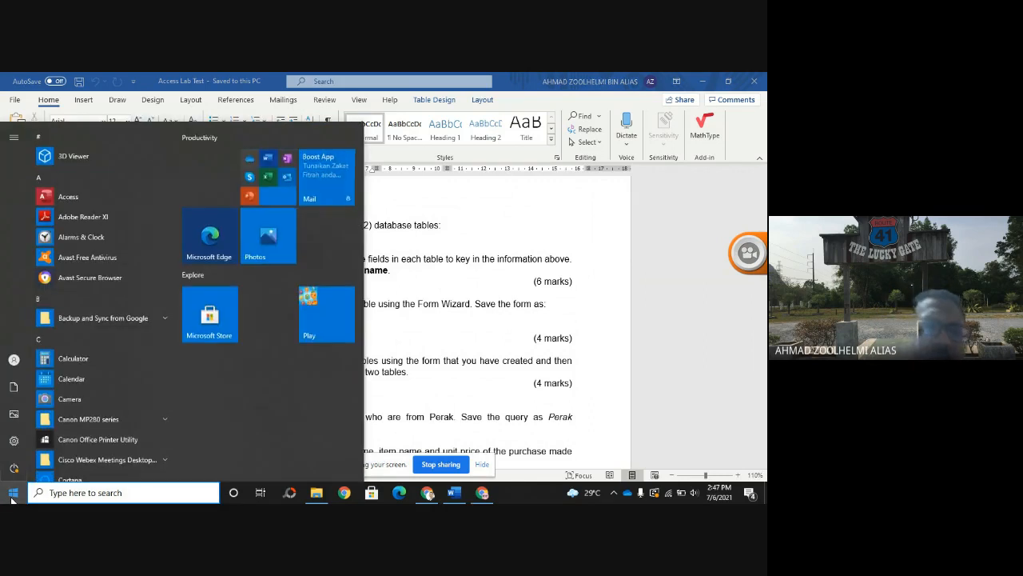
left_click(73, 199)
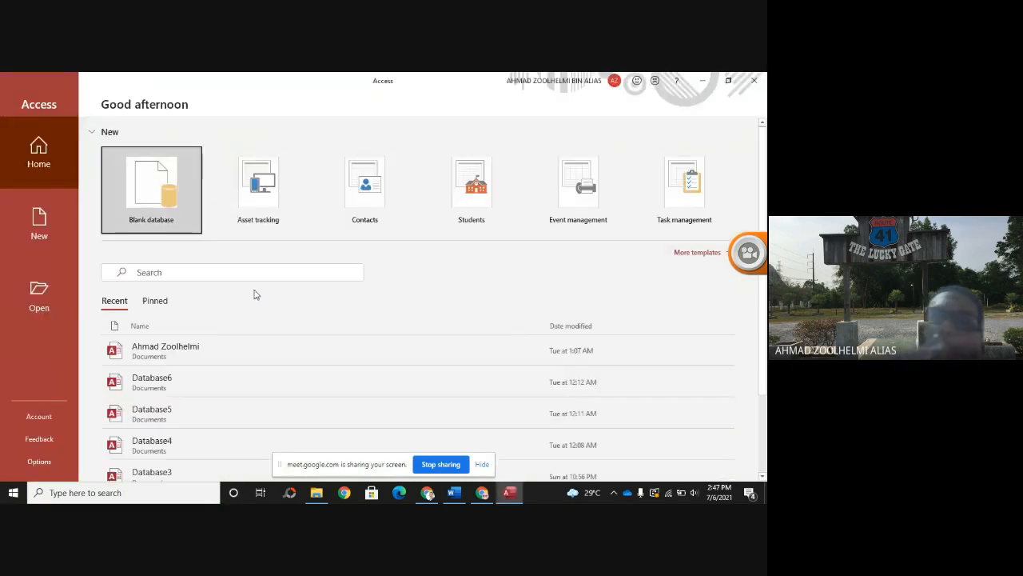
double_click(152, 194)
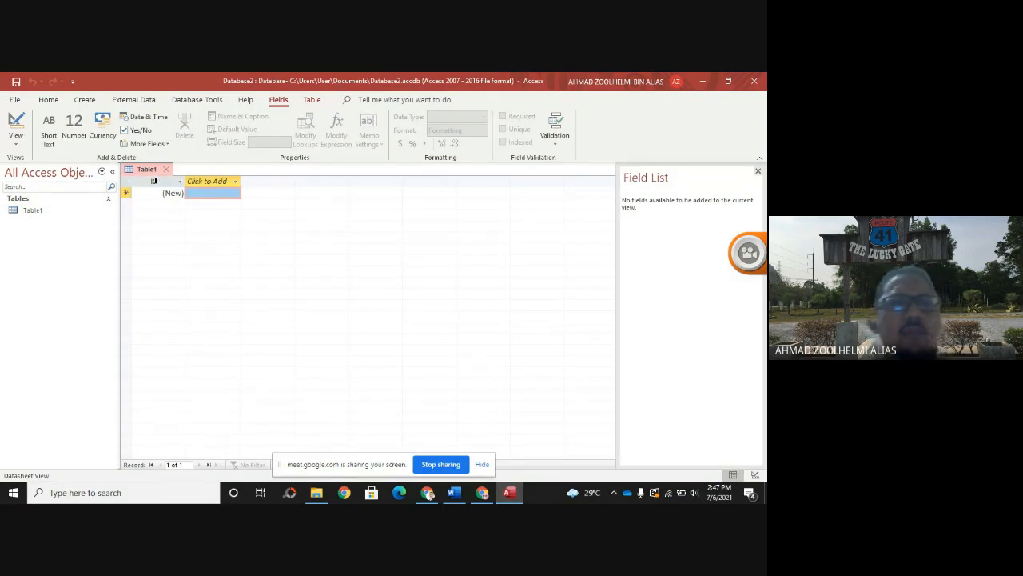
left_click(155, 181)
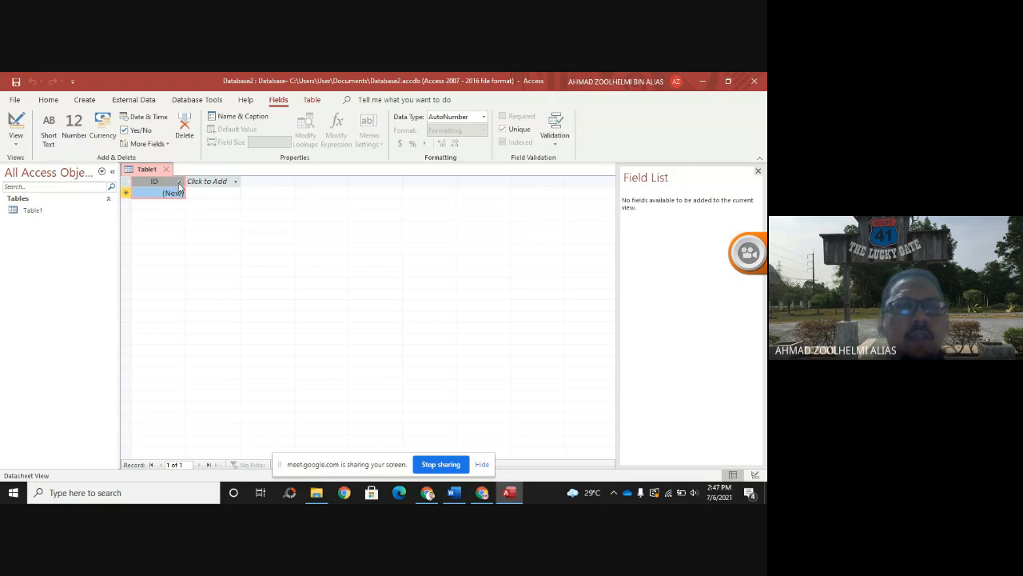
left_click(179, 183)
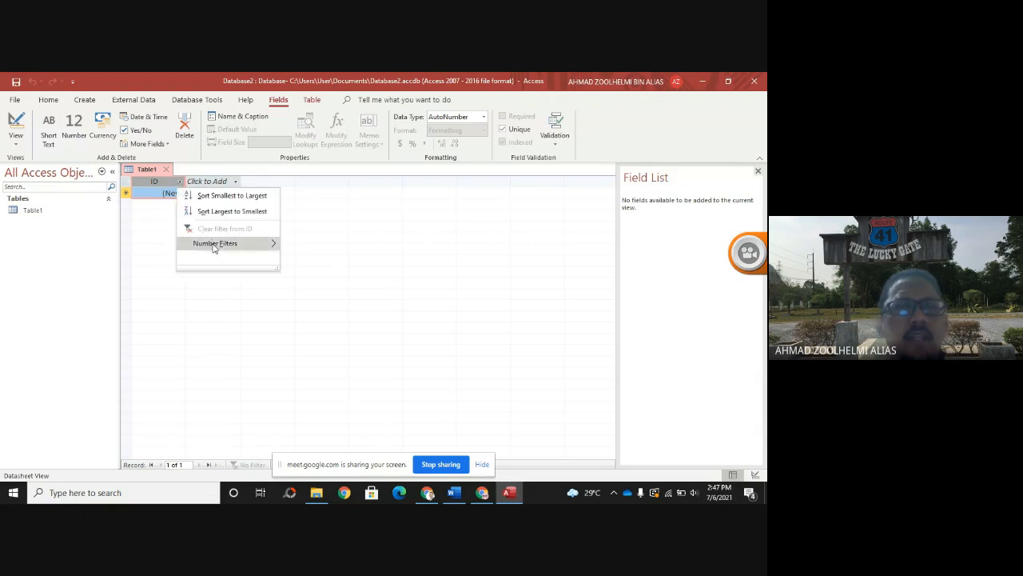
mouse_move(213, 248)
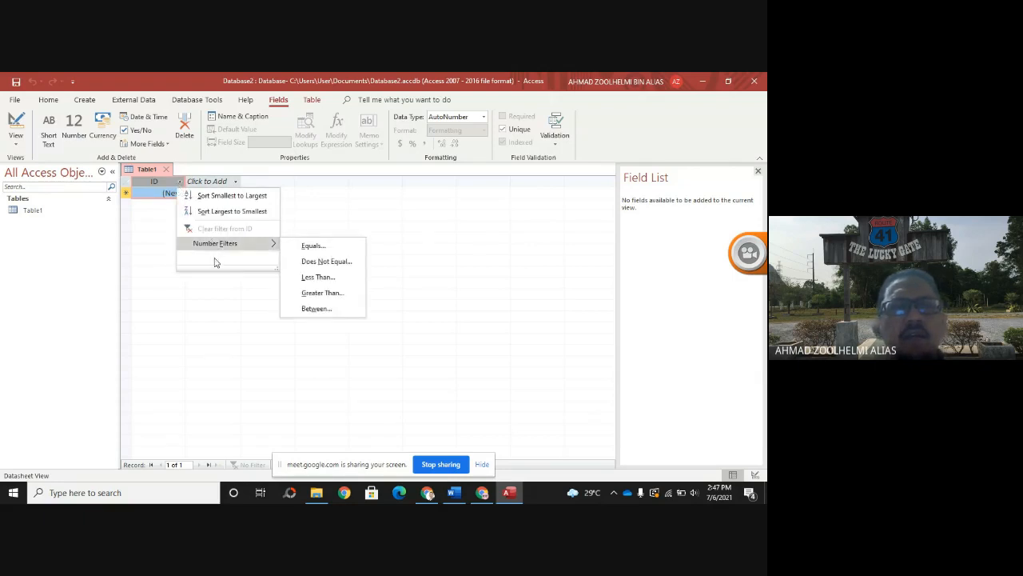
left_click(146, 196)
left_click(156, 192)
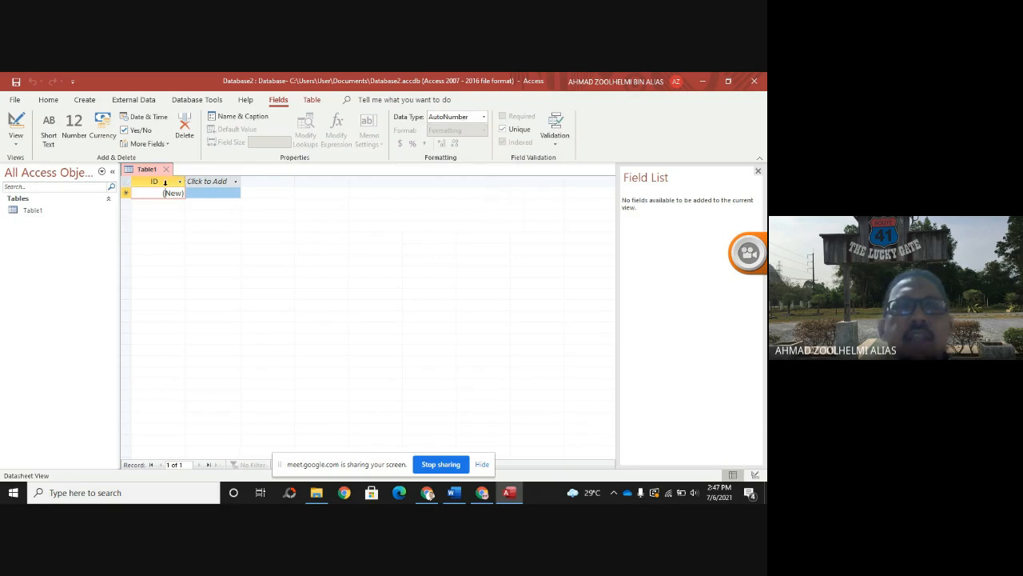
- Rename the table's ID field as CUSTOMER ID, in capitals
double_click(159, 182)
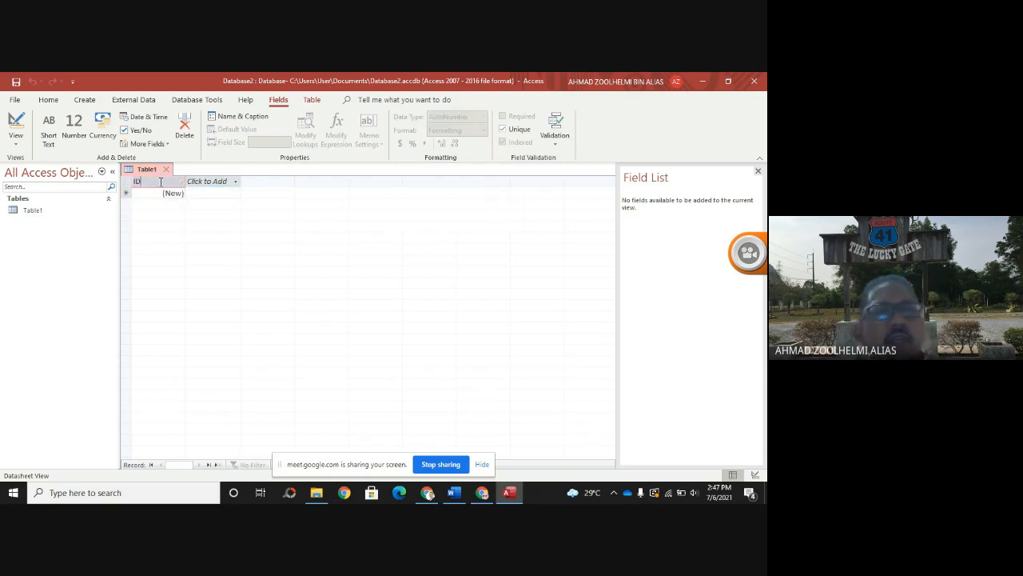
key("BackSpace")
key("ctrl+z")
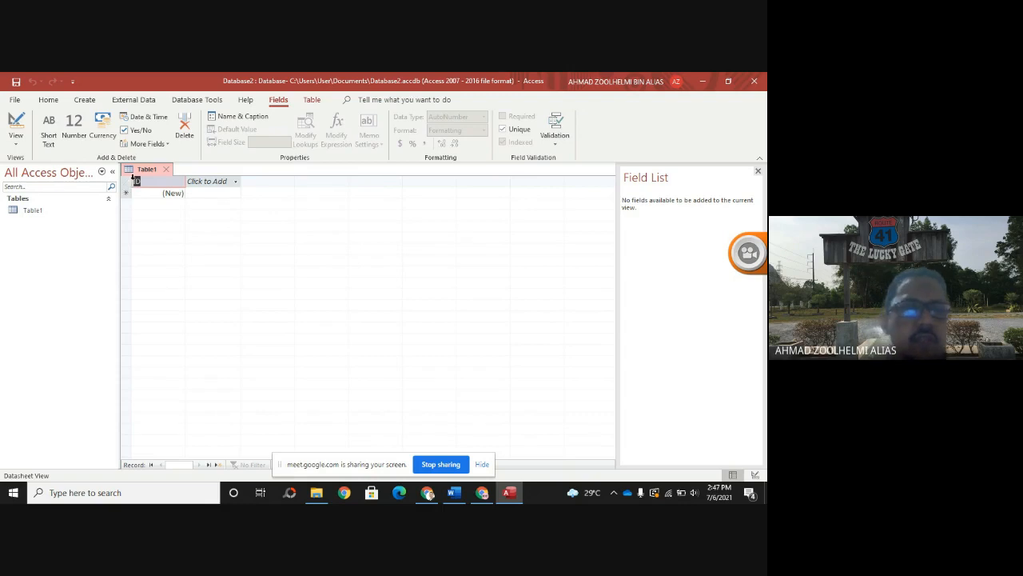
key("Caps_Lock")
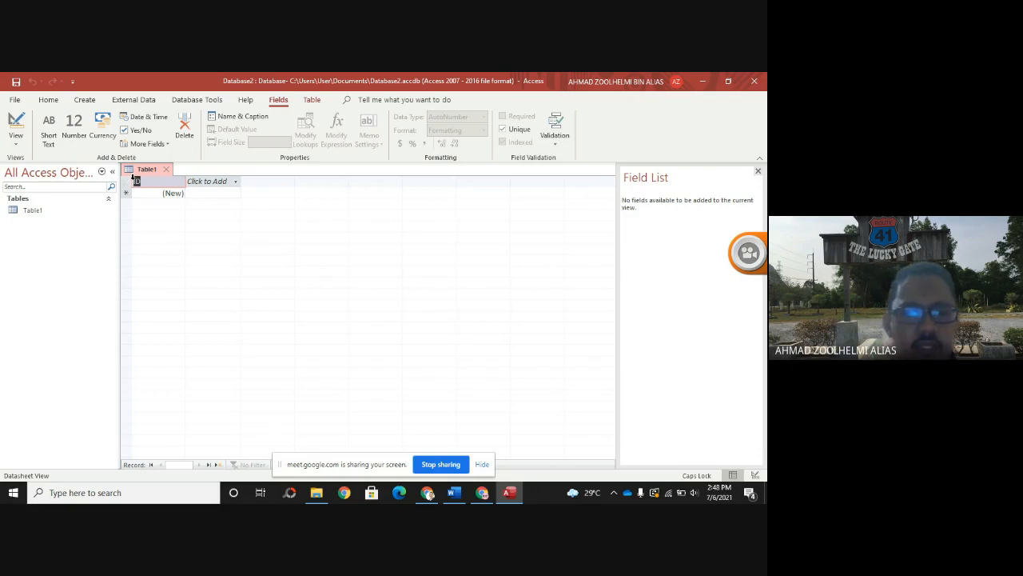
type("C")
key("Caps_Lock")
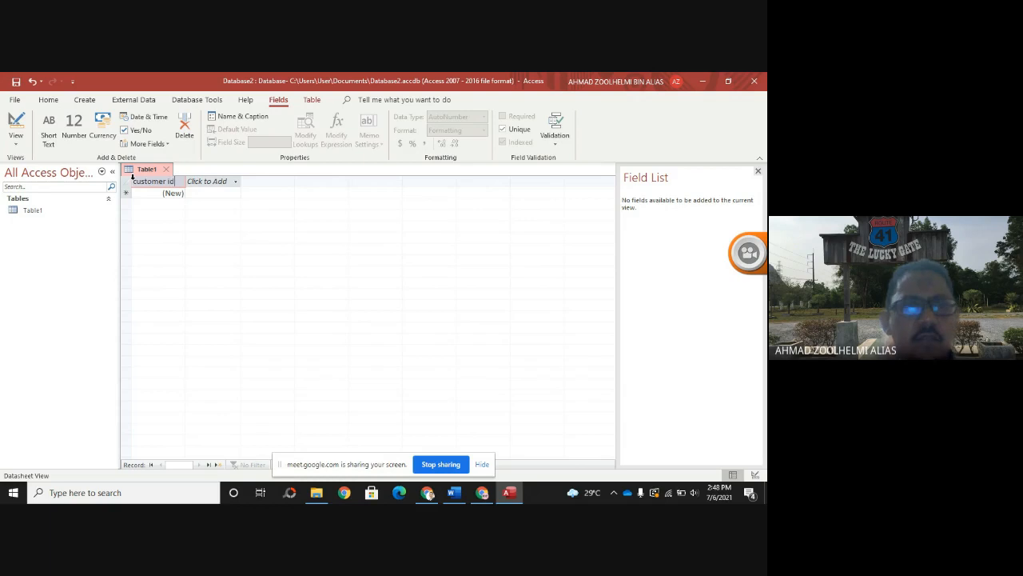
key("Caps_Lock")
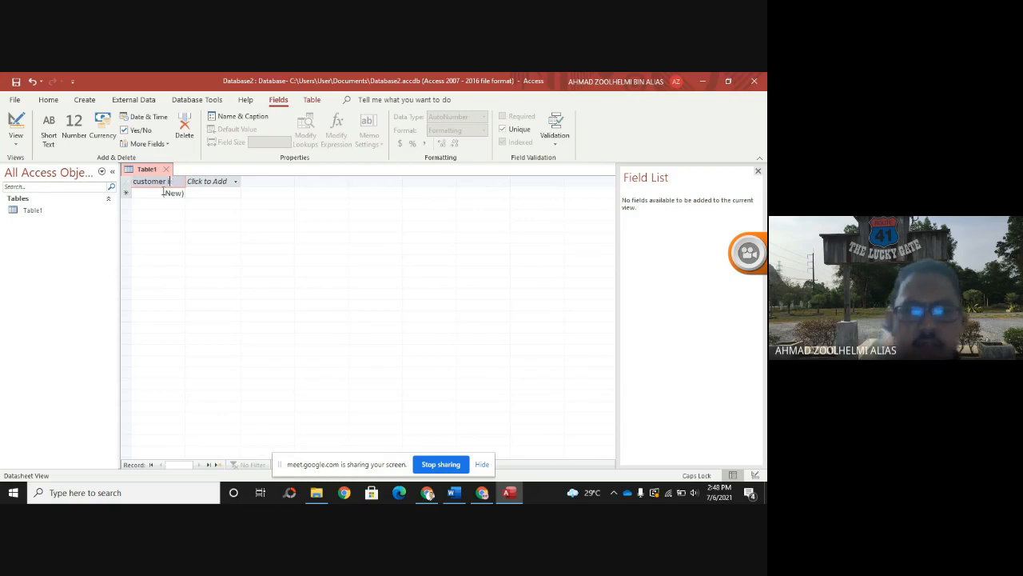
key("BackSpace")
key("BackSpace")
key("BackSpace")
key("BackSpace")
key("BackSpace")
key("BackSpace")
key("BackSpace")
key("BackSpace")
key("BackSpace")
key("BackSpace")
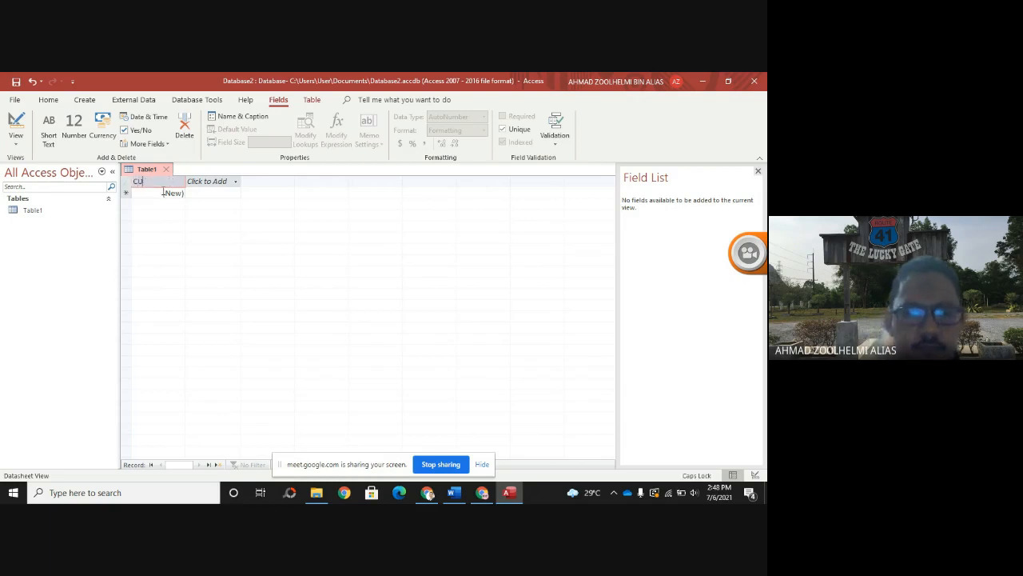
type("CUSTOME")
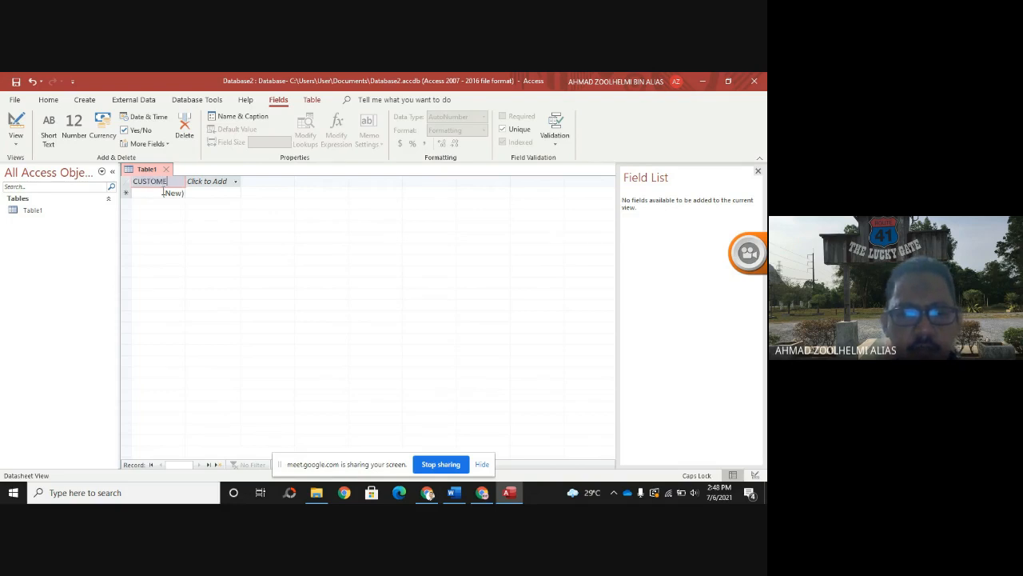
type("R ID")
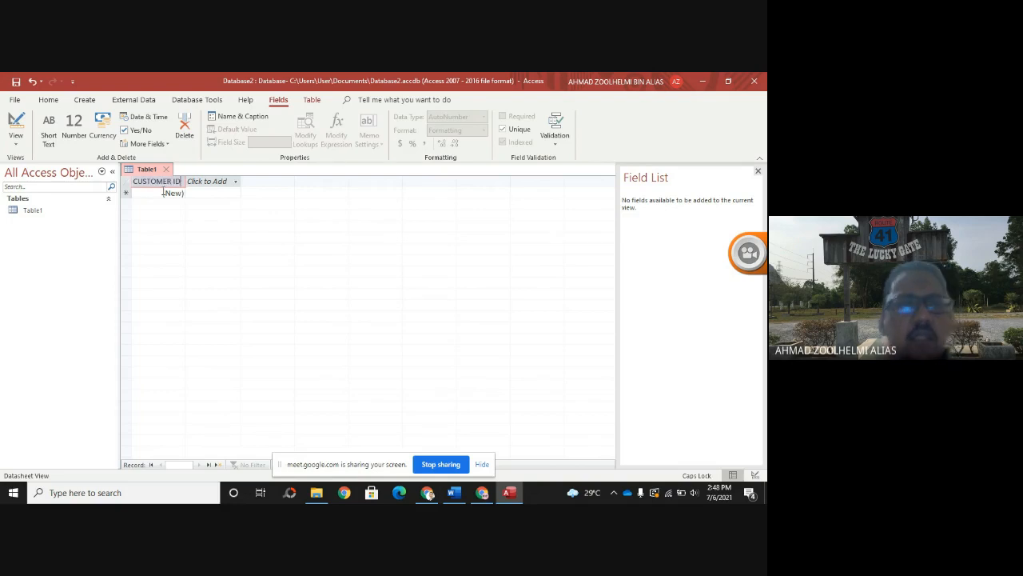
key("Return")
- Set the data type of the CUSTOMER ID field to Number
left_click(207, 181)
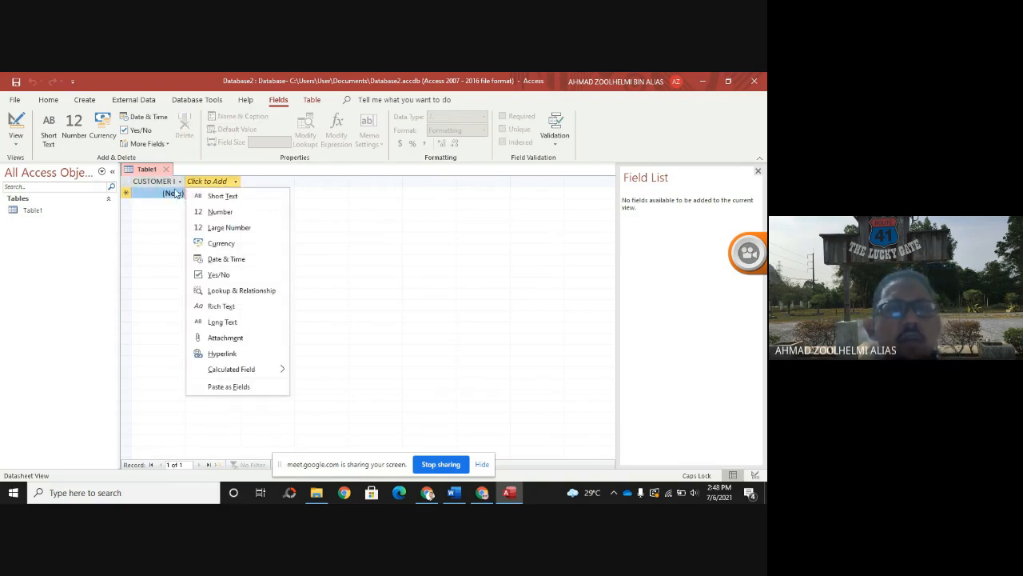
left_click(176, 193)
left_click(149, 194)
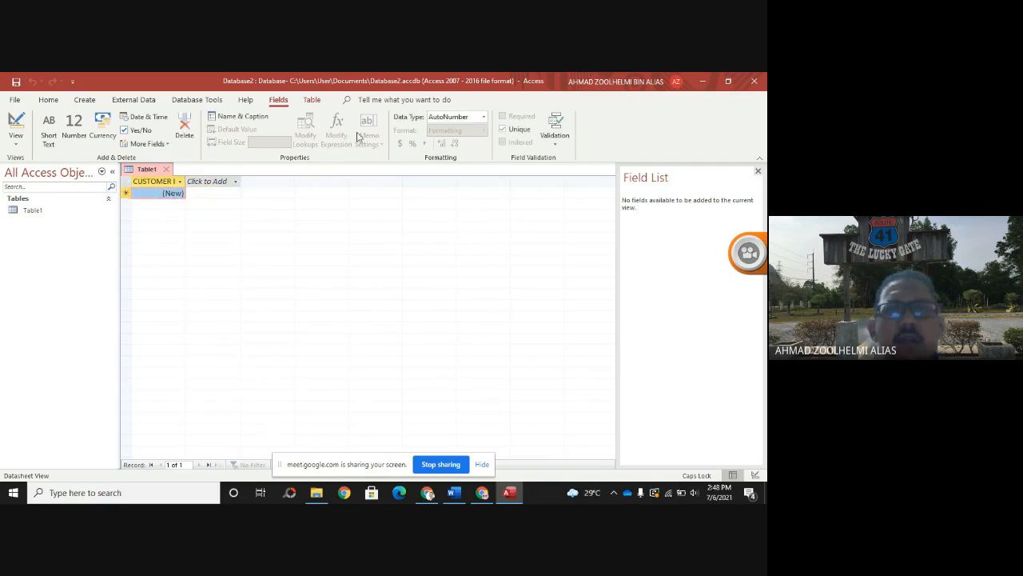
left_click(484, 117)
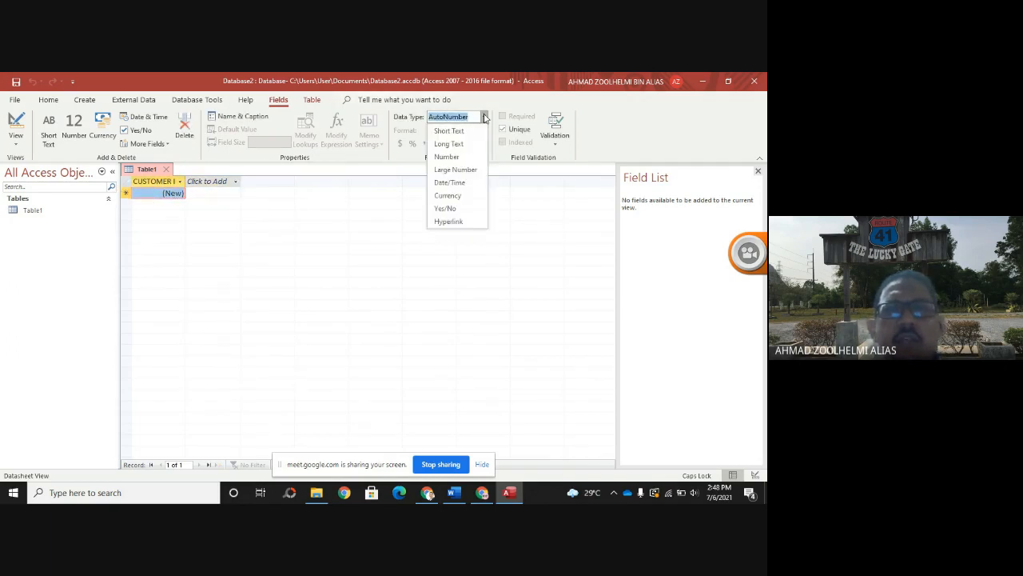
left_click(461, 163)
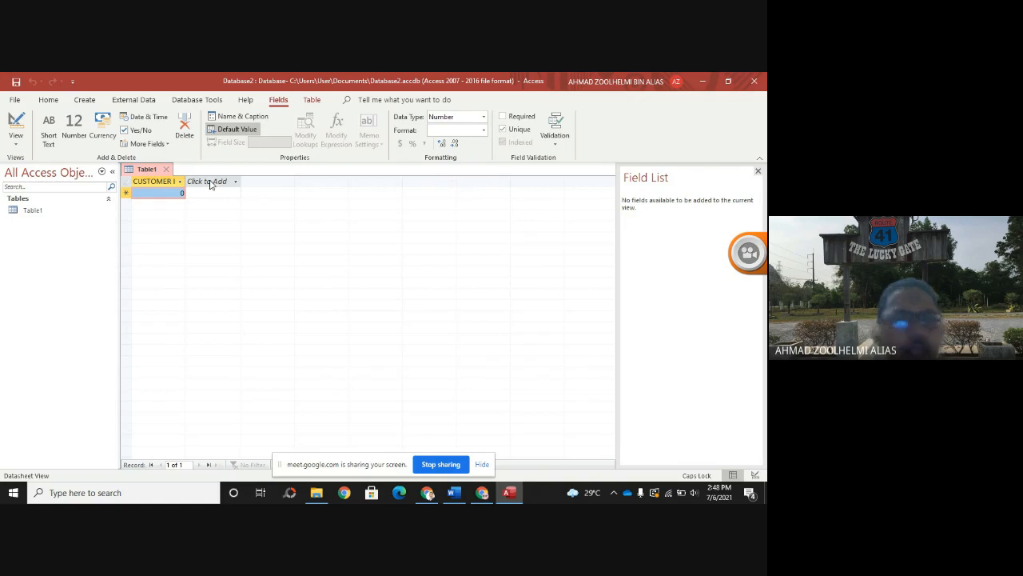
- Switch to the Access Lab Test document in Word and check the column headings of the Customer Details table
left_click(211, 183)
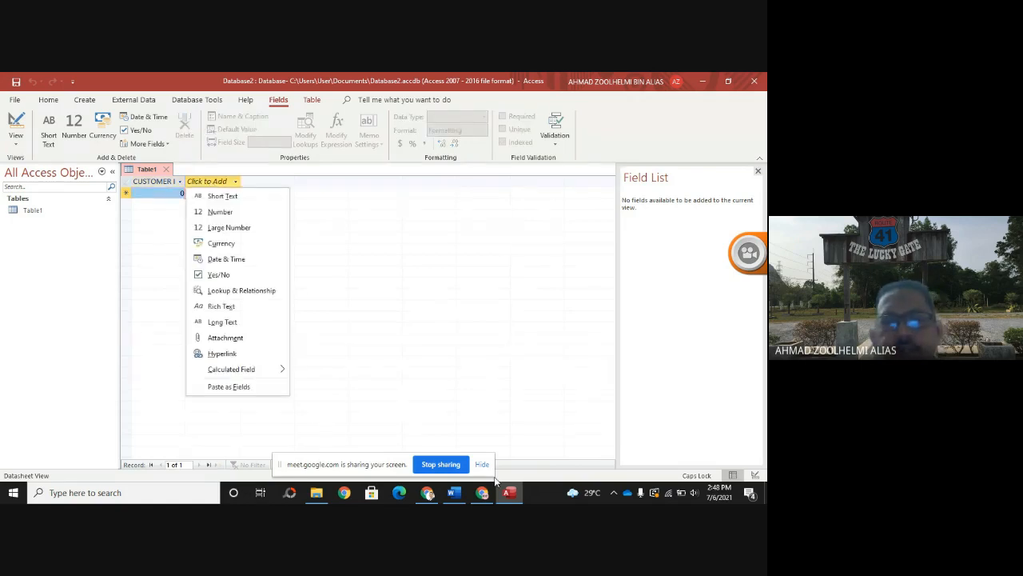
left_click(455, 493)
scroll(437, 443, "up", 15)
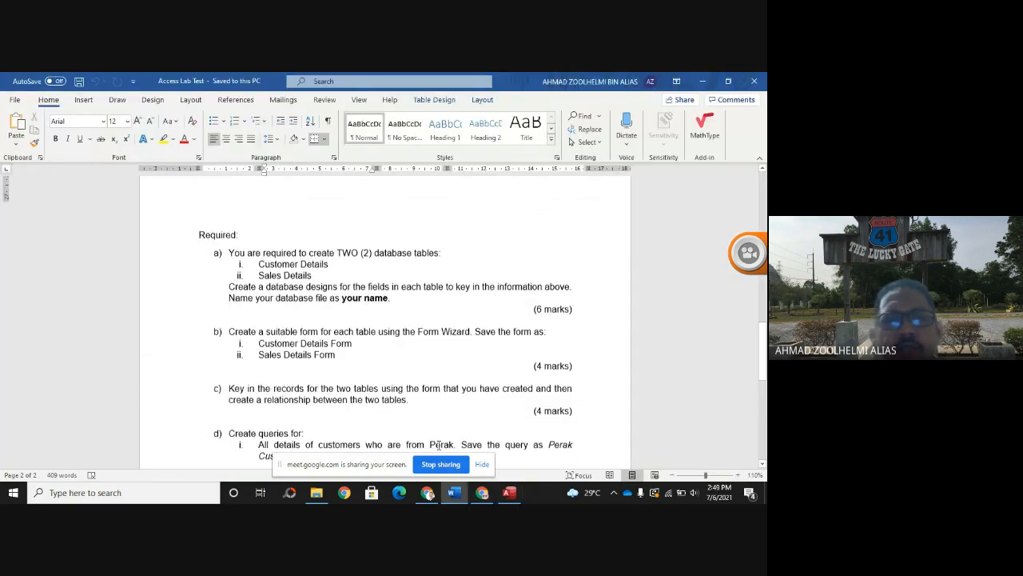
scroll(437, 444, "down", 3)
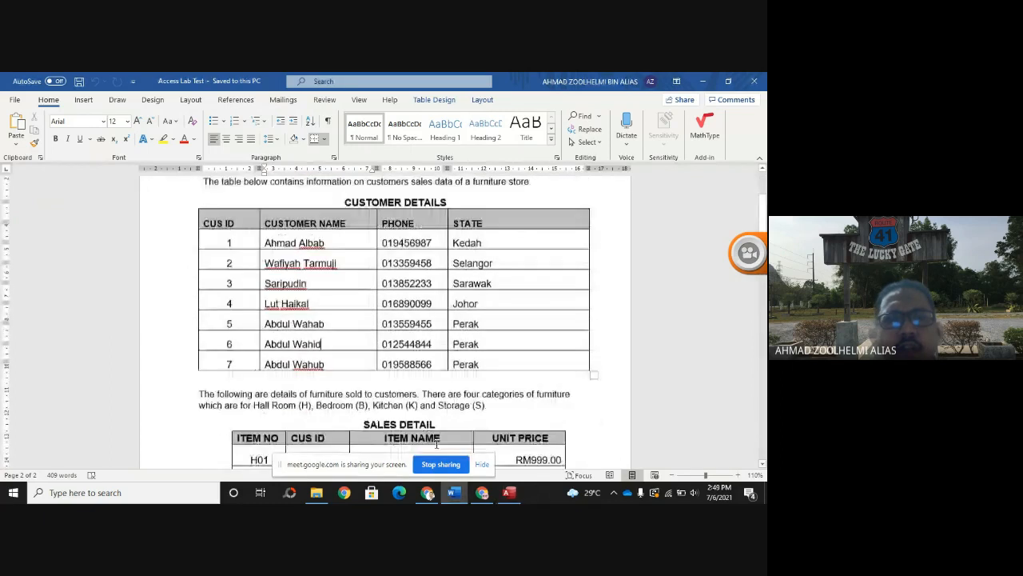
scroll(437, 443, "up", 1)
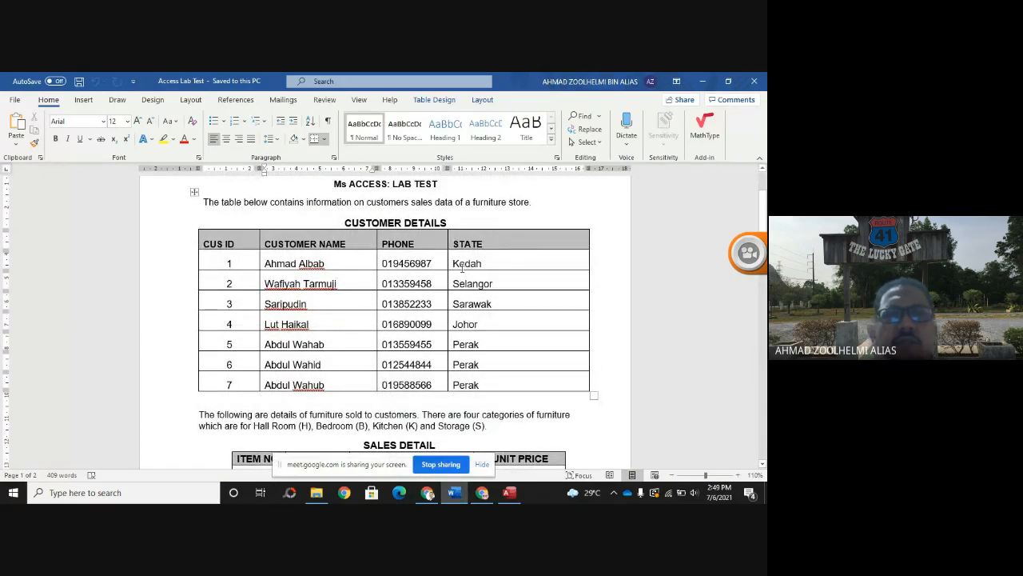
- Switch back to Access and add a Short Text field named CUSTOMER NAME to the table
left_click(516, 497)
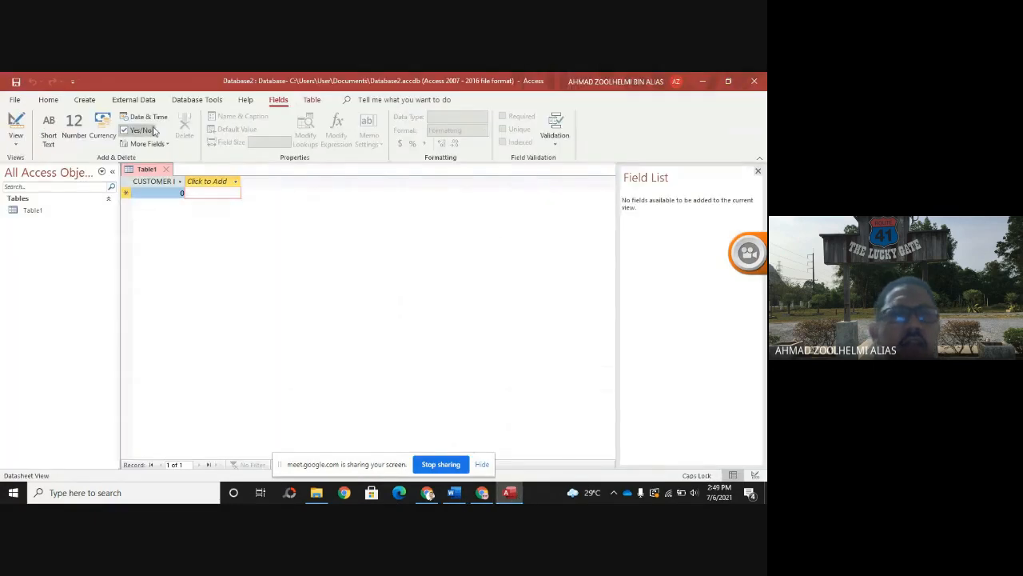
left_click(215, 184)
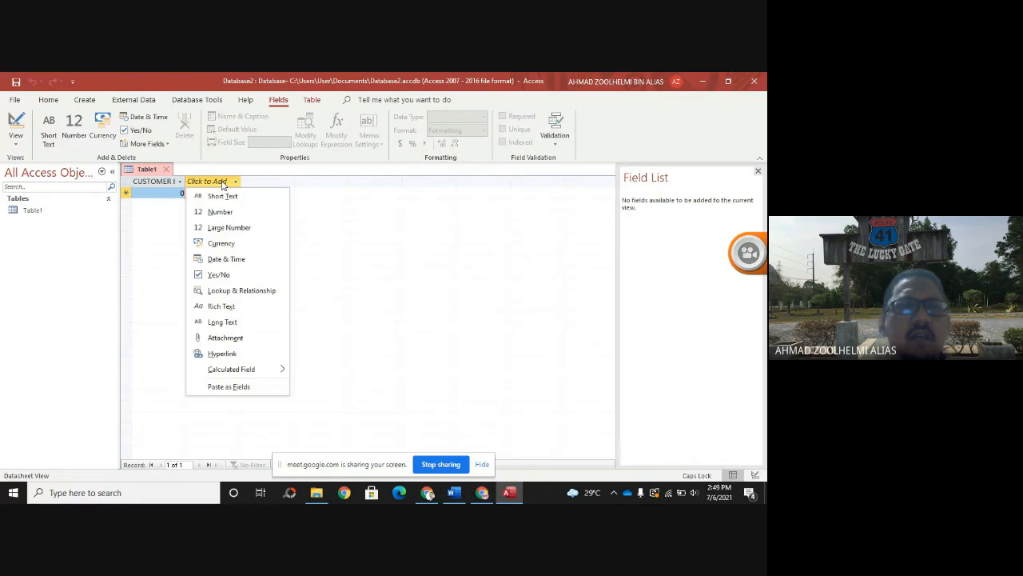
left_click(223, 196)
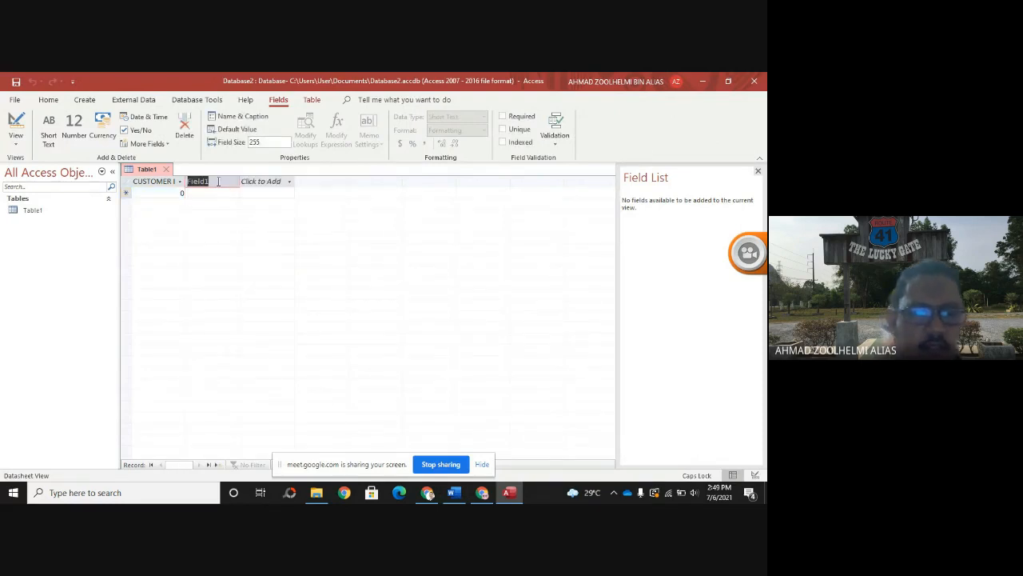
type("CUSTO")
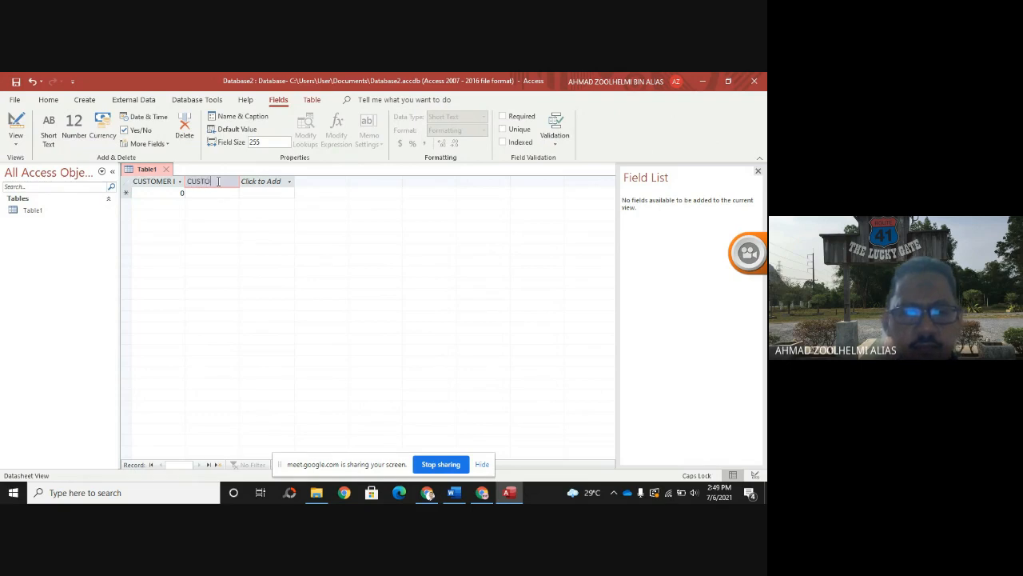
type("MER NAME")
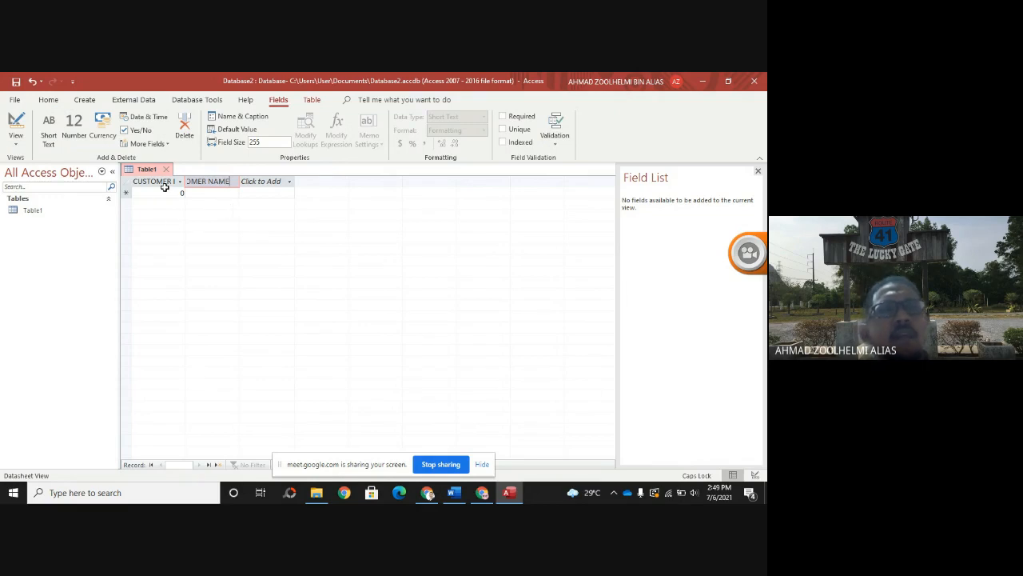
left_click(160, 182)
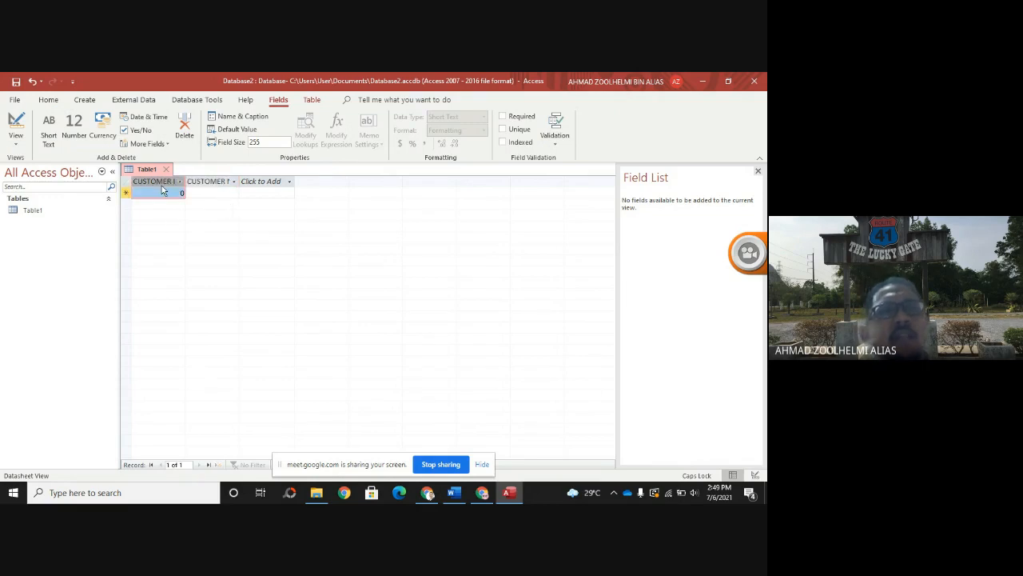
left_click(209, 181)
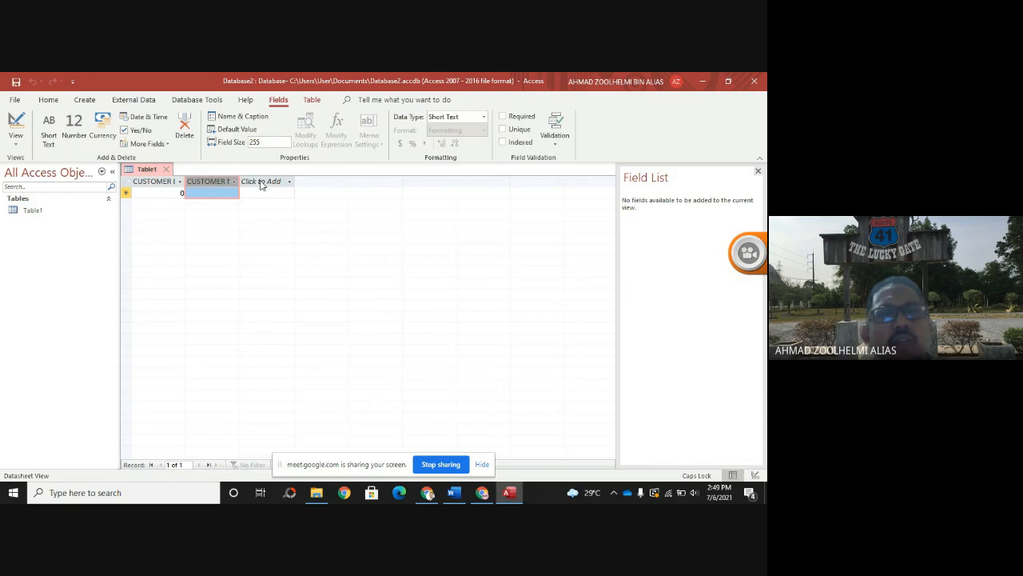
- Add a Short Text field named PHONE after the CUSTOMER NAME field
left_click(262, 185)
left_click(514, 499)
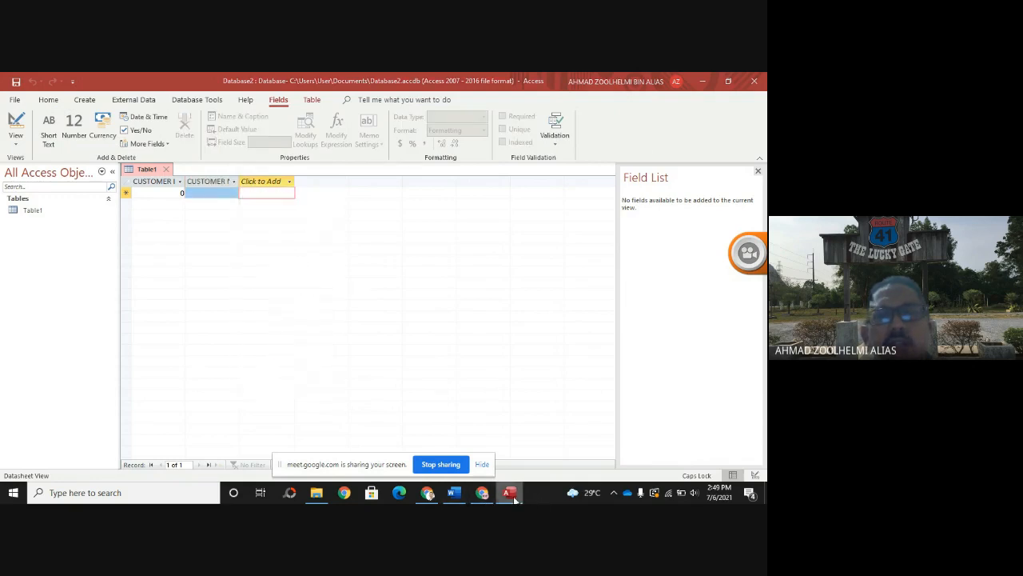
left_click(510, 493)
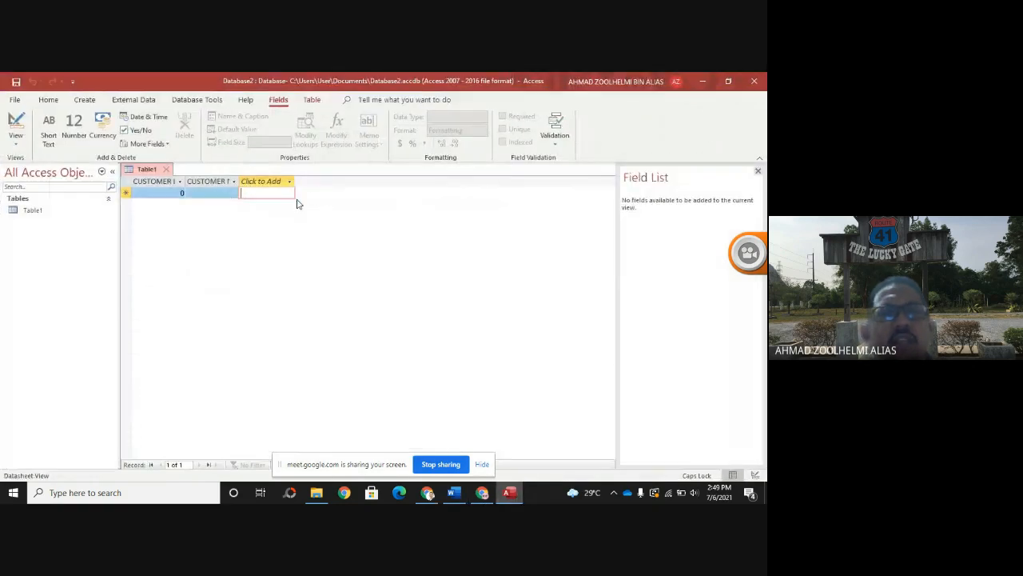
left_click(263, 183)
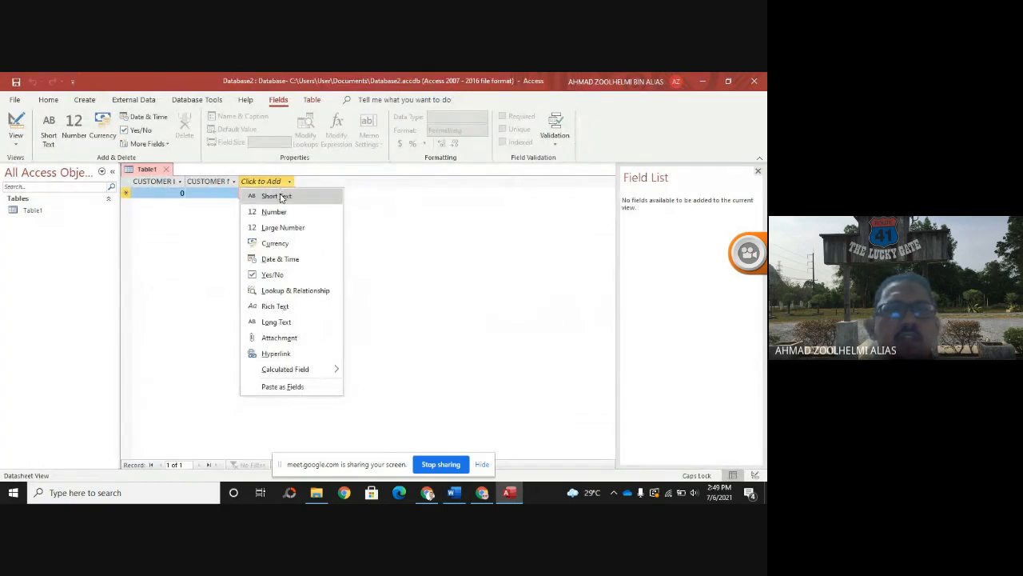
left_click(276, 196)
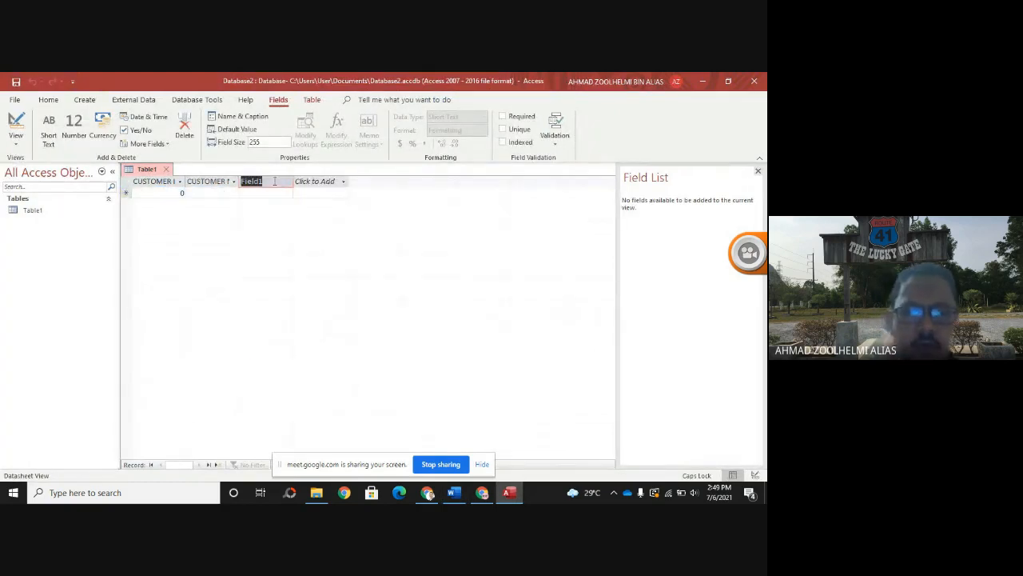
type("PHONE")
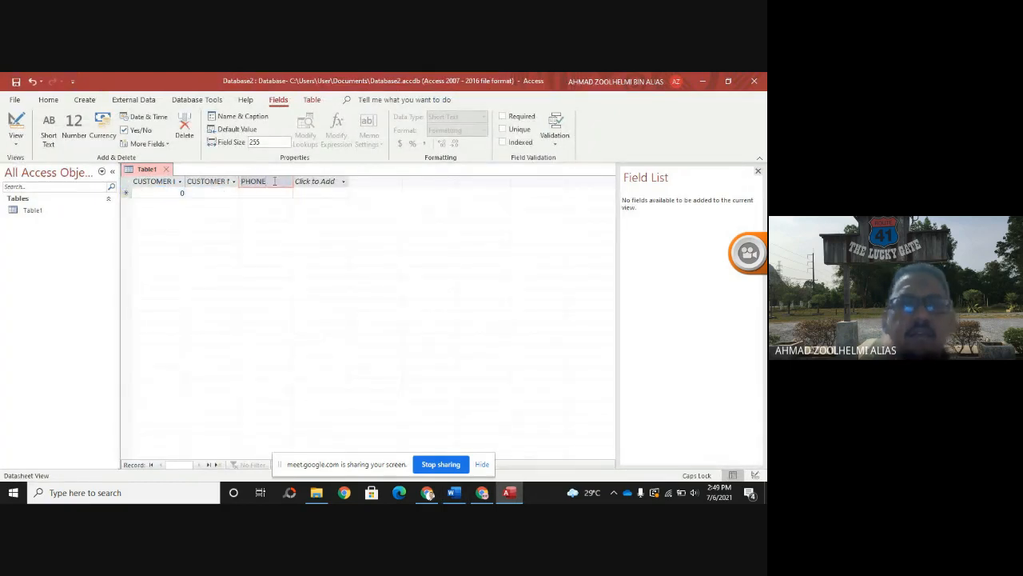
- Add a Short Text field named STATE after the PHONE field
left_click(326, 183)
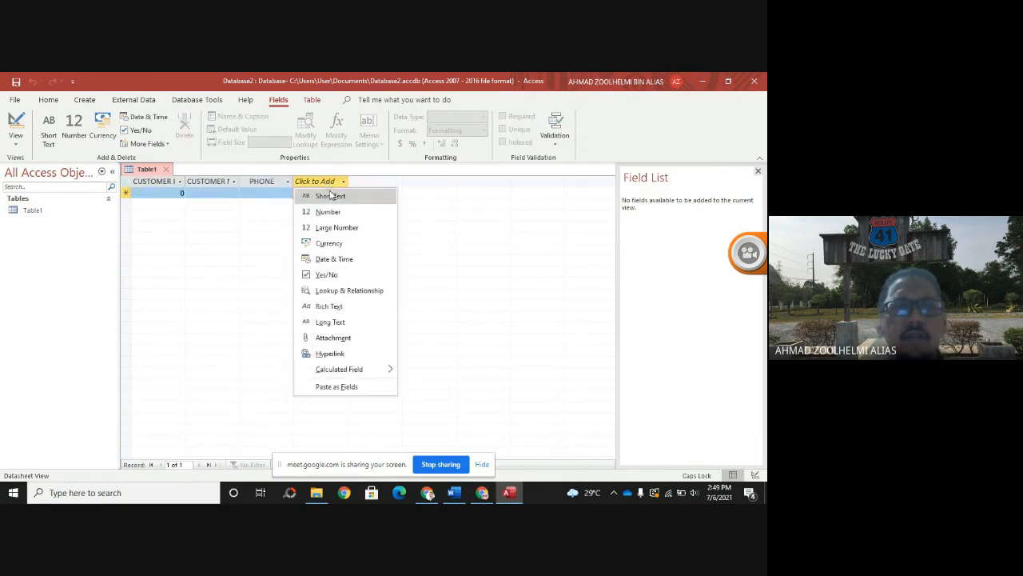
left_click(331, 197)
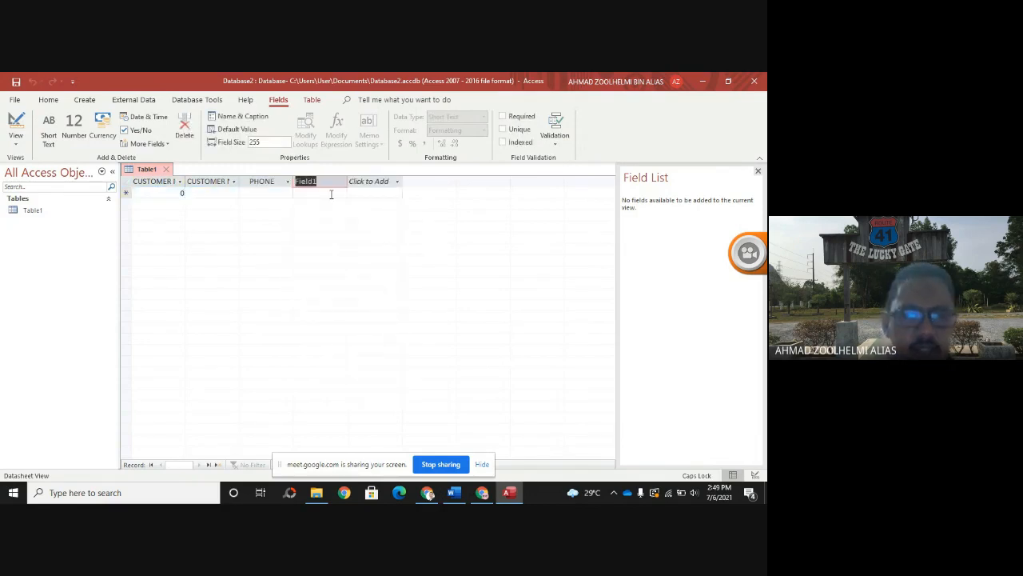
type("STATE")
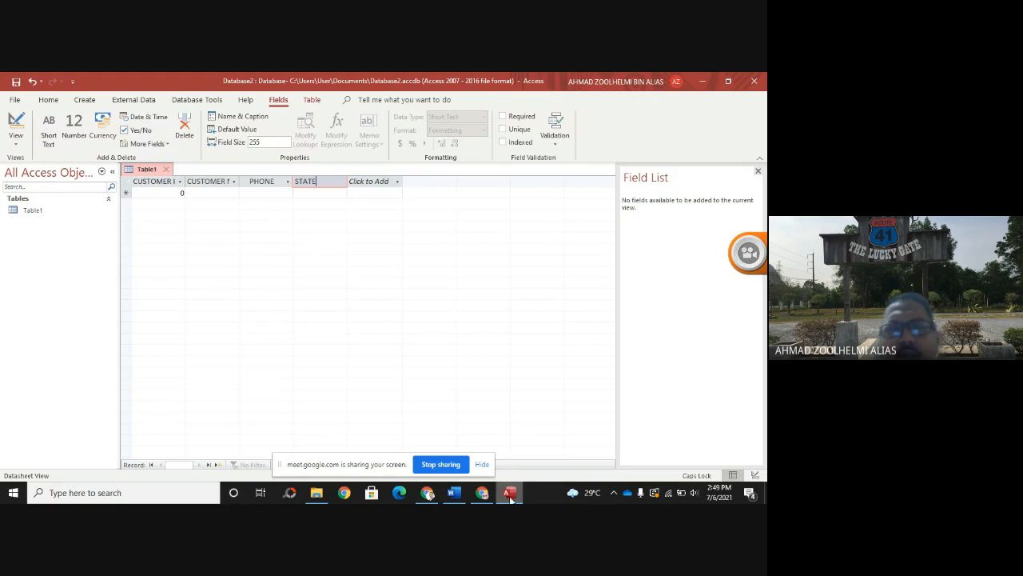
- Switch to the Access Lab Test document in Word to check the required table names, and return to Access
left_click(453, 492)
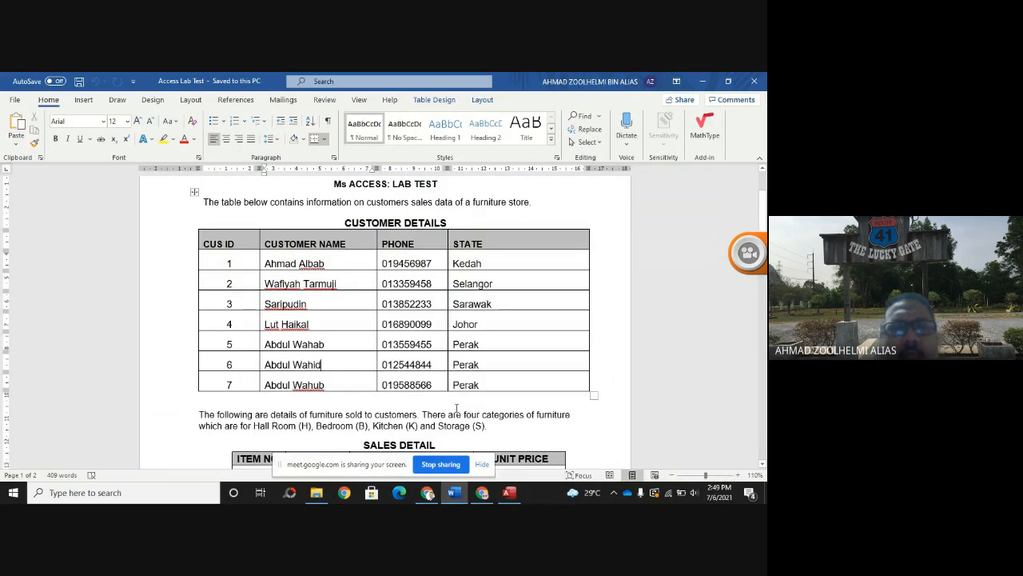
scroll(458, 409, "down", 10)
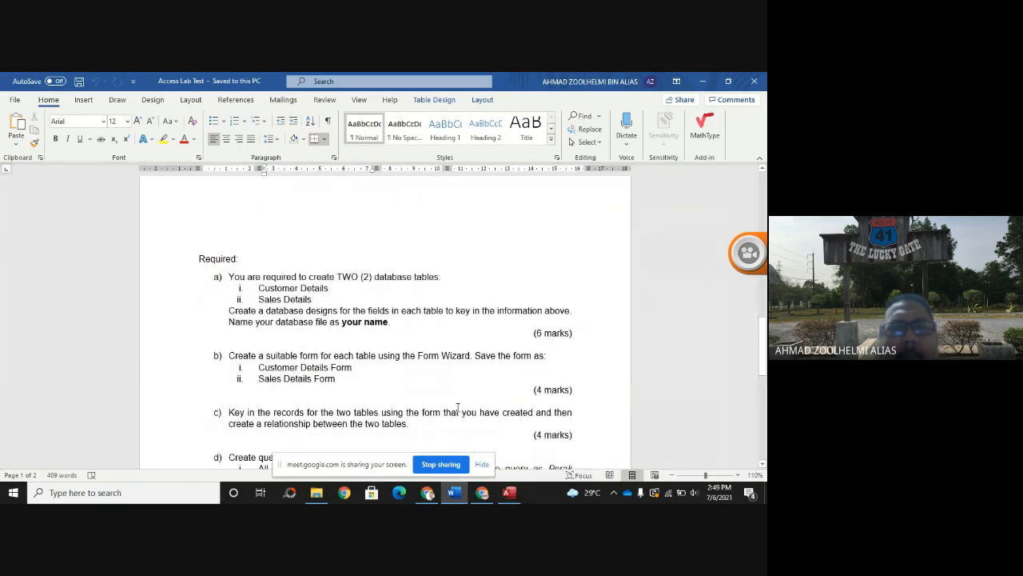
scroll(459, 407, "up", 10)
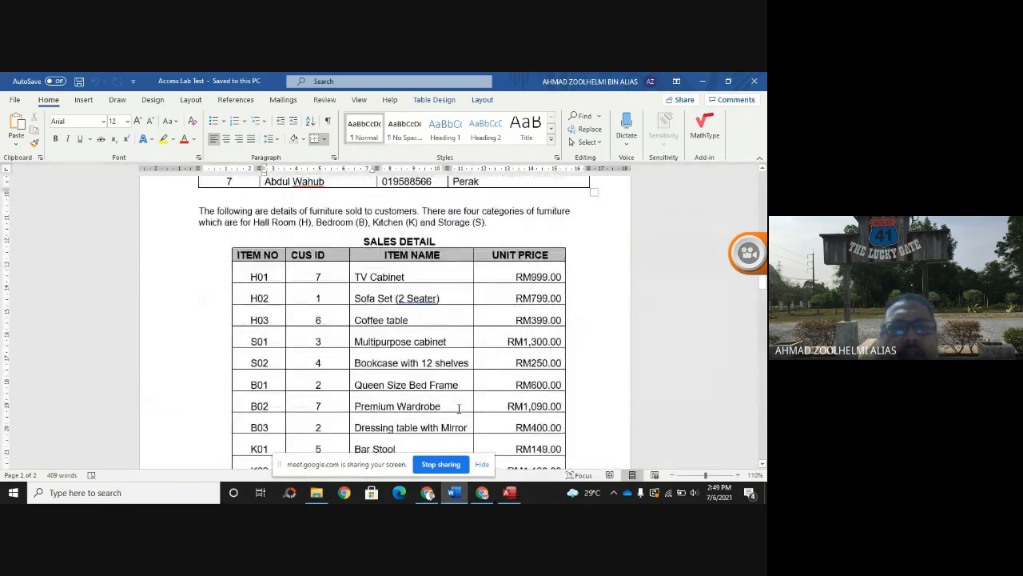
left_click(509, 493)
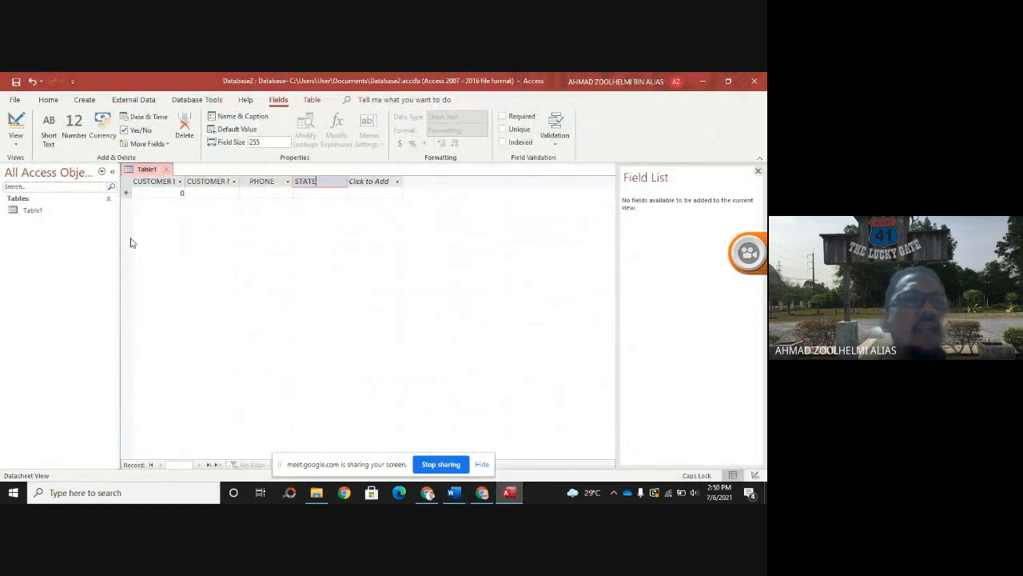
- Save the open table under the name CUSTOMER DETAILS
left_click(32, 212)
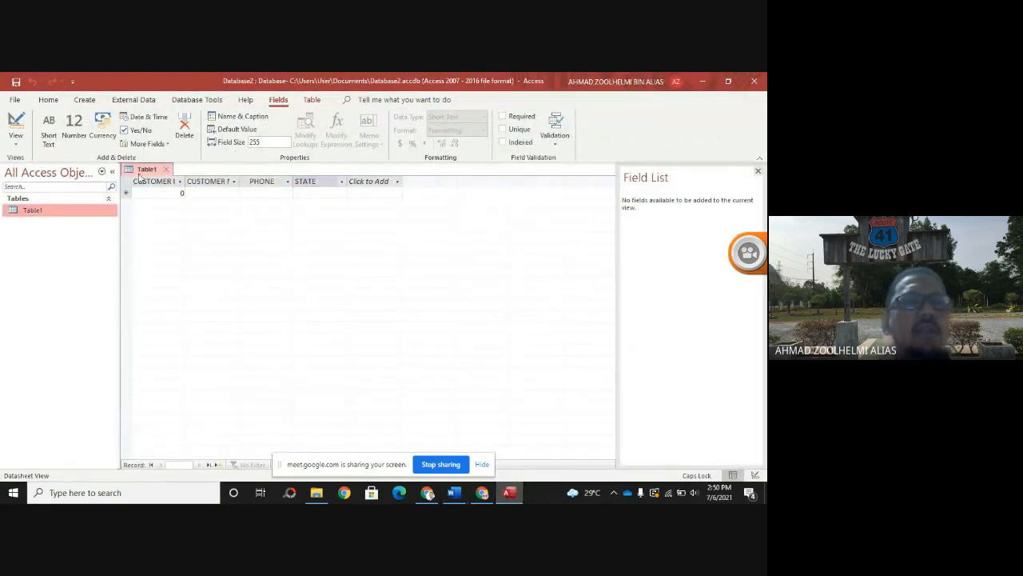
left_click(146, 171)
right_click(147, 172)
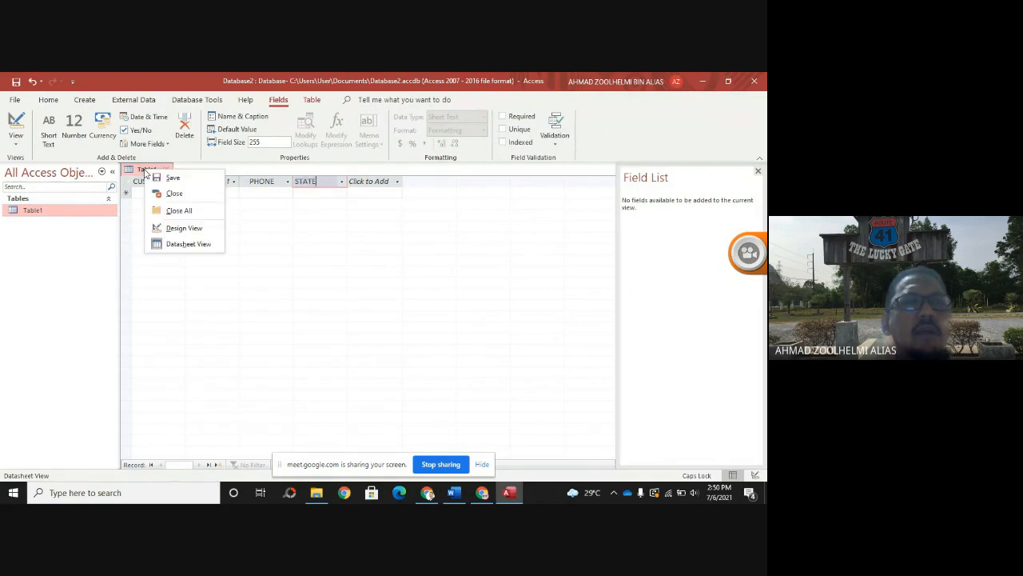
left_click(167, 176)
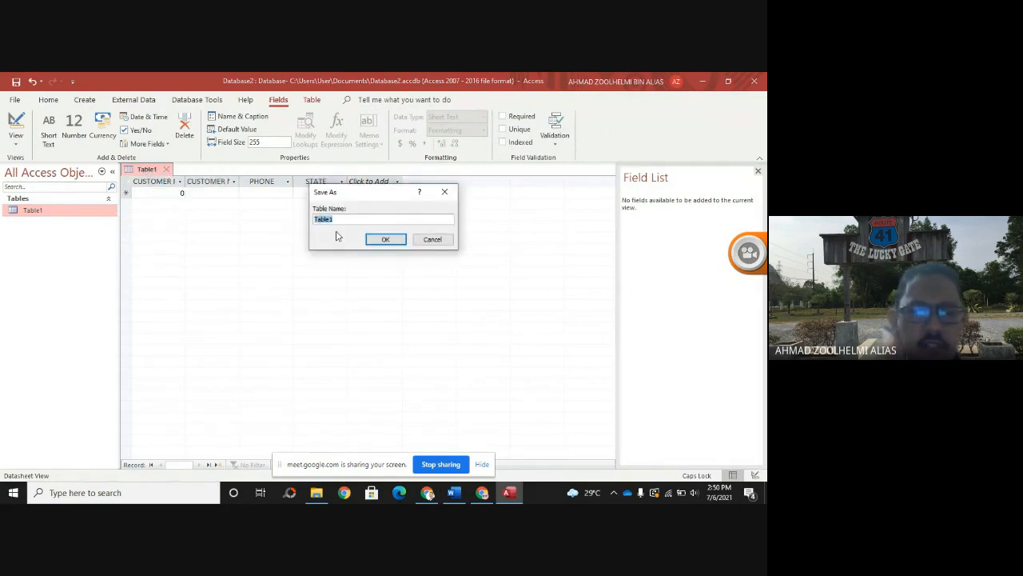
type("CUSTOMER DETAILS")
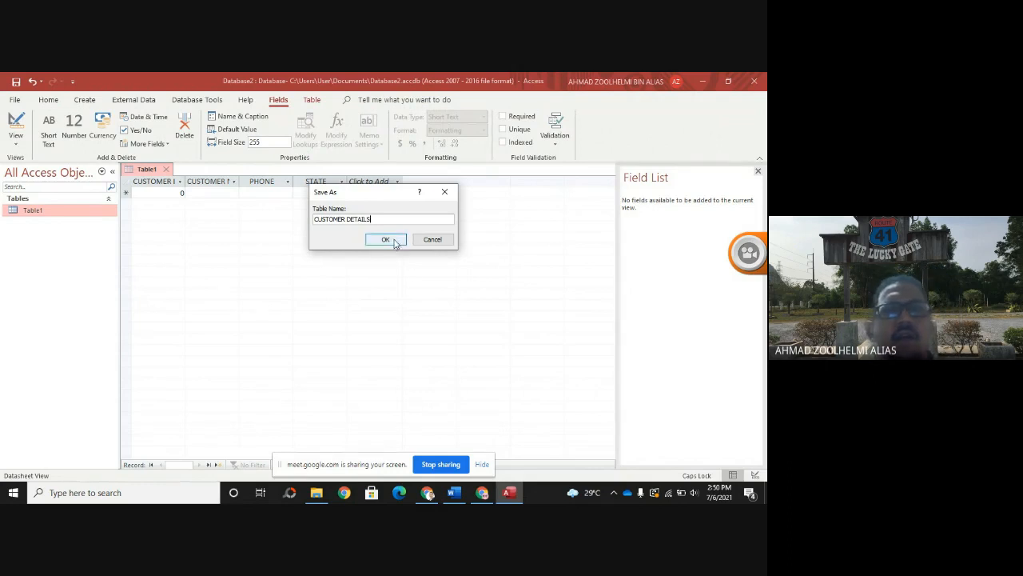
left_click(385, 240)
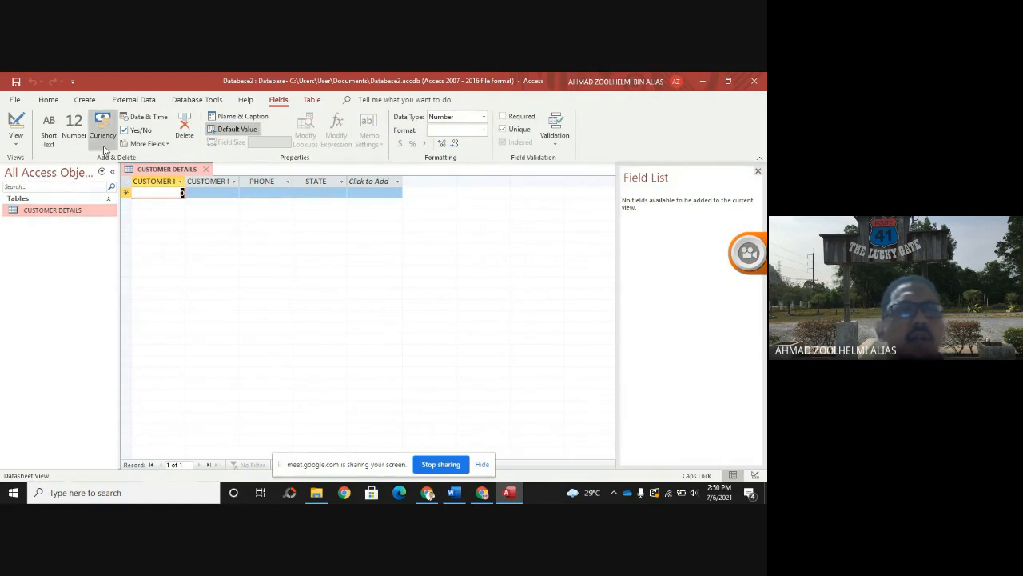
- Create a second table and rename its ID field as ITEM NO, following the Sales Detail headings in the Word document
left_click(88, 101)
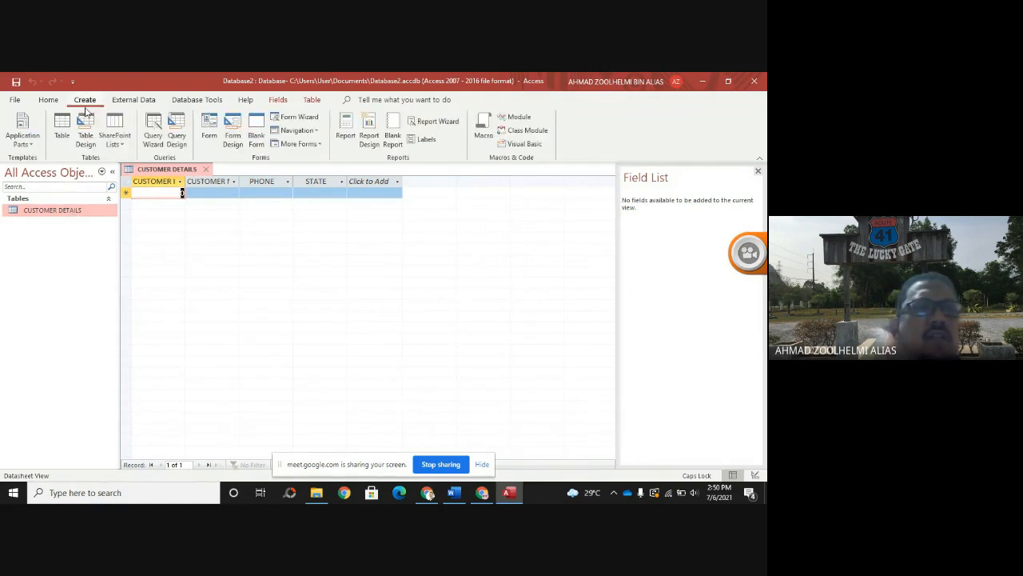
left_click(65, 120)
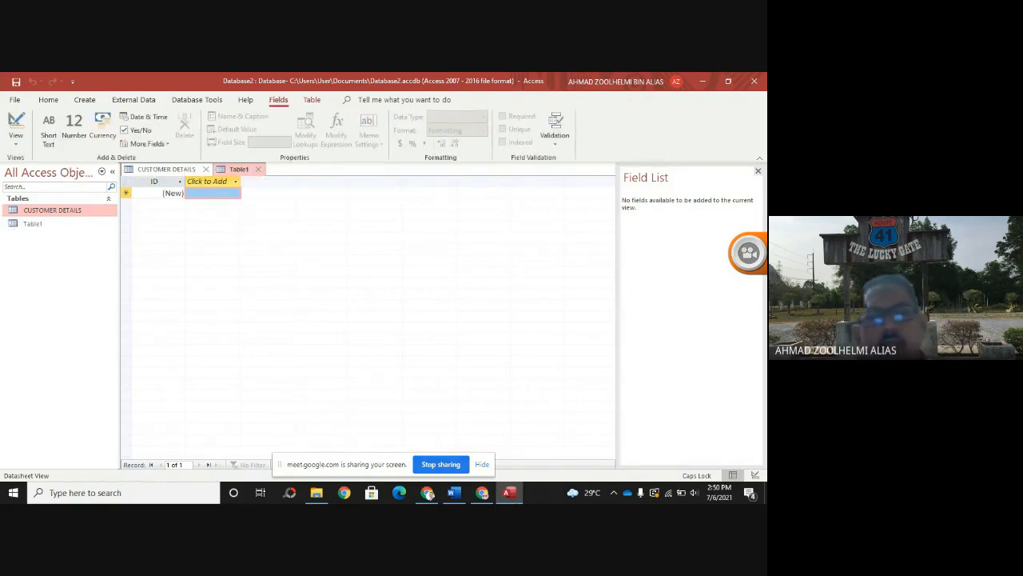
left_click(454, 493)
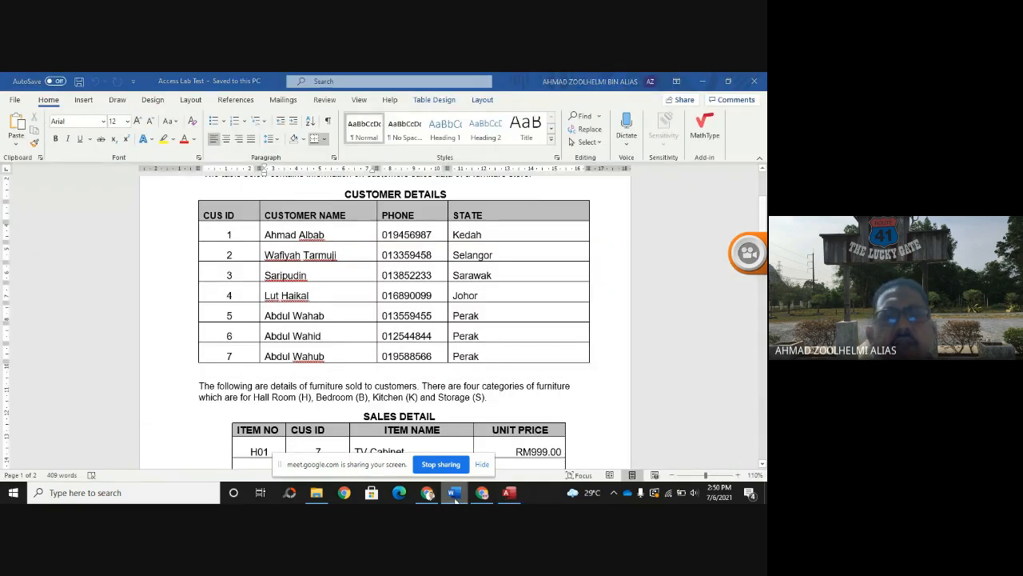
left_click(453, 493)
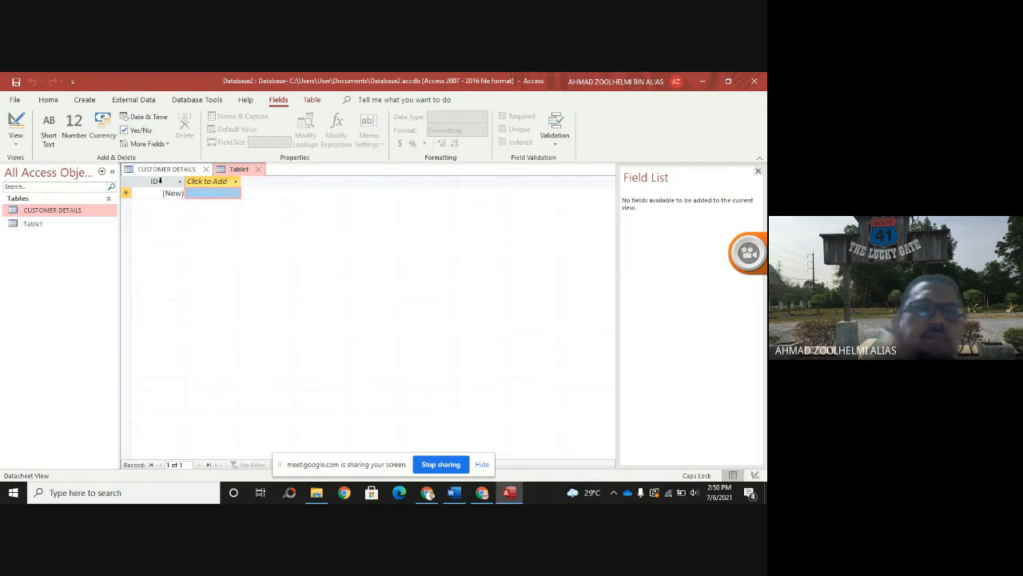
double_click(160, 181)
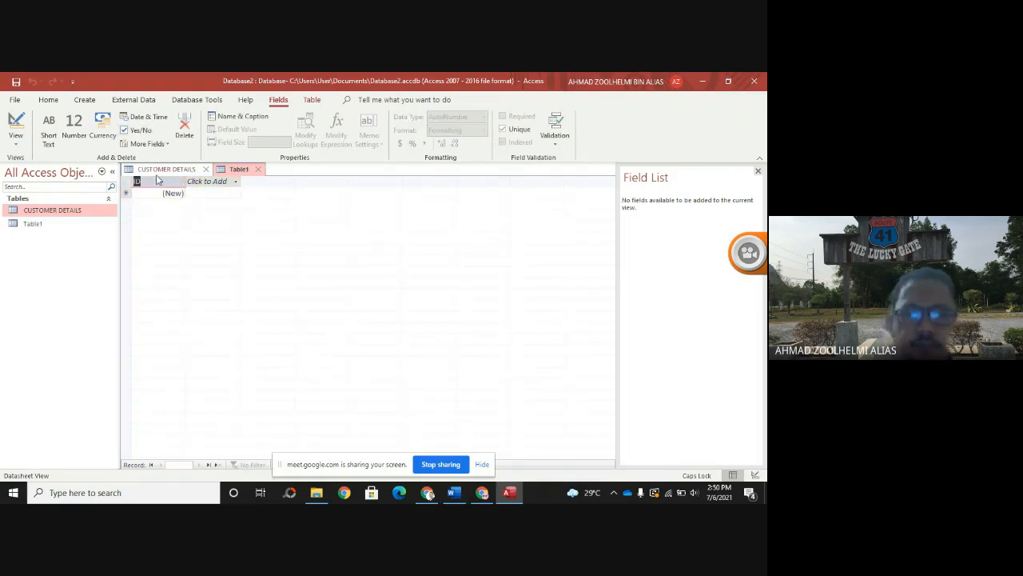
key("BackSpace")
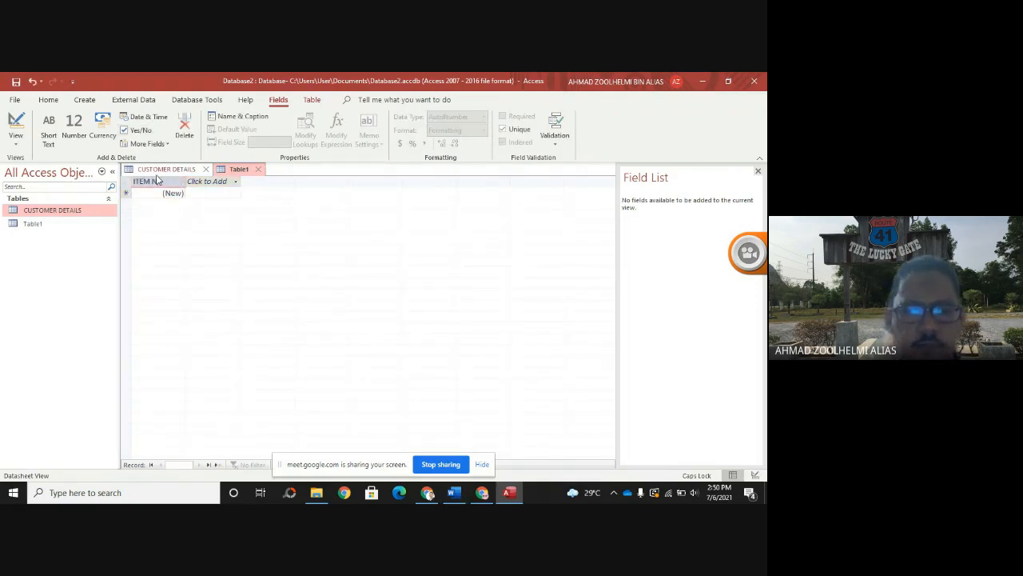
type("ITEM NO")
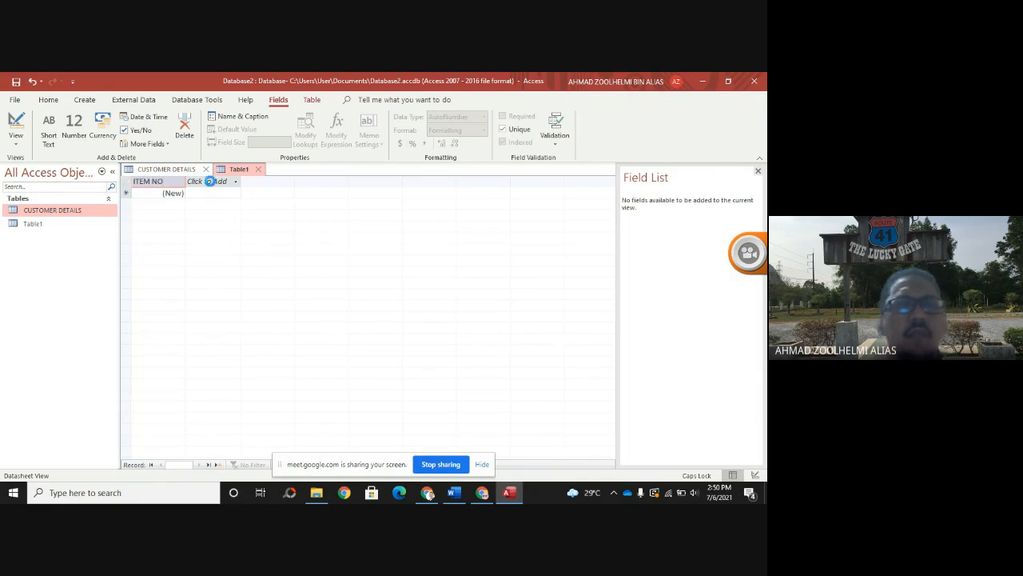
- Set the data type of the ITEM NO field to Number
left_click(211, 183)
left_click(177, 192)
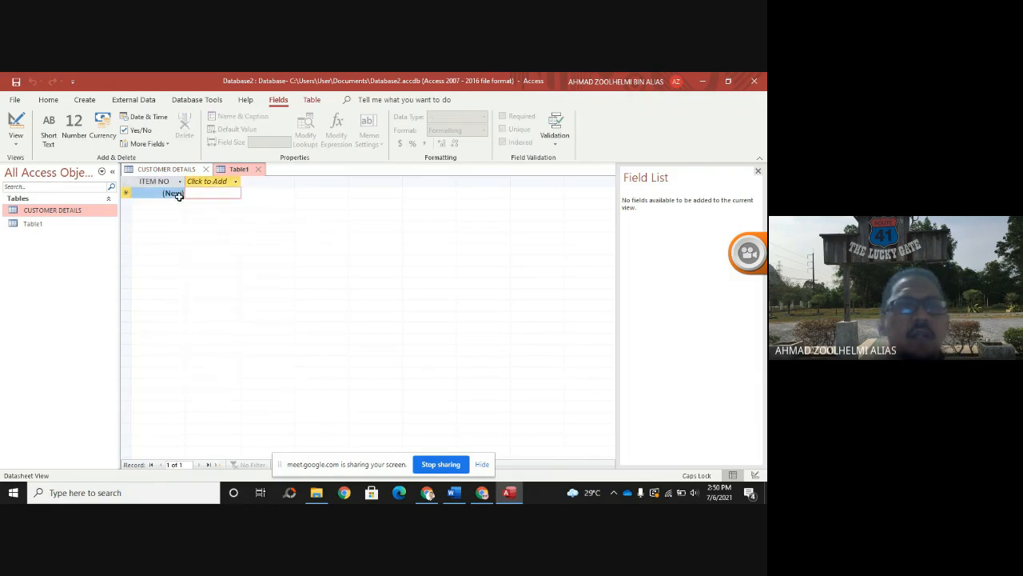
left_click(179, 199)
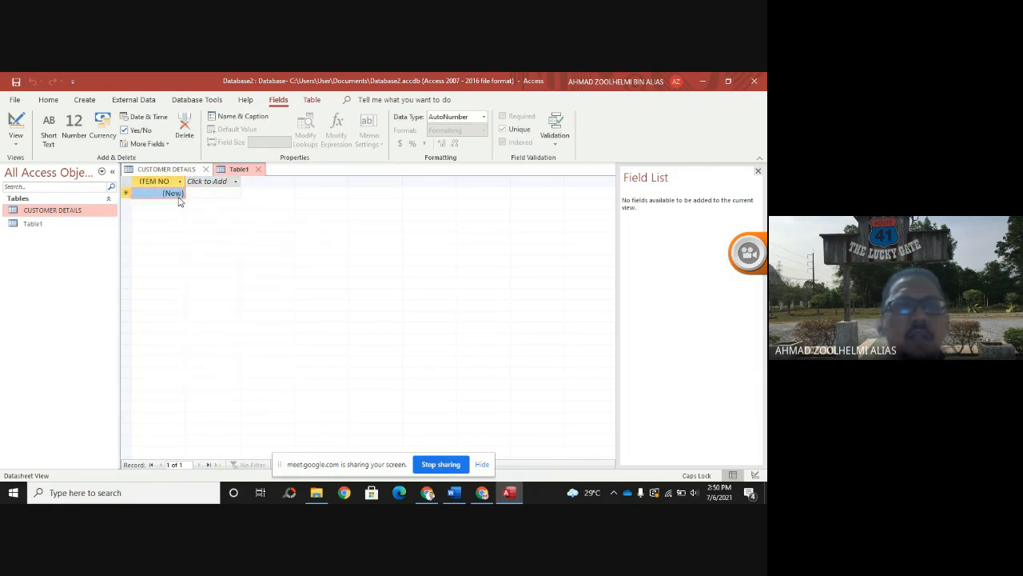
left_click(483, 116)
left_click(462, 156)
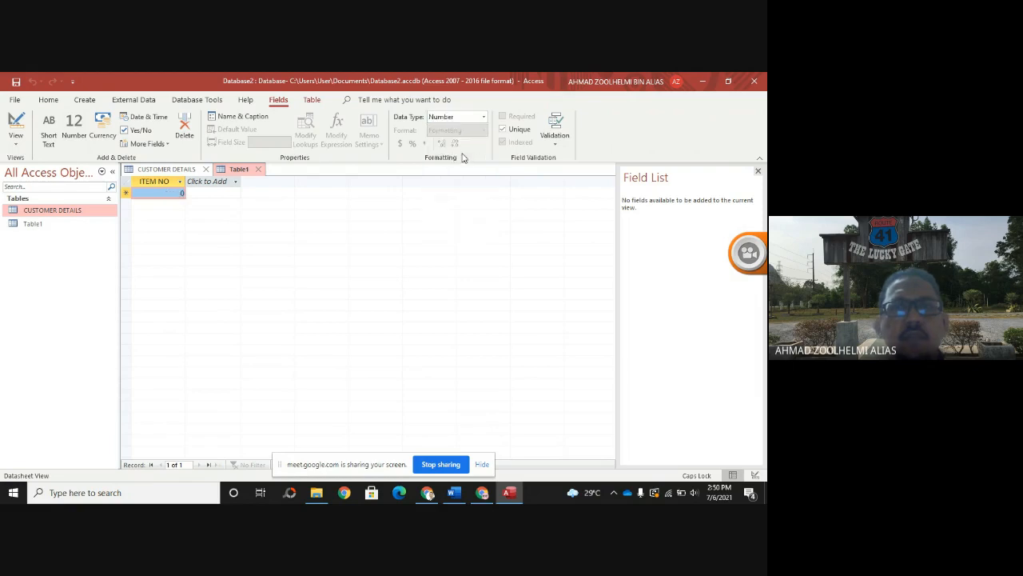
- Add a Number field named CUSTOMER ID after the ITEM NO field
left_click(223, 182)
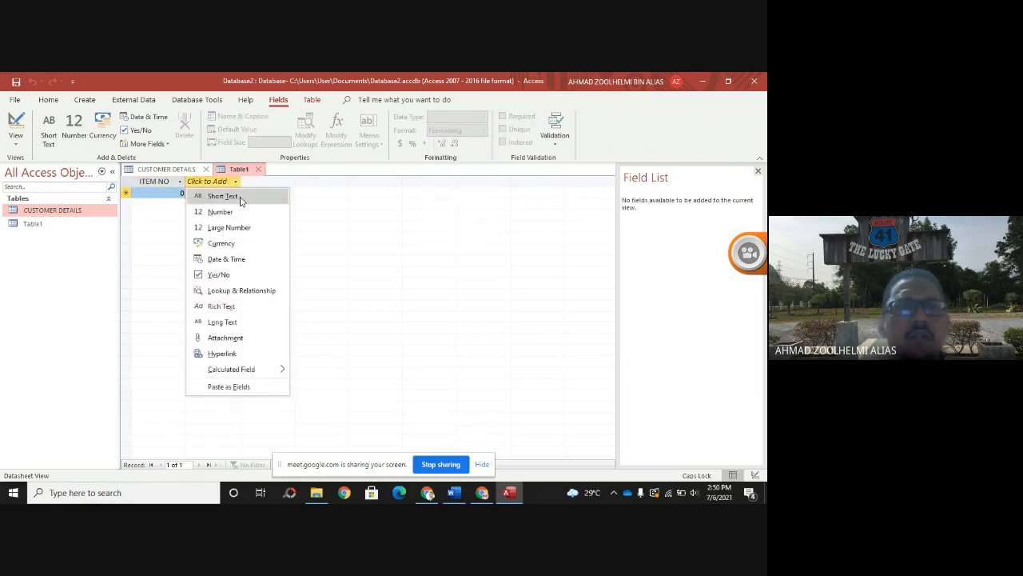
left_click(229, 211)
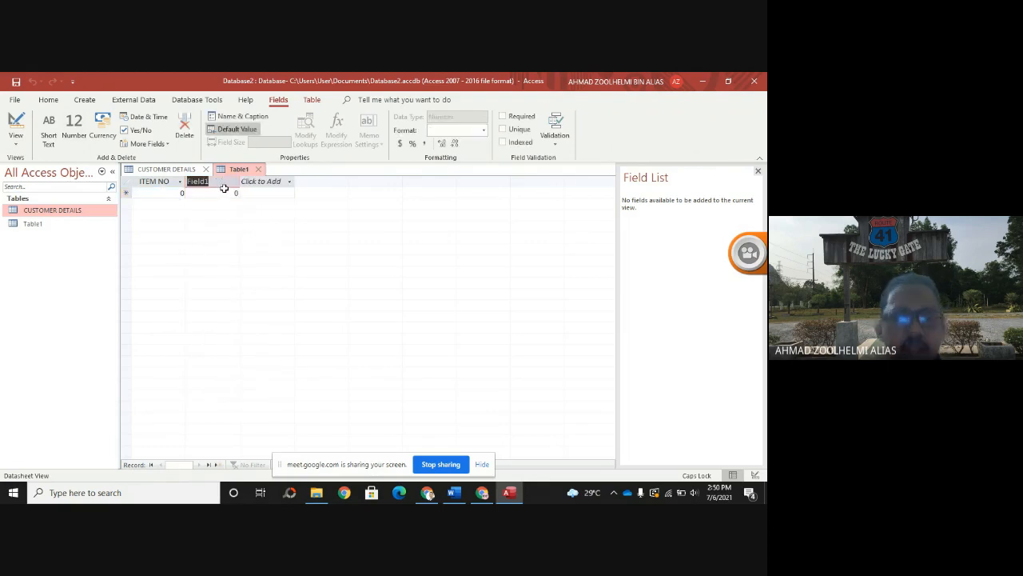
type("CUS")
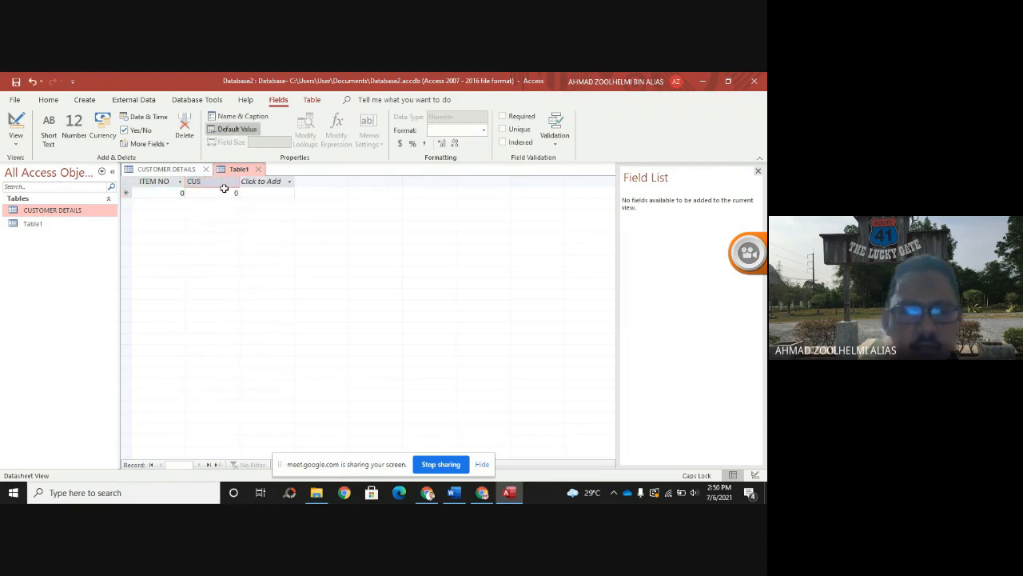
type("TOMER ID")
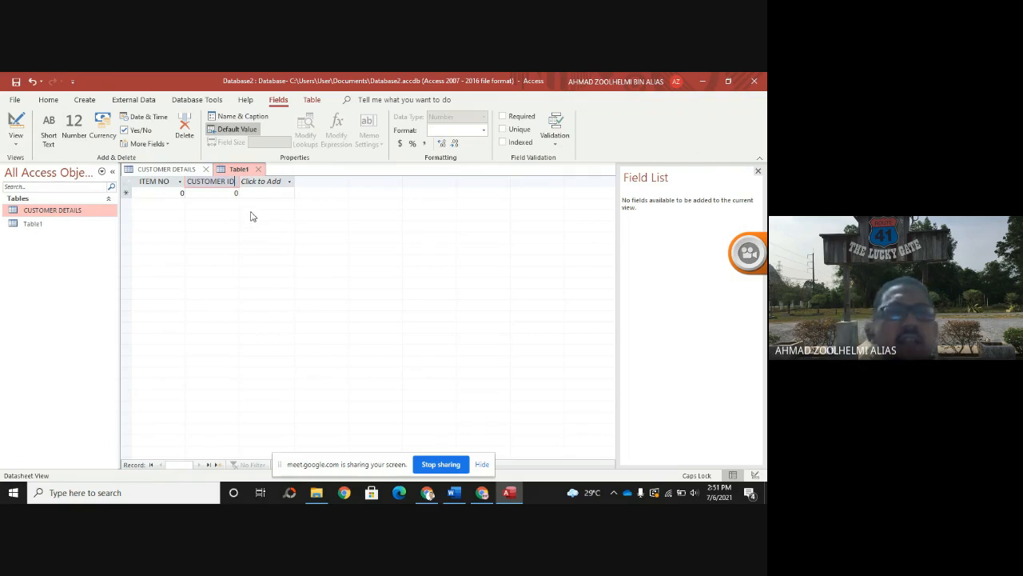
- Switch to the Word document to check the remaining Sales Detail column headings, and return to the new table in Access
left_click(267, 183)
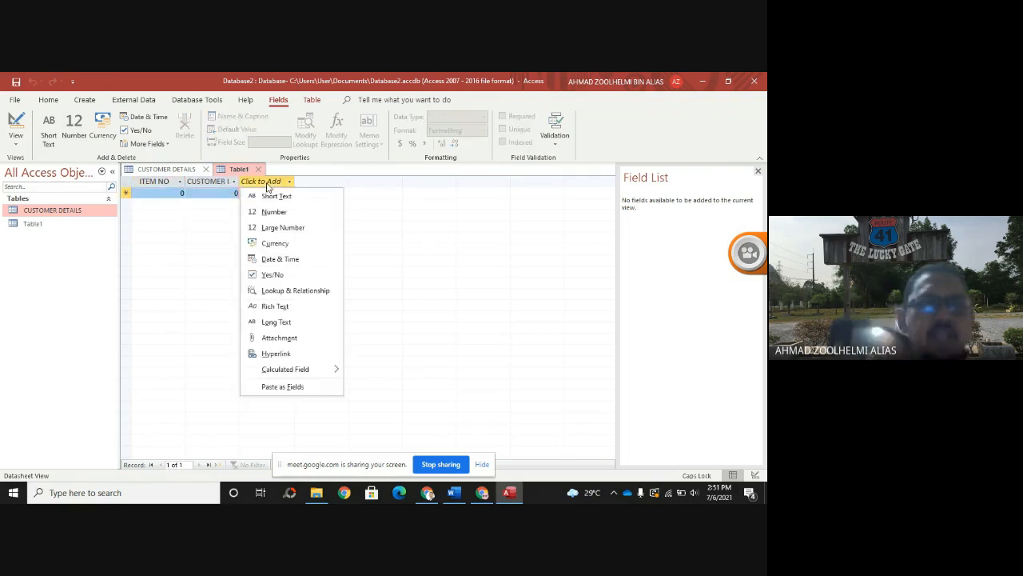
left_click(510, 495)
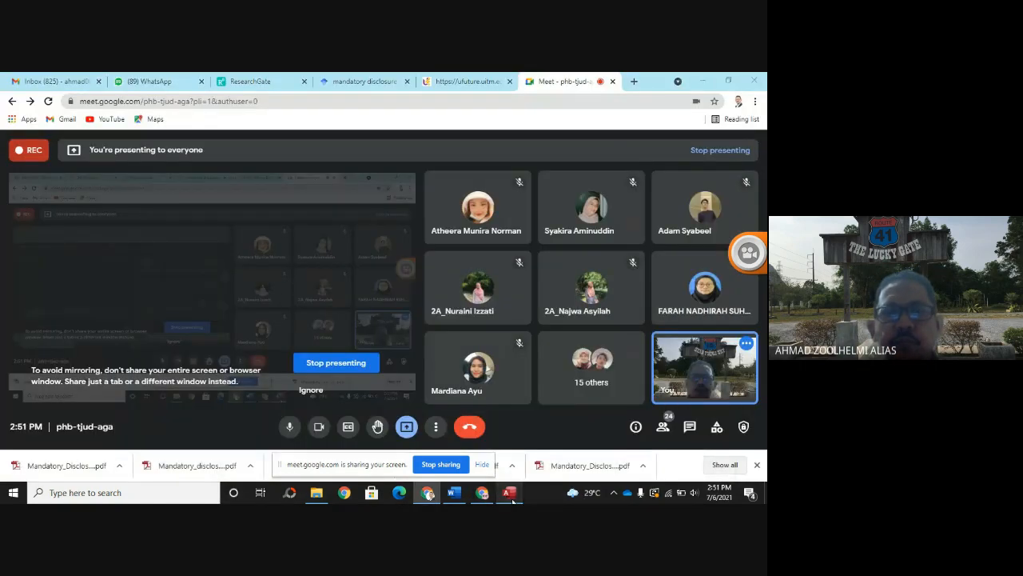
left_click(510, 495)
left_click(454, 495)
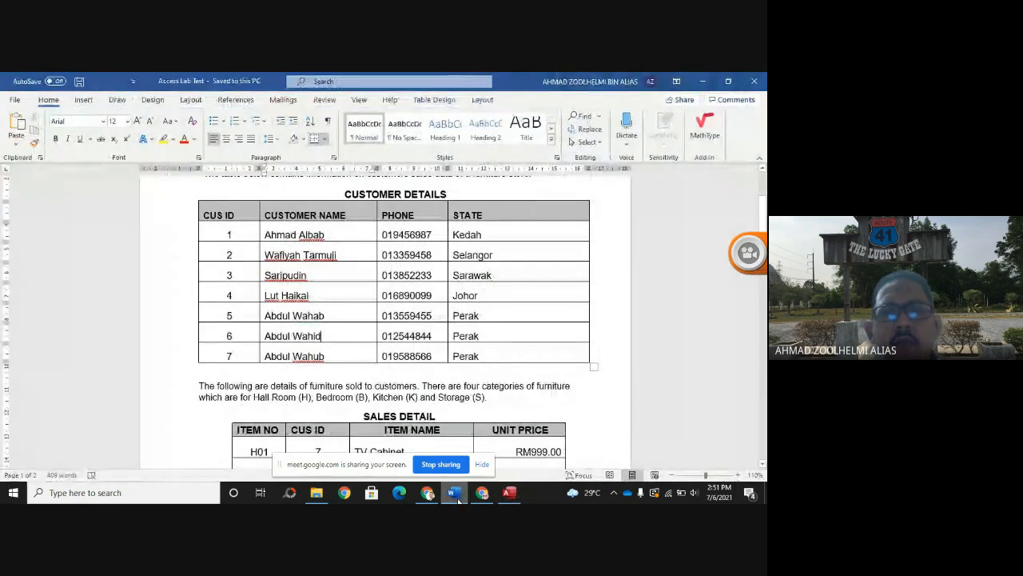
left_click(509, 493)
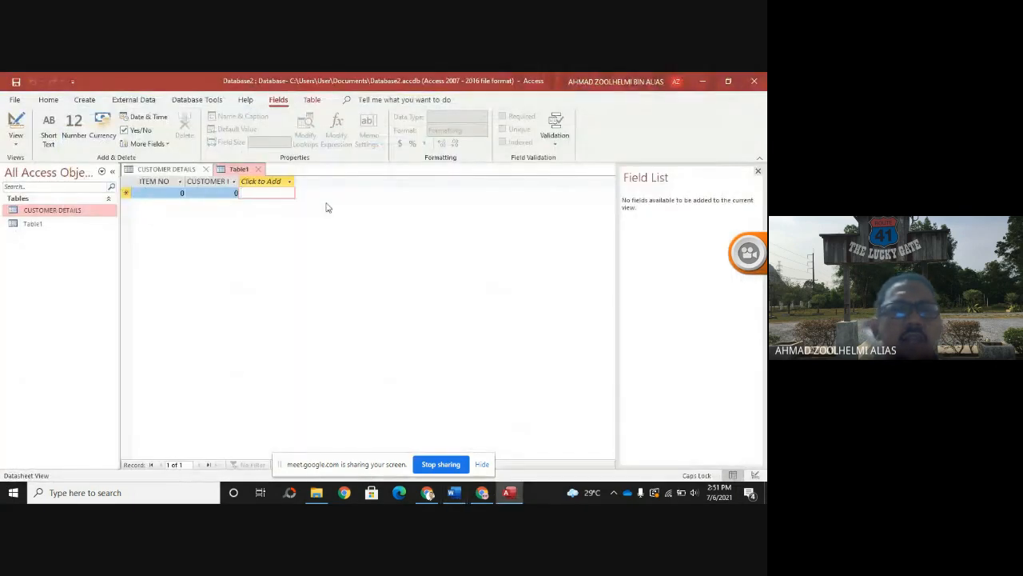
- Add a Short Text field named ITEM NAME after the CUSTOMER ID field
left_click(269, 183)
left_click(284, 196)
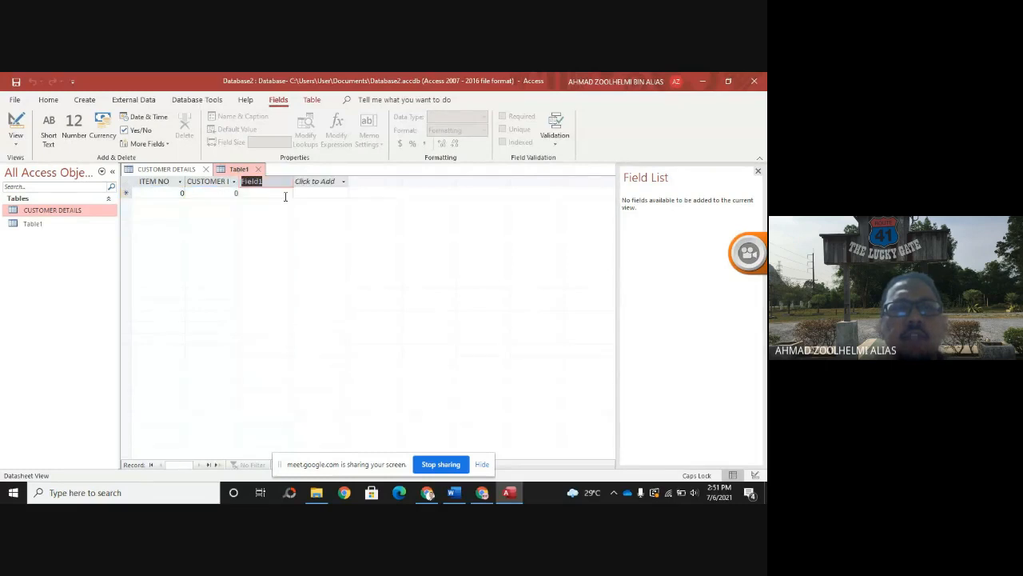
type("I")
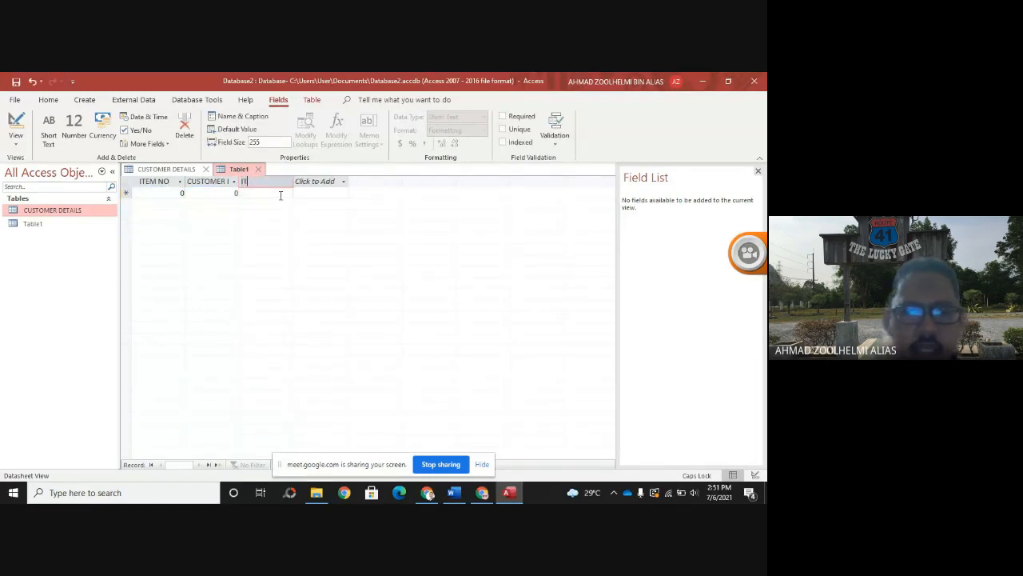
type("TEM NAME")
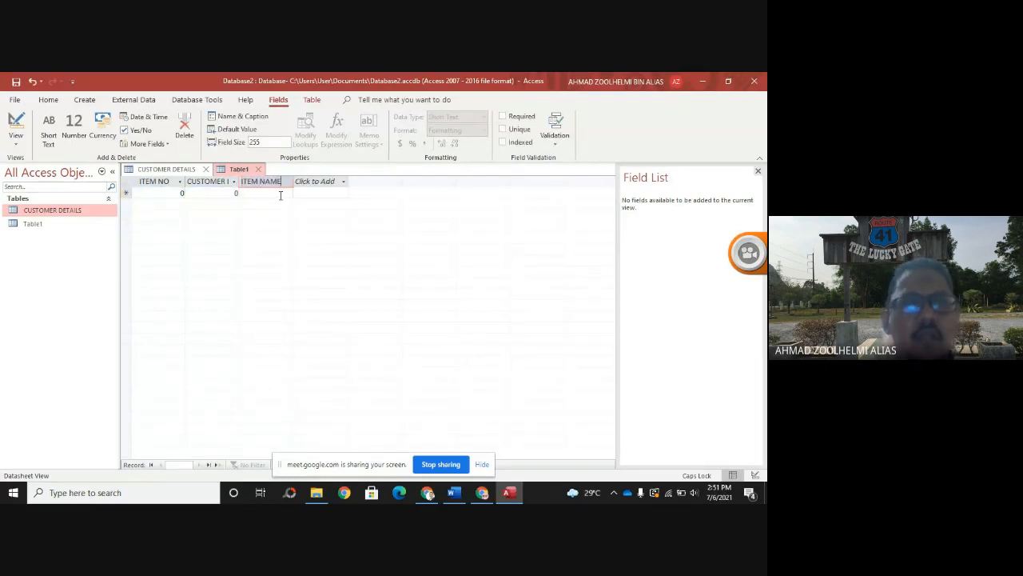
left_click(225, 183)
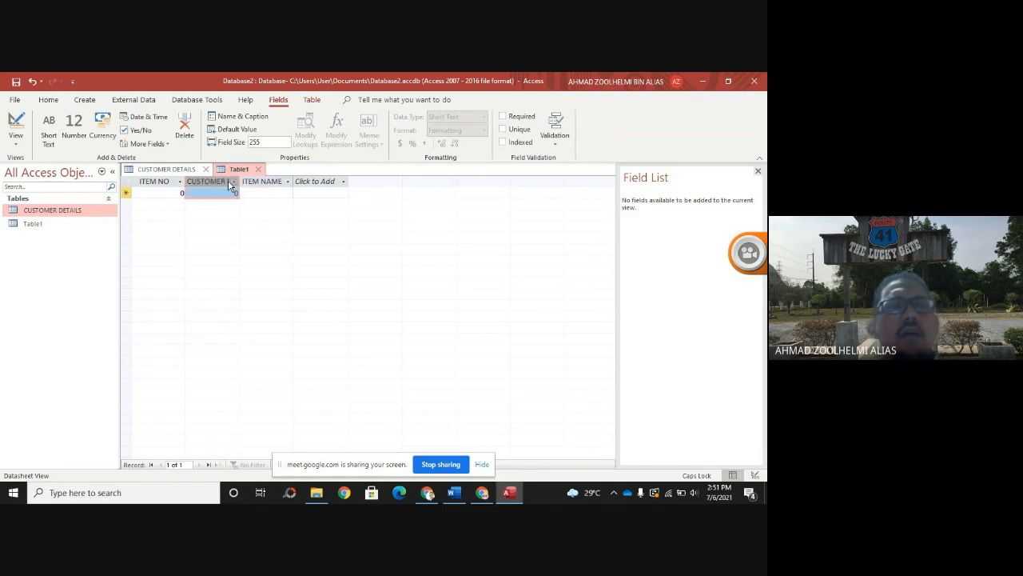
- Change the data type of the ITEM NO field to Short Text
left_click(166, 181)
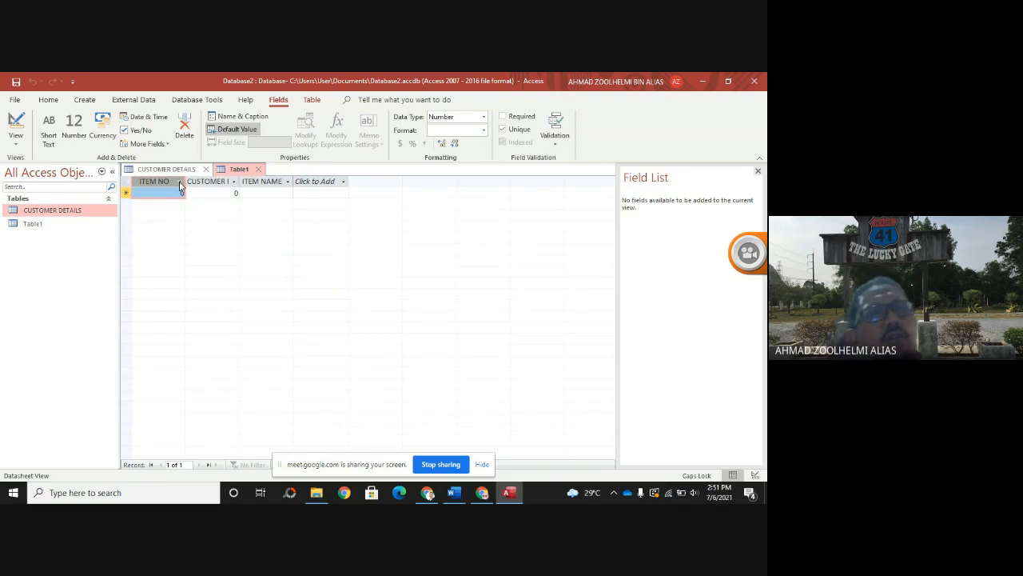
left_click(180, 182)
left_click(163, 194)
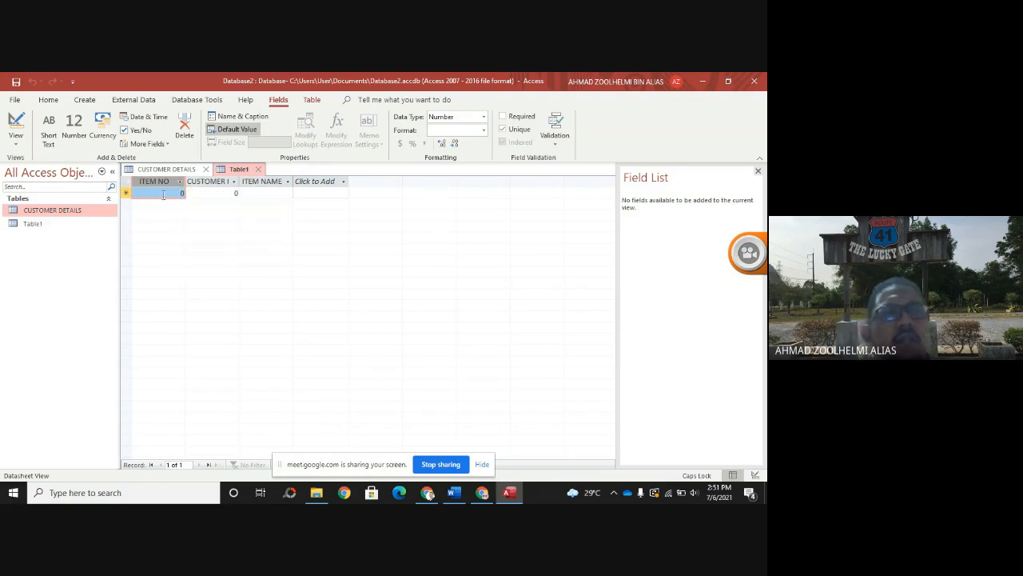
left_click(484, 119)
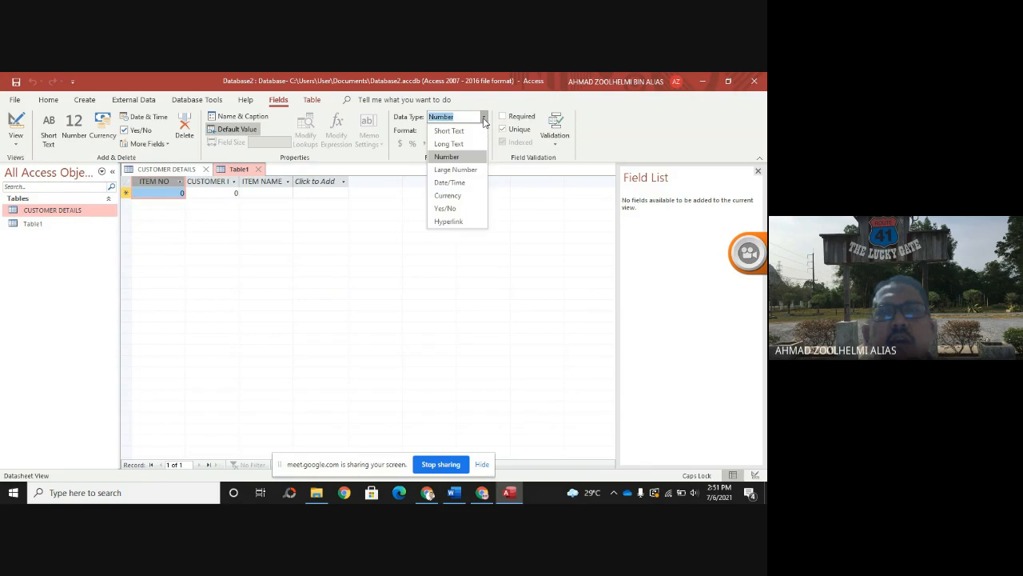
left_click(450, 130)
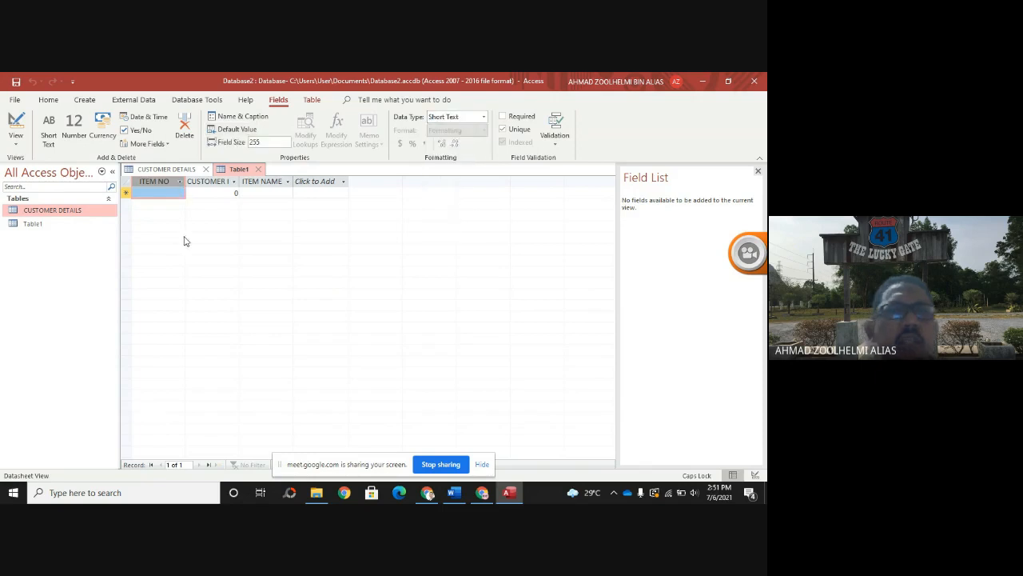
- Add a Currency field named UNIT PRICE after the ITEM NAME field
left_click(304, 184)
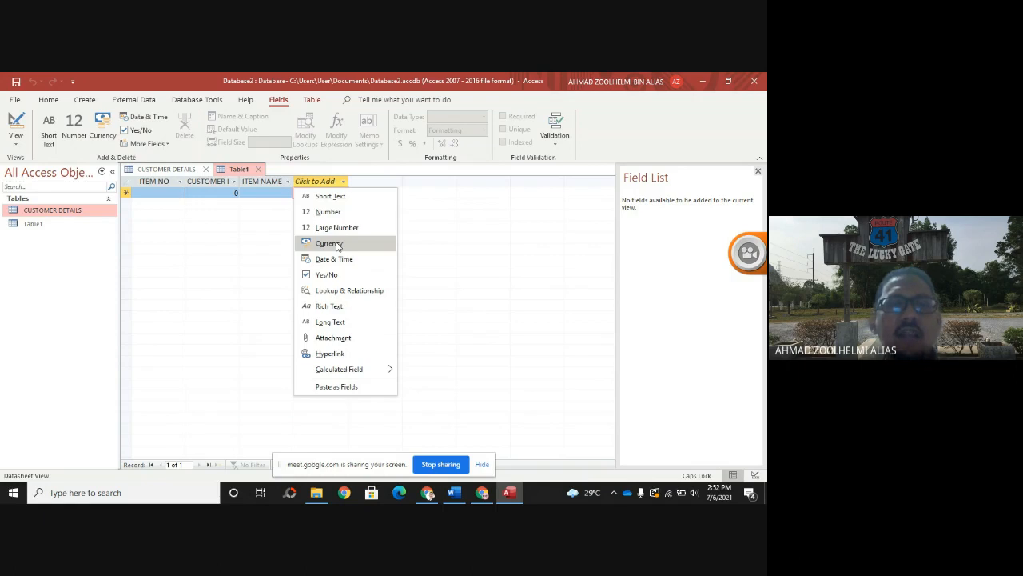
left_click(336, 244)
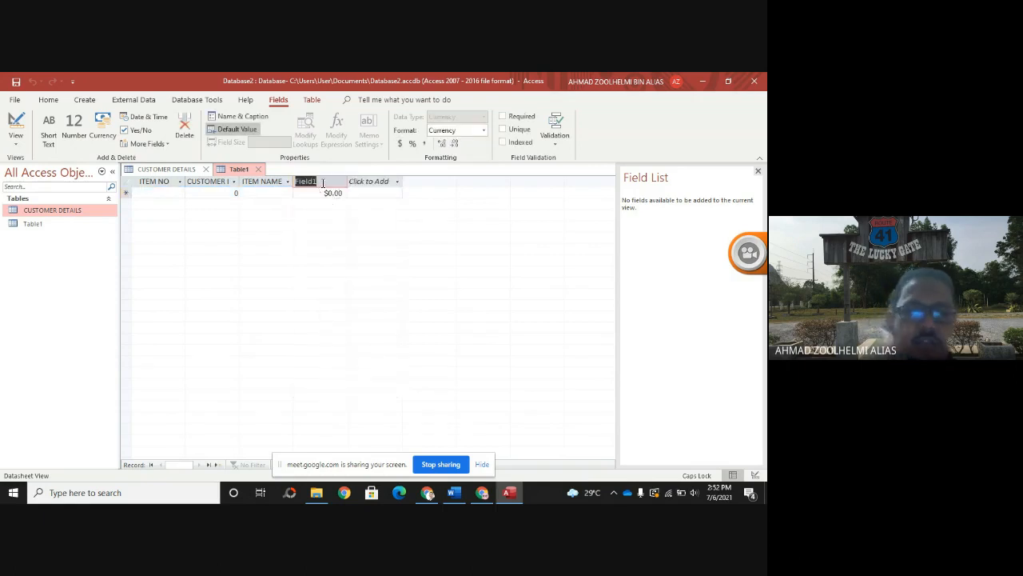
type("UNIT PRICE")
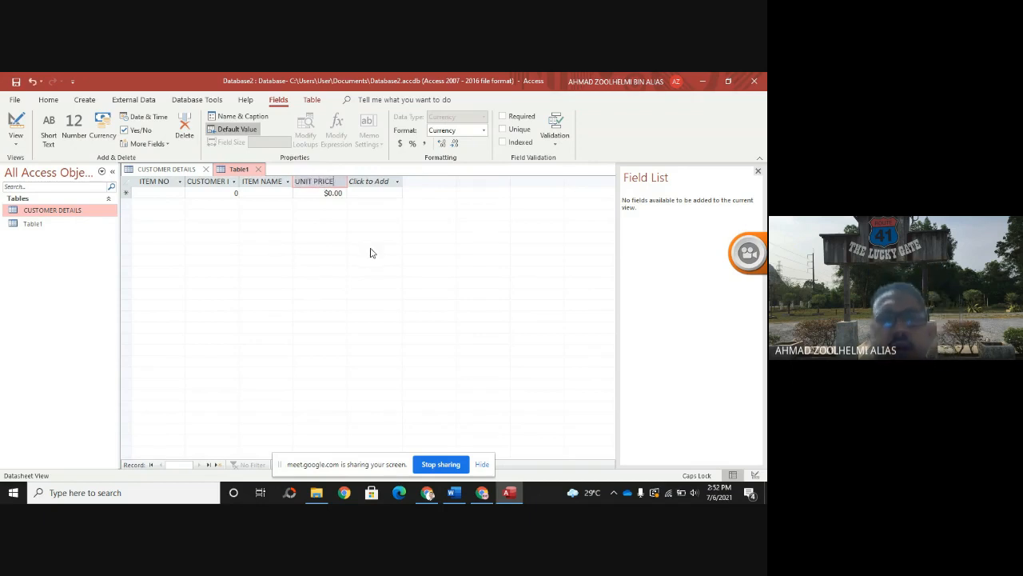
- Check the Sales Detail headings in the Word document, and review each field of the new table in Access against them
left_click(455, 494)
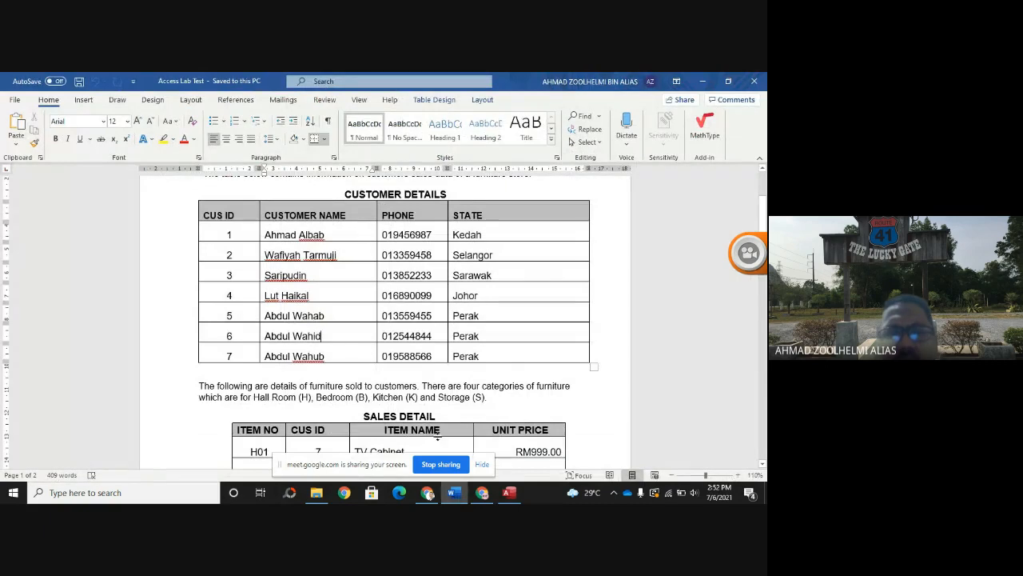
left_click(456, 496)
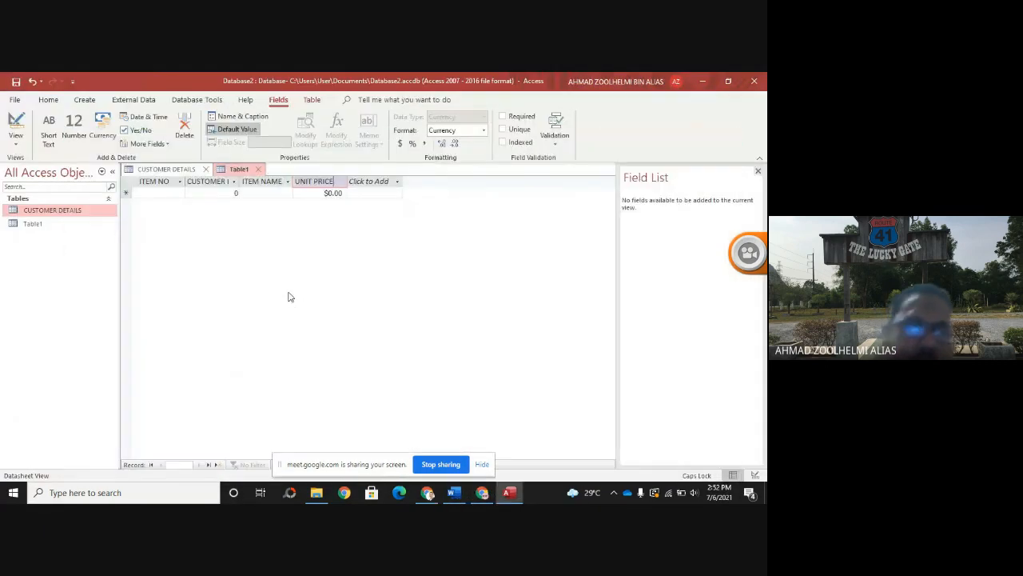
left_click(159, 192)
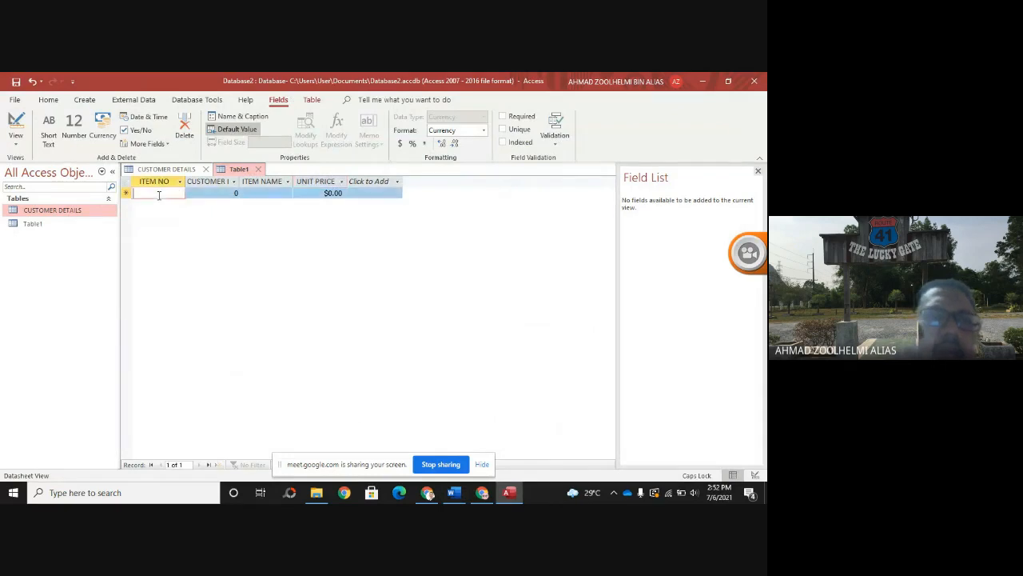
left_click(205, 194)
left_click(281, 194)
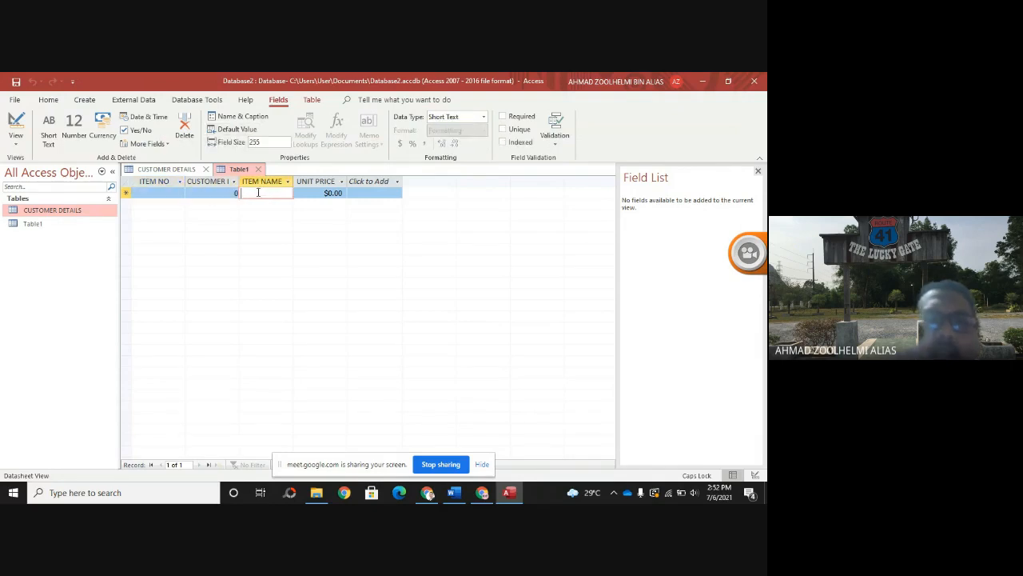
left_click(313, 193)
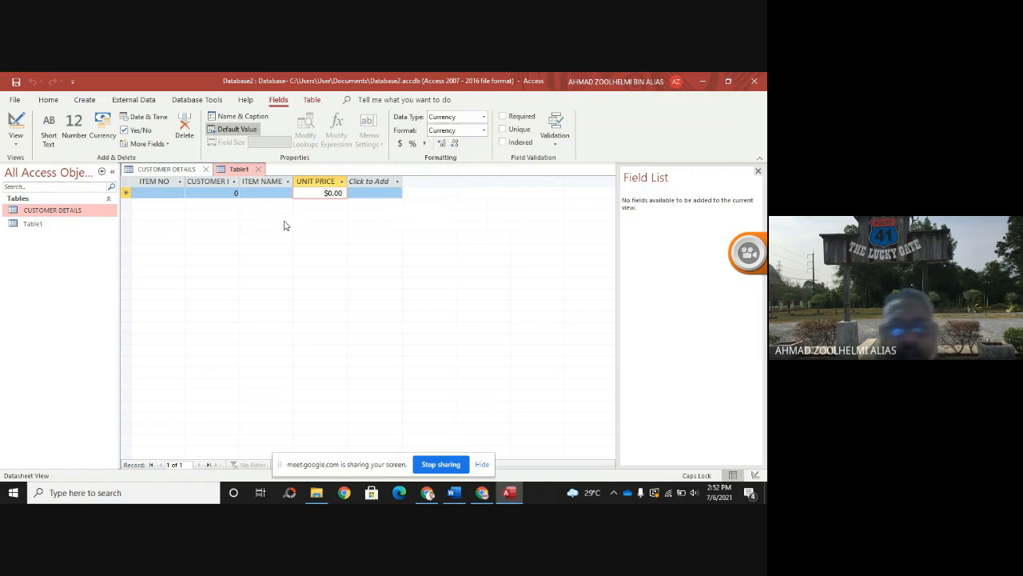
- Save the new table under the name SALES DETAILS
right_click(238, 170)
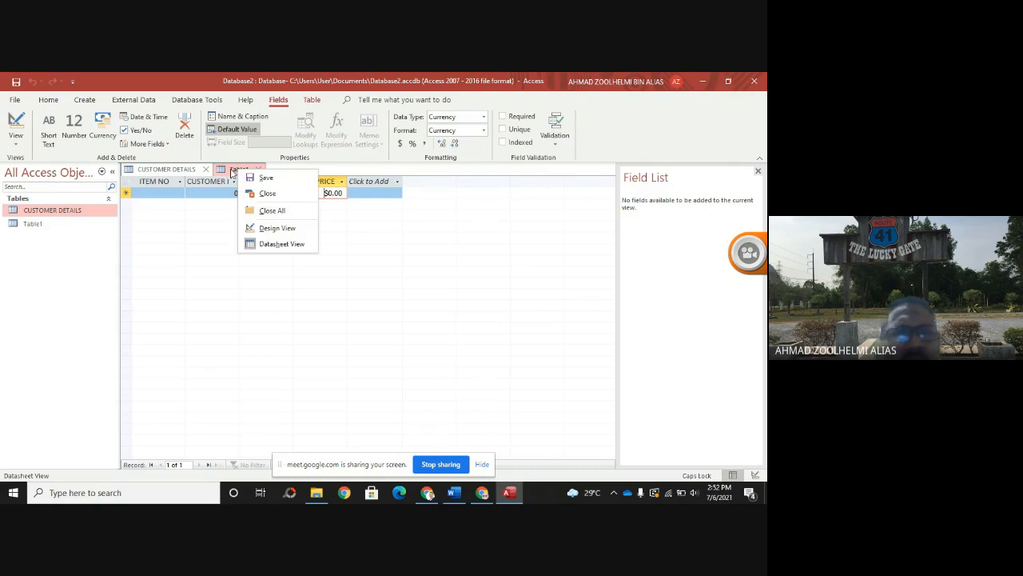
right_click(232, 171)
left_click(190, 279)
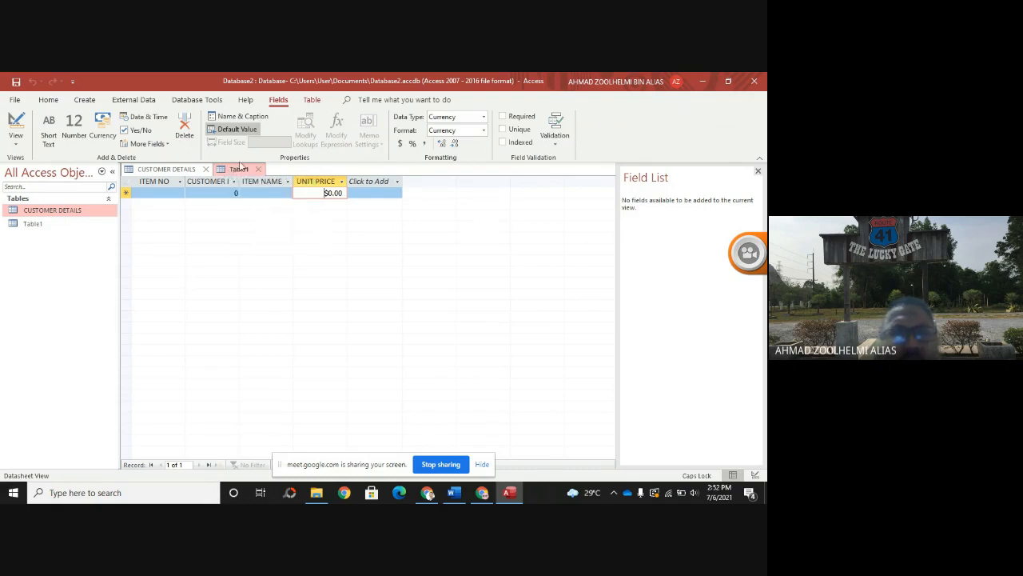
right_click(236, 171)
left_click(242, 177)
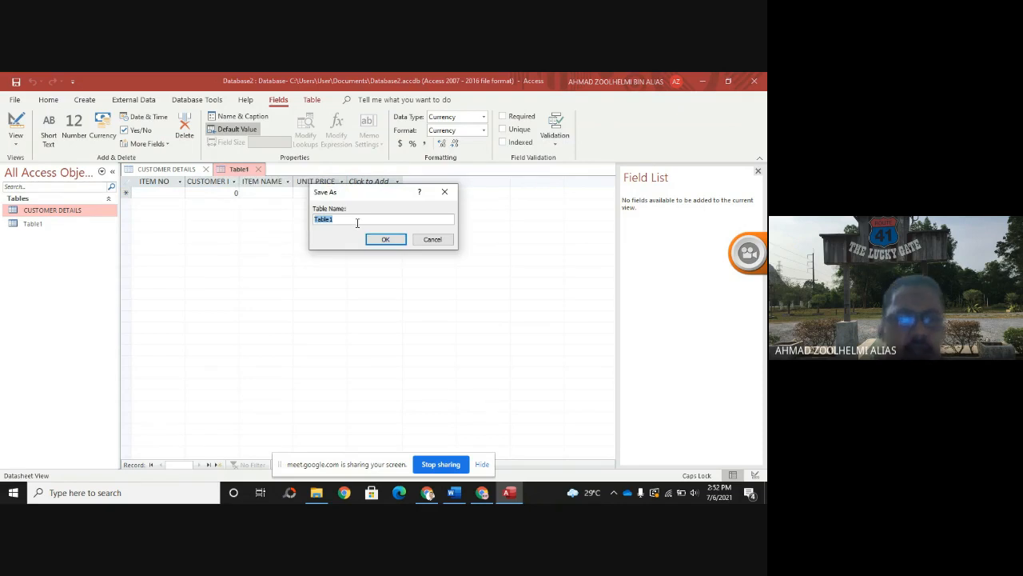
type("SA")
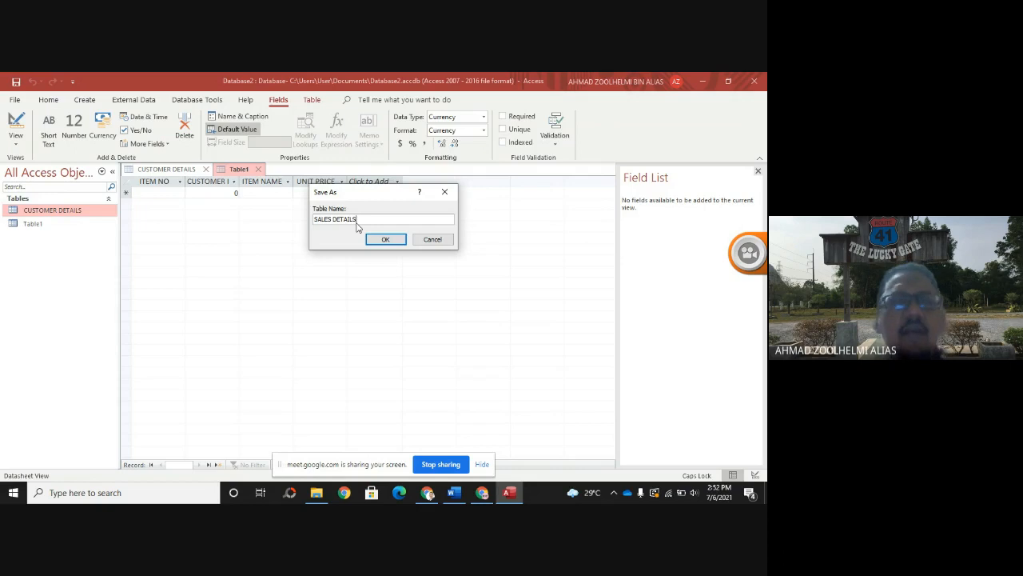
type("LES DETAILS")
left_click(385, 239)
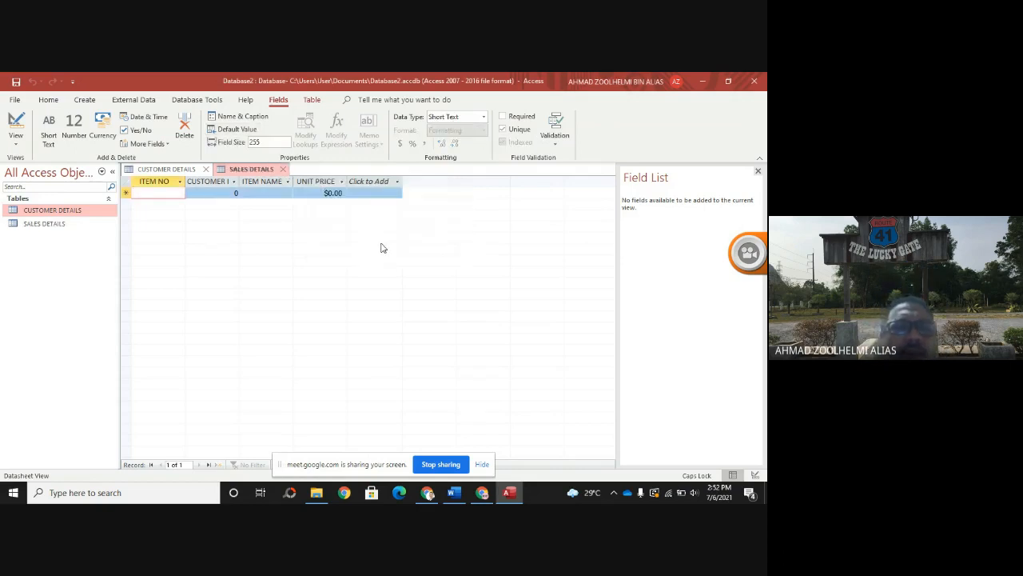
- Review the fields of the CUSTOMER DETAILS and SALES DETAILS tables, ending on CUSTOMER DETAILS
left_click(56, 226)
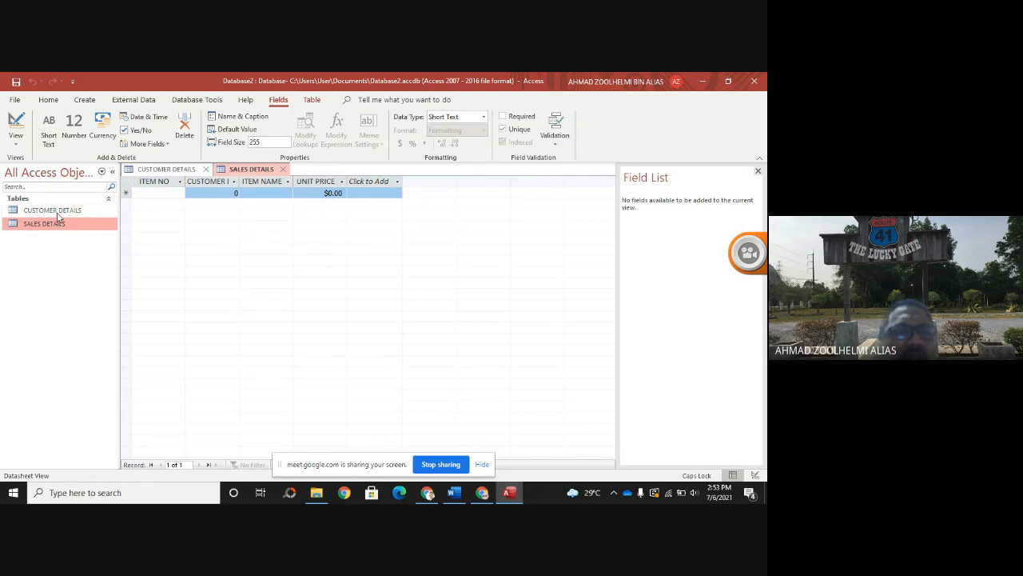
left_click(58, 211)
left_click(61, 228)
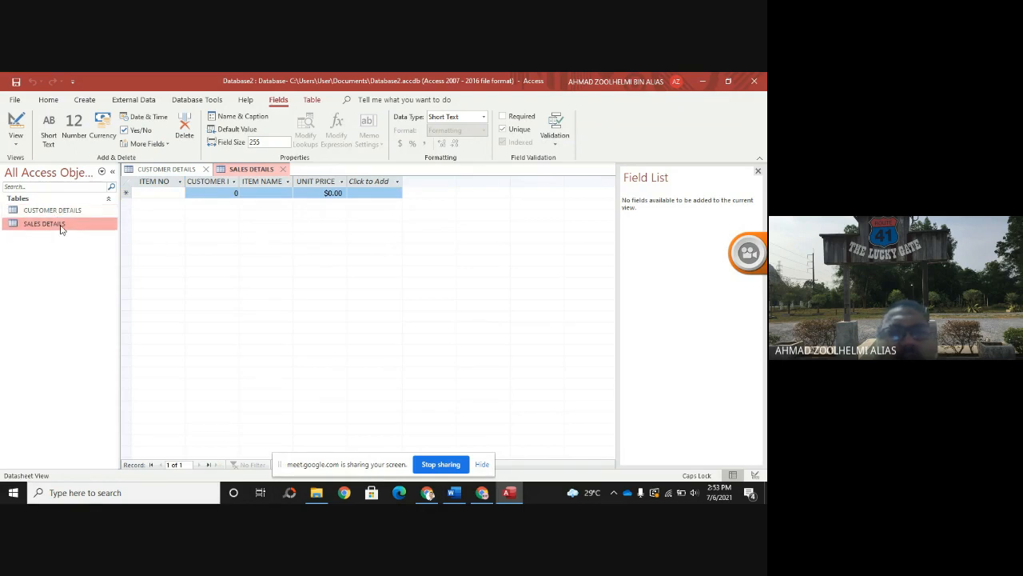
left_click(58, 211)
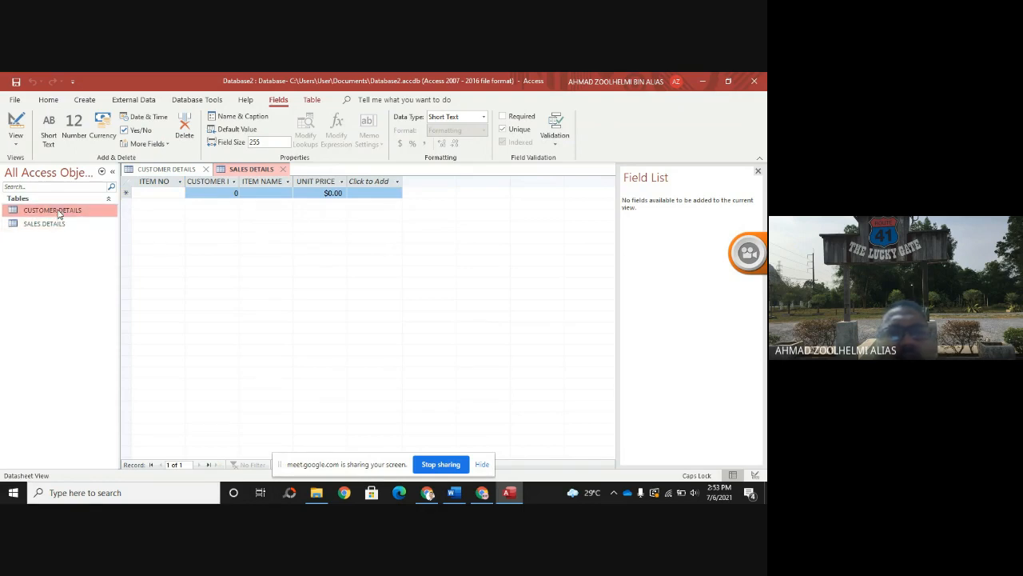
left_click(185, 171)
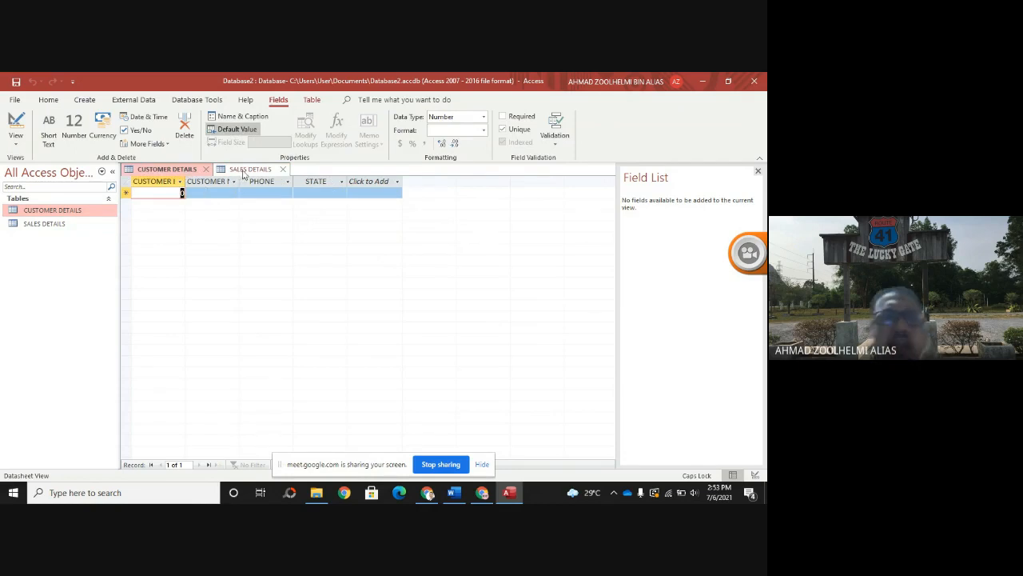
left_click(243, 172)
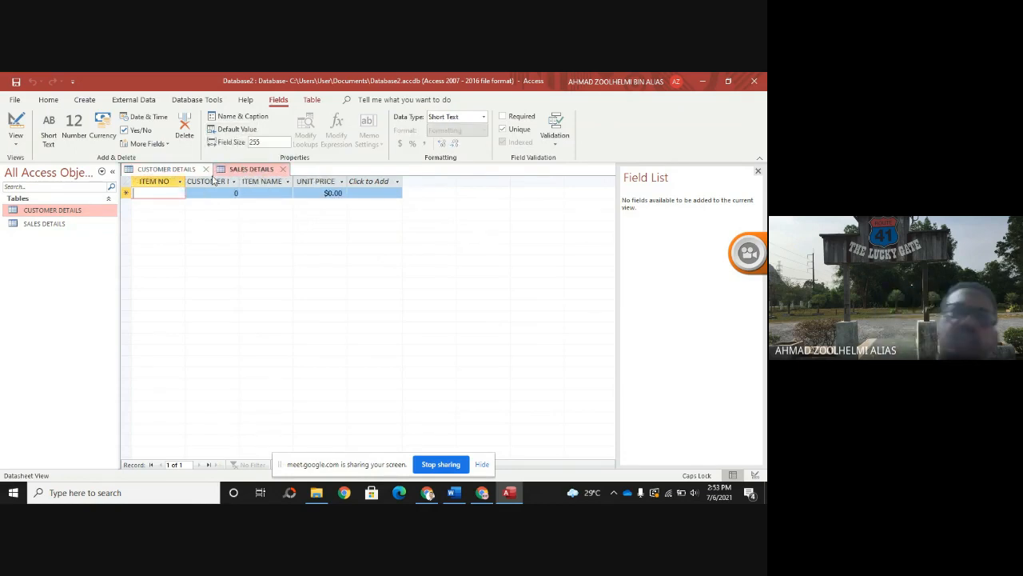
left_click(168, 170)
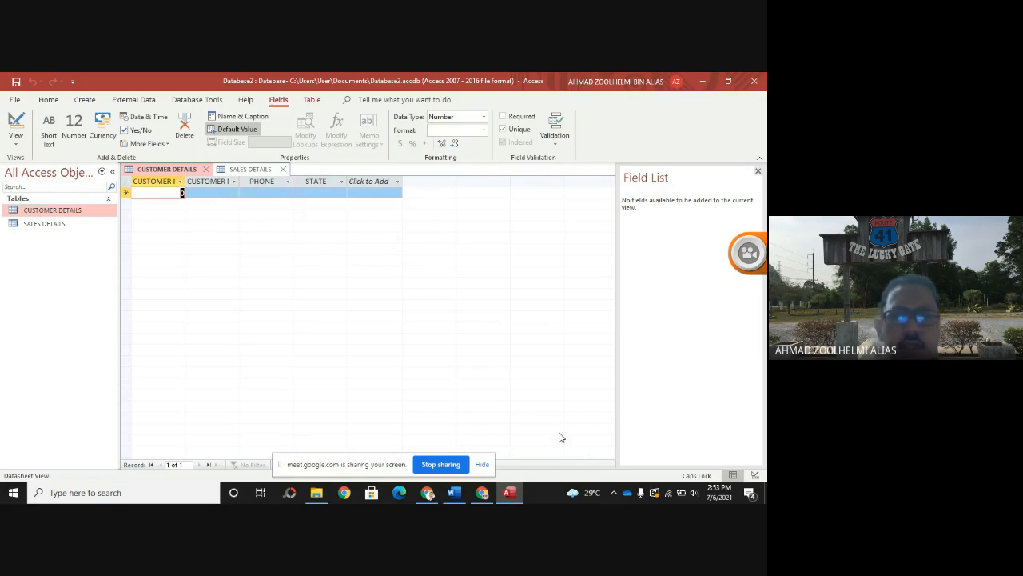
- Switch to the Word document to read the Required section on the tables and database file name, and return to Access
left_click(454, 493)
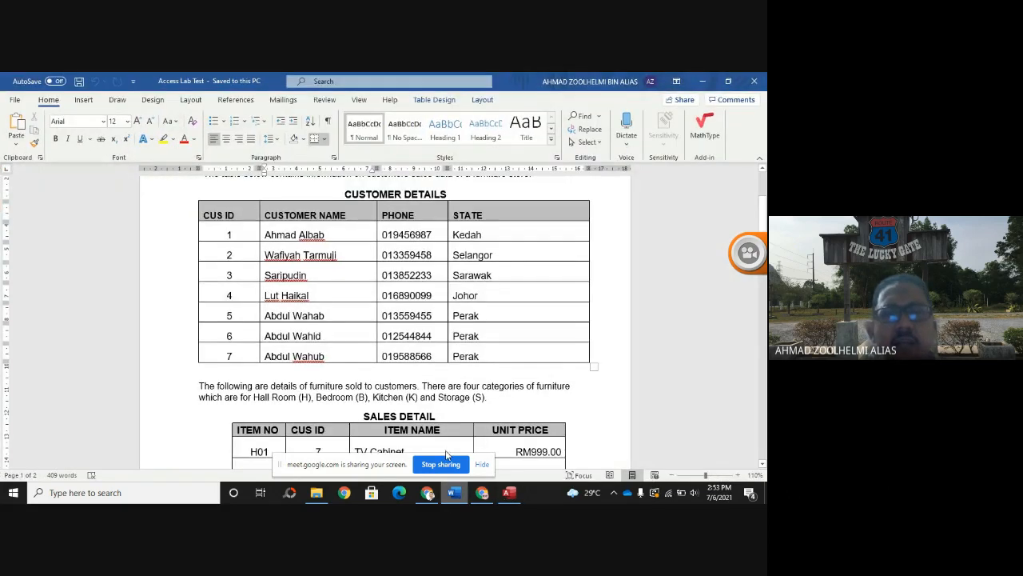
scroll(408, 396, "down", 8)
scroll(409, 396, "down", 3)
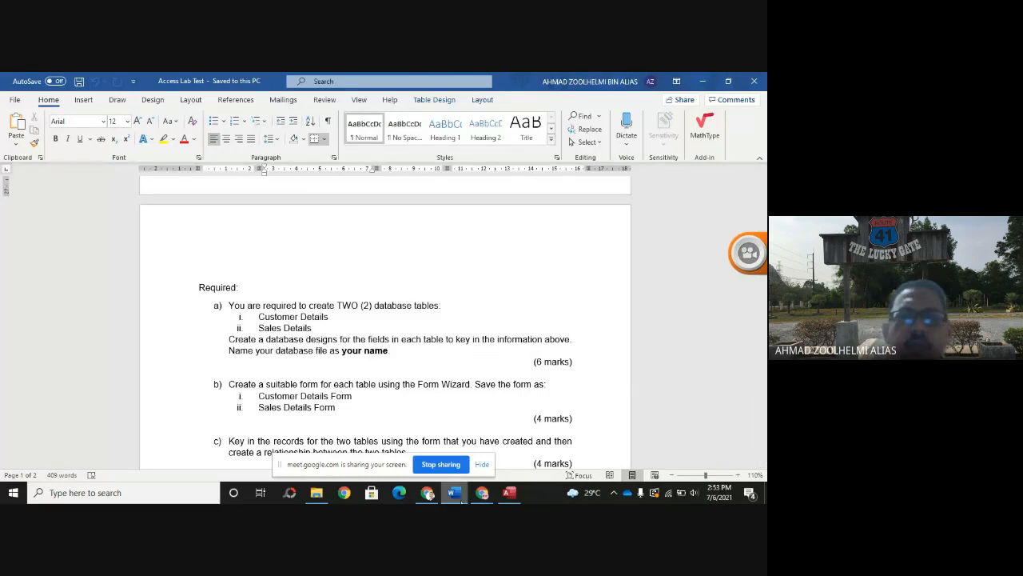
mouse_move(459, 500)
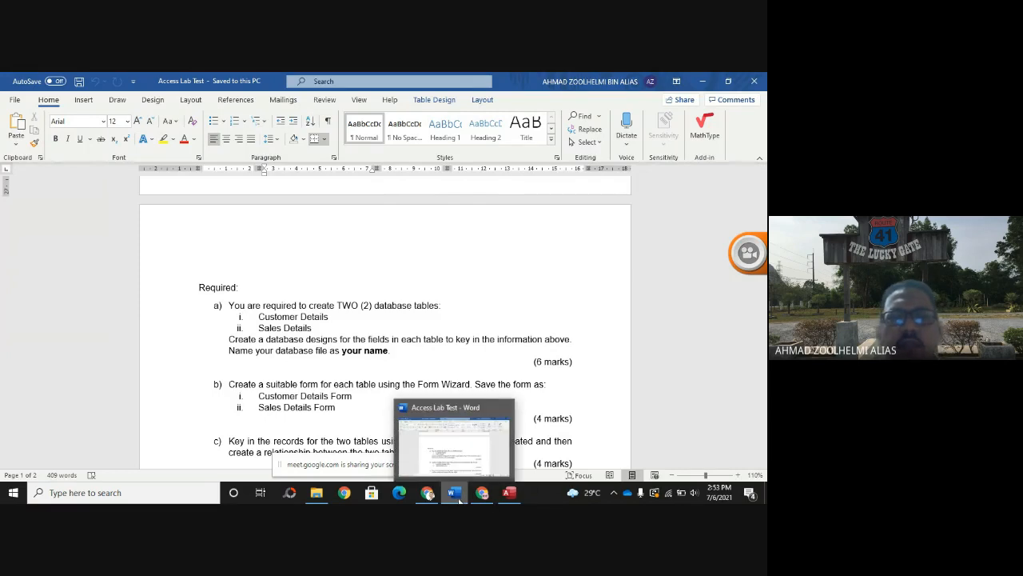
left_click(509, 493)
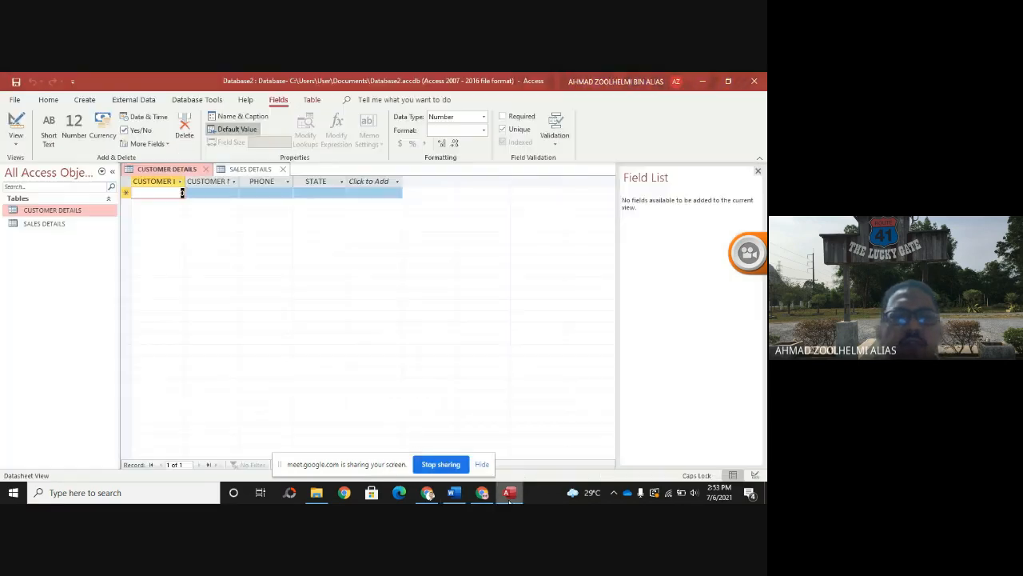
- Save the database as an Access Database in Documents, replacing the existing file named after the student
left_click(14, 99)
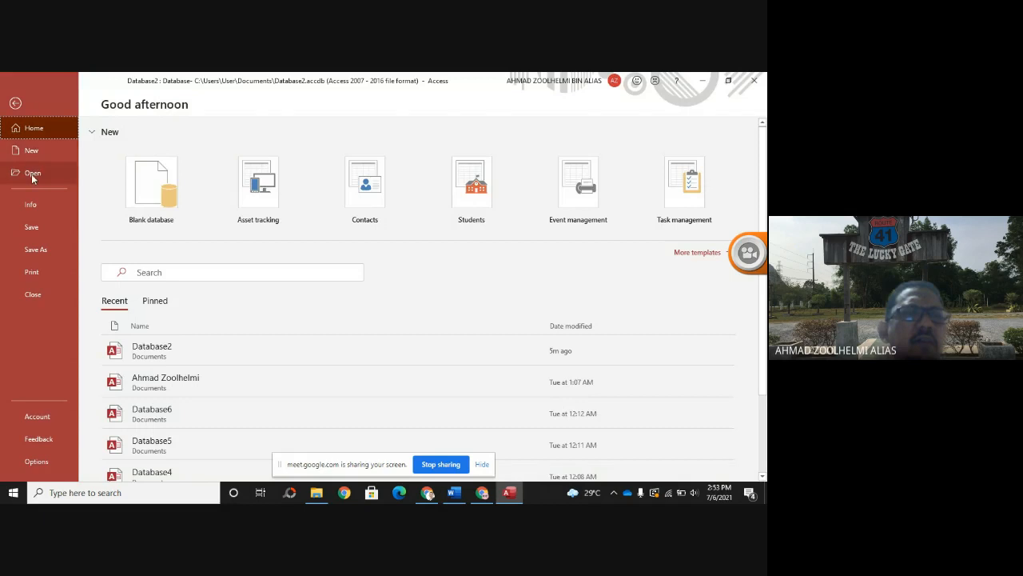
left_click(38, 250)
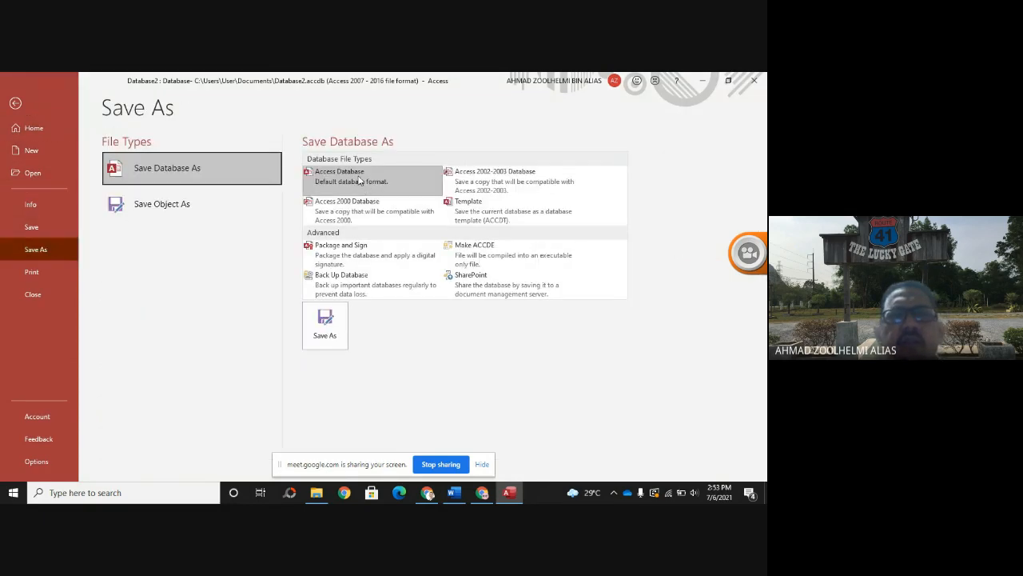
left_click(325, 324)
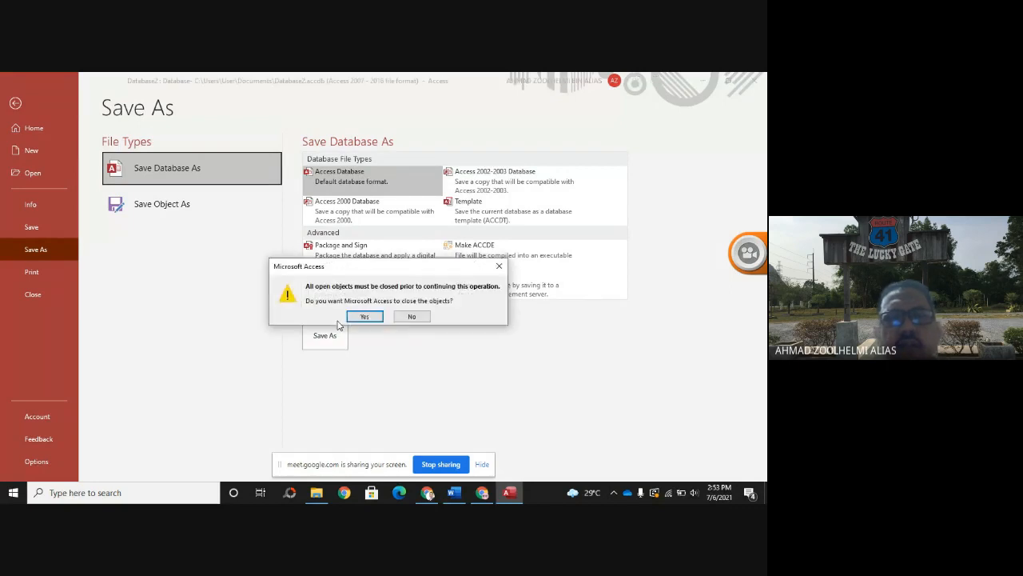
left_click(364, 317)
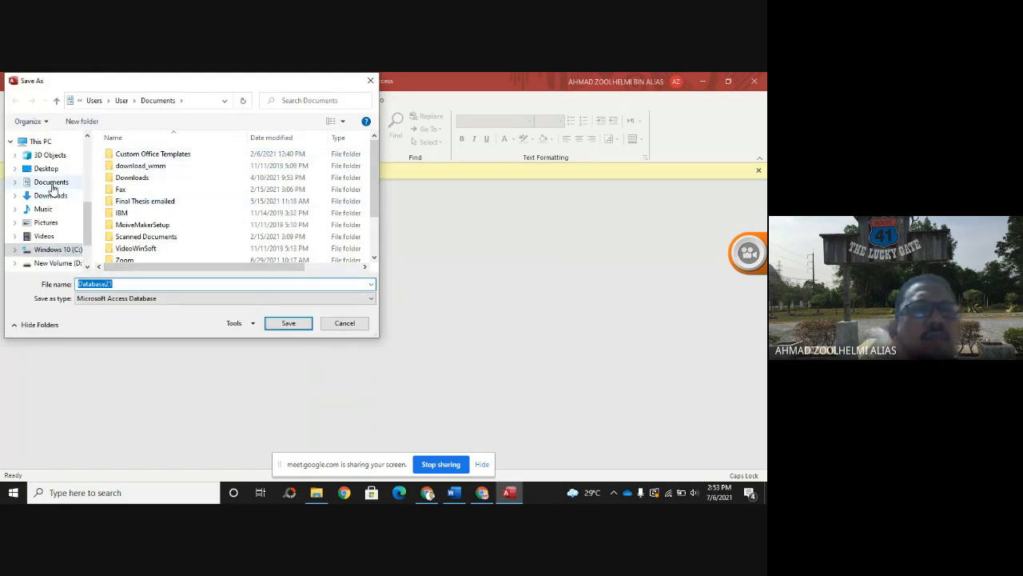
left_click(50, 181)
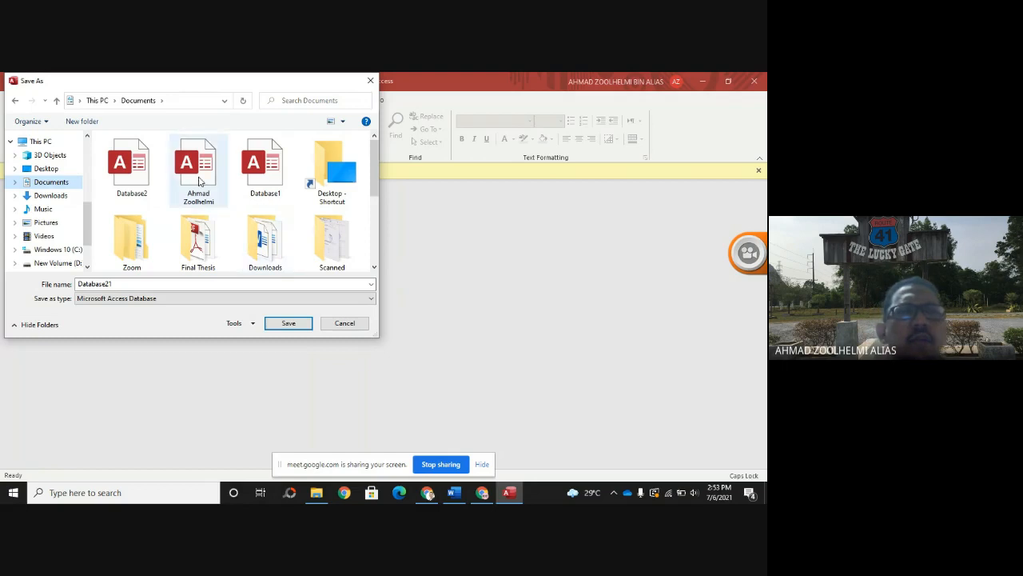
left_click(199, 181)
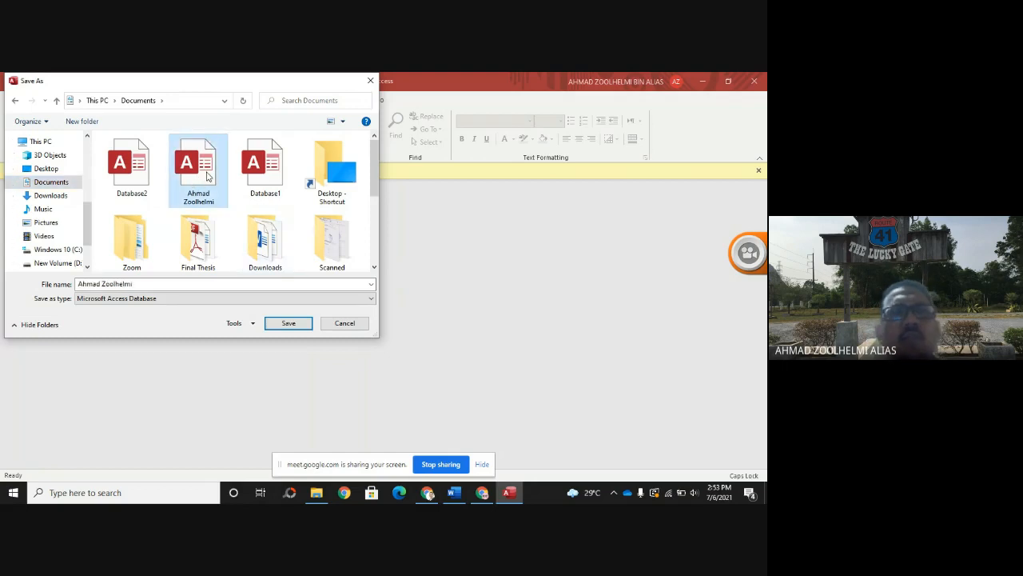
left_click(290, 323)
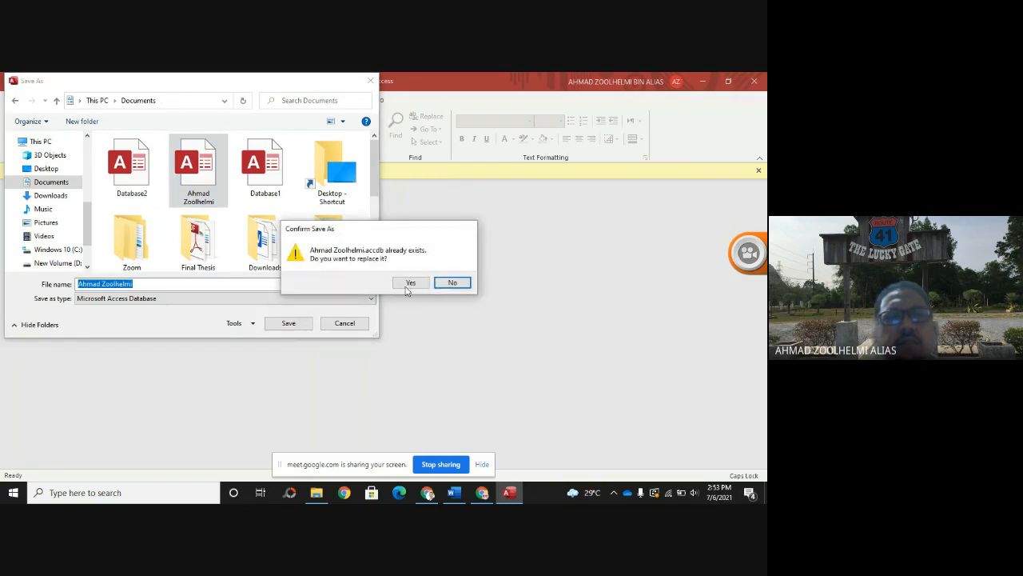
left_click(411, 285)
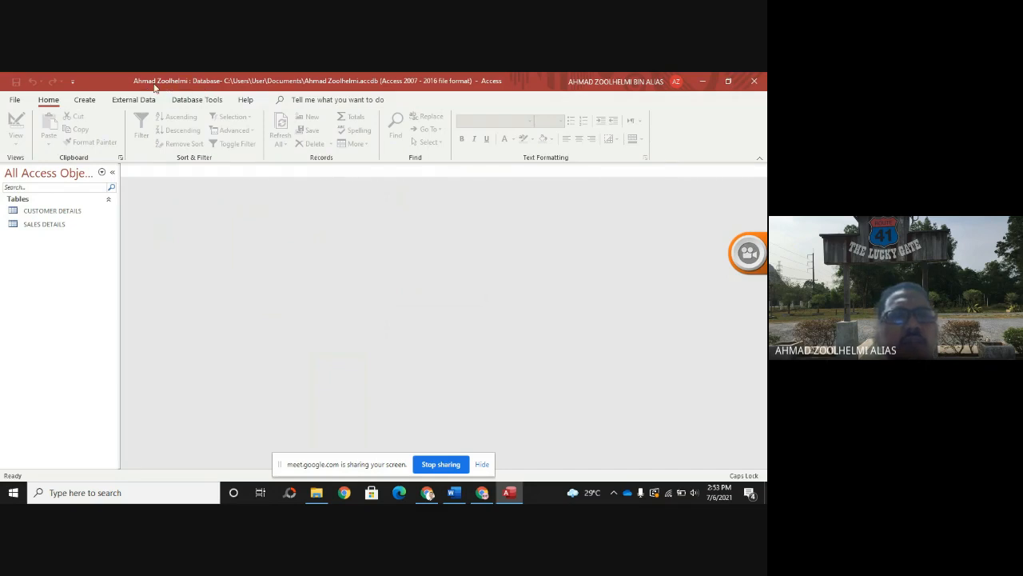
- Open the CUSTOMER DETAILS and SALES DETAILS tables in the saved database
left_click(69, 212)
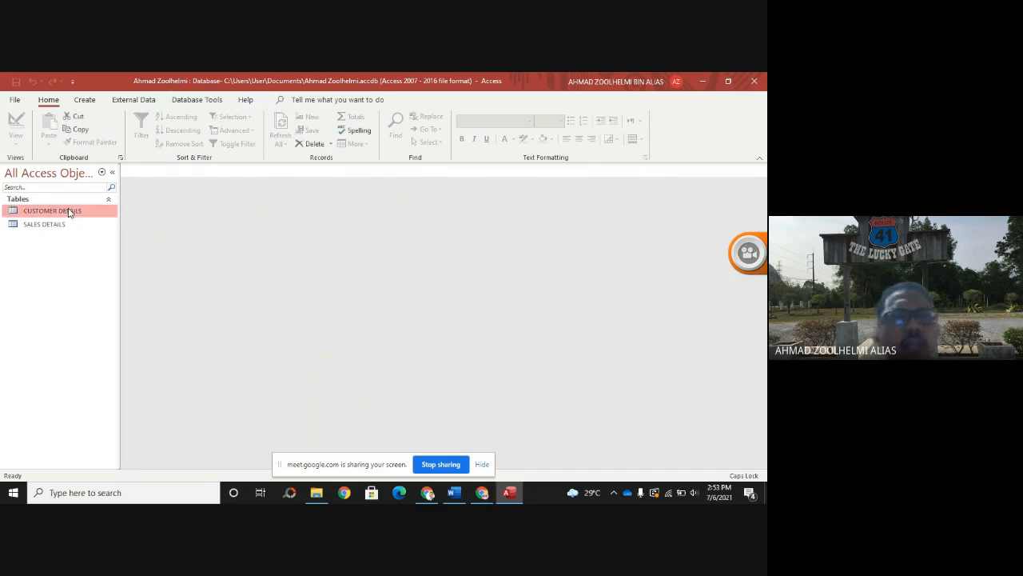
double_click(71, 212)
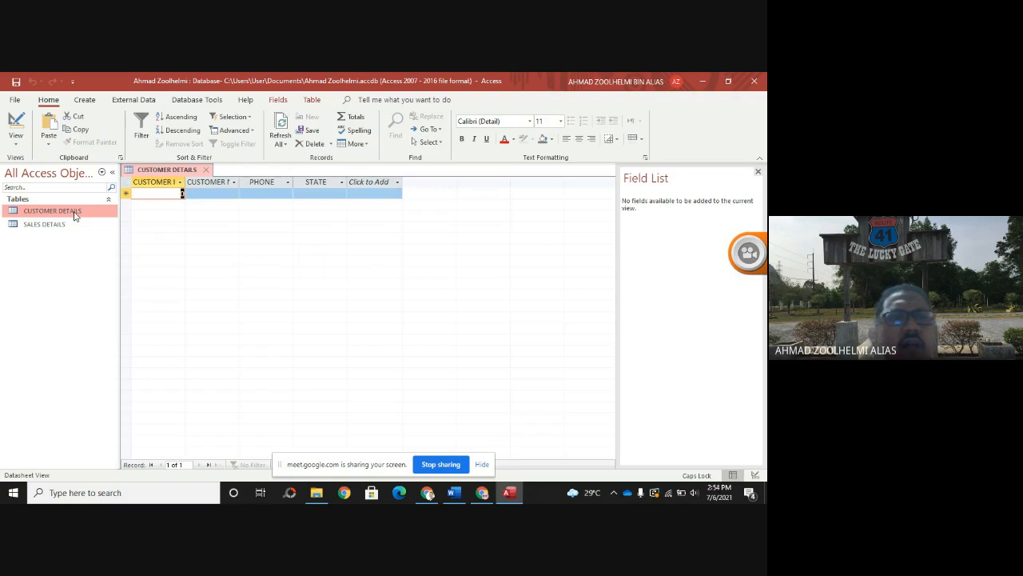
double_click(48, 224)
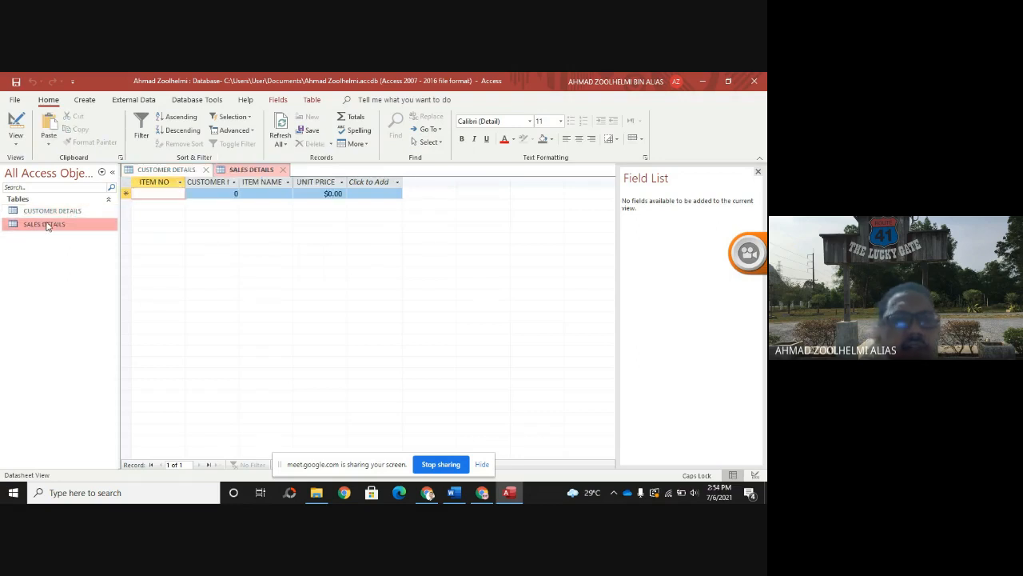
left_click(43, 212)
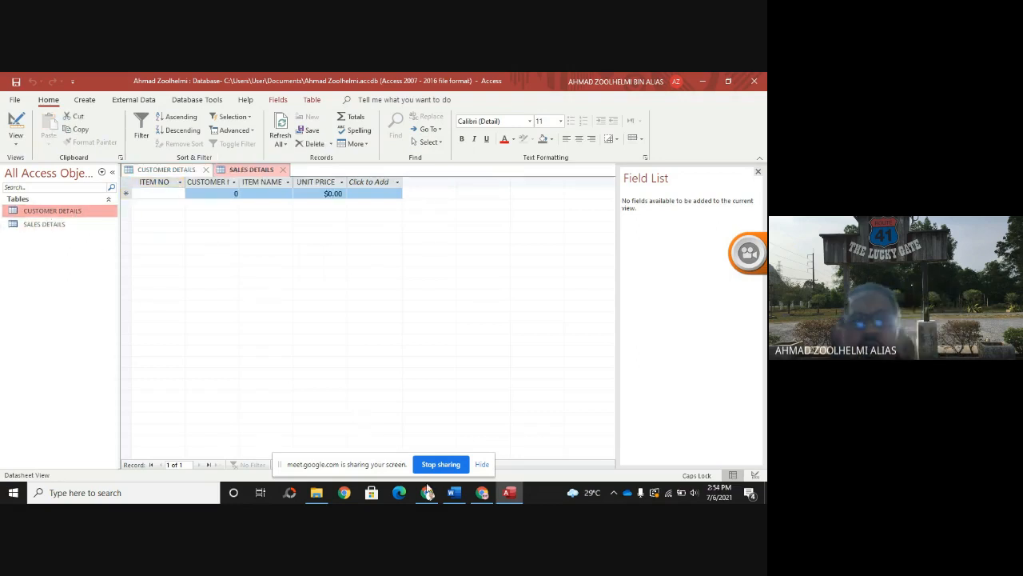
- Switch to the Word document to read requirement b on creating a form for each table, and return to Access
left_click(454, 493)
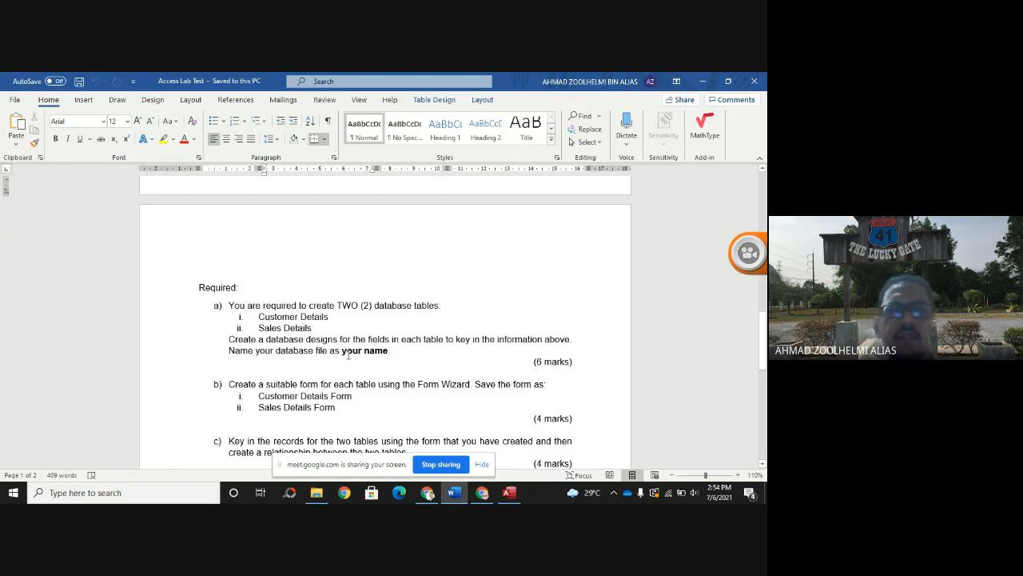
scroll(342, 350, "down", 1)
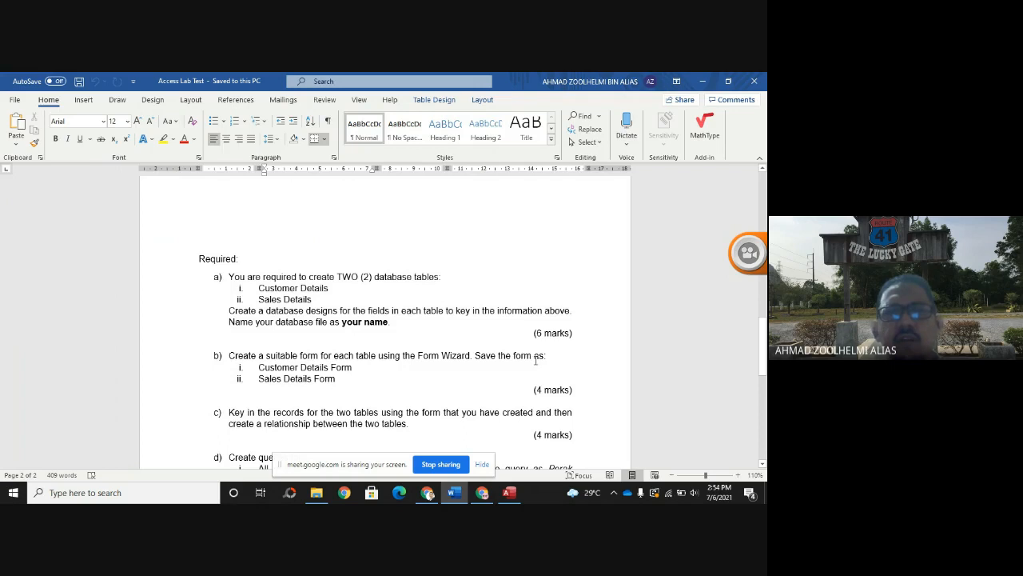
left_click(507, 495)
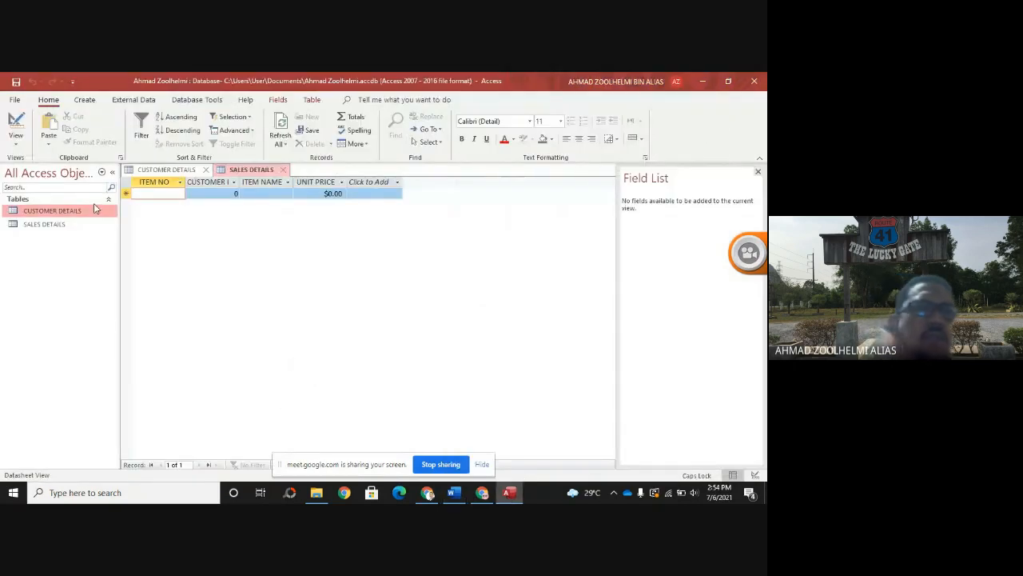
- Start a Form Wizard form based on the CUSTOMER DETAILS table, including CUSTOMER ID, CUSTOMER NAME, PHONE and STATE
left_click(83, 101)
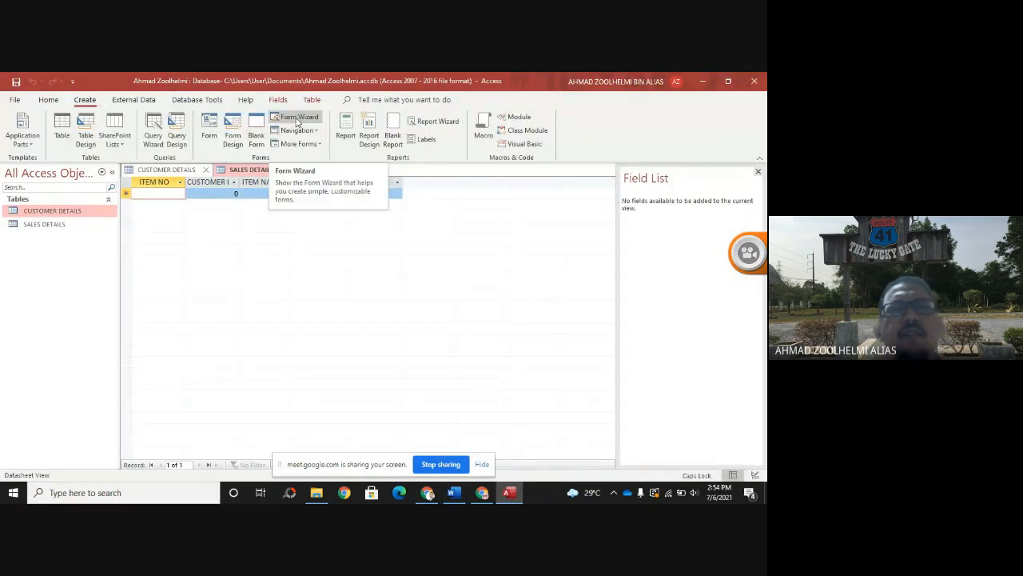
left_click(296, 120)
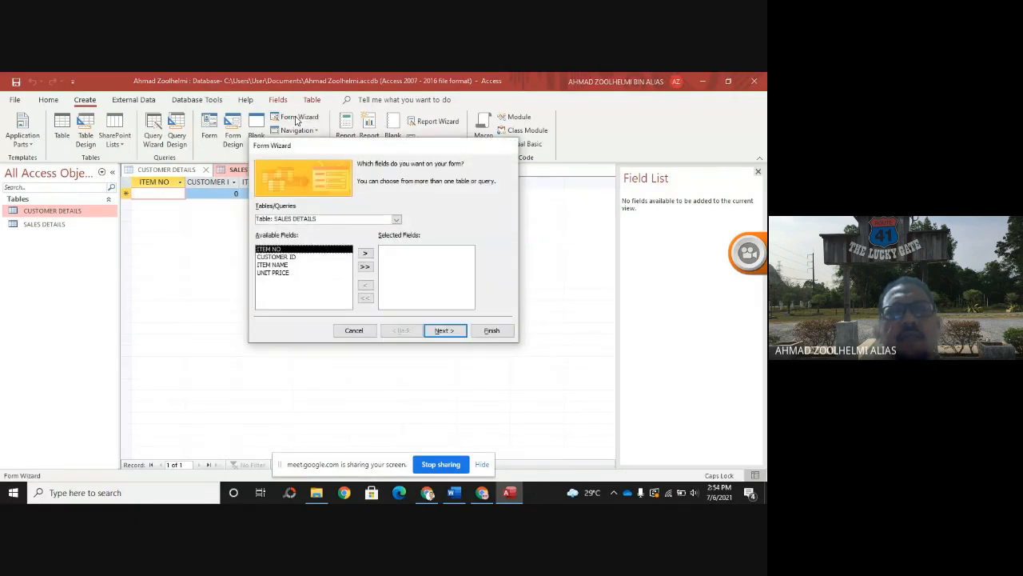
left_click(399, 220)
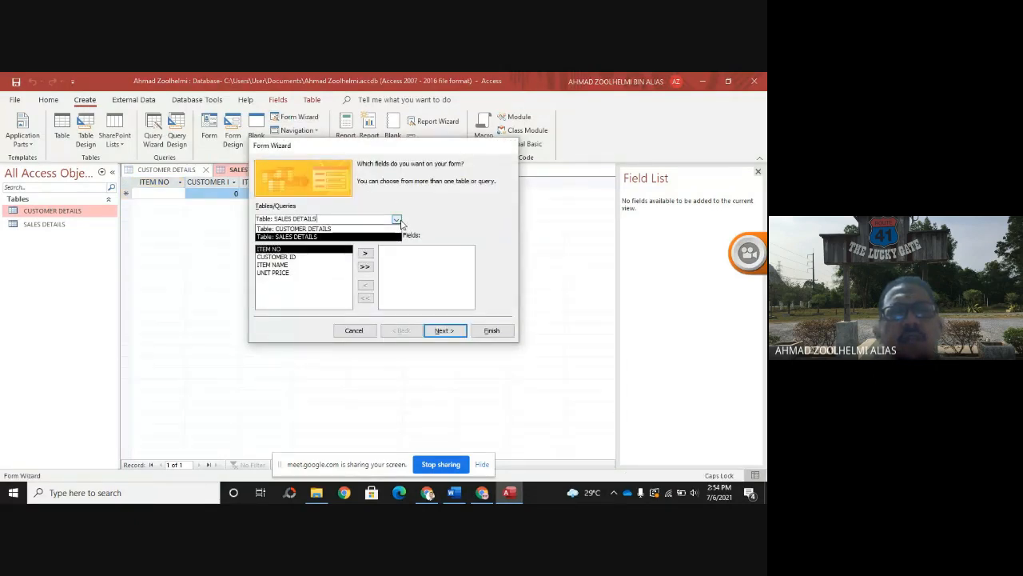
left_click(349, 230)
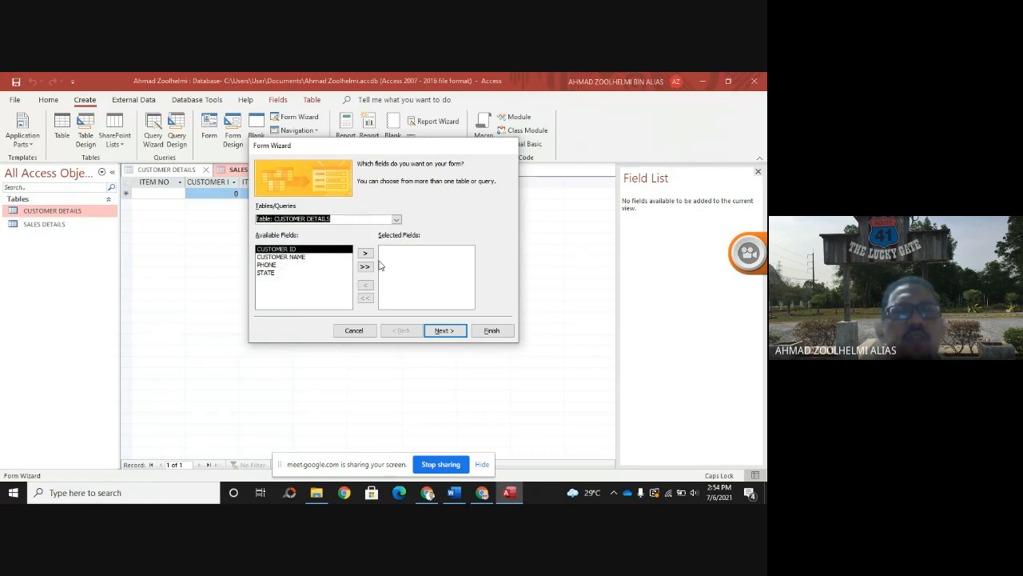
left_click(366, 254)
left_click(365, 253)
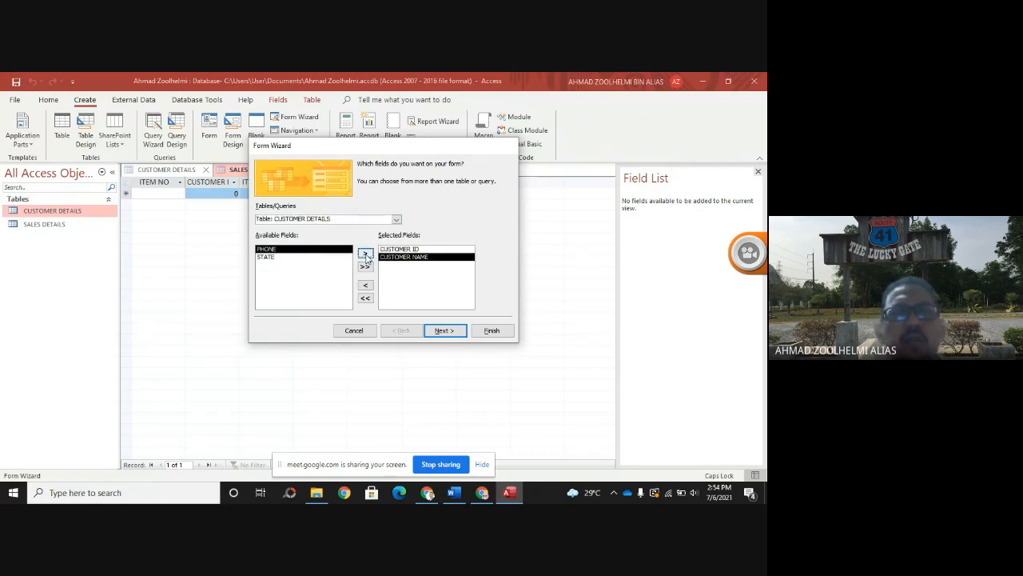
left_click(365, 253)
left_click(365, 253)
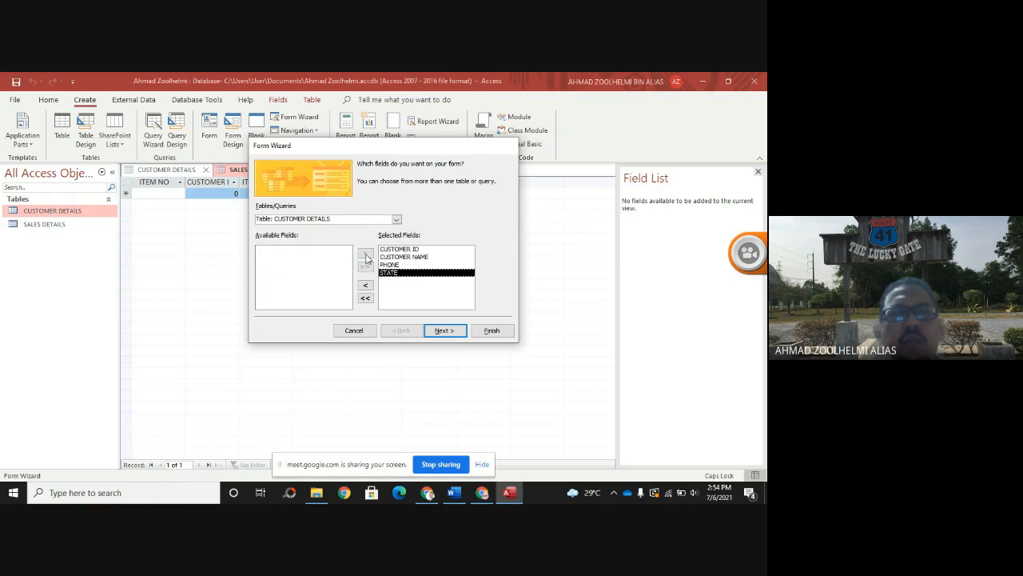
- Finish the form with the Columnar layout and the title CUSTOMER DETAILS, and check the form instructions in the Word document
left_click(441, 333)
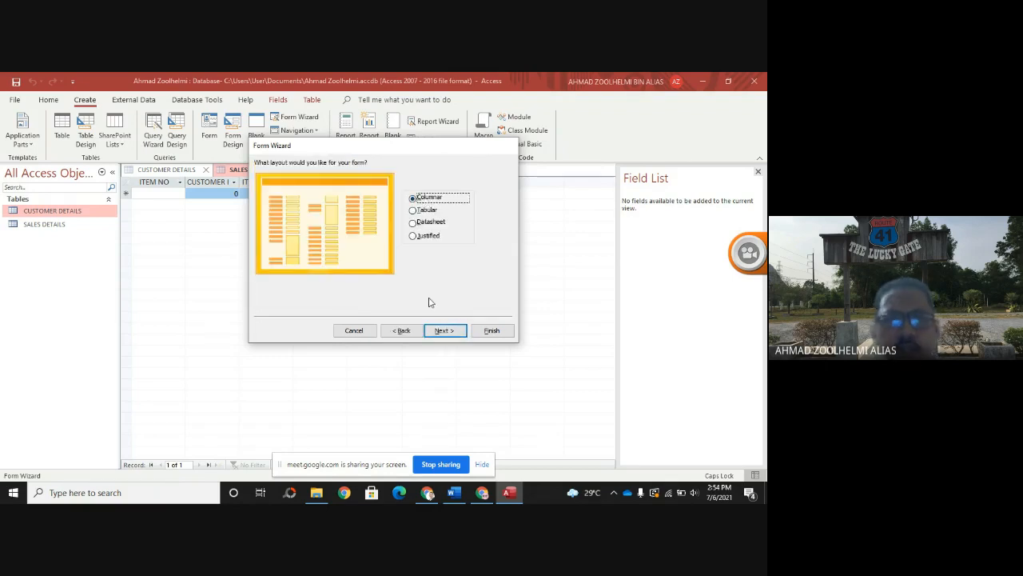
left_click(456, 330)
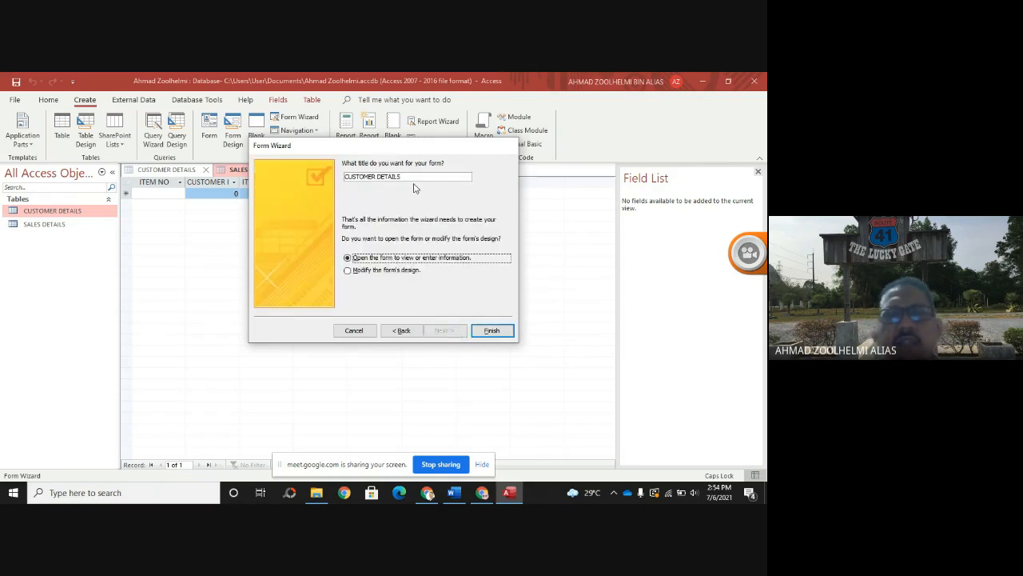
left_click(502, 336)
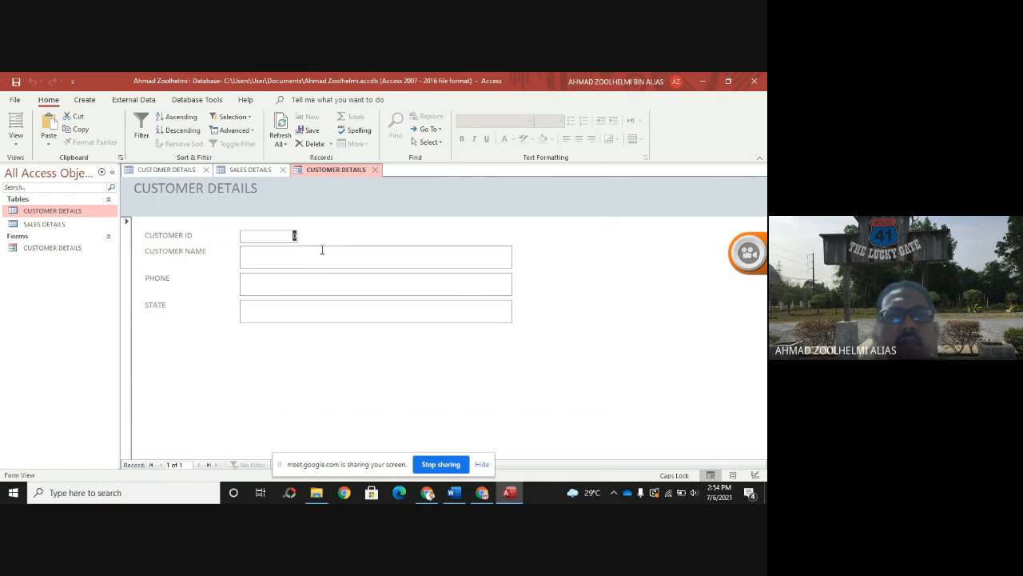
left_click(456, 495)
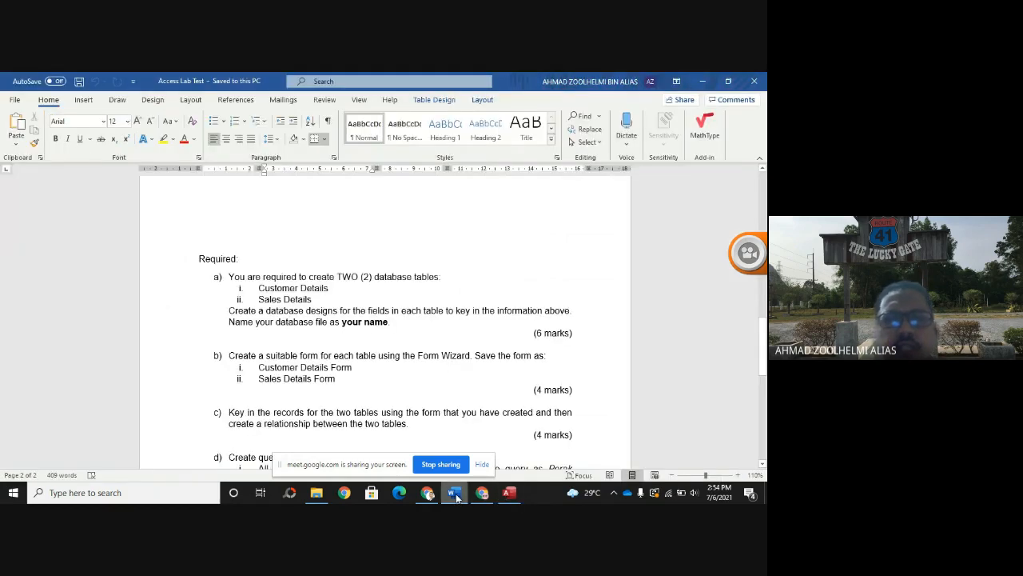
left_click(456, 496)
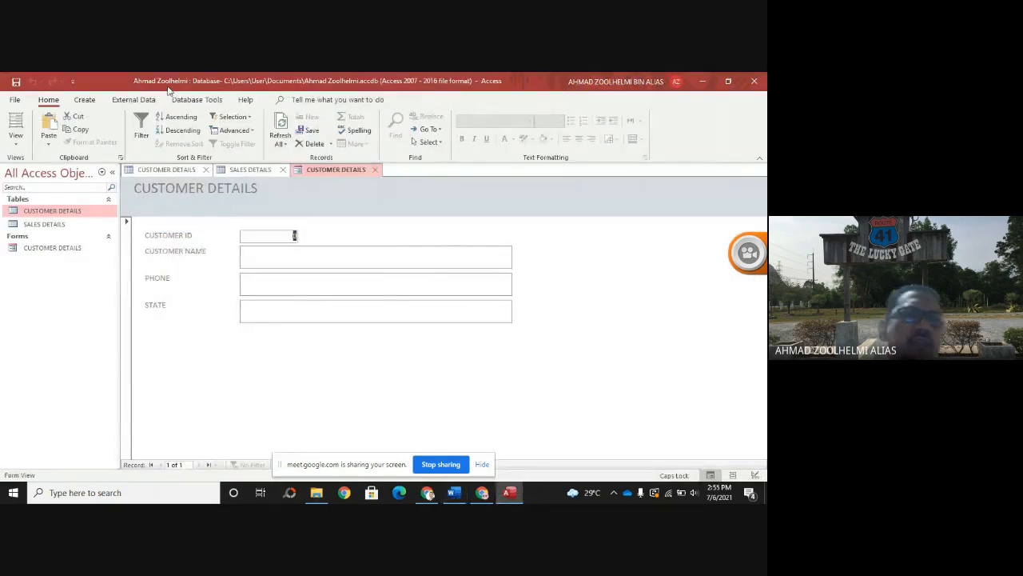
- Start a Form Wizard form based on the SALES DETAILS table, including ITEM NO, CUSTOMER ID, ITEM NAME and UNIT PRICE
left_click(84, 100)
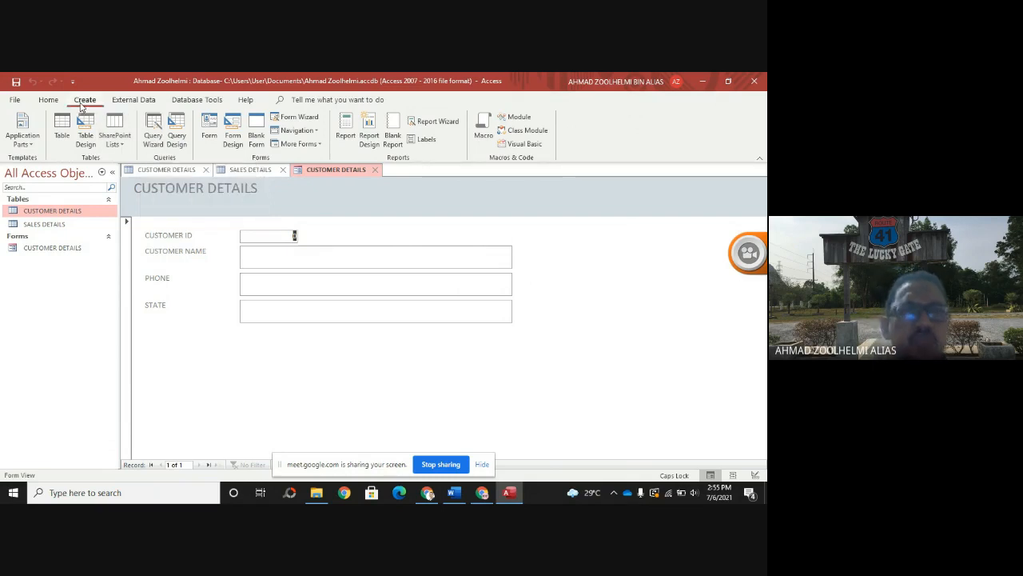
left_click(294, 117)
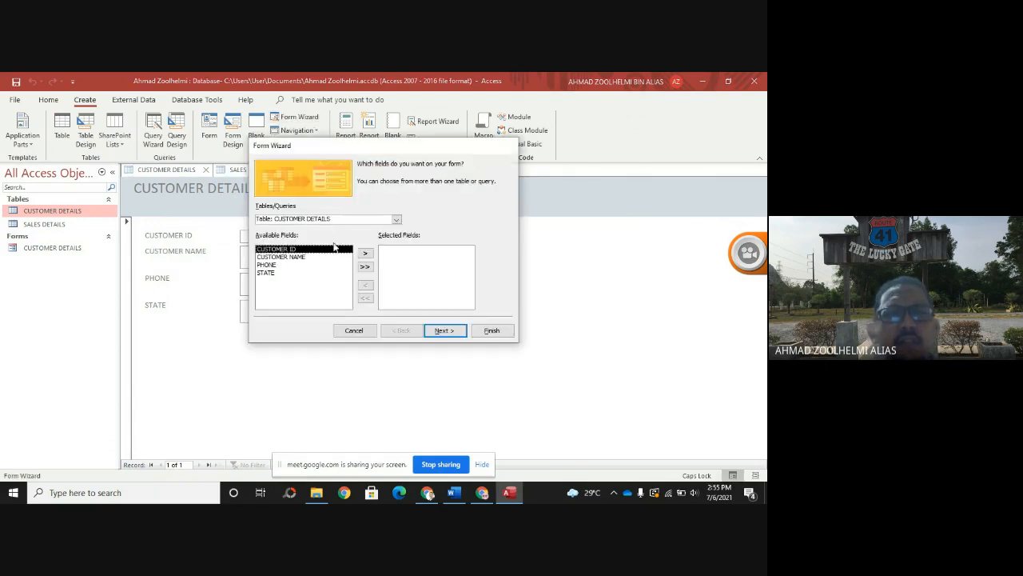
left_click(395, 219)
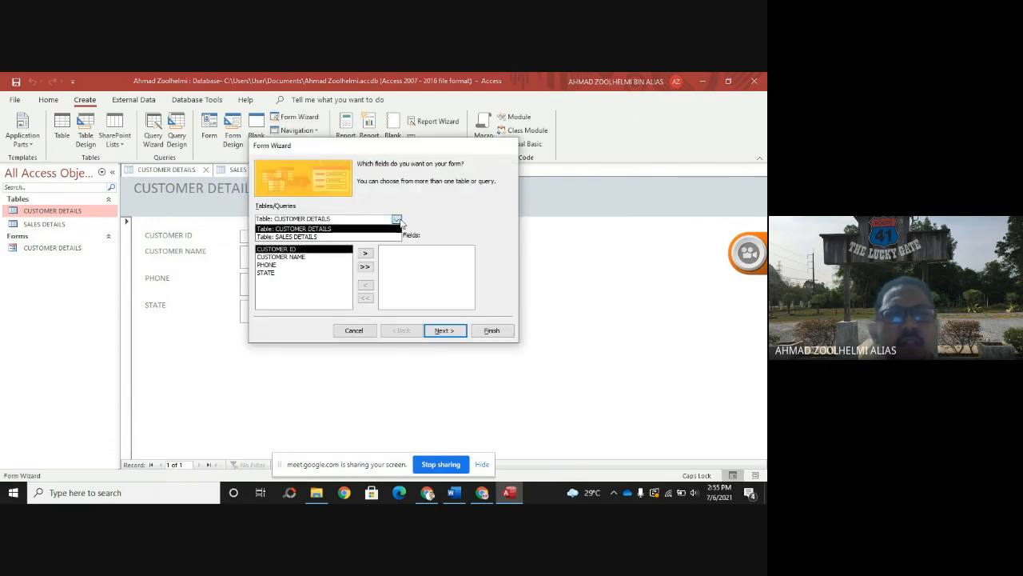
left_click(385, 238)
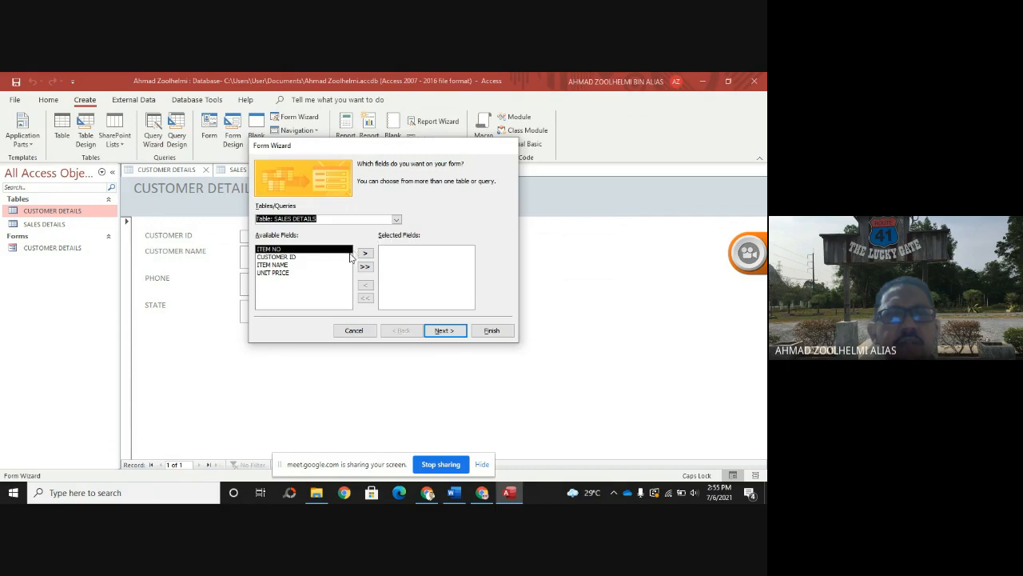
left_click(365, 255)
left_click(364, 254)
left_click(364, 254)
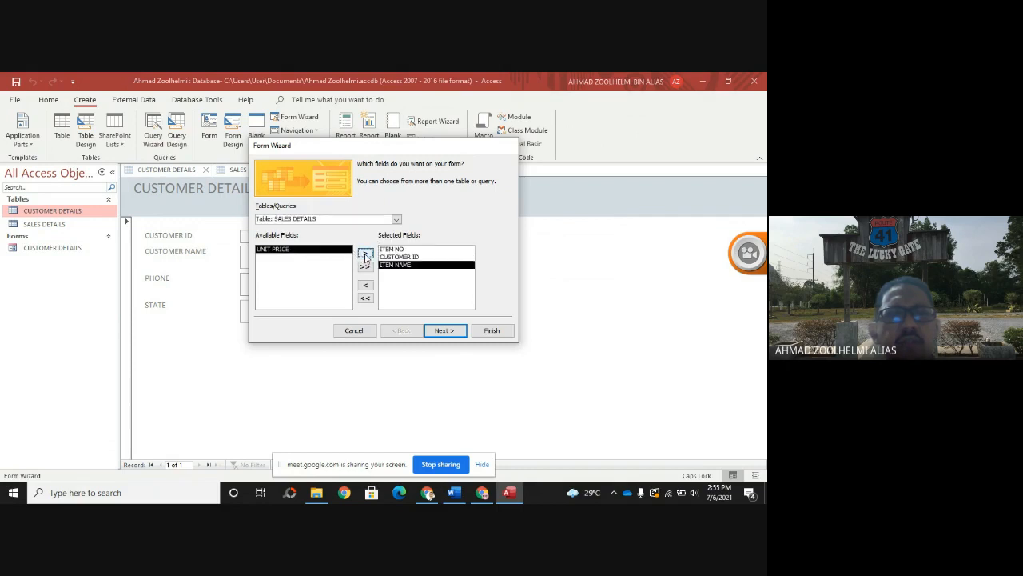
left_click(364, 254)
- Finish the form with the Columnar layout and the title SALES DETAILS, and close it
left_click(452, 332)
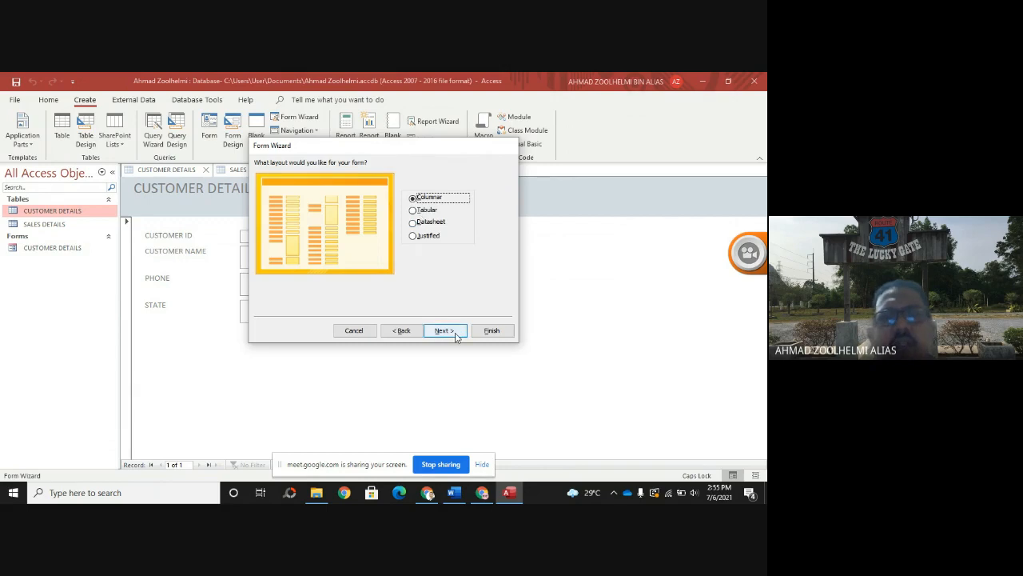
left_click(458, 334)
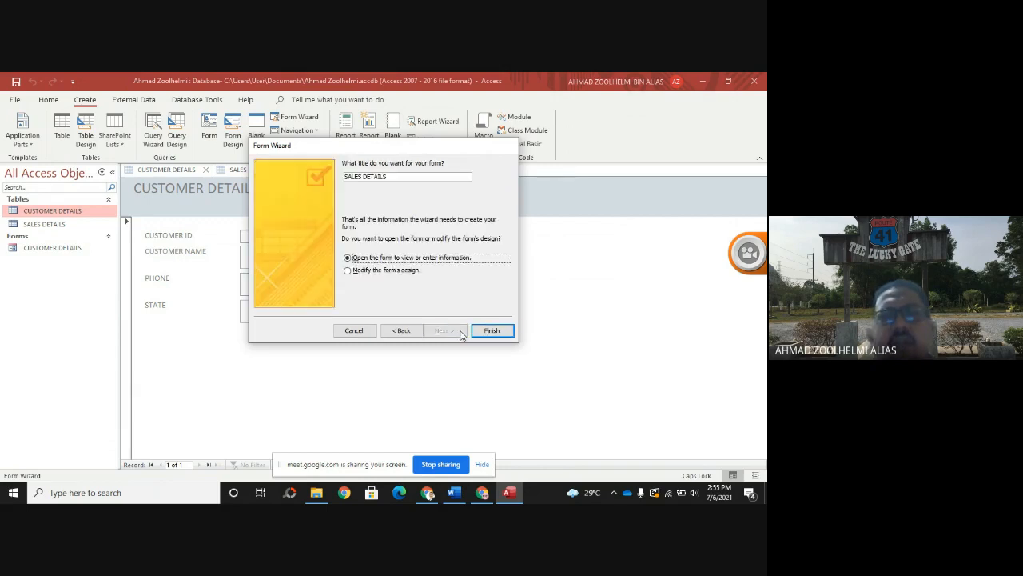
left_click(486, 332)
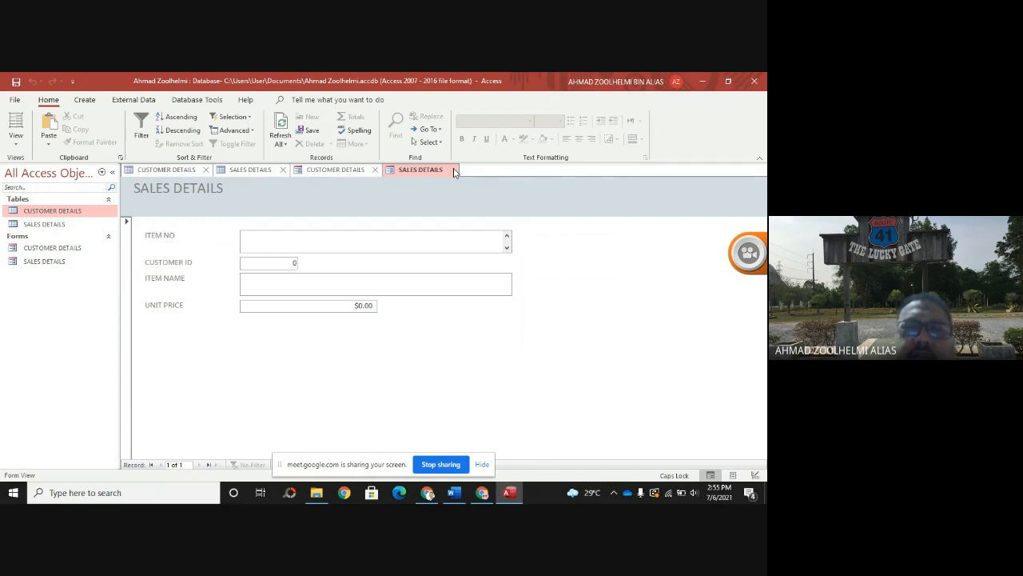
left_click(453, 171)
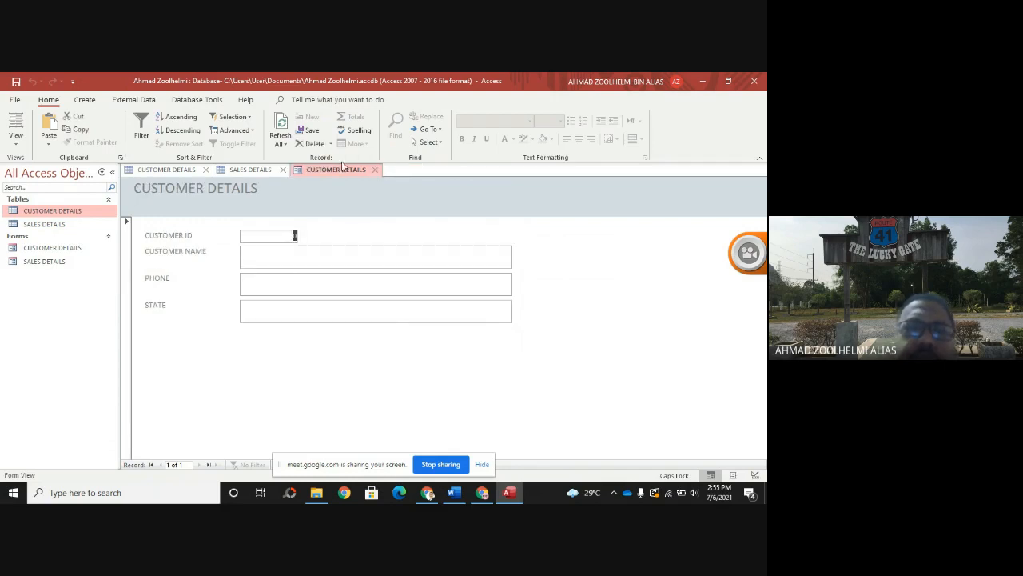
- Close all open forms and tables, and open the CUSTOMER DETAILS form for data entry
left_click(374, 170)
left_click(278, 170)
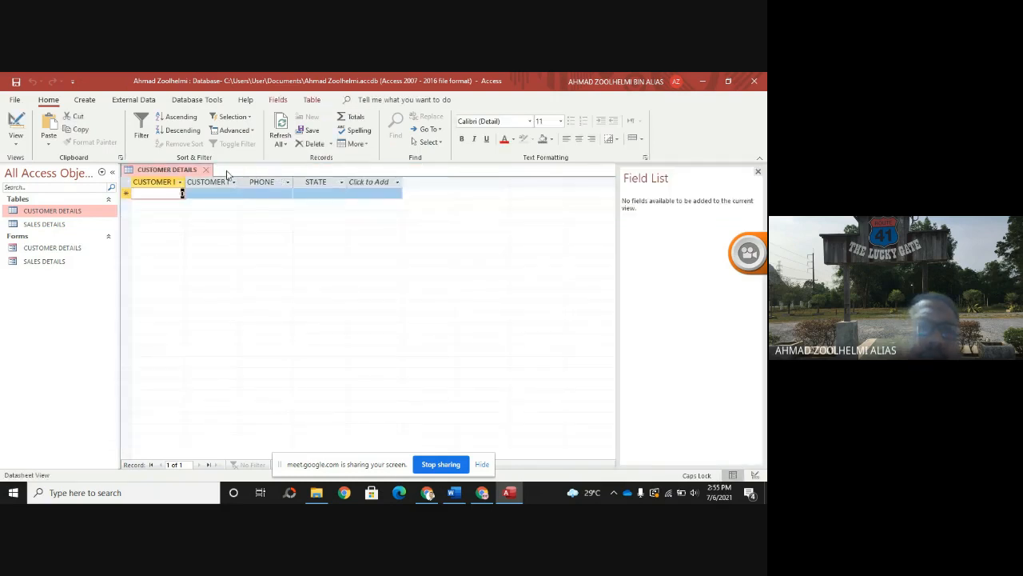
left_click(205, 170)
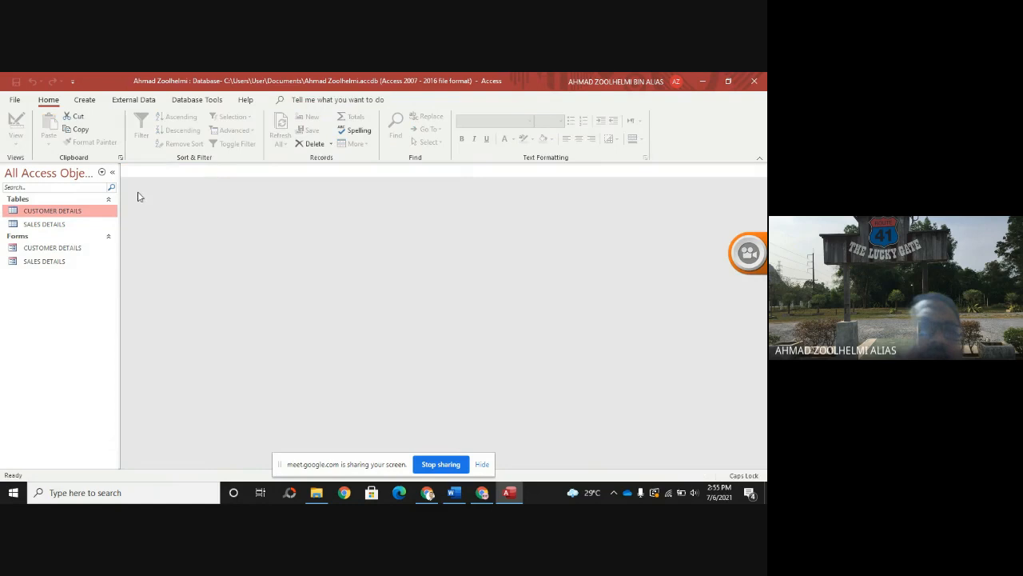
left_click(34, 227)
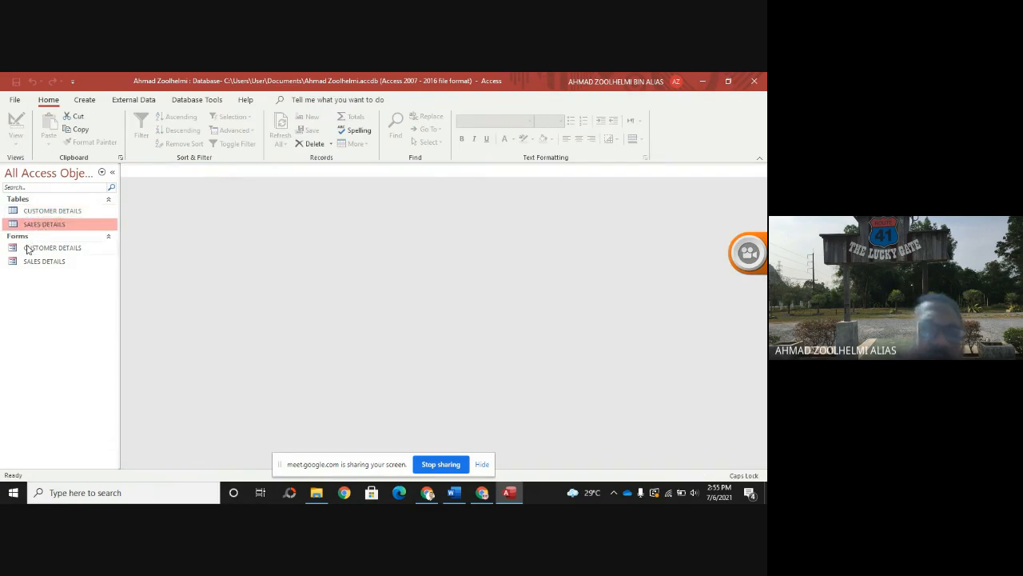
double_click(40, 251)
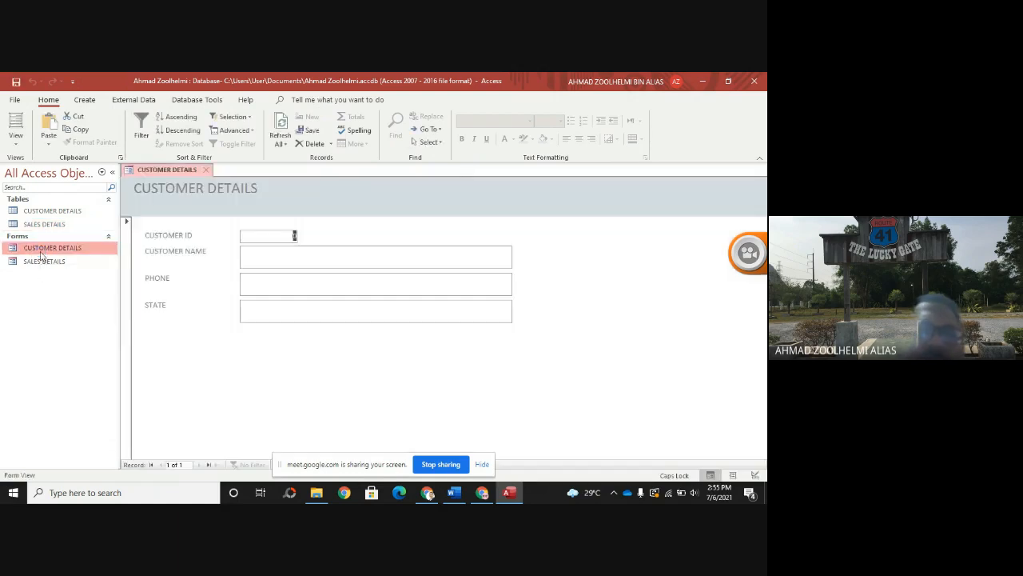
- Switch to the Word lab test document and review the record-entry instructions and the customer details table
left_click(514, 498)
left_click(514, 497)
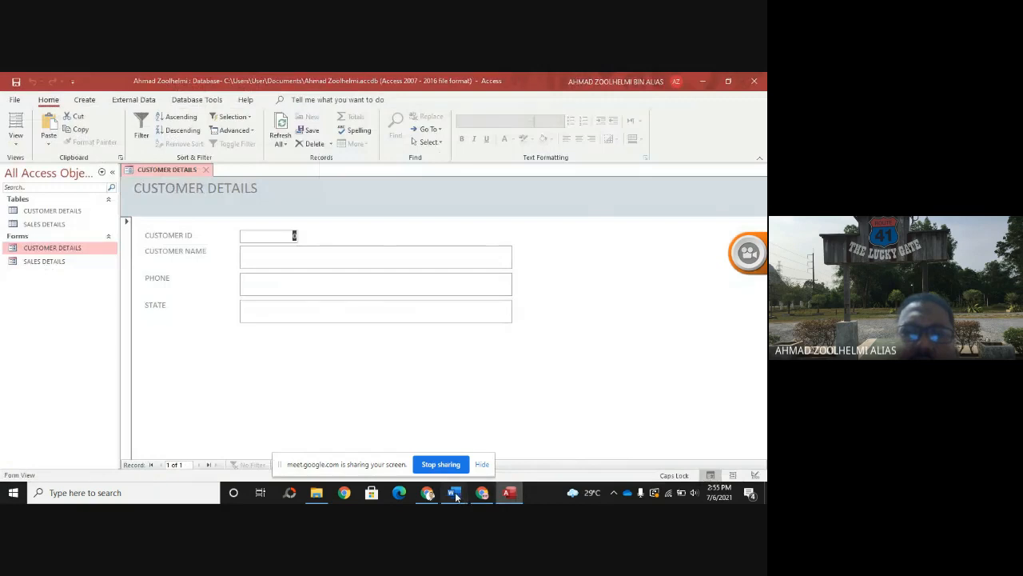
left_click(455, 496)
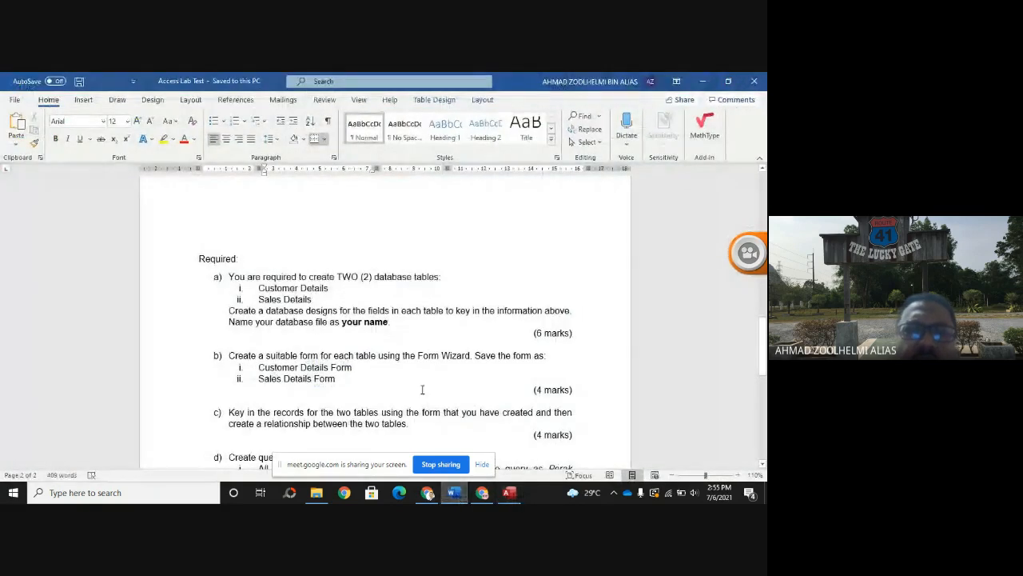
scroll(422, 389, "down", 2)
scroll(422, 389, "down", 1)
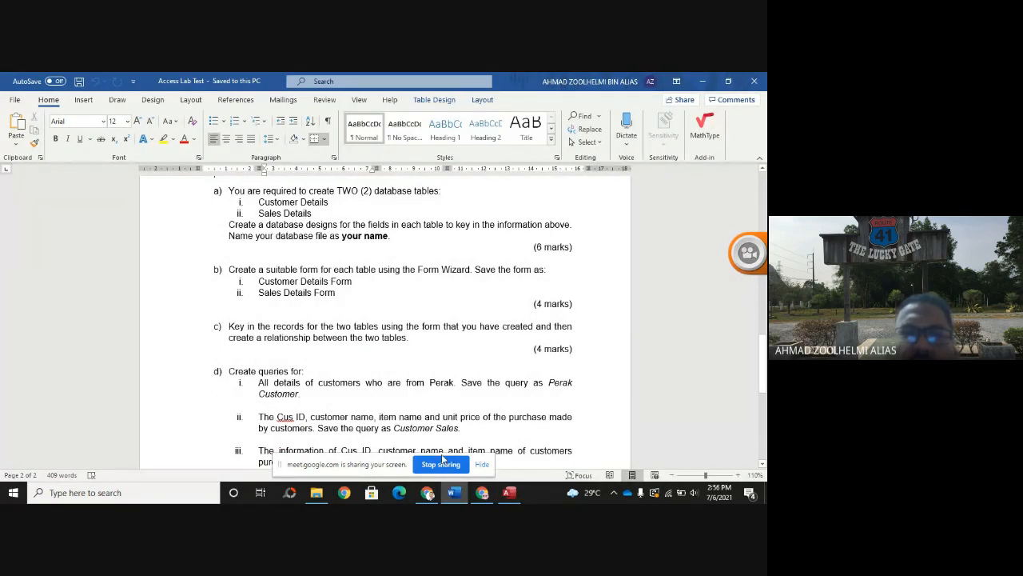
scroll(377, 325, "up", 5)
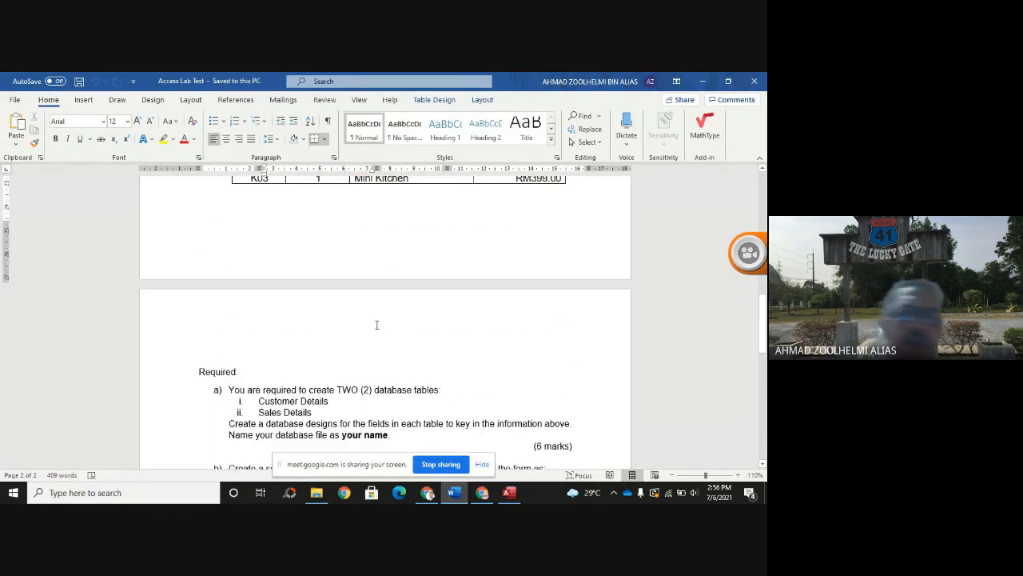
scroll(376, 325, "up", 15)
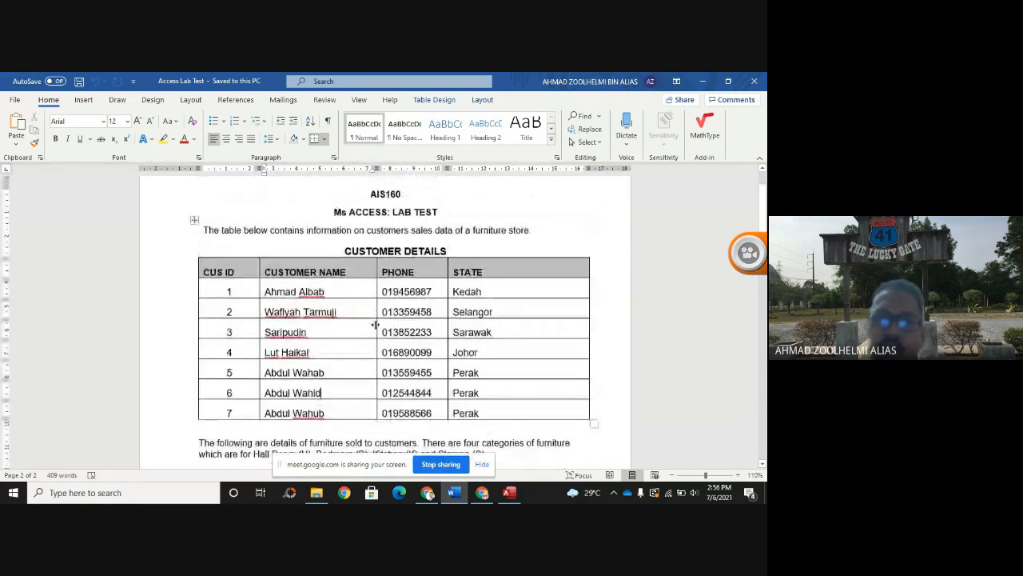
scroll(375, 325, "down", 1)
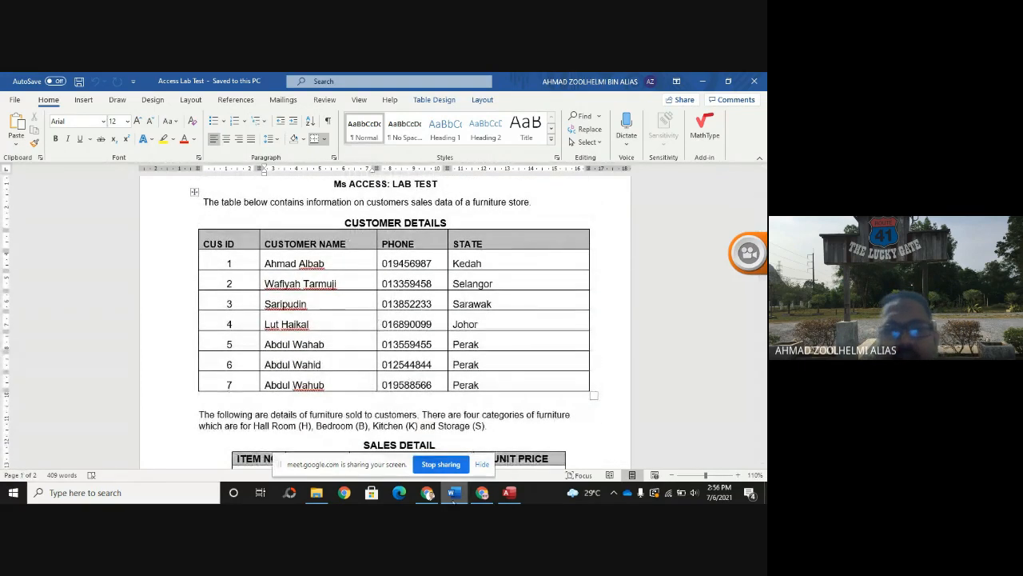
- Back in Access, start the first record in the CUSTOMER DETAILS form with customer ID 1 and the first customer's name
left_click(512, 494)
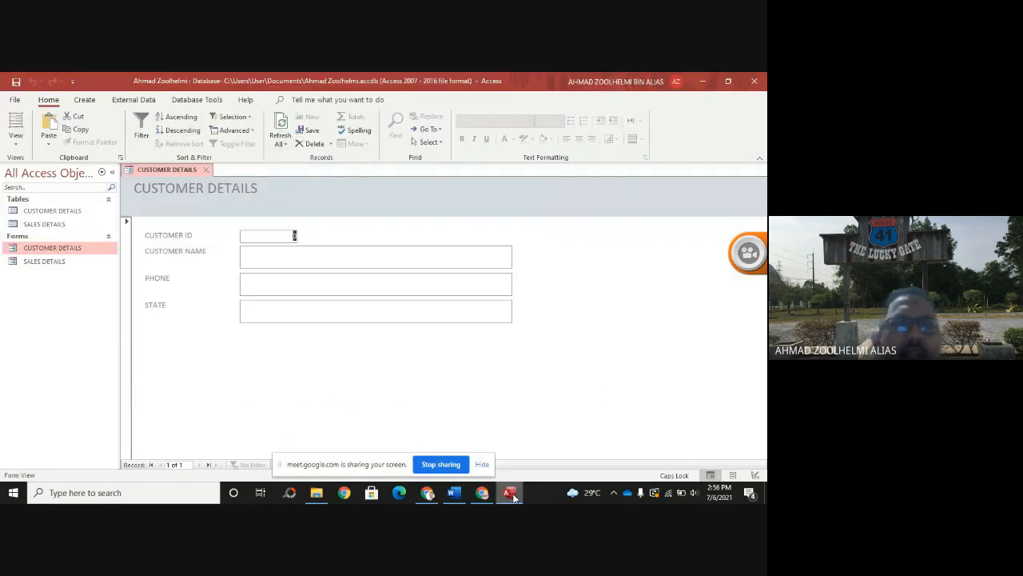
left_click(337, 255)
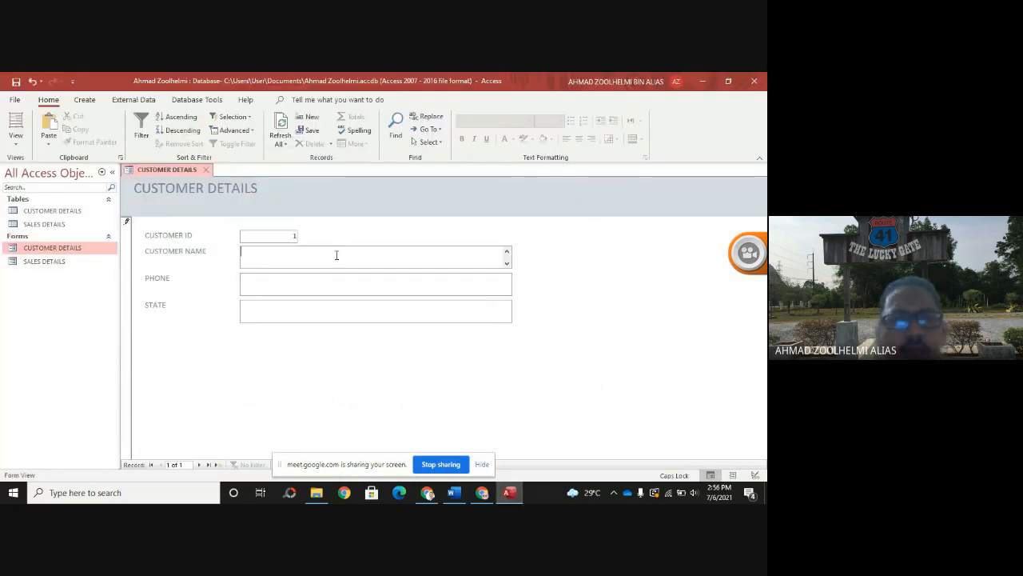
type("aH")
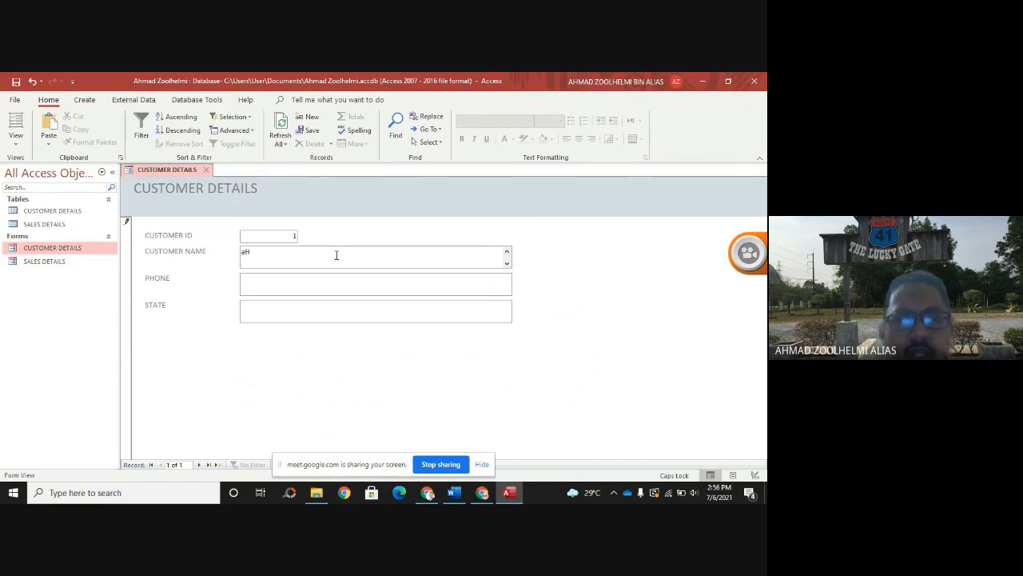
key("BackSpace")
key("BackSpace")
key("Caps_Lock")
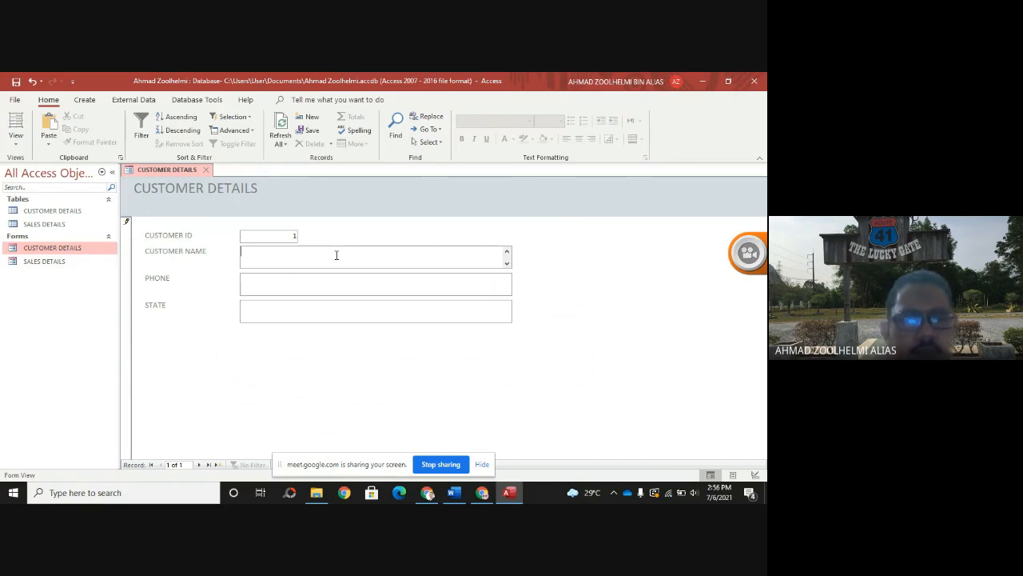
key("Caps_Lock")
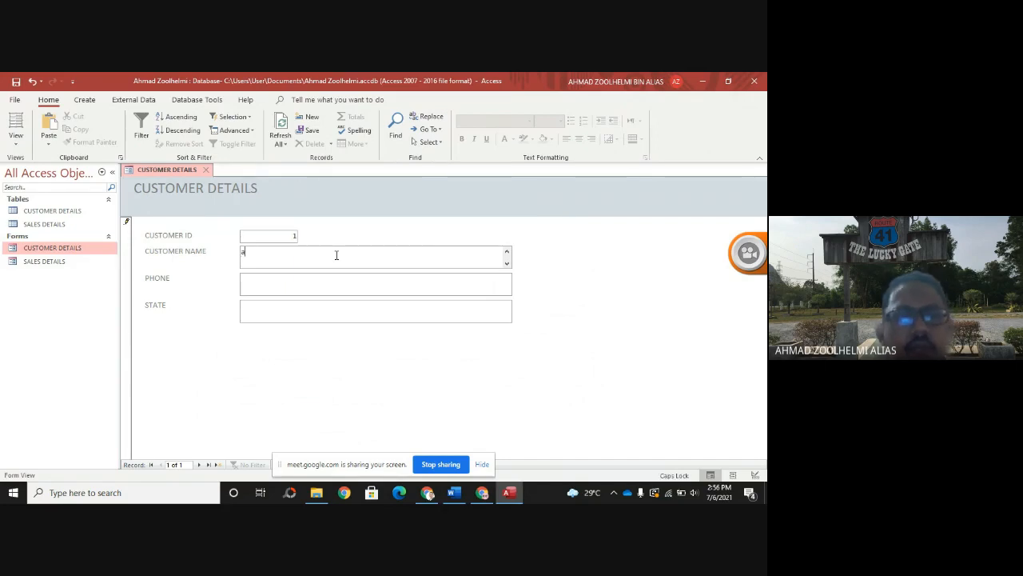
key("BackSpace")
key("Caps_Lock")
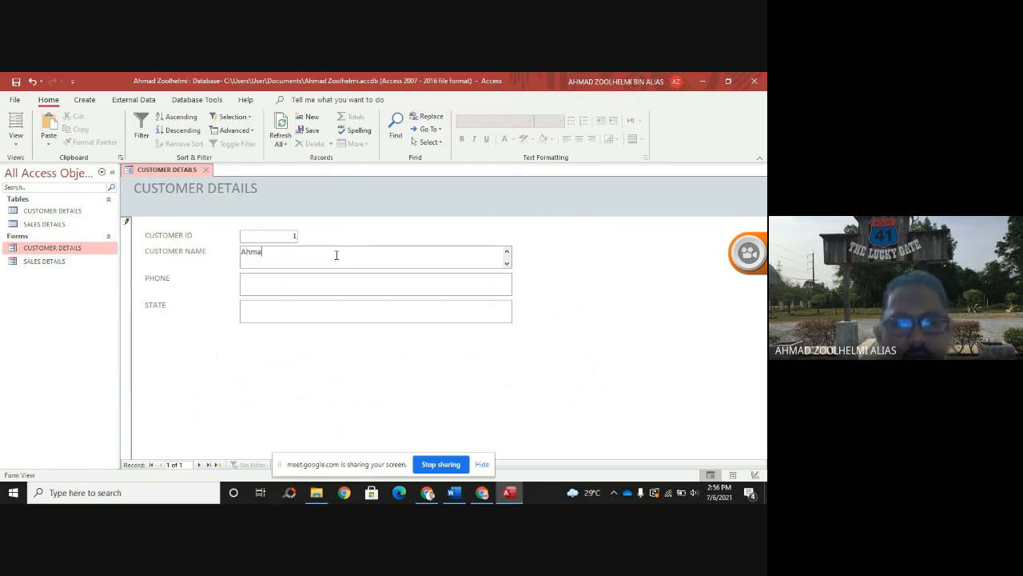
type("Ahmad Albab")
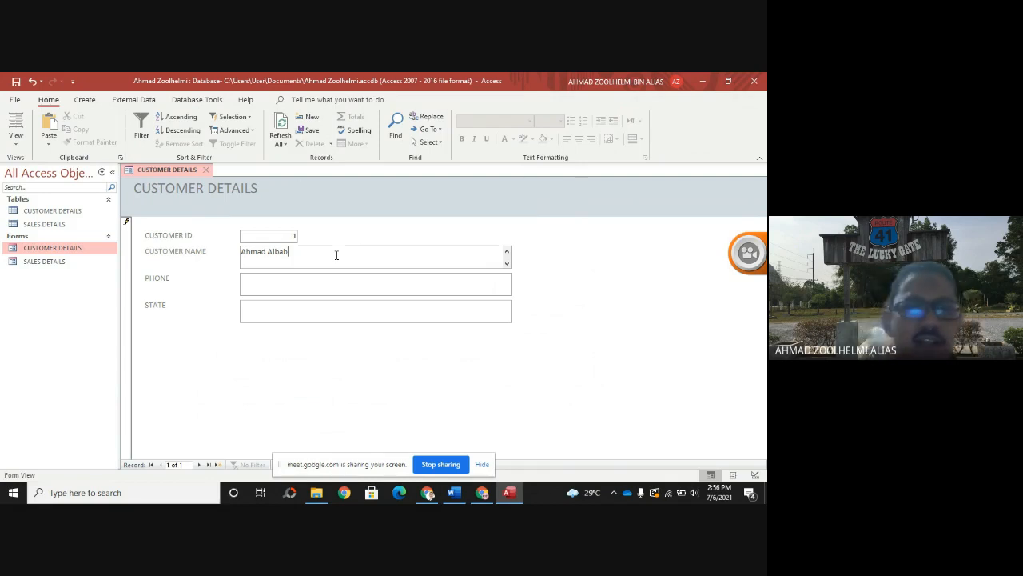
- Complete the first customer's record with a phone number and the state Kedah, and save it
key("Tab")
type("0")
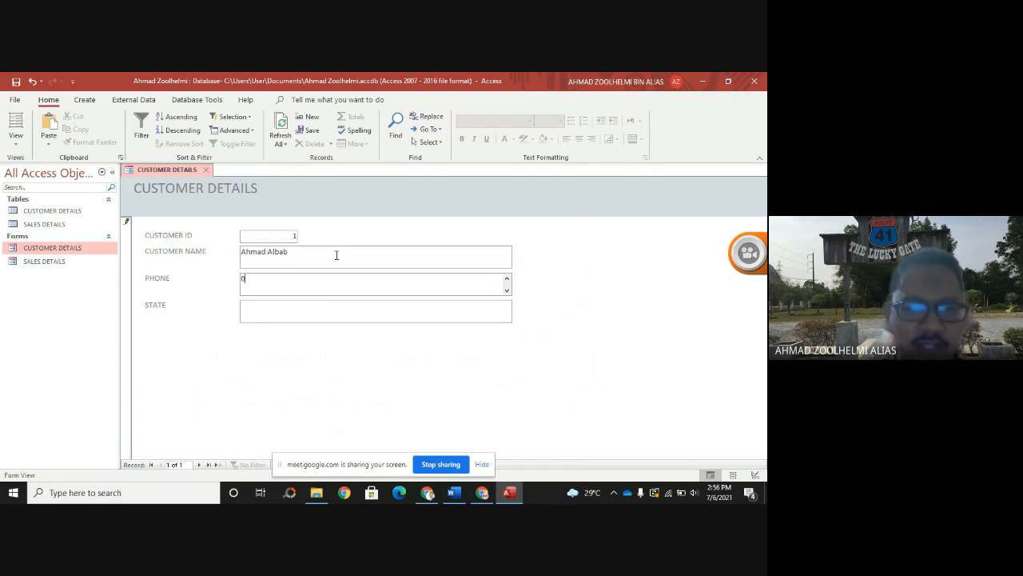
type("19999999")
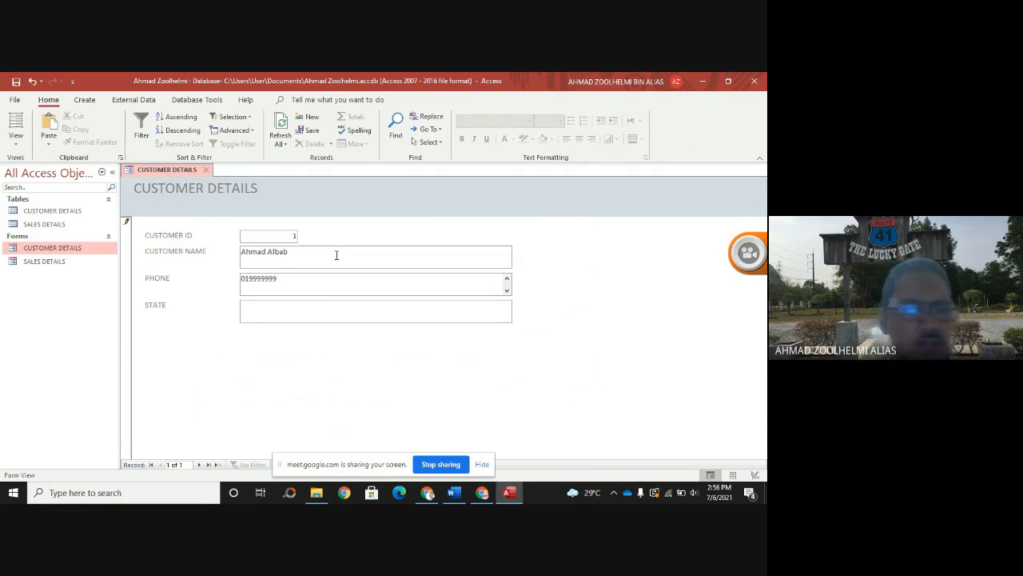
key("Tab")
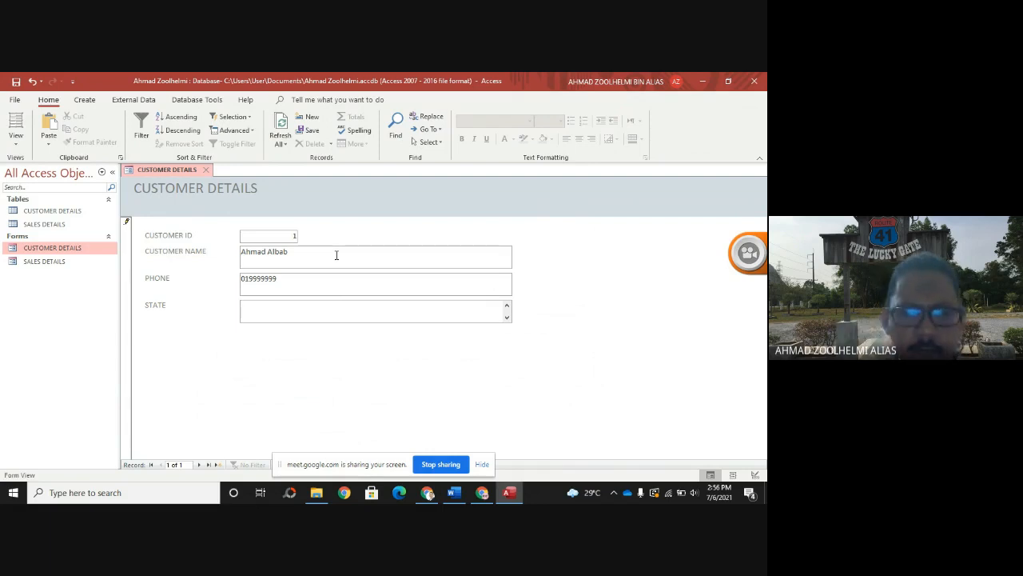
type("Kedah")
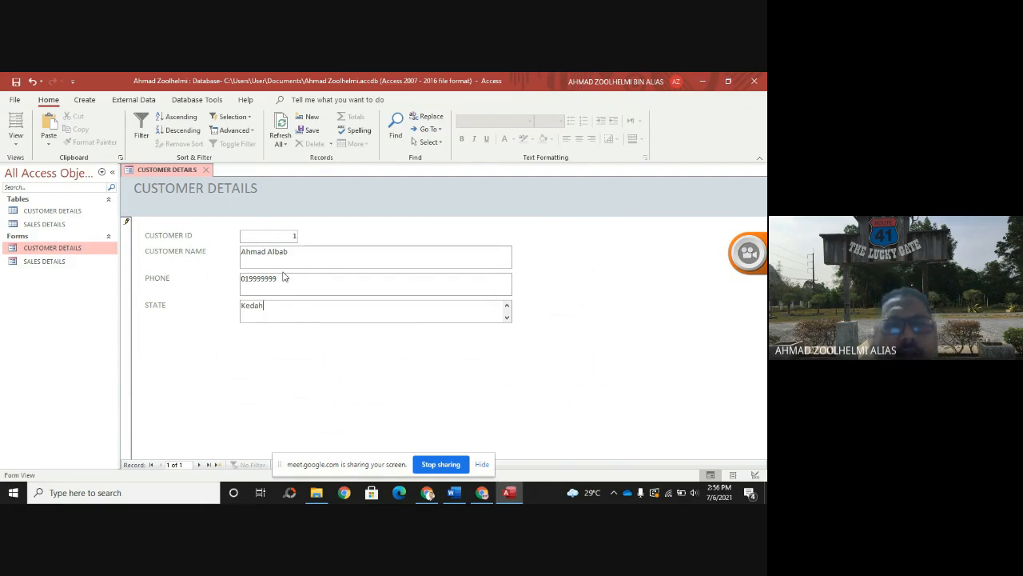
right_click(179, 175)
left_click(200, 180)
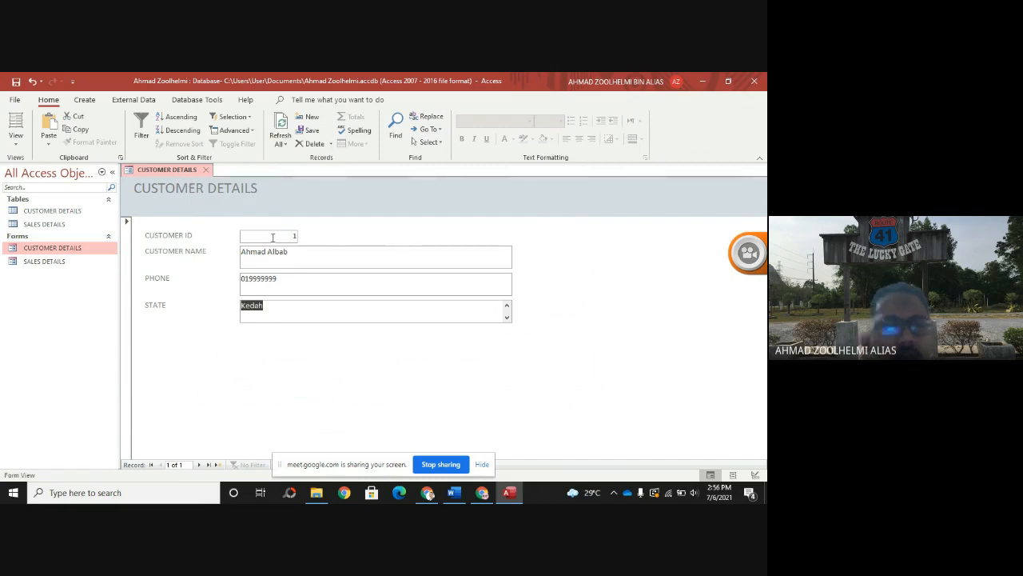
- Add and save a second record with customer ID 2, the customer's name and phone number, and the state Selangor
key("Tab")
type("2")
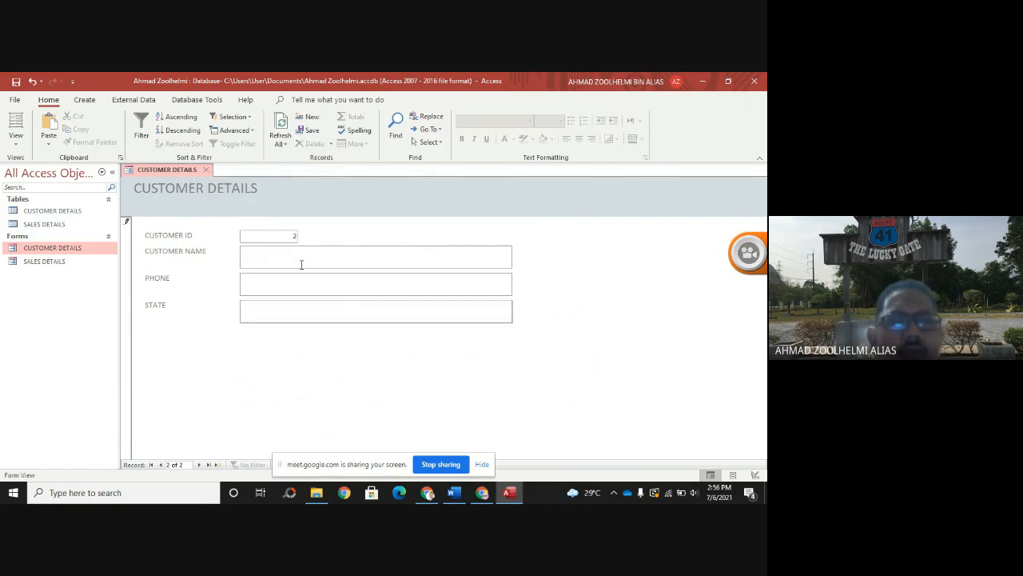
left_click(301, 258)
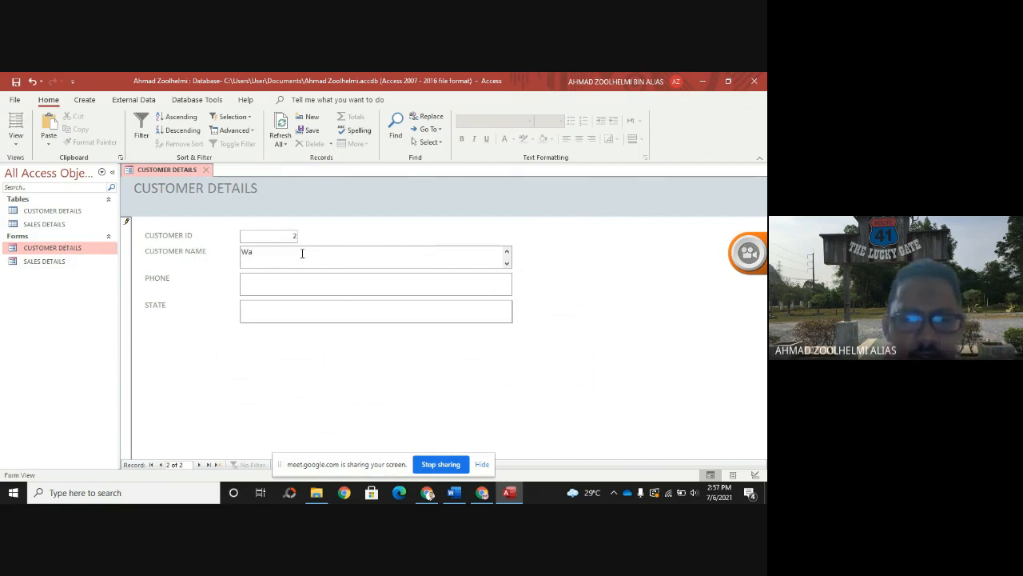
type("Wafiyah")
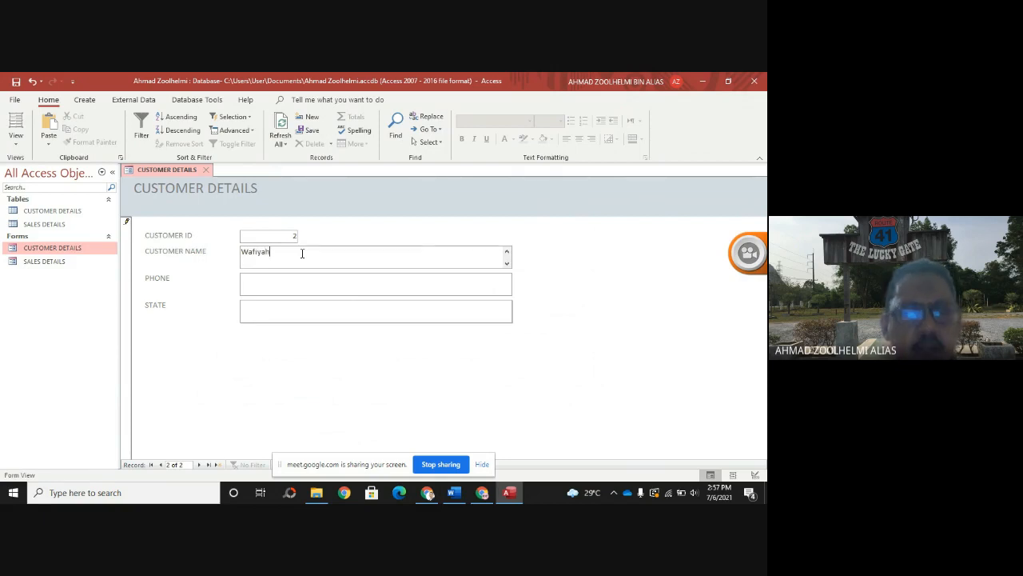
key("Tab")
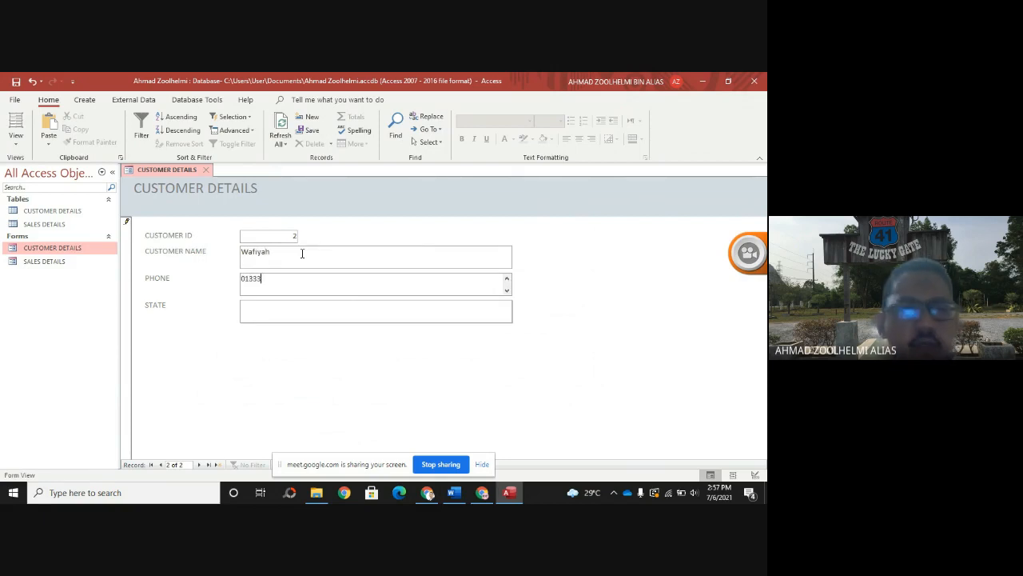
key("Tab")
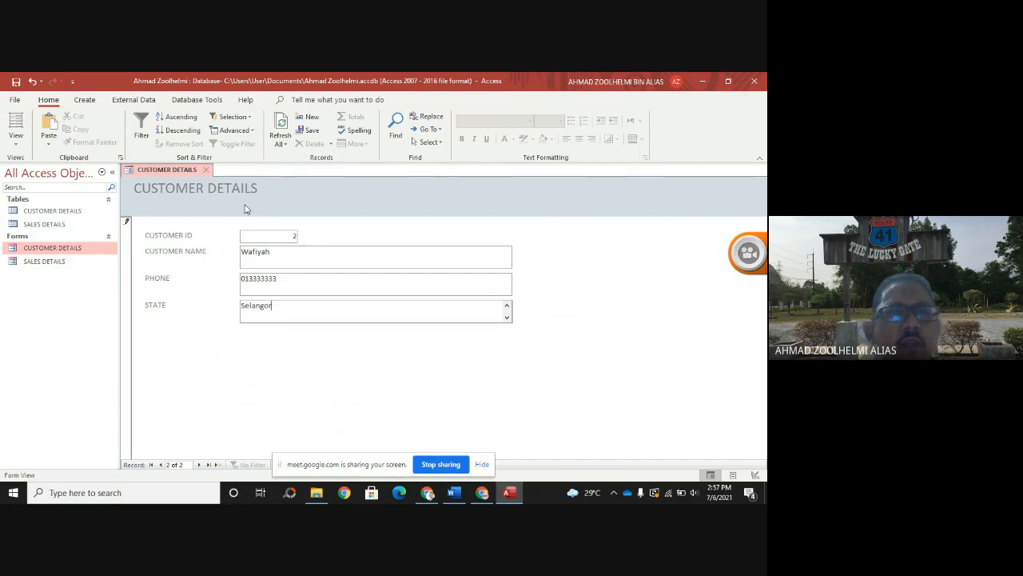
right_click(190, 172)
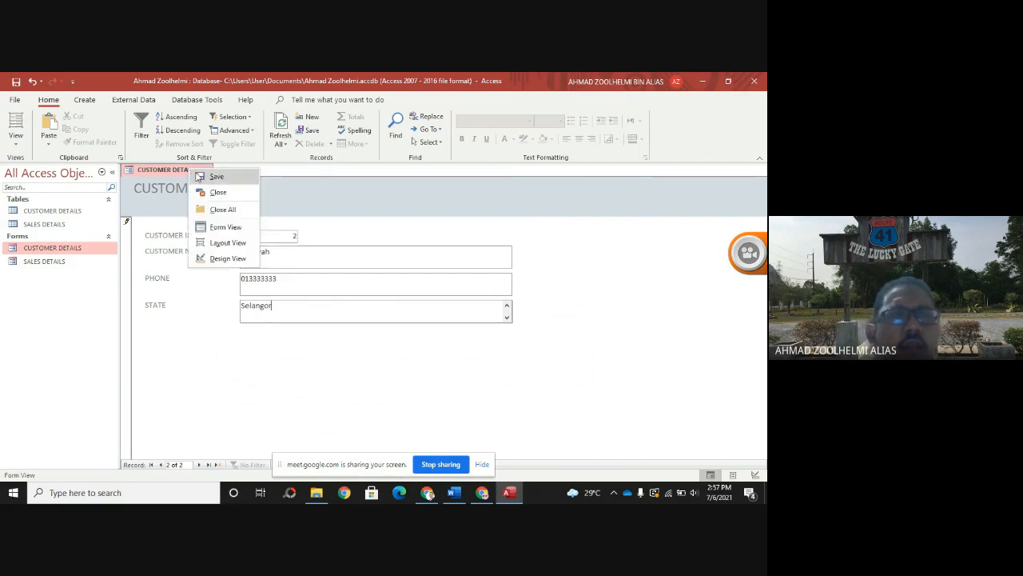
left_click(210, 178)
- Add and save a third record with customer ID 3, the customer's name and phone number, and the state Sarawak
key("Tab")
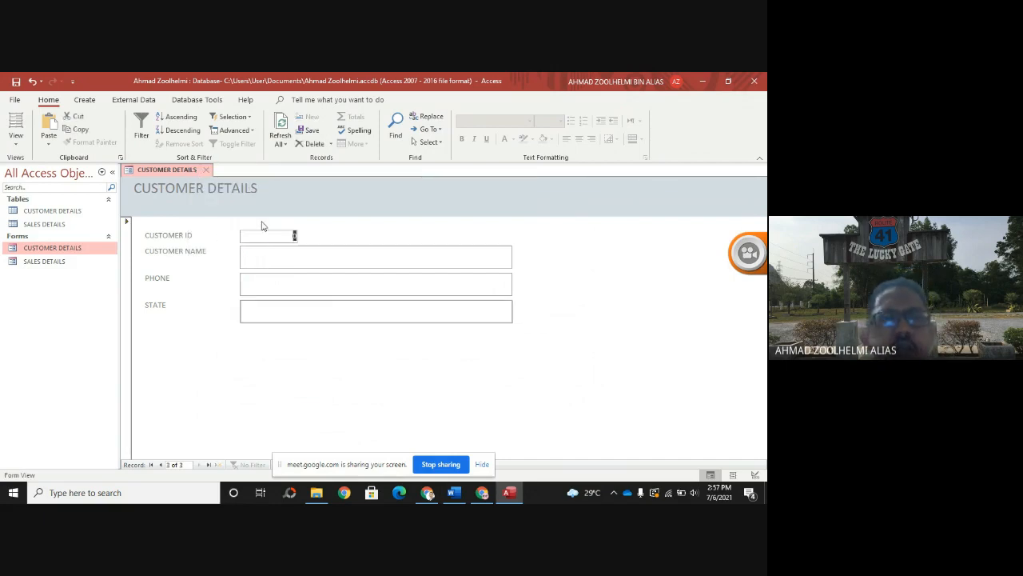
left_click(299, 254)
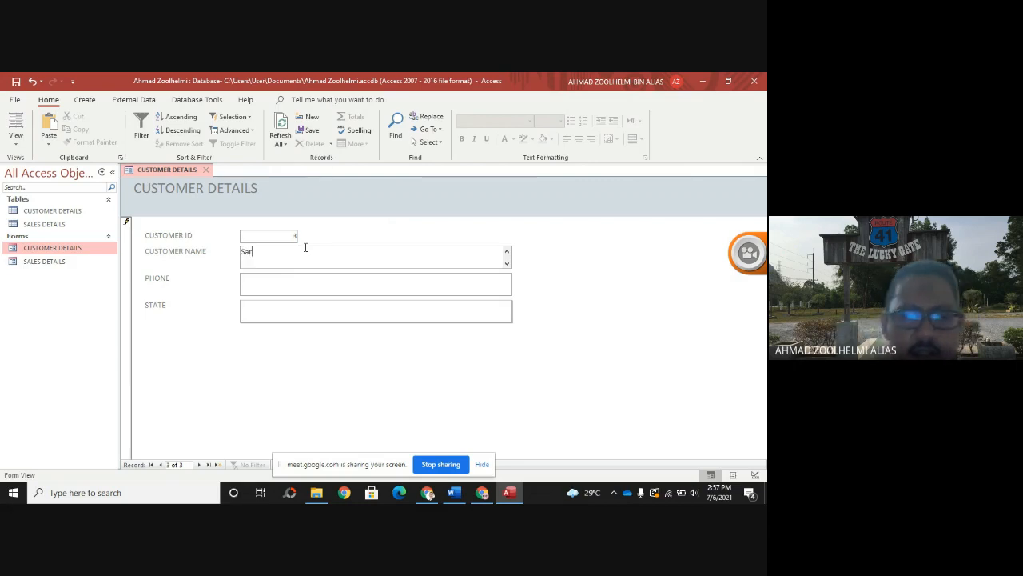
type("udin")
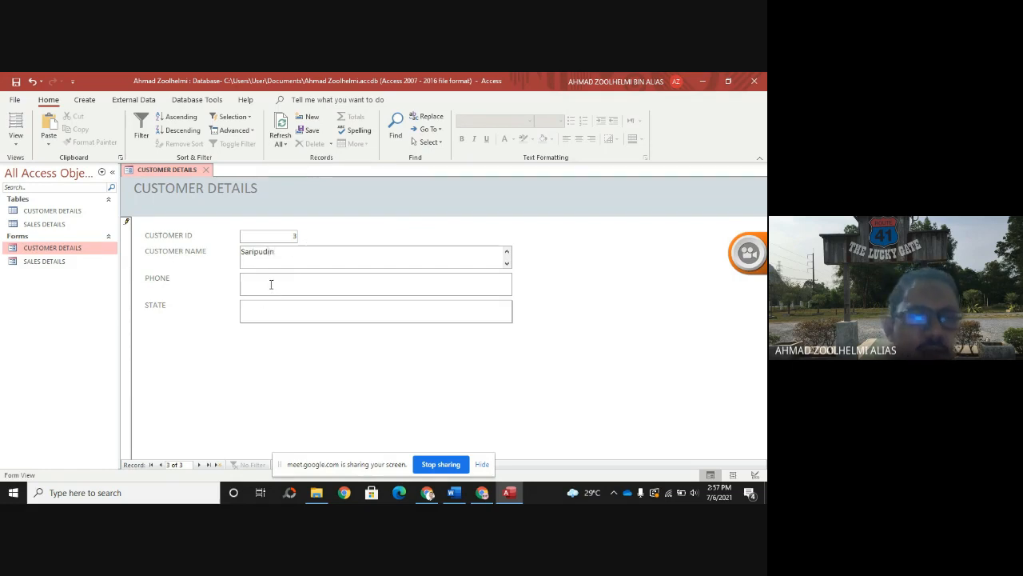
left_click(272, 284)
type("014444444")
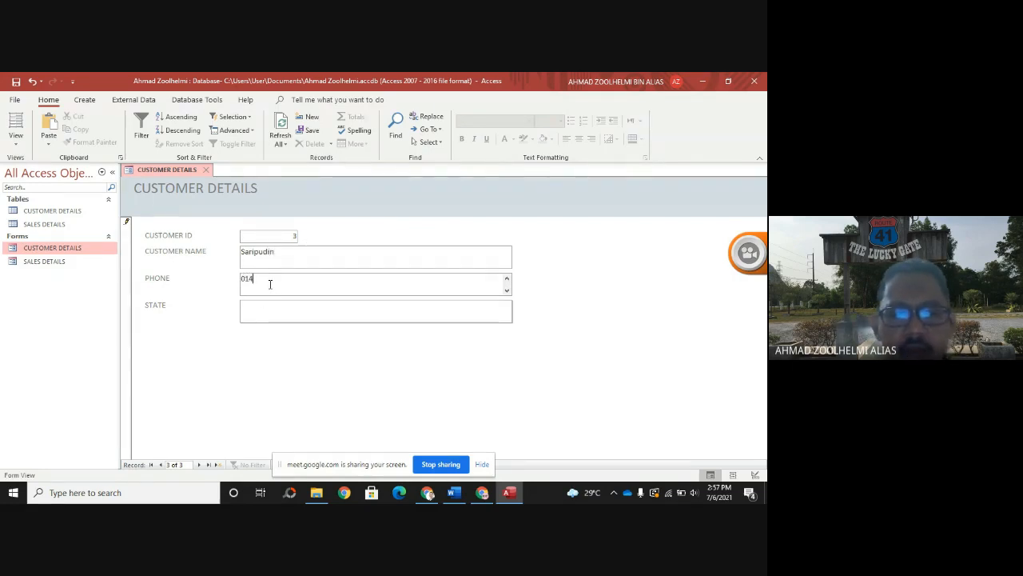
left_click(261, 309)
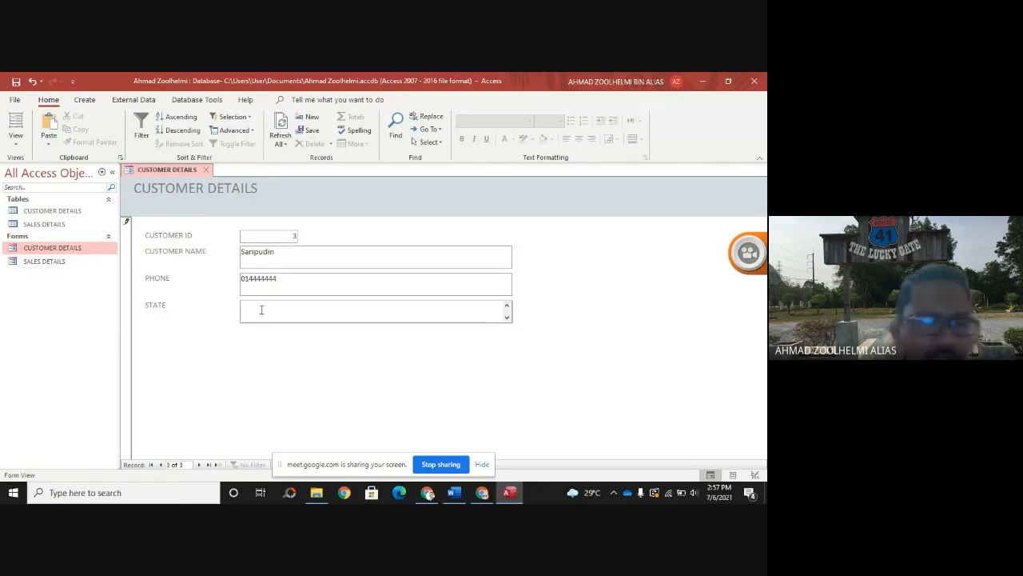
type("Sarawak")
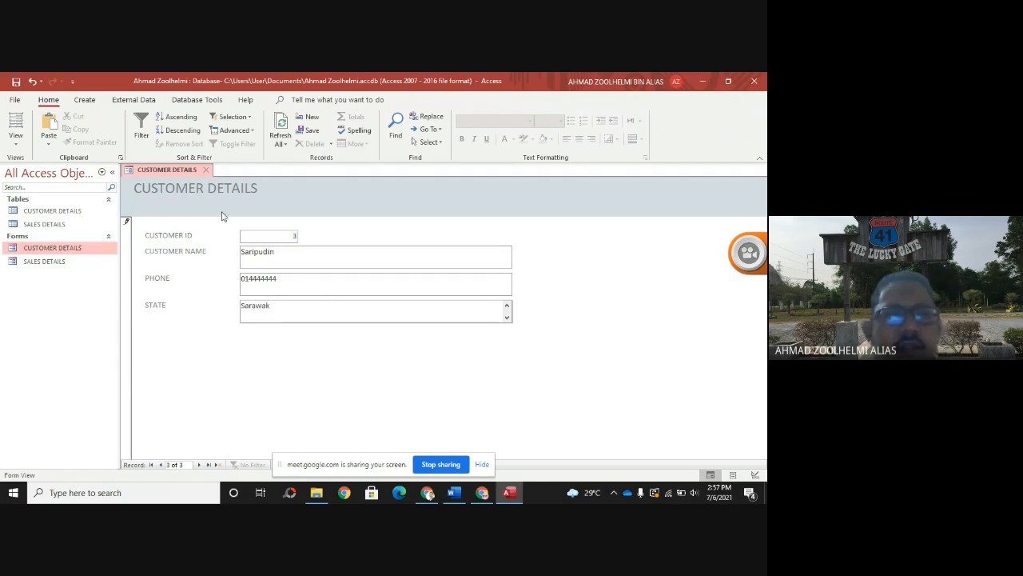
right_click(188, 168)
left_click(192, 179)
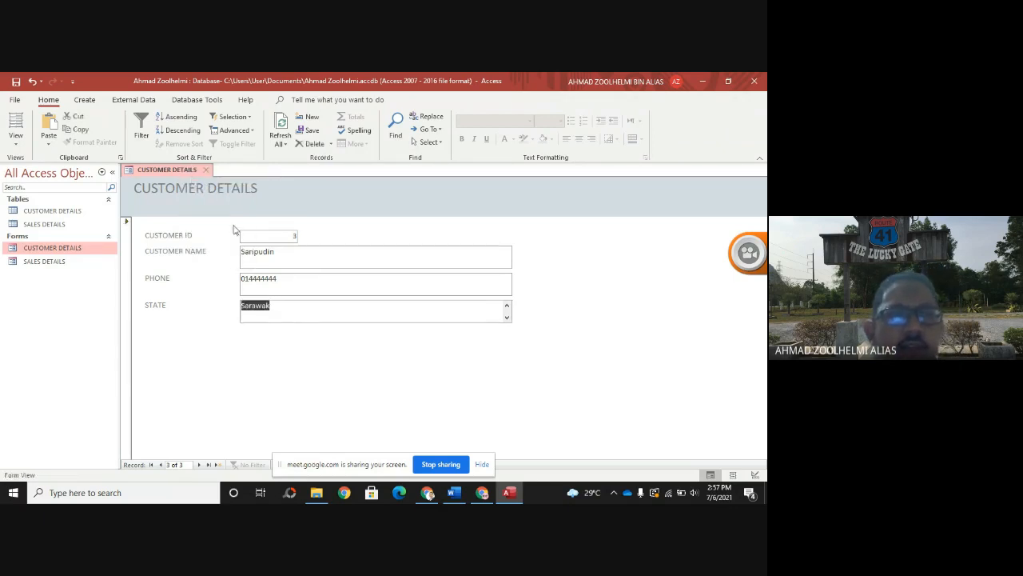
- Add and save a fourth record with customer ID 4, the customer's name and phone number, and the state Johor
key("Tab")
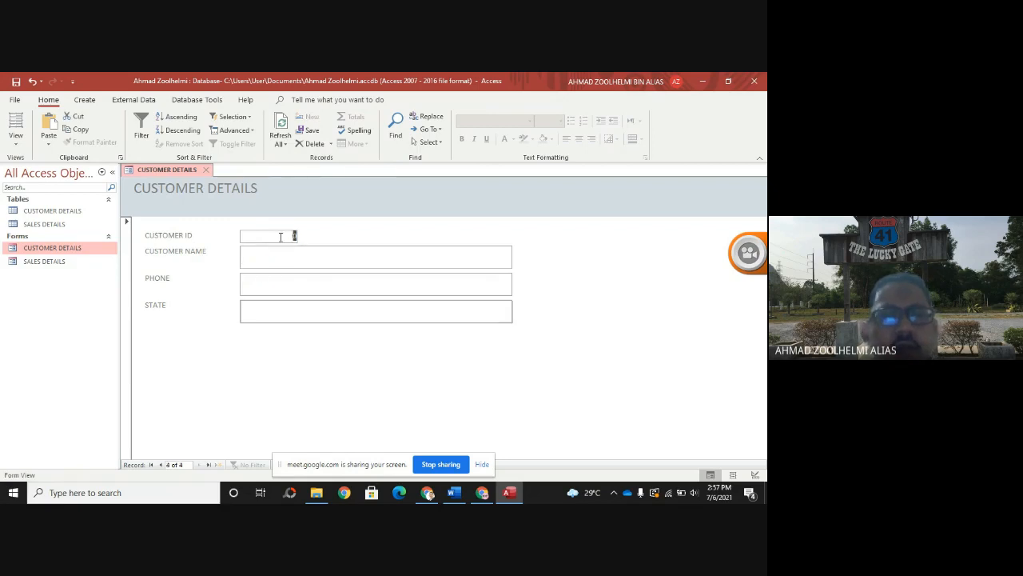
left_click(283, 254)
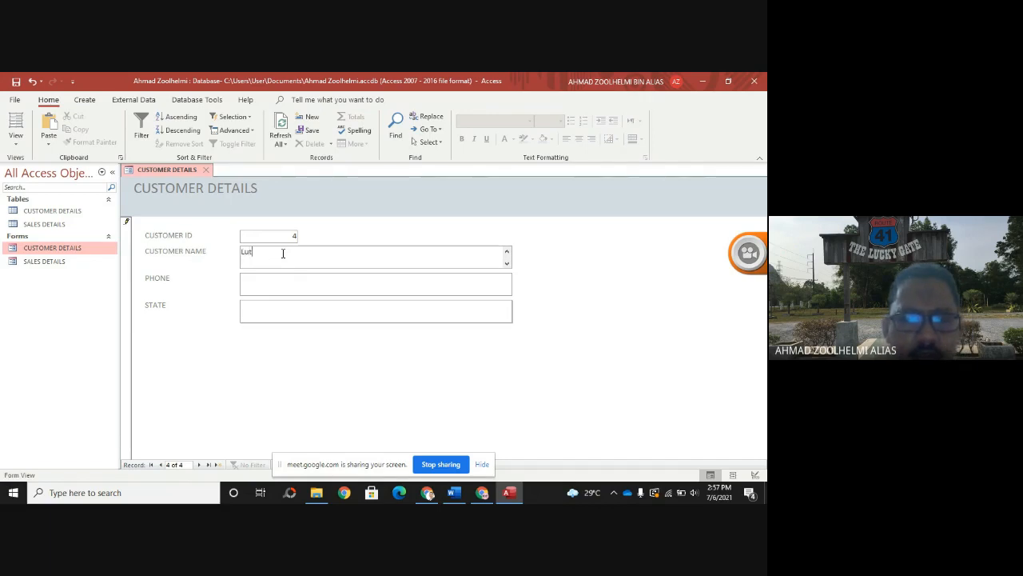
type("Lut Haika")
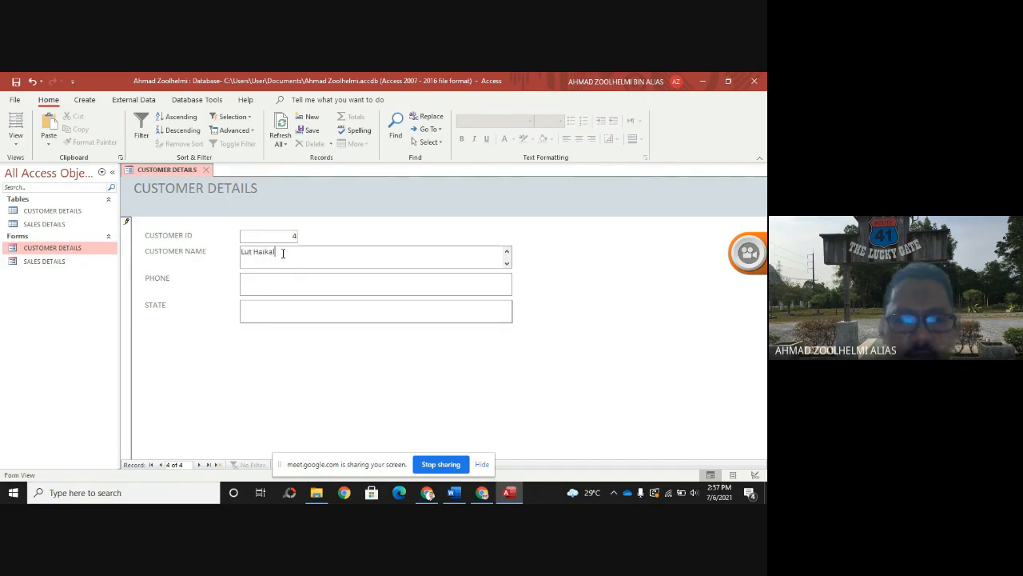
type("l")
key("Tab")
type("1")
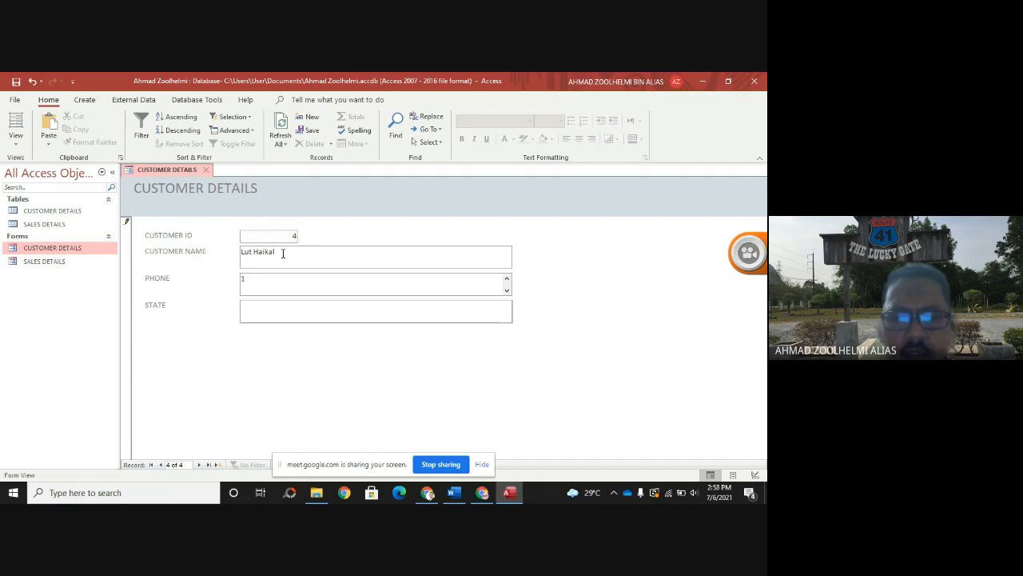
key("BackSpace")
type("019888888")
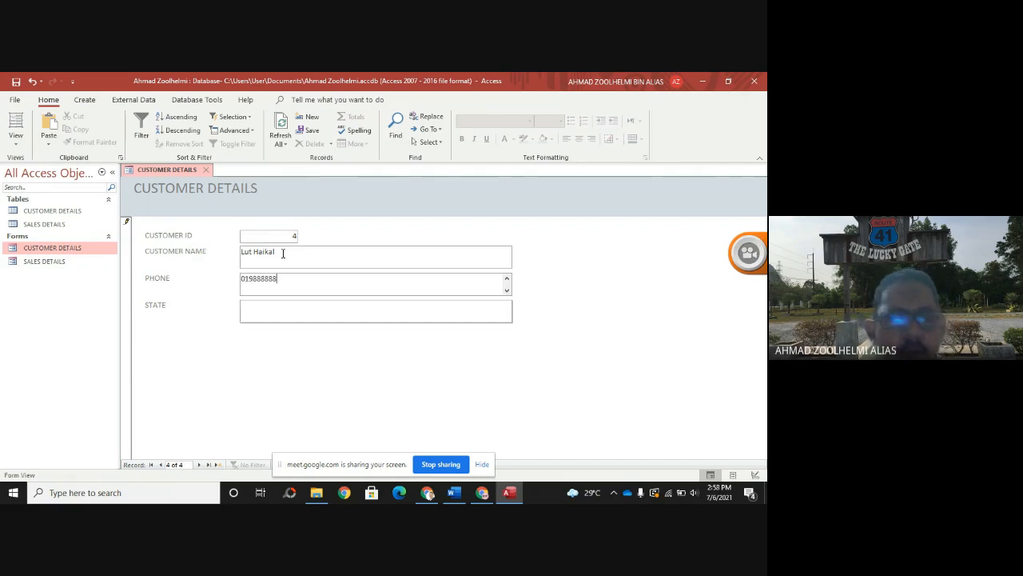
key("Tab")
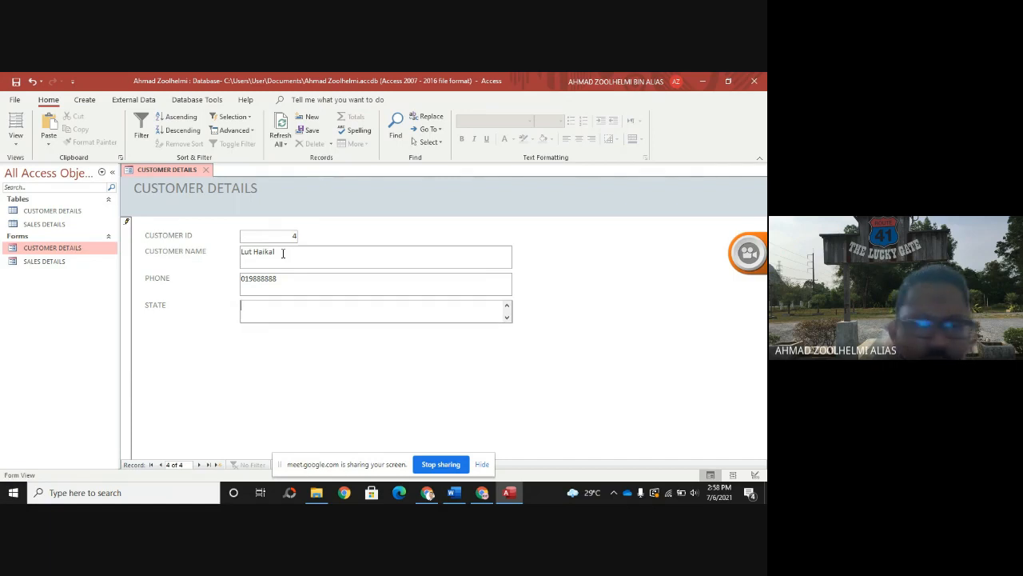
type("Johor")
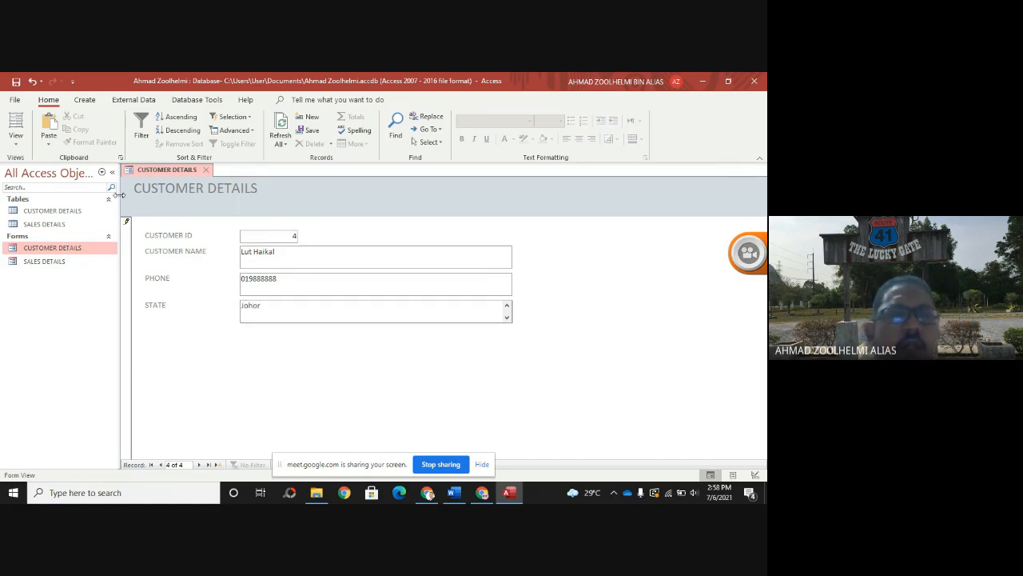
right_click(164, 171)
left_click(183, 174)
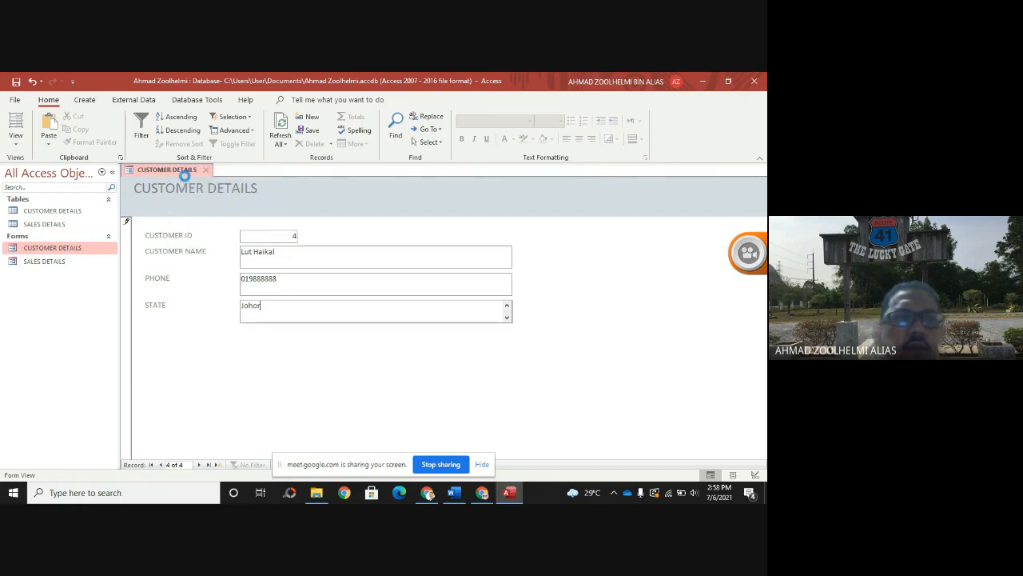
- Add and save a fifth record with customer ID 5, the customer's name and phone number, and the state Perak
key("Tab")
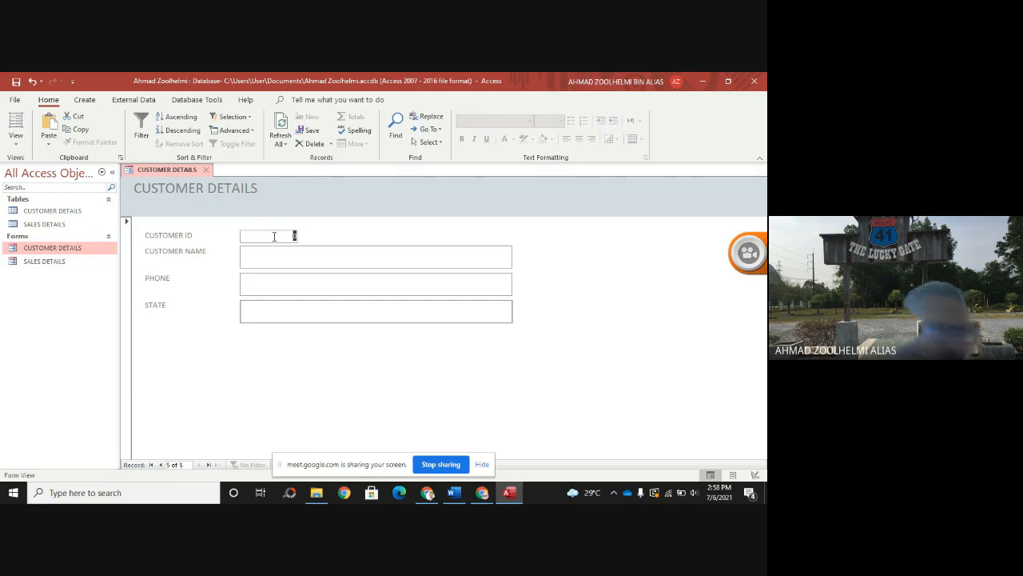
type("5")
left_click(282, 256)
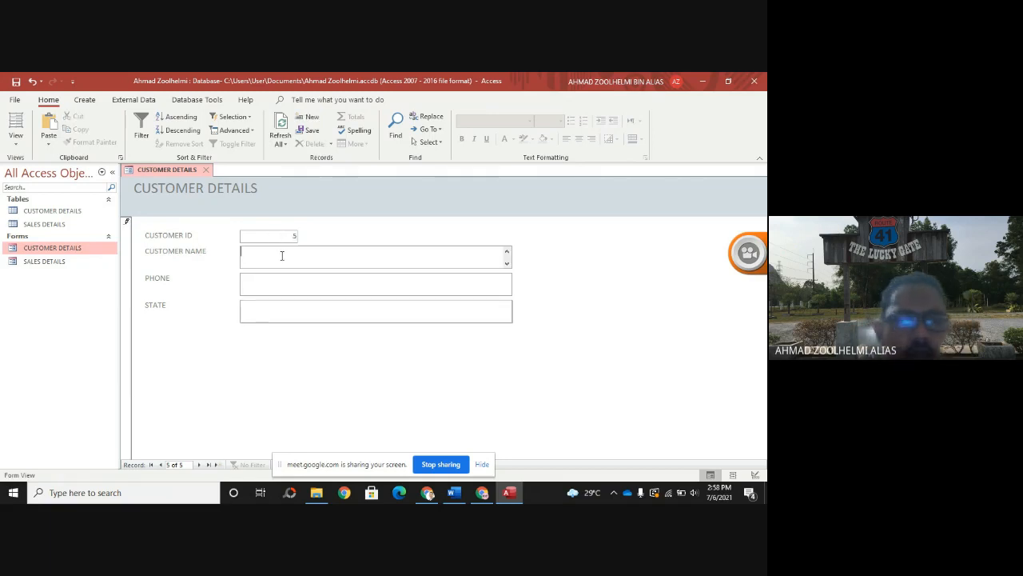
type("Wahab")
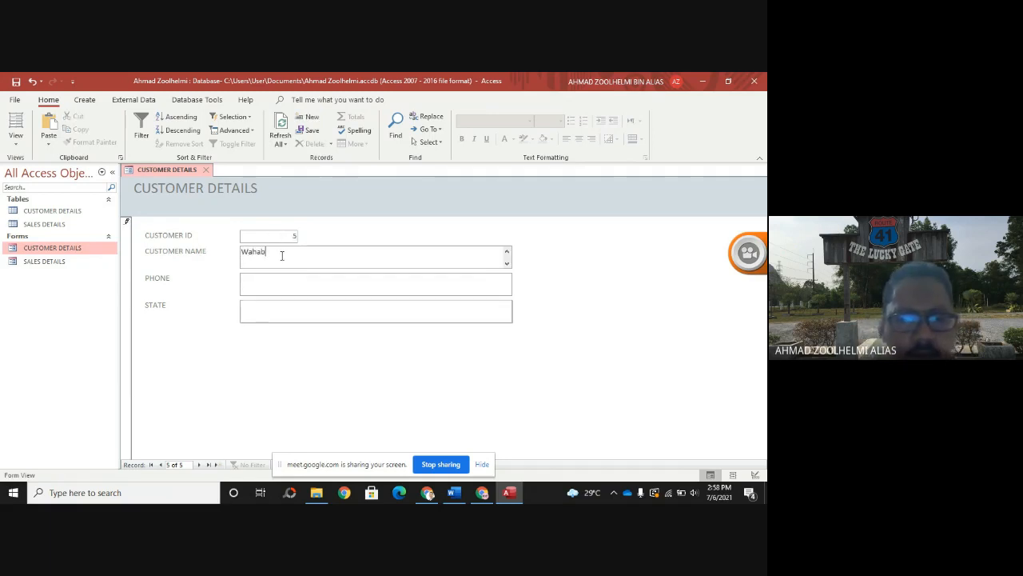
key("Tab")
type("0")
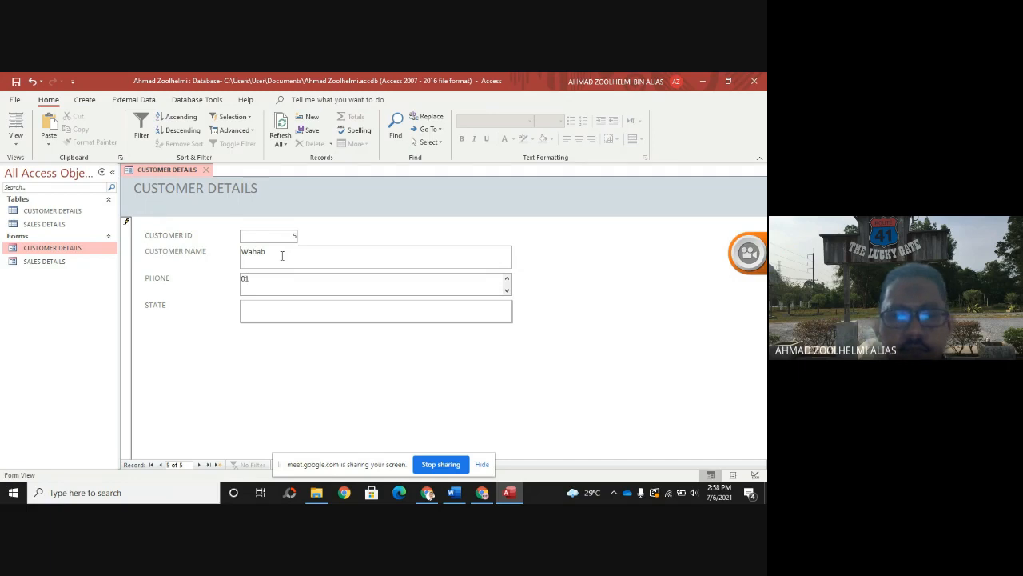
type("1933333")
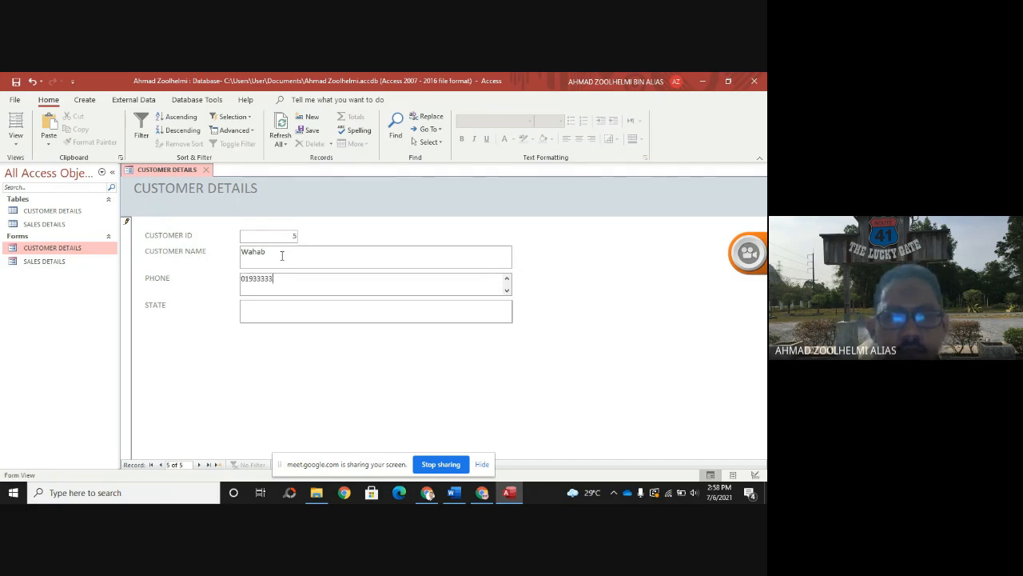
key("Tab")
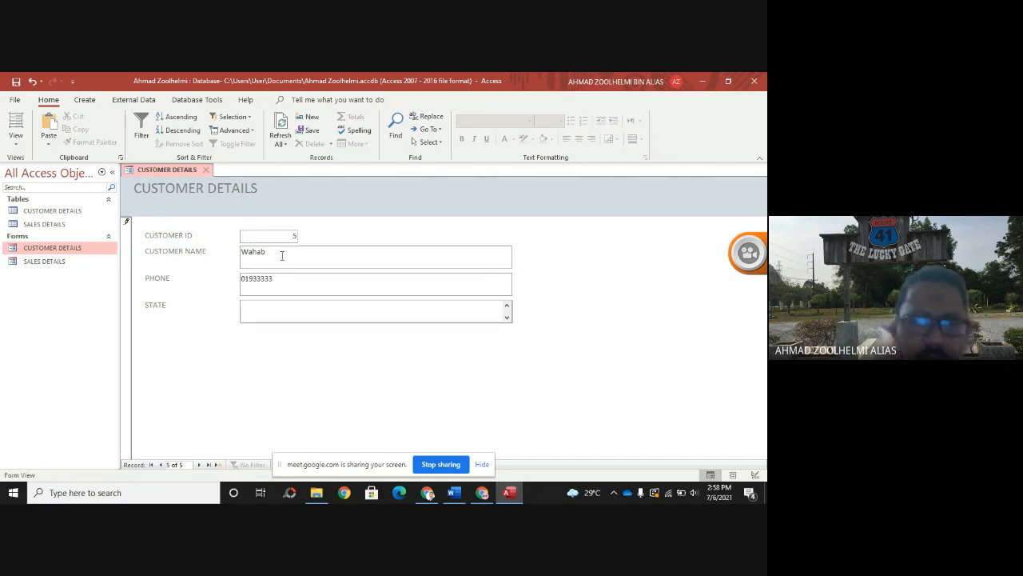
type("Perak")
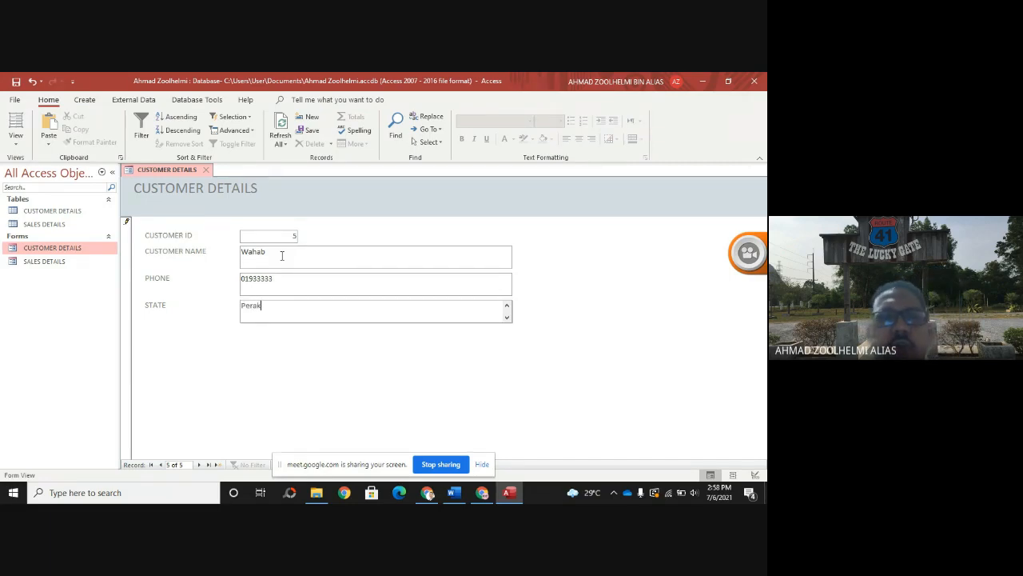
right_click(183, 171)
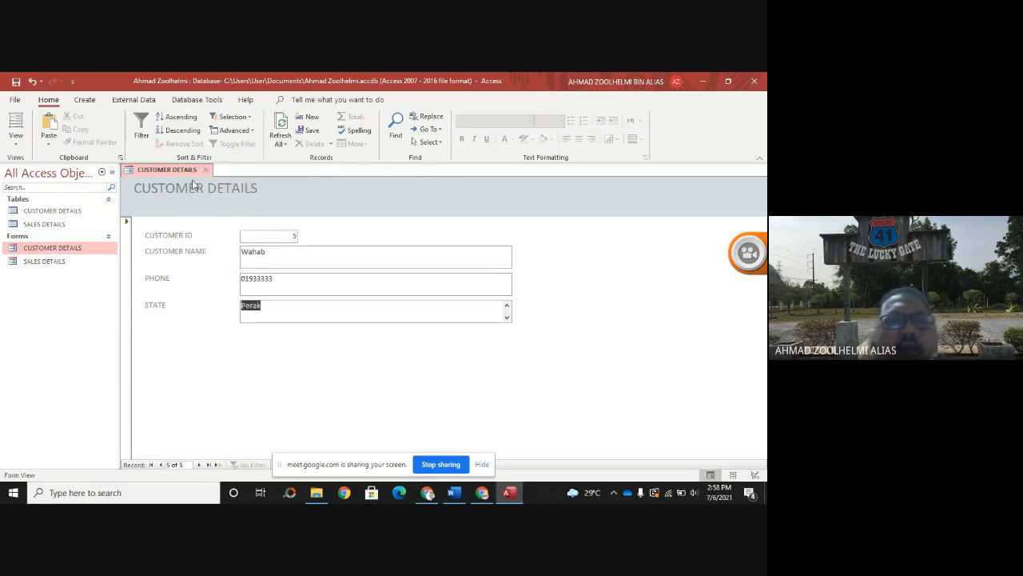
left_click(196, 181)
- Add and save a sixth record with customer ID 6, the customer's name and phone number, and the state Perak
key("Tab")
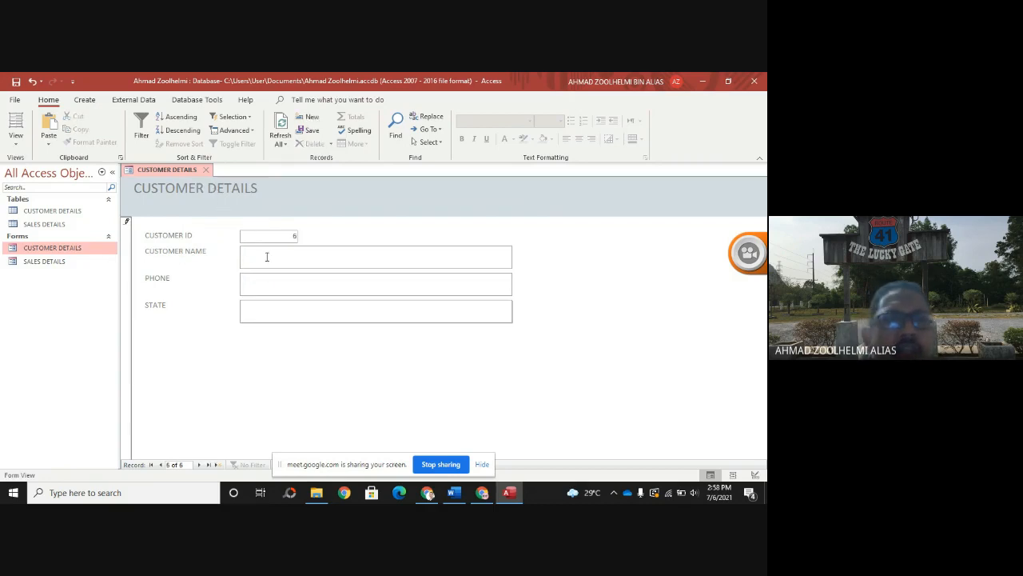
left_click(266, 257)
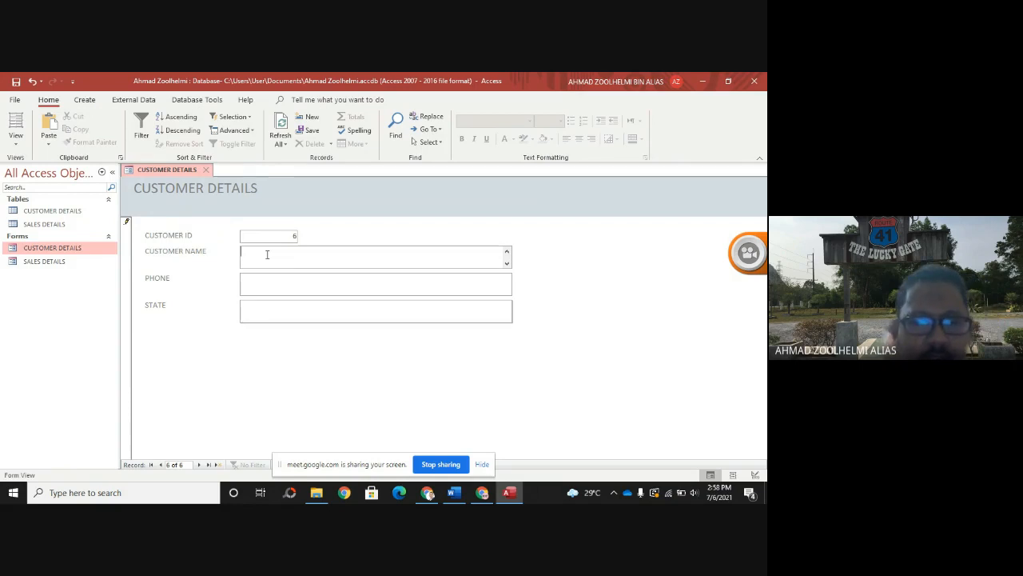
type("Wahid")
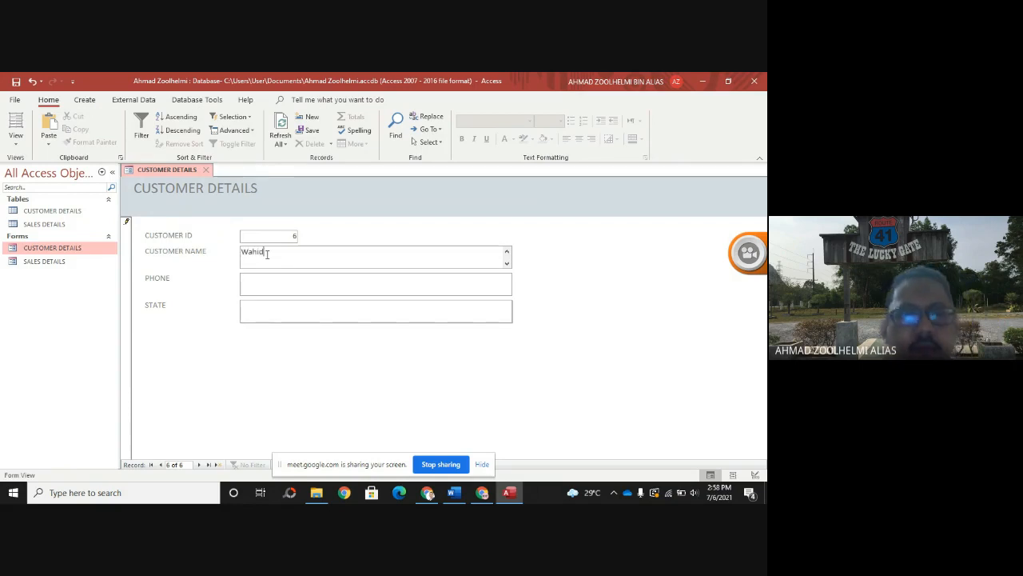
left_click(291, 279)
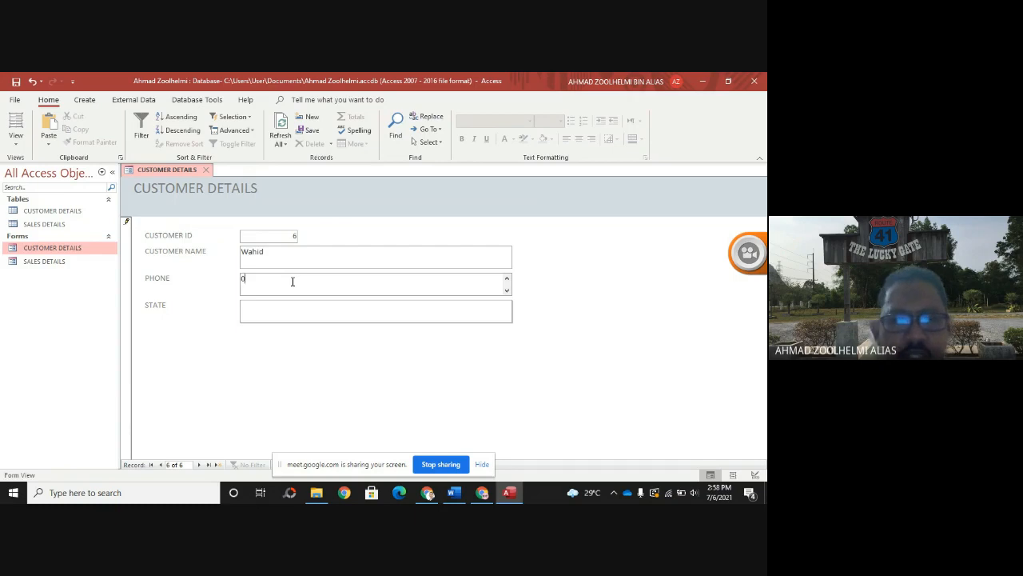
type("0182222")
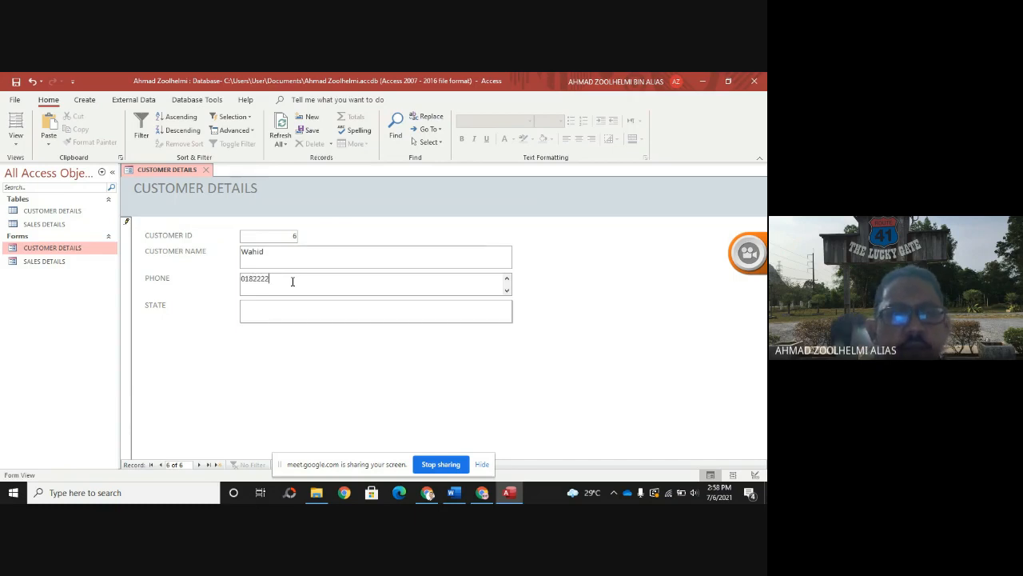
type("2")
left_click(290, 308)
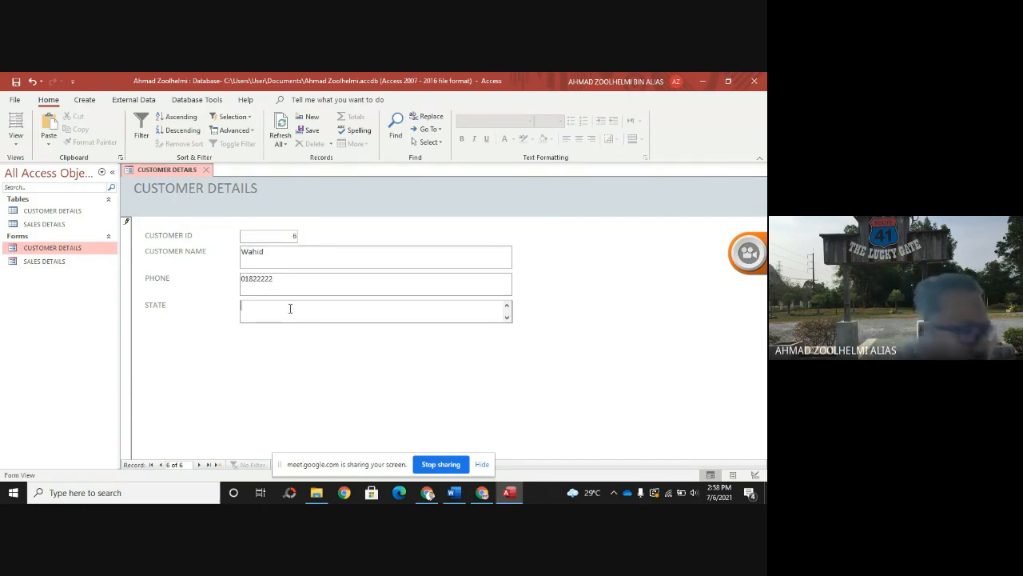
type("Perak")
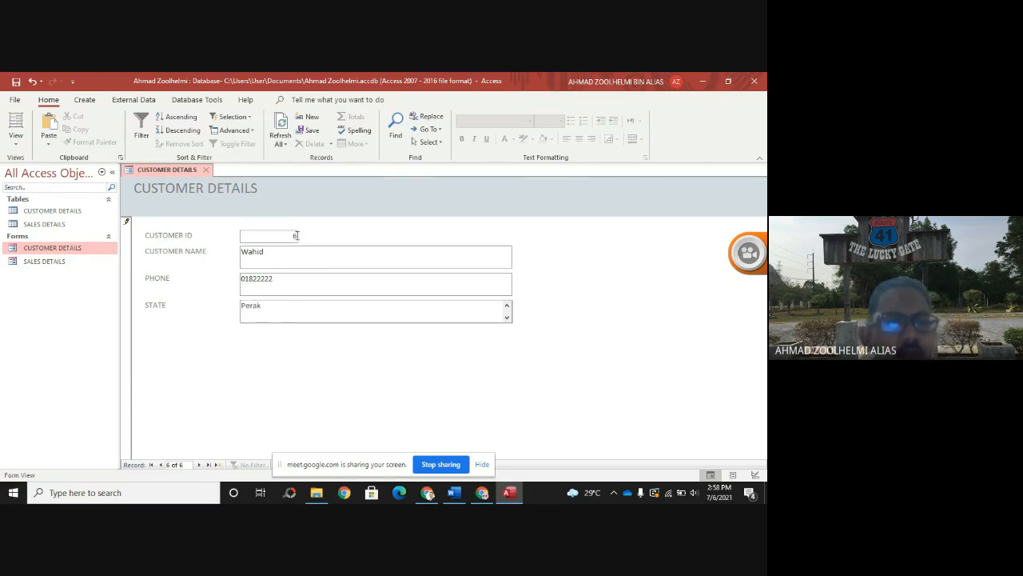
right_click(186, 170)
left_click(198, 187)
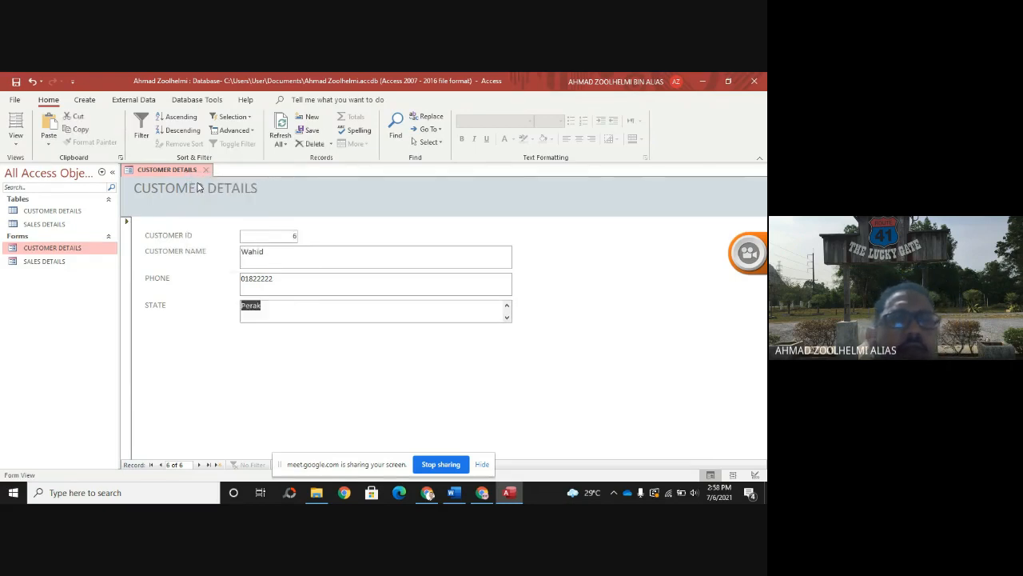
- Add and save a seventh record with customer ID 7, the customer's name and phone number, and the state Perak
key("Tab")
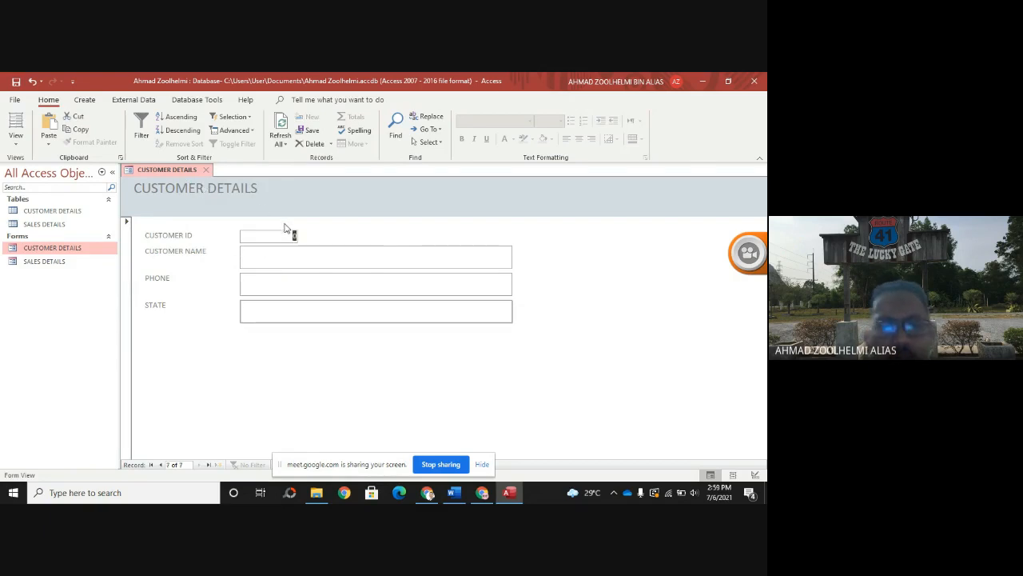
type("7")
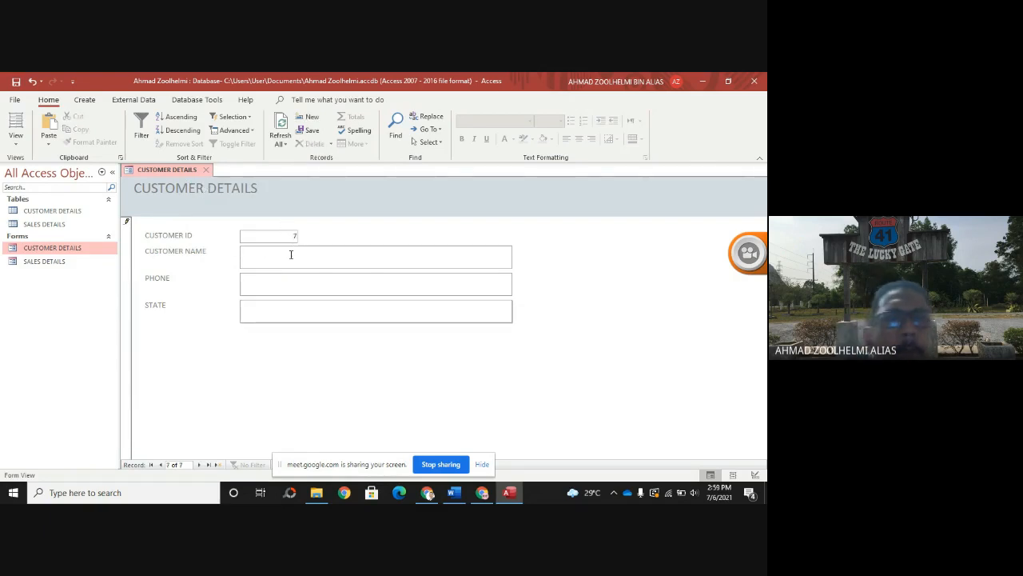
left_click(290, 254)
type("Wahub")
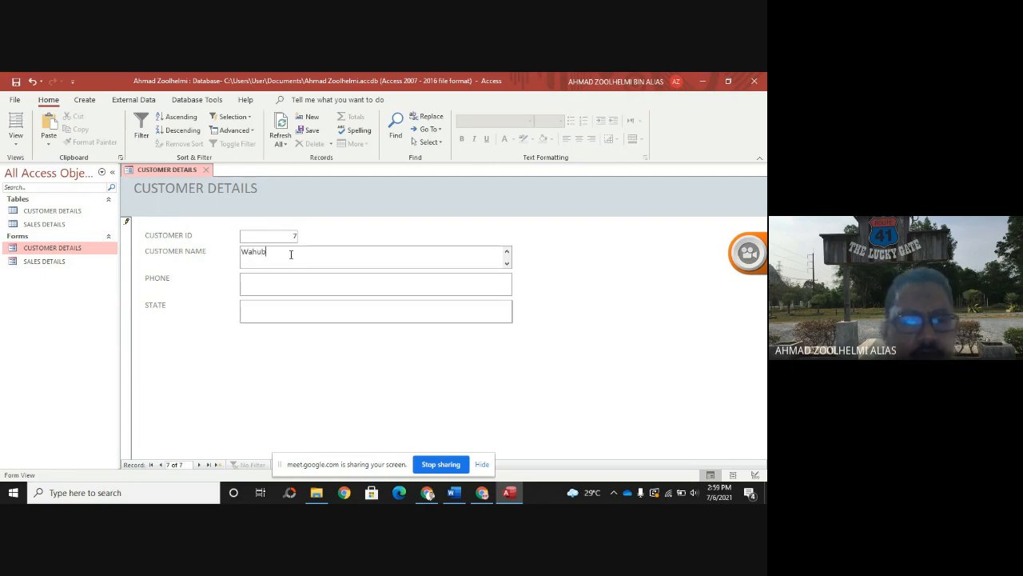
key("Tab")
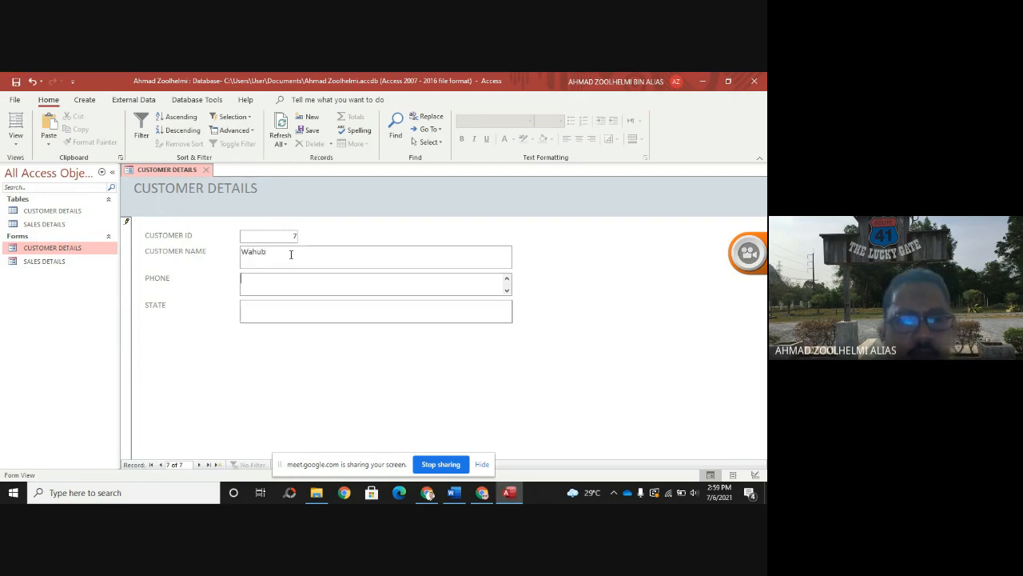
type("0")
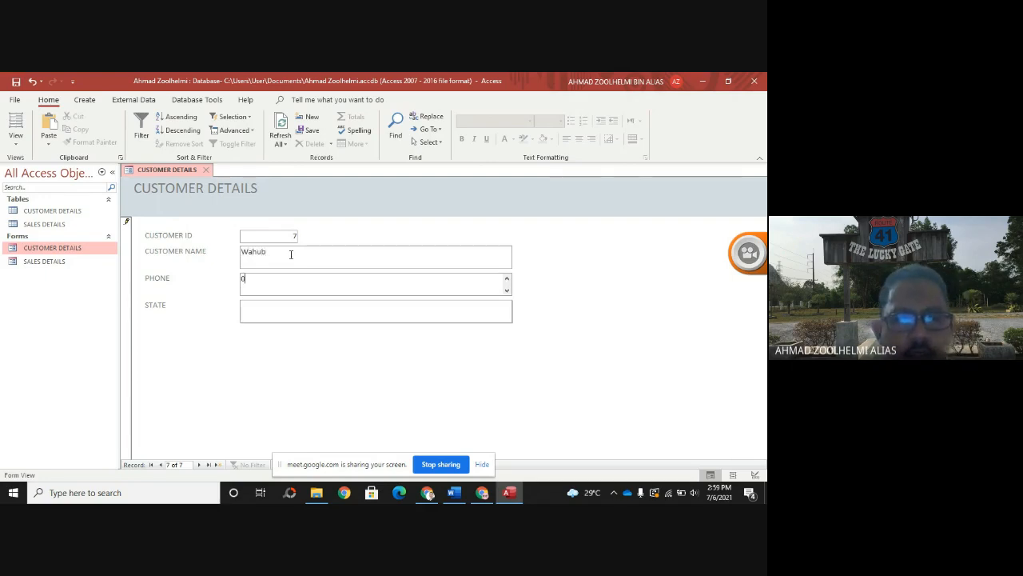
type("11333333")
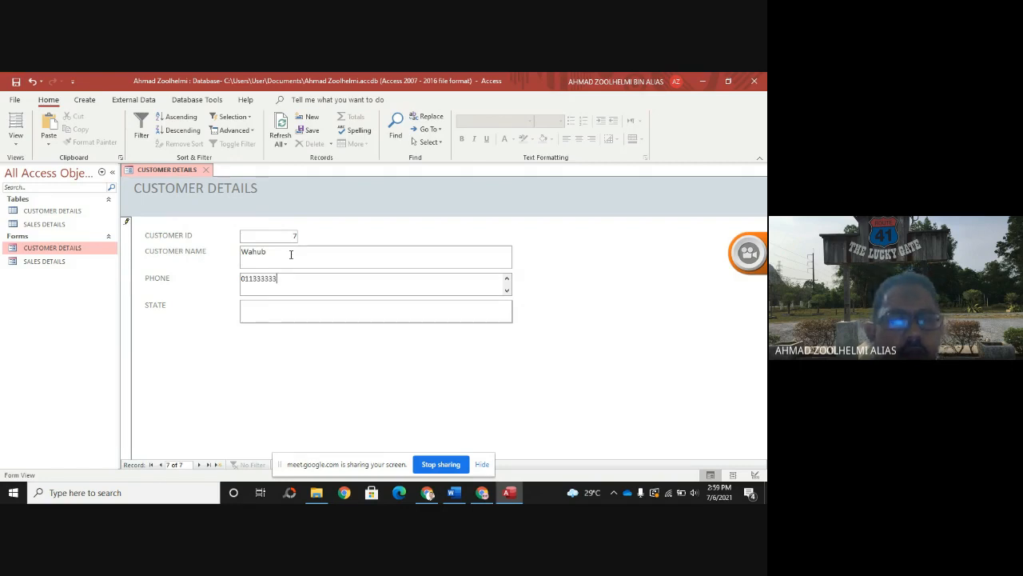
key("Tab")
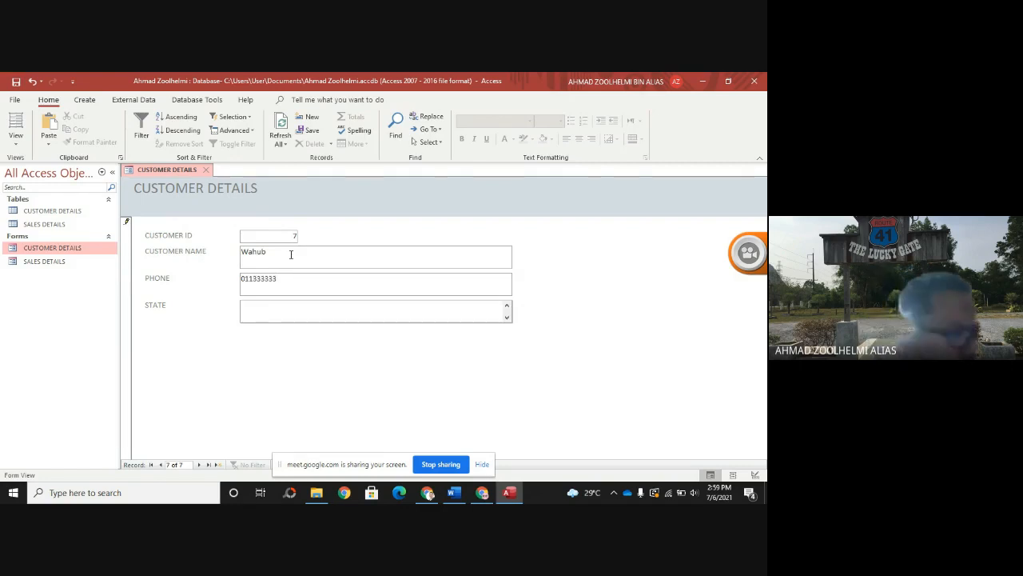
type("Perak")
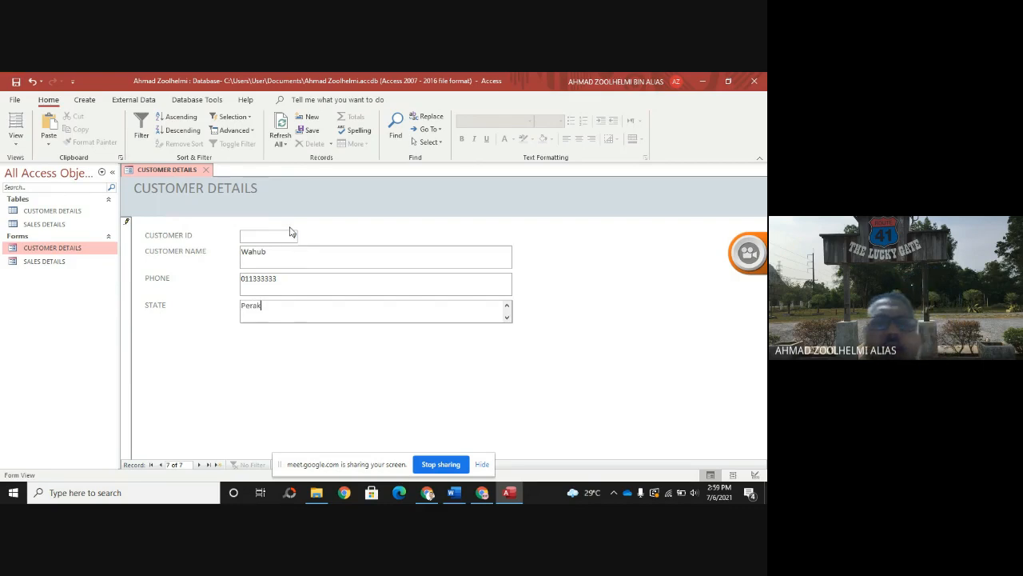
right_click(191, 172)
left_click(201, 180)
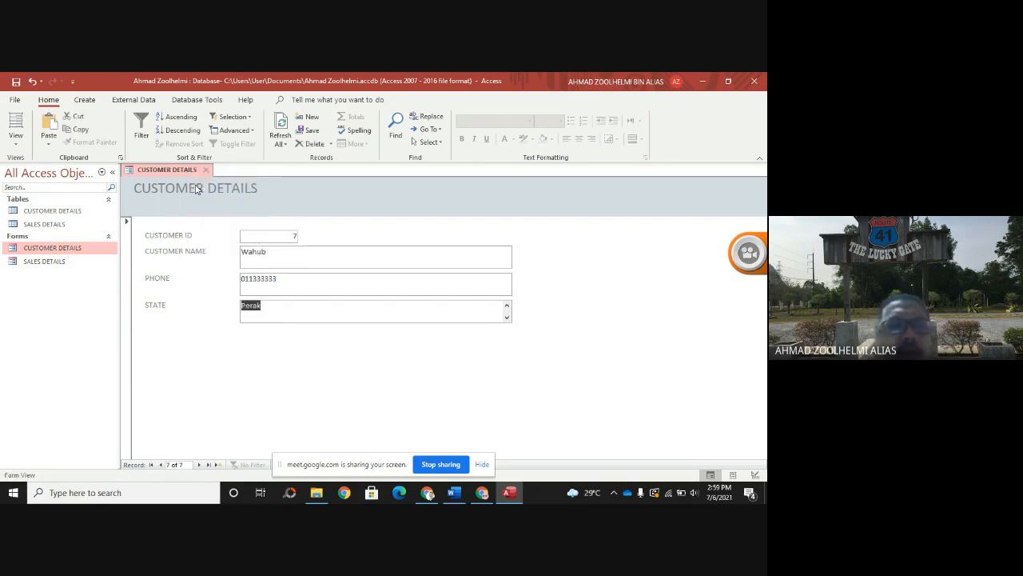
- Open the CUSTOMER DETAILS table in Datasheet View to check the records entered through the form
left_click(64, 212)
double_click(64, 211)
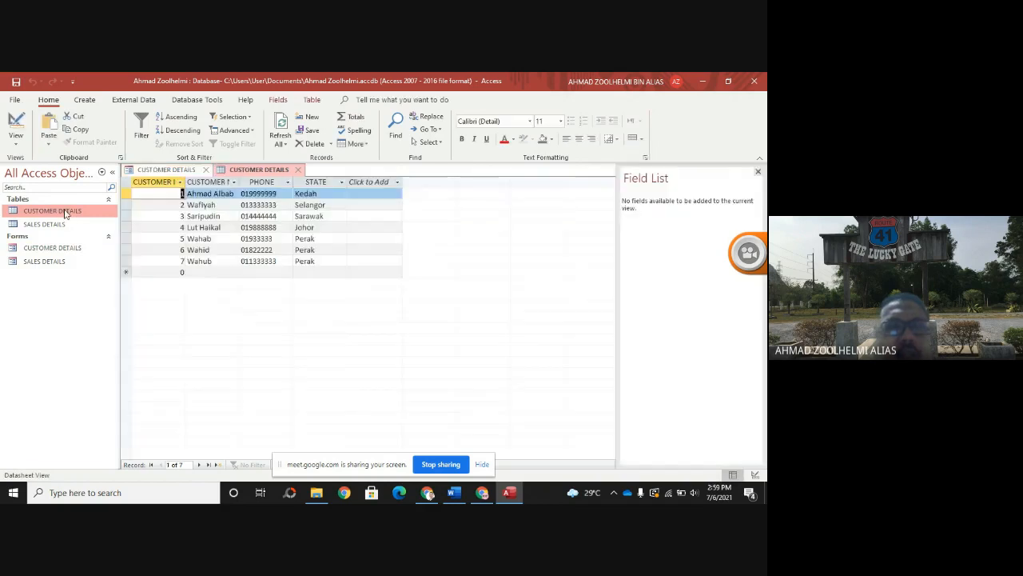
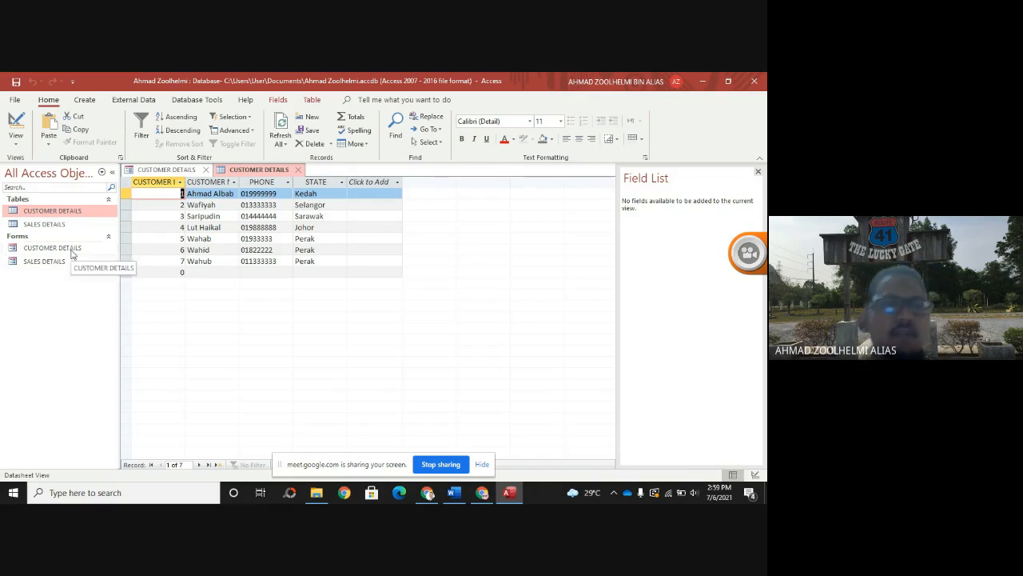
- Return to the CUSTOMER DETAILS form and browse back through its records from the last to the first
left_click(72, 253)
double_click(72, 253)
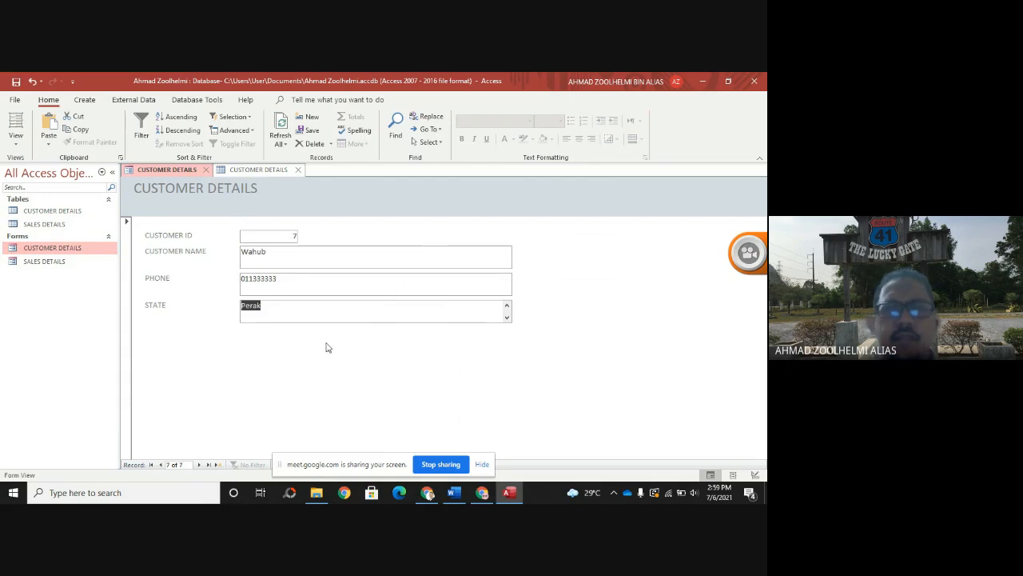
key("shift+Tab")
key("Up")
key("Up")
key("Up")
key("Up")
key("Up")
key("Up")
key("Up")
key("Up")
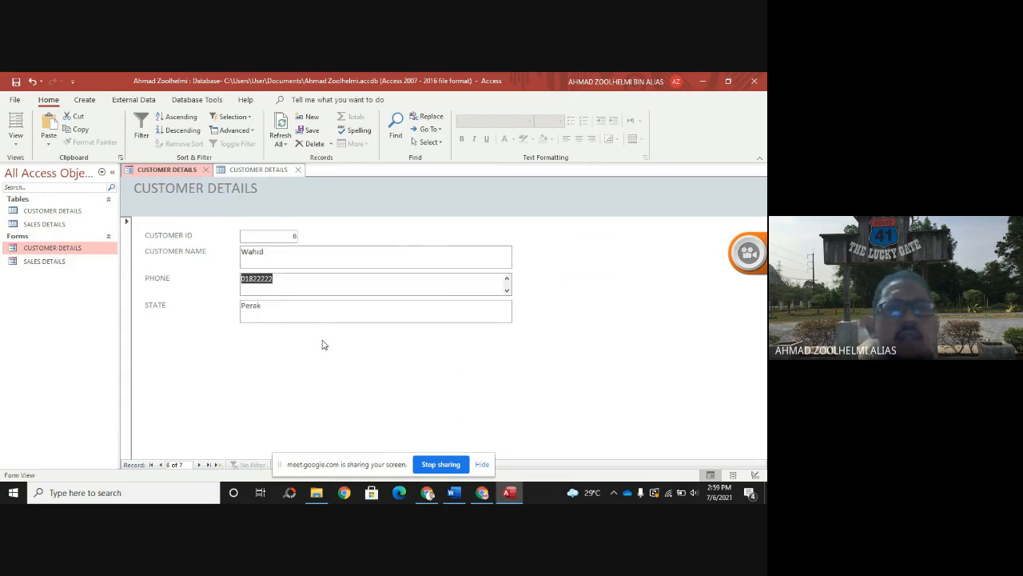
key("Up")
key("Up")
key("Up")
key("Up")
key("Up")
key("Up")
key("Up")
key("Up")
key("Up")
key("Up")
key("Up")
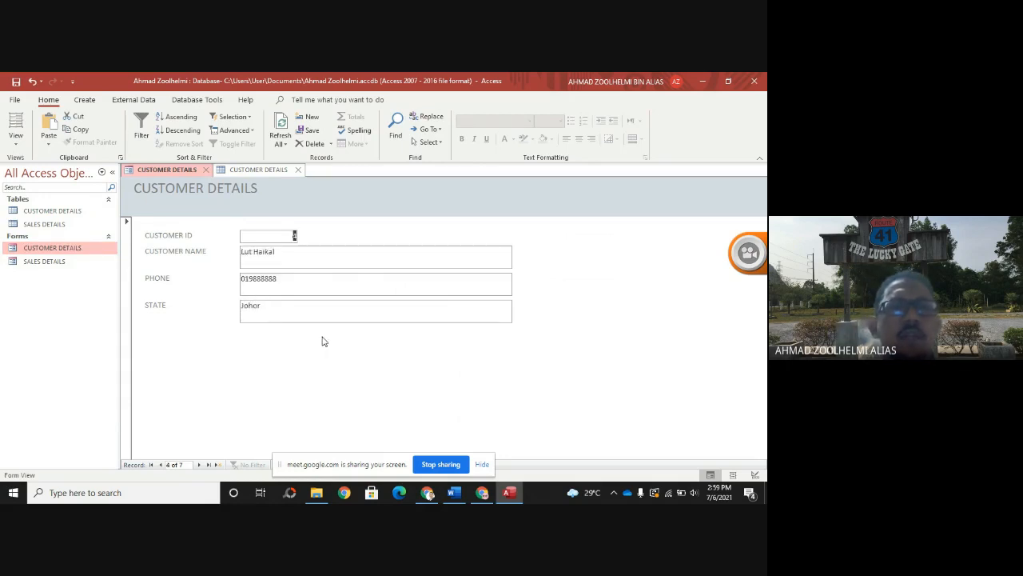
key("Up")
key("Up")
key("Up")
key("Up")
key("Up")
key("Up")
key("Up")
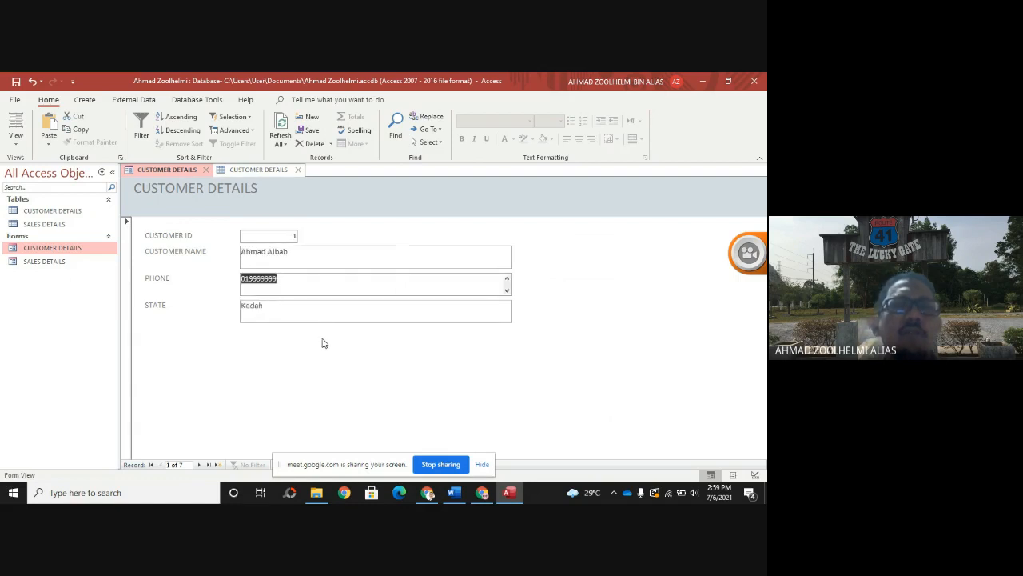
key("Up")
key("Down")
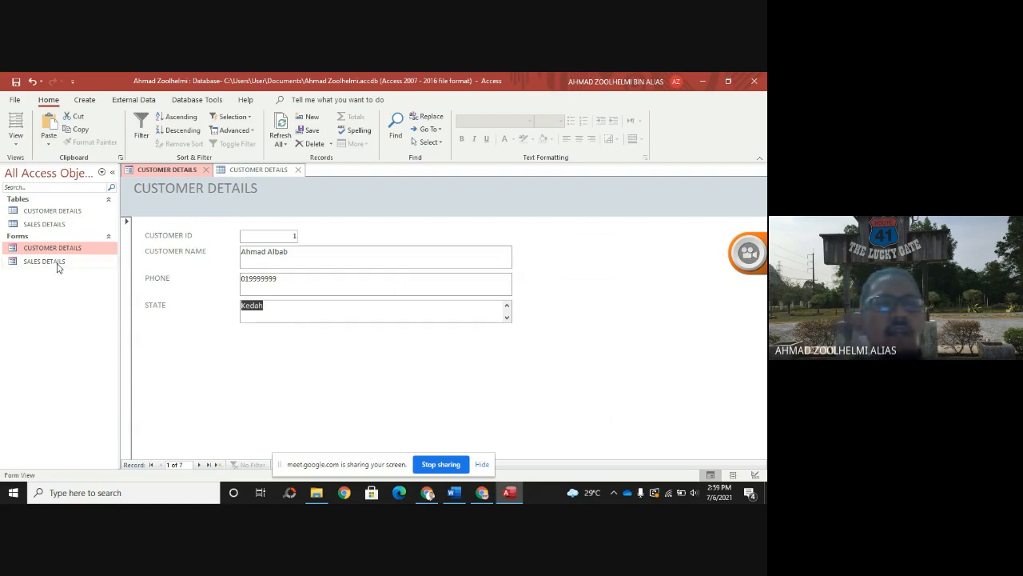
- Close the CUSTOMER DETAILS table and form, and reopen the CUSTOMER DETAILS table to examine its records and blank new row
left_click(297, 171)
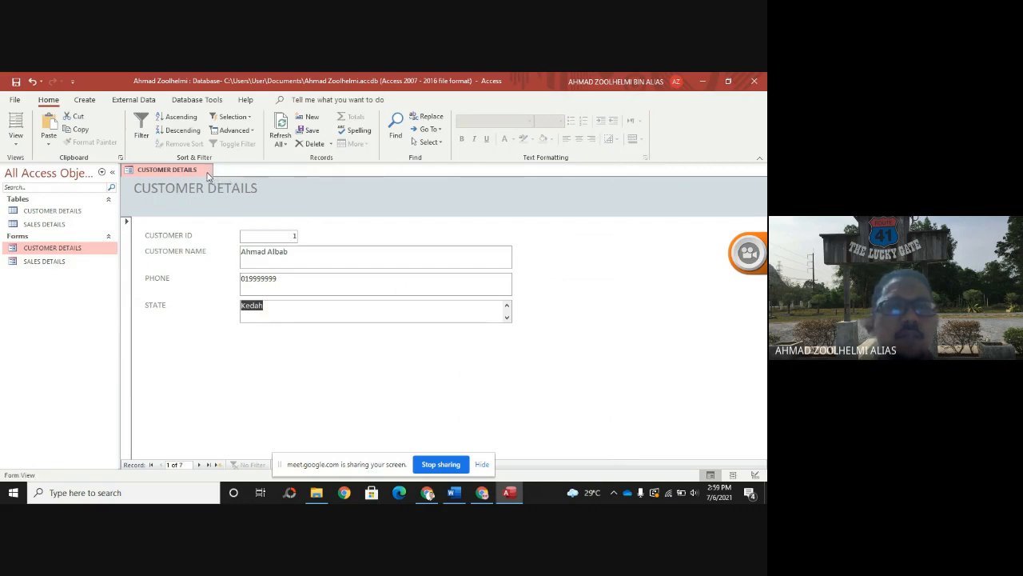
left_click(207, 171)
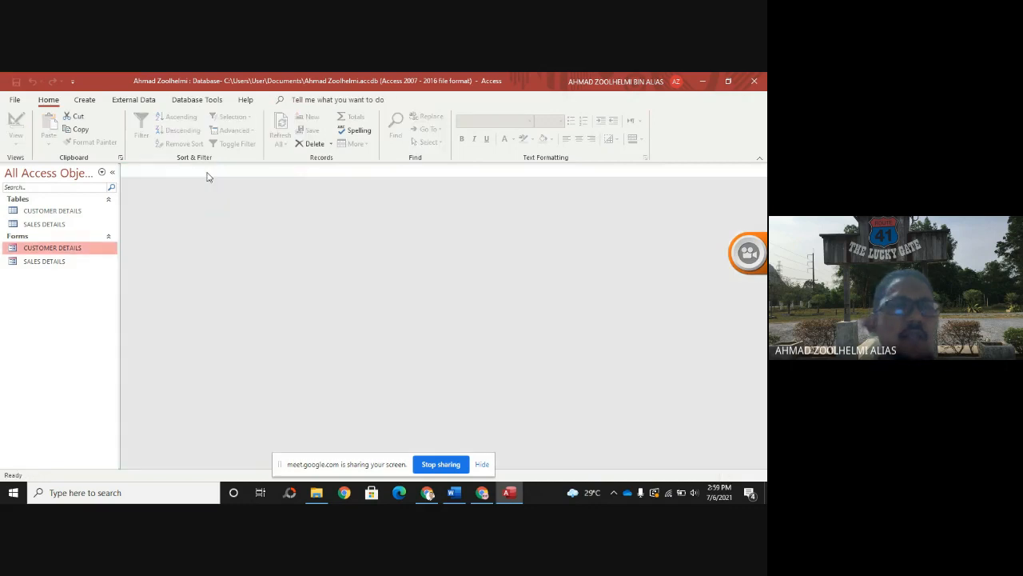
left_click(50, 213)
double_click(50, 213)
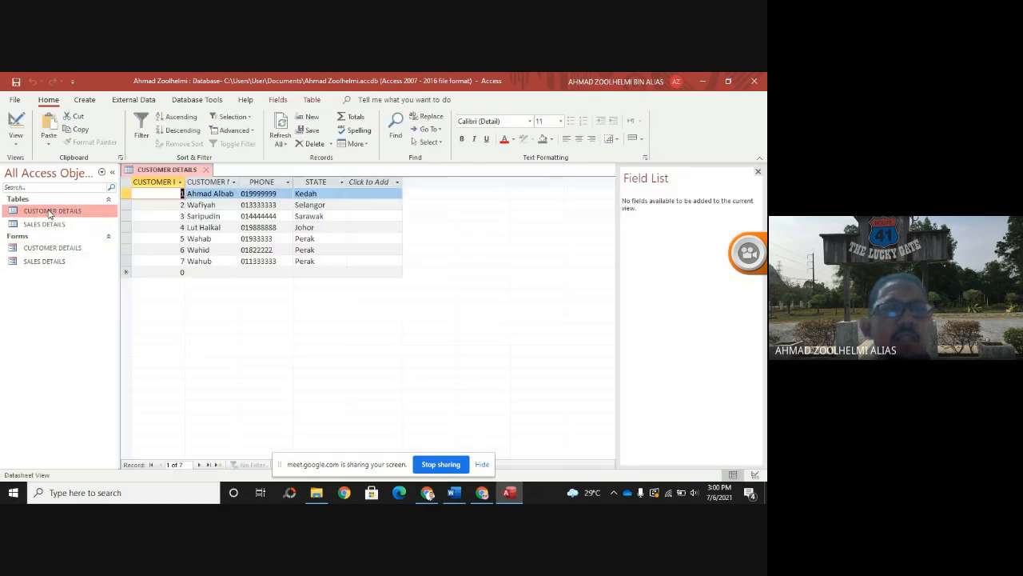
left_click(183, 273)
left_click(211, 275)
left_click(260, 275)
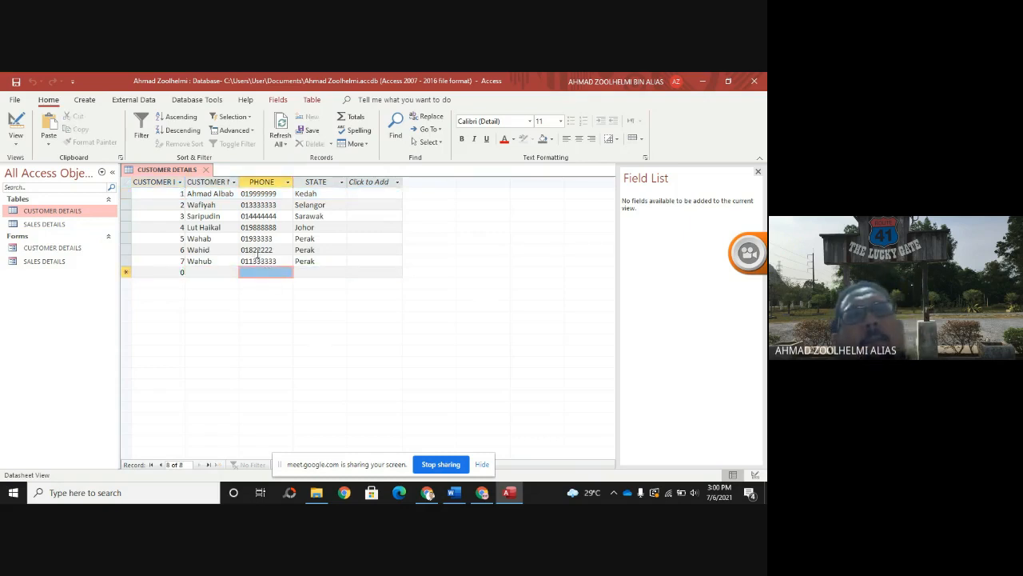
left_click(61, 253)
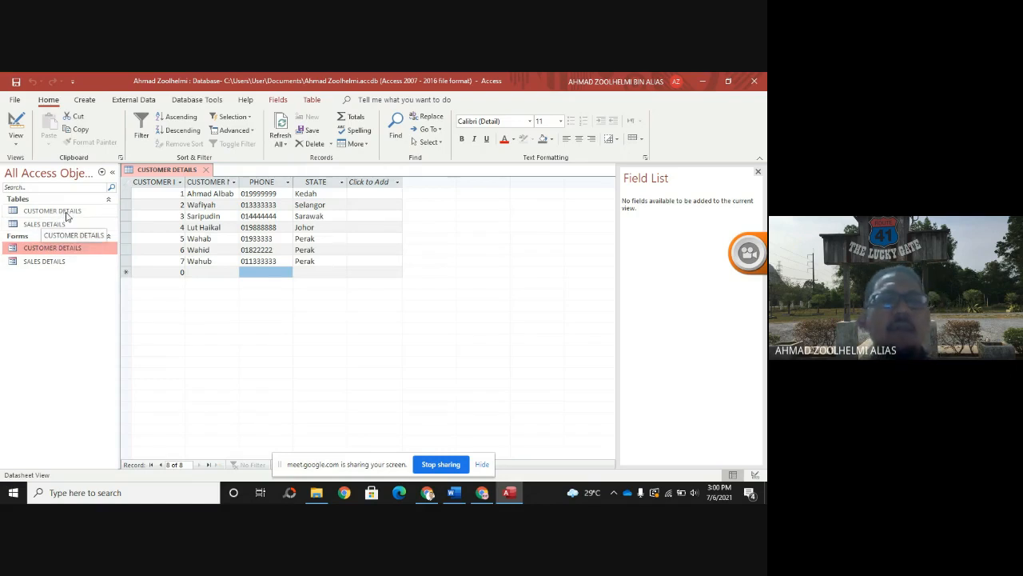
- Open the SALES DETAILS form and save a record with item number H01, customer ID 7, item name TV Cabinet and unit price 999
left_click(45, 266)
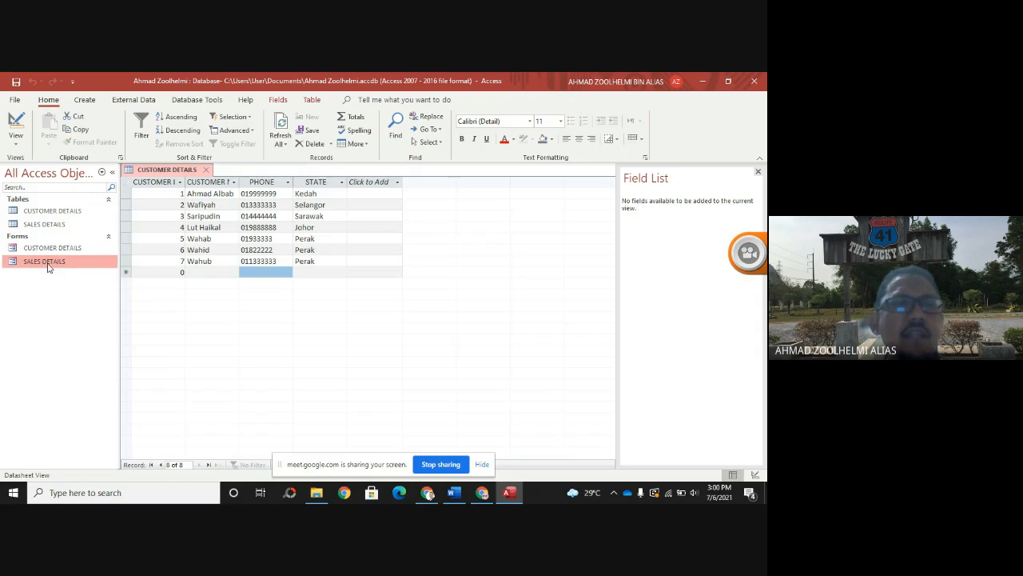
double_click(46, 265)
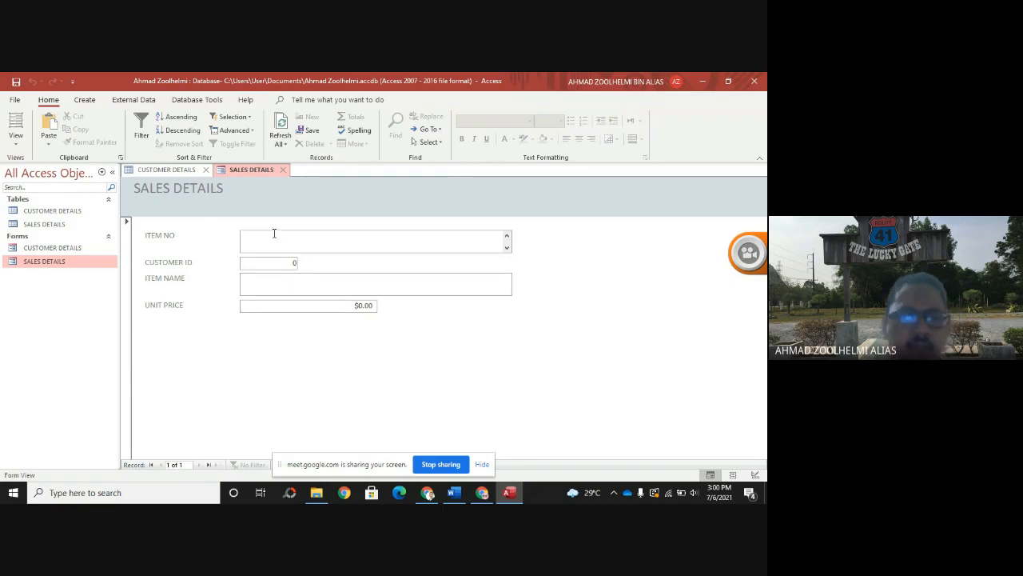
type("H01")
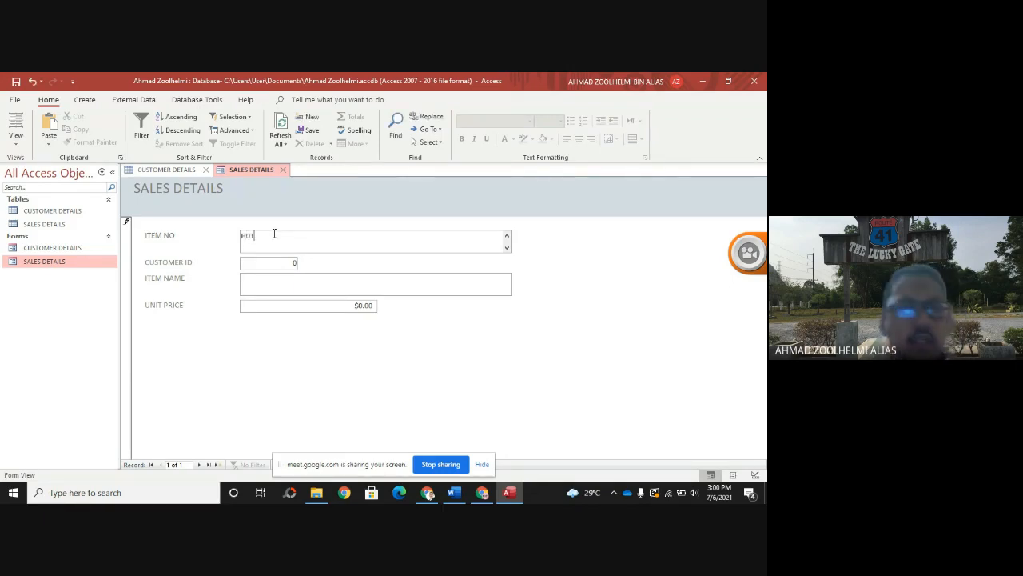
key("Tab")
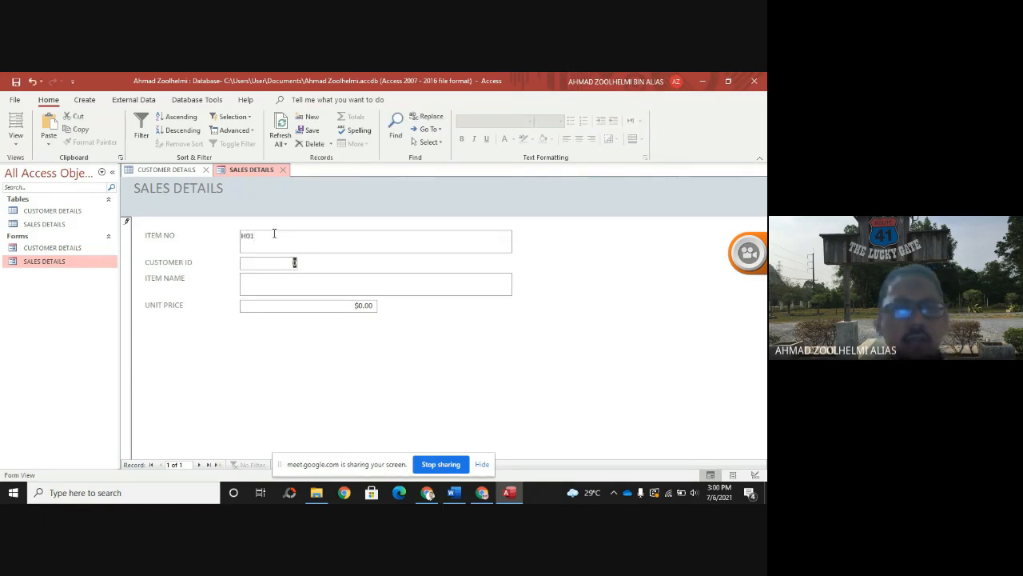
type("7")
key("Tab")
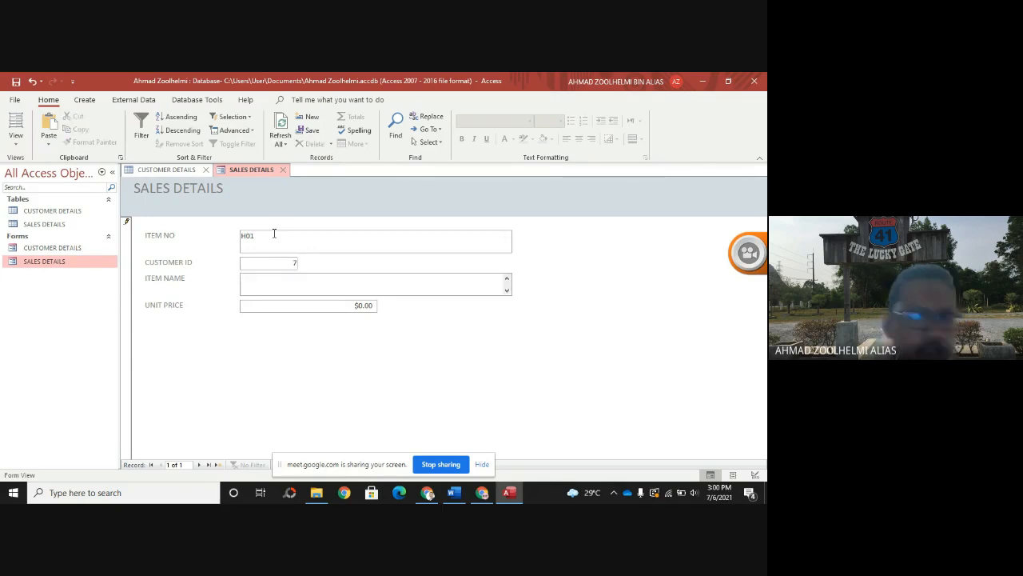
type("TV C")
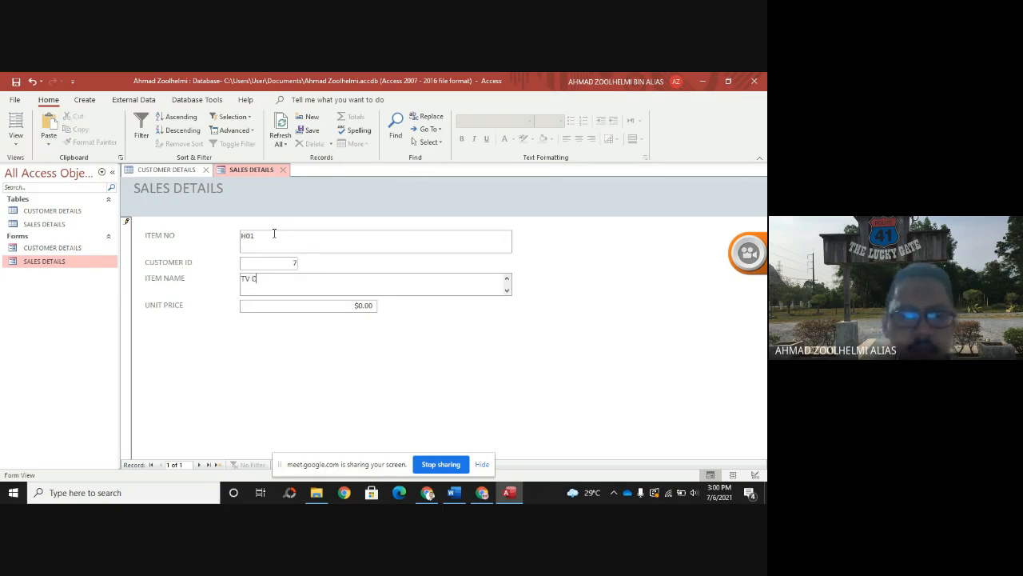
type("abinet")
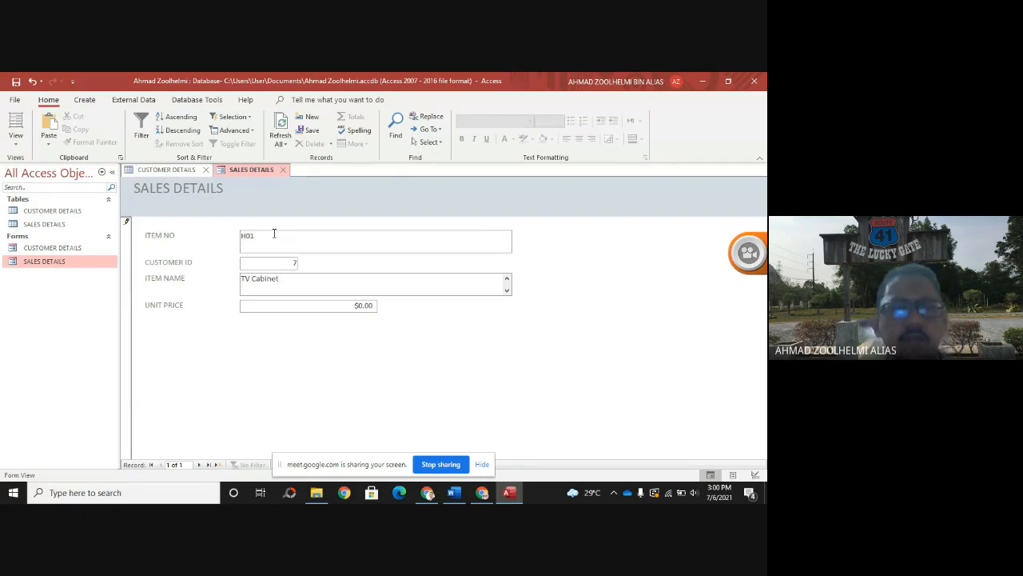
key("Tab")
type("999")
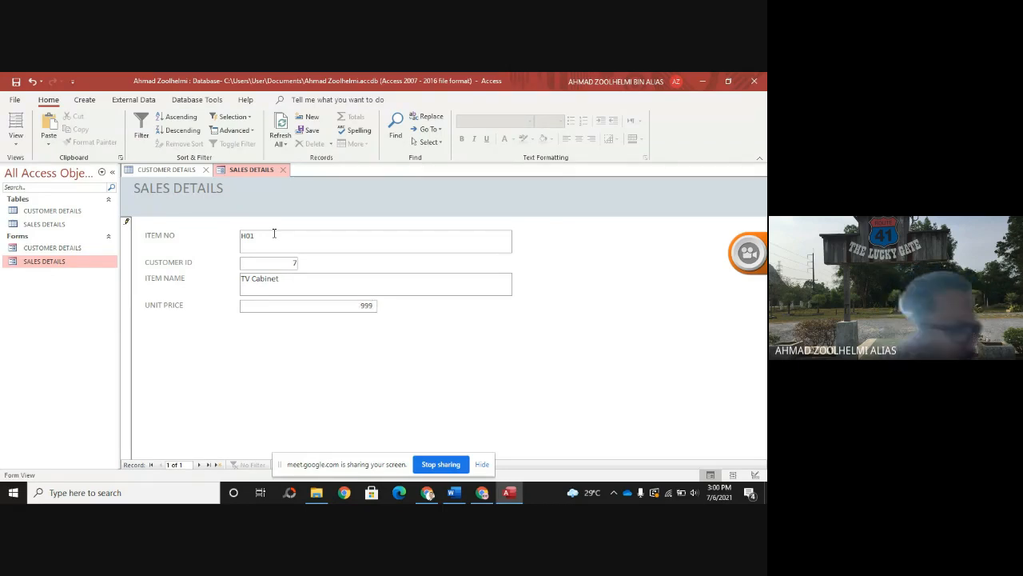
key("Tab")
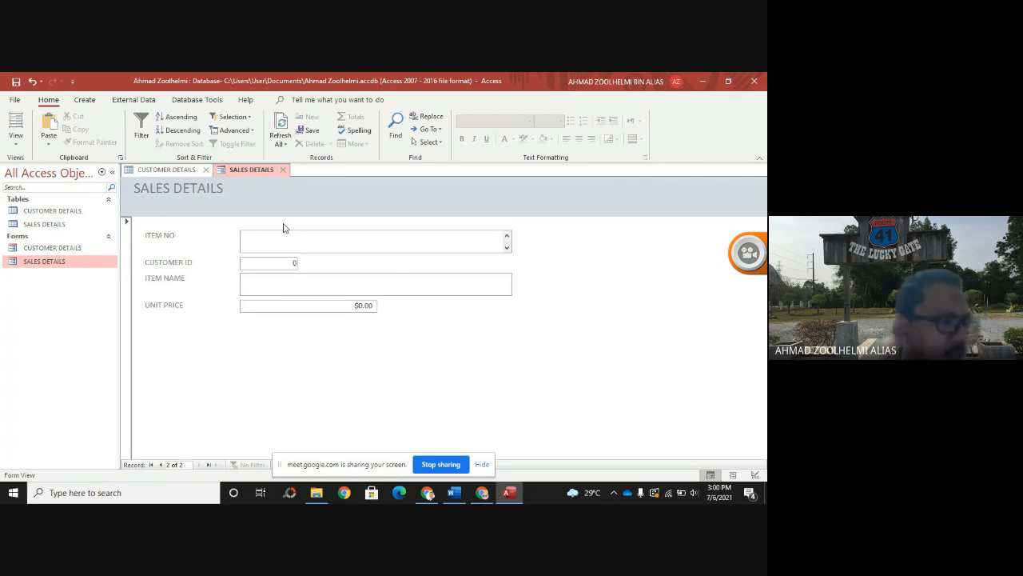
- Add and save a second sales record with item number H02, customer ID 1, item name Sofa Set and unit price 799
type("H02")
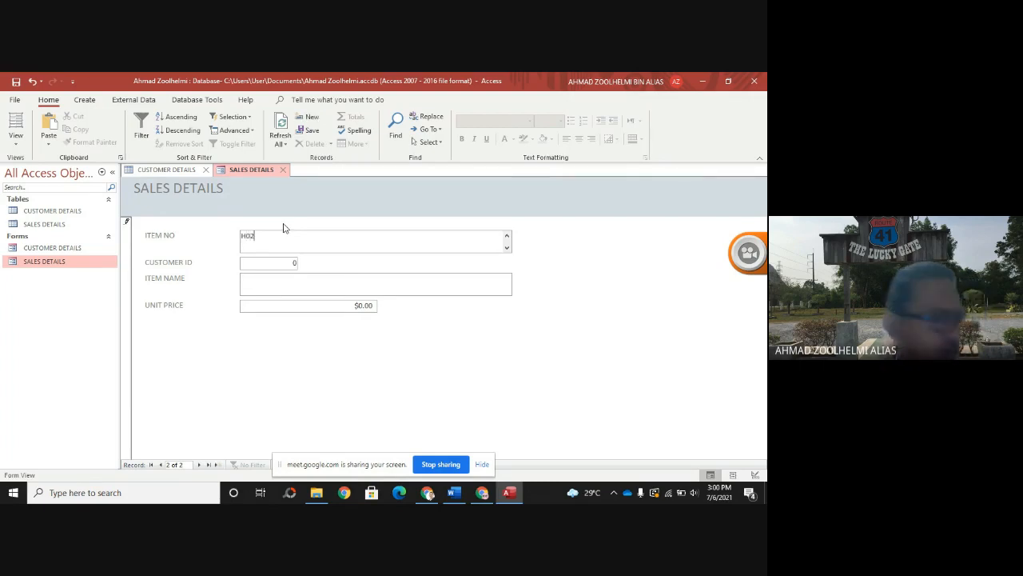
key("Tab")
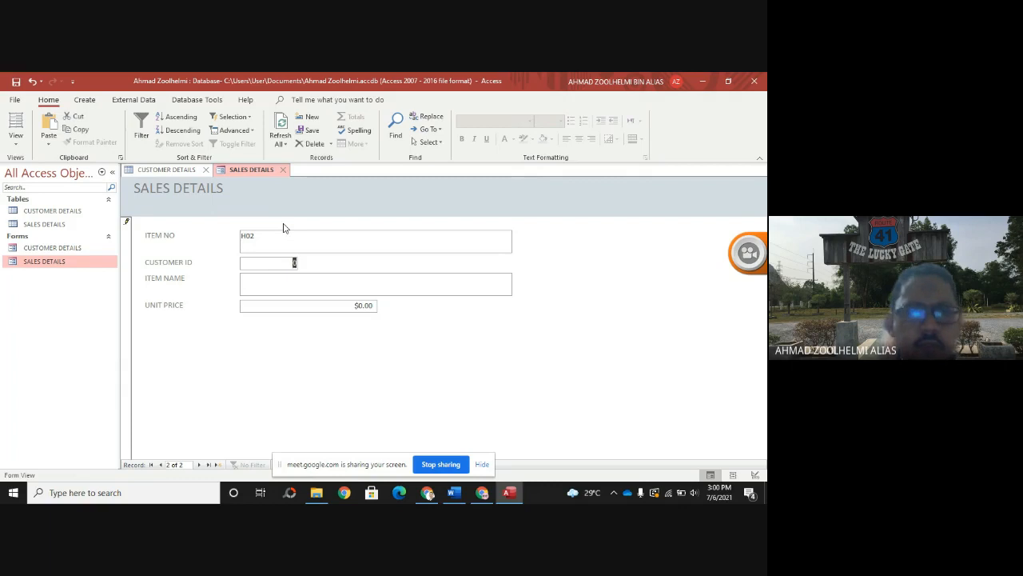
type("1")
key("Tab")
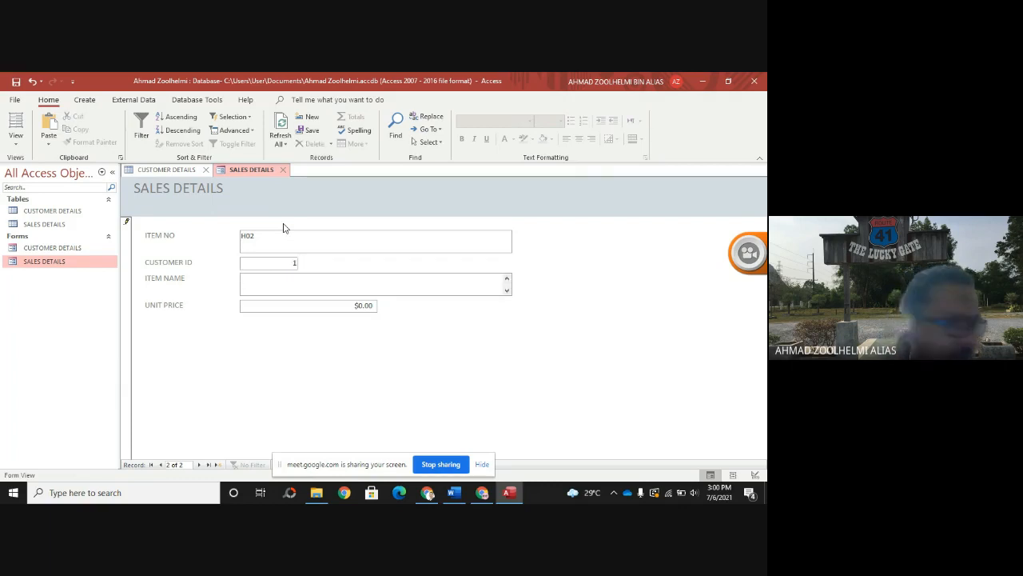
type("Sofa")
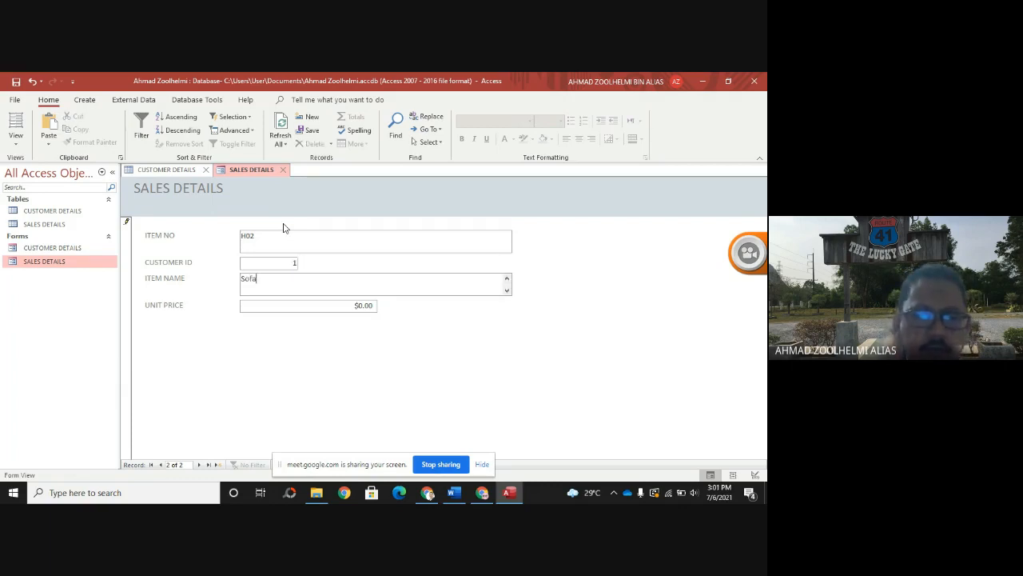
type(" Set")
key("Tab")
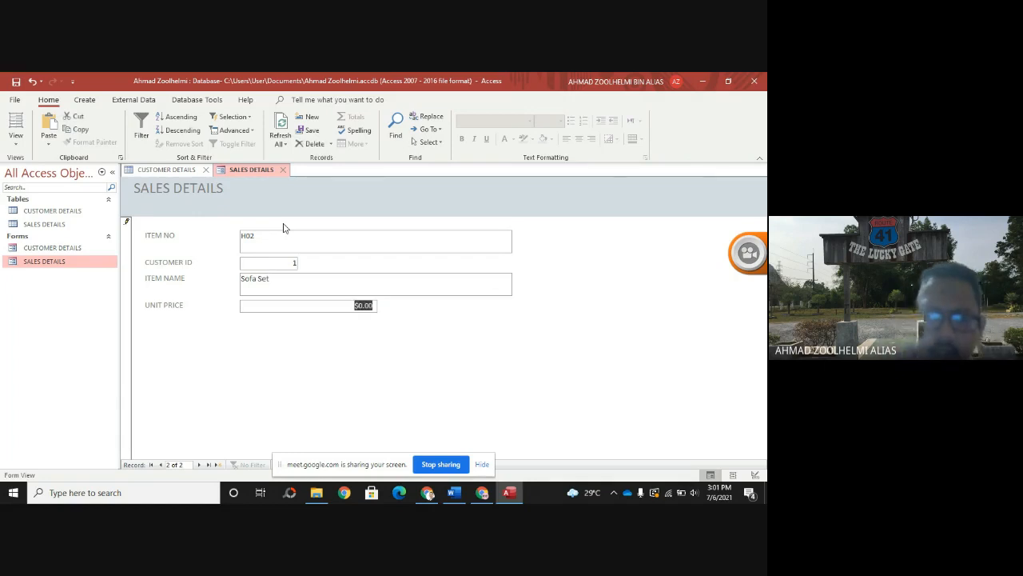
type("799")
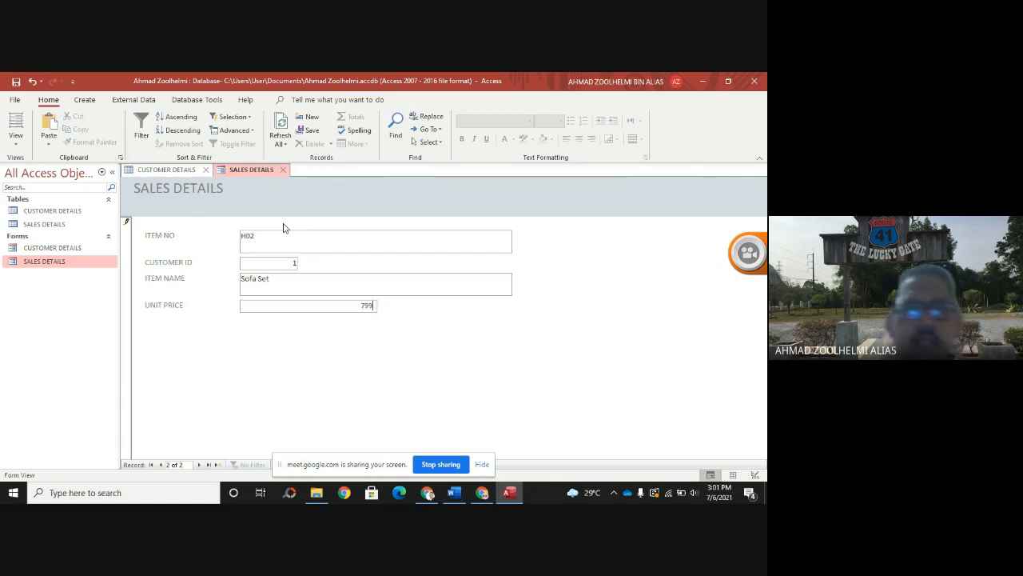
key("Tab")
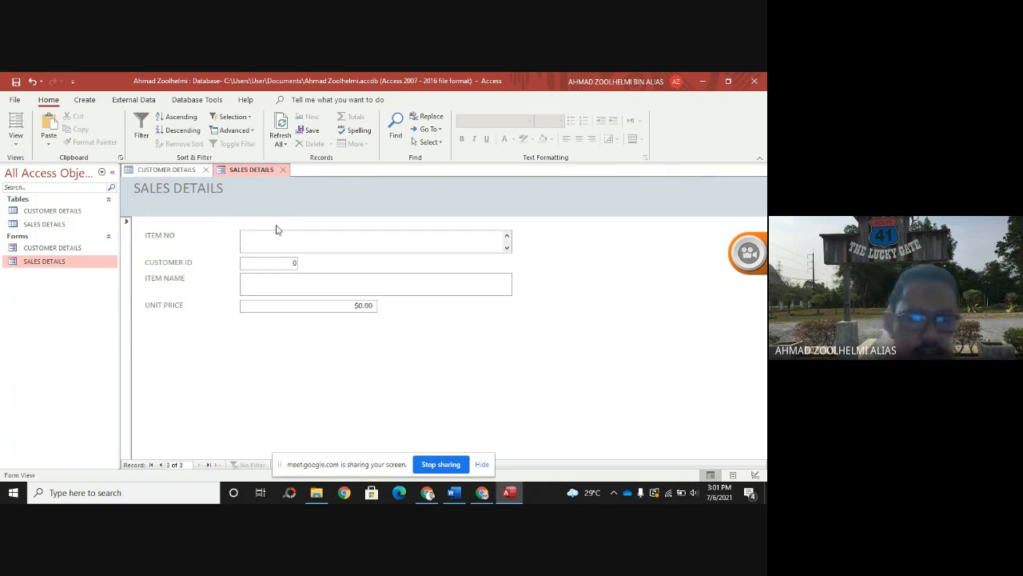
- Enter a third sales record with item number H03, customer ID 6, item name Coffee Table and unit price 399
type("H03")
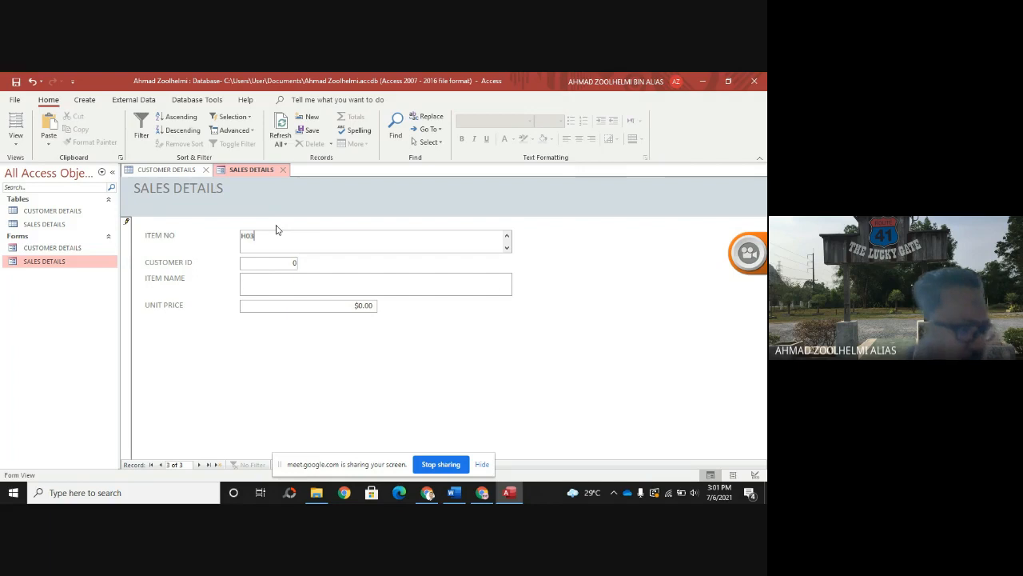
key("Tab")
type("6")
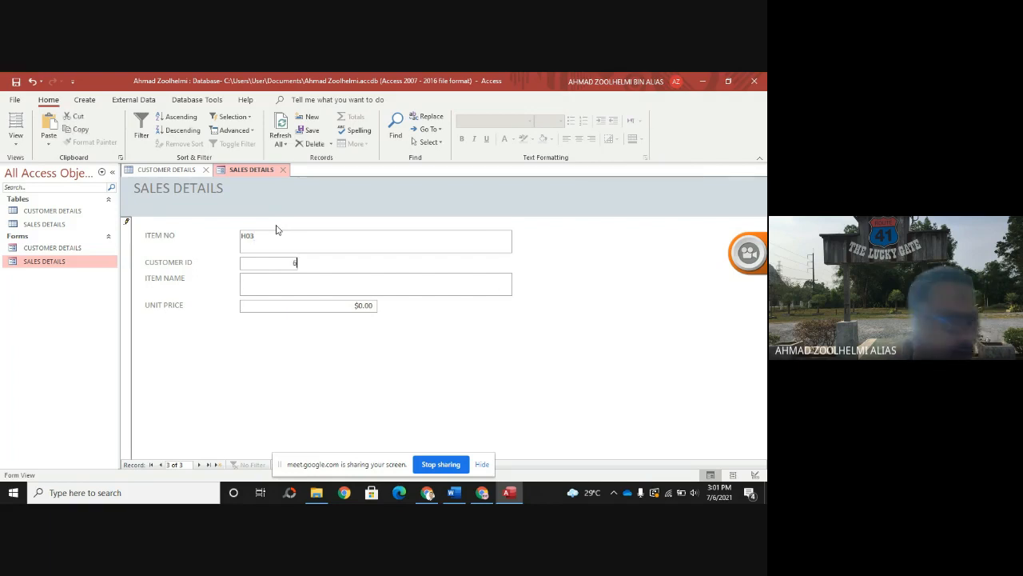
key("Tab")
type("C")
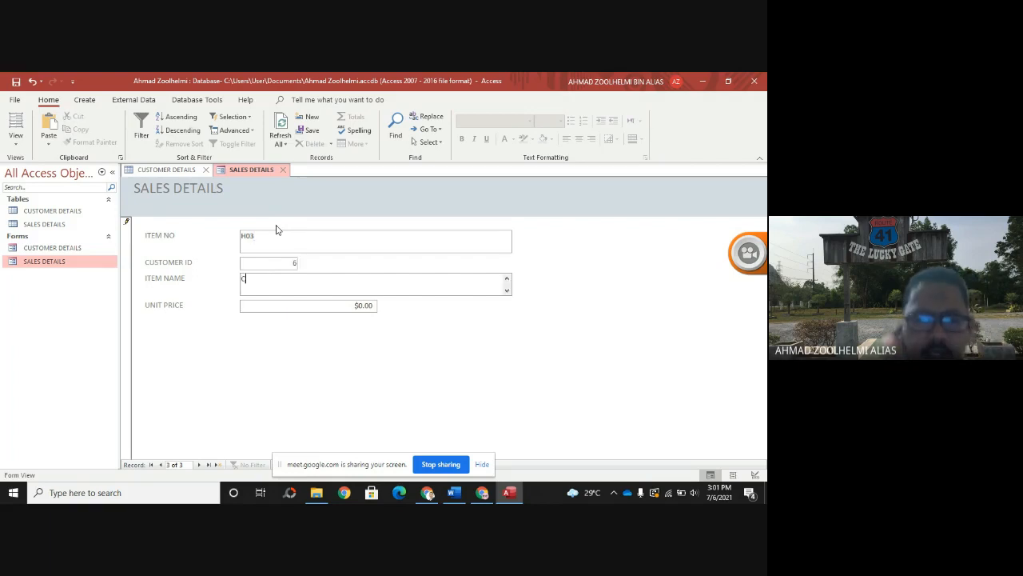
type("offee ")
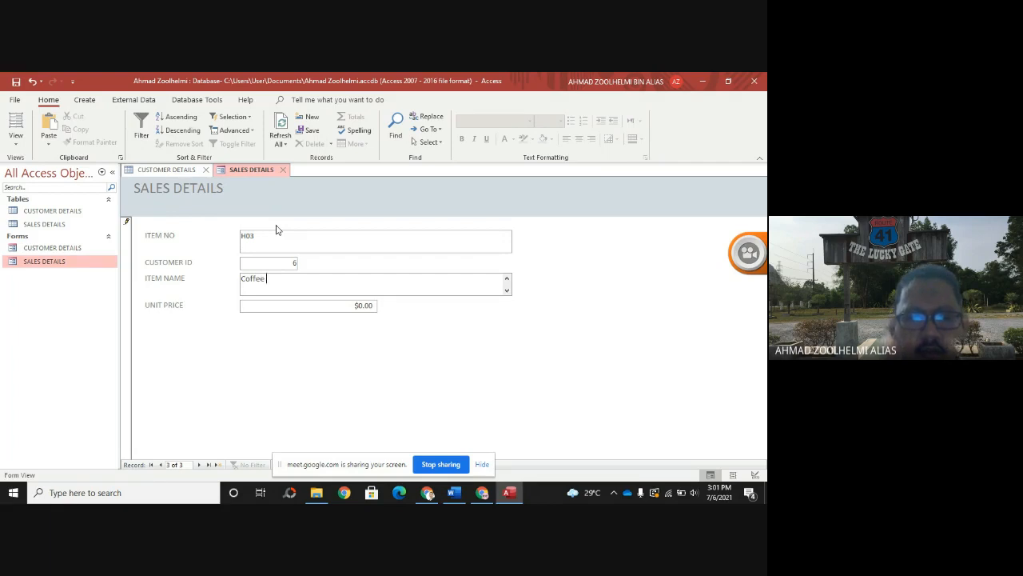
type("Table")
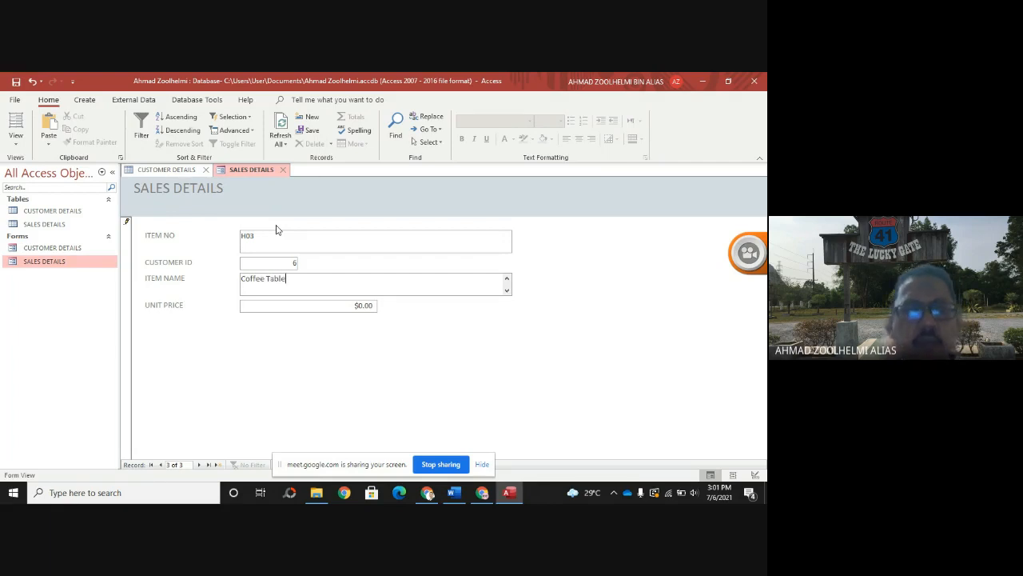
key("Tab")
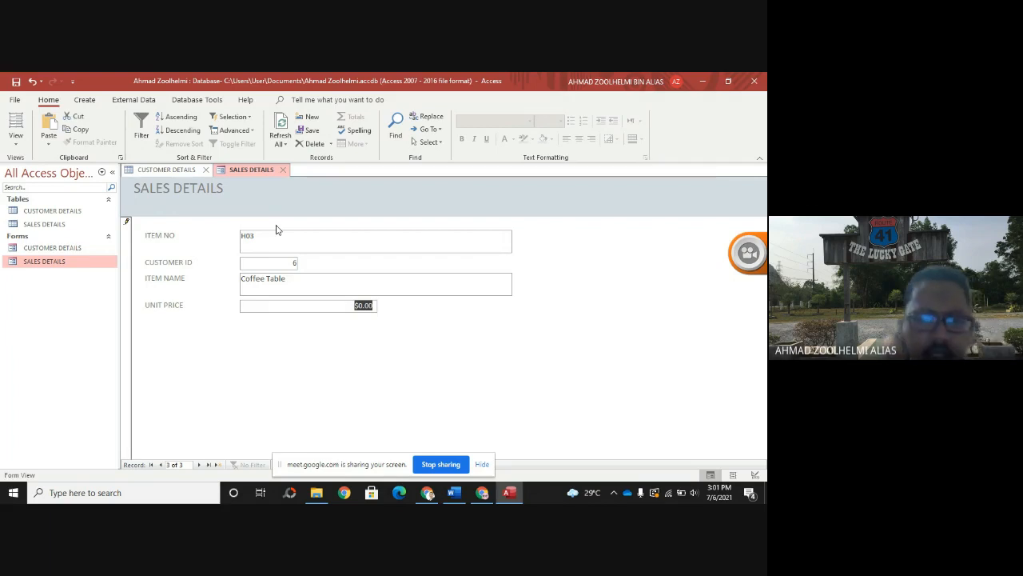
type("399")
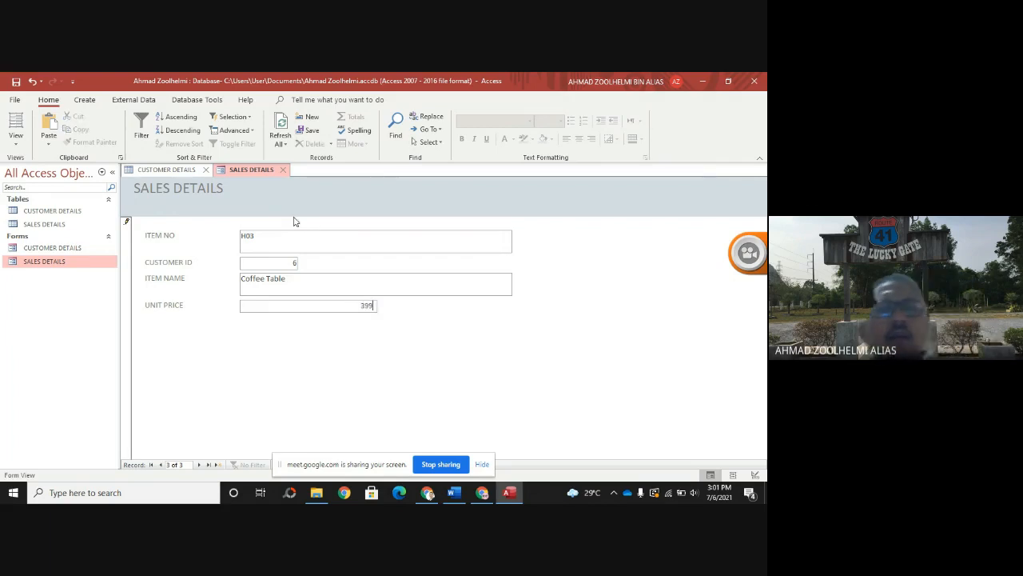
- Open the SALES DETAILS table in Datasheet View to check the sales records, and return to the SALES DETAILS form
double_click(35, 224)
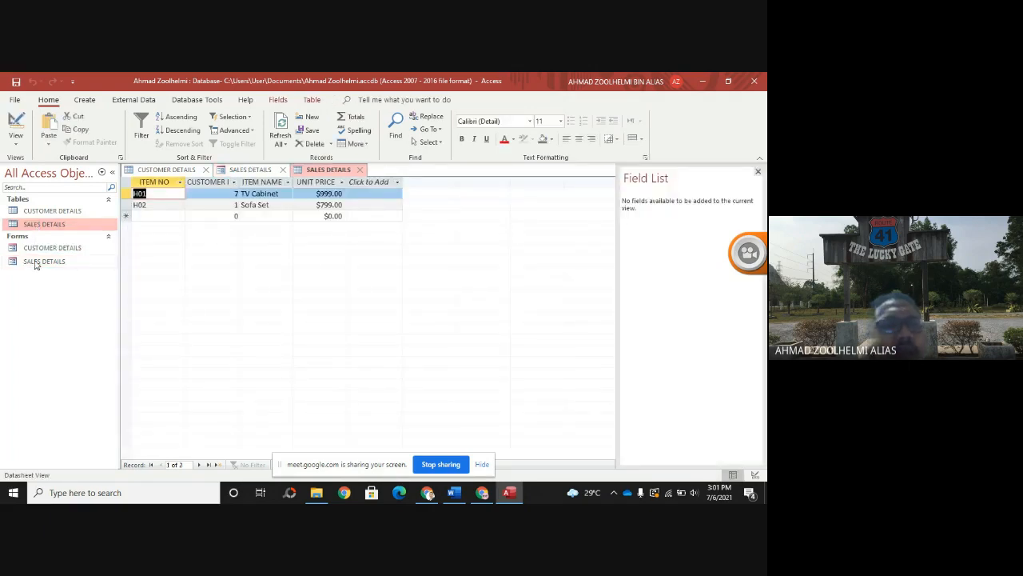
double_click(35, 261)
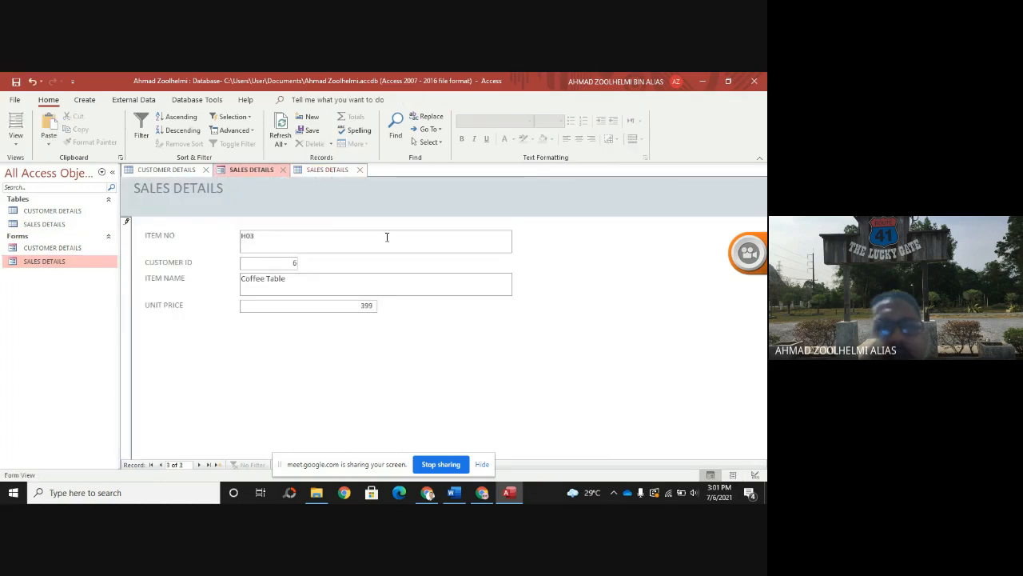
- Save the H03 sales record and refresh the SALES DETAILS table to check it
key("Tab")
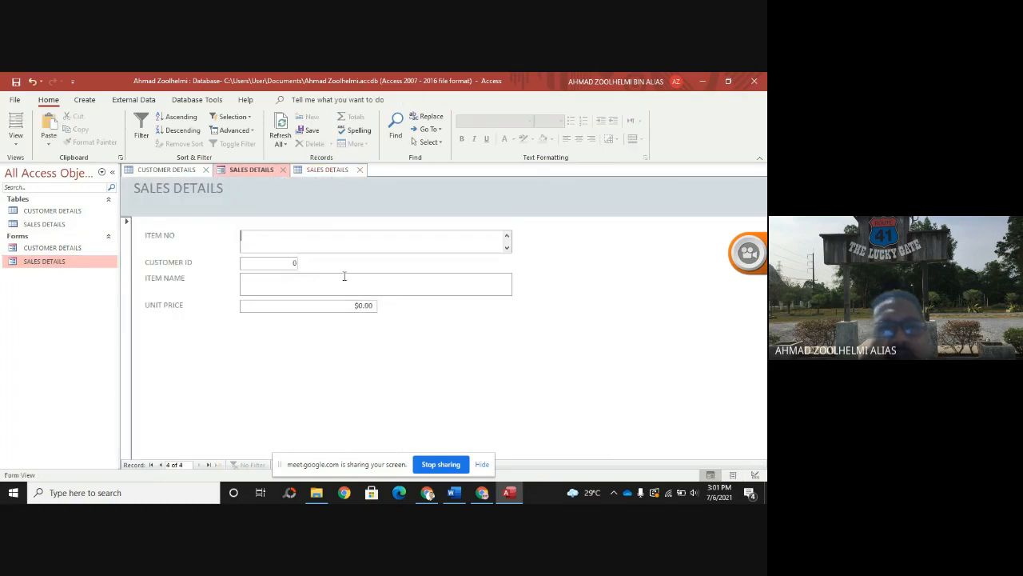
double_click(59, 225)
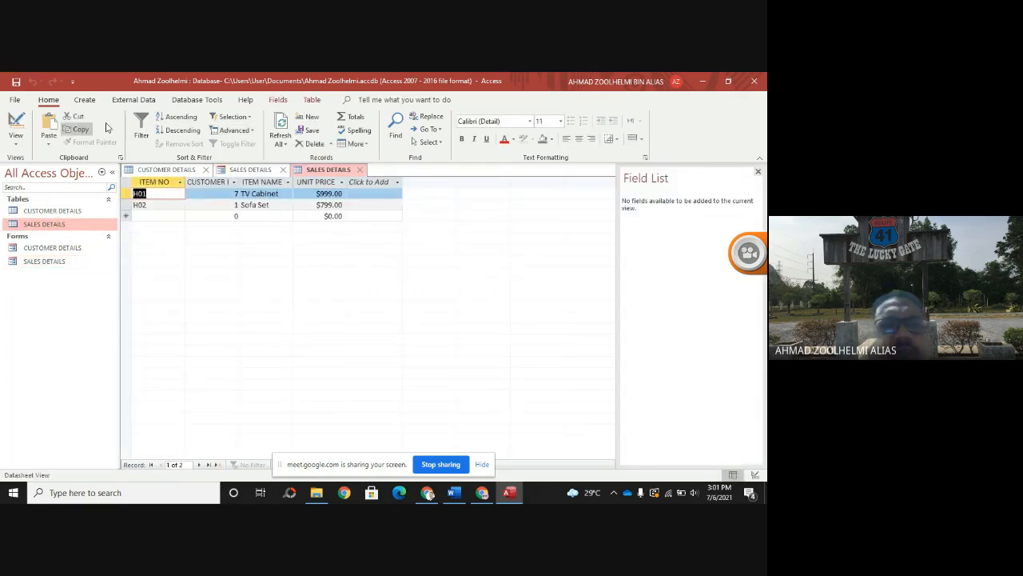
left_click(280, 124)
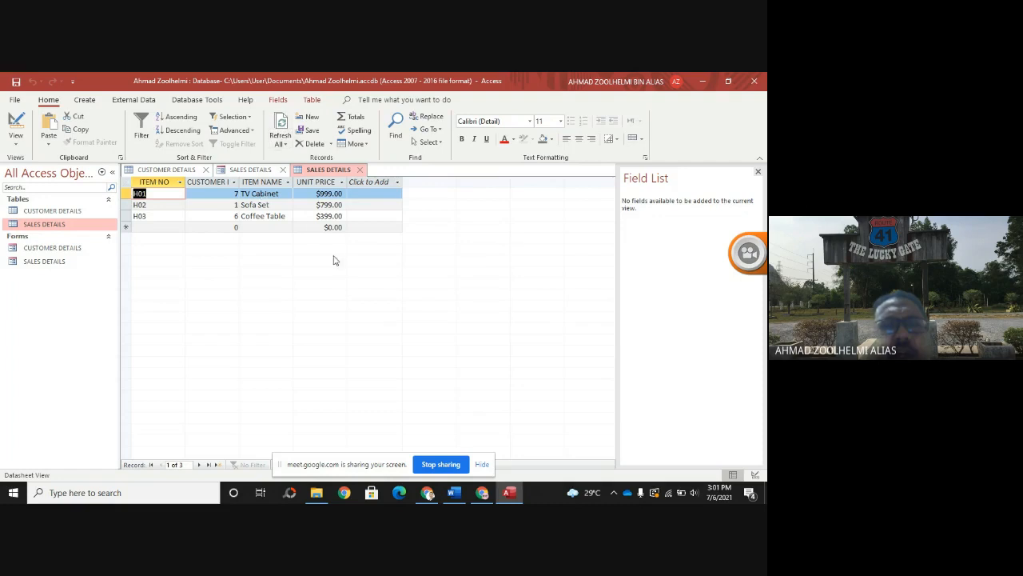
- Return to the SALES DETAILS form and save a record with item number S01, the customer's ID, item name Multipurpose Cabinet and unit price 1300
double_click(54, 263)
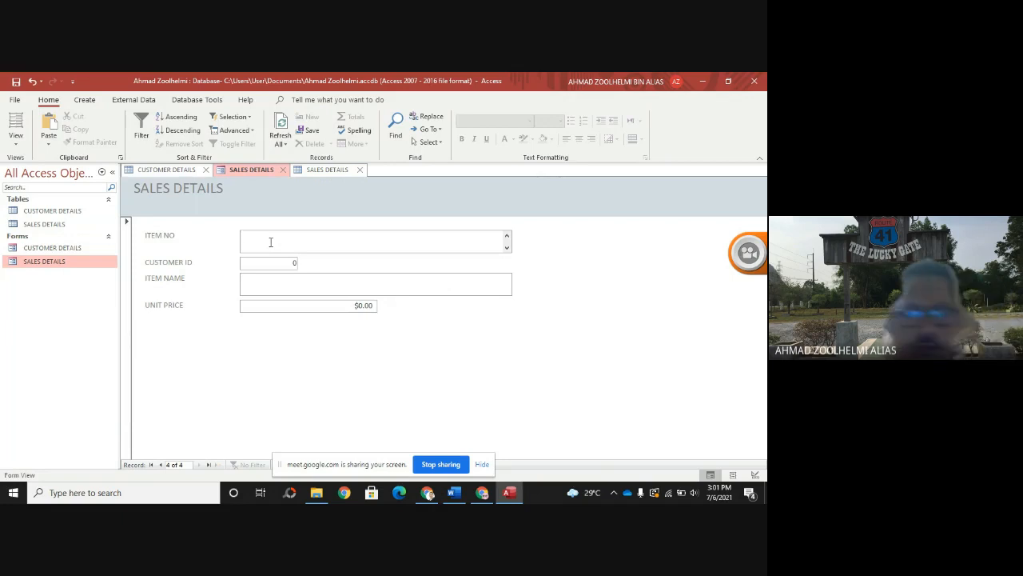
type("S01")
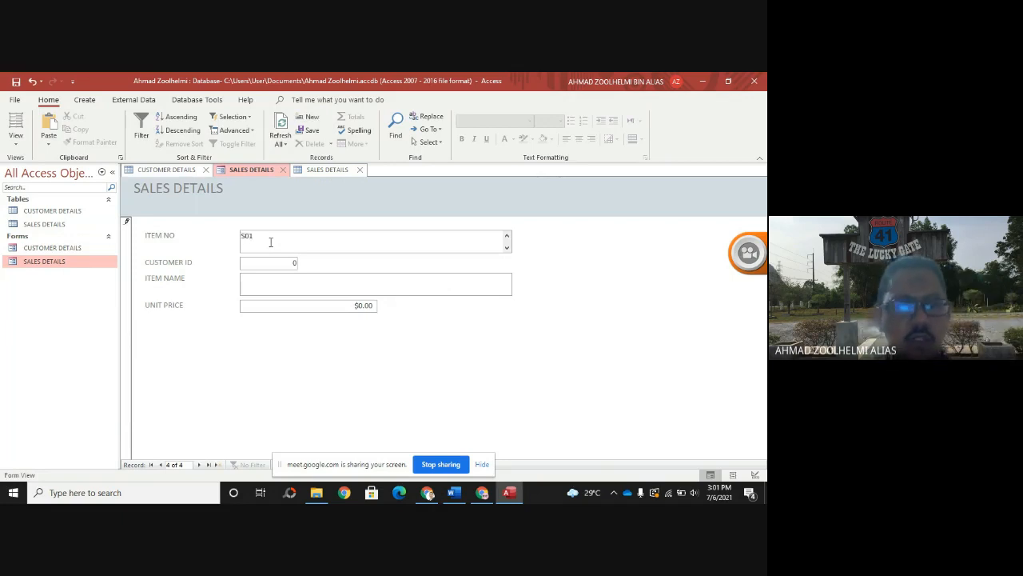
key("Tab")
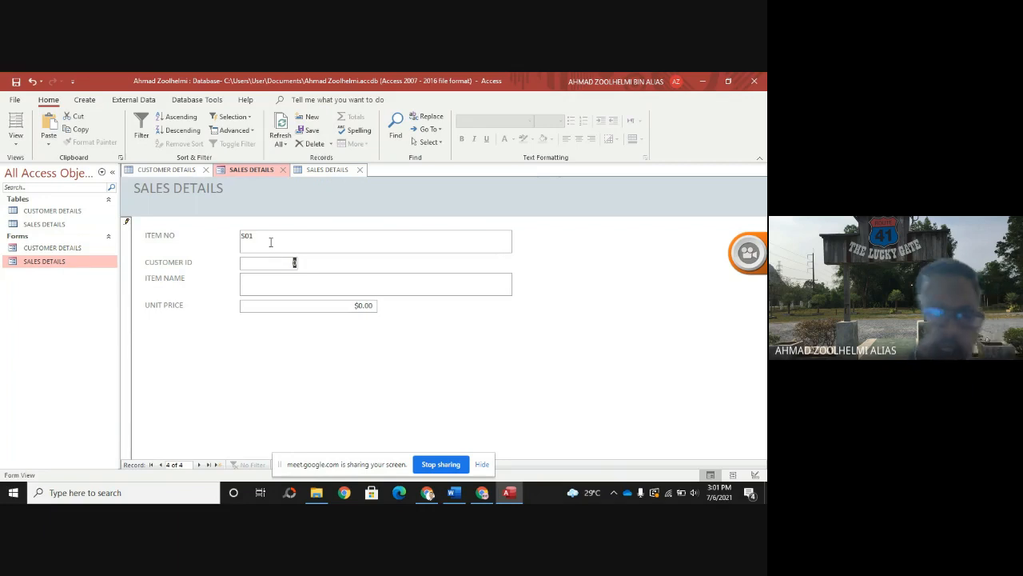
type("3")
key("Tab")
type("M")
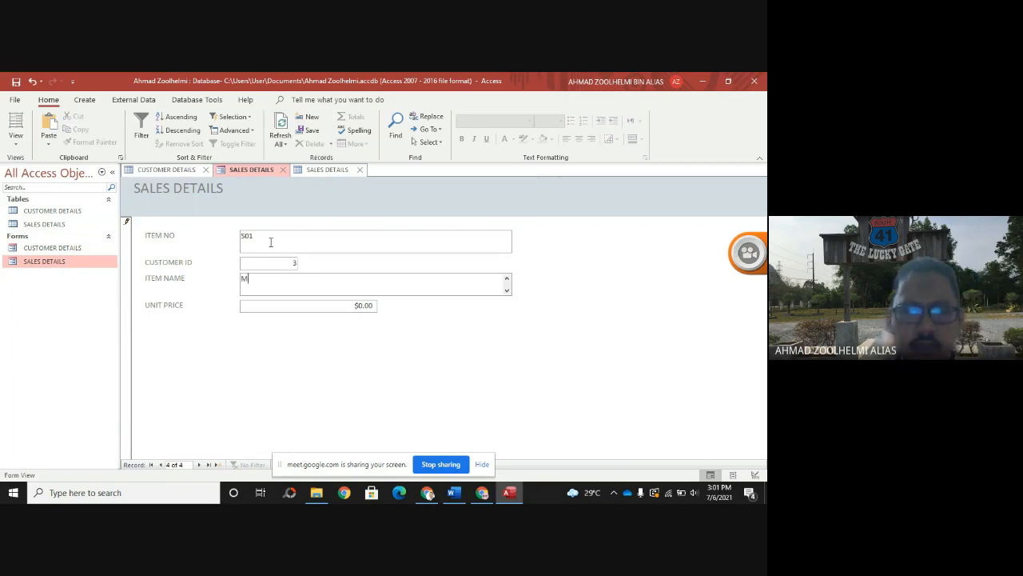
type("ultipurpose")
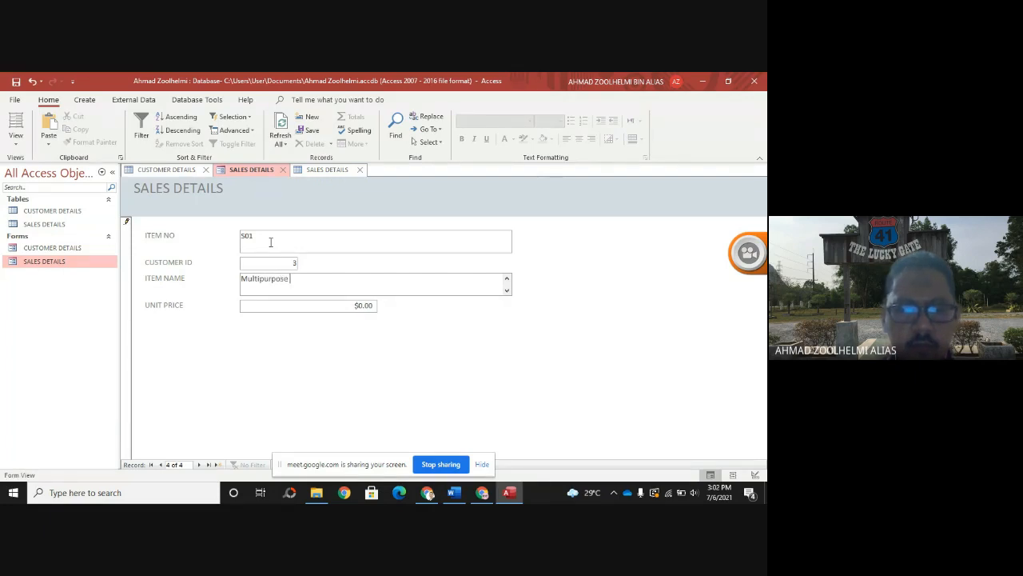
type(" Cabinet")
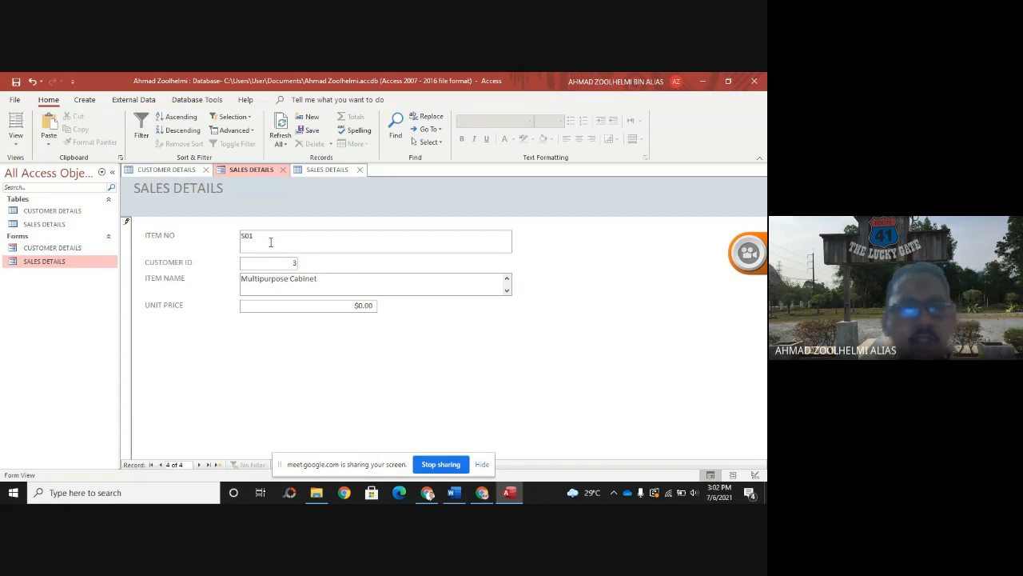
key("Tab")
type("1300")
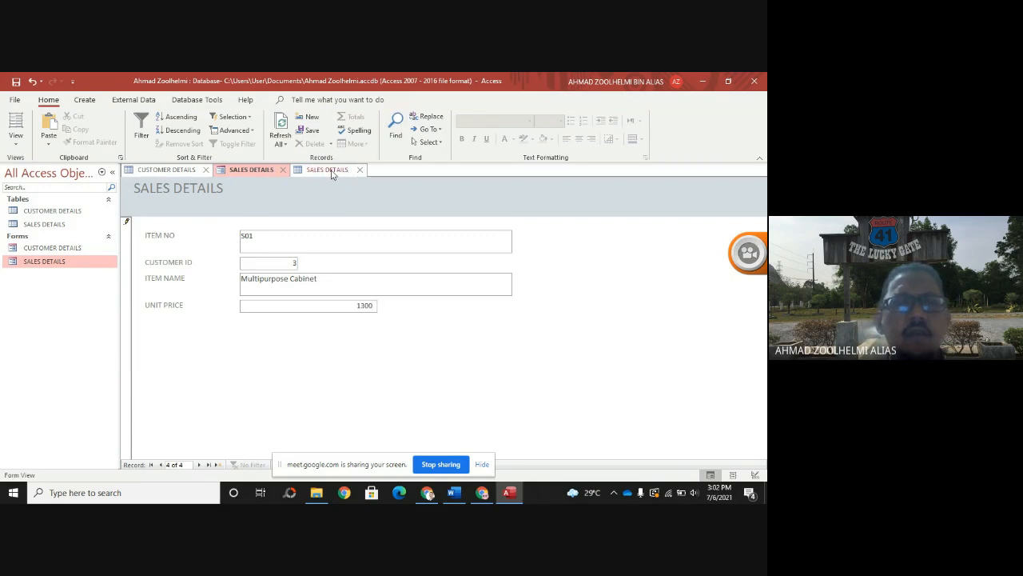
right_click(266, 170)
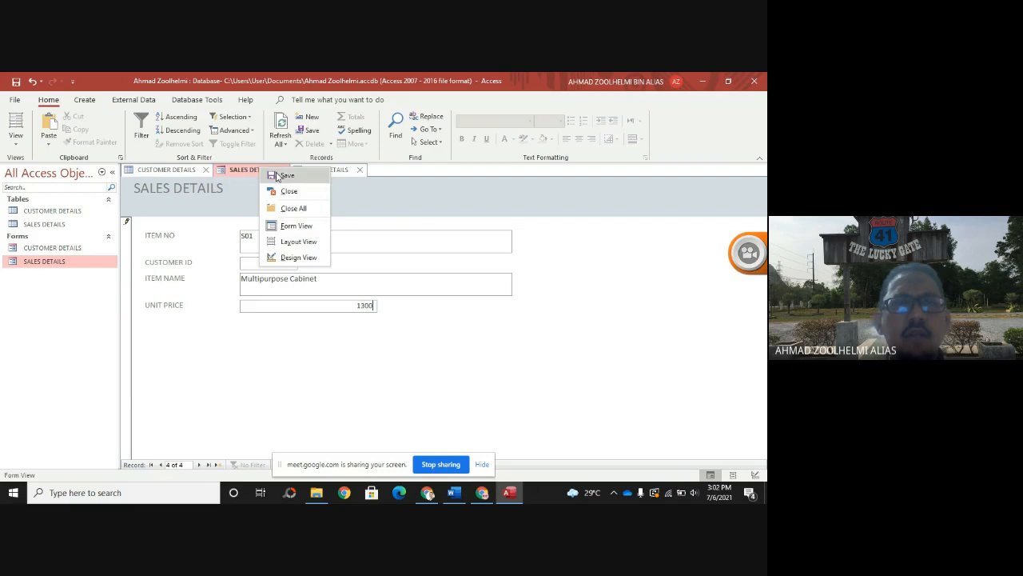
left_click(285, 175)
- Close the SALES DETAILS and CUSTOMER DETAILS tables, keeping the SALES DETAILS form open
left_click(356, 171)
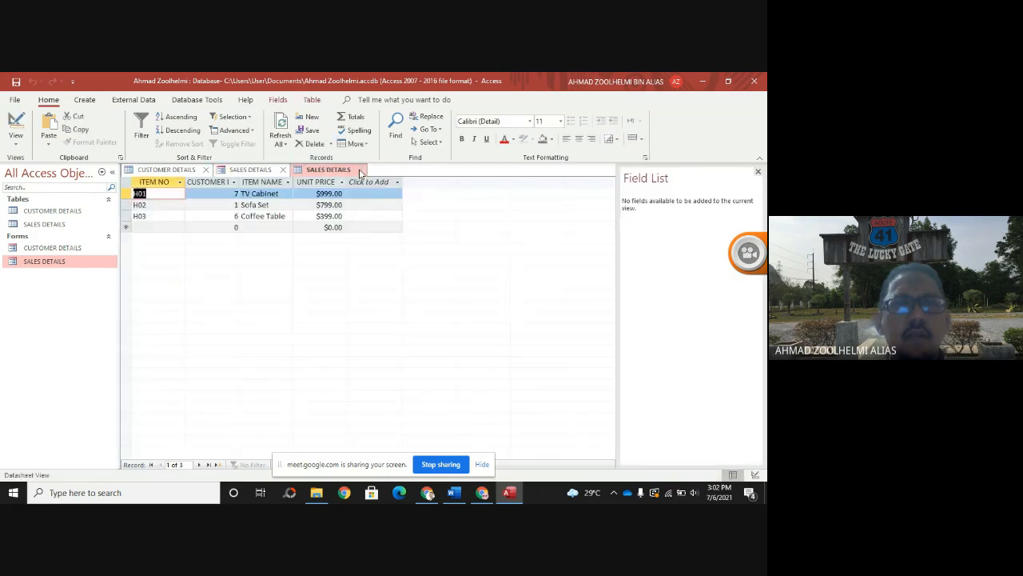
left_click(360, 171)
left_click(206, 172)
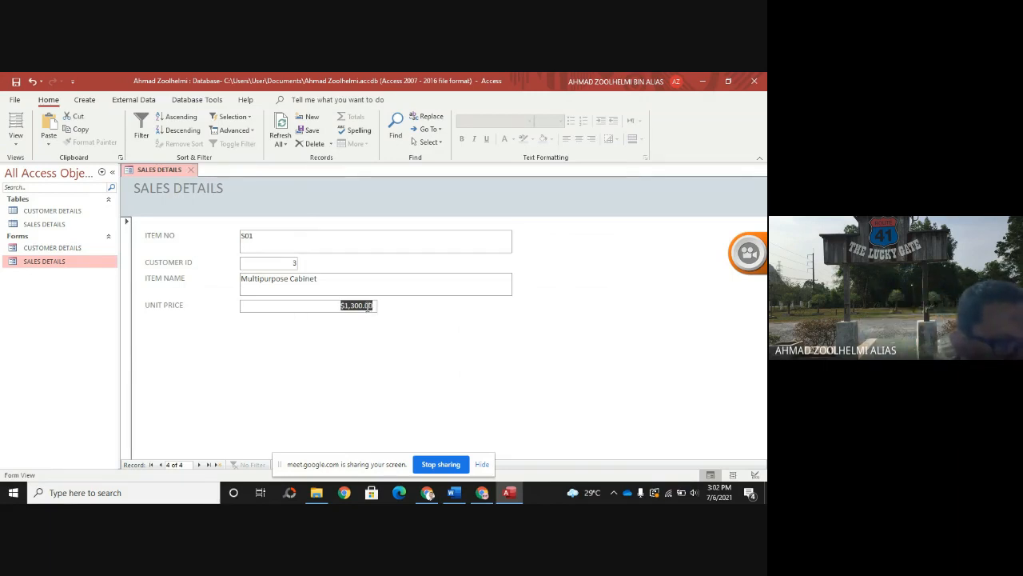
- Add and save a sales record with item number S02, the customer's ID, item name Bookcase and unit price 250
key("Tab")
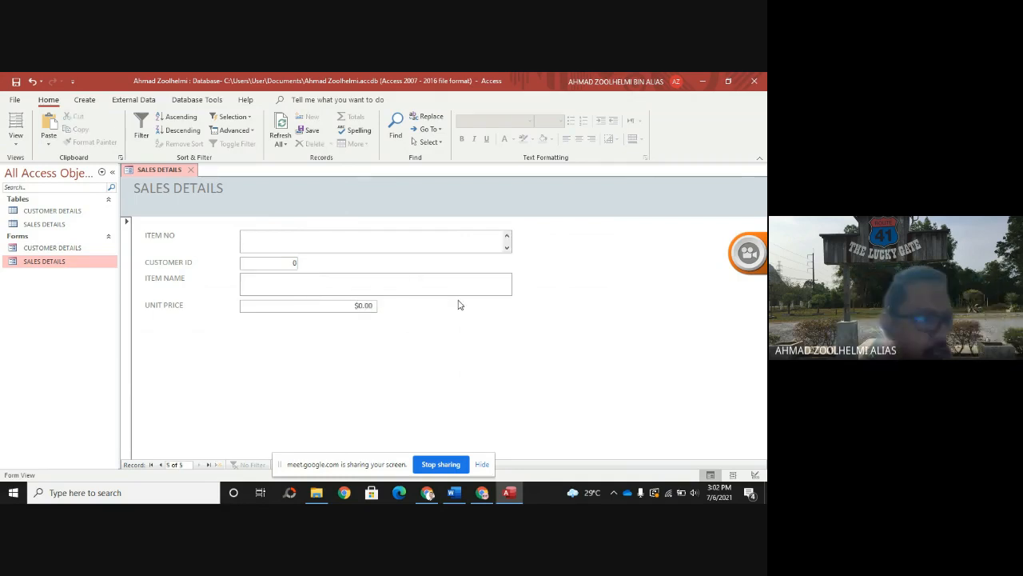
type("50")
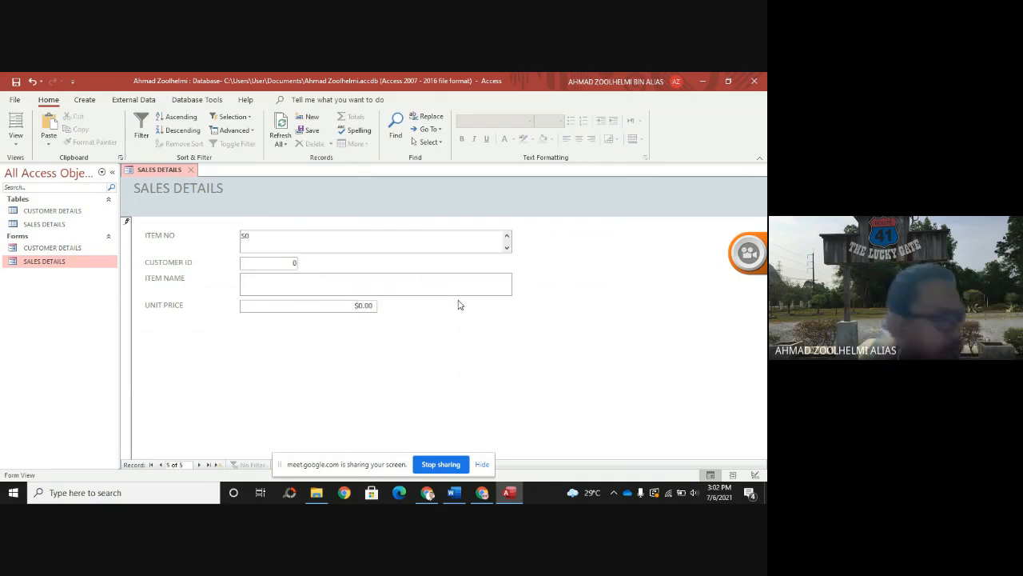
type("2")
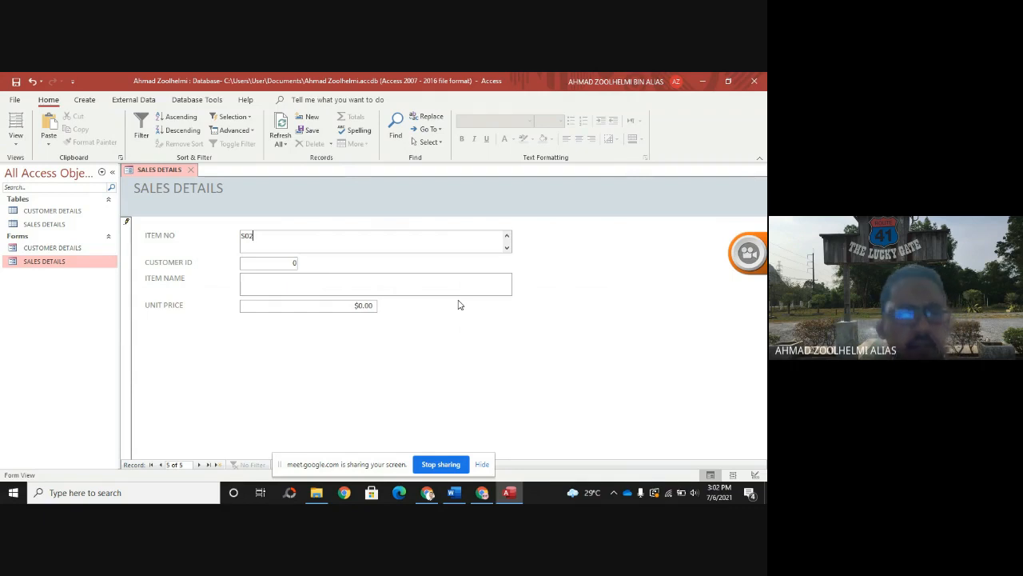
key("Tab")
type("4")
key("Tab")
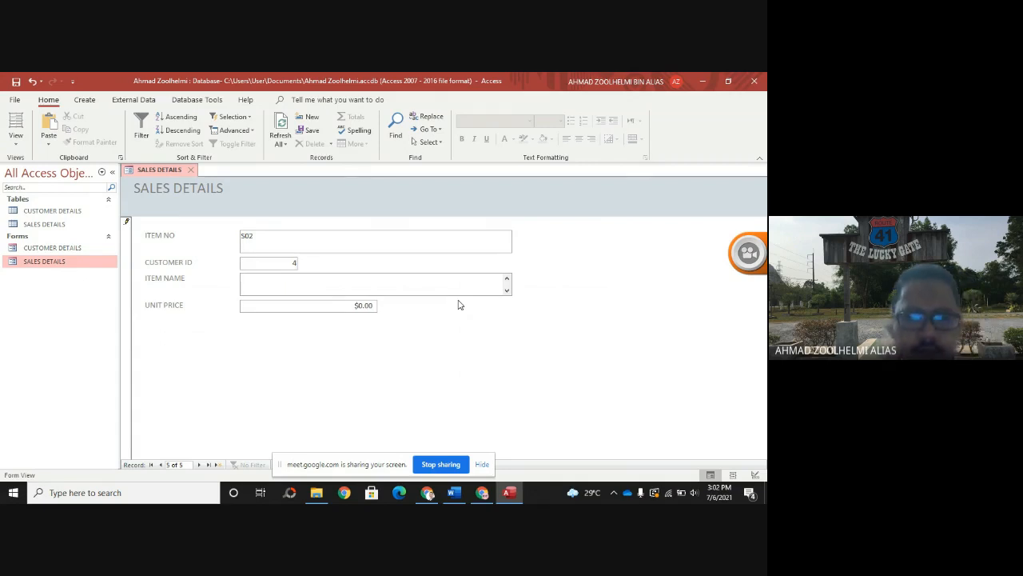
type("Bookcas")
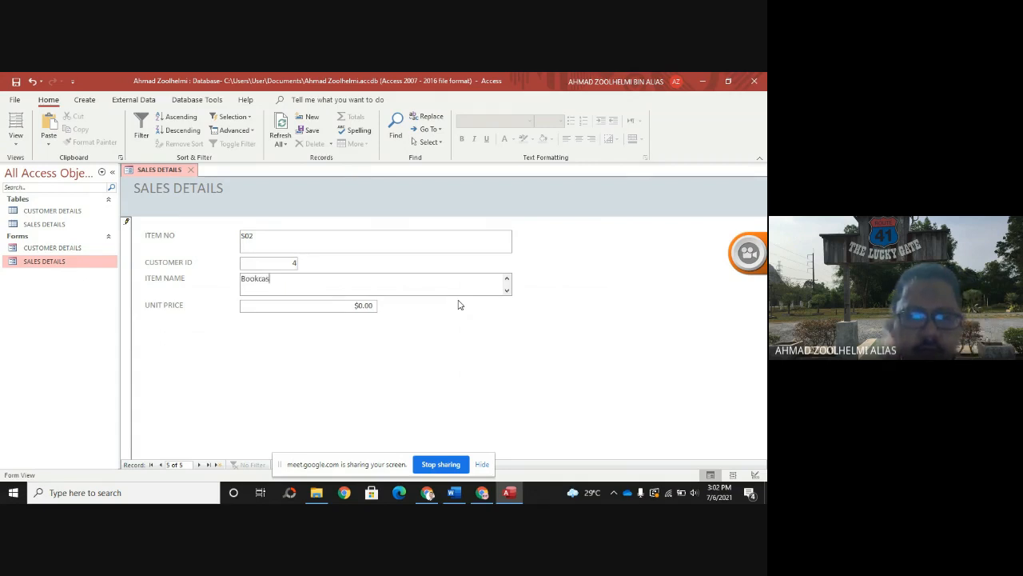
type("w")
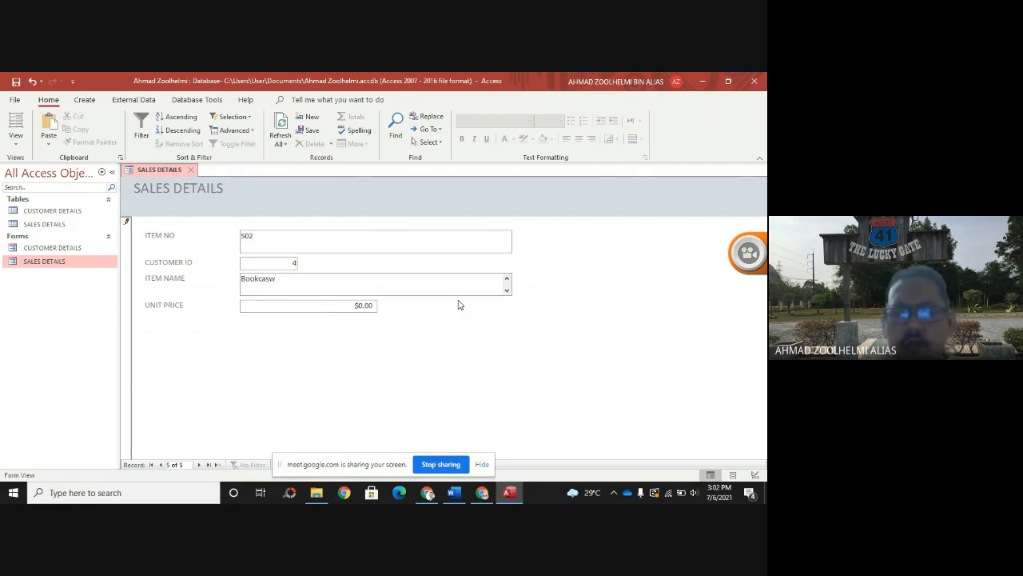
key("BackSpace")
type("e")
key("Tab")
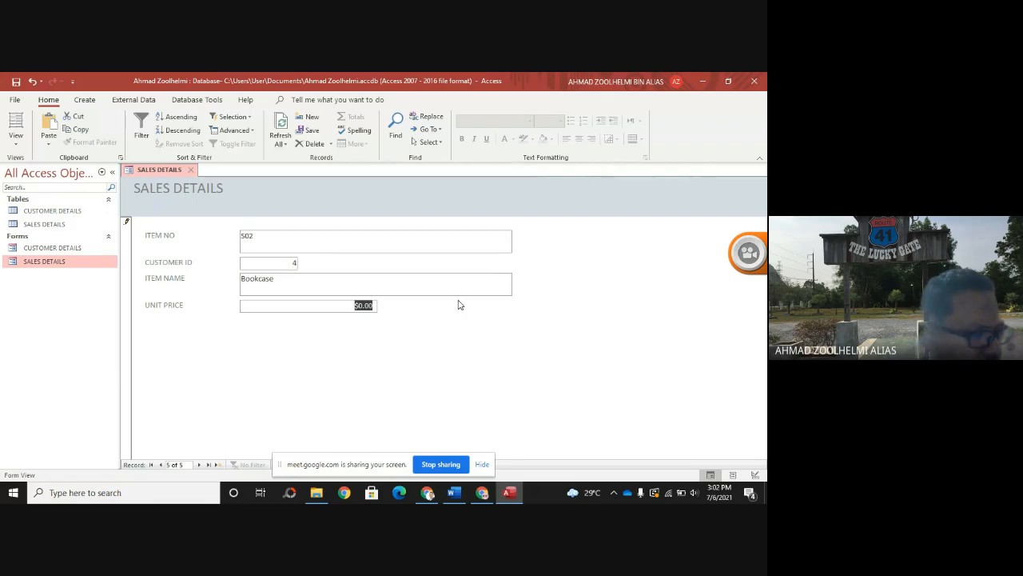
type("250")
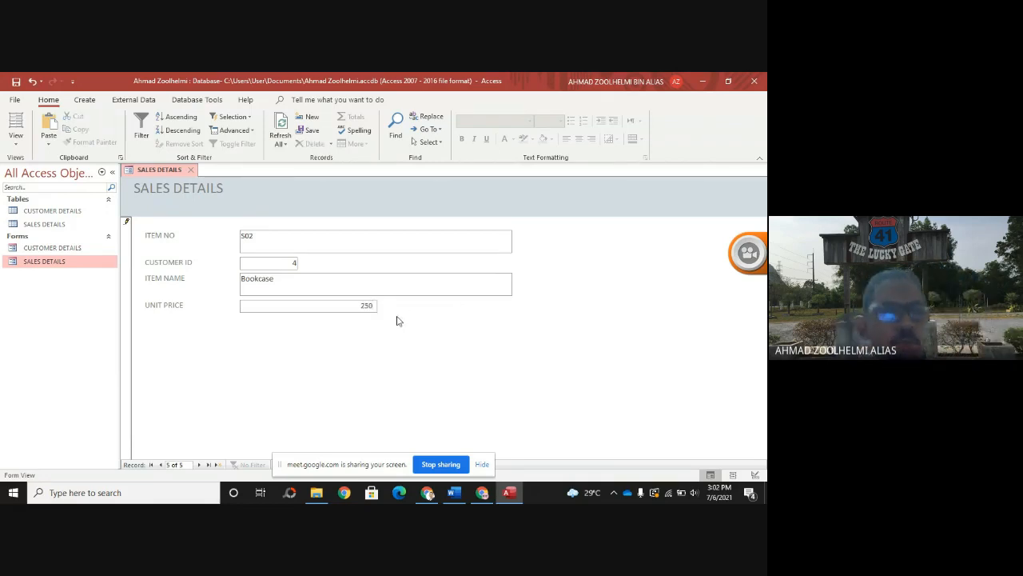
key("Tab")
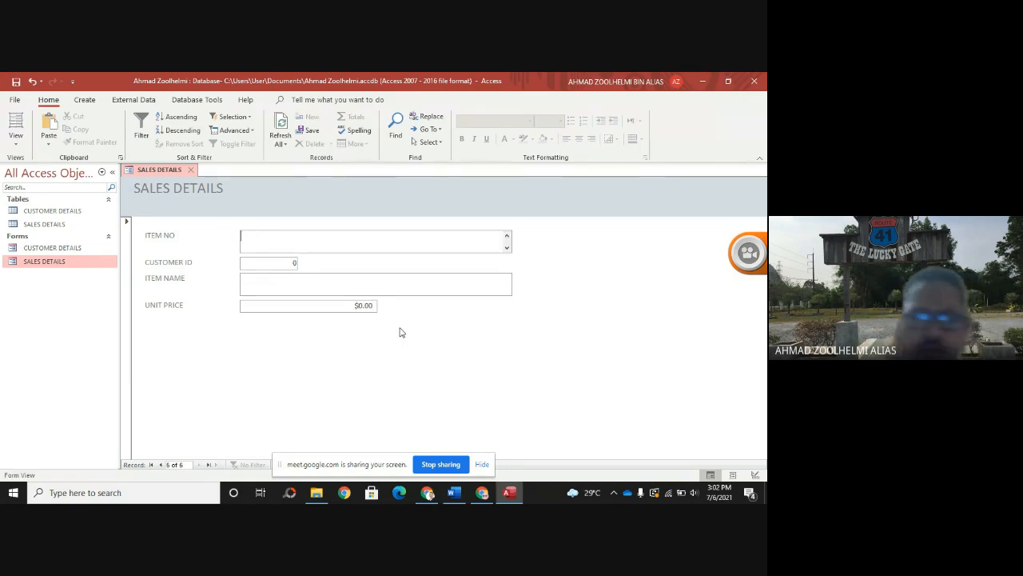
- Enter and save a sales record with item number B01, the customer's ID, item name Queen Size Bed and unit price 600
type("B01")
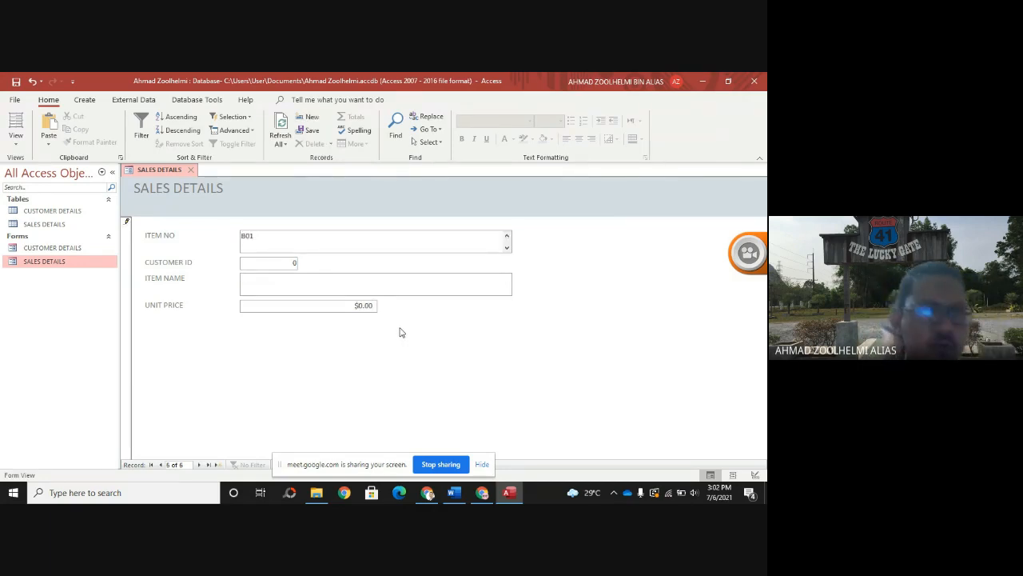
key("Tab")
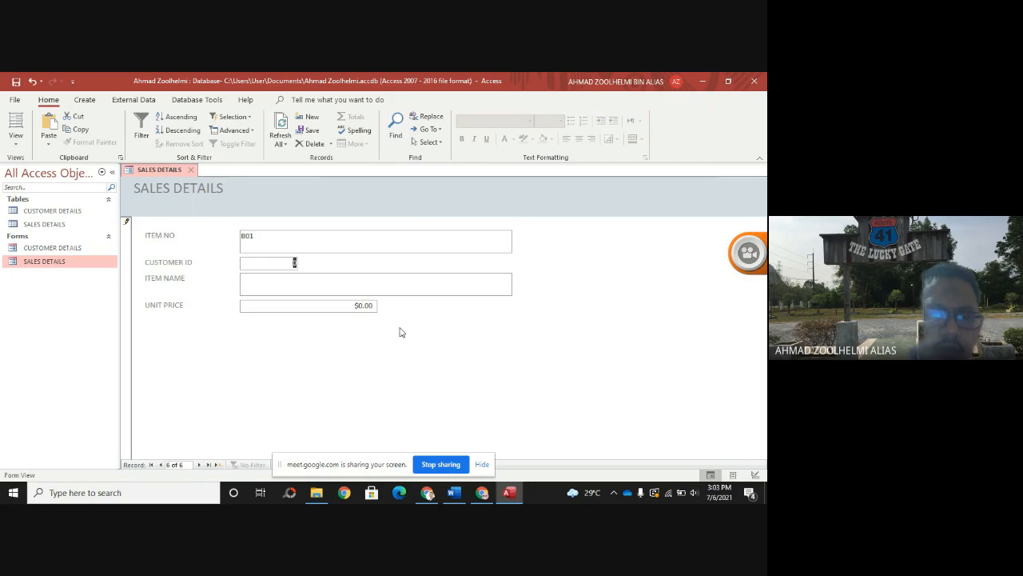
key("Tab")
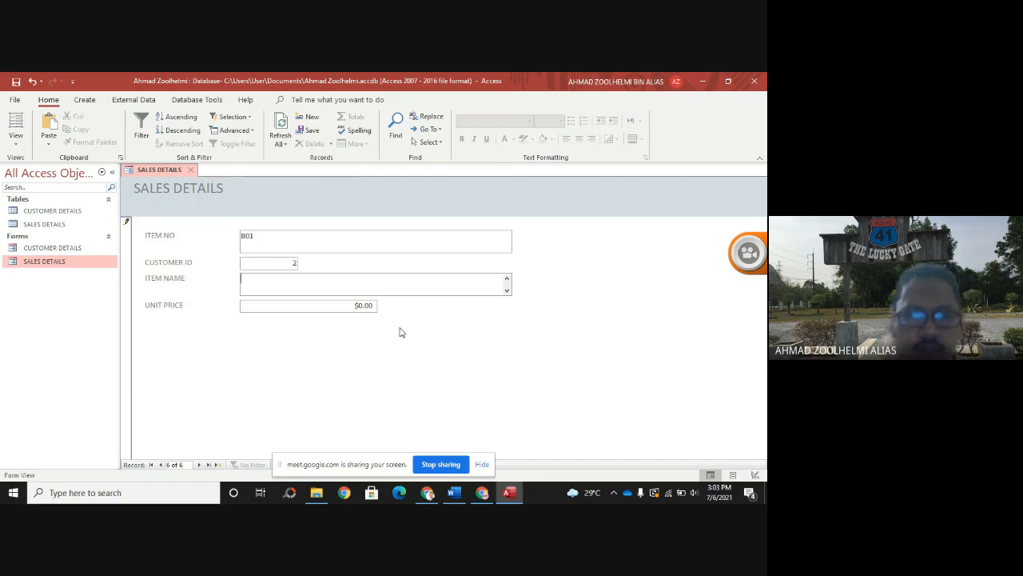
type("O")
type("ueen")
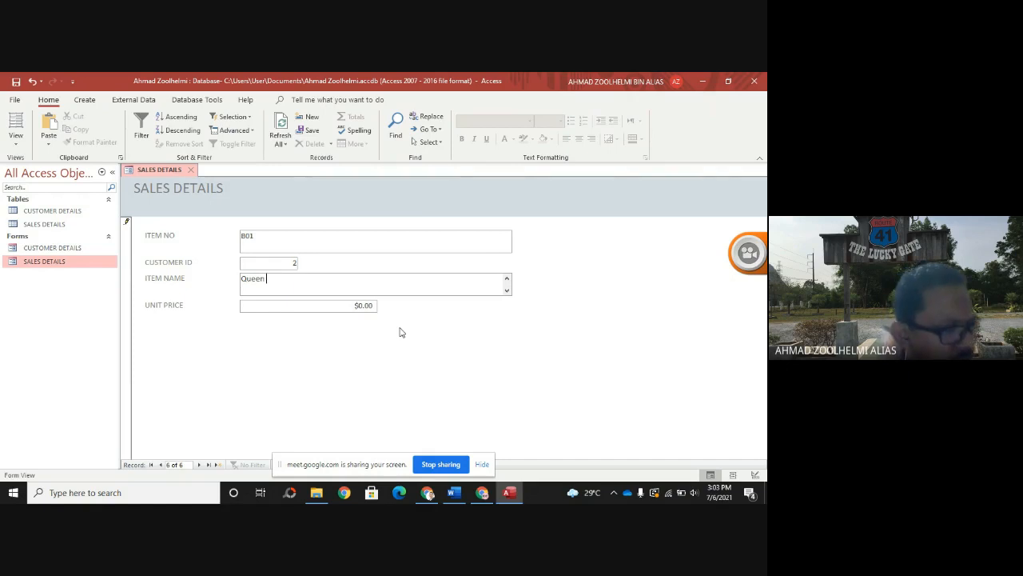
type(" S")
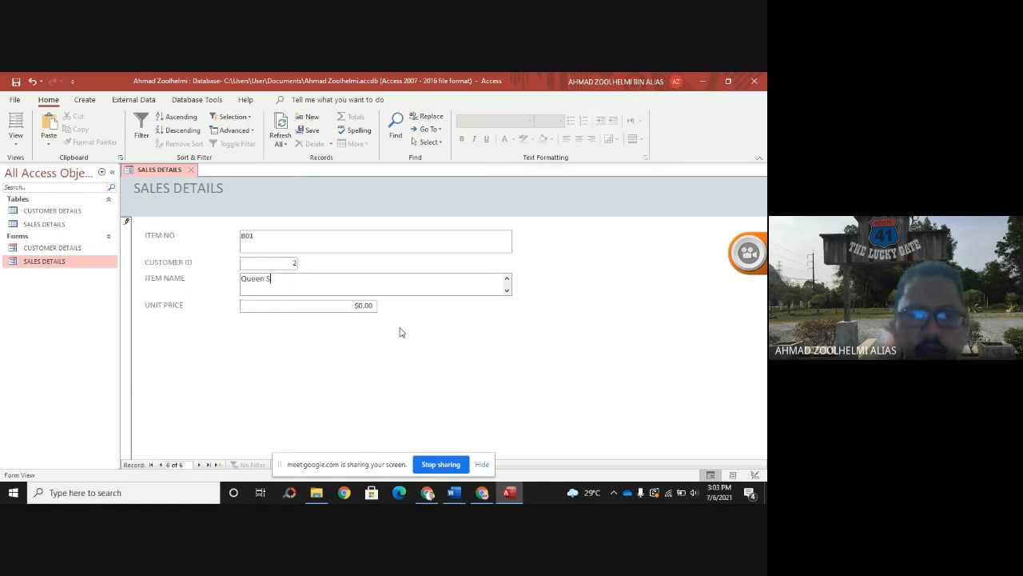
type("ize Bed")
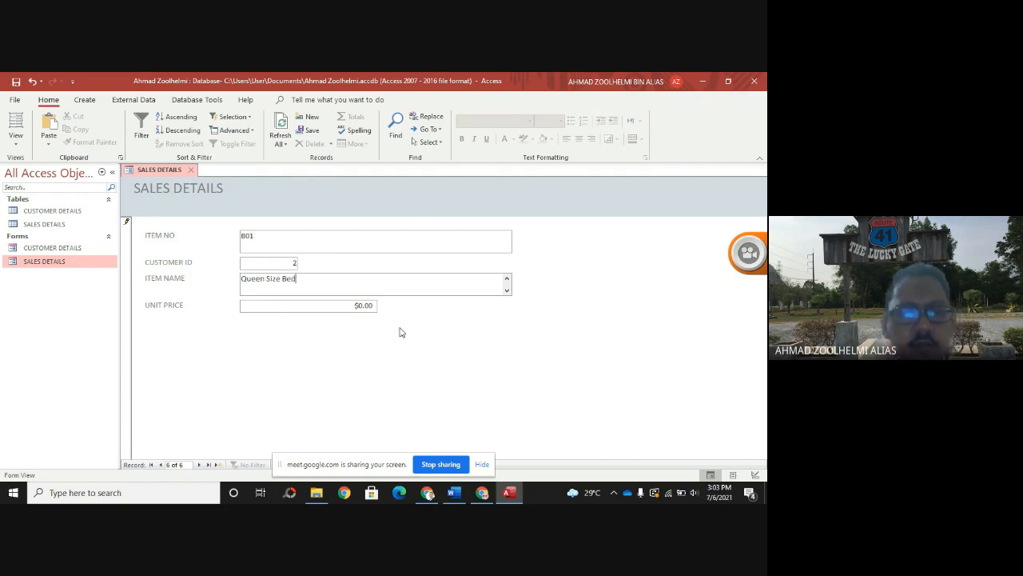
key("Tab")
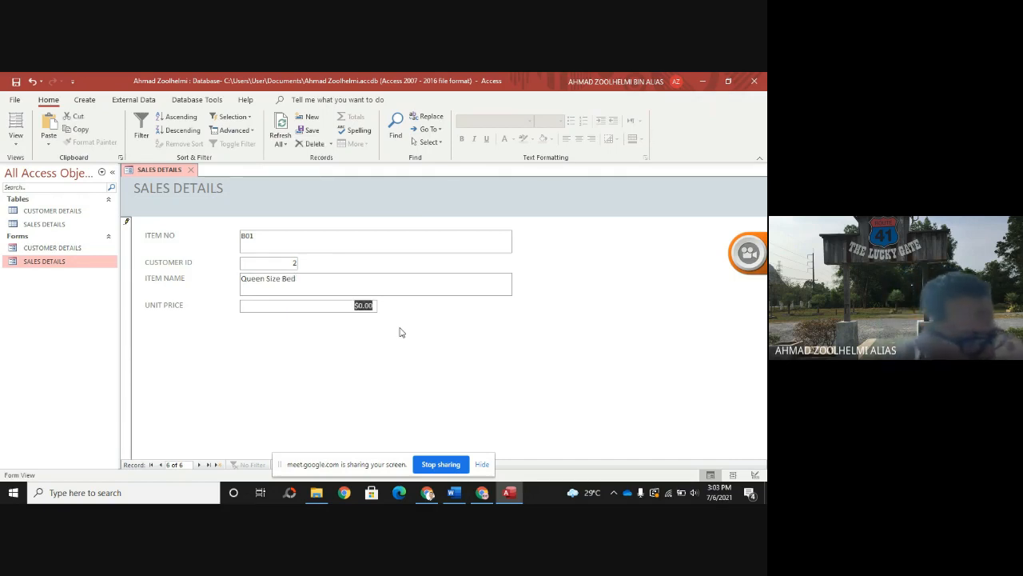
type("600")
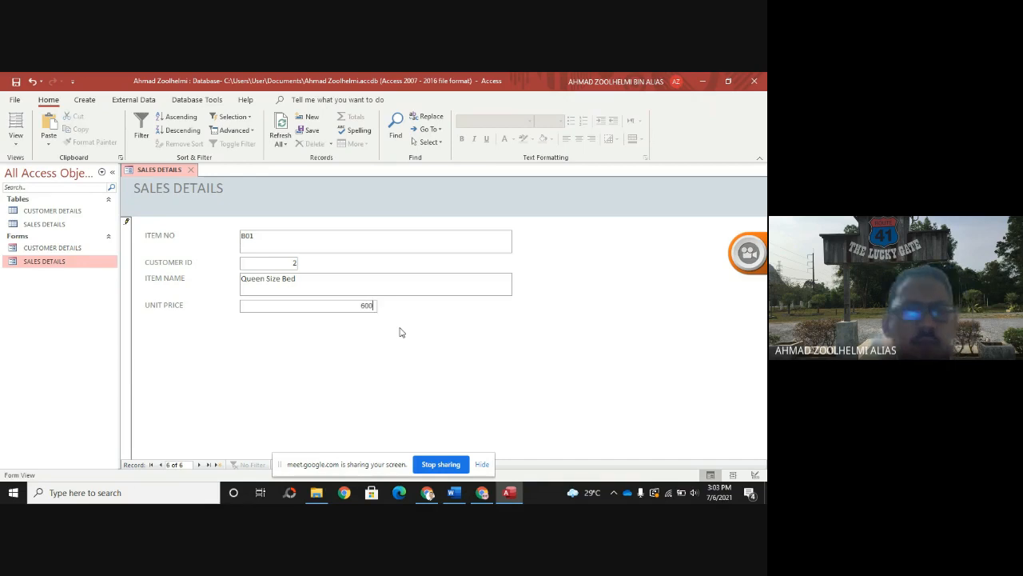
key("Tab")
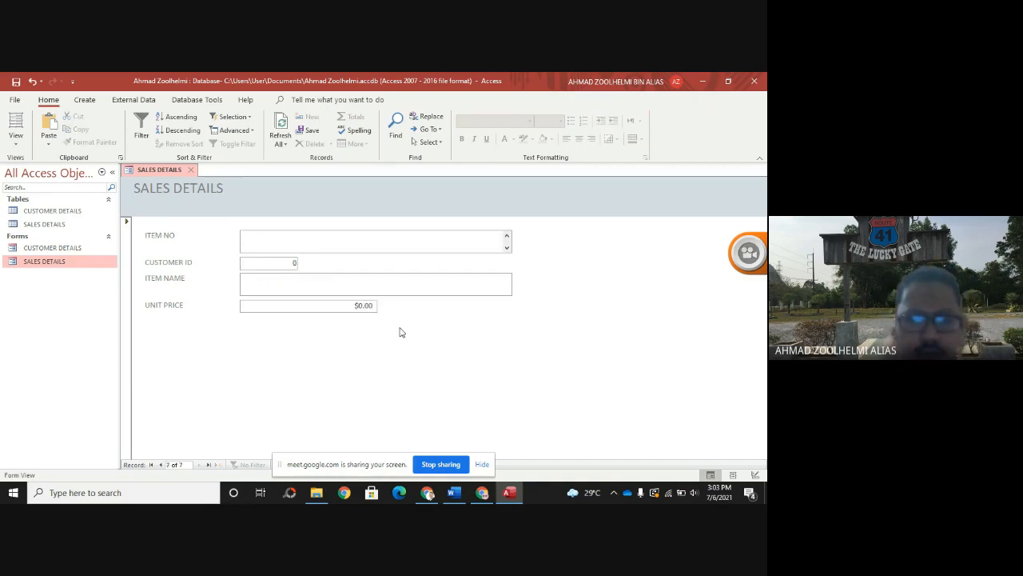
- Enter and save a sales record with item number B02, the customer's ID, item name Wardrobe and unit price 1090
type("B02")
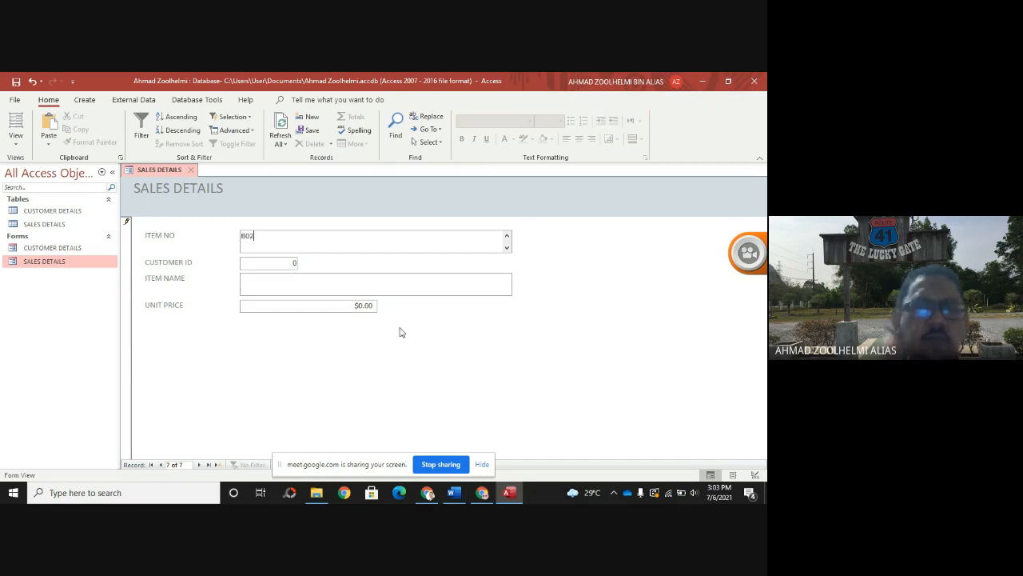
key("Tab")
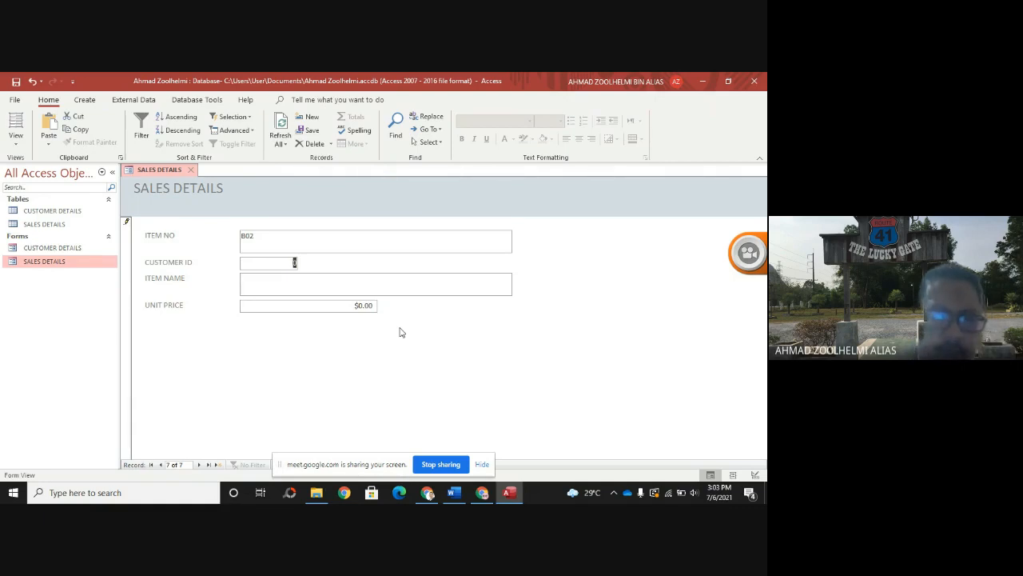
type("7")
key("Tab")
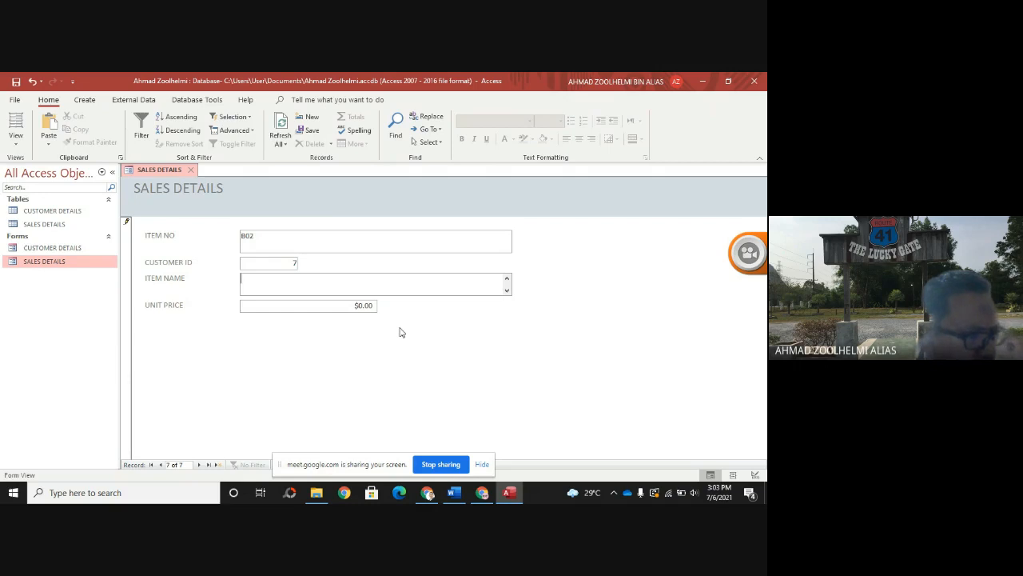
type("Wa")
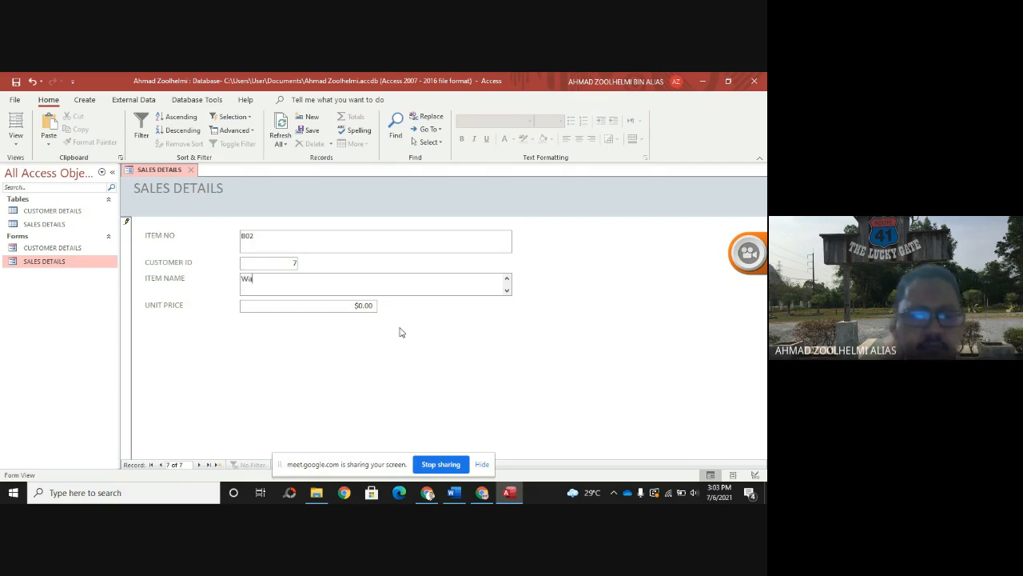
type("rdrobe")
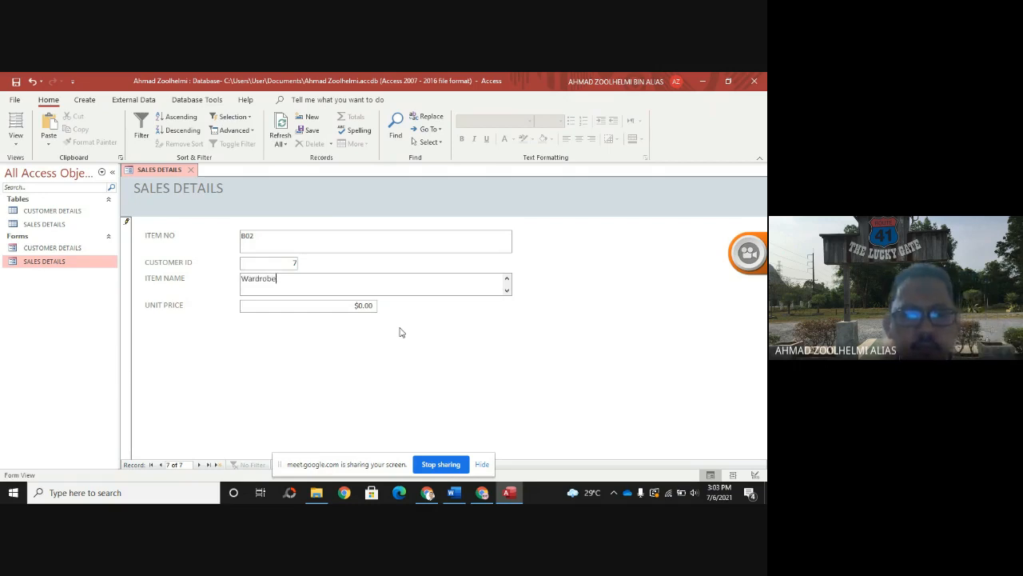
key("Tab")
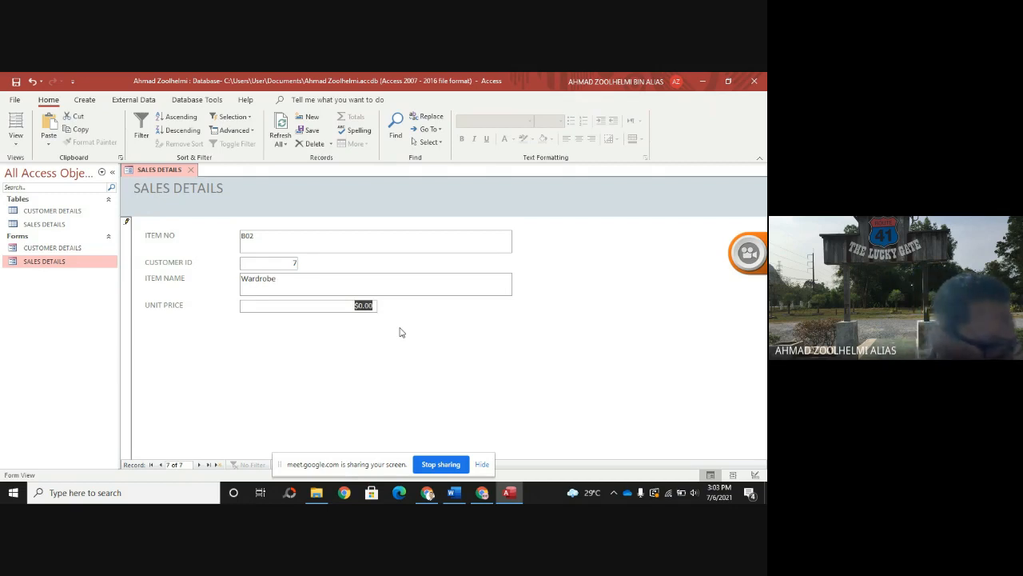
type("1090")
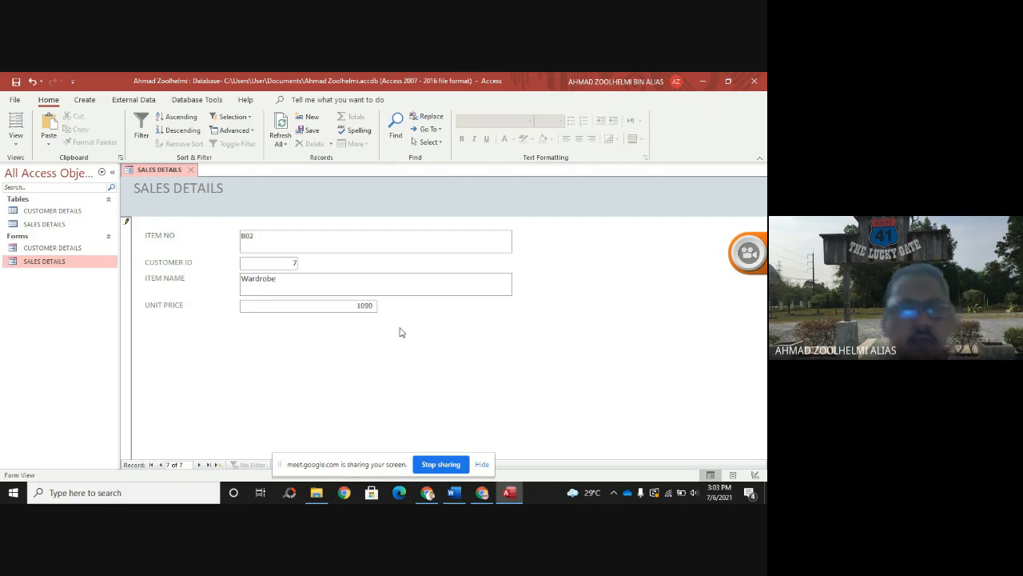
key("Tab")
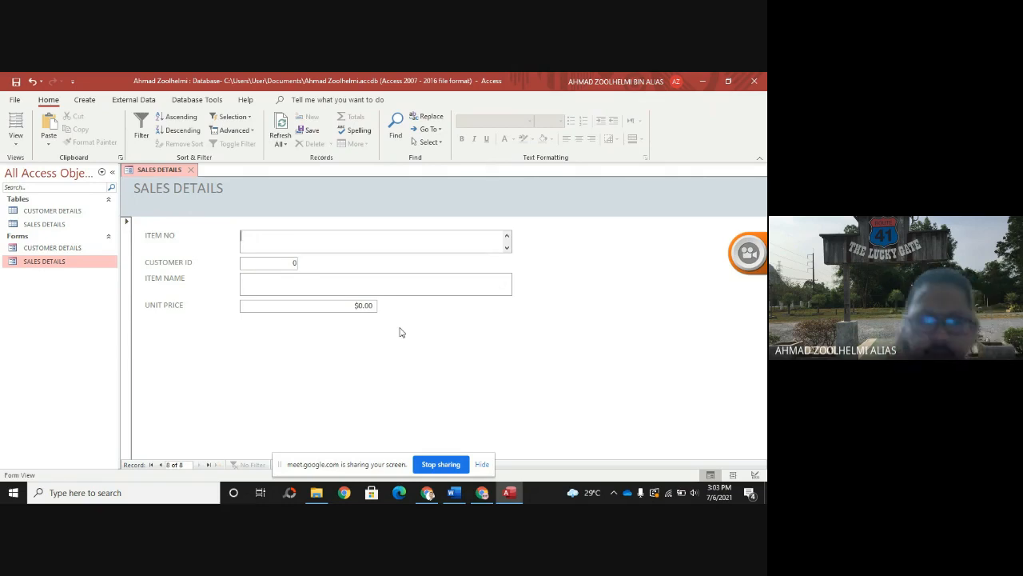
- Enter and save a sales record with item number B03, the customer's ID, item name Dressing Table and unit price 400
type("B0")
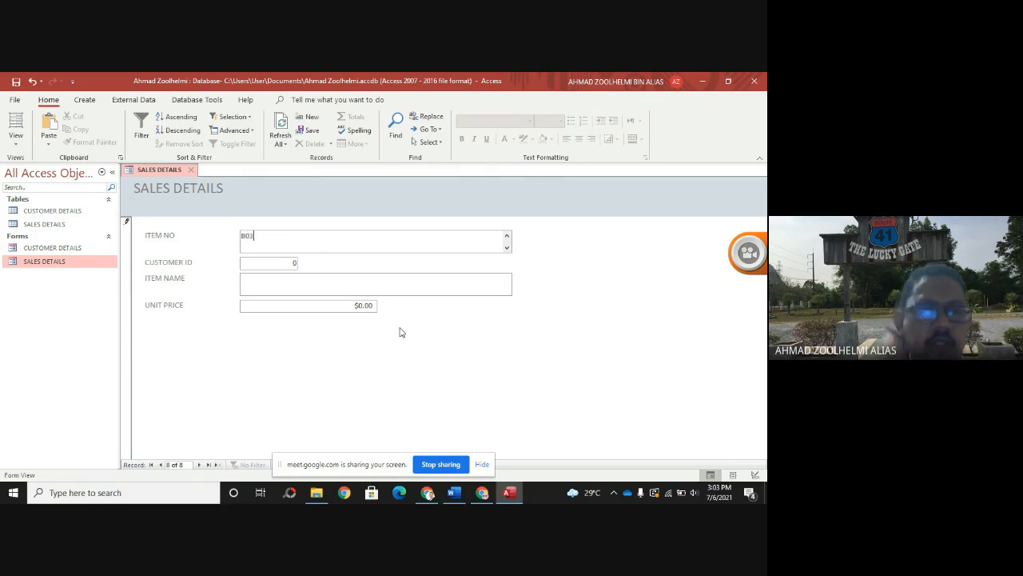
type("3")
key("Tab")
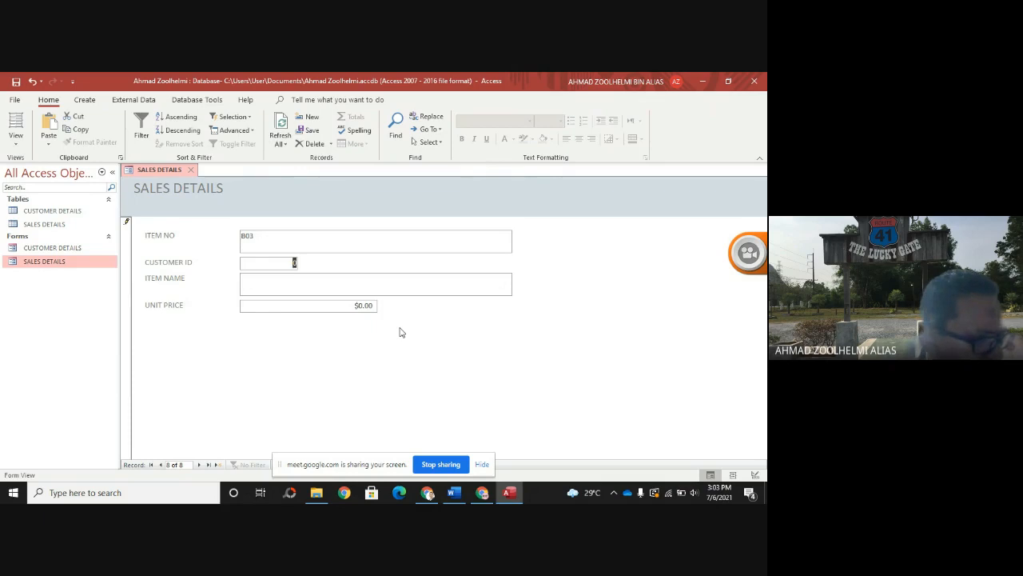
key("Tab")
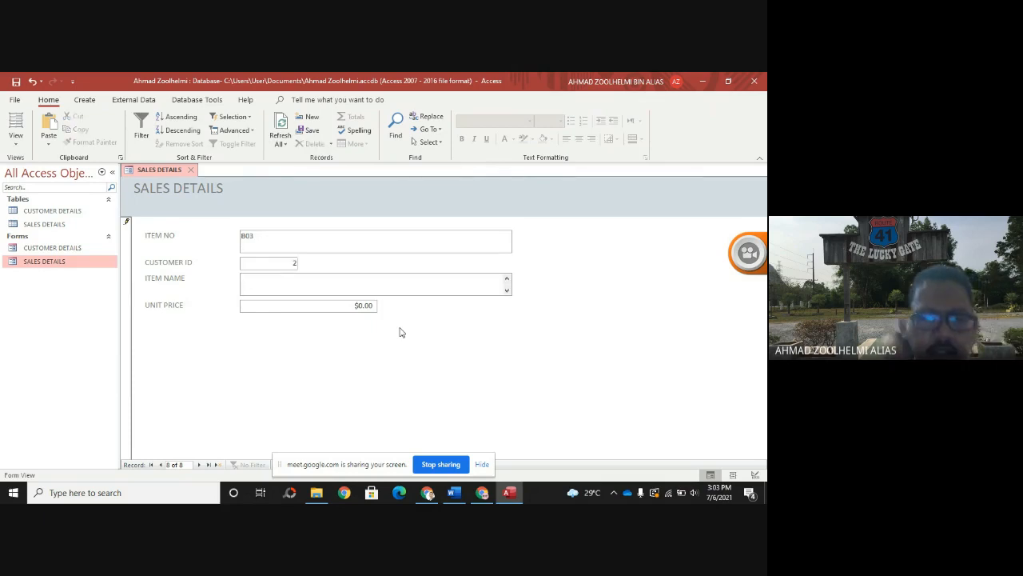
type("Dressing ")
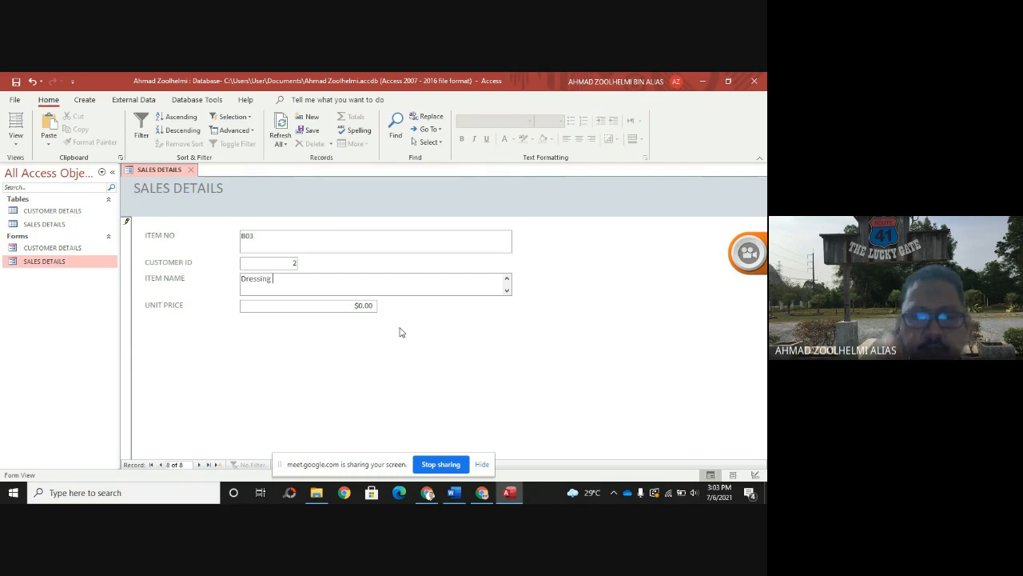
type("Tabl")
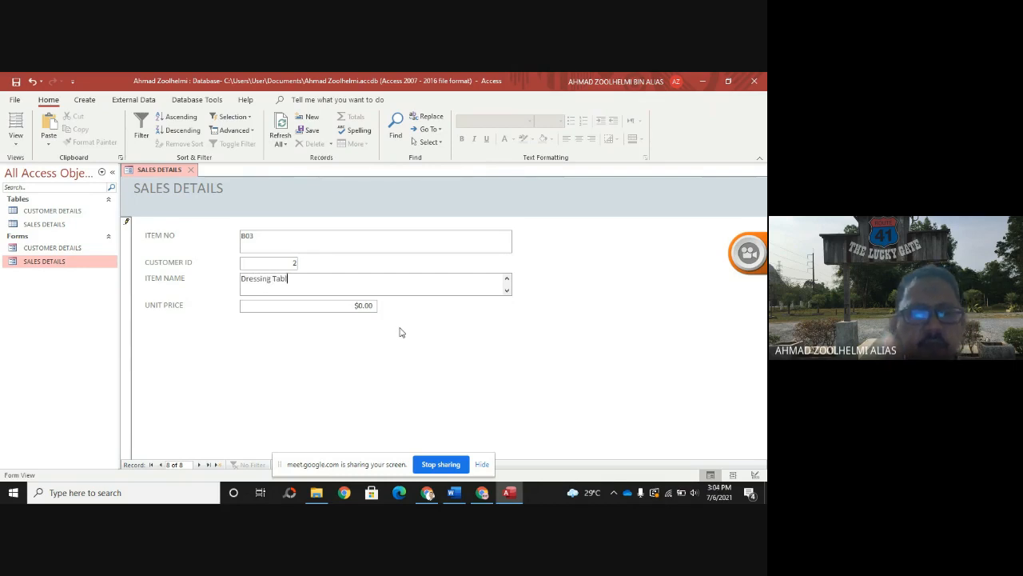
type("e")
key("Tab")
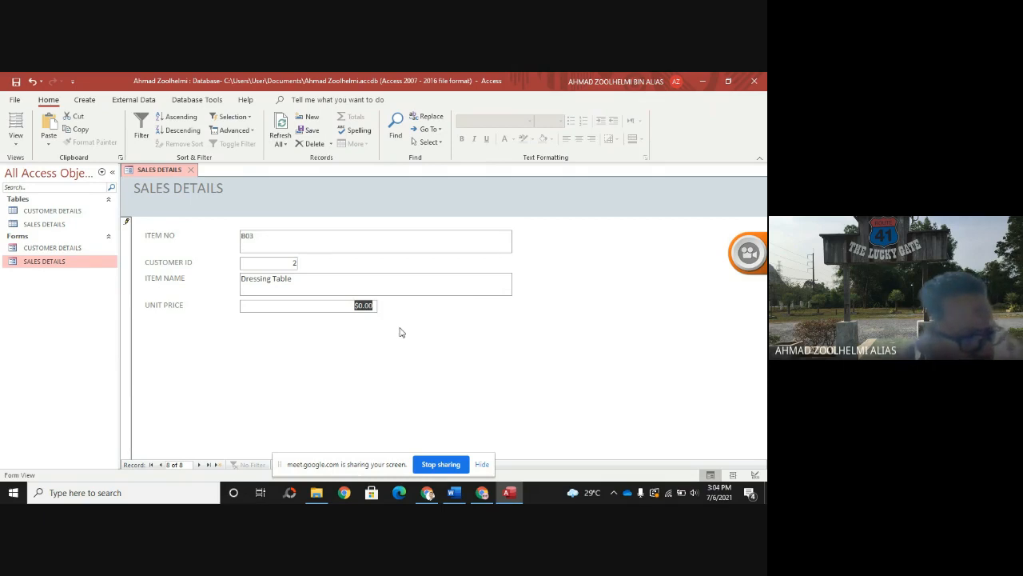
type("400")
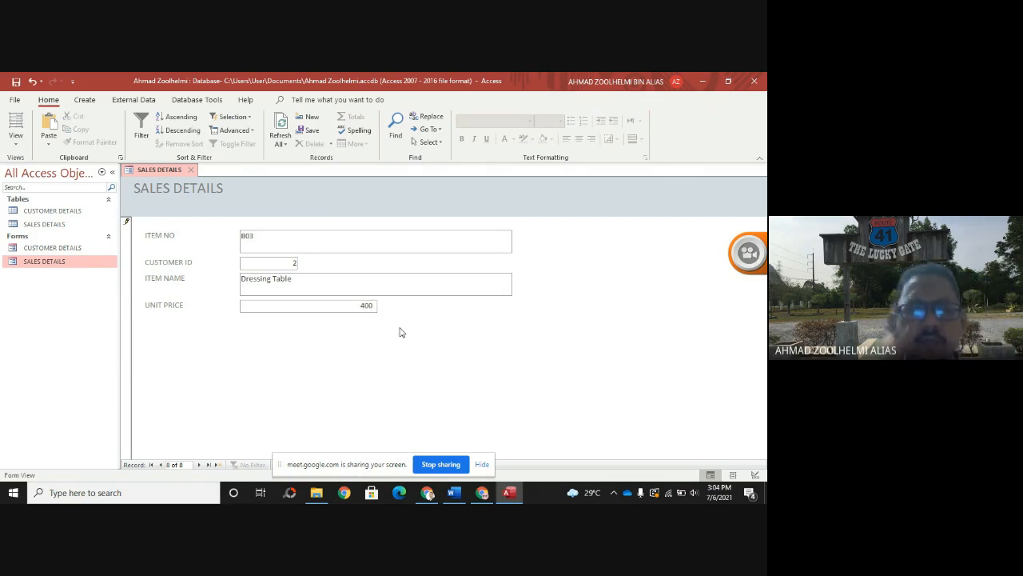
key("Tab")
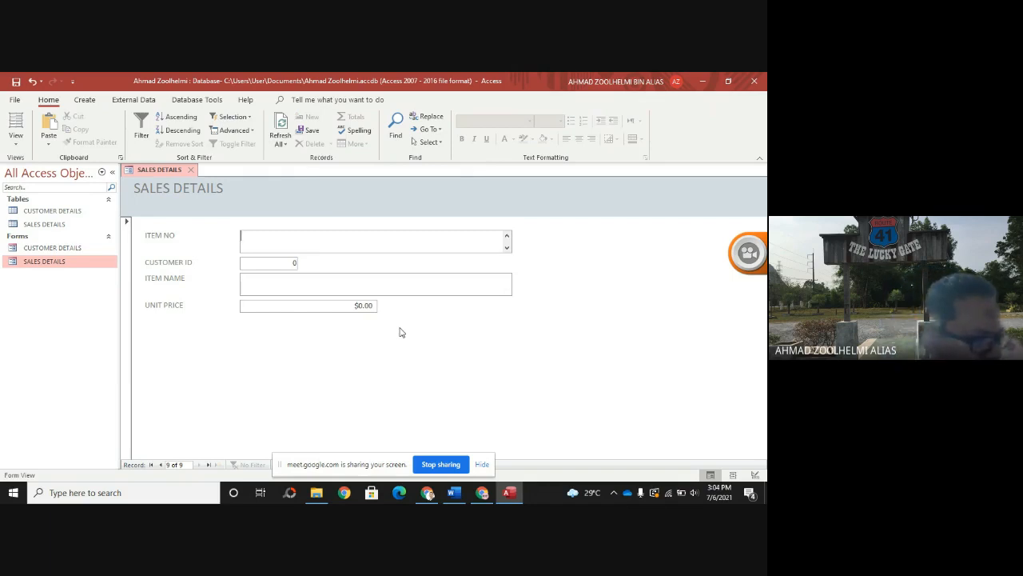
- Enter and save a sales record with item number K01, the customer's ID, item name Bar Stool and unit price 149
type("K01")
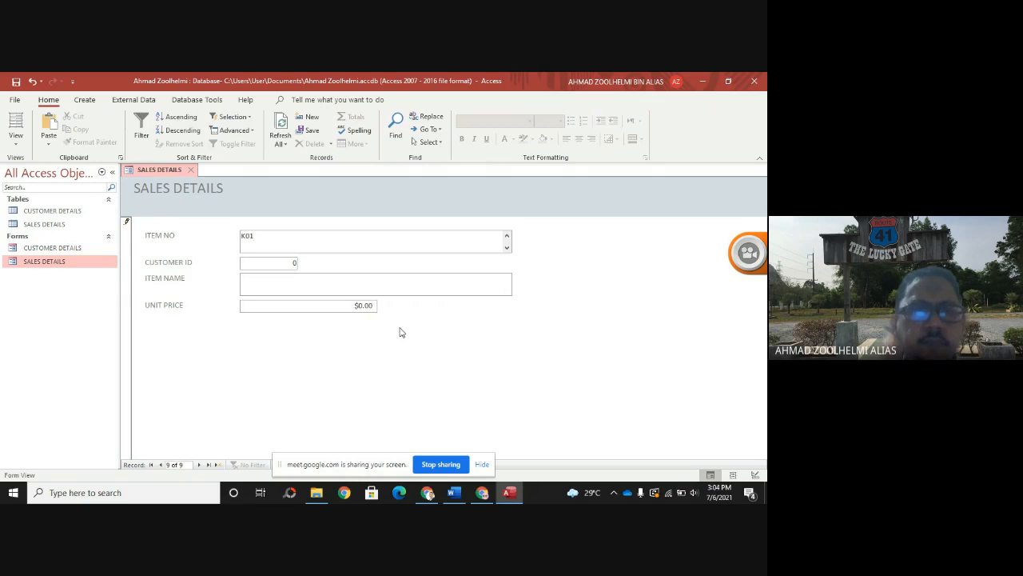
key("Tab")
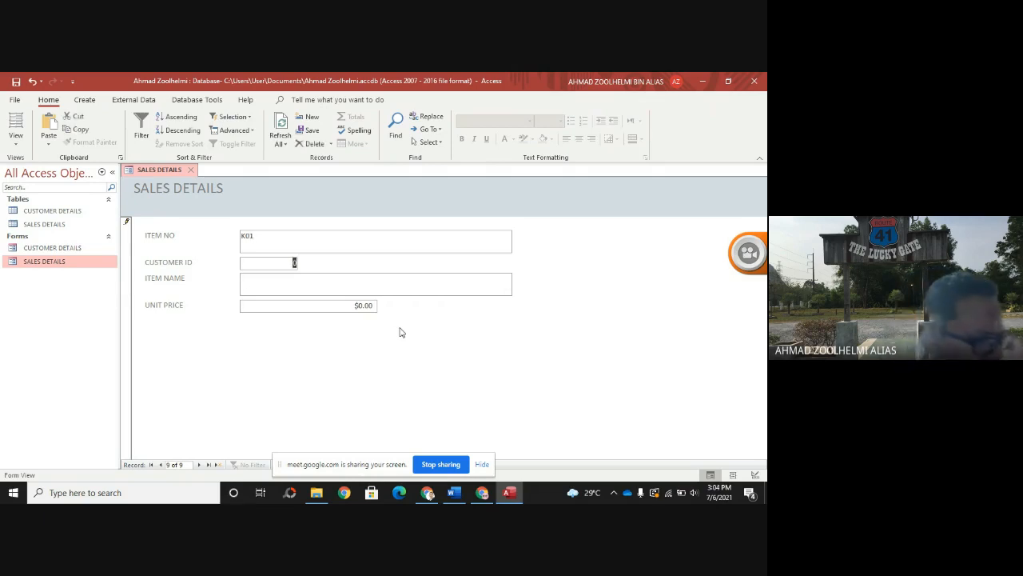
type("5")
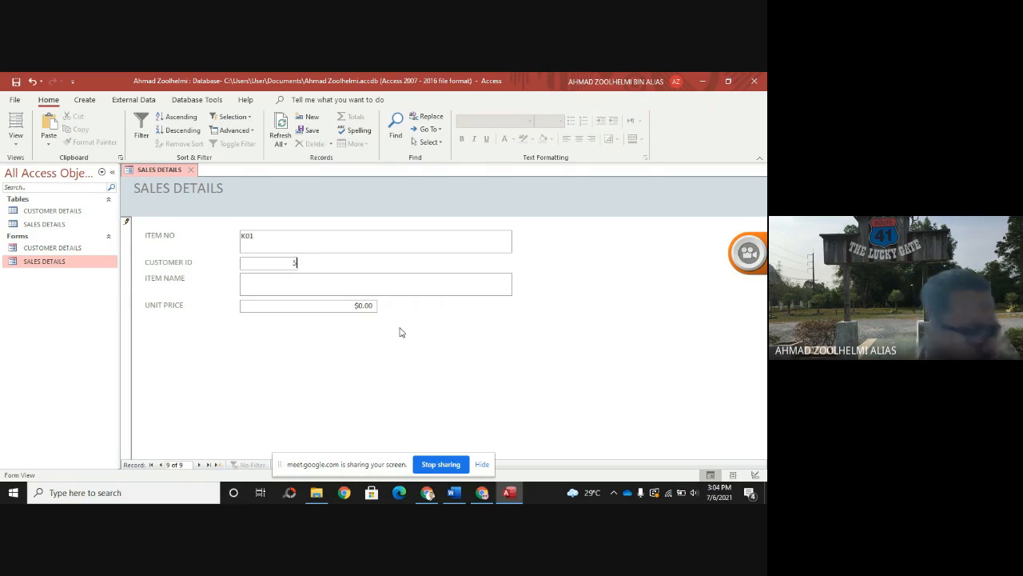
key("Tab")
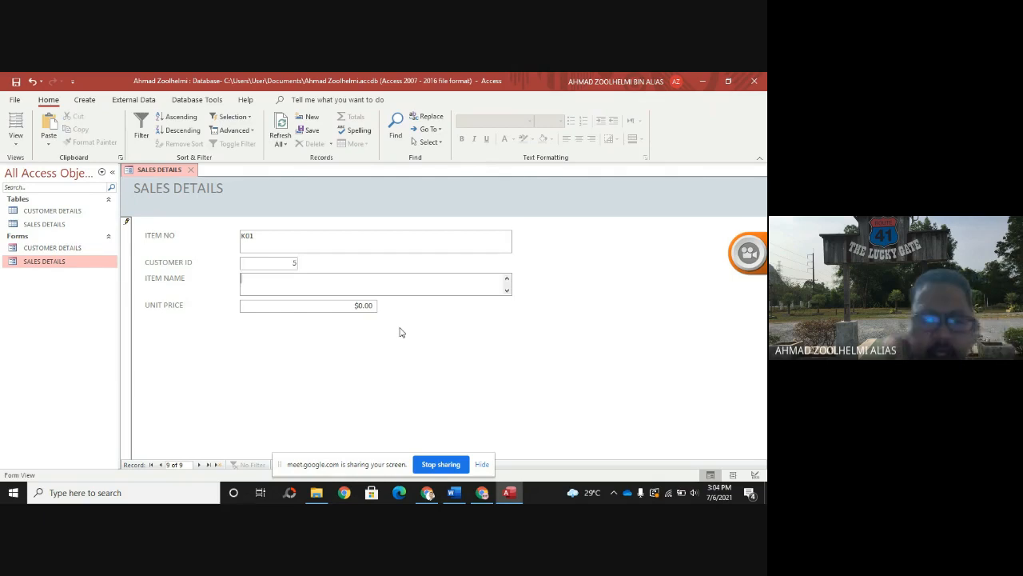
type("Bar Stoc")
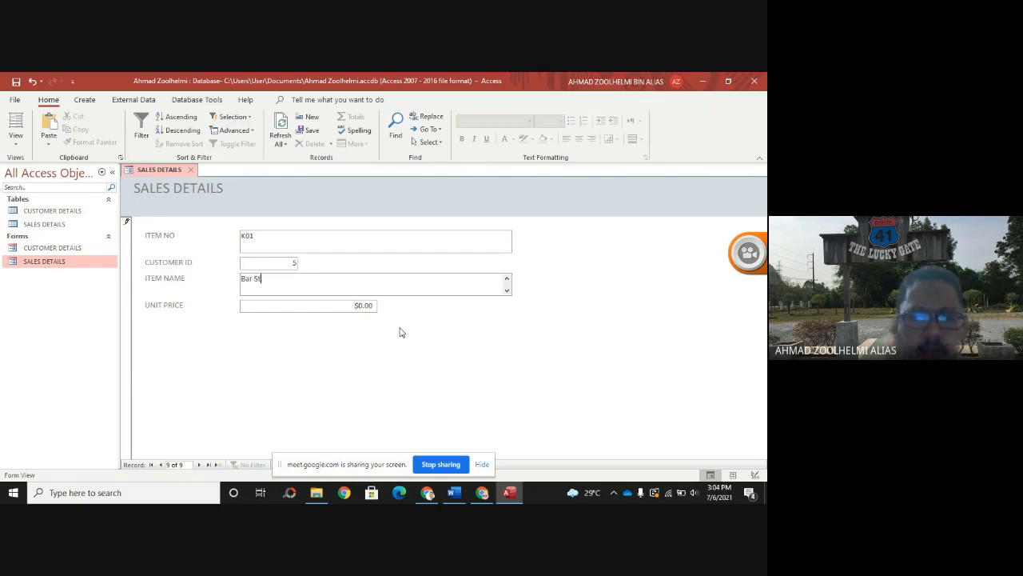
key("Tab")
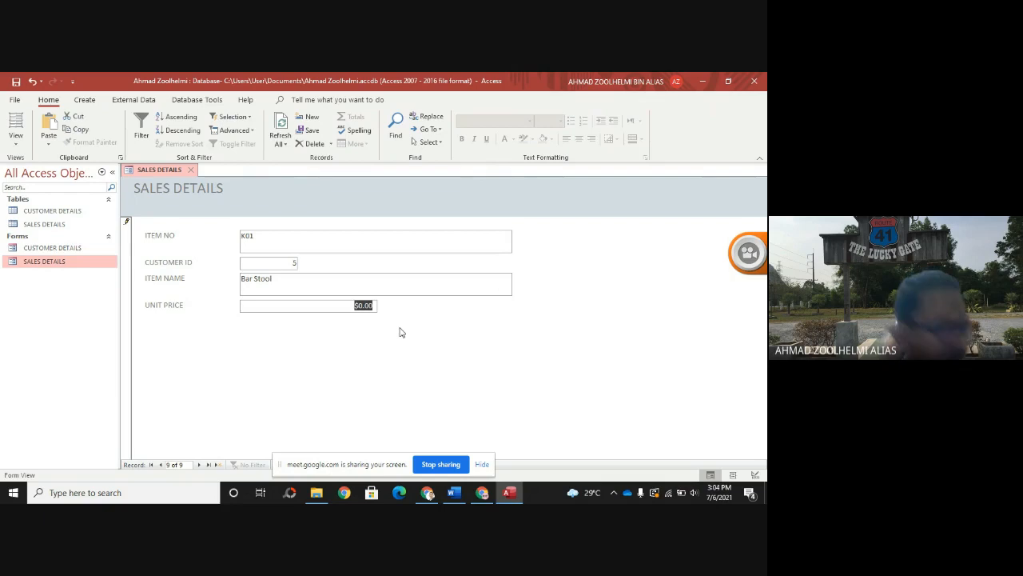
type("149")
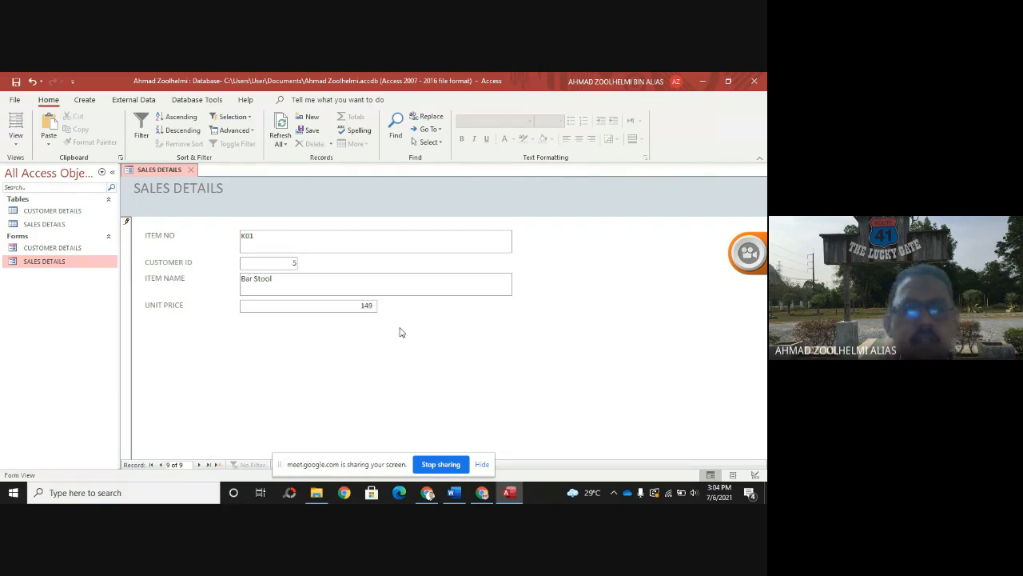
key("Tab")
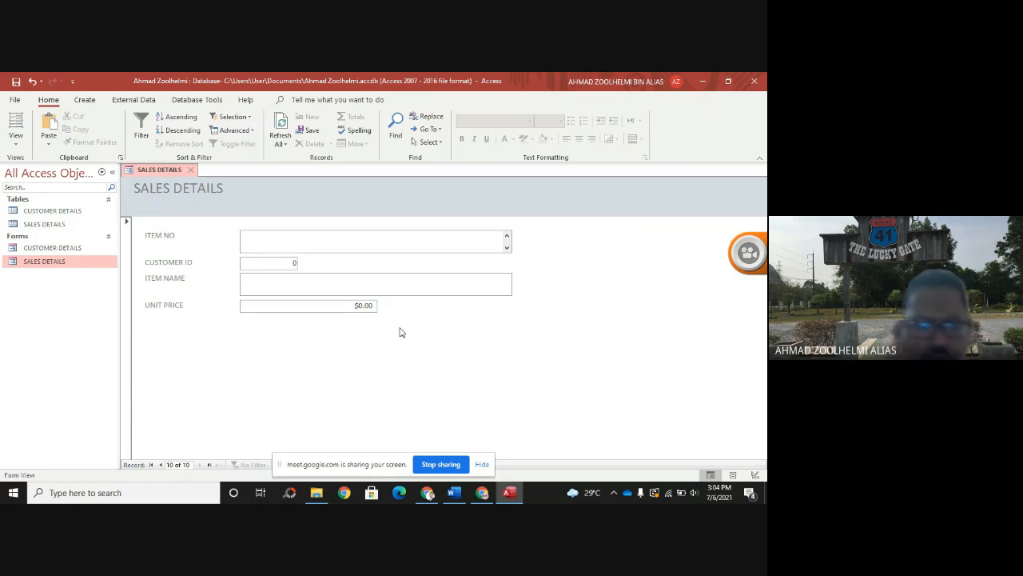
- Enter and save a sales record with item number K02, the customer's ID, item name Kitchen Island and unit price 1190
type("K02")
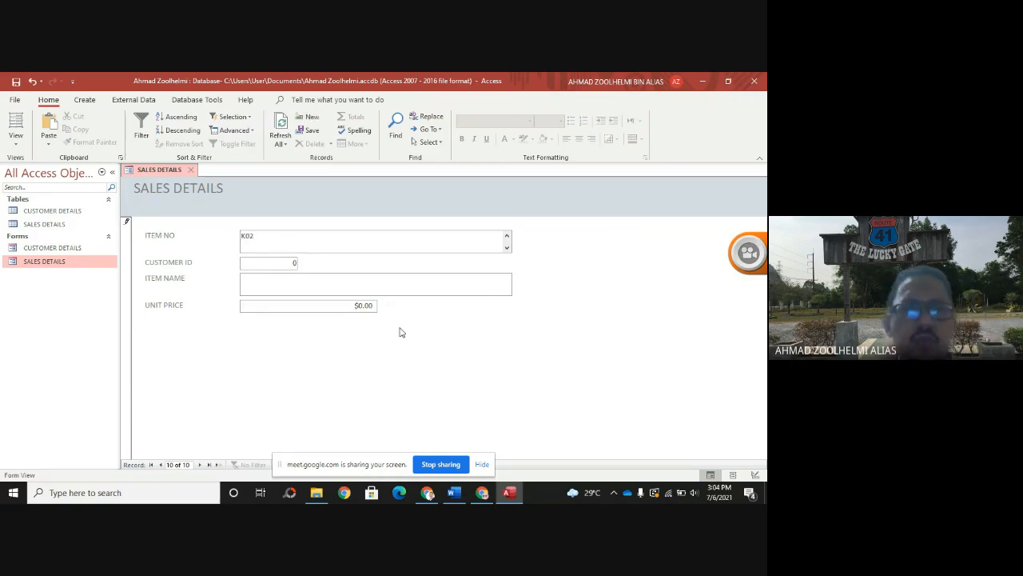
key("Tab")
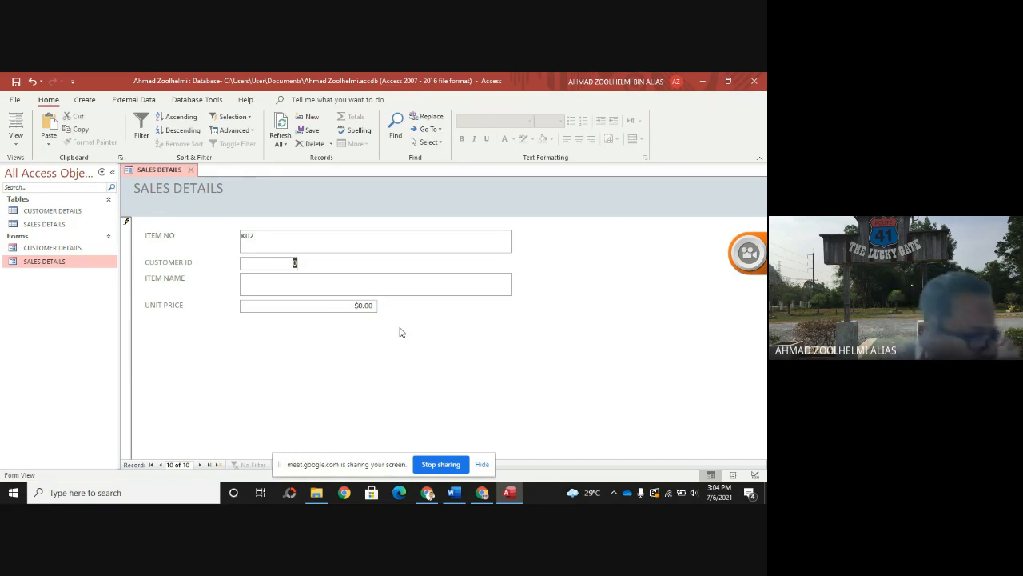
type("6")
key("Tab")
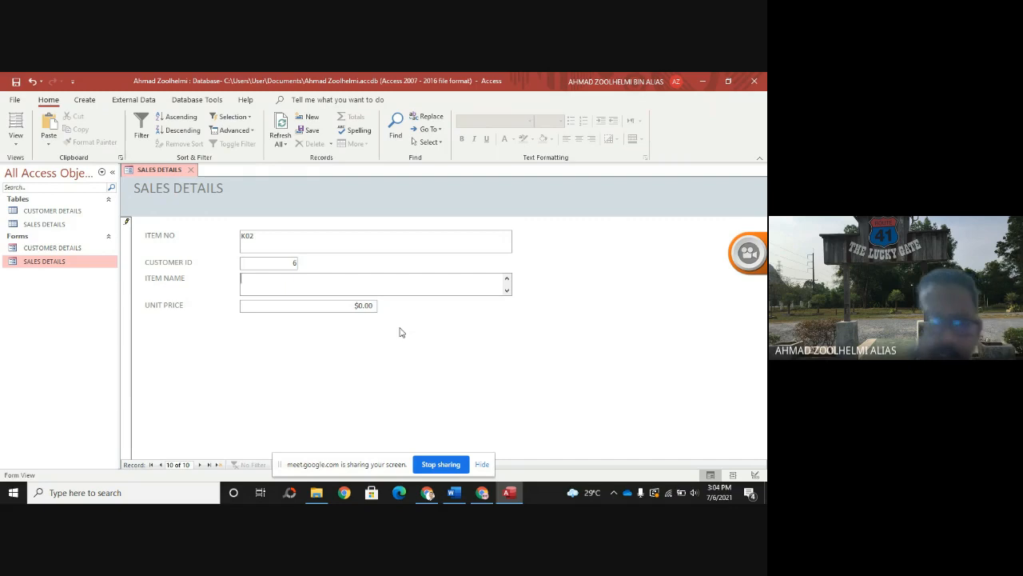
type("Kitch")
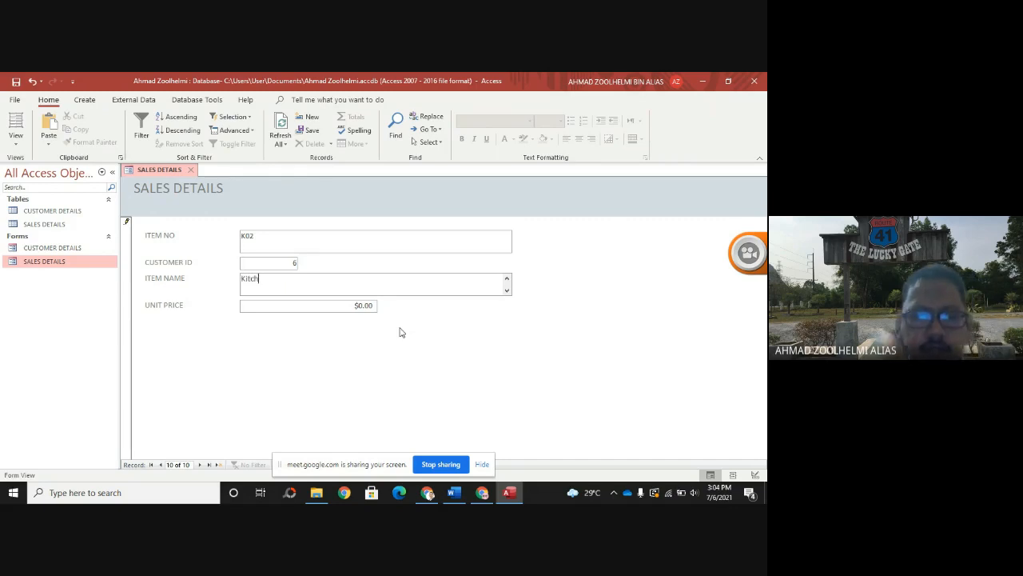
type("en Is")
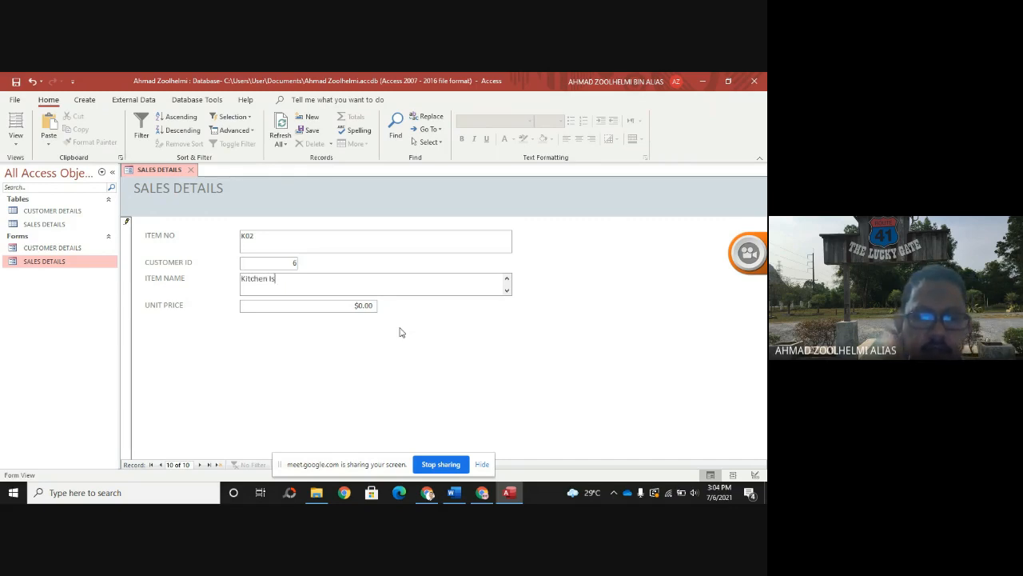
type("land")
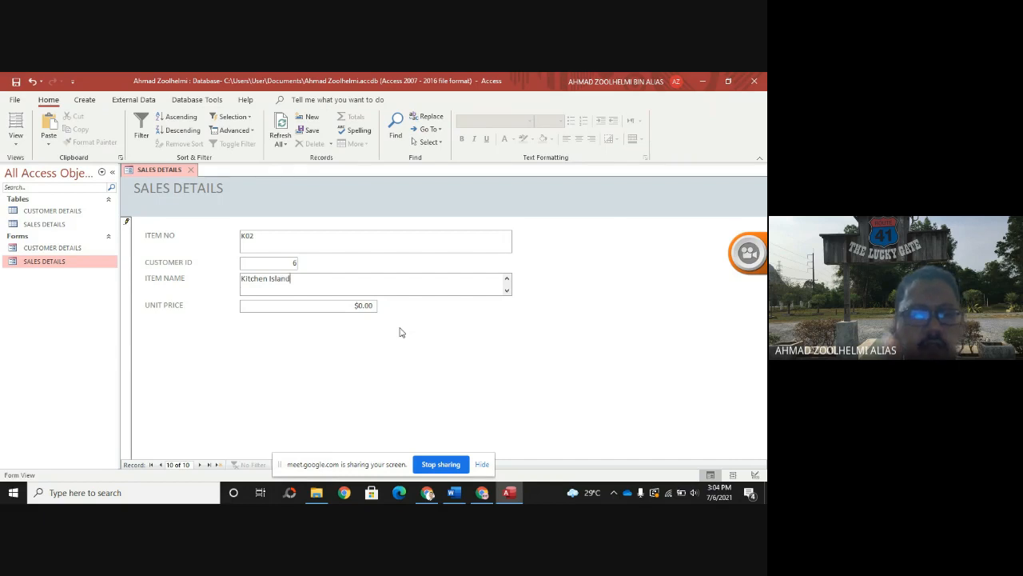
key("Tab")
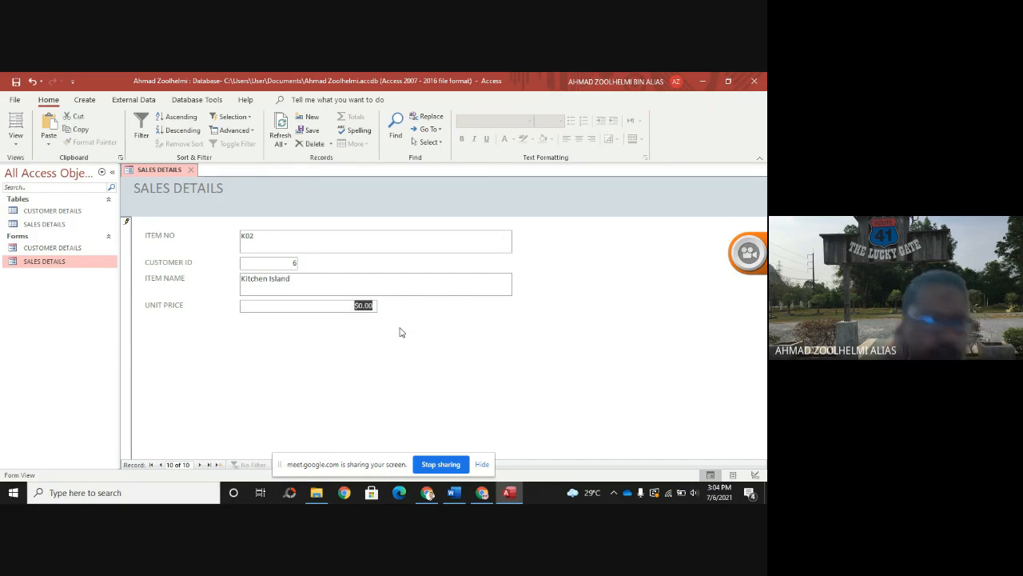
type("1190")
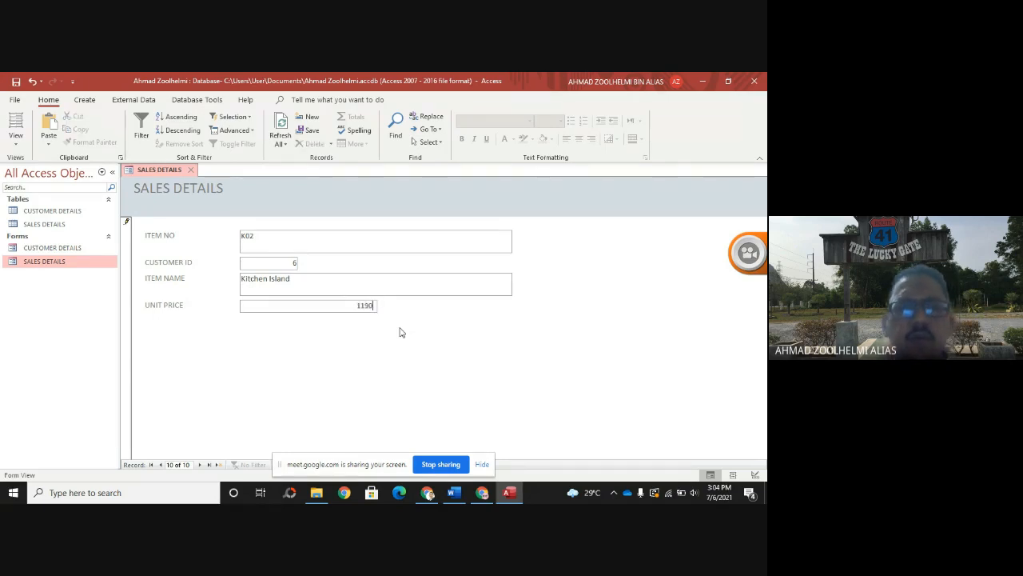
key("Tab")
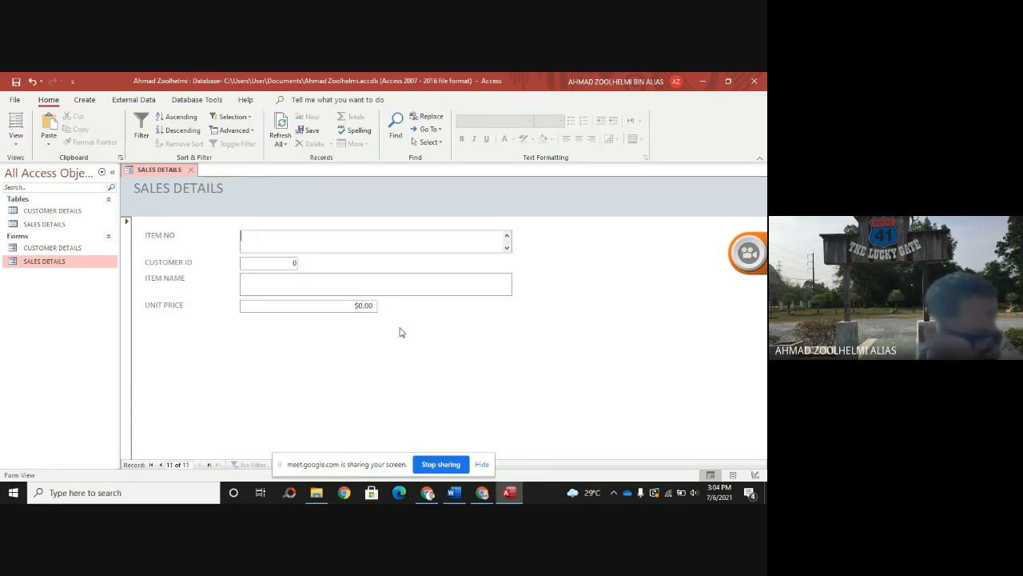
- Enter and save a sales record with item number K03, the customer's ID, item name Mini Kitchen and unit price 399
type("K03")
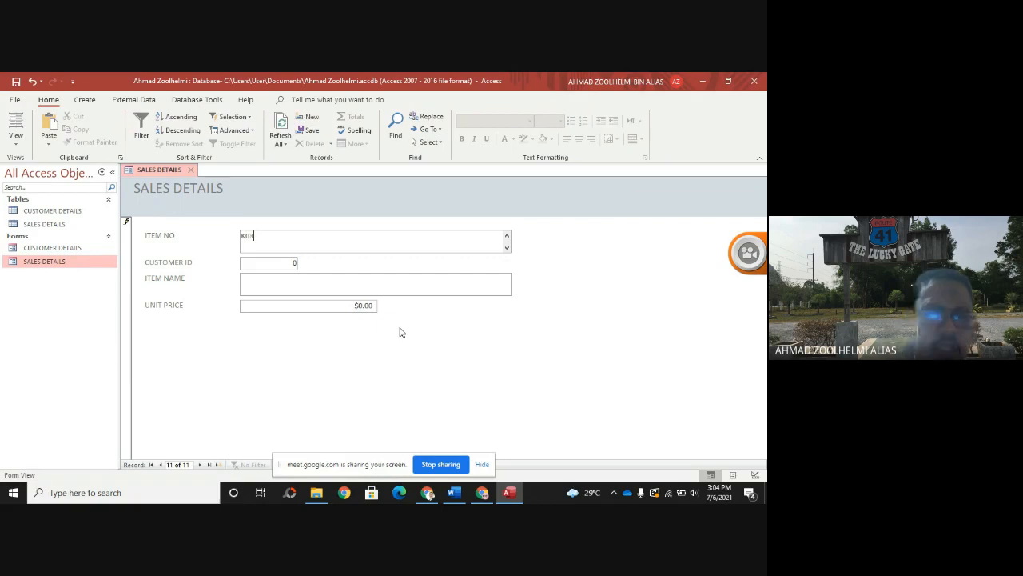
key("Tab")
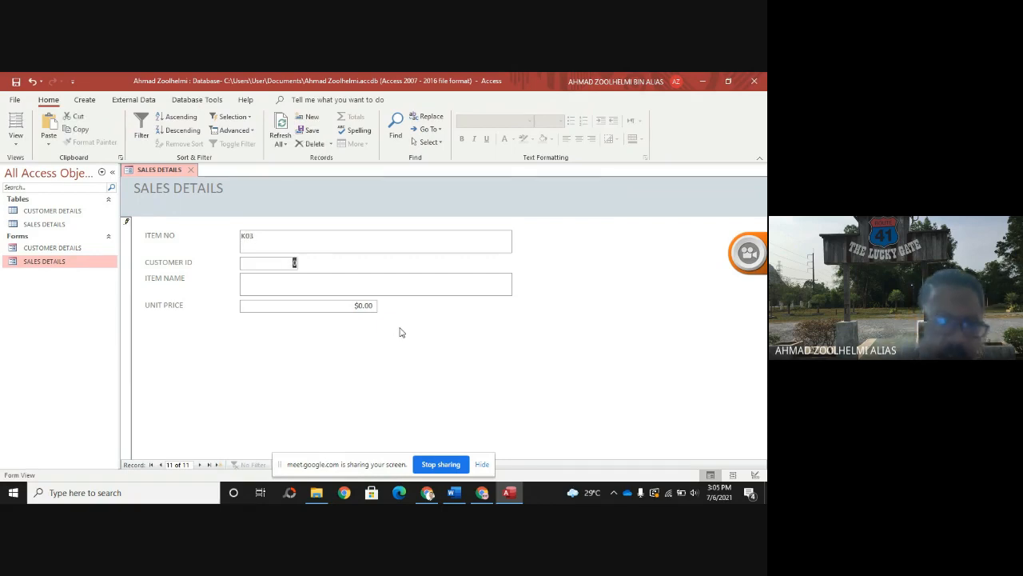
type("1")
key("Tab")
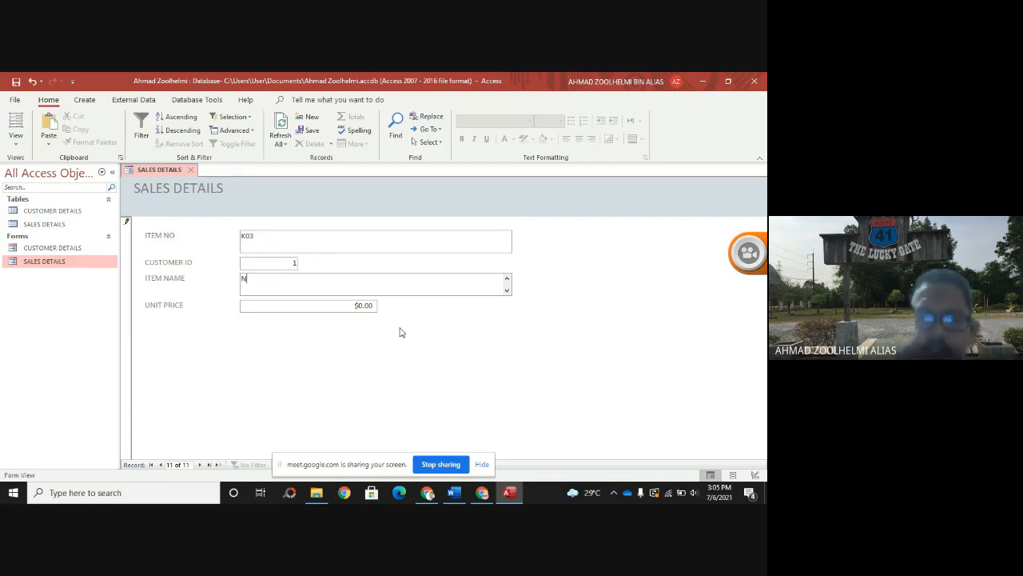
type("Mini")
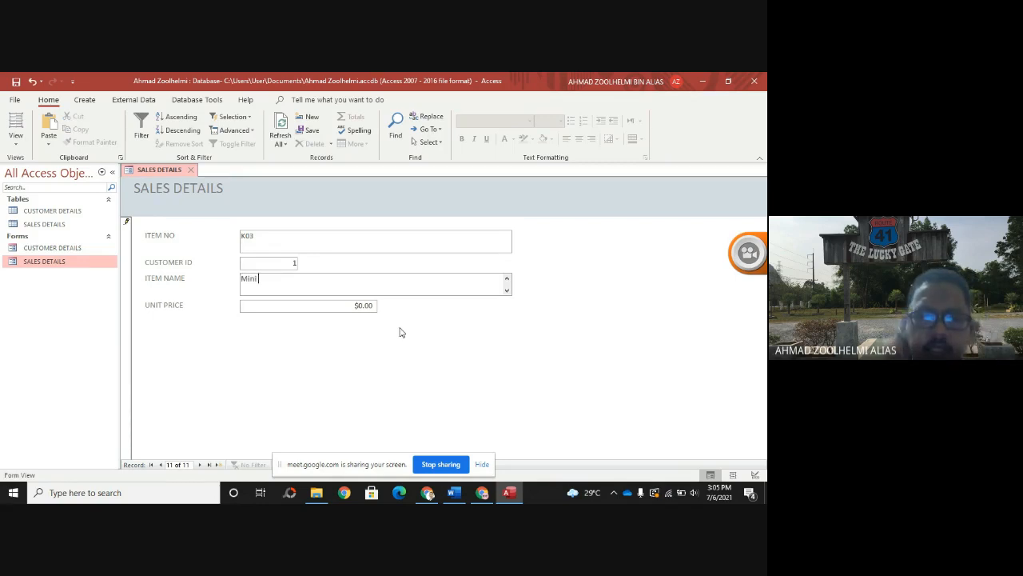
type(" Kitche")
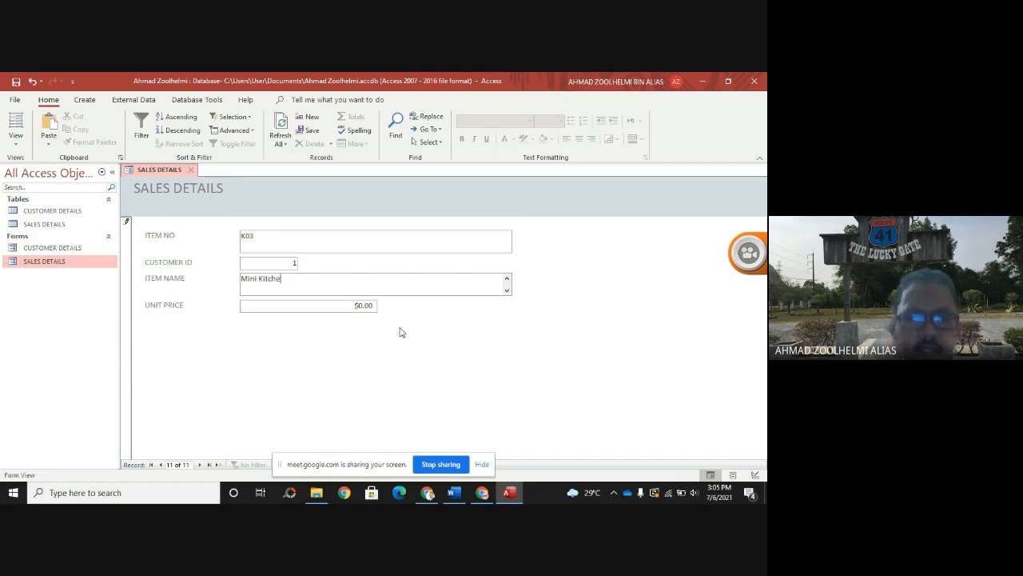
type("n")
key("Tab")
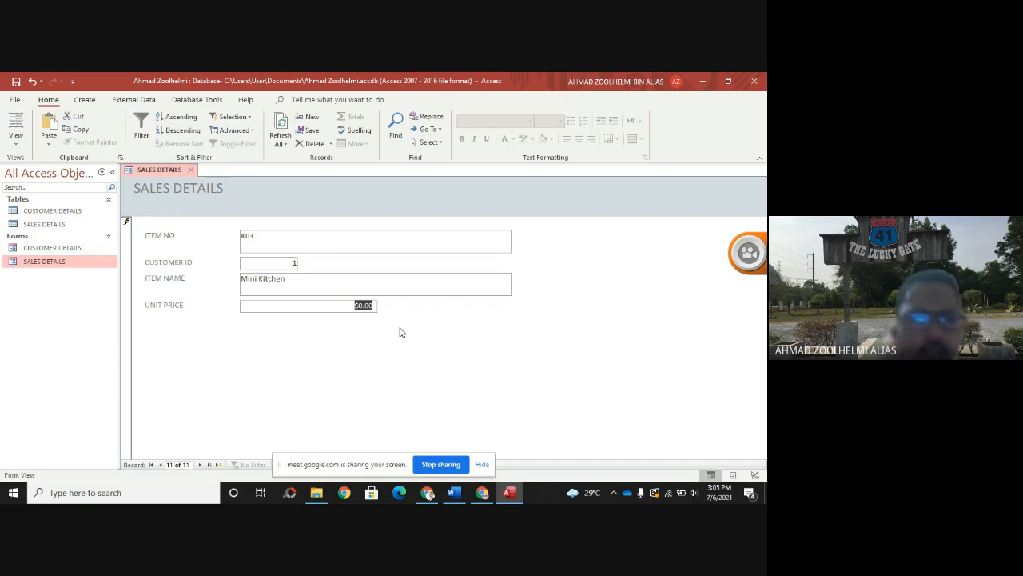
type("399")
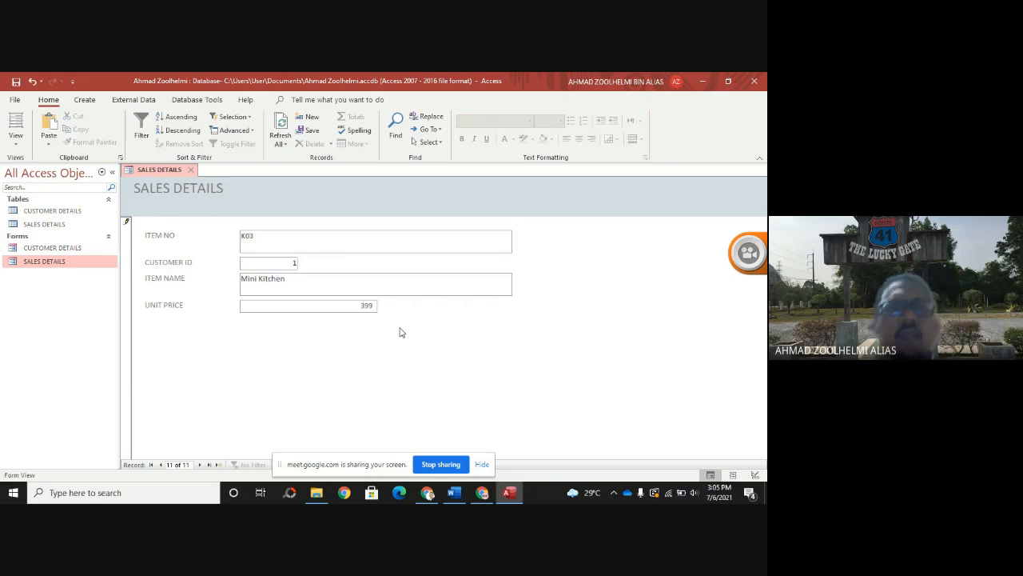
right_click(158, 174)
left_click(189, 186)
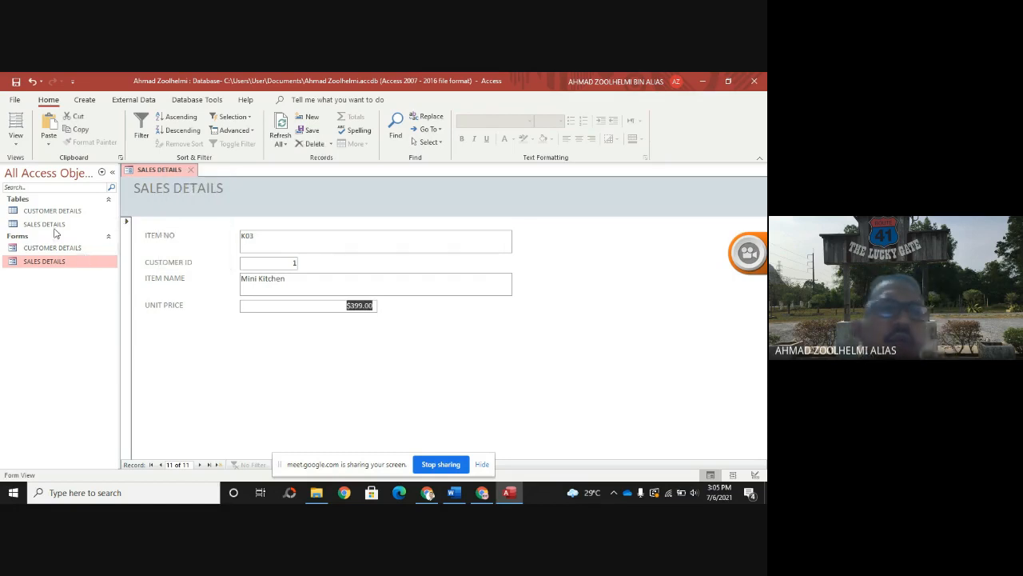
- Open the Sales Details table to check the records and widen its Item Name column to fit the longest names
left_click(60, 227)
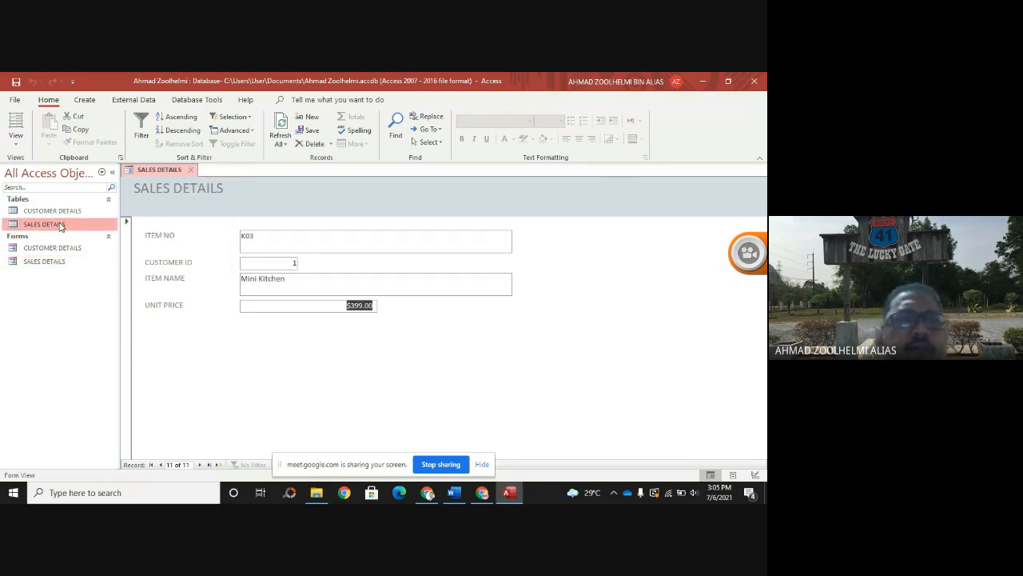
double_click(60, 224)
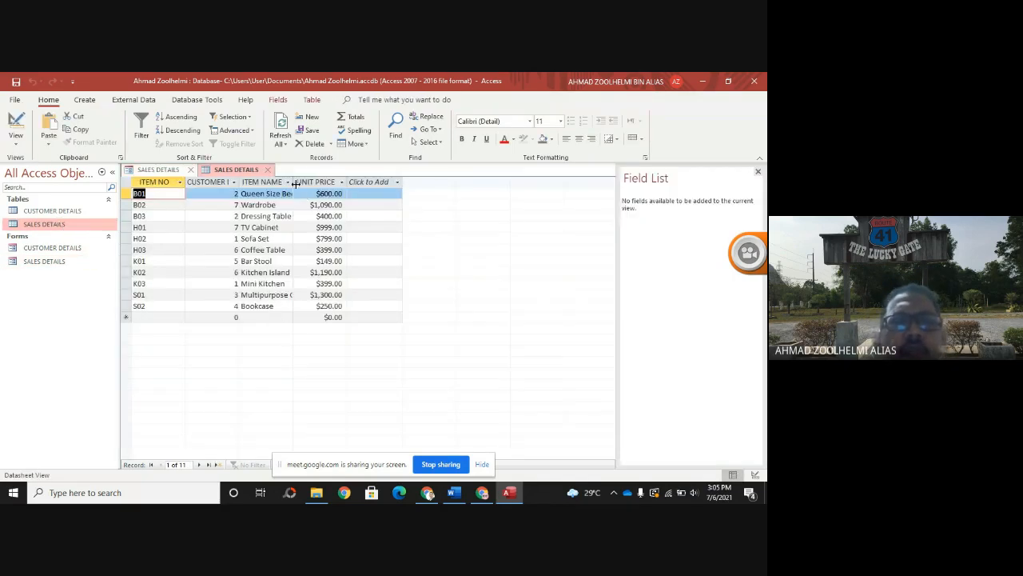
left_click_drag(295, 184, 325, 182)
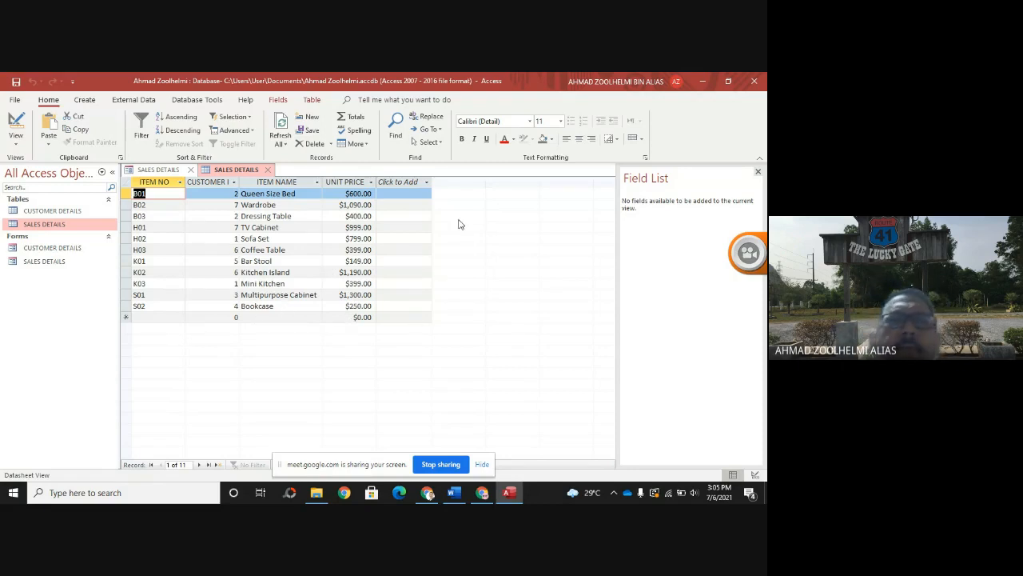
- Switch to the Access Lab Test document in Word and read part d's query requirements, highlighting the Perak customers task
left_click(458, 494)
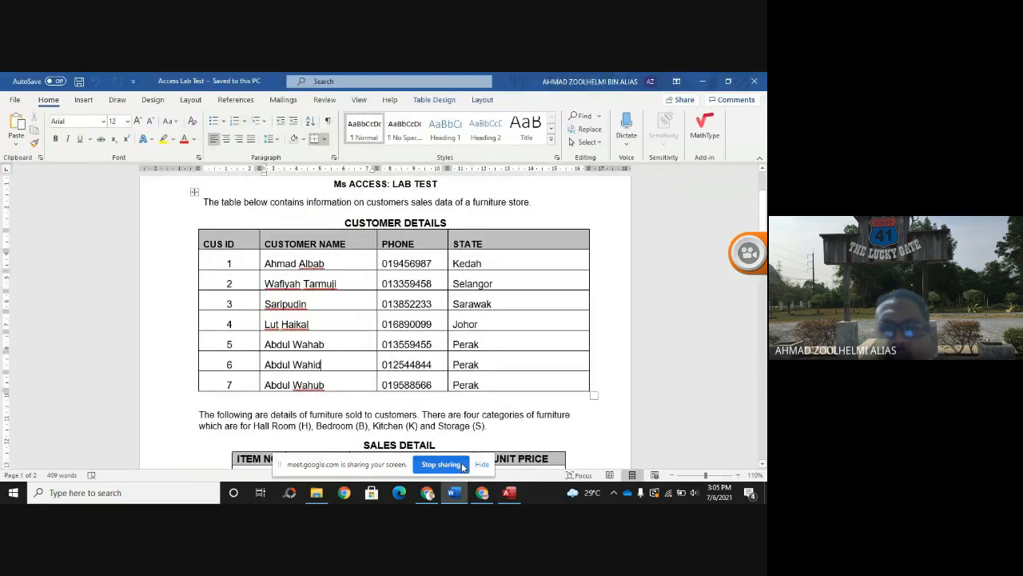
scroll(474, 335, "down", 10)
scroll(473, 335, "down", 8)
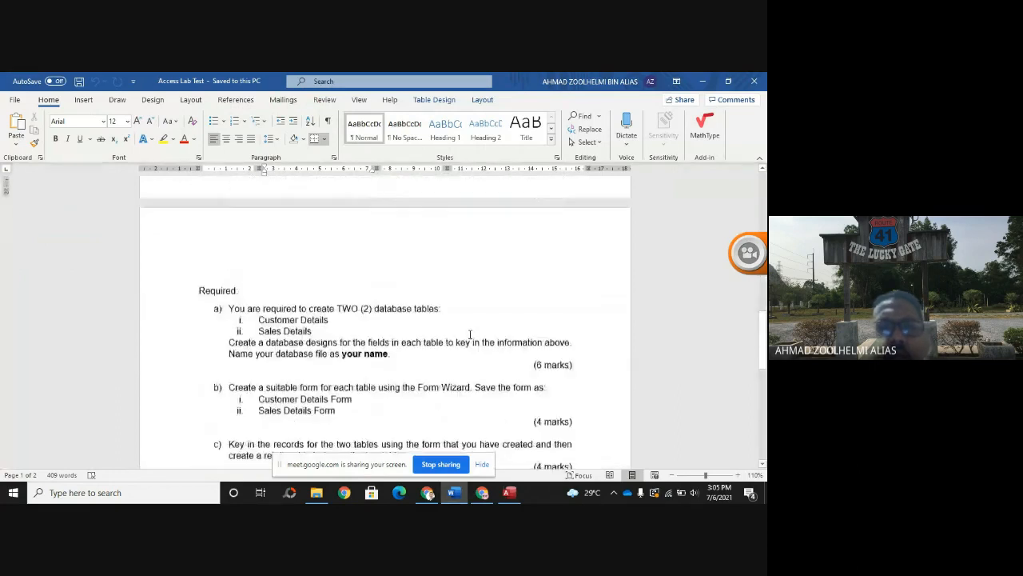
scroll(466, 332, "up", 1)
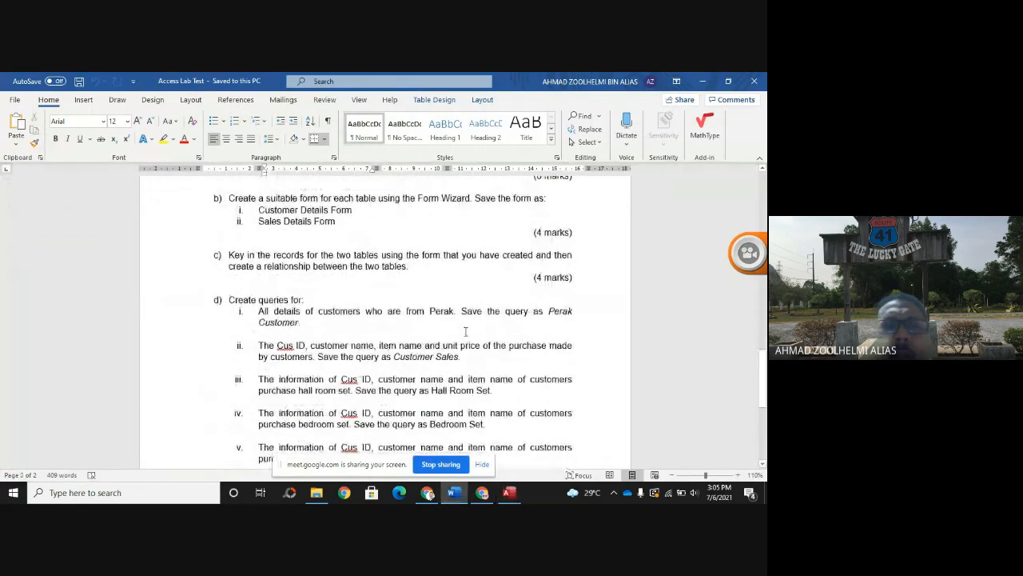
scroll(269, 229, "down", 3)
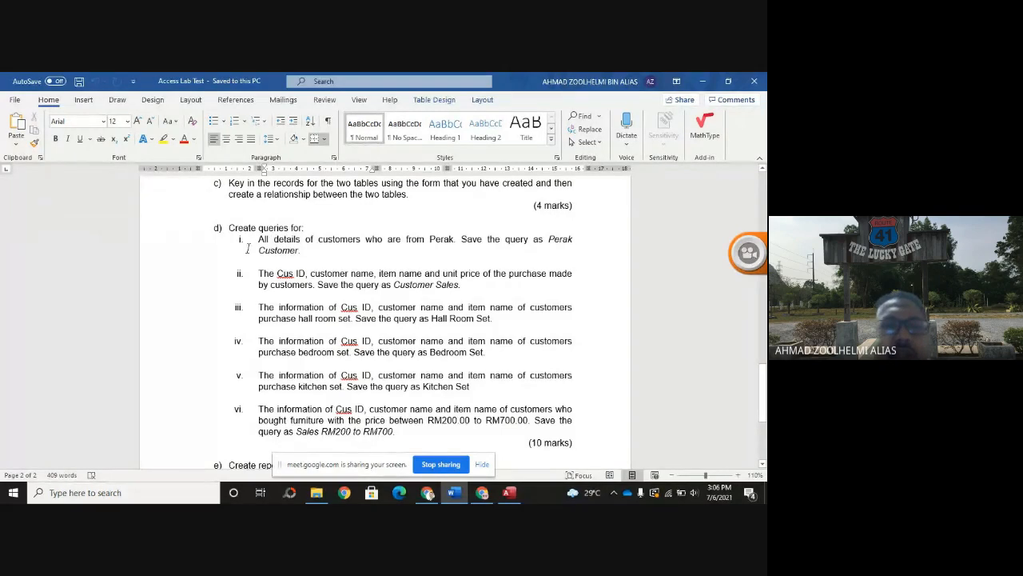
left_click_drag(259, 239, 453, 238)
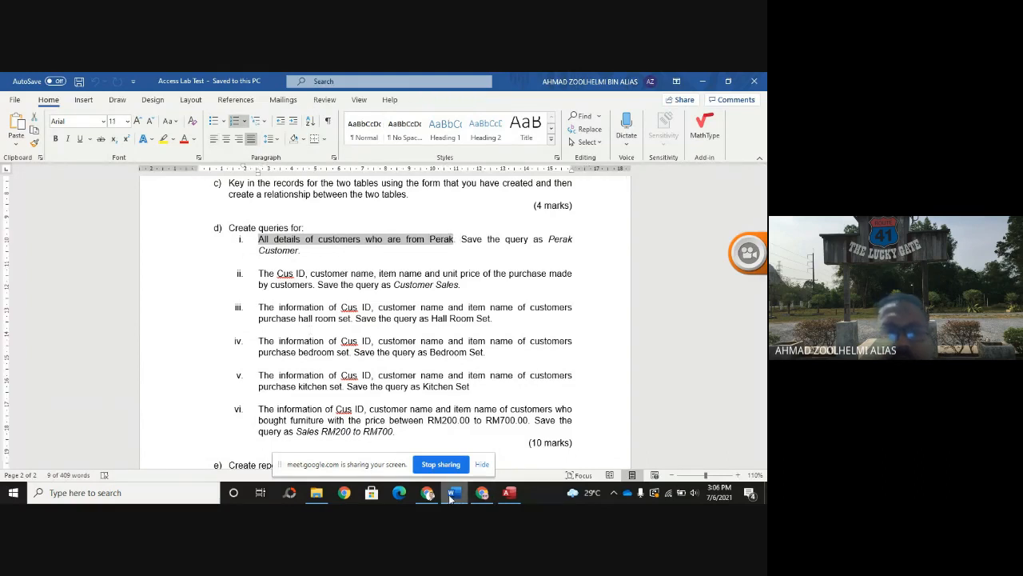
- Switch to Access and start a query in Design view containing the CUSTOMER DETAILS and SALES DETAILS tables
left_click(508, 493)
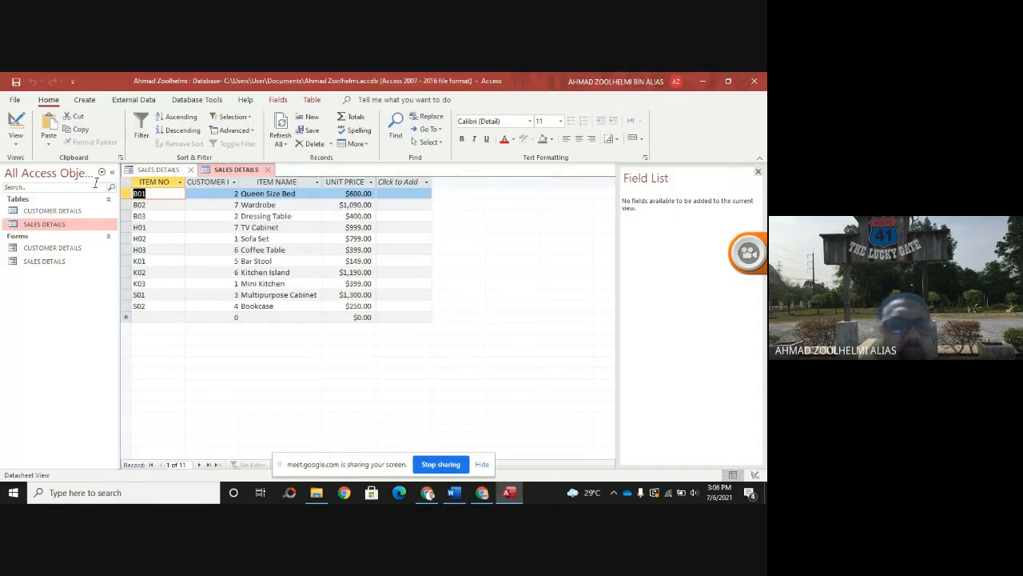
left_click(99, 103)
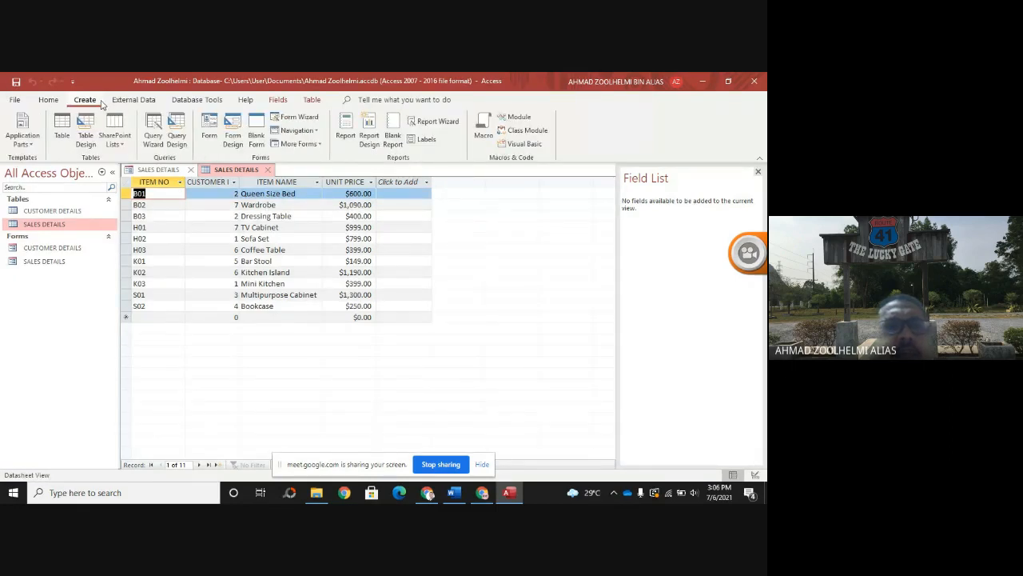
left_click(177, 131)
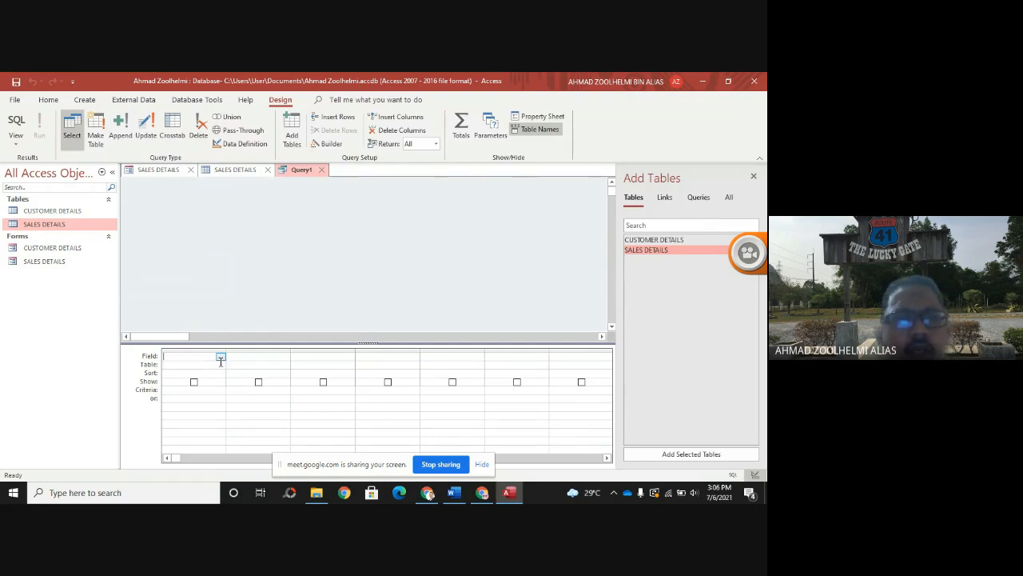
left_click_drag(655, 240, 192, 212)
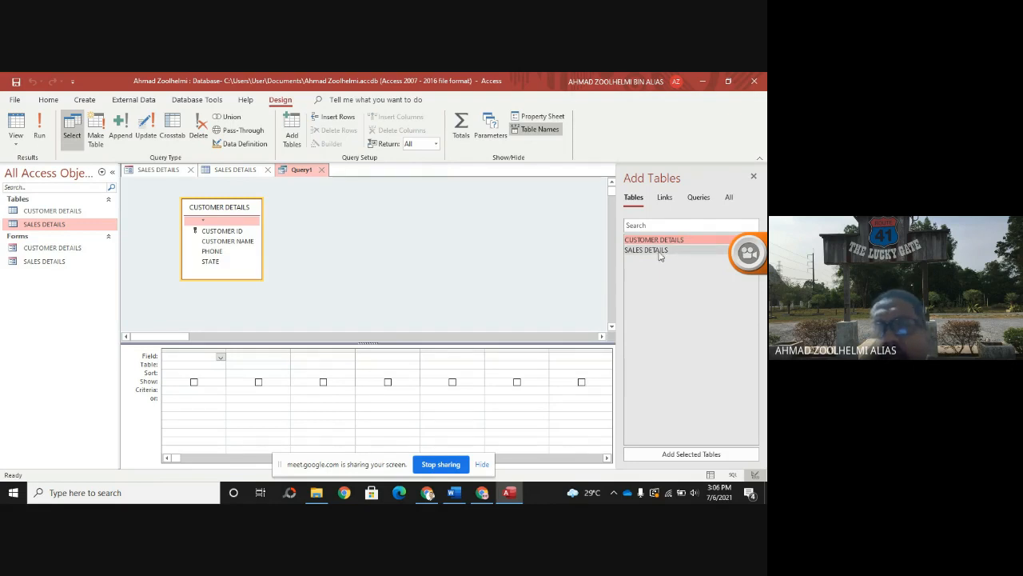
left_click_drag(660, 254, 404, 228)
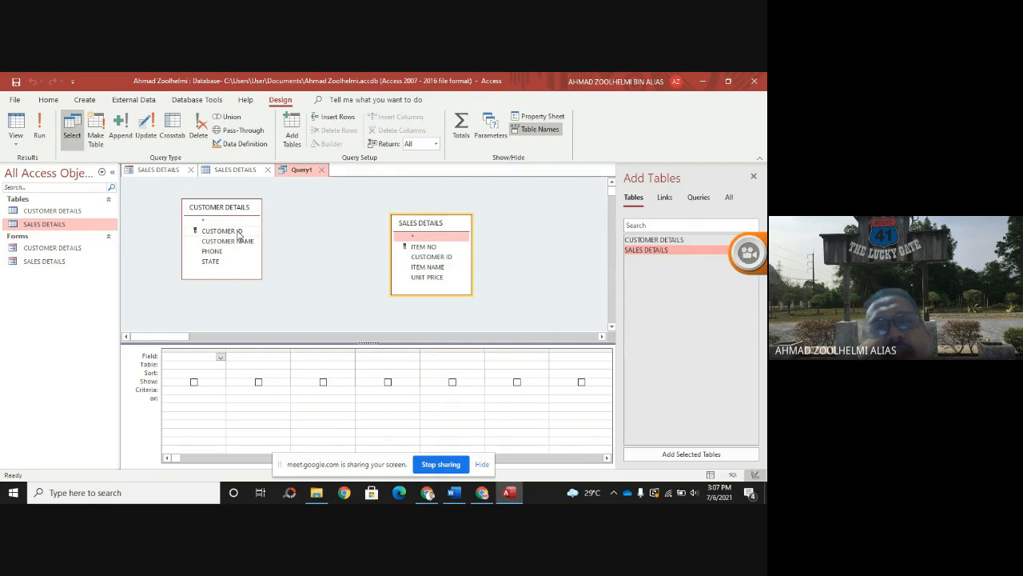
- Join the two tables on CUSTOMER ID and move the SALES DETAILS table closer to CUSTOMER DETAILS
left_click_drag(239, 234, 420, 261)
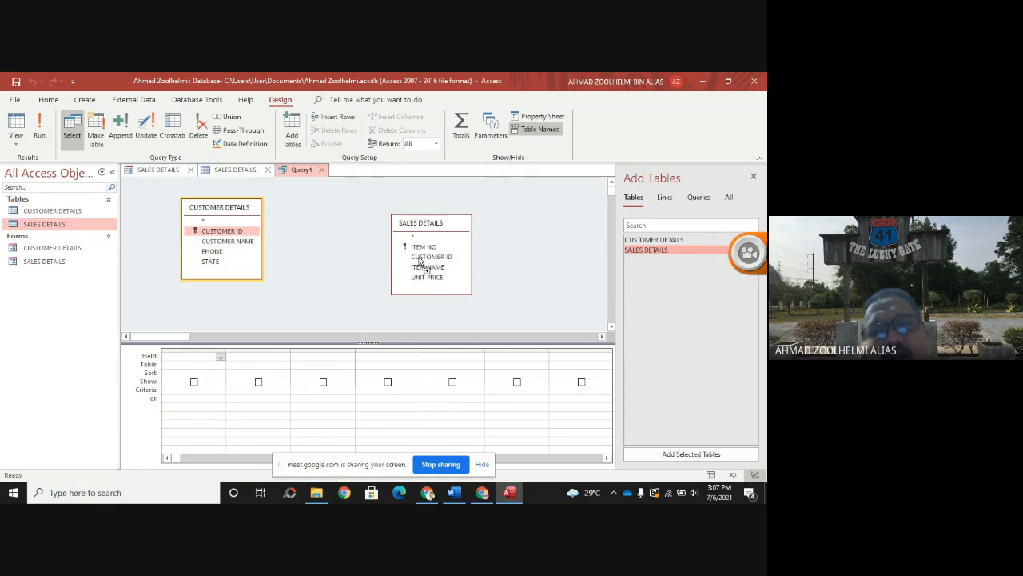
left_click_drag(420, 260, 420, 260)
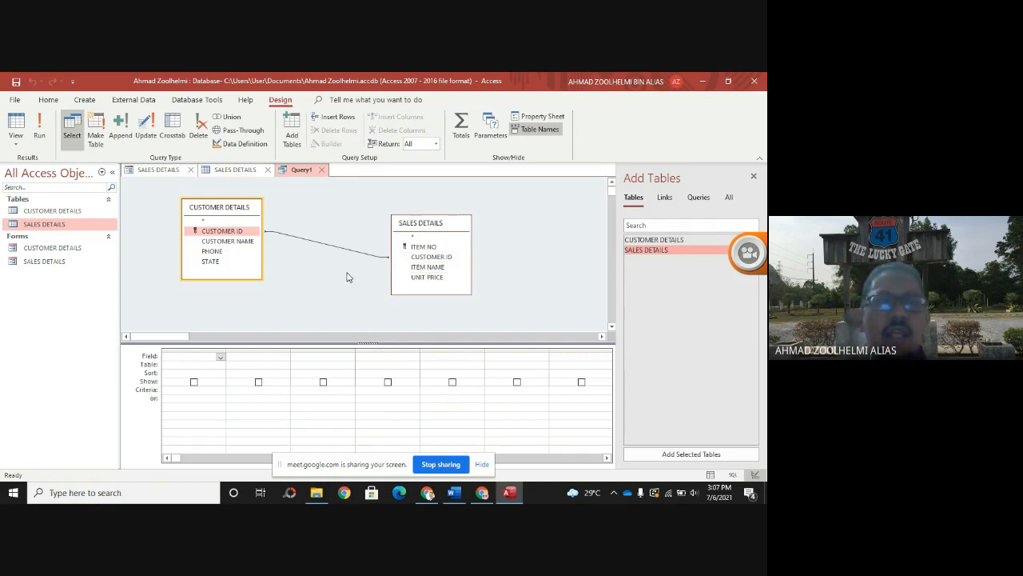
left_click_drag(445, 226, 400, 219)
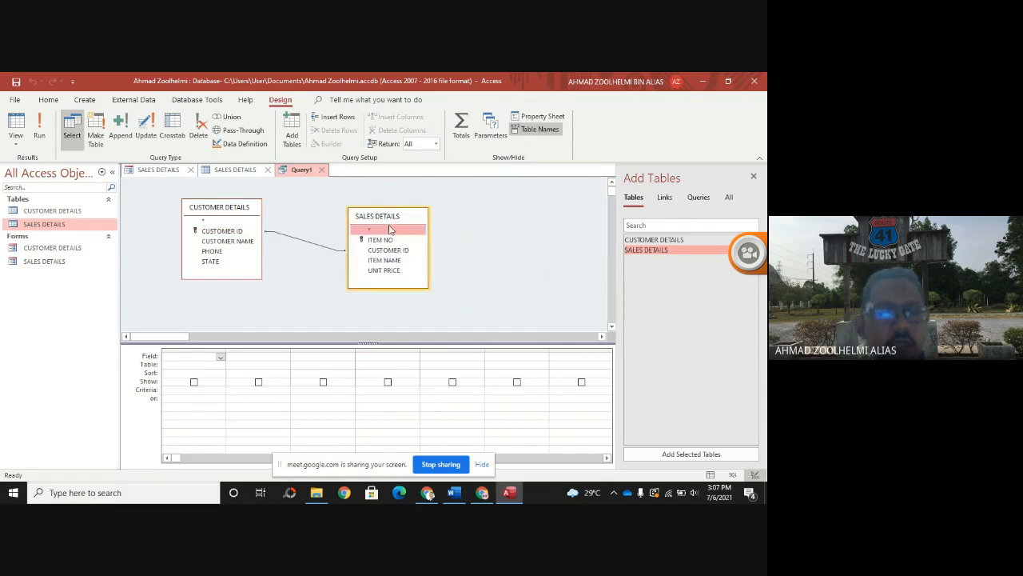
left_click(304, 271)
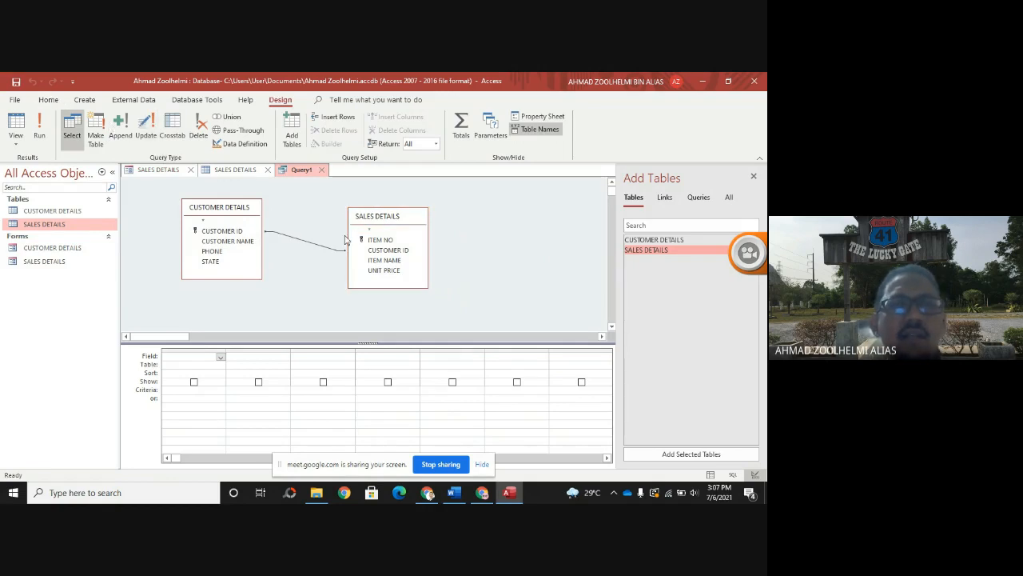
- Close the Add Tables pane and the query without saving its design
right_click(370, 223)
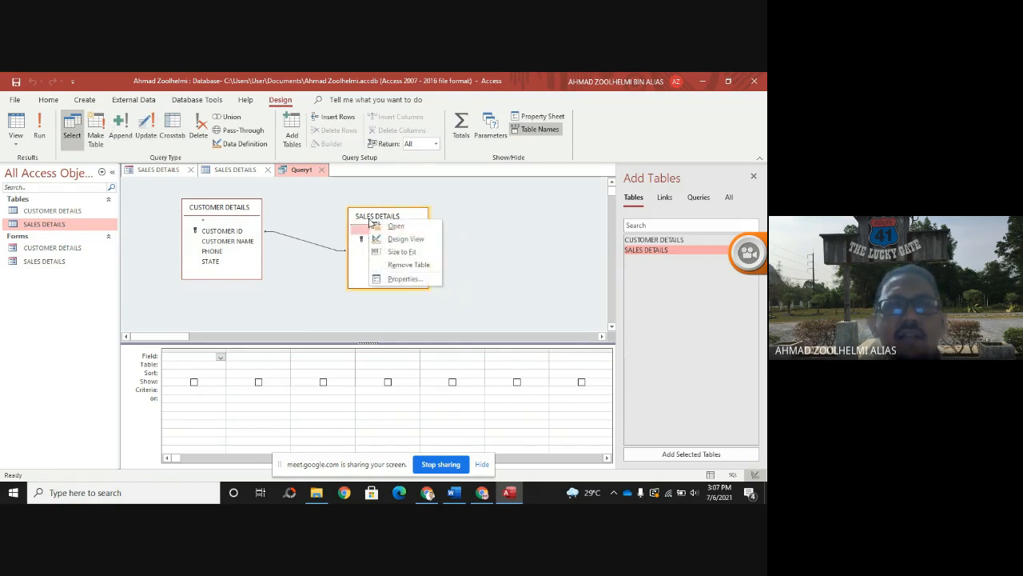
left_click(323, 224)
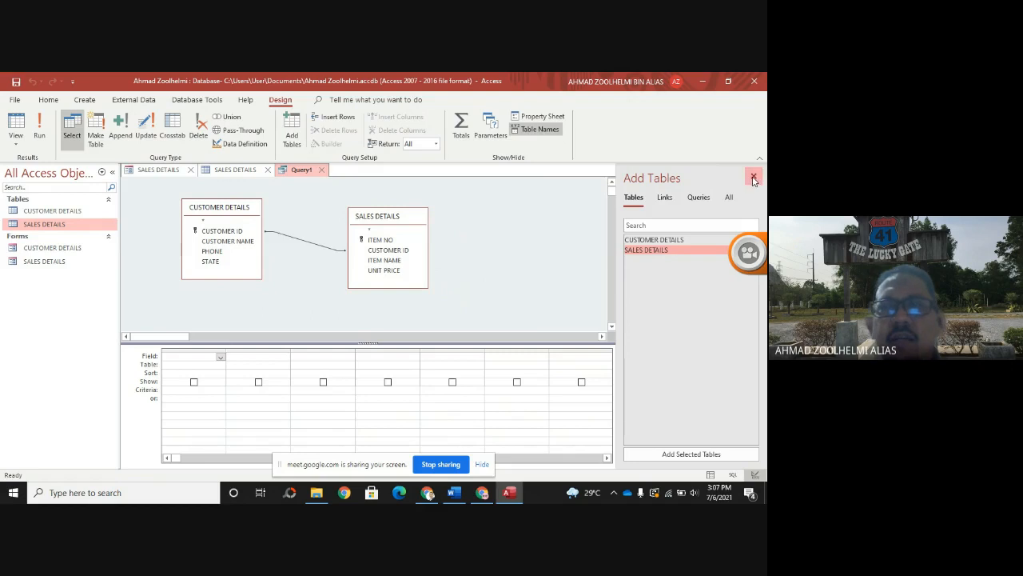
left_click(752, 174)
left_click(325, 170)
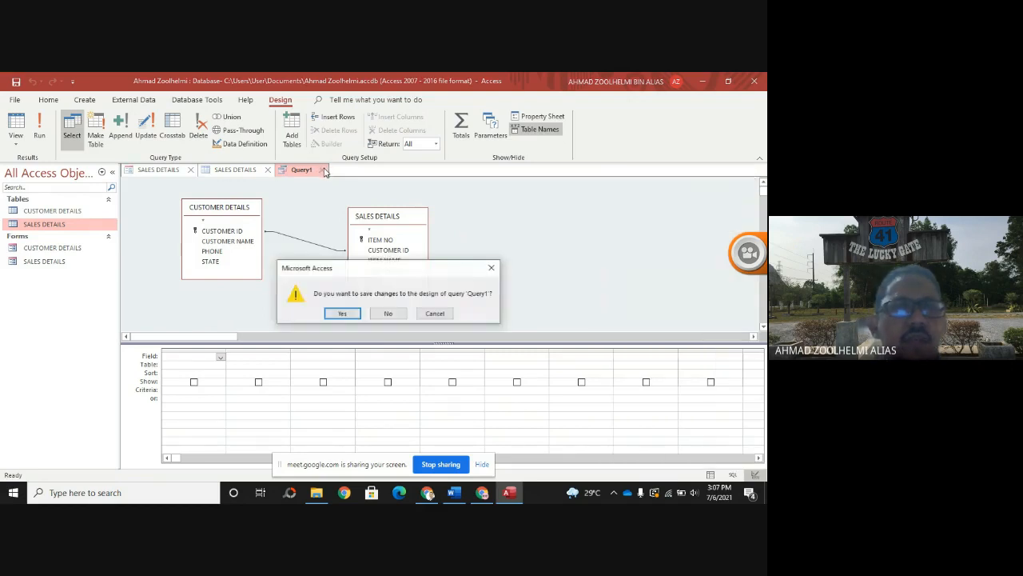
left_click(393, 314)
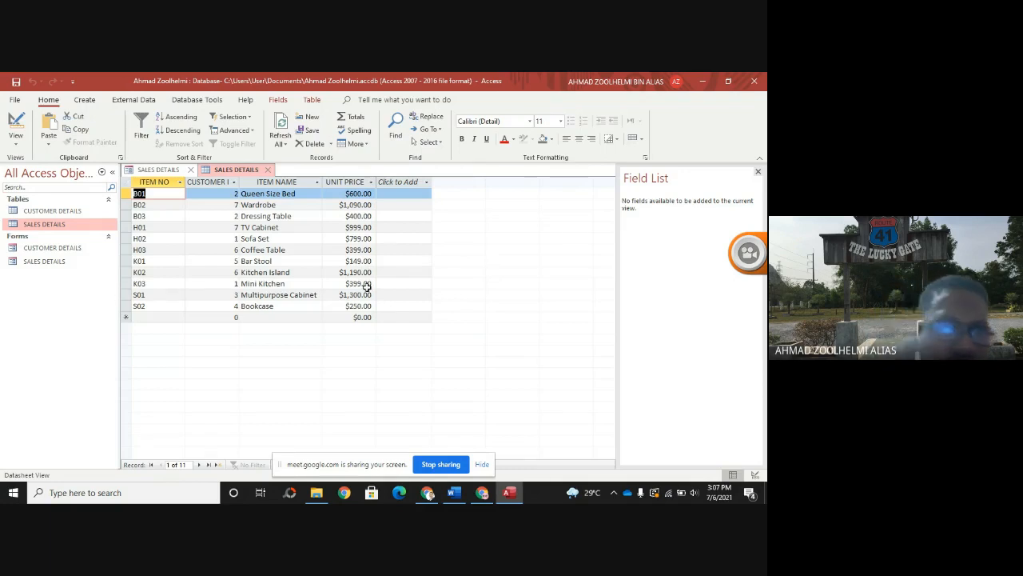
- Create a new query design with CUSTOMER DETAILS and SALES DETAILS, joined from CUSTOMER ID to CUSTOMER ID
left_click(85, 100)
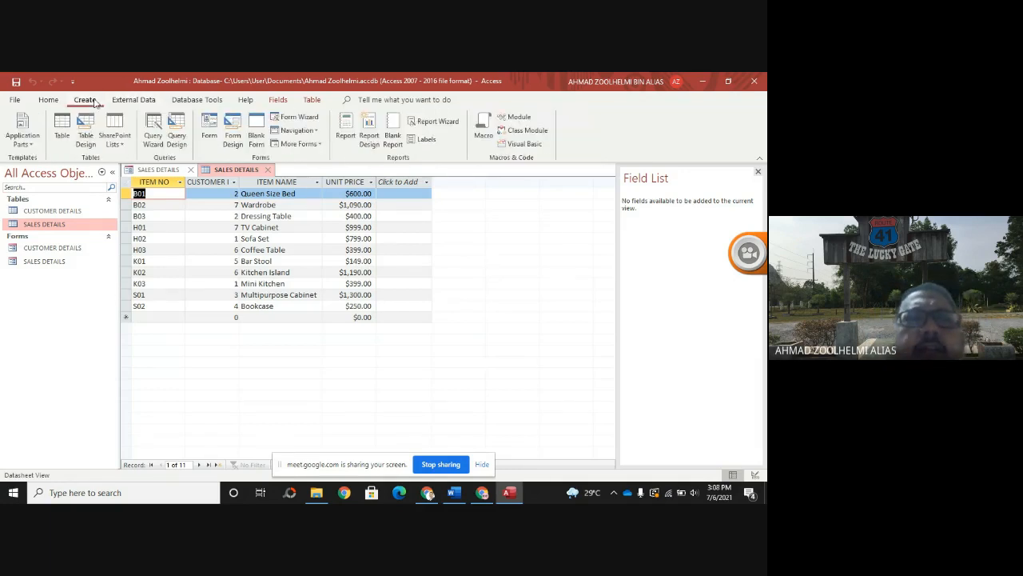
left_click(177, 131)
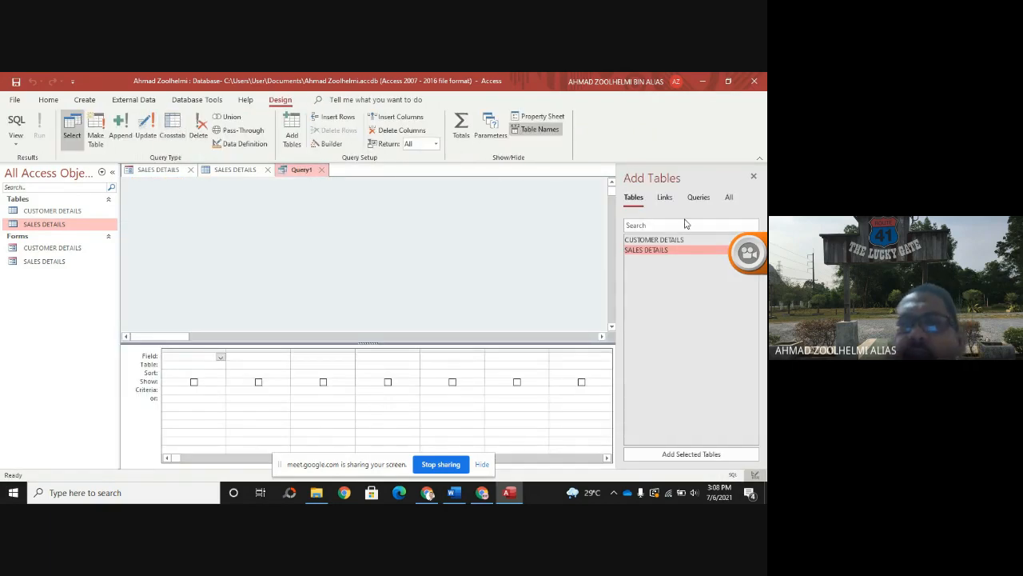
left_click_drag(716, 247, 702, 89)
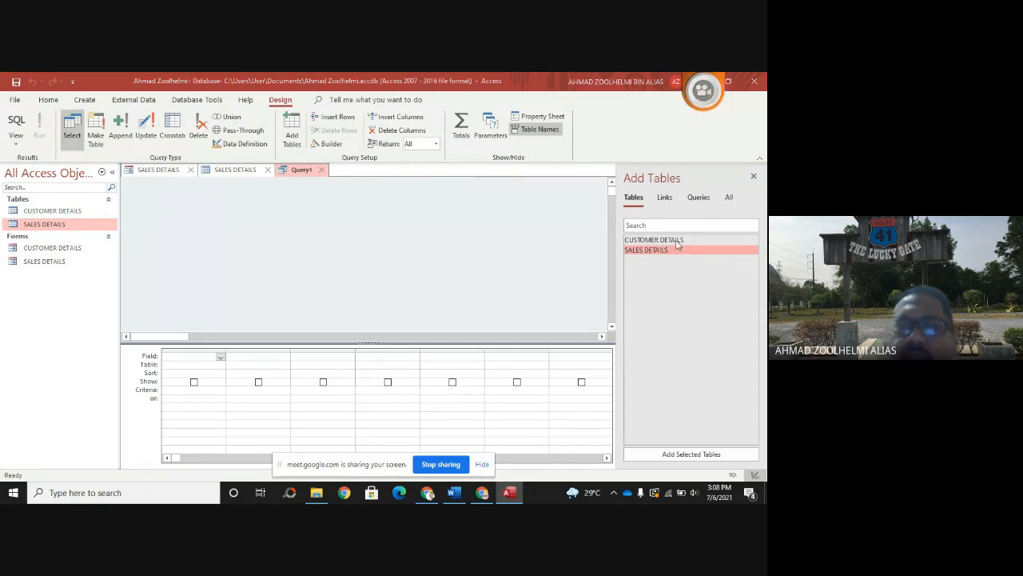
left_click_drag(674, 243, 225, 227)
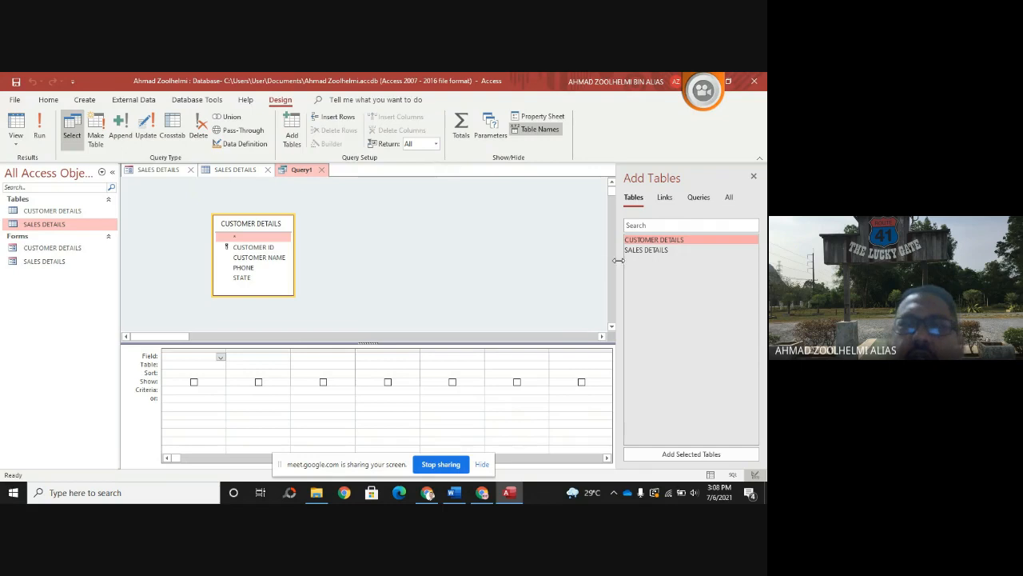
left_click(646, 249)
left_click_drag(664, 251, 478, 235)
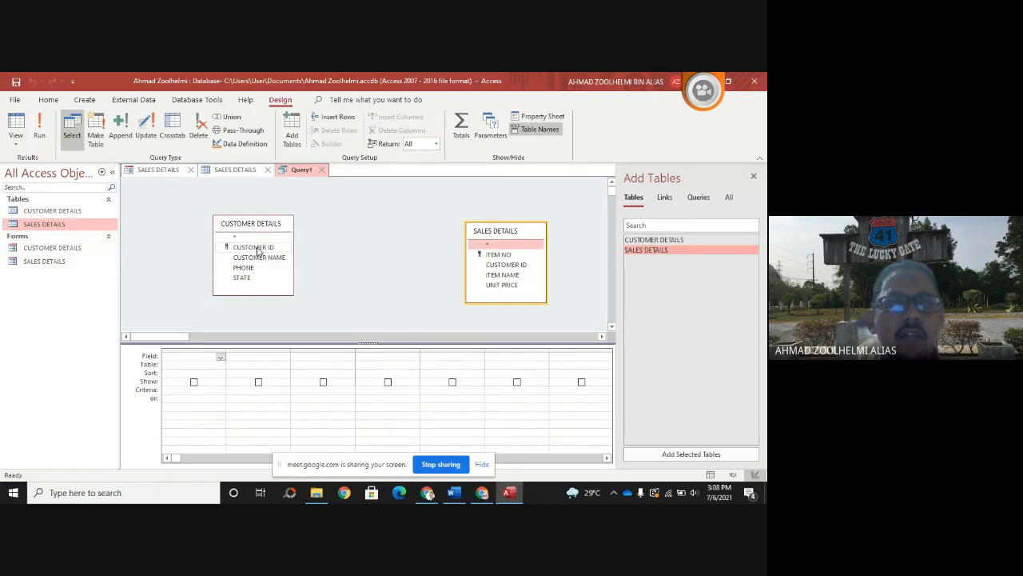
left_click_drag(257, 250, 509, 272)
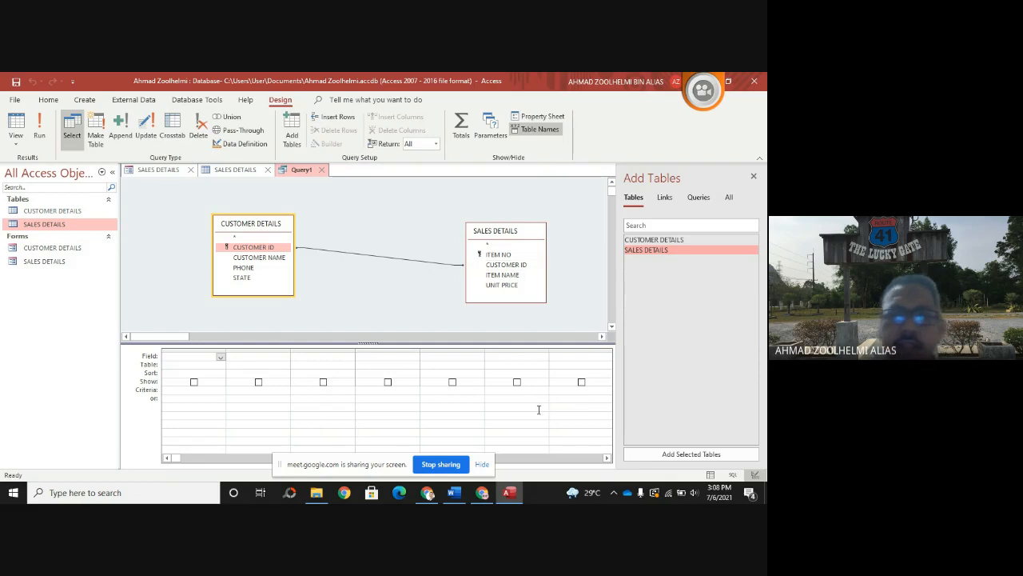
- Check the query instructions in Word, return to Access, and set the query's first field to CUSTOMER DETAILS.*
left_click(453, 493)
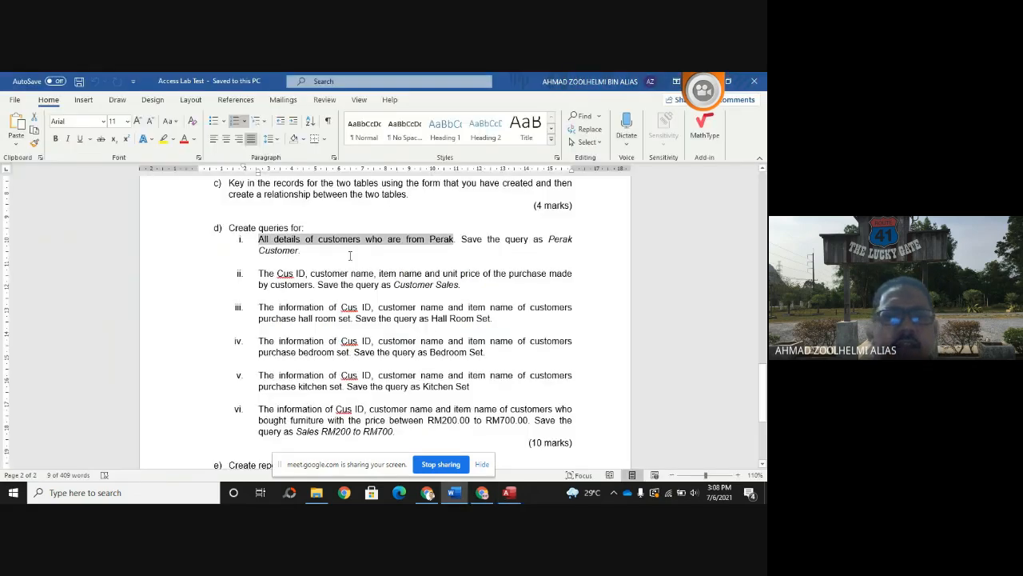
scroll(307, 240, "up", 1)
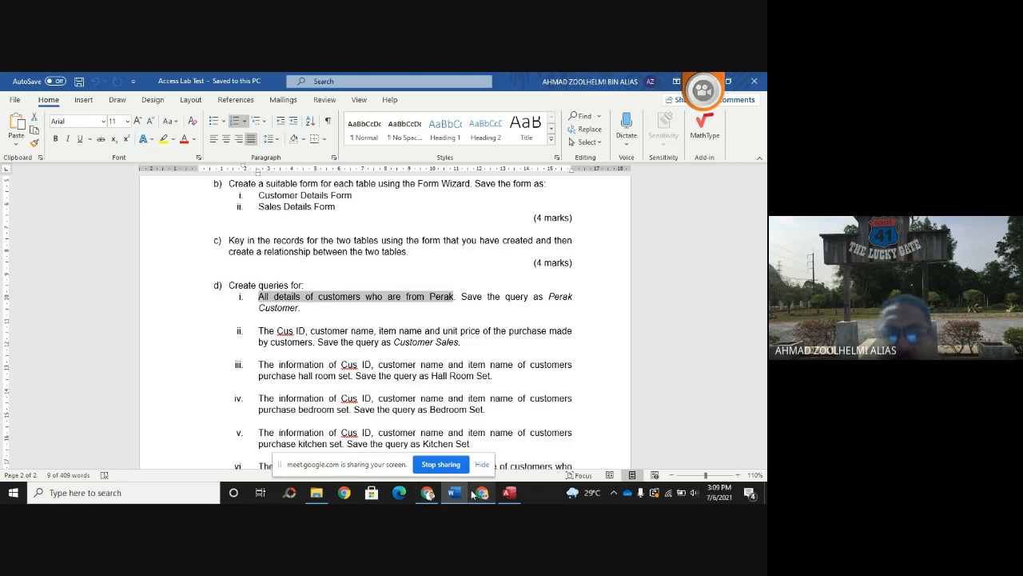
mouse_move(456, 499)
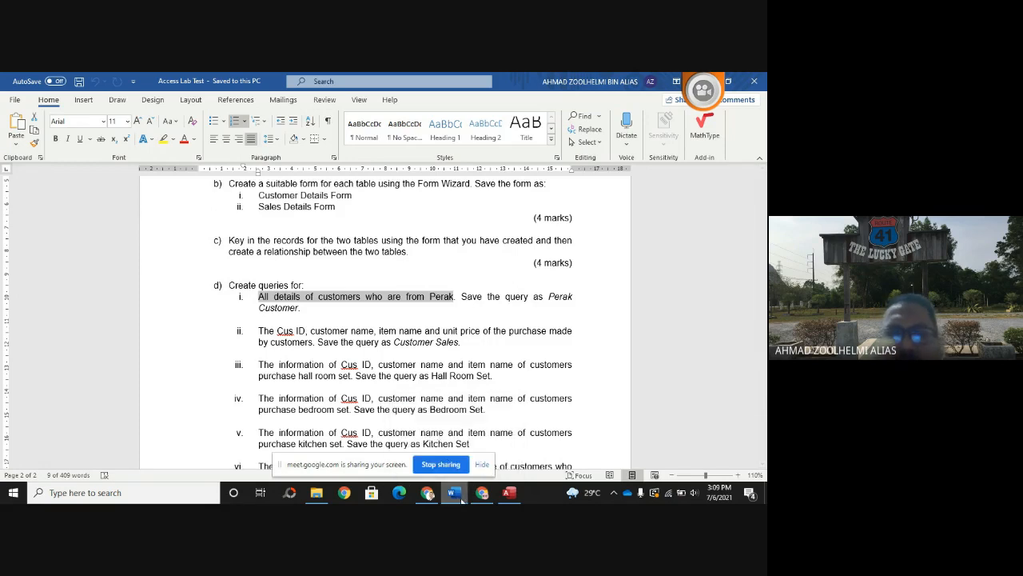
left_click(509, 492)
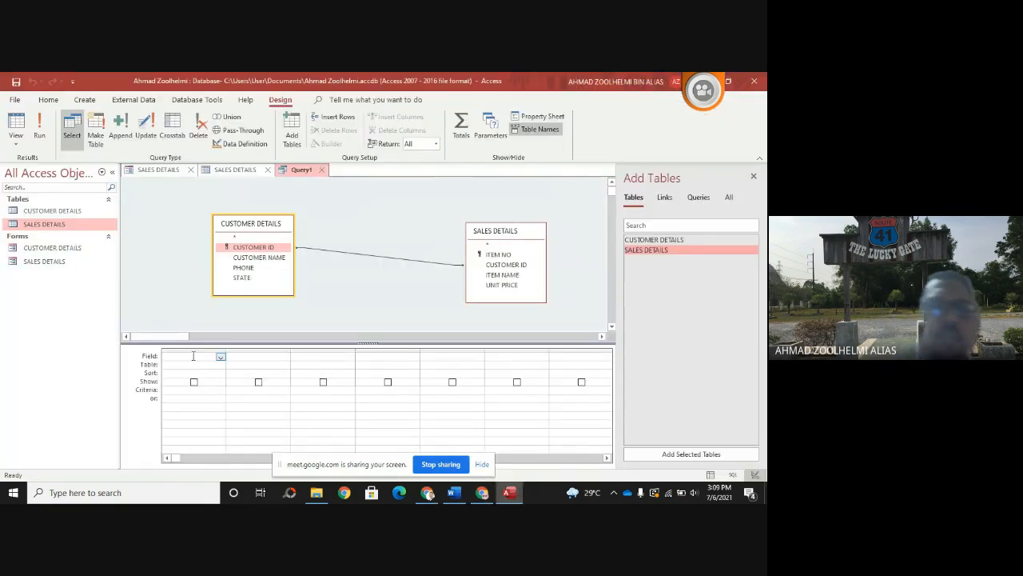
left_click(220, 357)
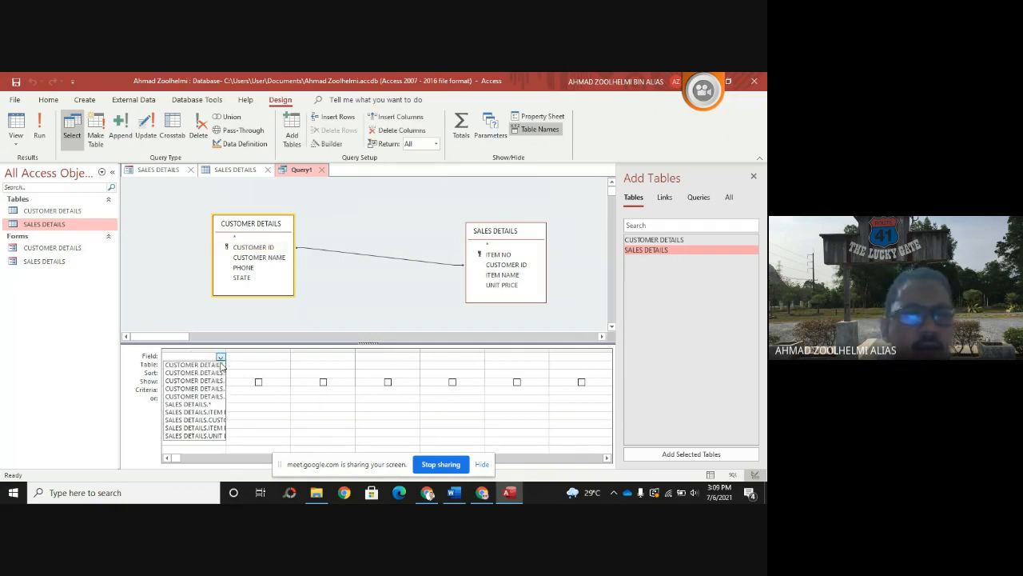
left_click(193, 365)
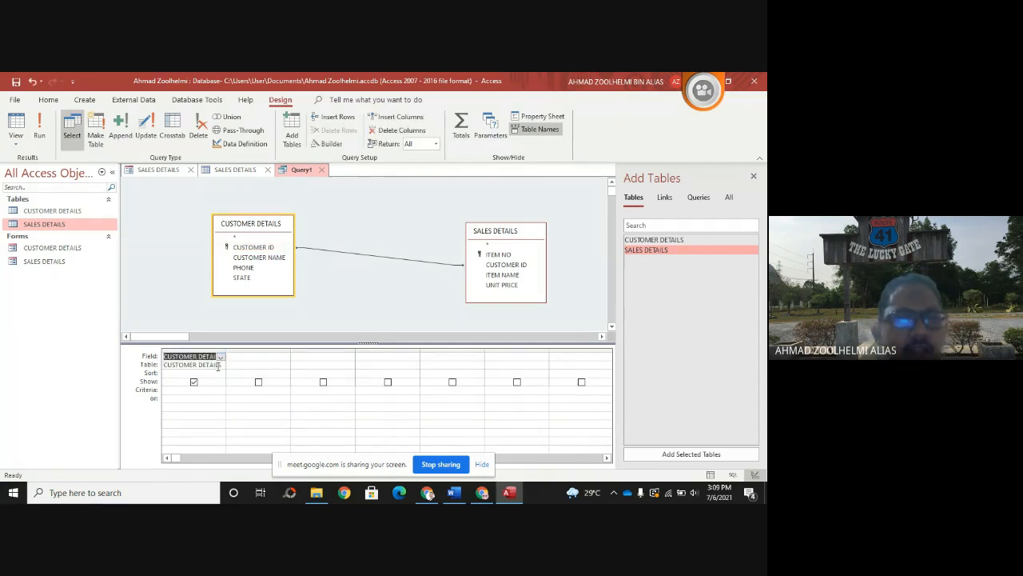
- Add CUSTOMER ID, CUSTOMER NAME and STATE from CUSTOMER DETAILS as the second, third and fourth query fields
left_click(253, 356)
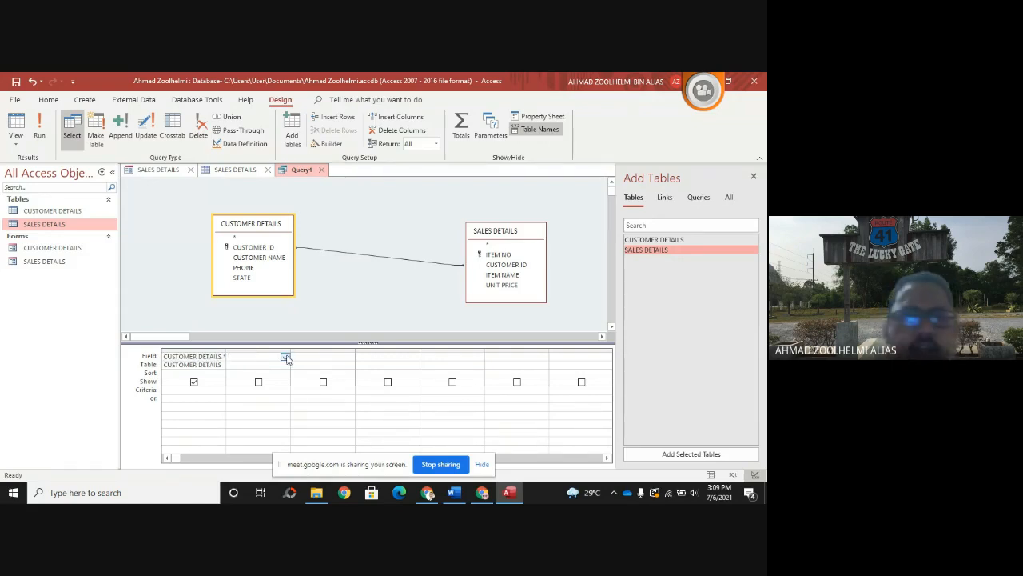
left_click(286, 357)
left_click(285, 371)
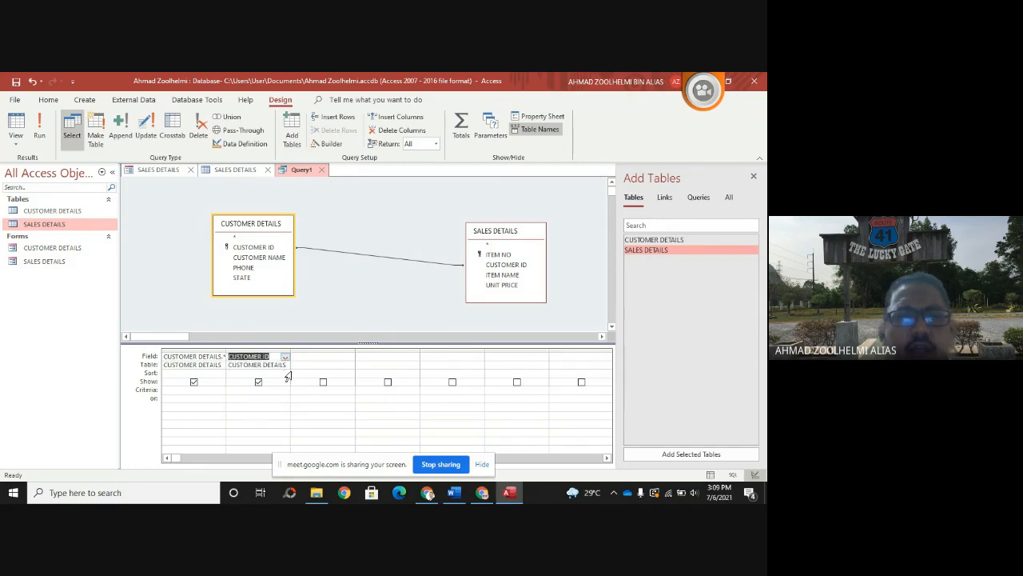
left_click(344, 356)
left_click(350, 357)
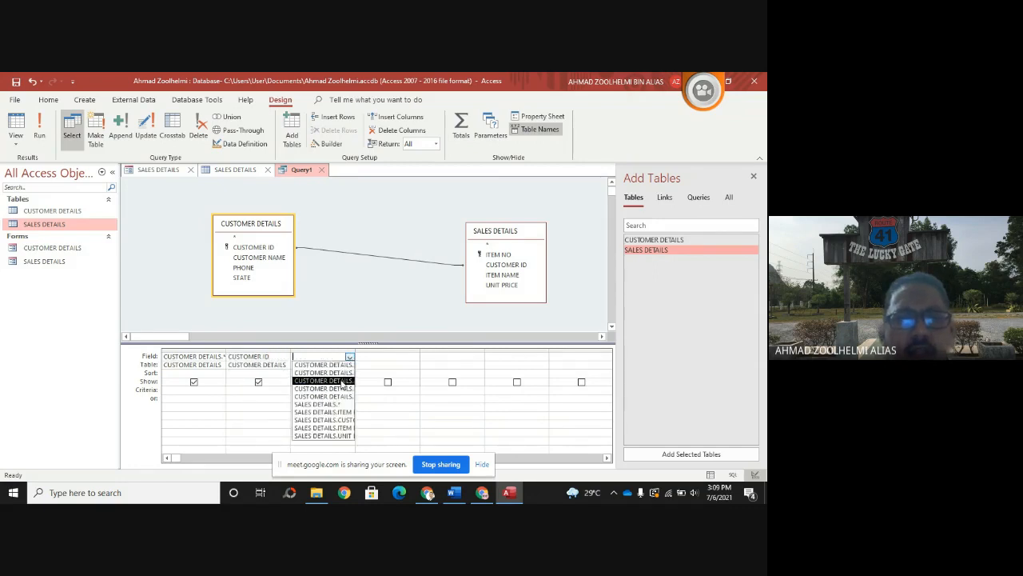
left_click(343, 382)
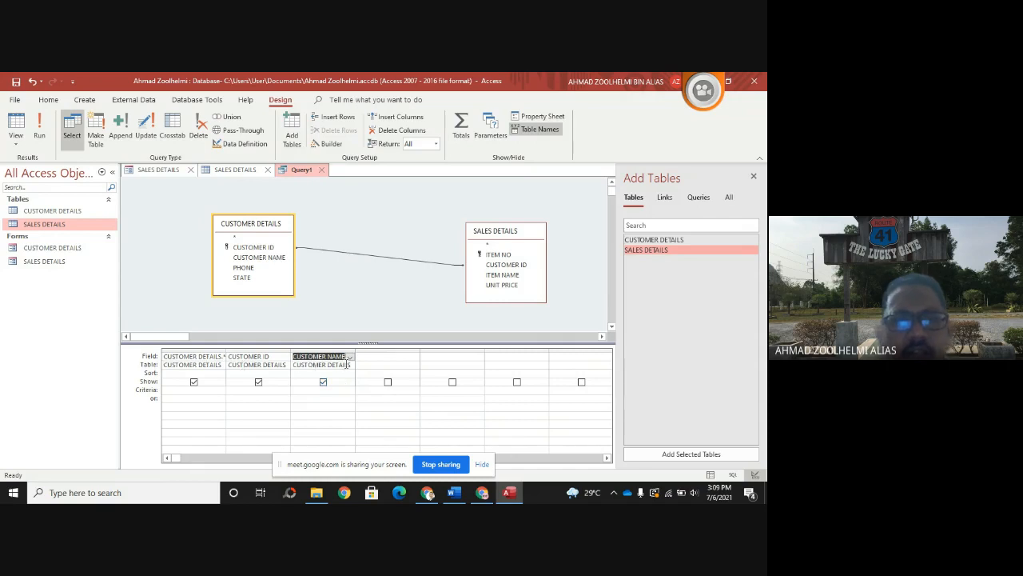
left_click(387, 356)
left_click(415, 358)
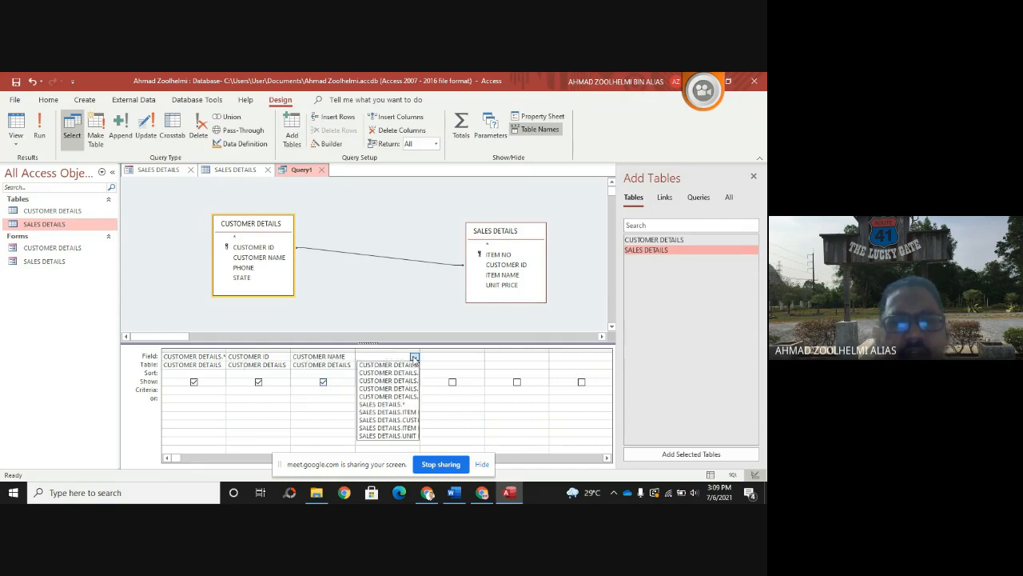
left_click(408, 396)
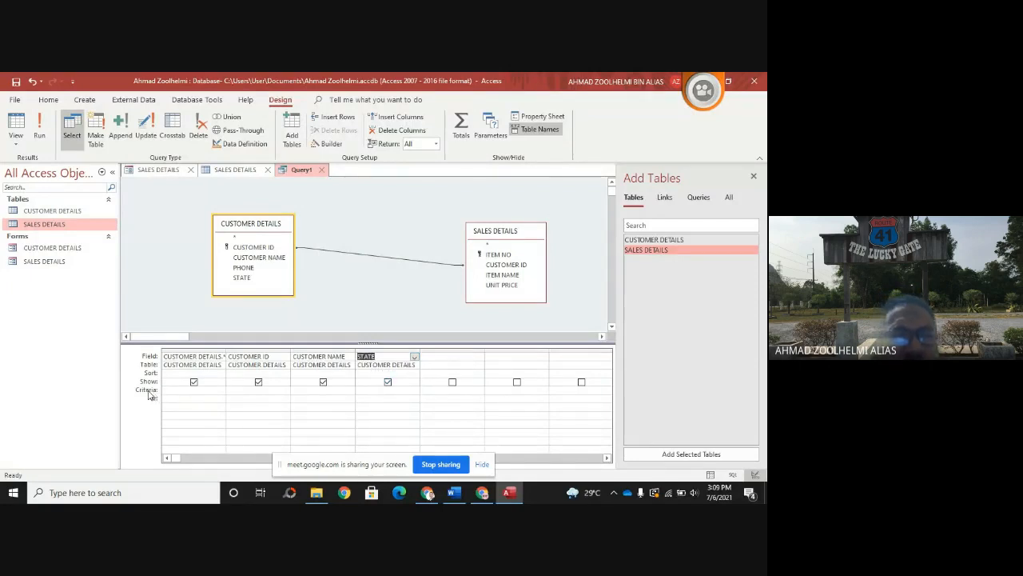
- Set the STATE field's criterion to perak and run the query
left_click(383, 389)
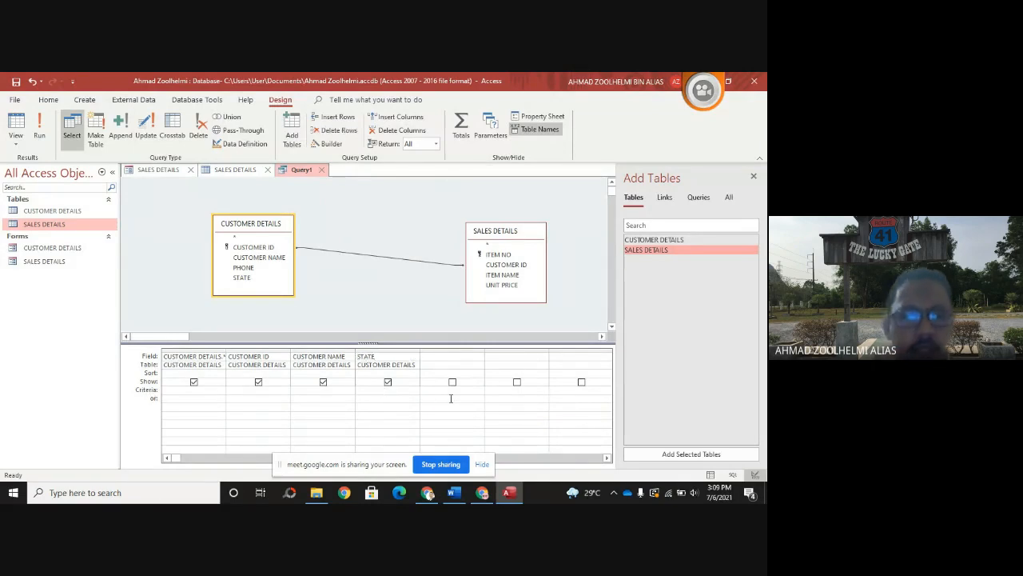
type("perak")
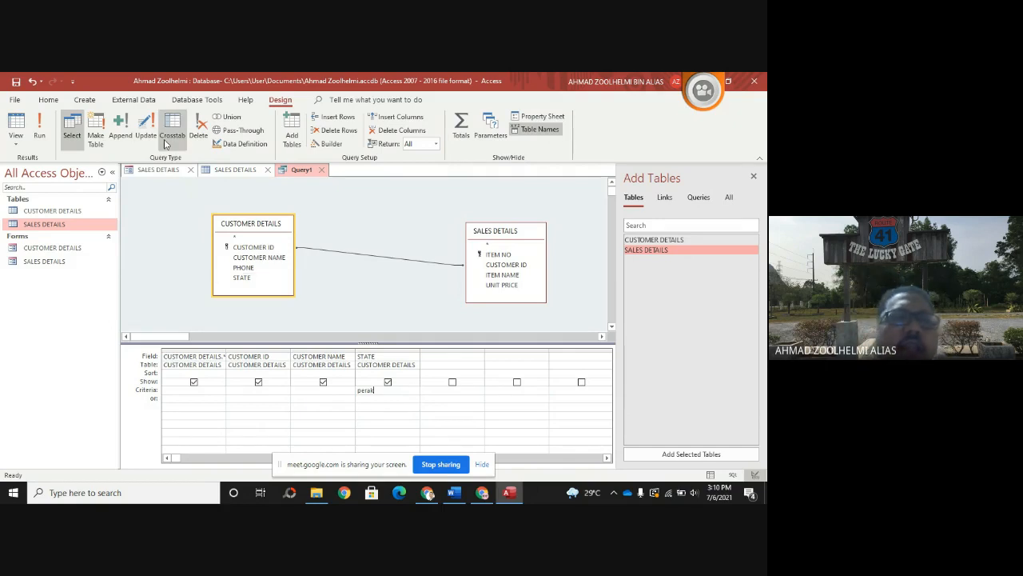
left_click(39, 128)
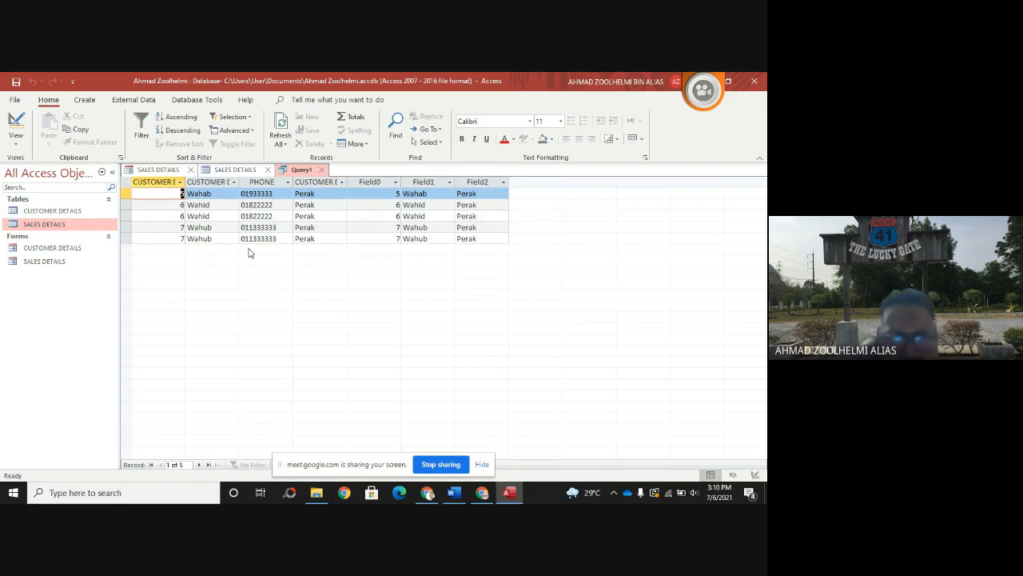
- Close the open query and discard its unsaved design changes
left_click(321, 170)
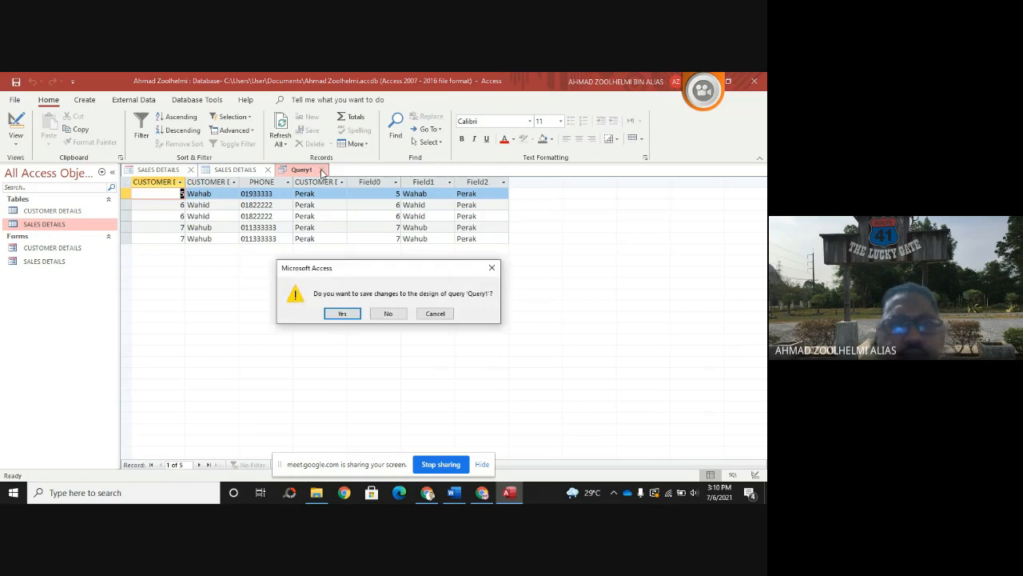
left_click(387, 314)
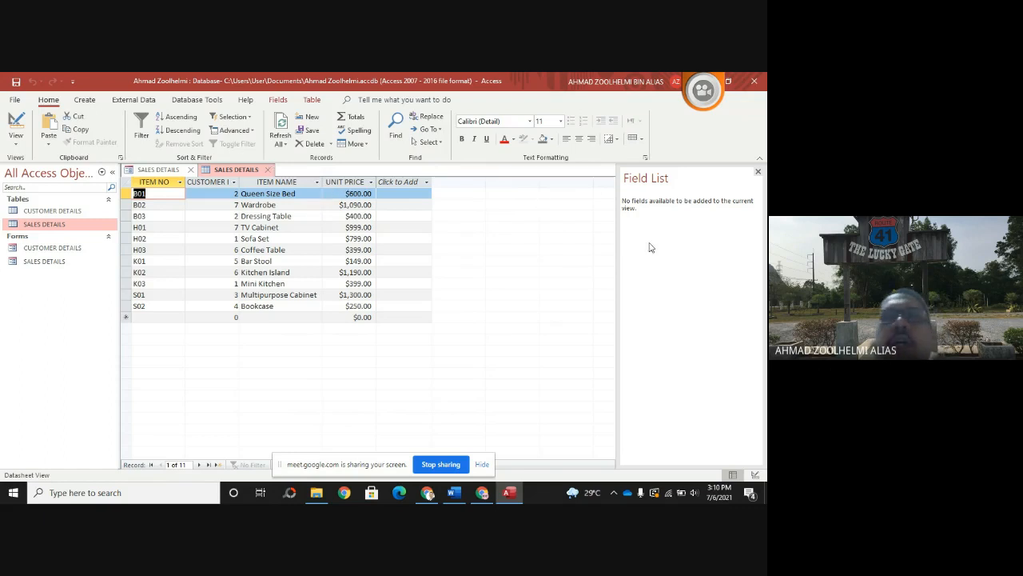
left_click(85, 100)
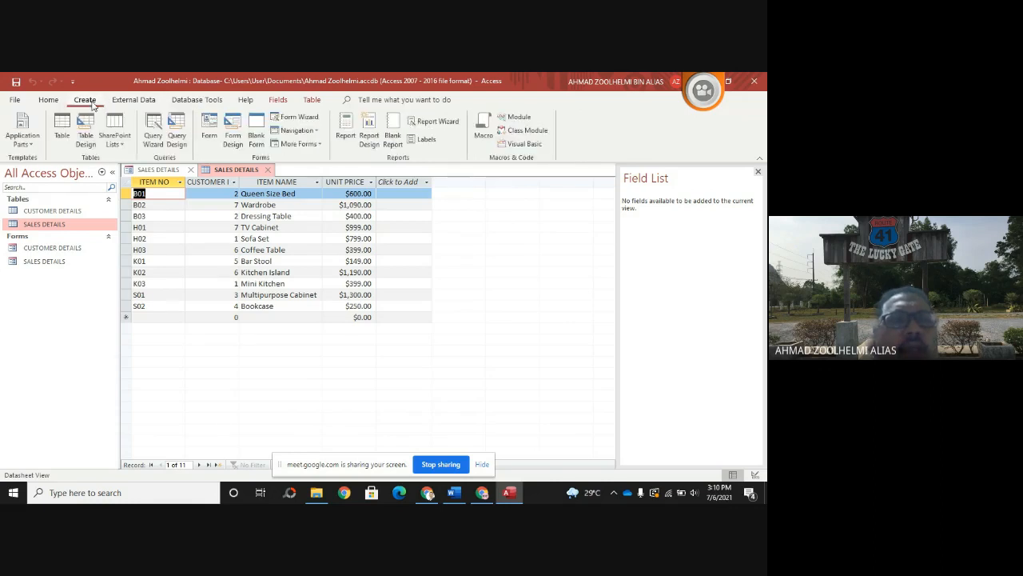
left_click(177, 130)
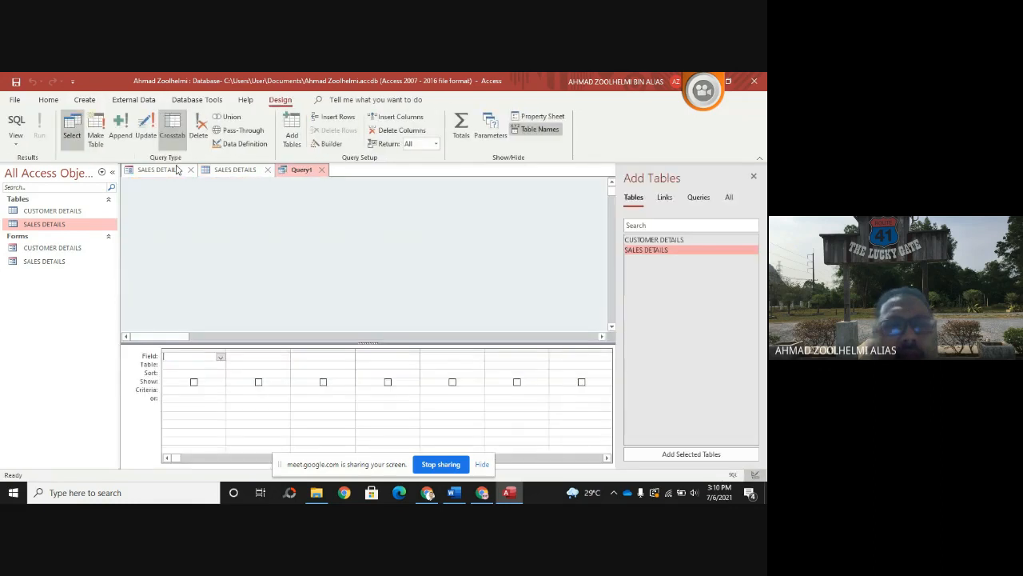
left_click(221, 359)
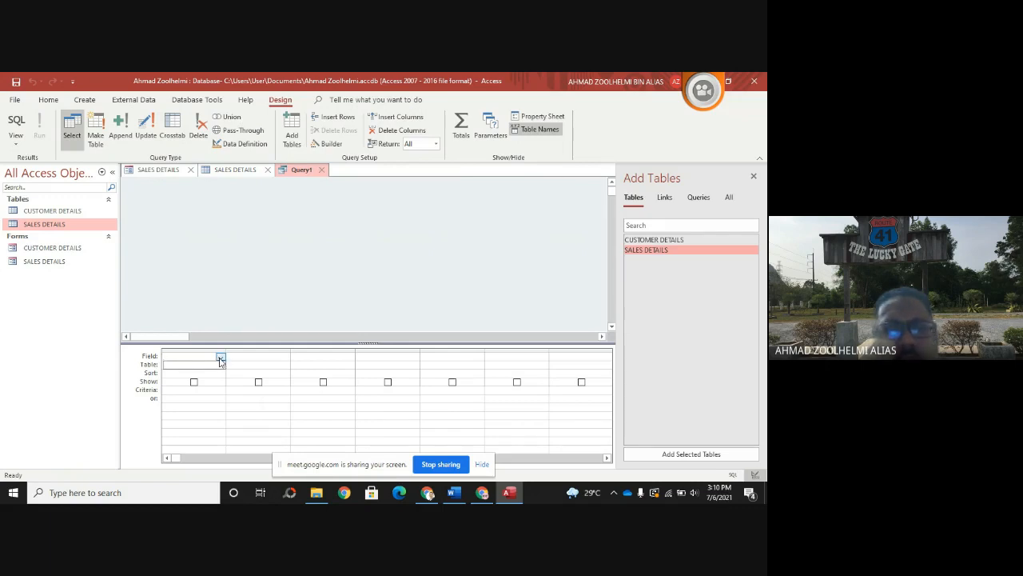
left_click_drag(676, 238, 211, 223)
left_click(665, 251)
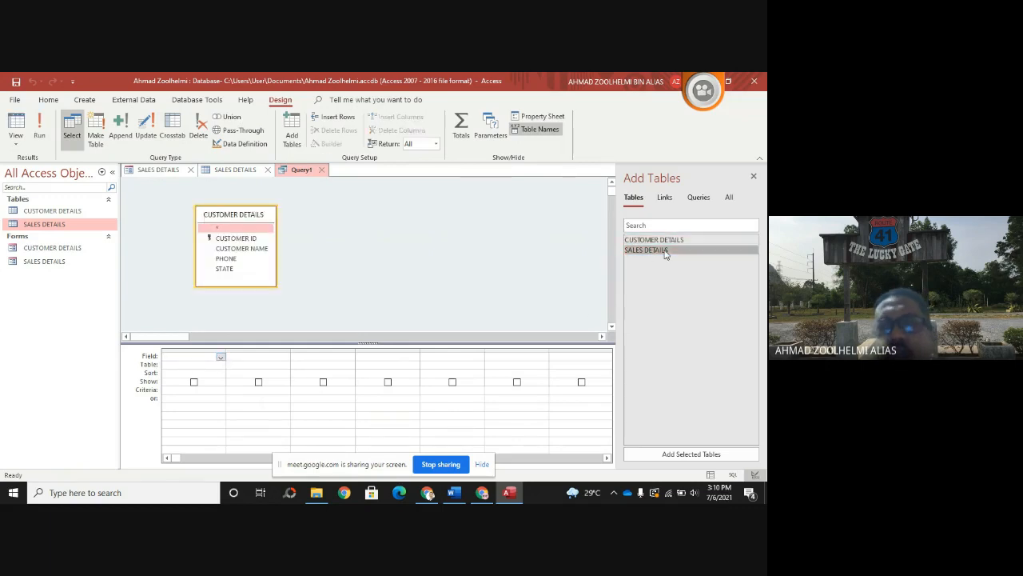
left_click_drag(664, 251, 419, 220)
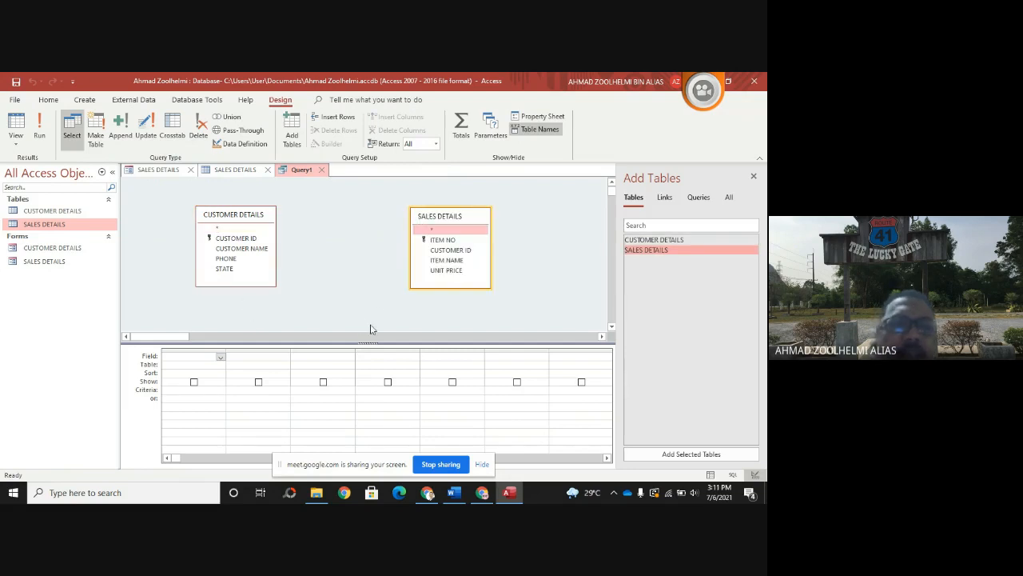
left_click_drag(440, 222, 417, 225)
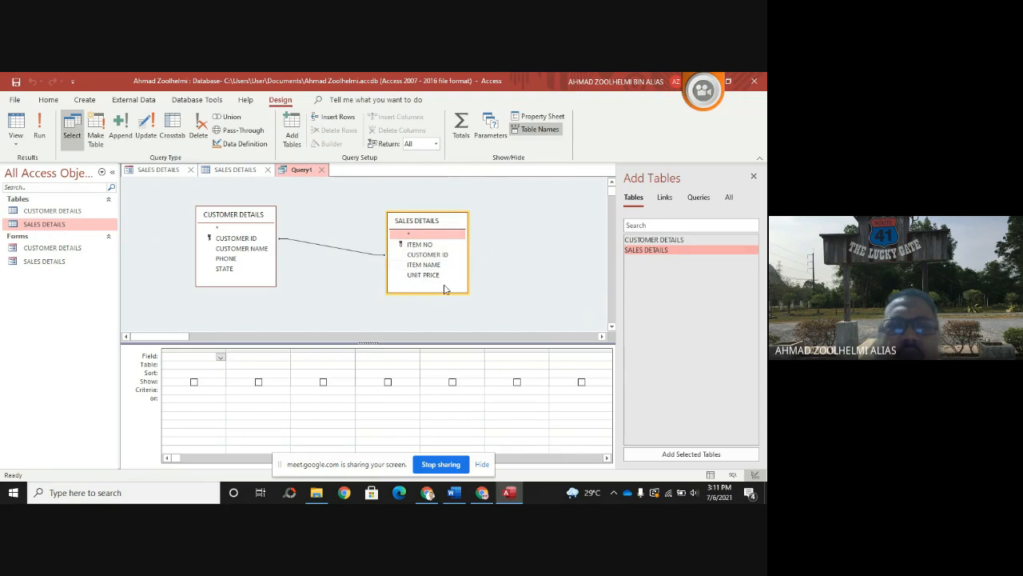
left_click(322, 170)
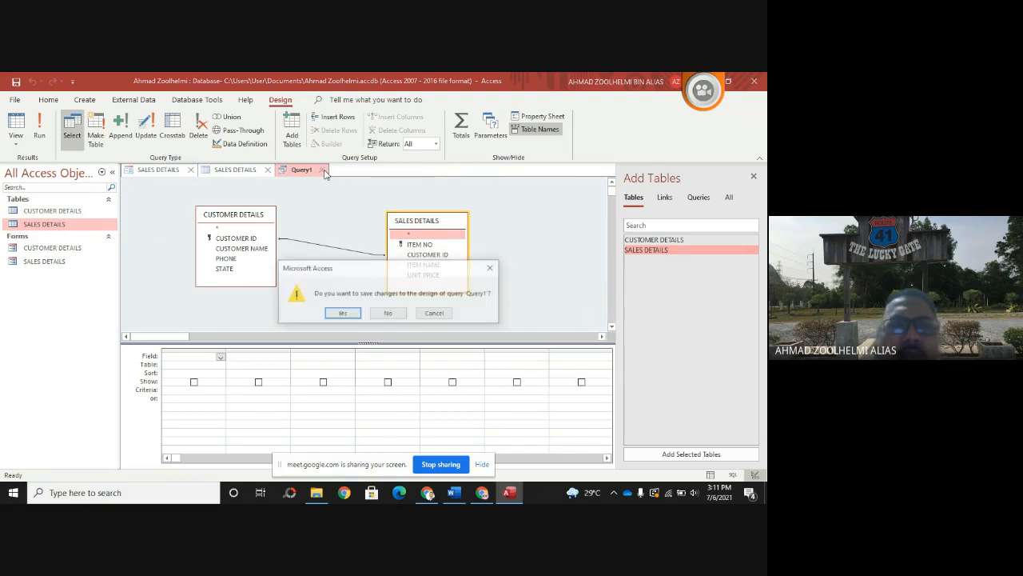
left_click(401, 313)
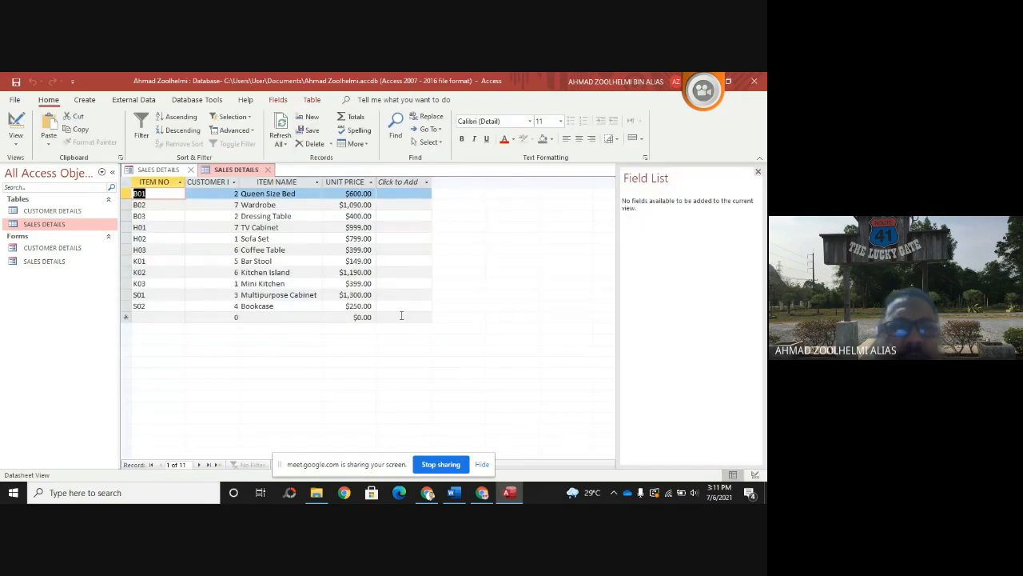
- Create a new query design containing only the CUSTOMER DETAILS table
left_click(81, 99)
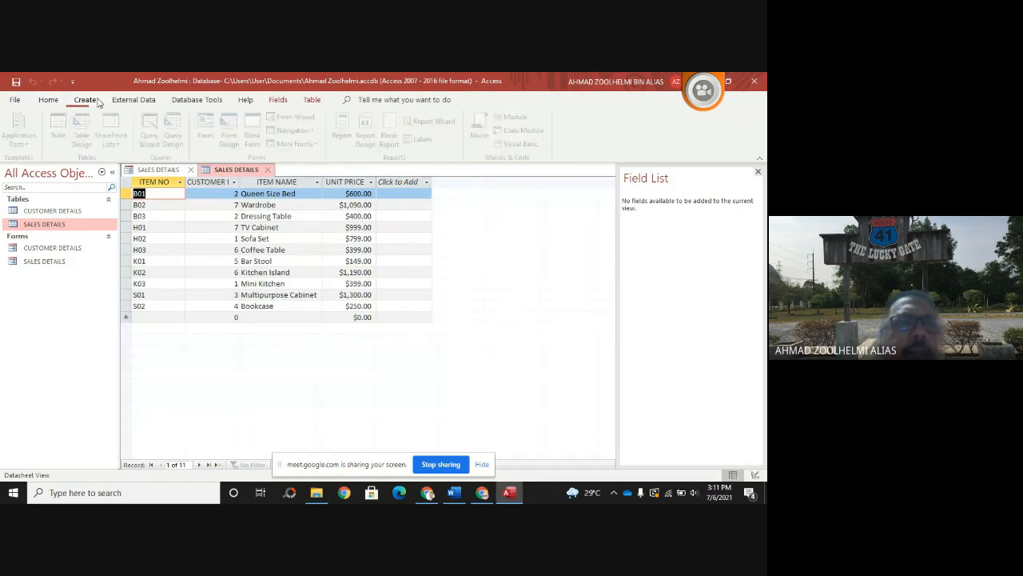
left_click(176, 134)
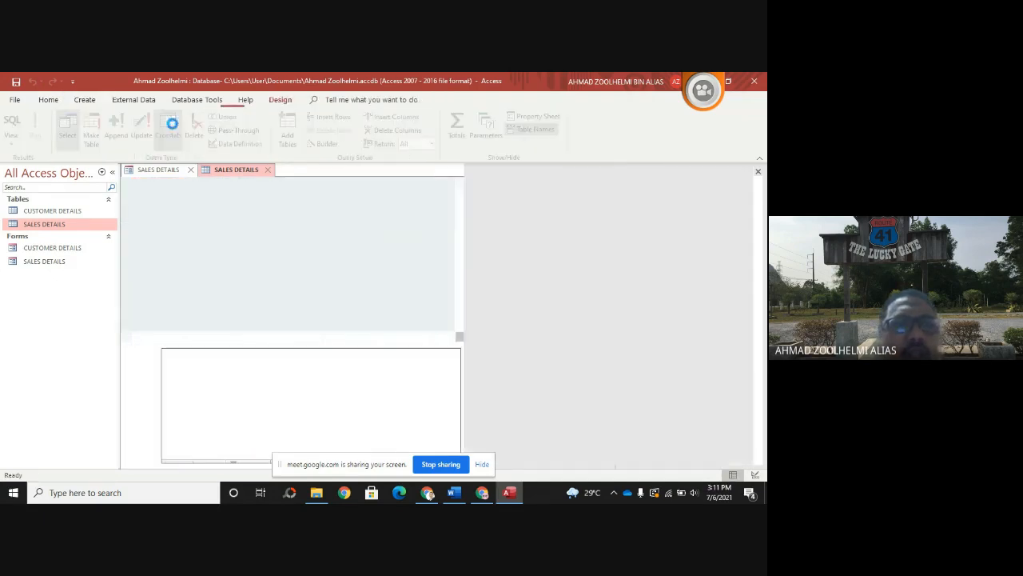
left_click_drag(664, 244, 242, 207)
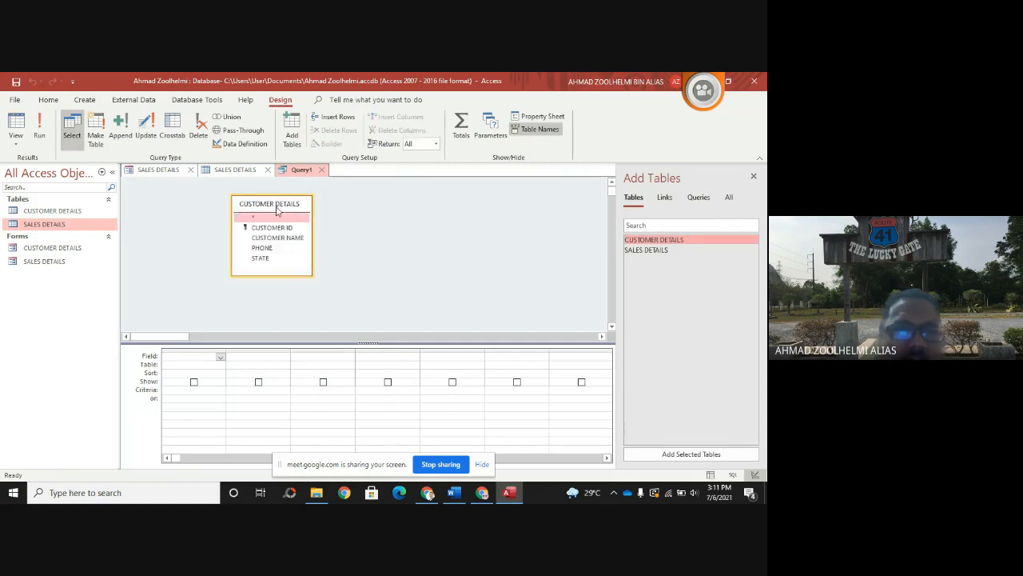
- Set the first query field to CUSTOMER DETAILS.* and the second to CUSTOMER ID
left_click(220, 357)
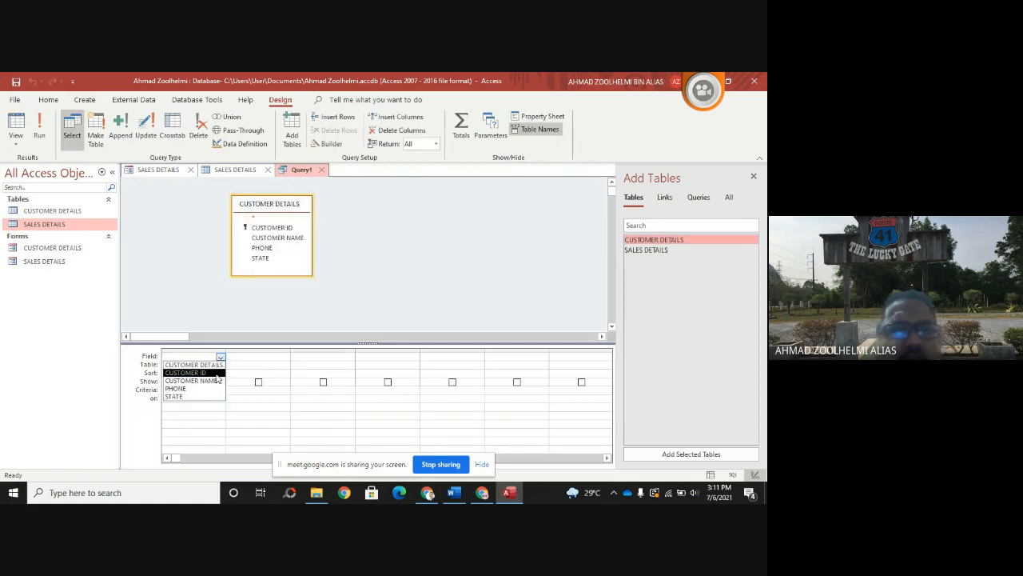
left_click(217, 364)
left_click(263, 355)
left_click(285, 357)
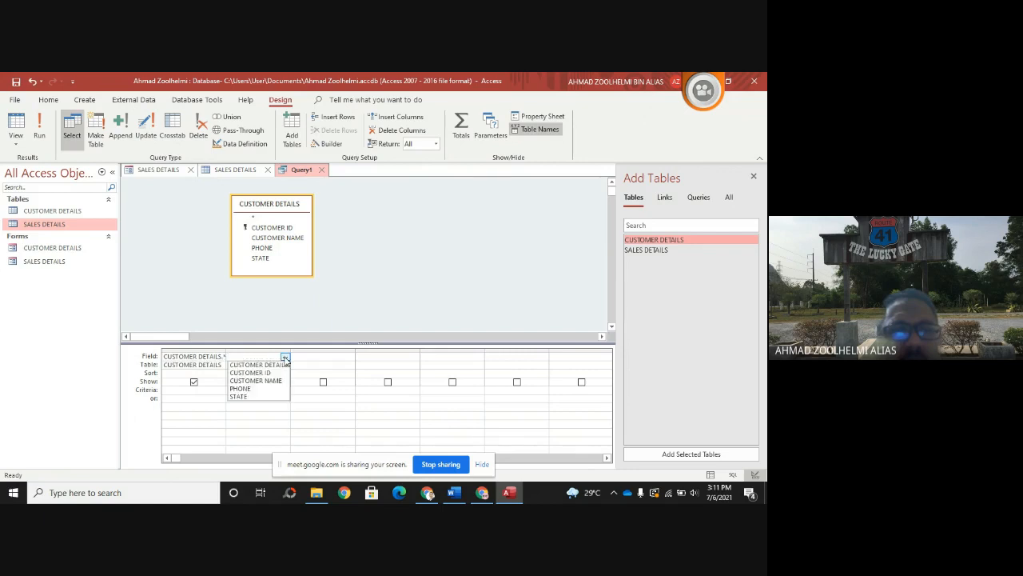
left_click(280, 374)
left_click(349, 357)
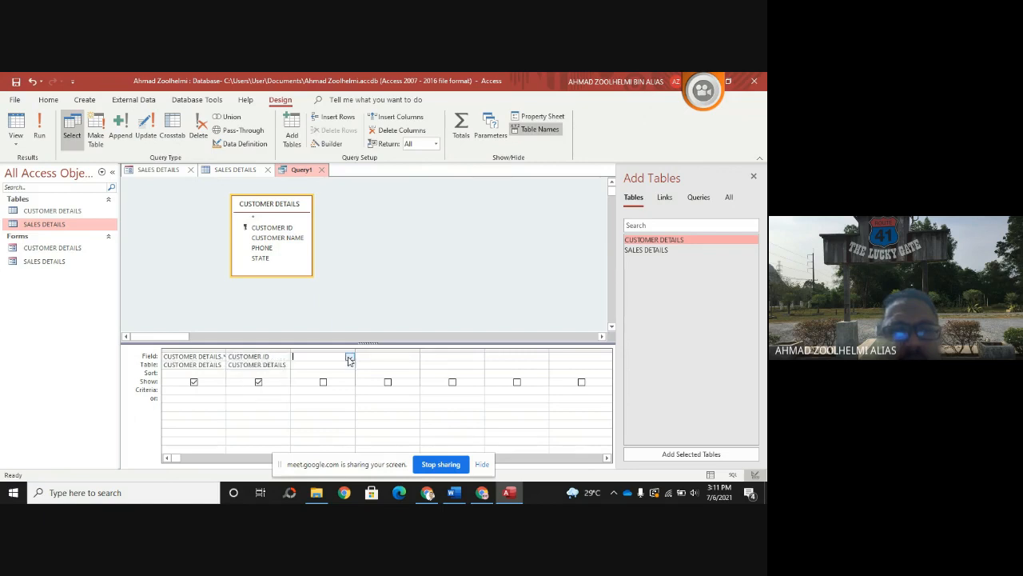
left_click(349, 356)
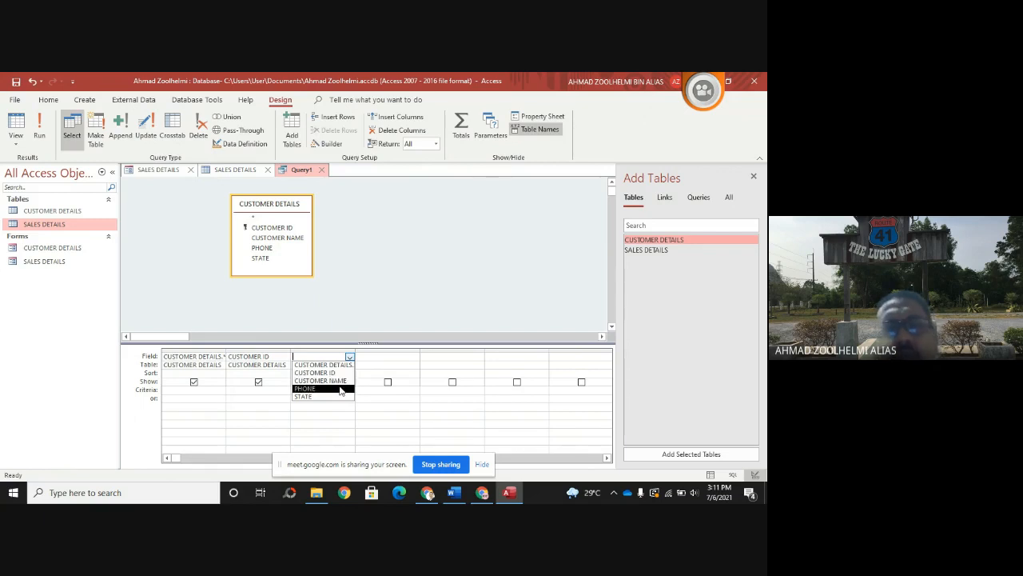
- Change the first query field to CUSTOMER ID and the second to CUSTOMER NAME
left_click(222, 356)
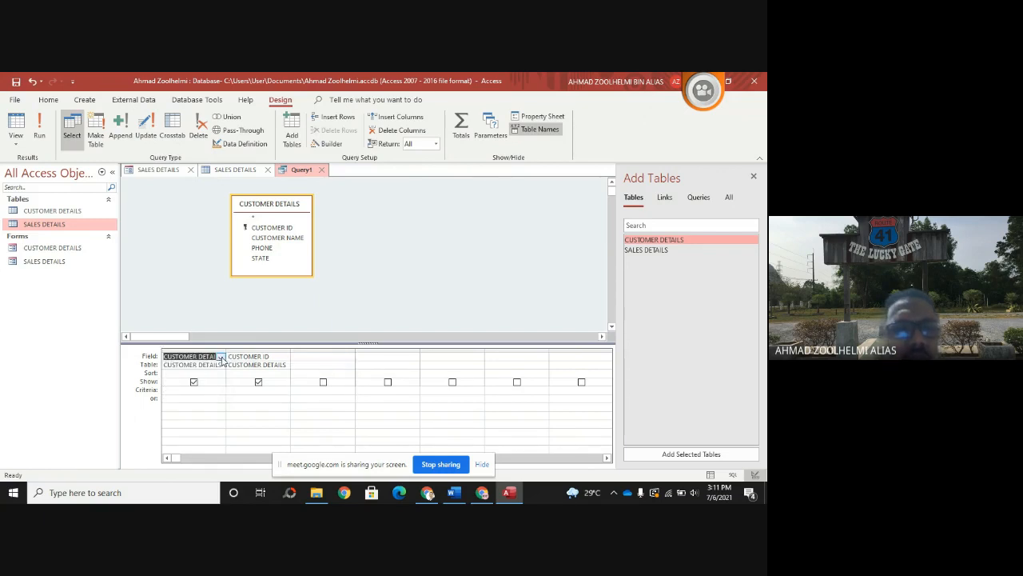
left_click(220, 358)
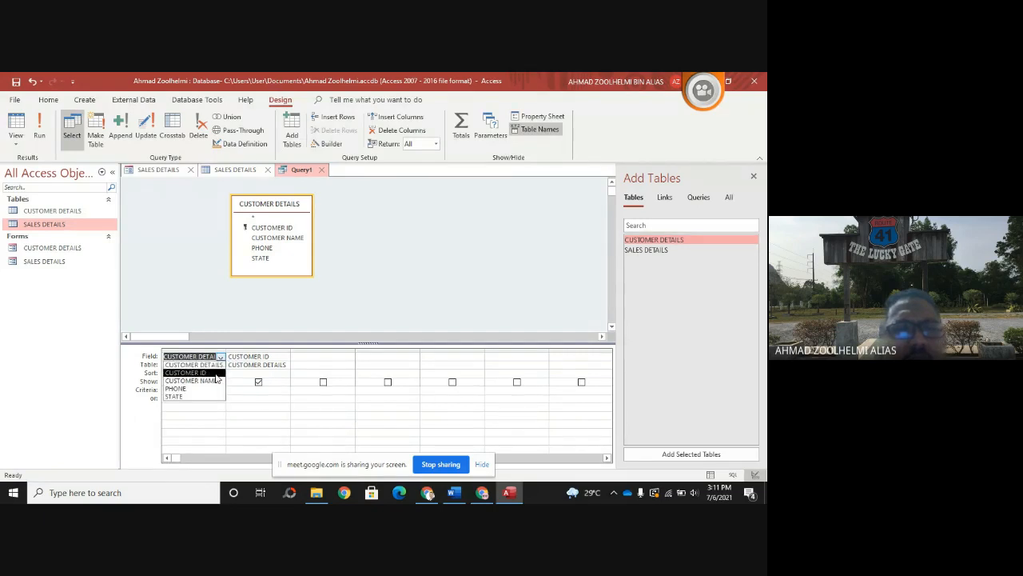
left_click(215, 373)
left_click(268, 364)
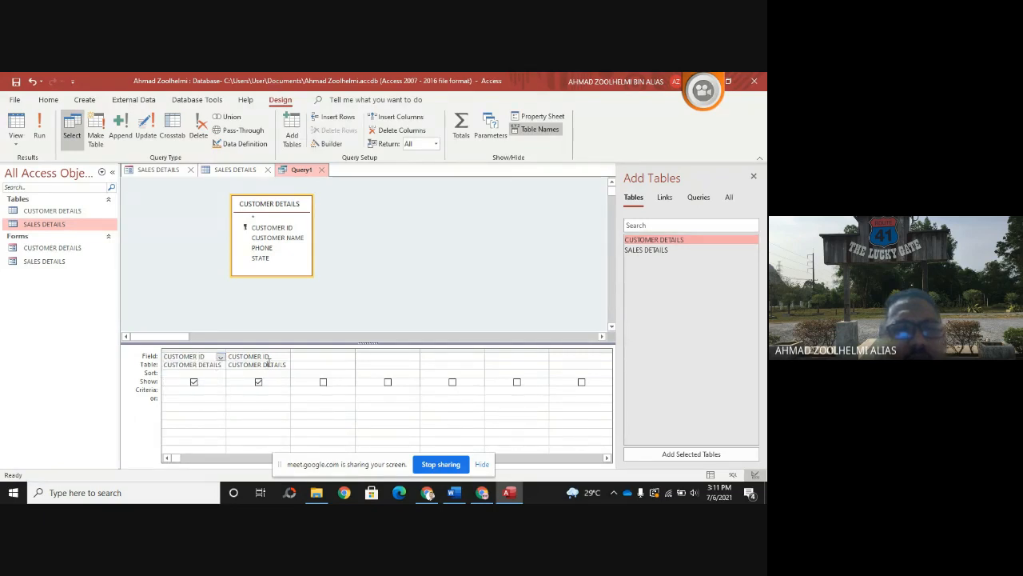
left_click(284, 357)
left_click(285, 360)
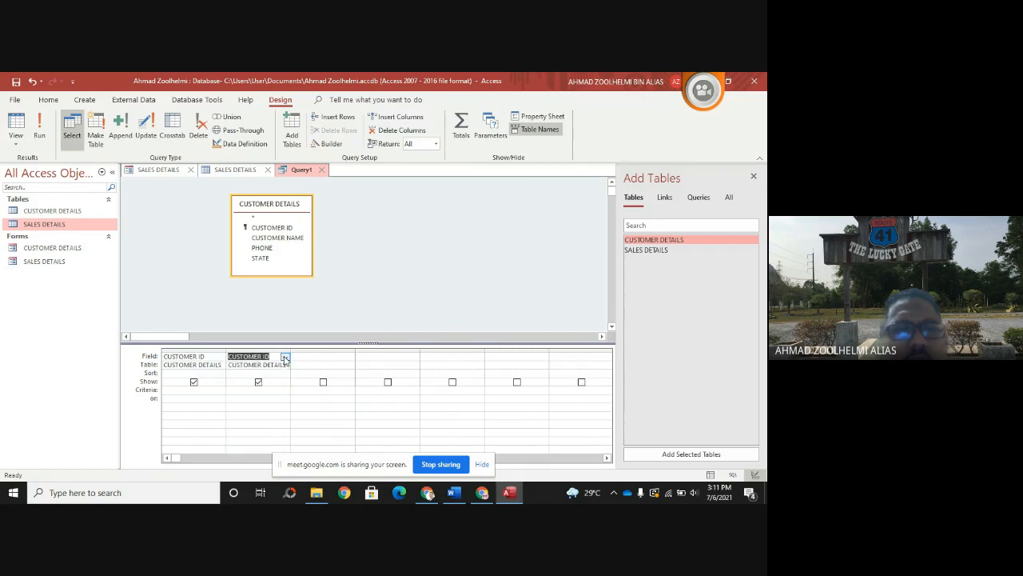
left_click(285, 357)
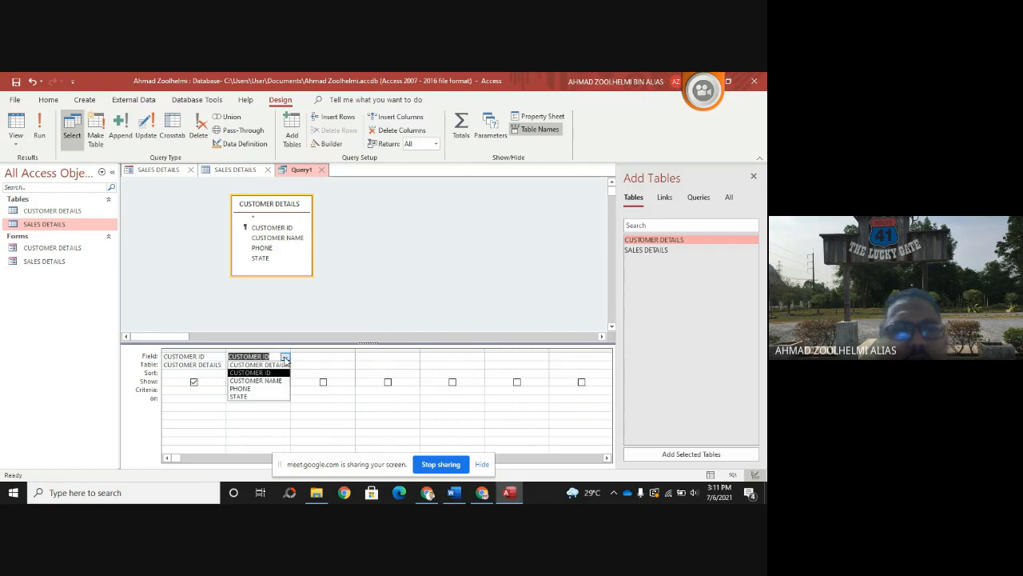
left_click(279, 381)
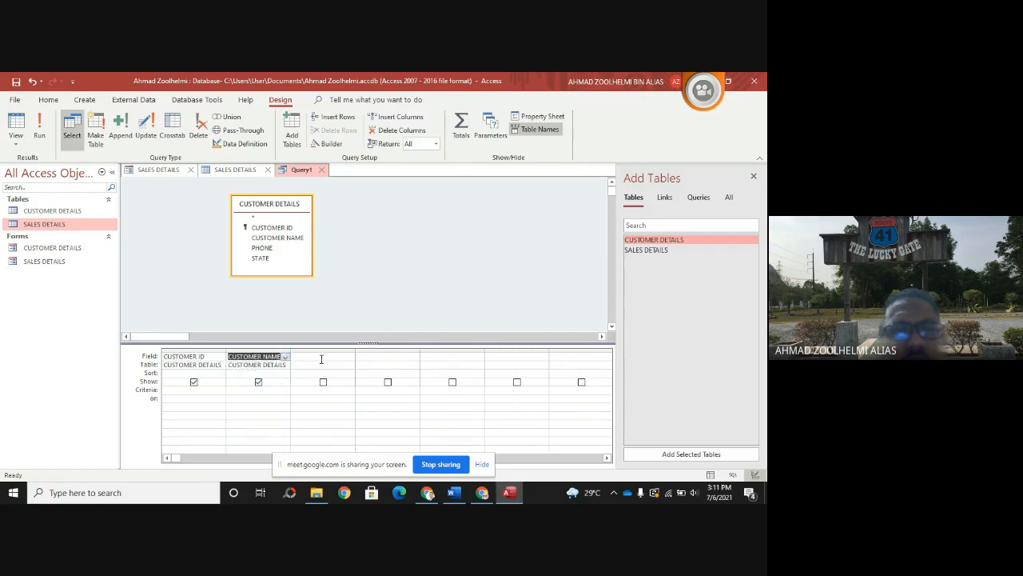
- Add PHONE and STATE from CUSTOMER DETAILS as the third and fourth query fields
left_click(343, 356)
left_click(349, 357)
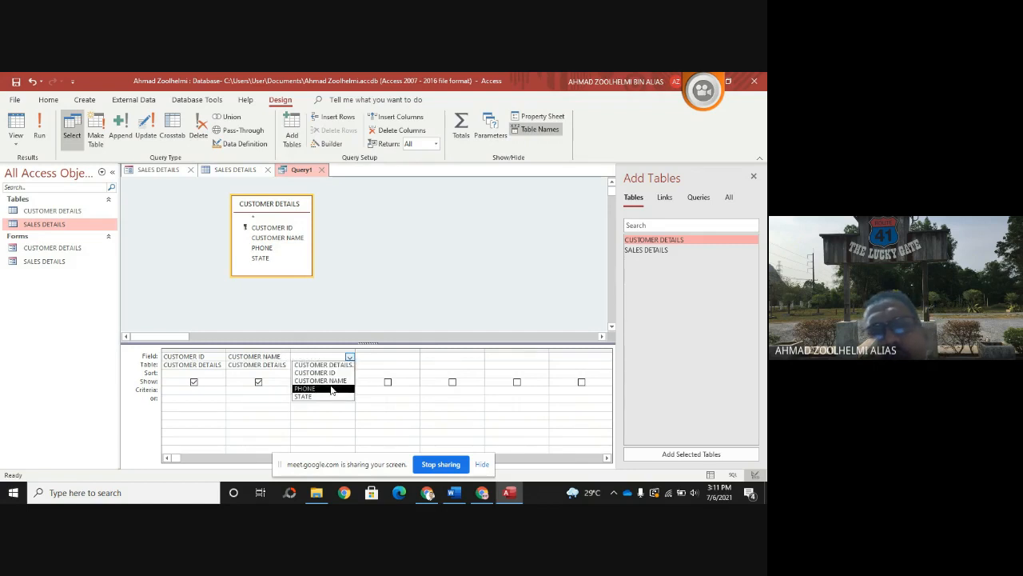
left_click(332, 388)
left_click(379, 360)
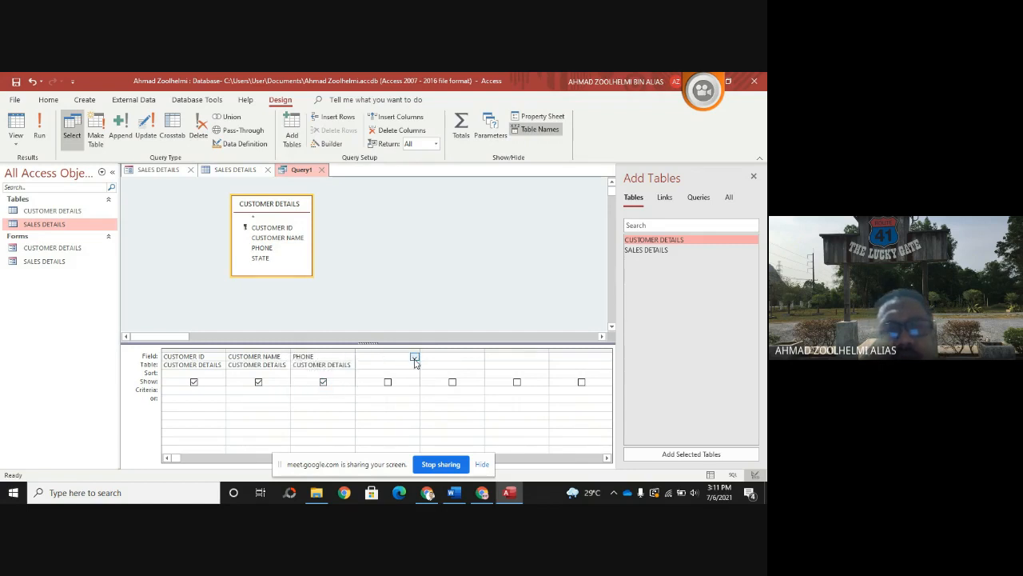
left_click(415, 357)
left_click(391, 396)
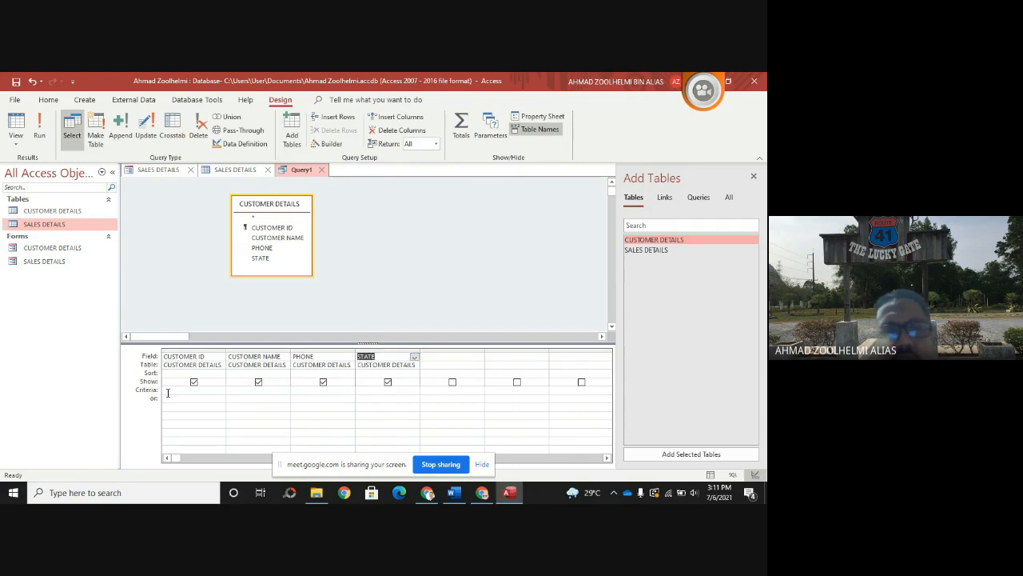
- Enter perak as the criterion for the STATE field and run the single-table query
left_click(389, 391)
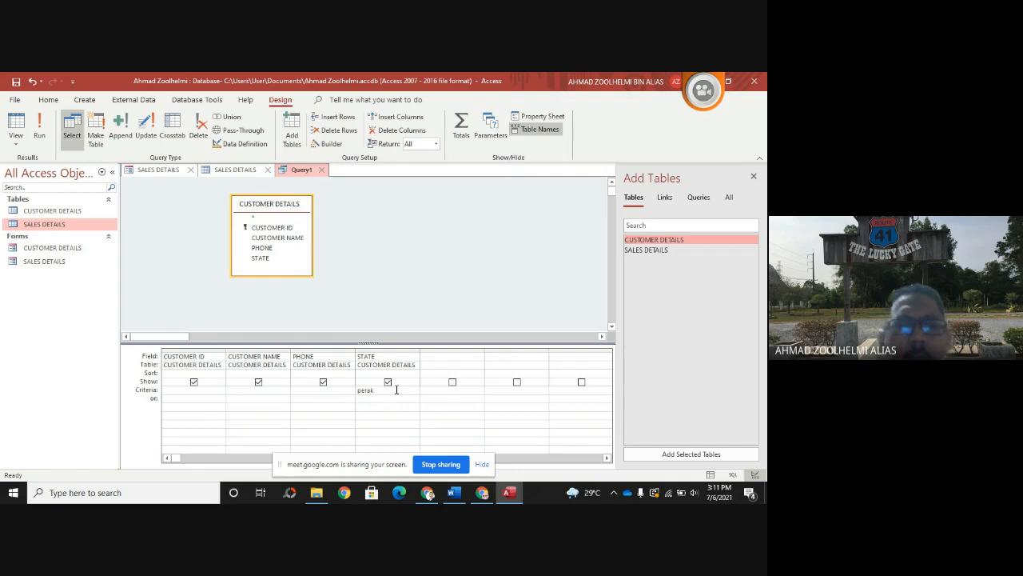
left_click(40, 123)
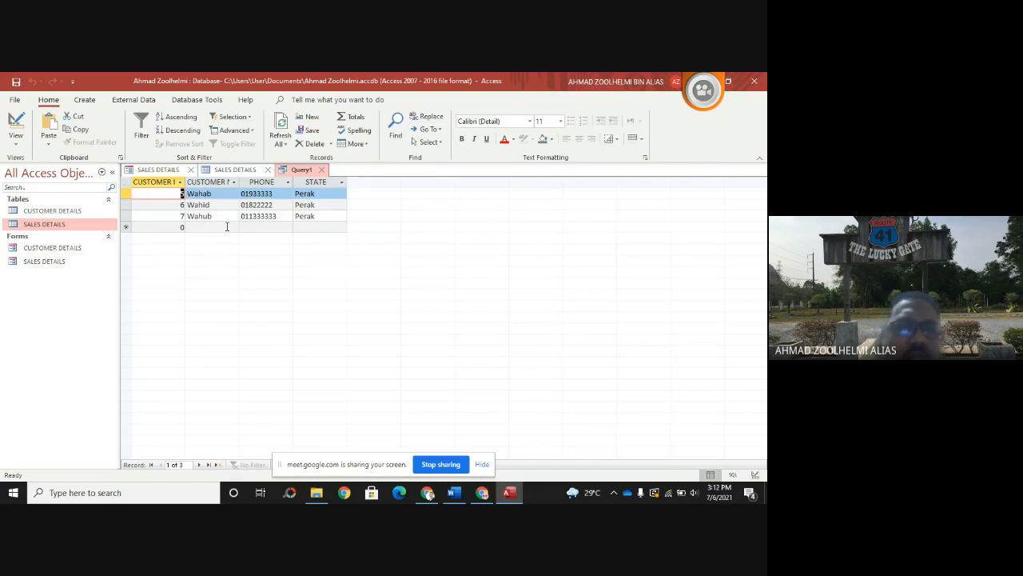
- Save the query as Perak Customer, checking the required name in the Word lab test document
right_click(304, 174)
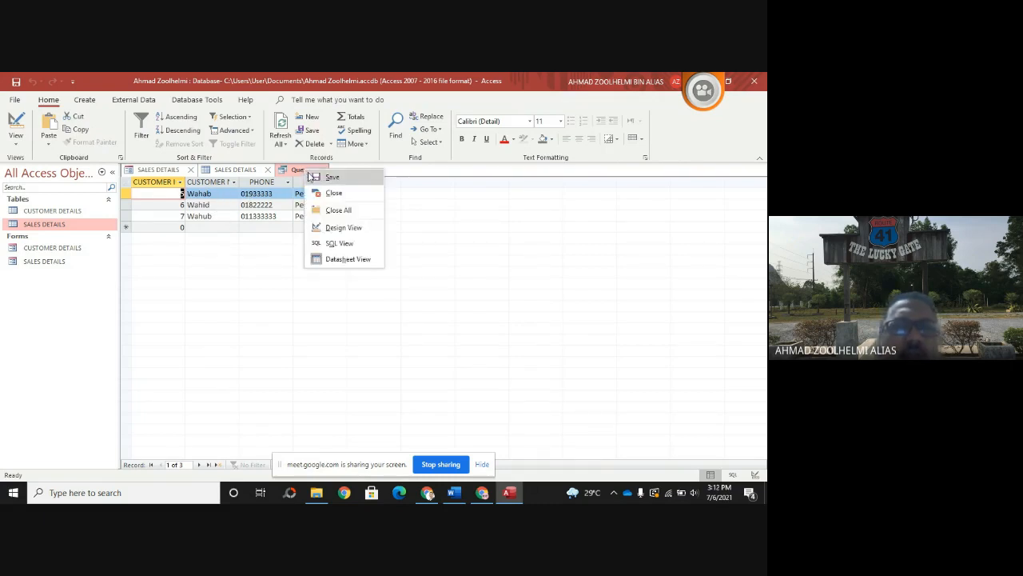
left_click(322, 177)
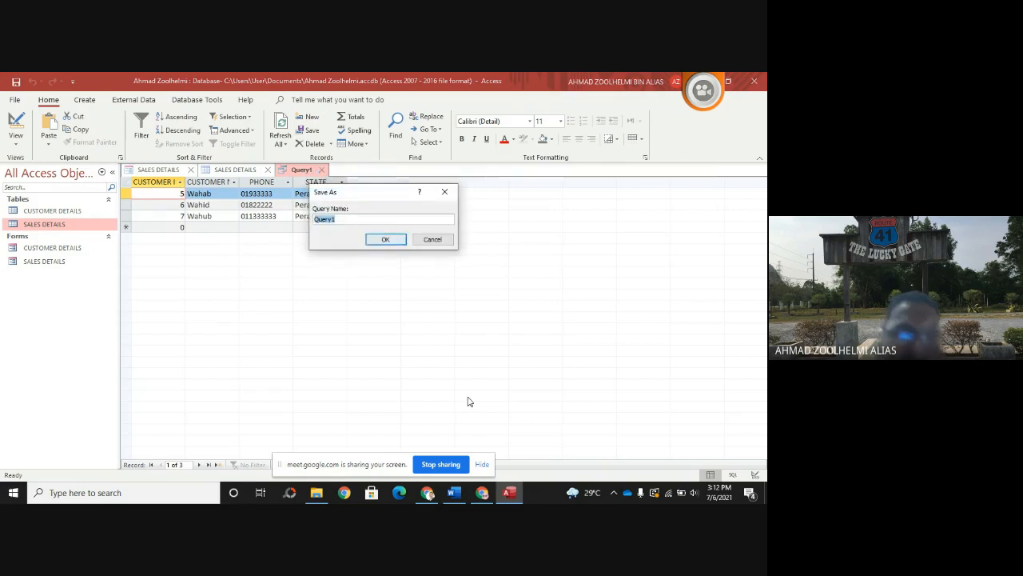
left_click(456, 499)
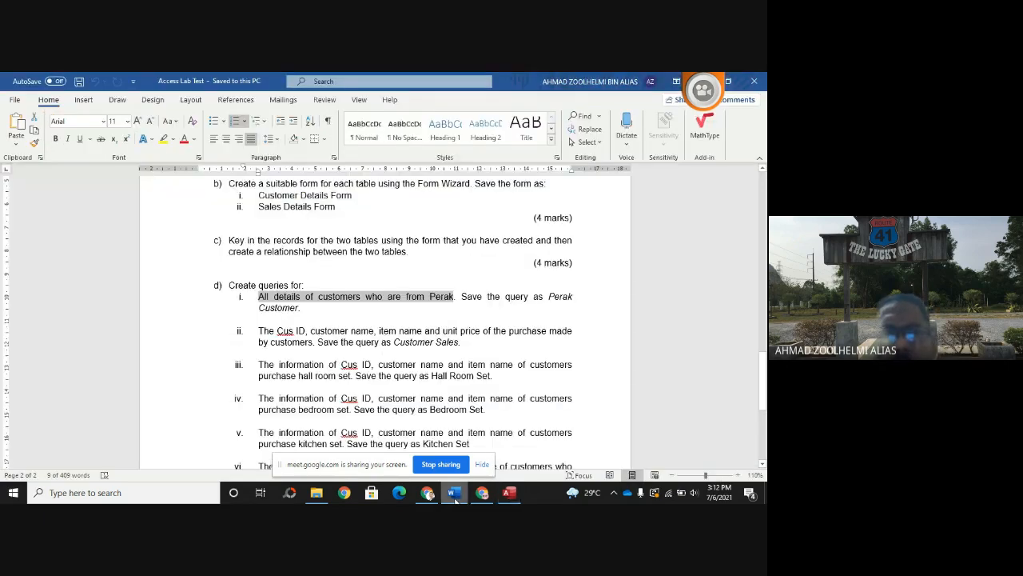
left_click(454, 497)
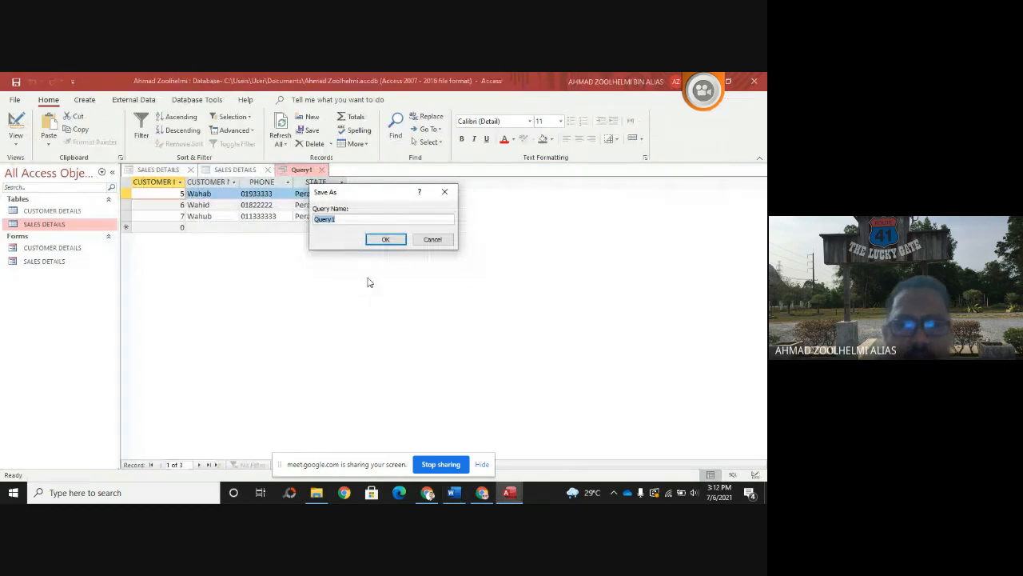
type("Perak C")
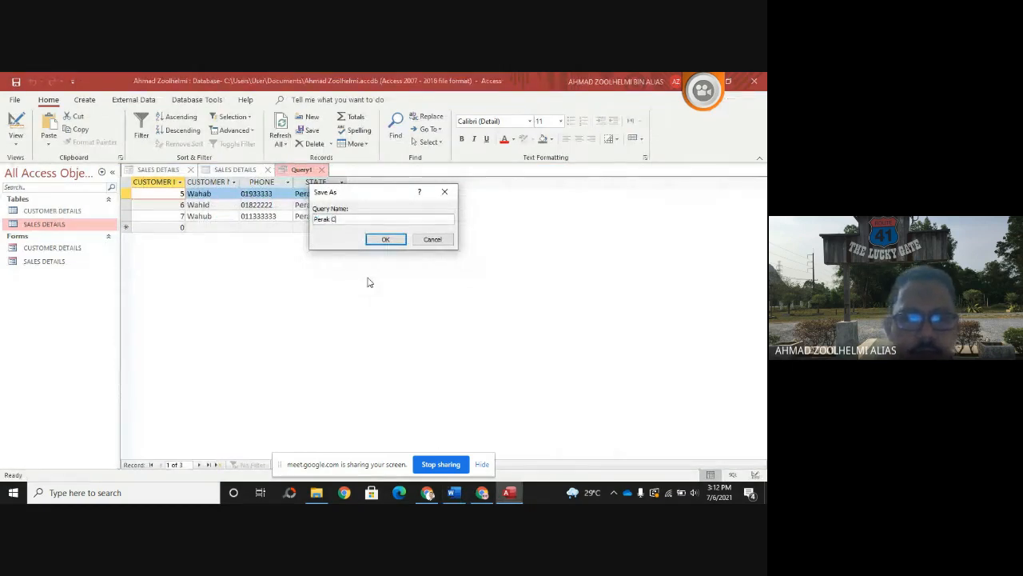
type("ustom")
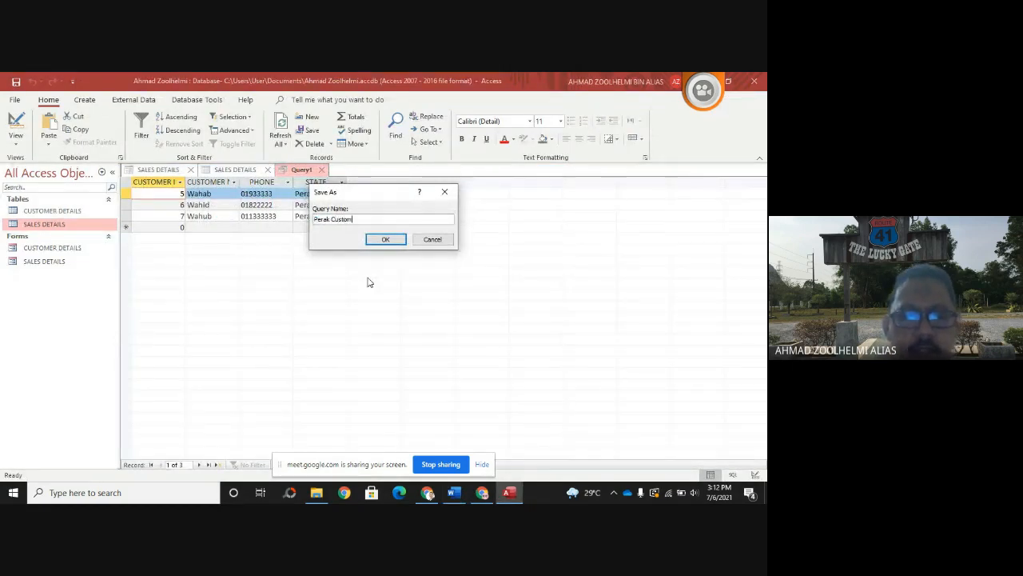
type("er")
left_click(384, 241)
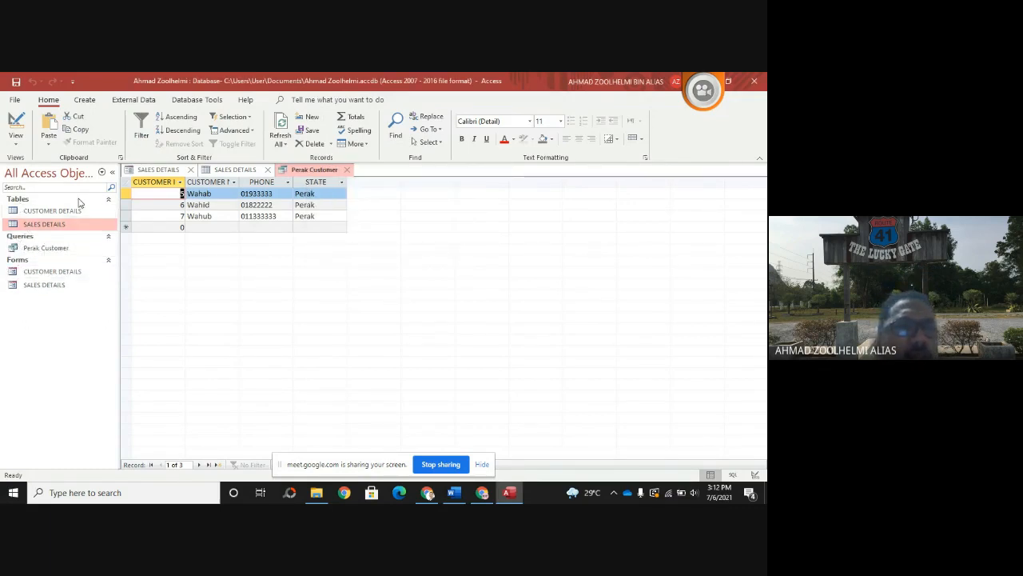
- Close the Perak Customer query and both SALES DETAILS objects, saving the layout changes to the SALES DETAILS table
left_click(348, 170)
left_click(268, 169)
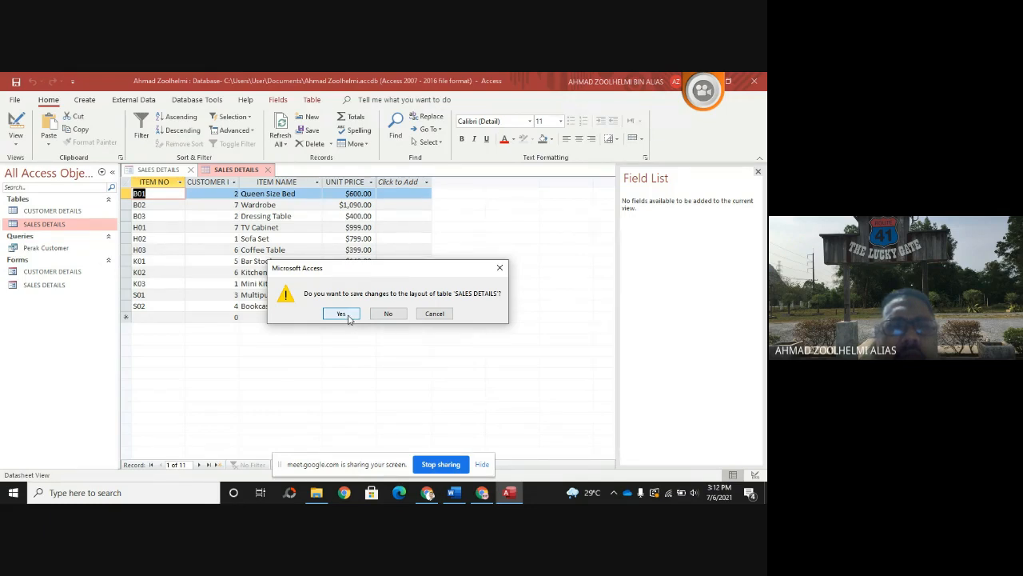
left_click(342, 313)
left_click(190, 169)
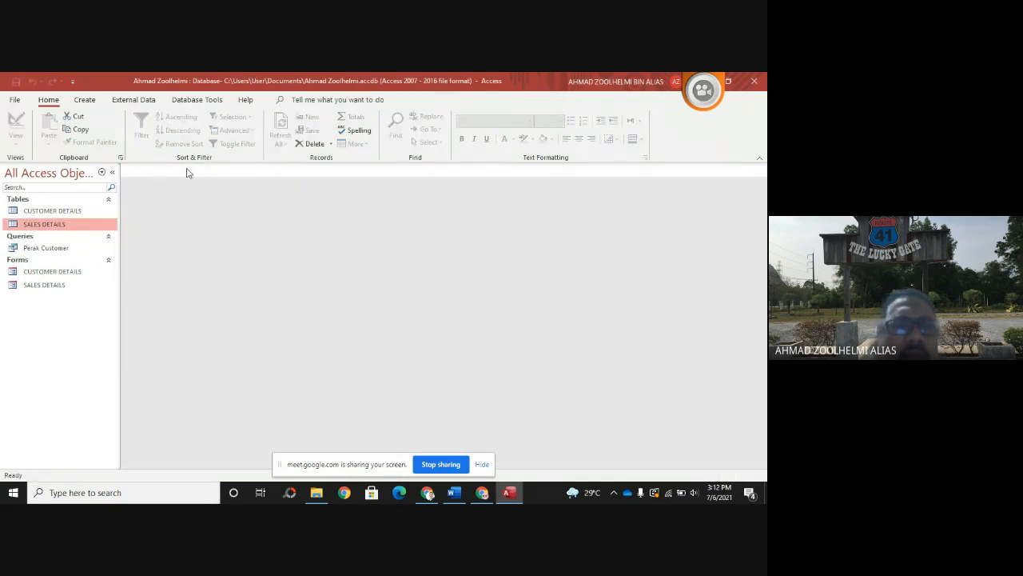
left_click(69, 212)
left_click(65, 226)
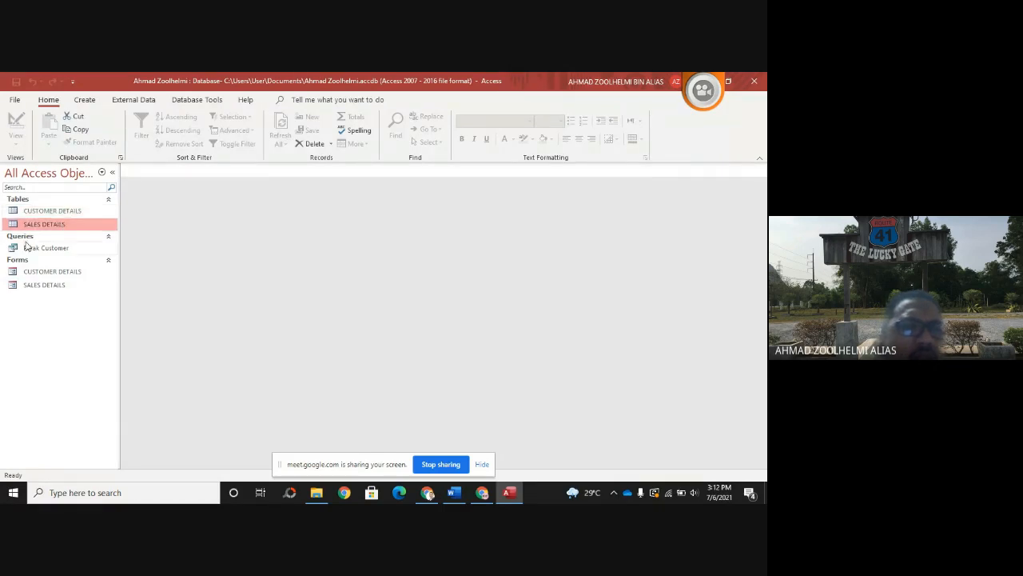
left_click(37, 251)
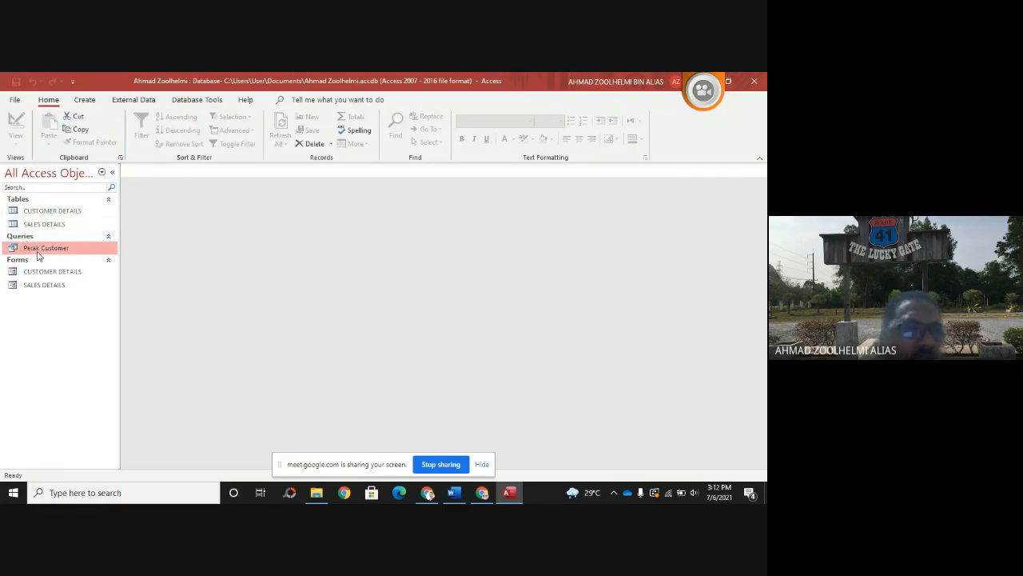
left_click(52, 273)
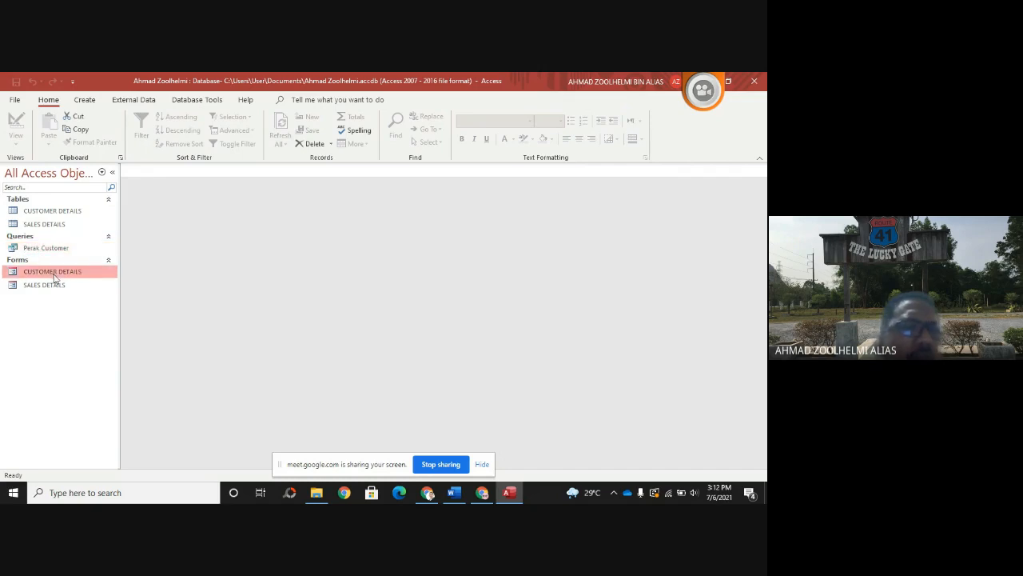
left_click(56, 286)
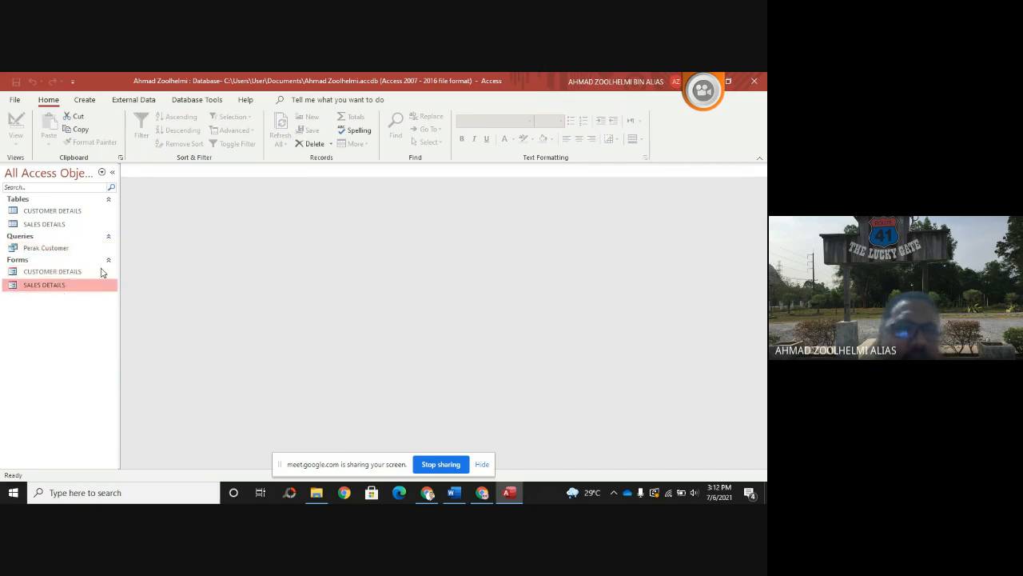
- Create a query design with the CUSTOMER DETAILS and SALES DETAILS tables, joining them on CUSTOMER ID
left_click(86, 100)
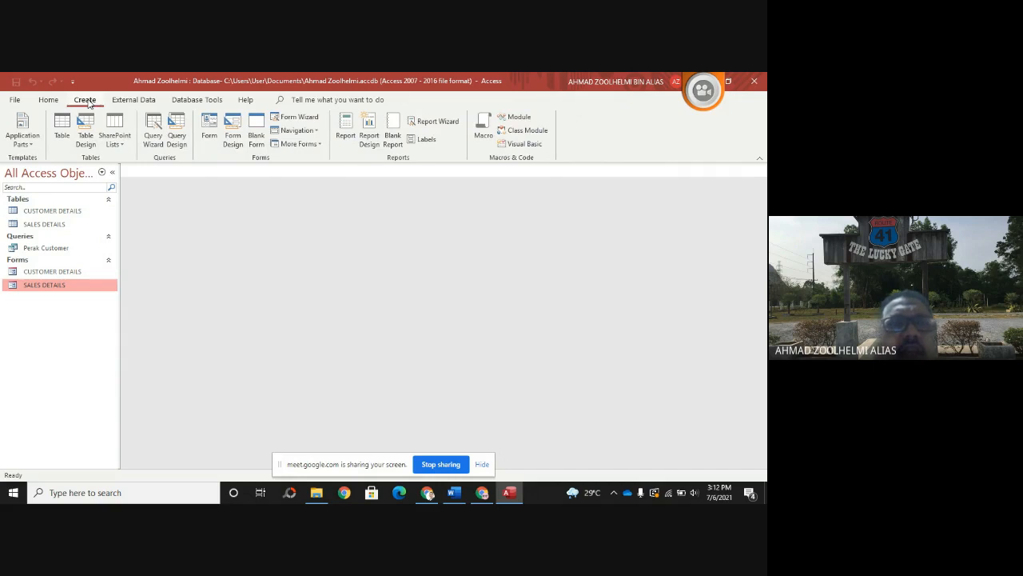
left_click(177, 133)
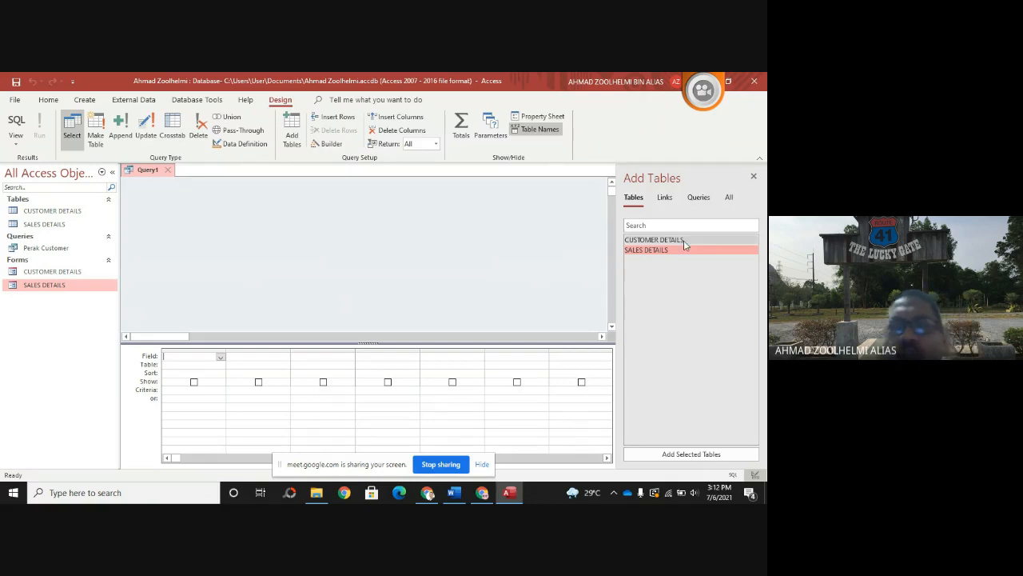
left_click_drag(684, 244, 189, 208)
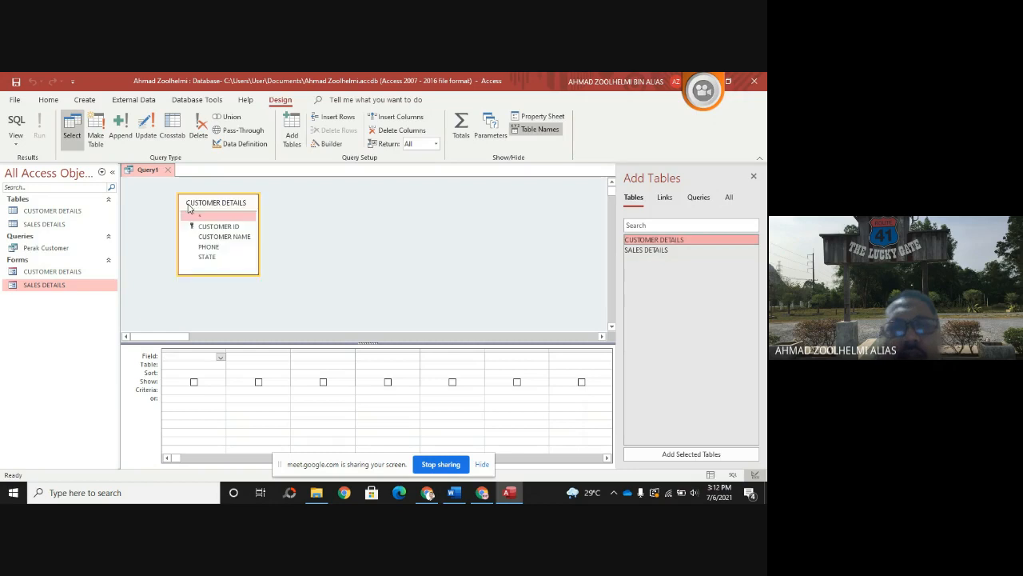
left_click_drag(667, 251, 449, 216)
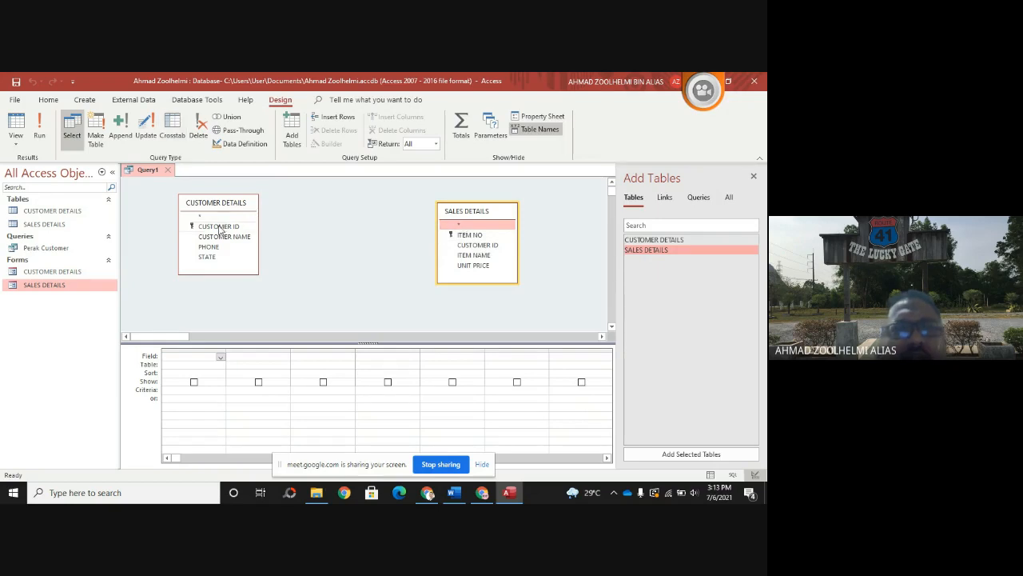
left_click_drag(220, 230, 471, 249)
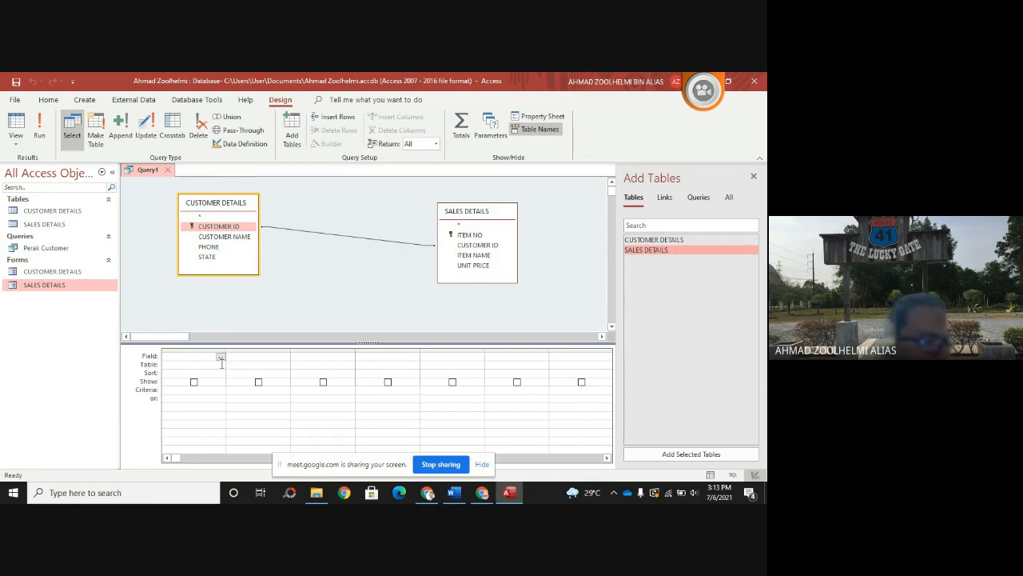
- Check the fields required by query ii in the Word lab test document and add CUSTOMER ID from CUSTOMER DETAILS as the Access query's first field
left_click(457, 494)
left_click(256, 330)
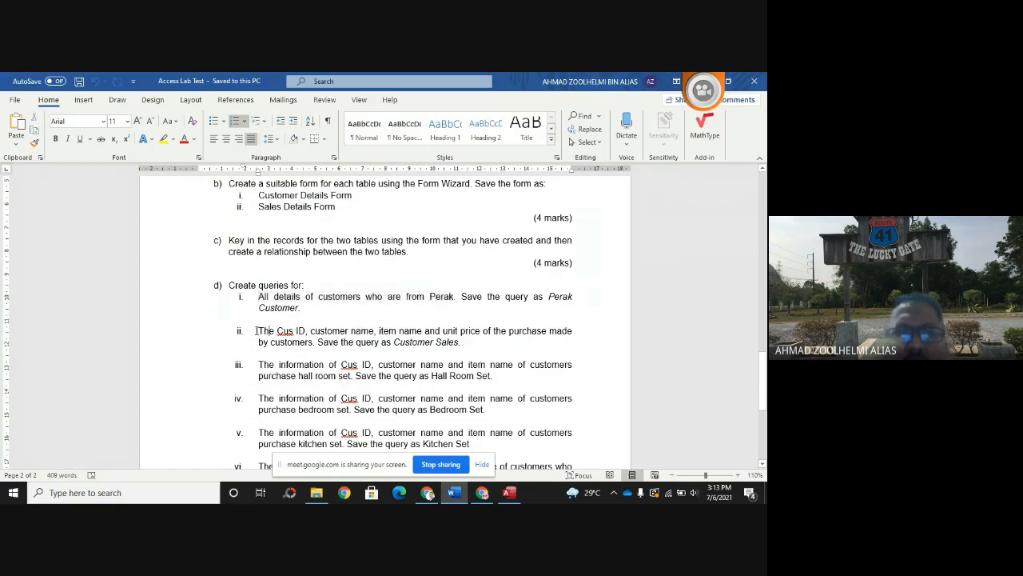
left_click_drag(261, 330, 483, 330)
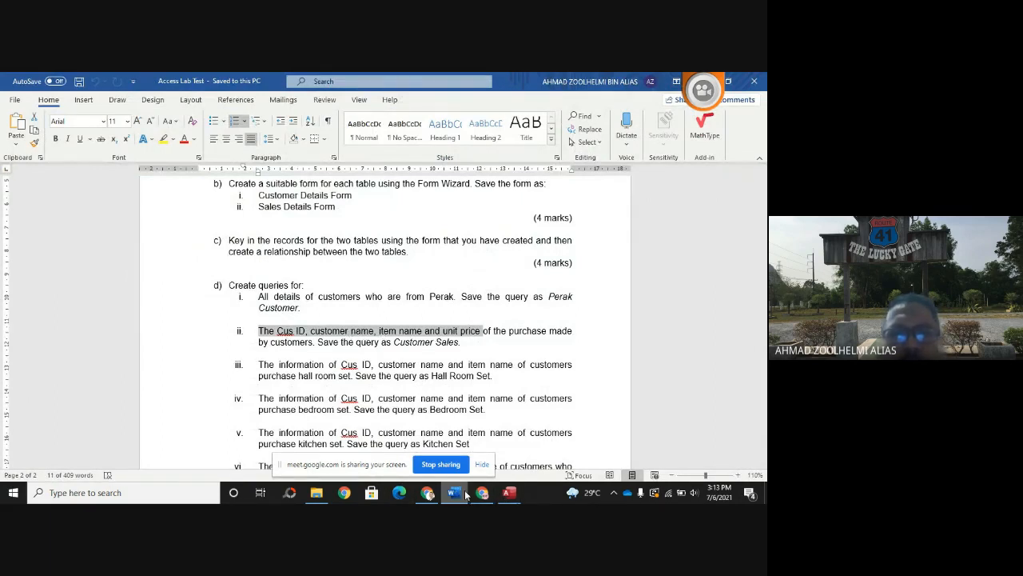
left_click(510, 492)
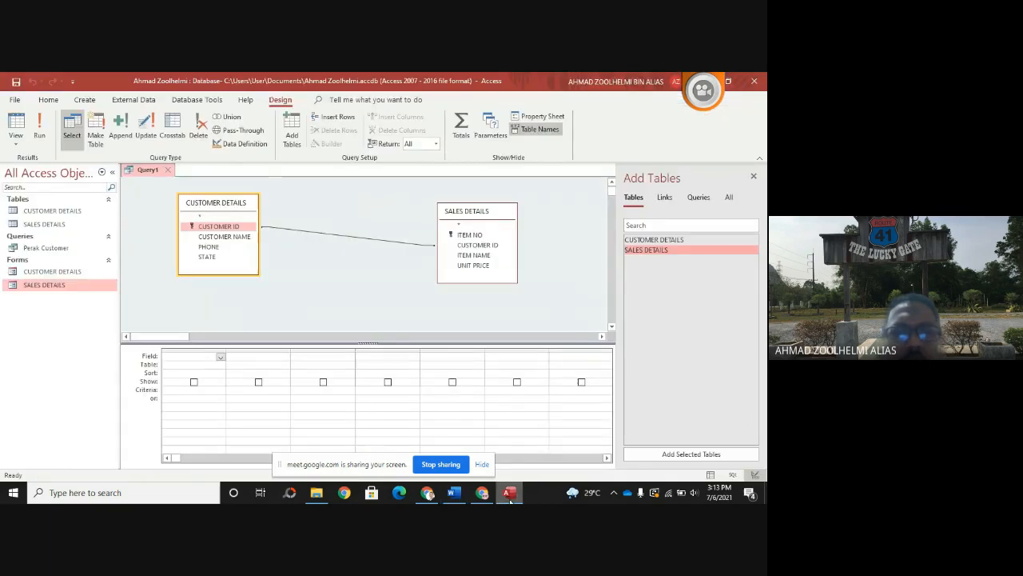
left_click(221, 356)
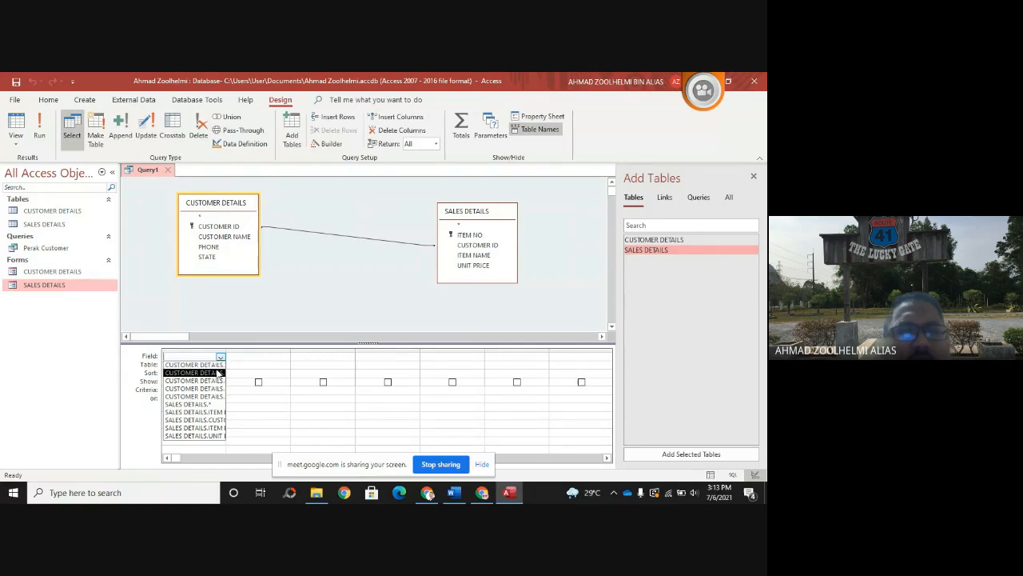
left_click(218, 373)
left_click(220, 357)
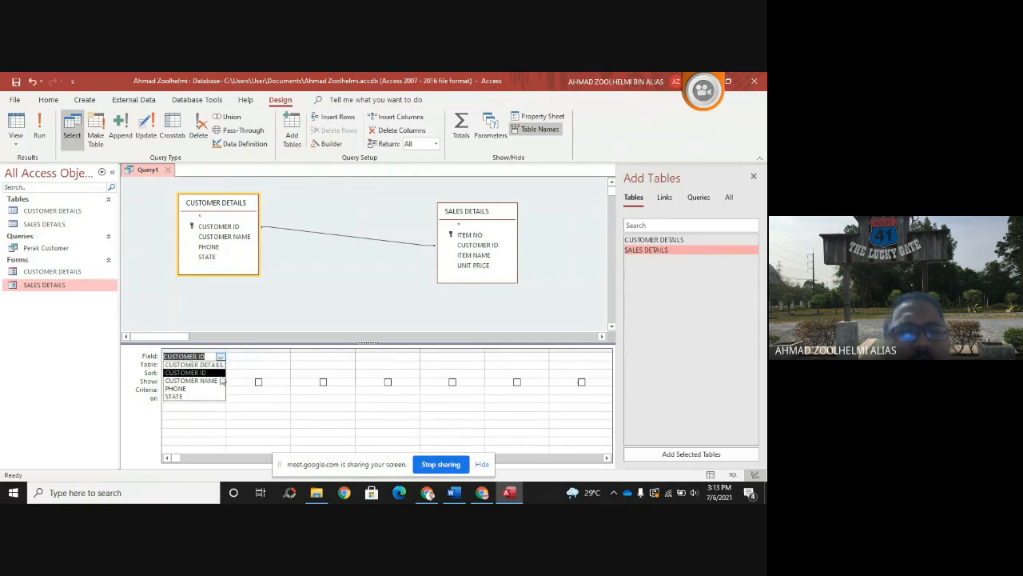
left_click(216, 381)
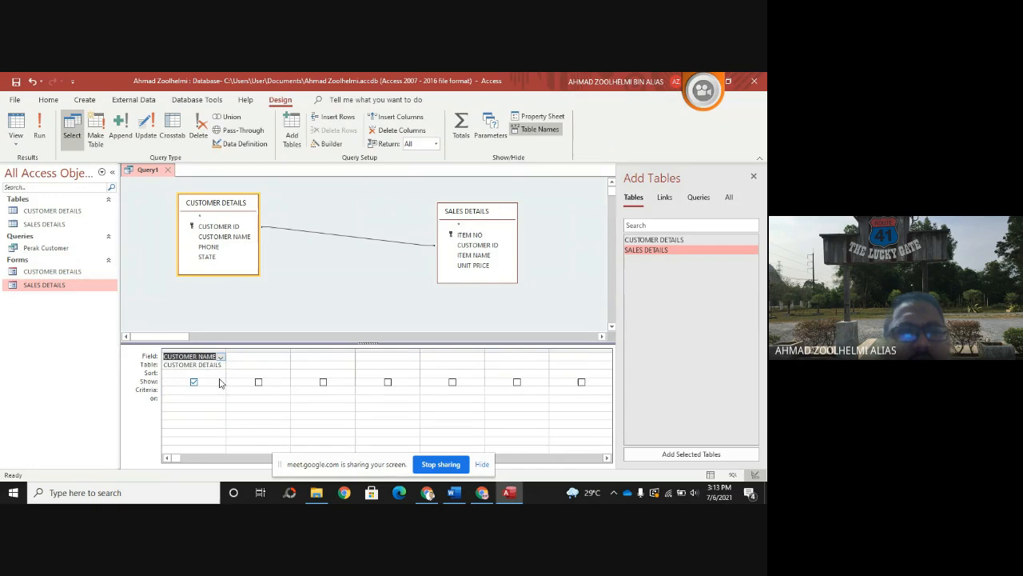
left_click(258, 365)
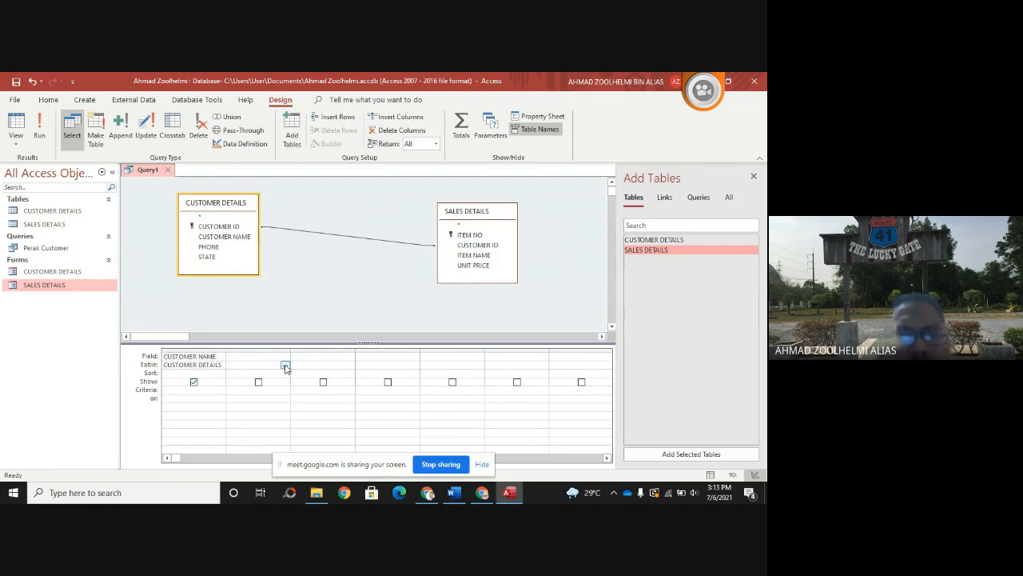
left_click(284, 358)
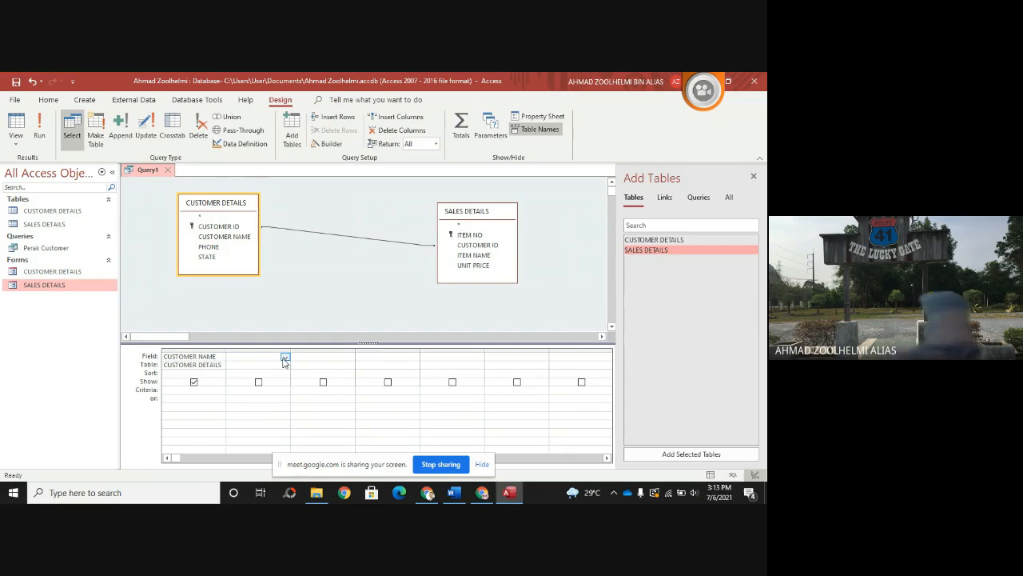
left_click(202, 357)
left_click(222, 357)
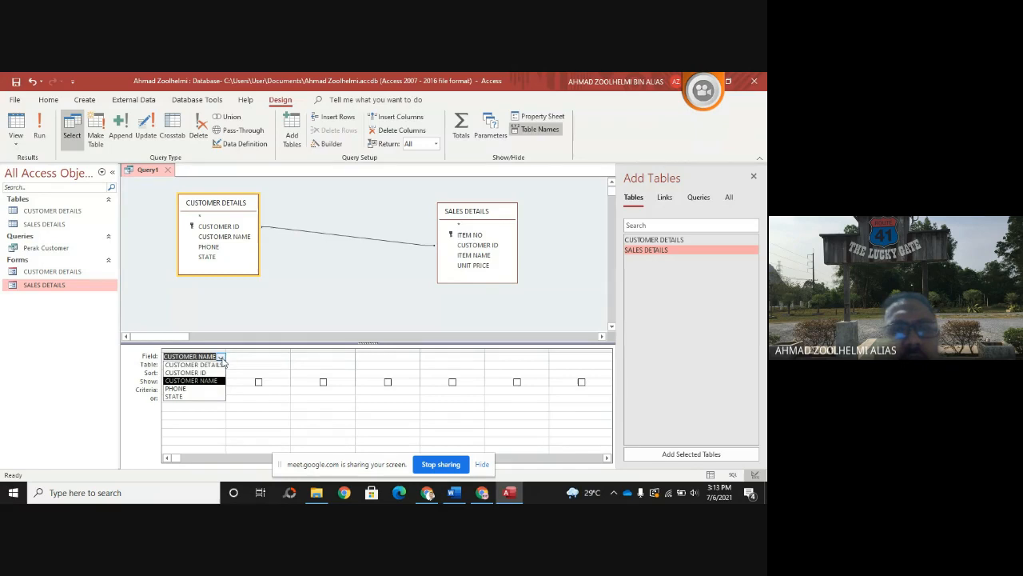
left_click(215, 373)
- Add CUSTOMER NAME from CUSTOMER DETAILS as the second query field
left_click(278, 359)
left_click(286, 356)
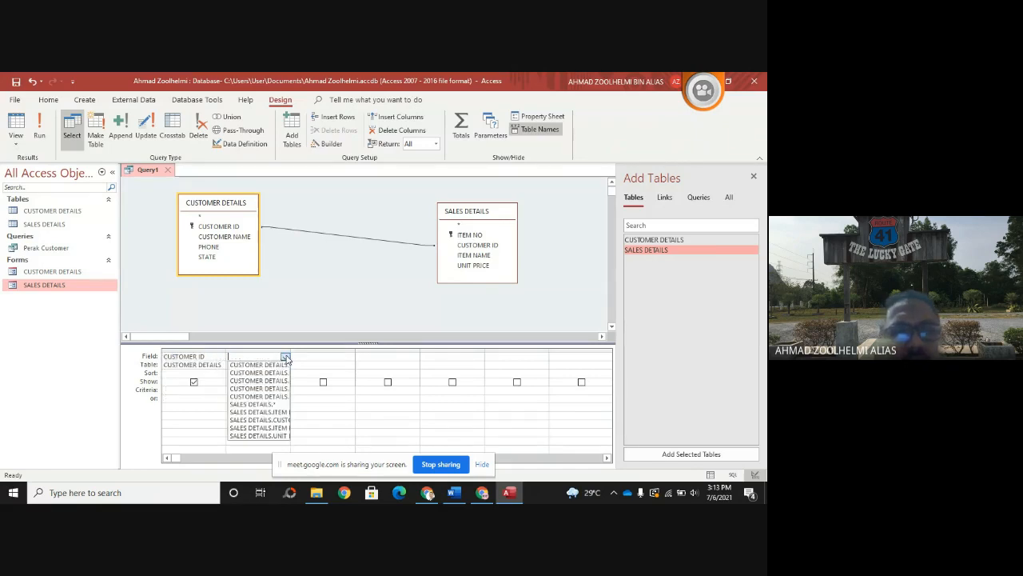
left_click(278, 382)
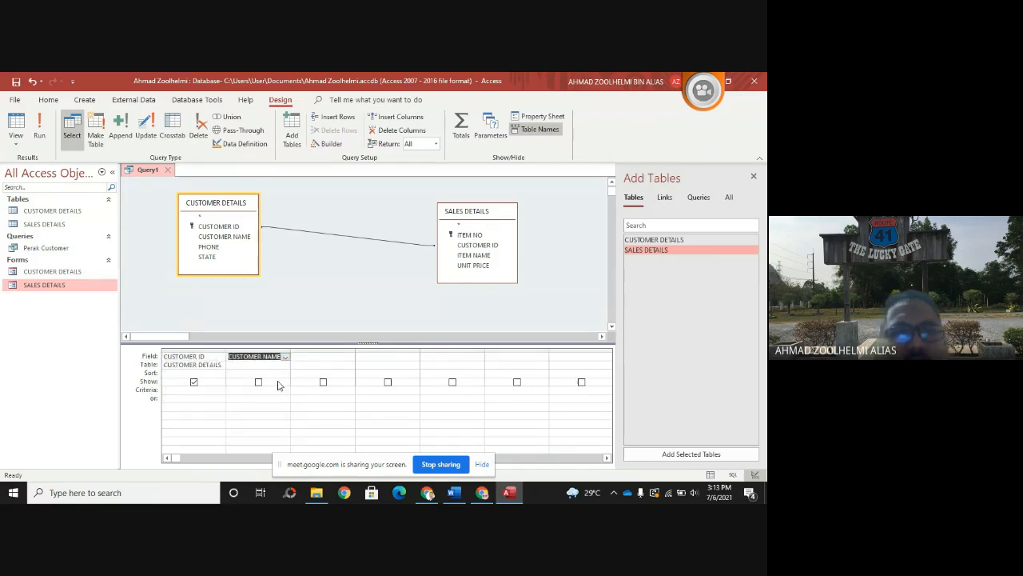
- Add ITEM NAME and UNIT PRICE from SALES DETAILS as the third and fourth query fields
left_click(304, 358)
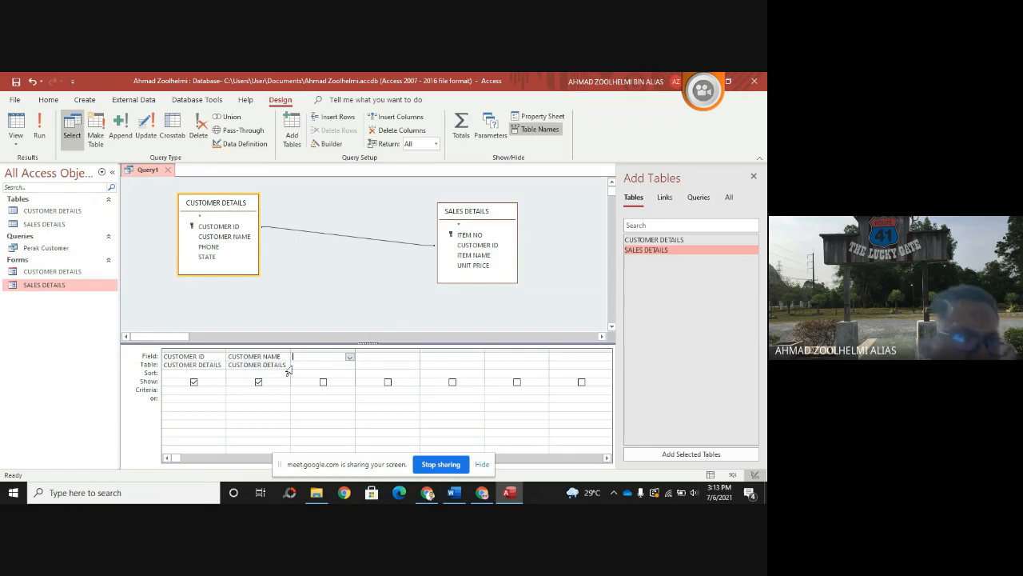
left_click(349, 357)
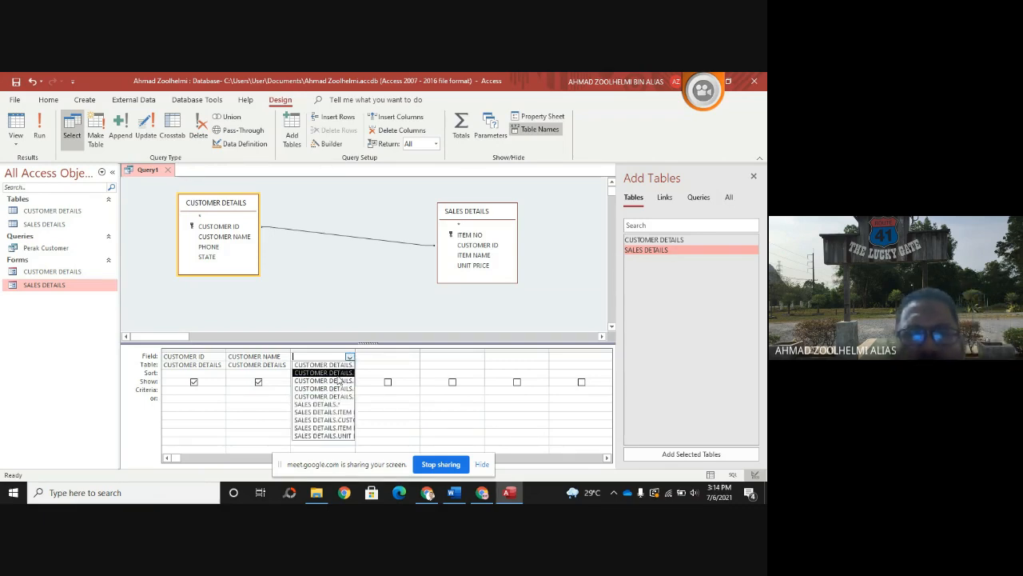
left_click(351, 426)
left_click(350, 357)
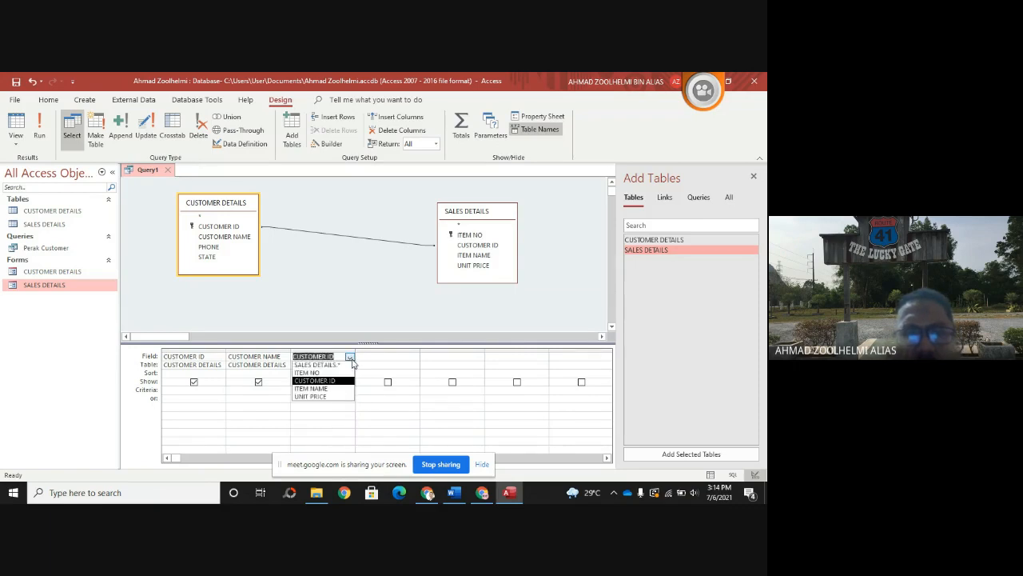
left_click(341, 389)
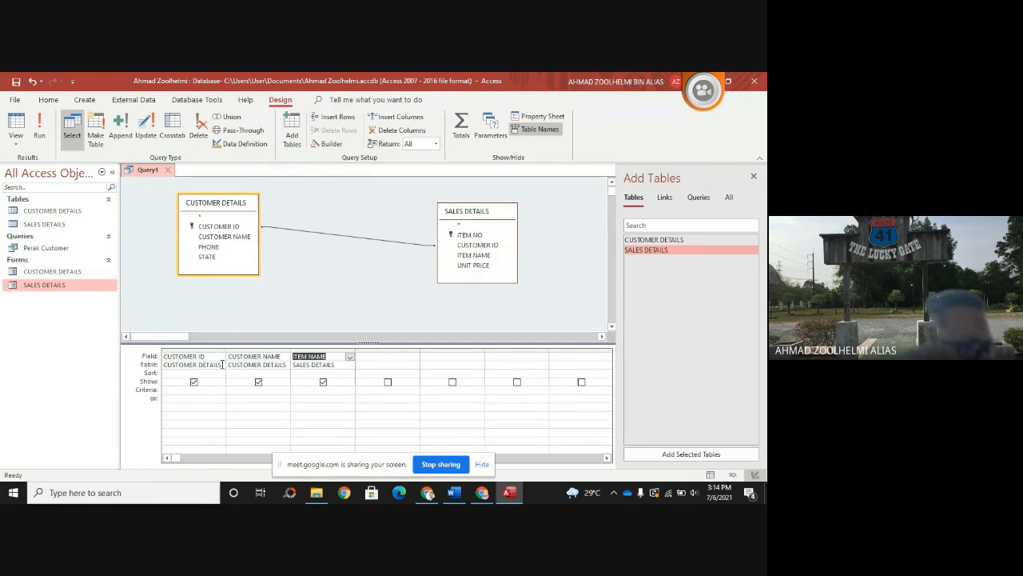
left_click(406, 356)
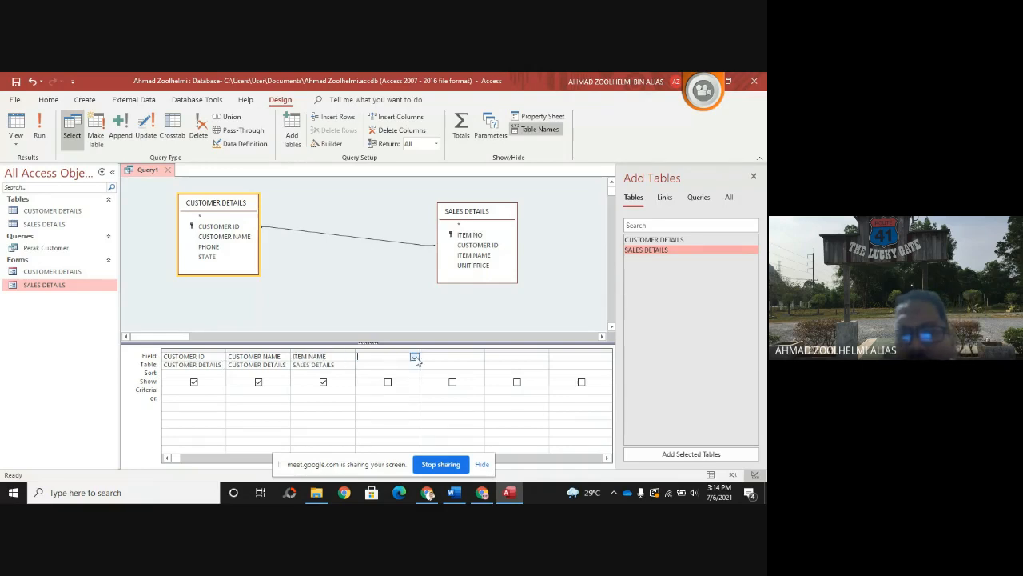
left_click(414, 356)
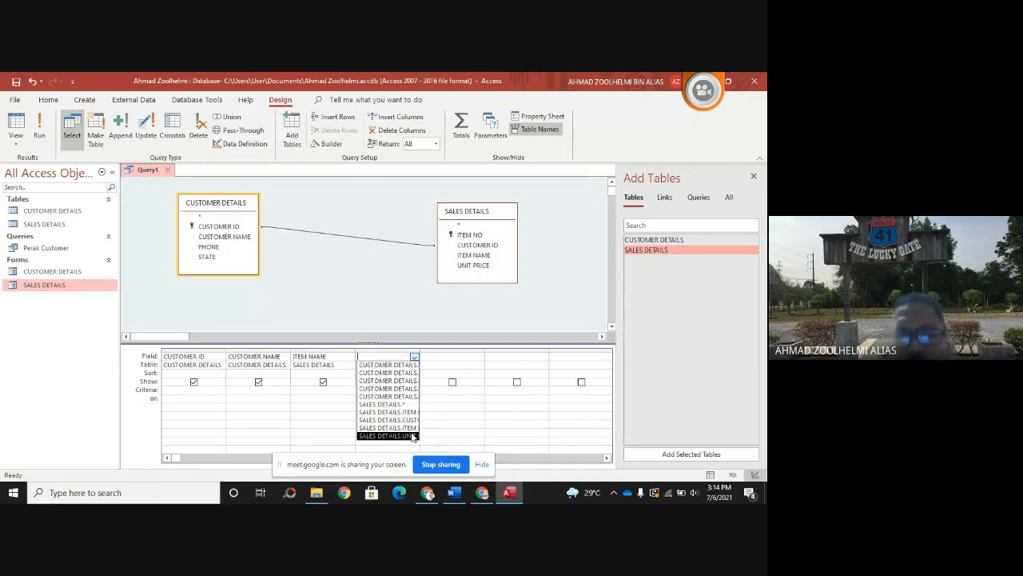
left_click(411, 436)
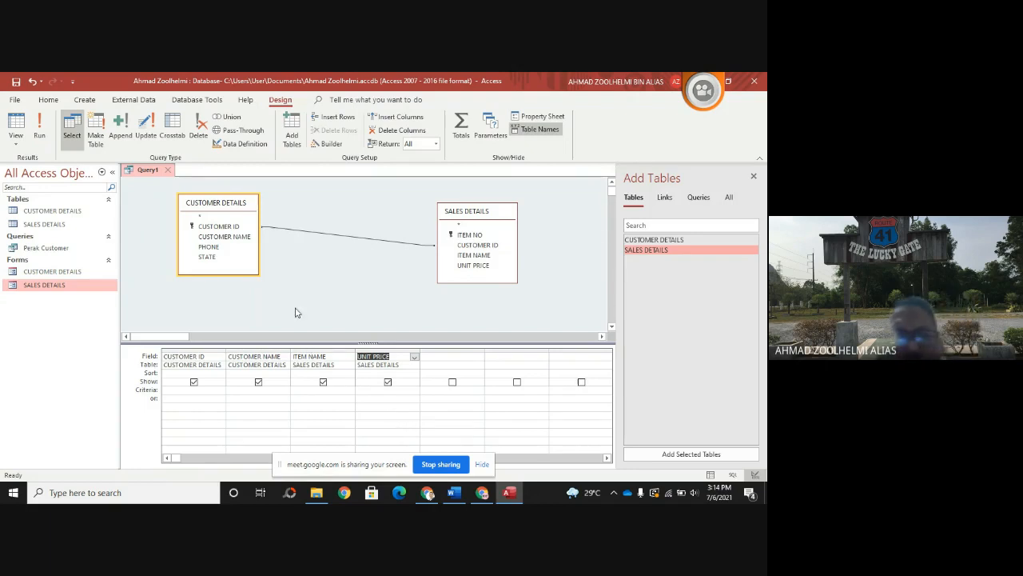
- Run the query, then save it as Customer Sales and close it
left_click(40, 127)
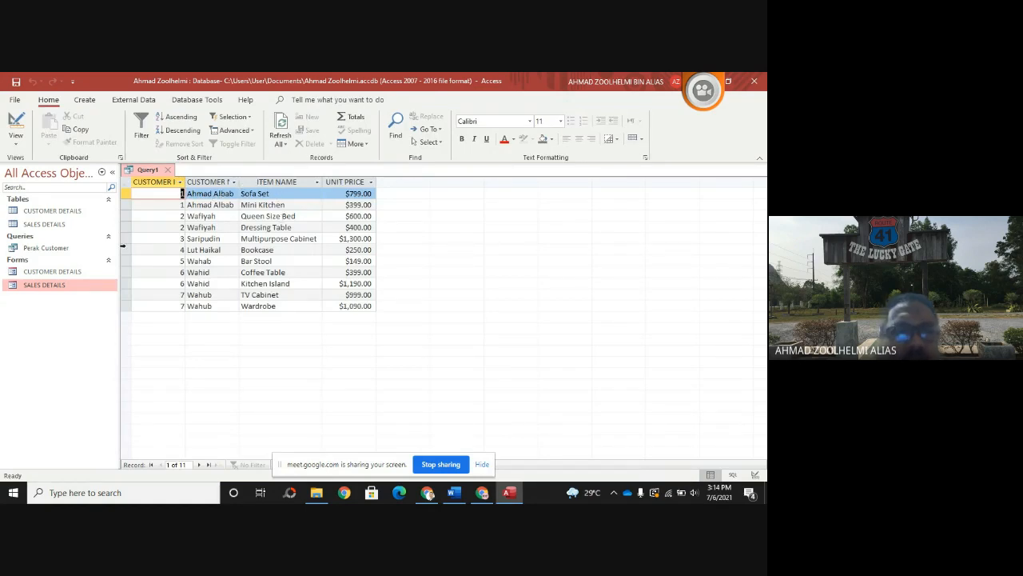
right_click(155, 175)
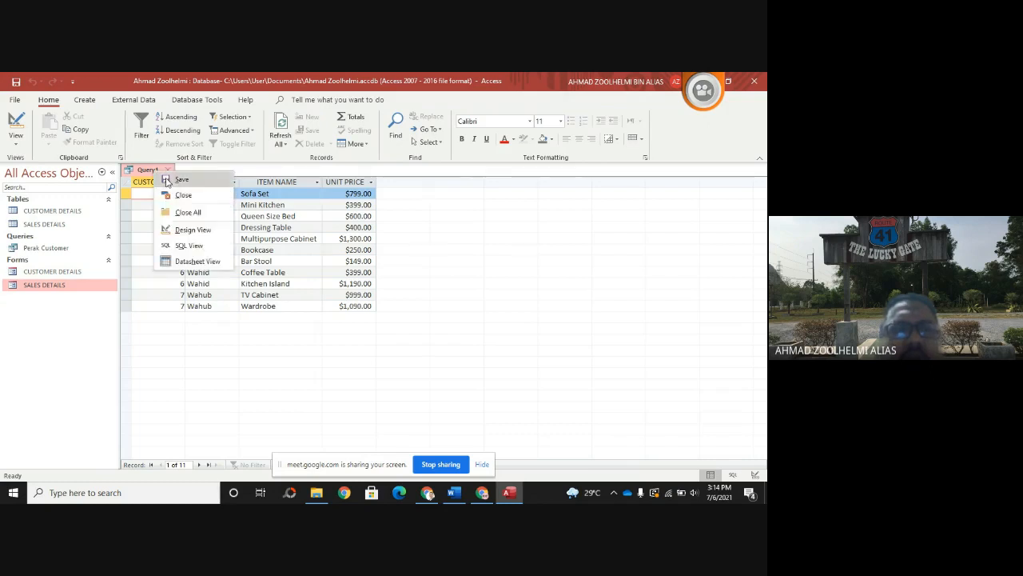
left_click(168, 183)
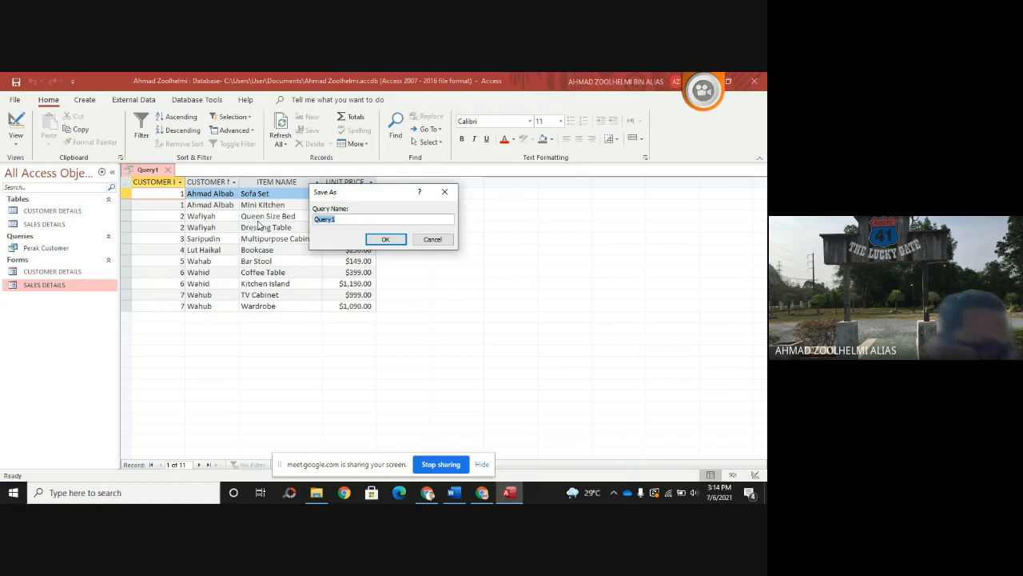
type("C")
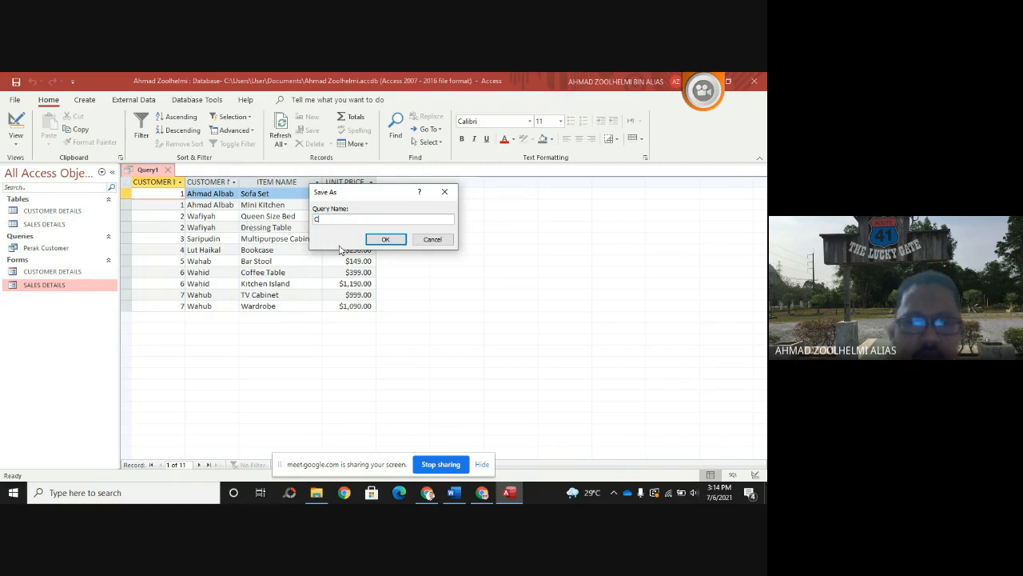
type("ustomer")
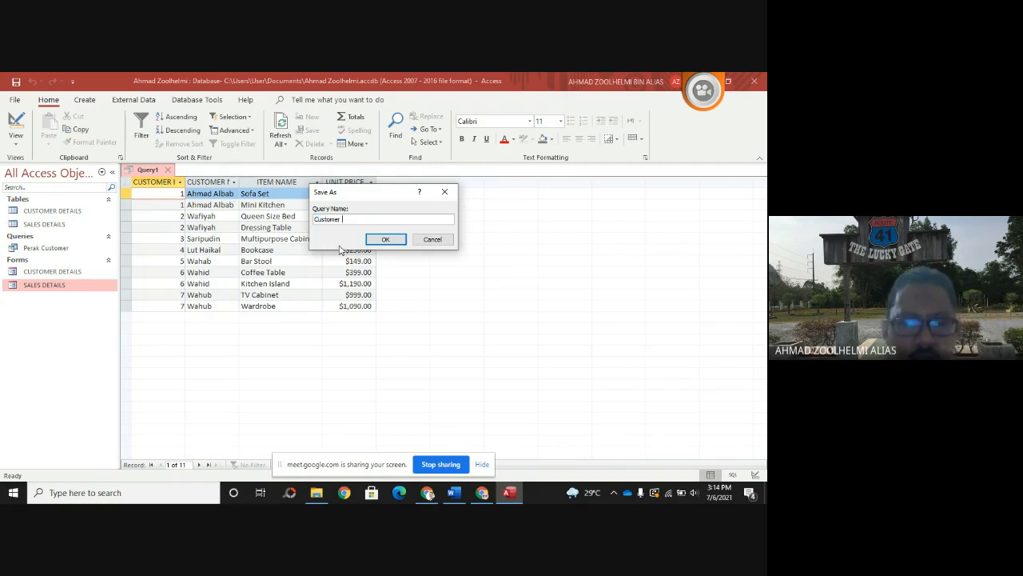
type(" Sales")
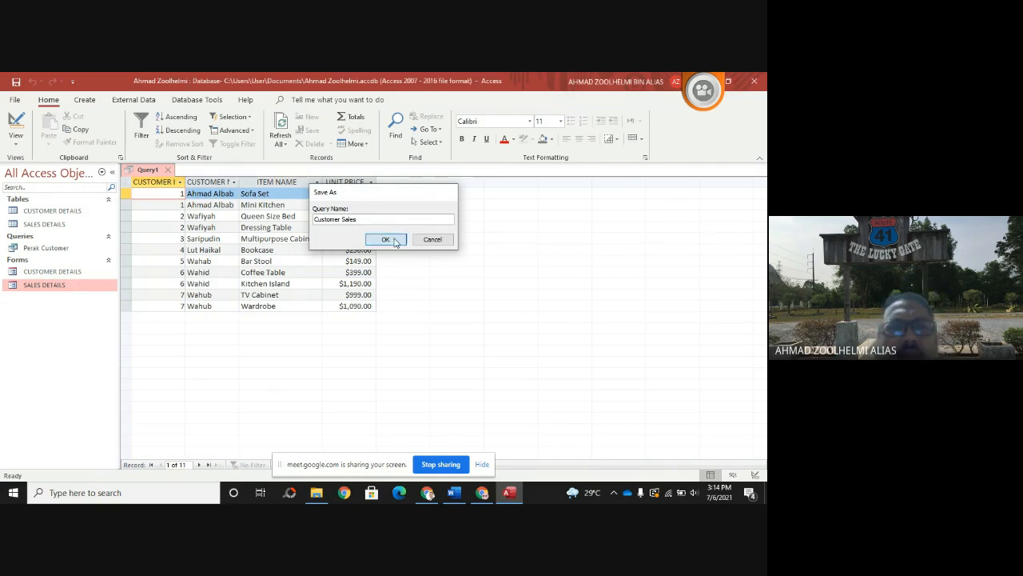
left_click(385, 240)
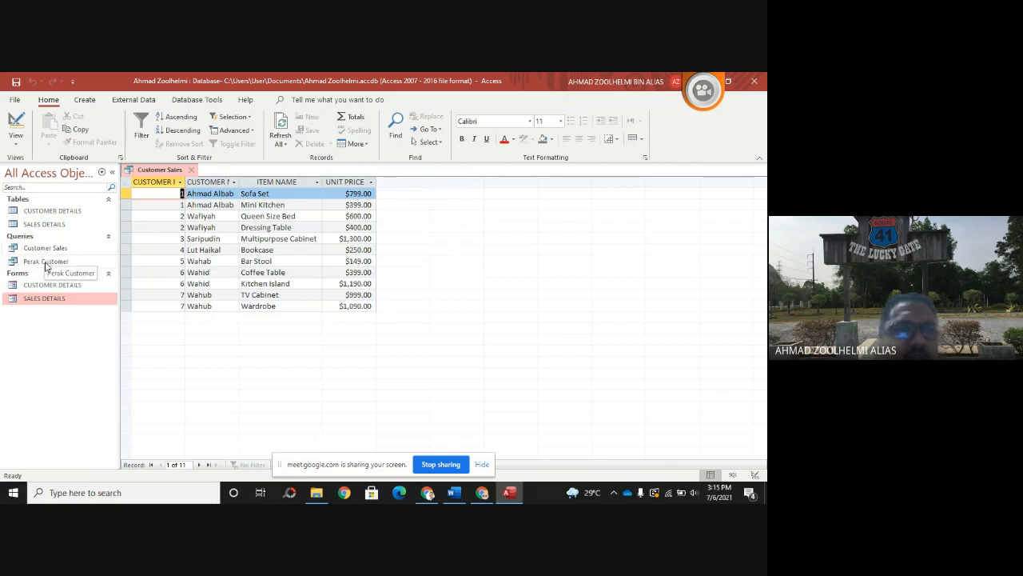
left_click(191, 170)
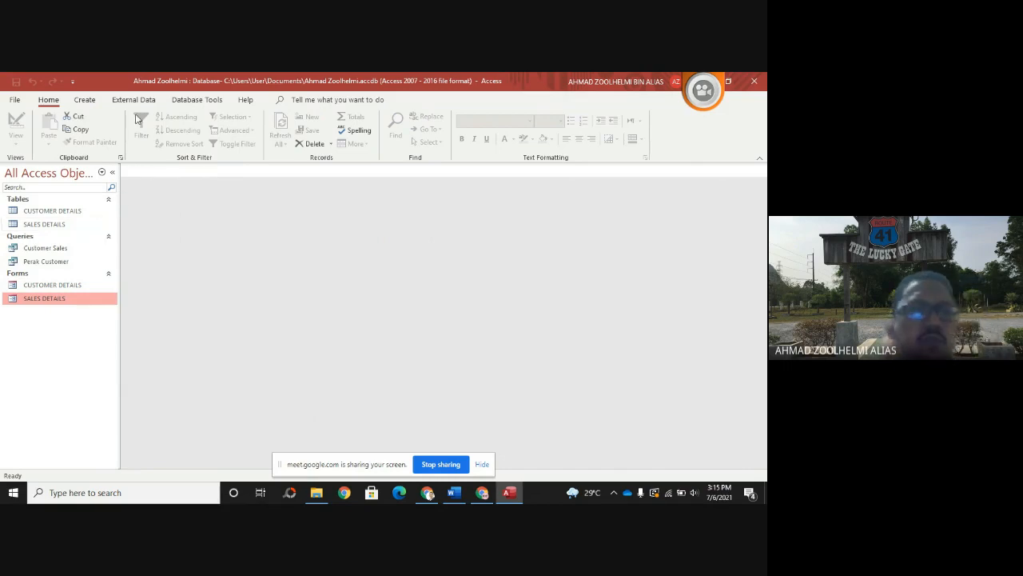
- Create another query design with the CUSTOMER DETAILS and SALES DETAILS tables, linking their CUSTOMER ID fields
left_click(85, 100)
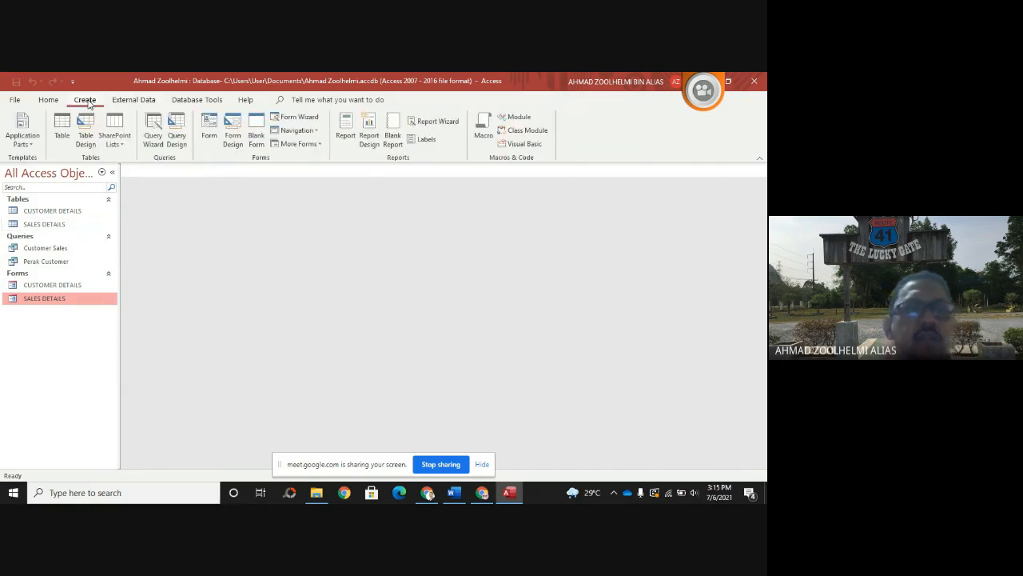
left_click(177, 130)
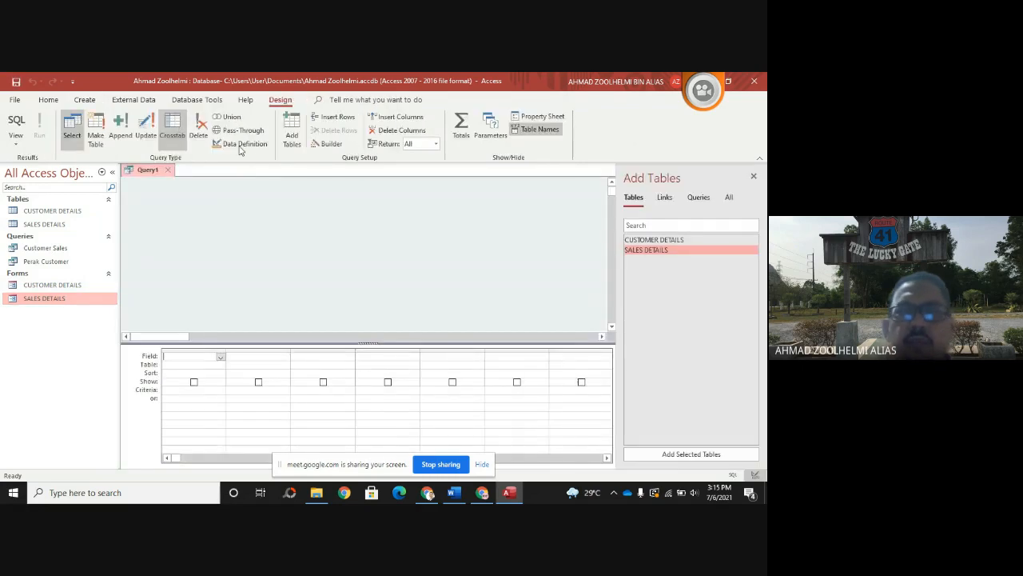
left_click_drag(676, 239, 233, 232)
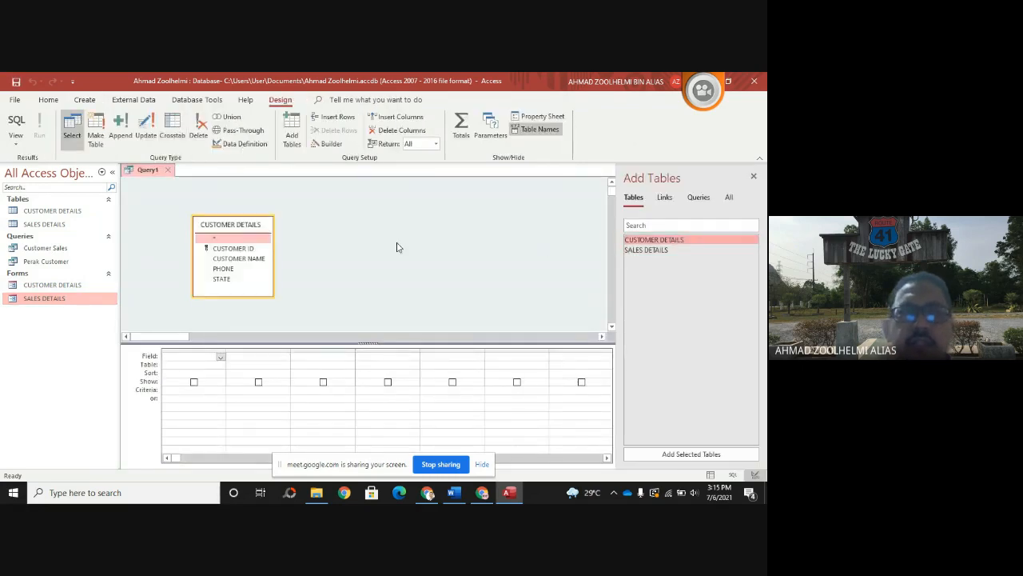
left_click_drag(644, 249, 469, 259)
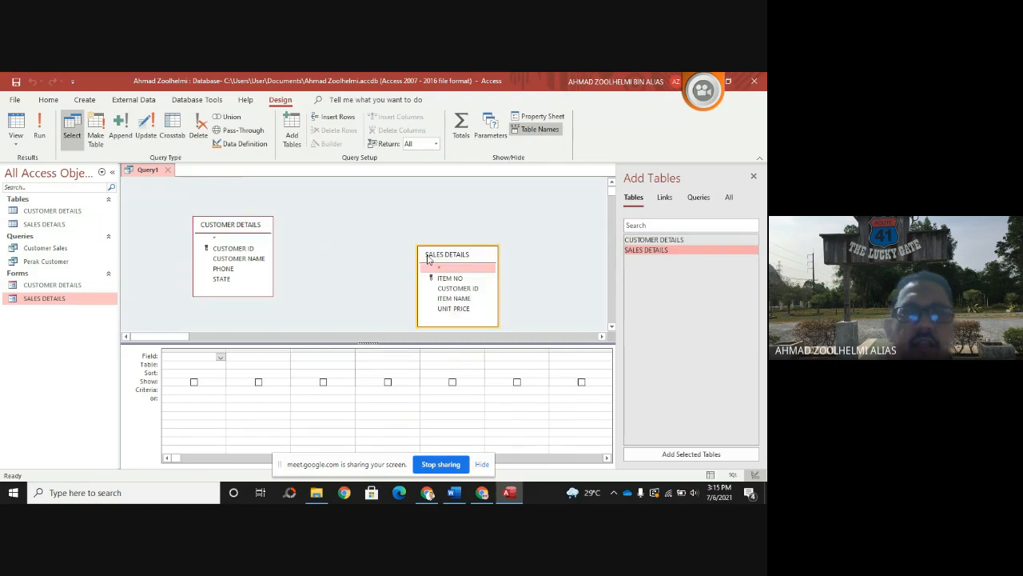
left_click_drag(255, 252, 442, 291)
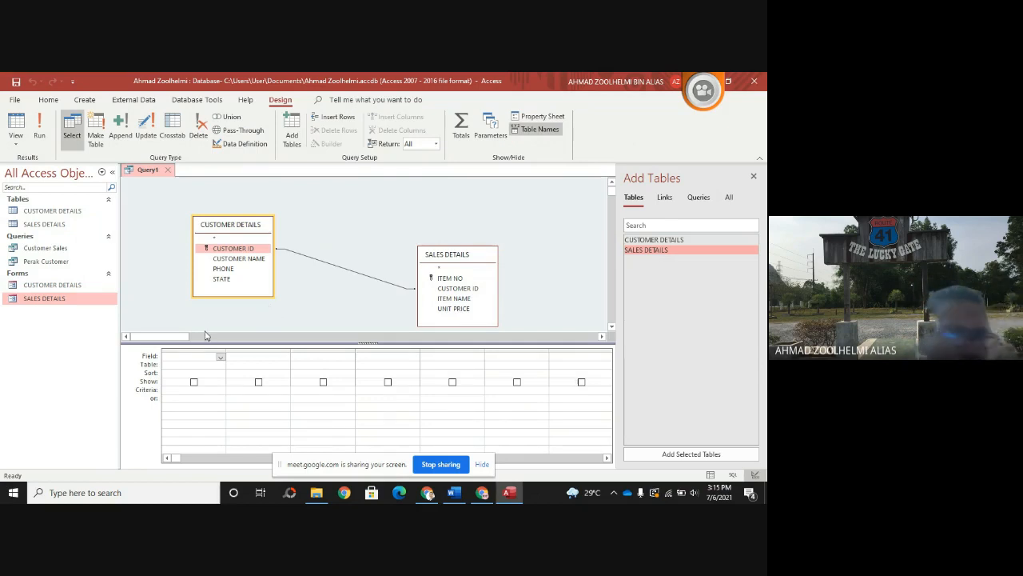
- Add CUSTOMER ID and CUSTOMER NAME from CUSTOMER DETAILS as the first and second fields of the new query
left_click(221, 357)
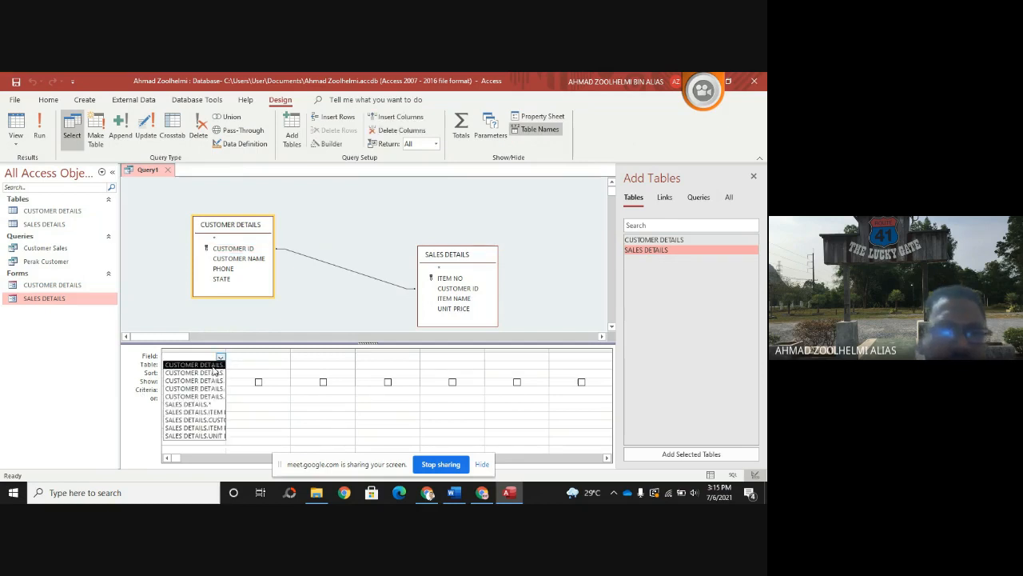
left_click(214, 374)
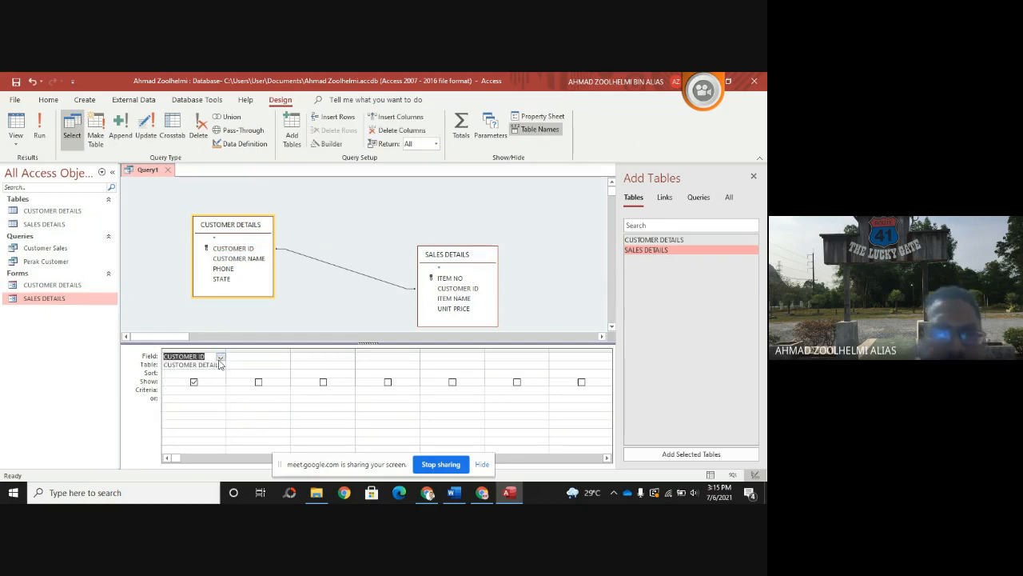
left_click(280, 360)
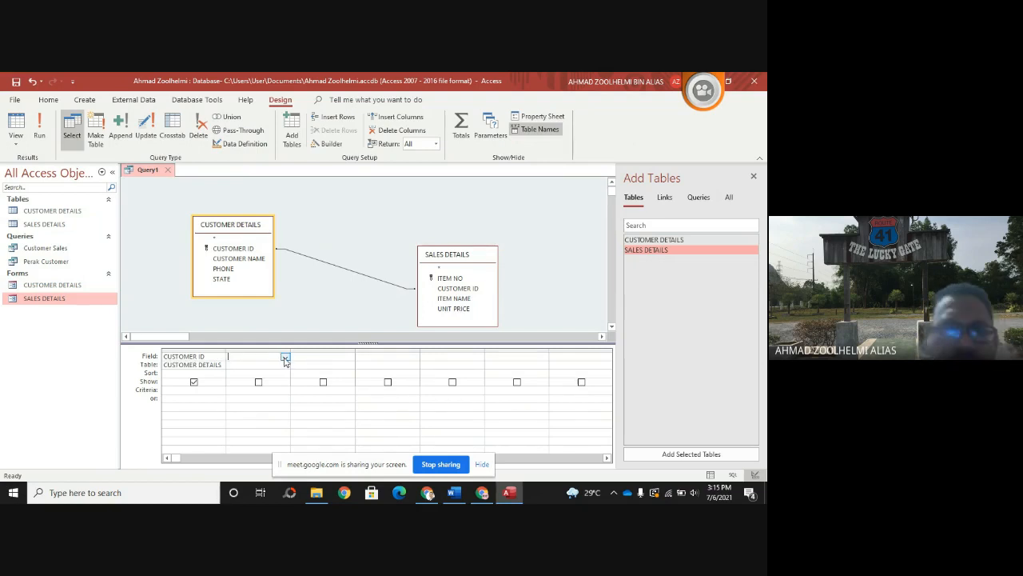
left_click(286, 358)
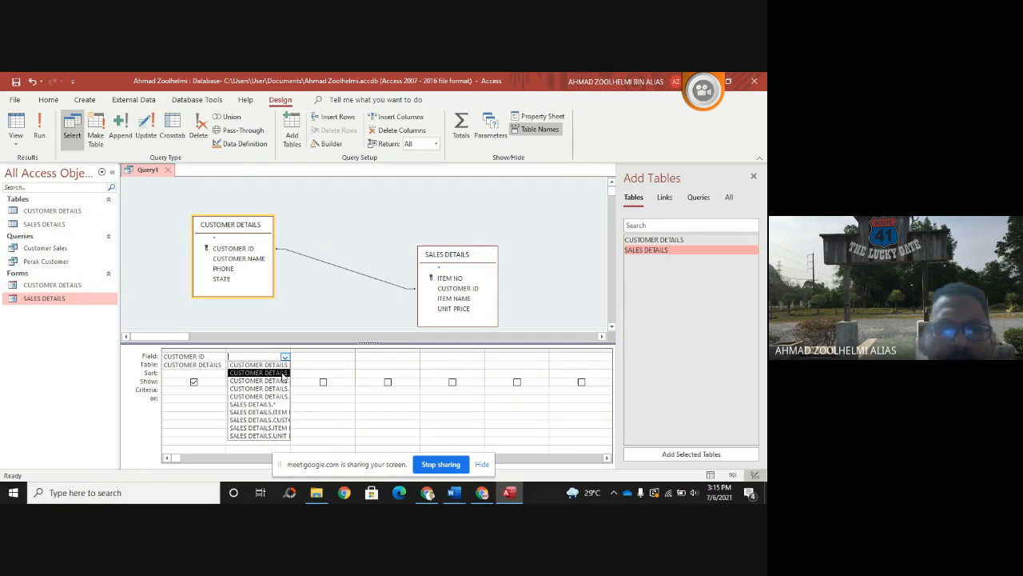
left_click(283, 380)
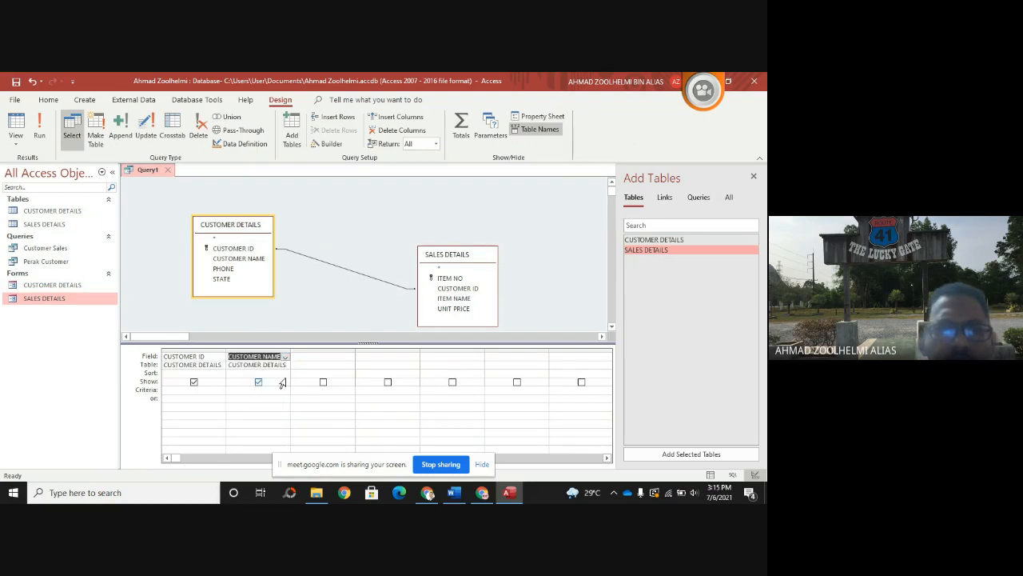
- Add ITEM NAME from SALES DETAILS as the third query field
left_click(350, 359)
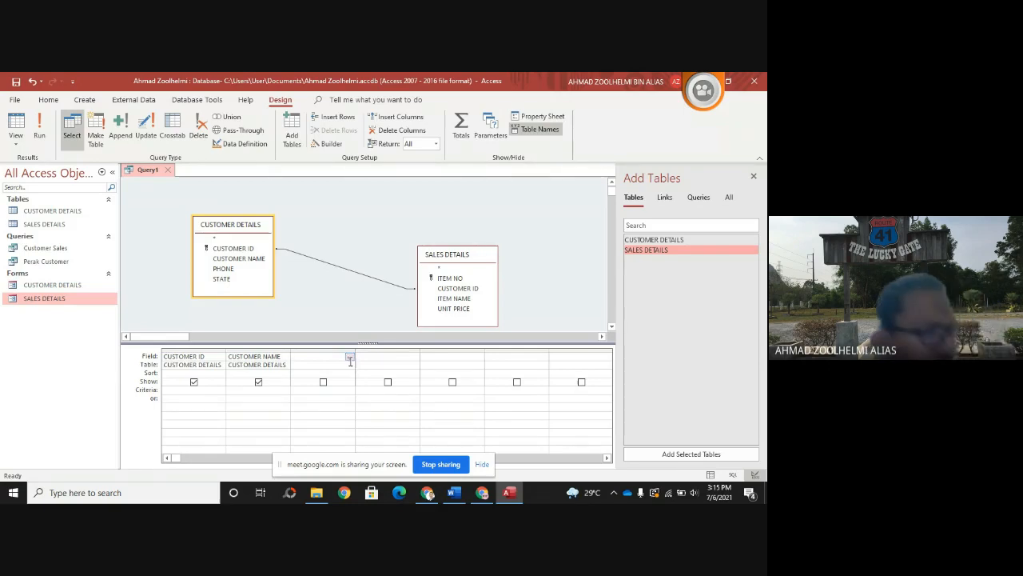
left_click(350, 358)
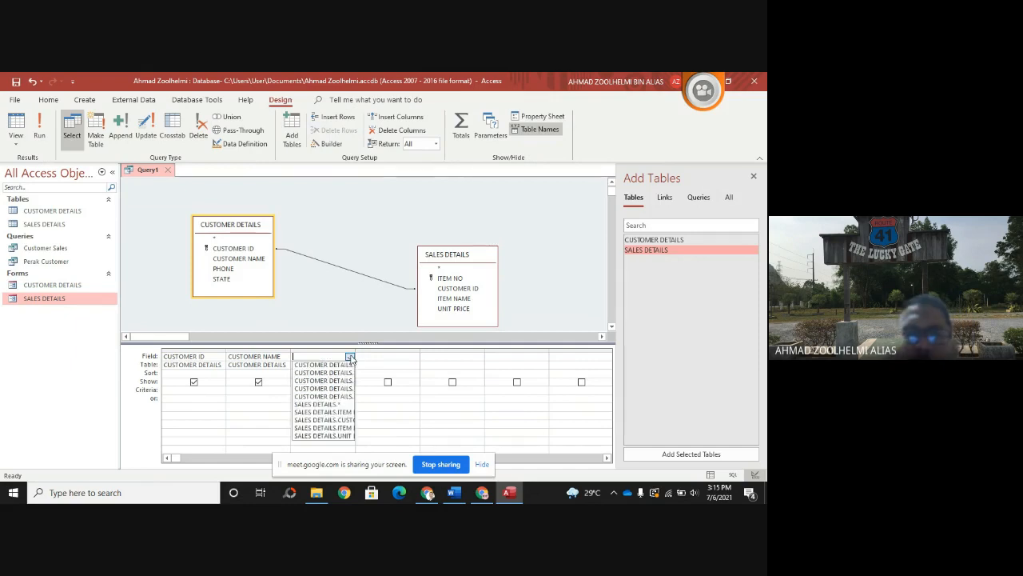
left_click(331, 427)
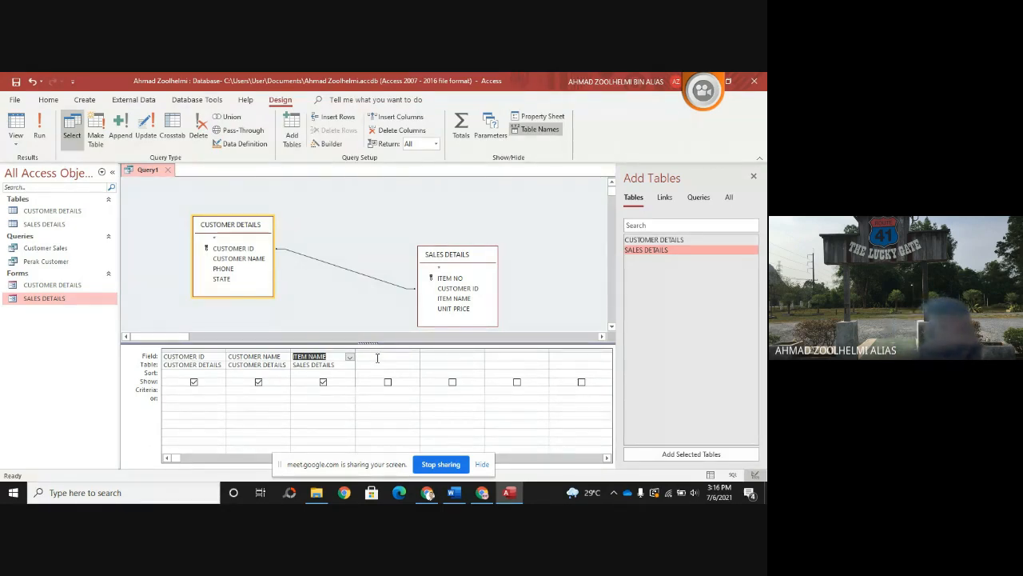
- Switch to the Word lab test document and check the furniture category codes and the item numbers belonging to Hall Room
left_click(453, 495)
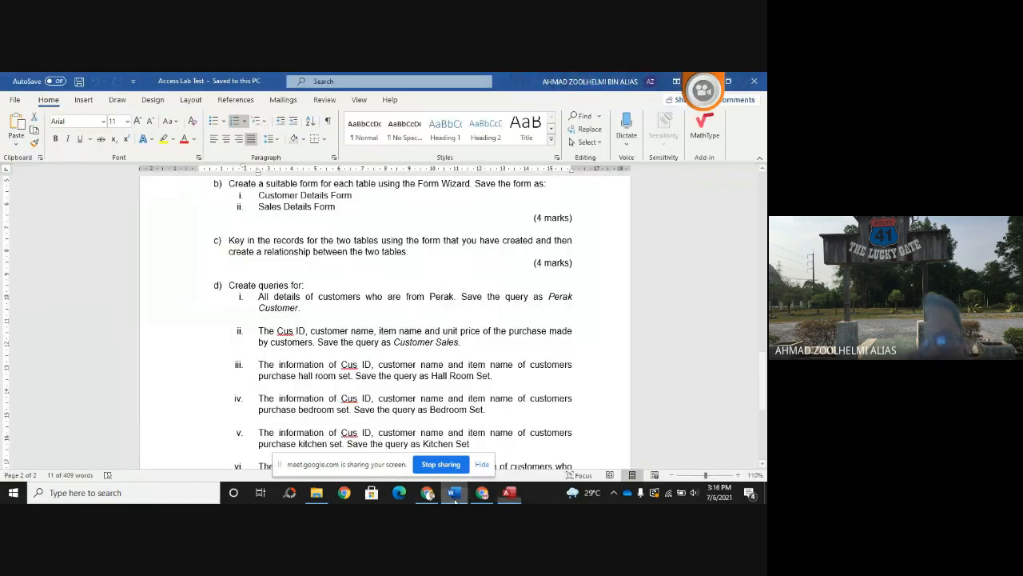
scroll(349, 376, "up", 10)
scroll(349, 377, "up", 3)
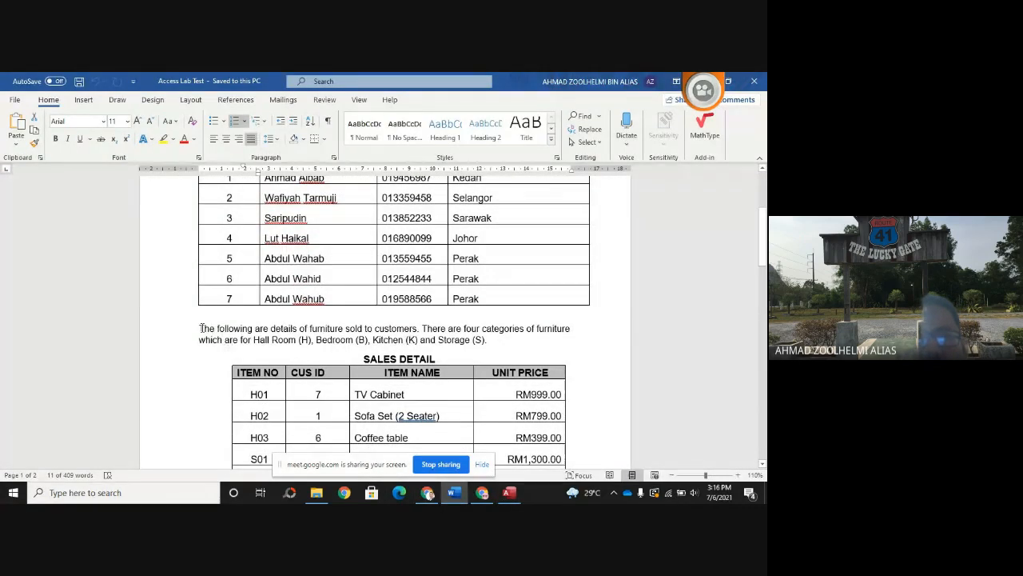
left_click_drag(201, 328, 312, 342)
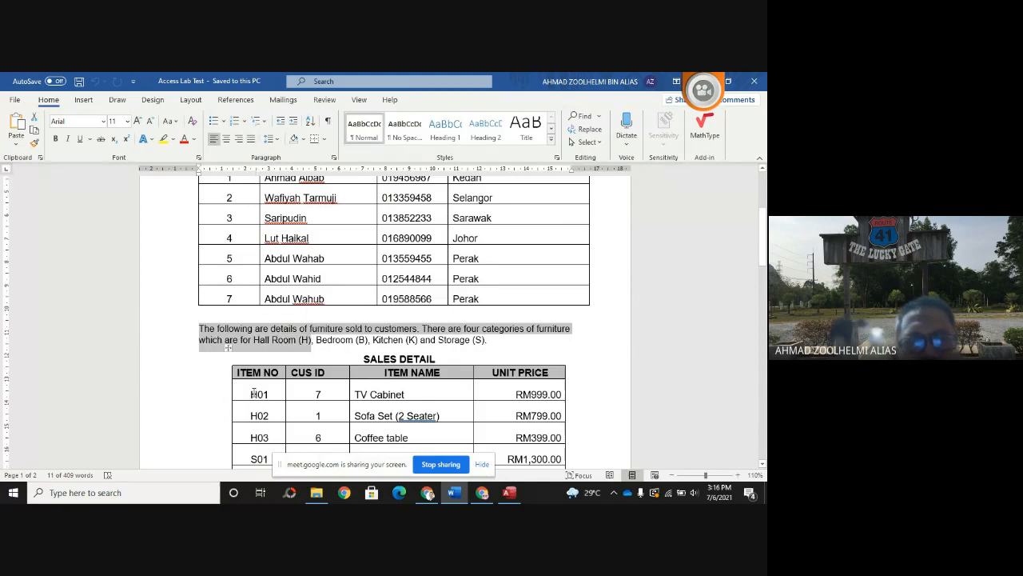
left_click_drag(253, 393, 274, 432)
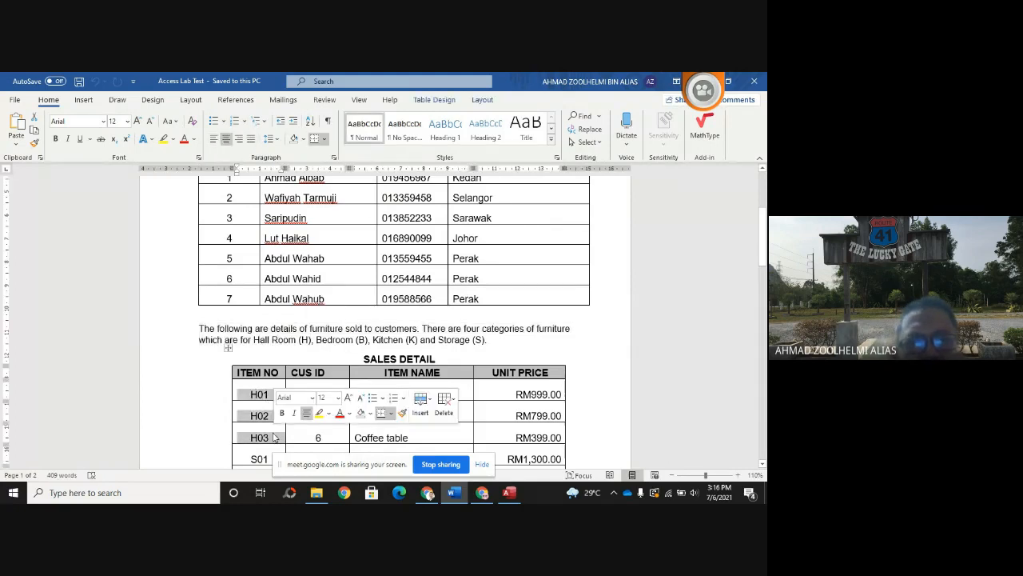
left_click_drag(256, 341, 354, 341)
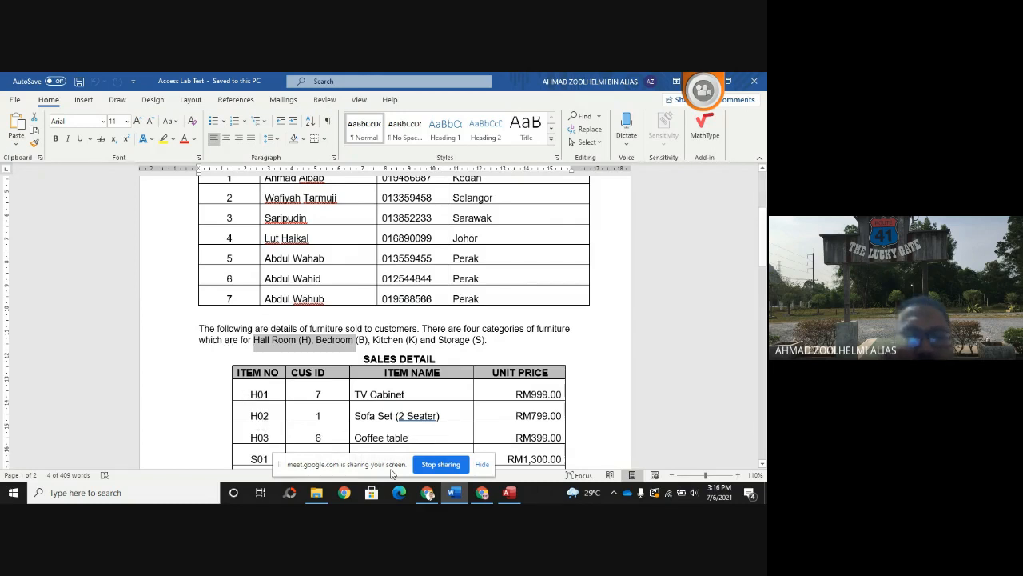
- Return to Access and add ITEM NO from SALES DETAILS as the fourth query field, hiding it from the results
left_click(512, 495)
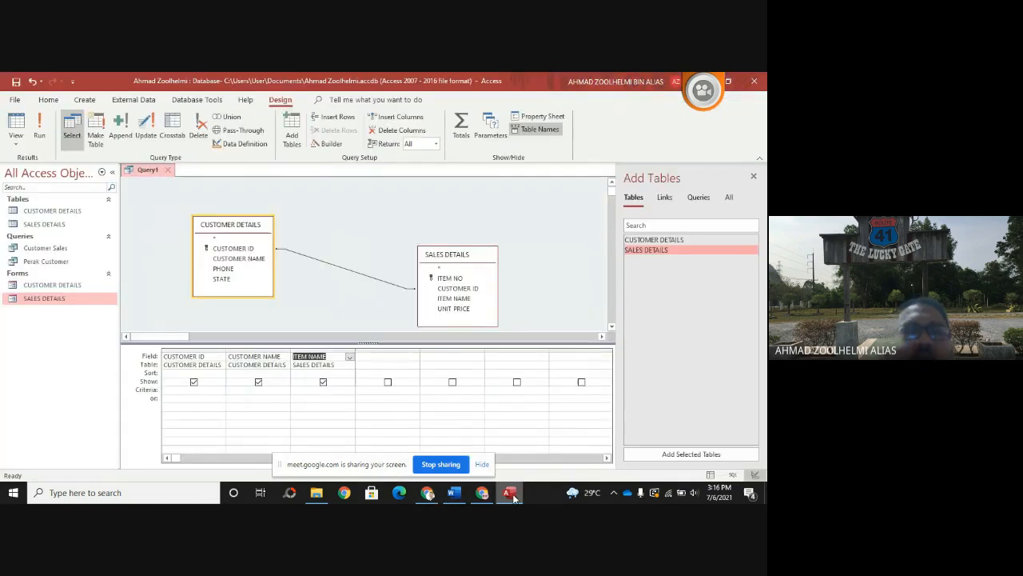
left_click(391, 356)
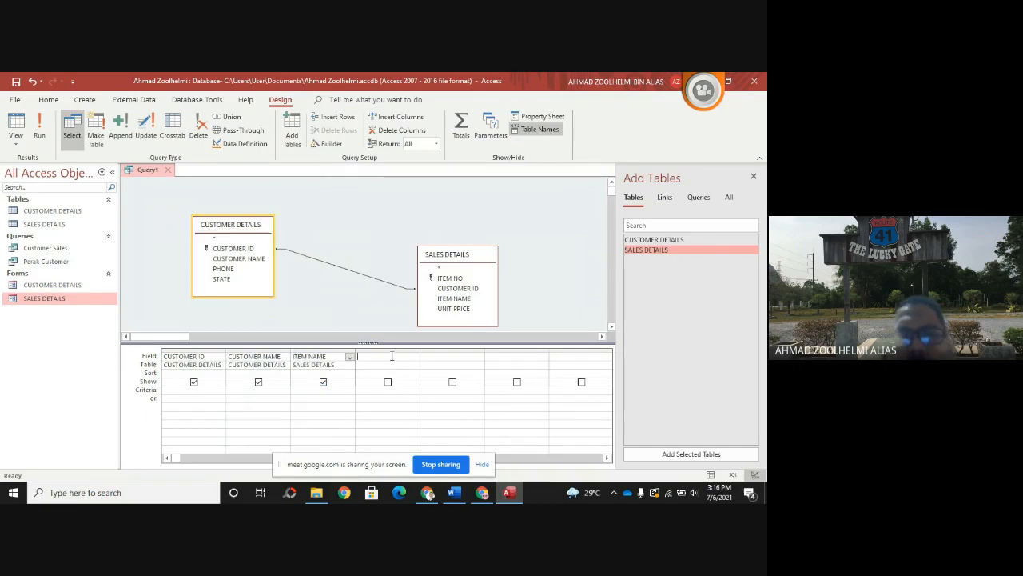
left_click(414, 357)
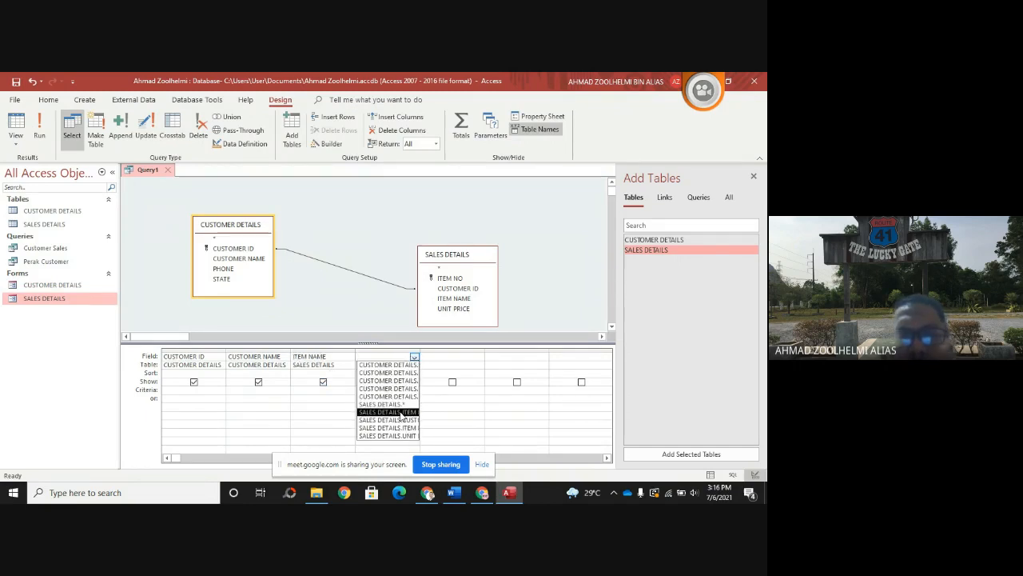
left_click(401, 412)
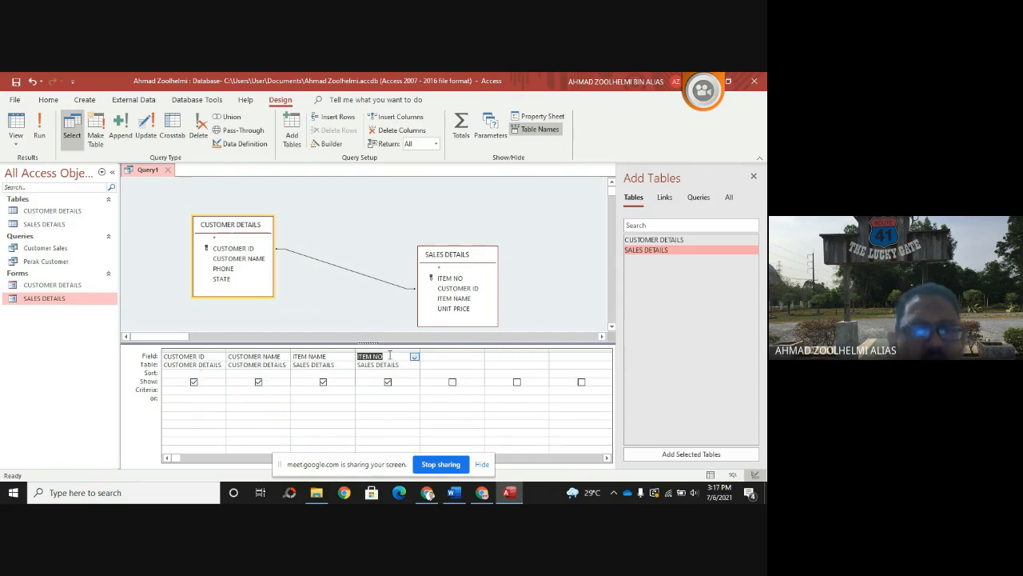
left_click(389, 383)
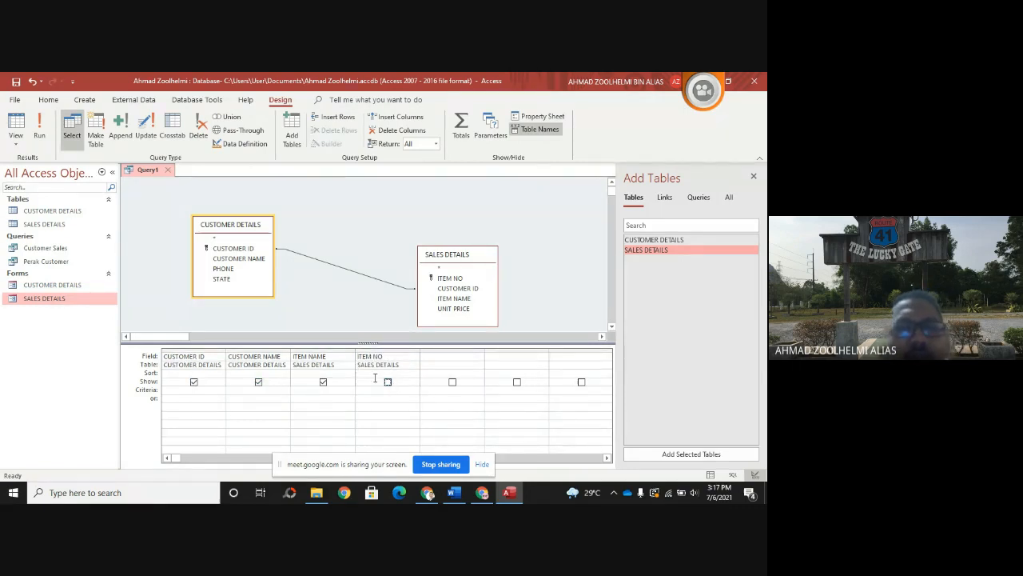
- Set the ITEM NO criteria to H01 or H02 or H03 and run the query
left_click(374, 391)
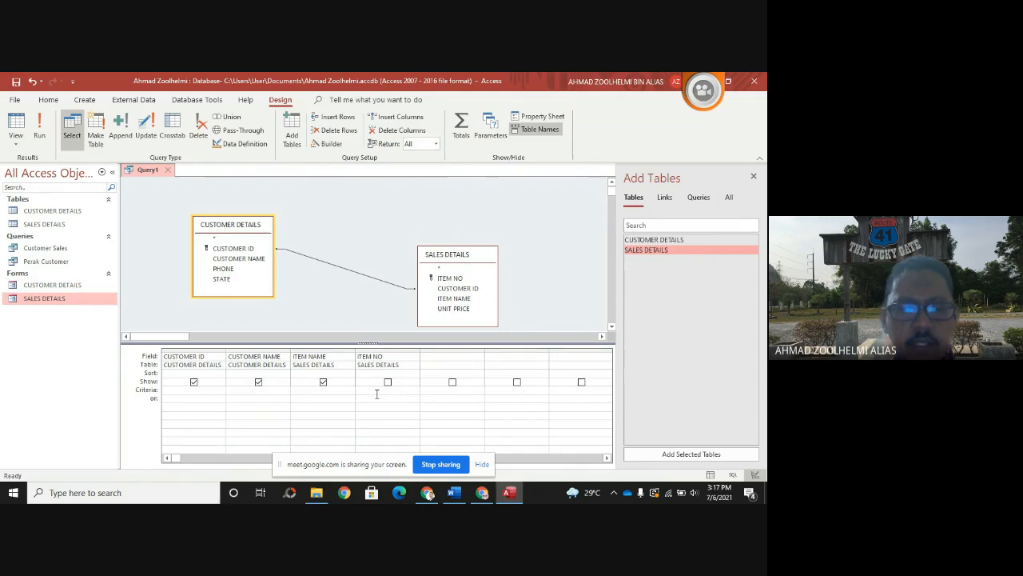
type("H")
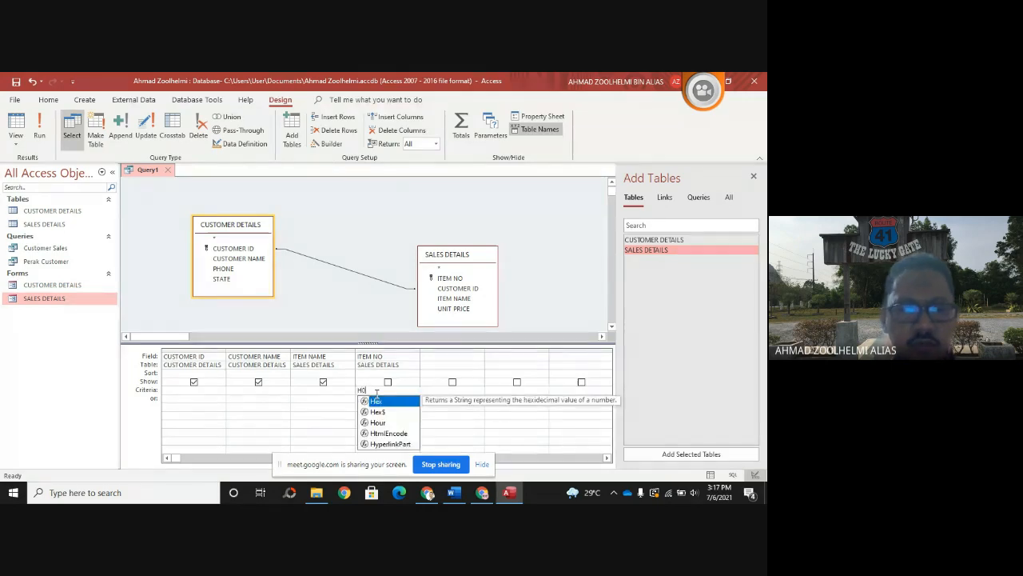
type("01 or H02")
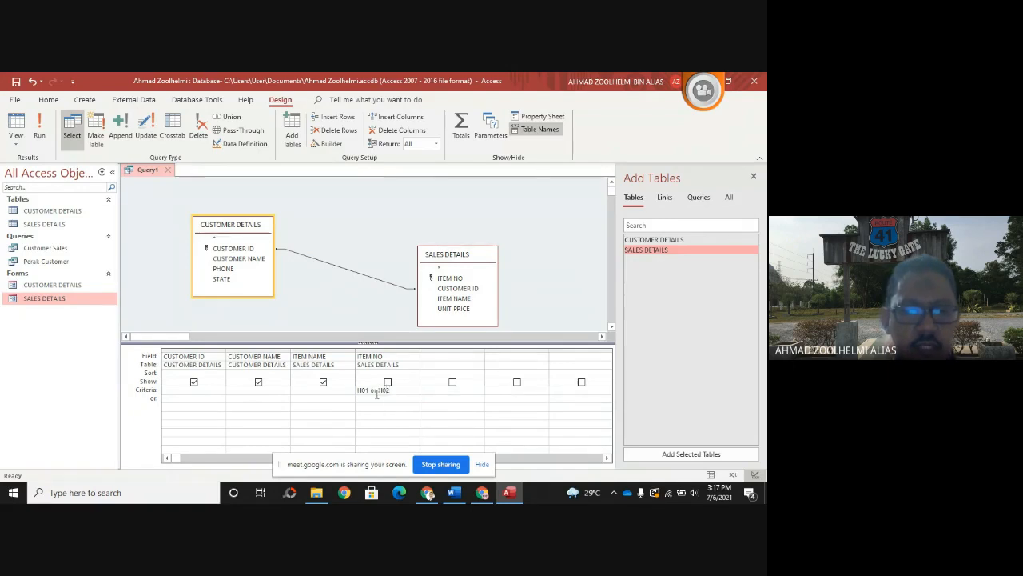
type(" or ")
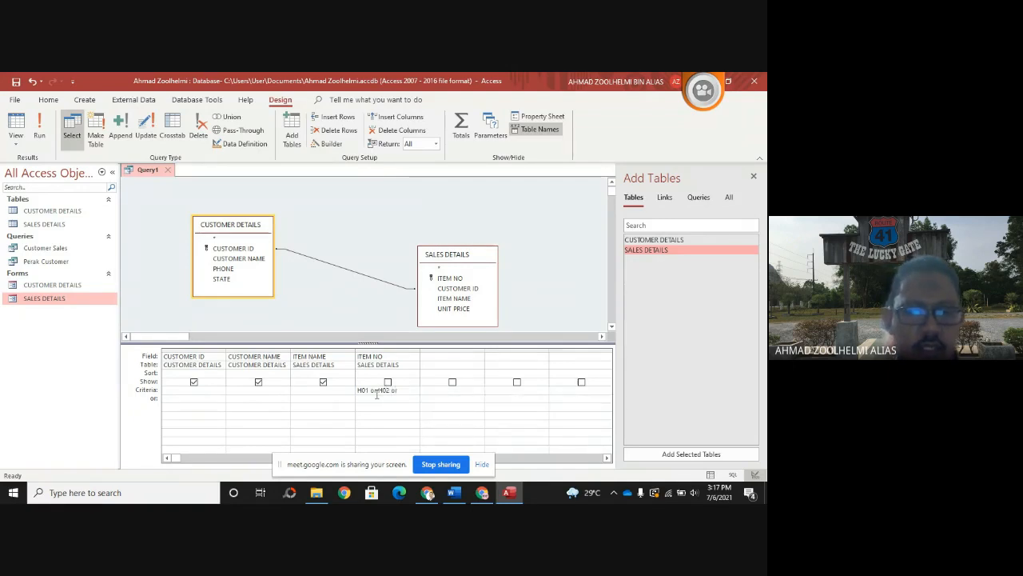
type("H03")
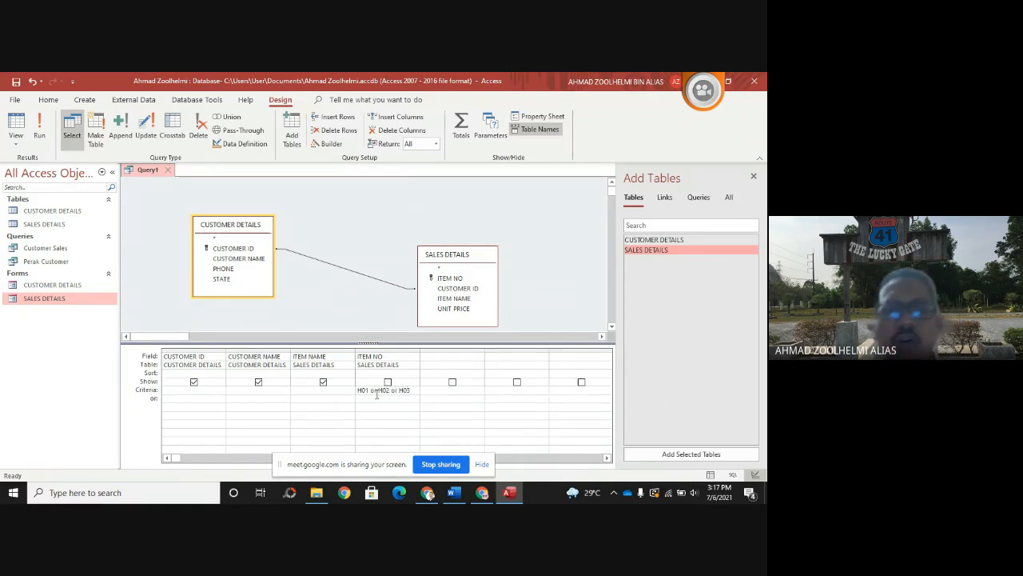
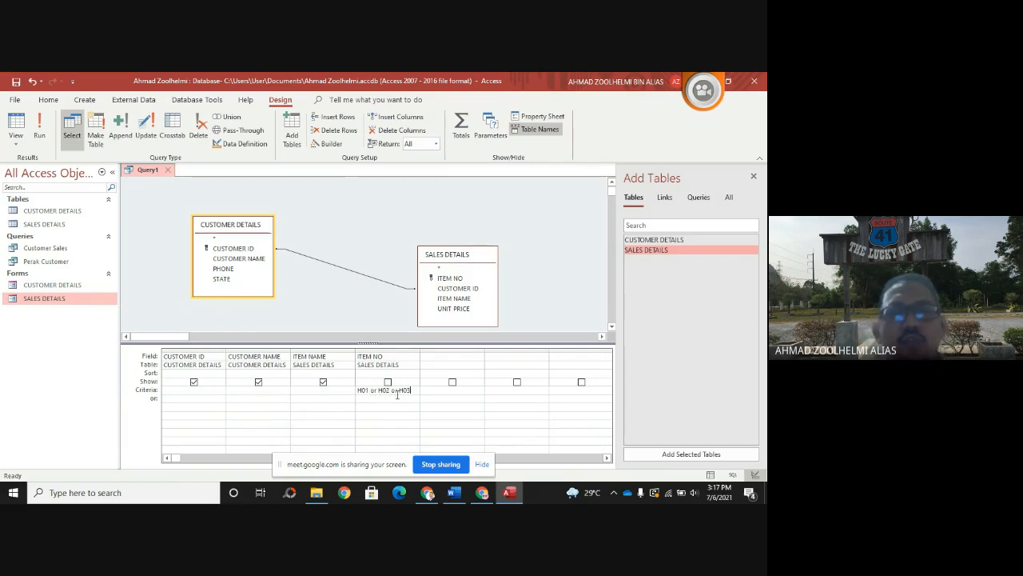
left_click(40, 125)
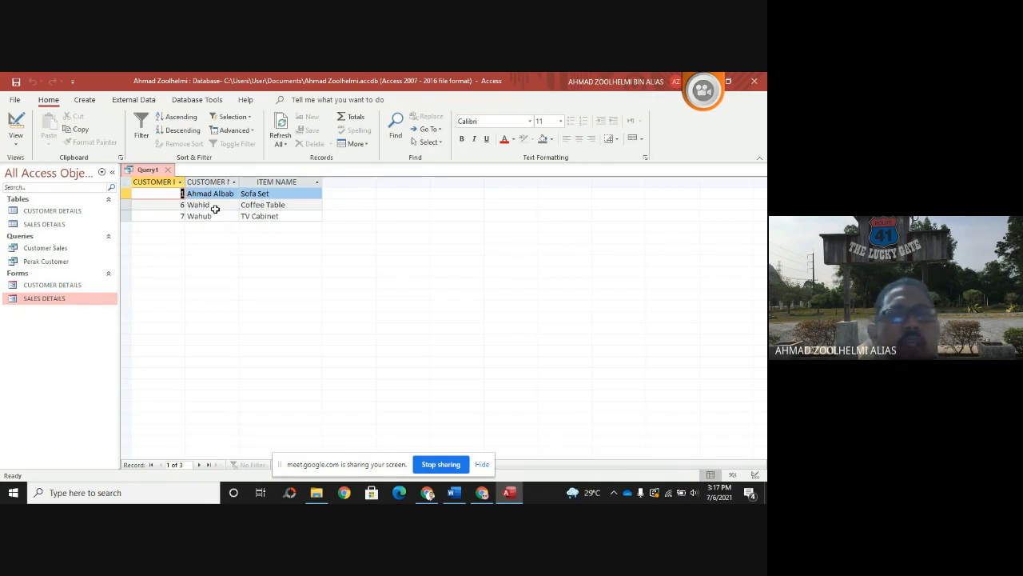
right_click(148, 172)
left_click(169, 177)
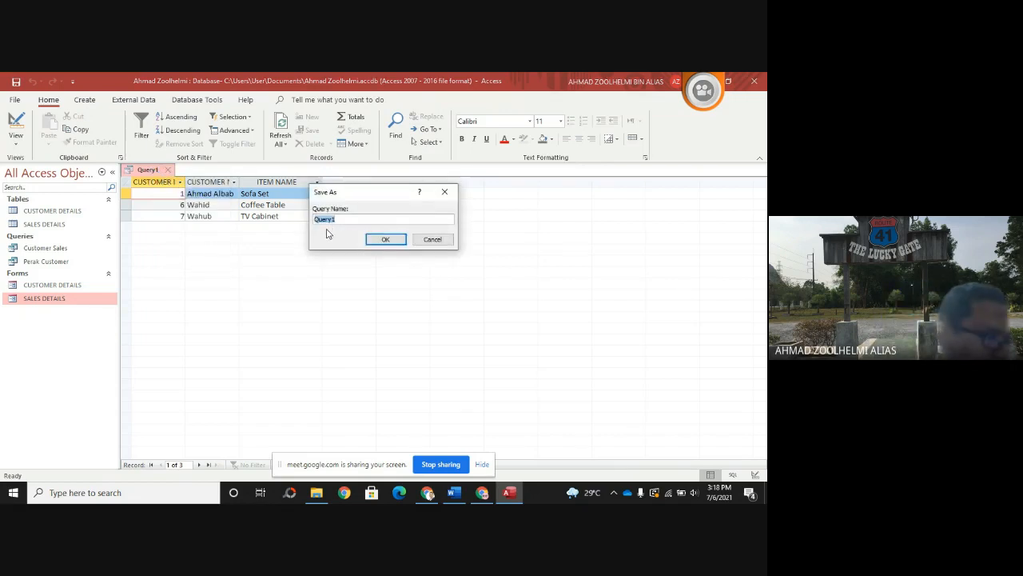
left_click(432, 239)
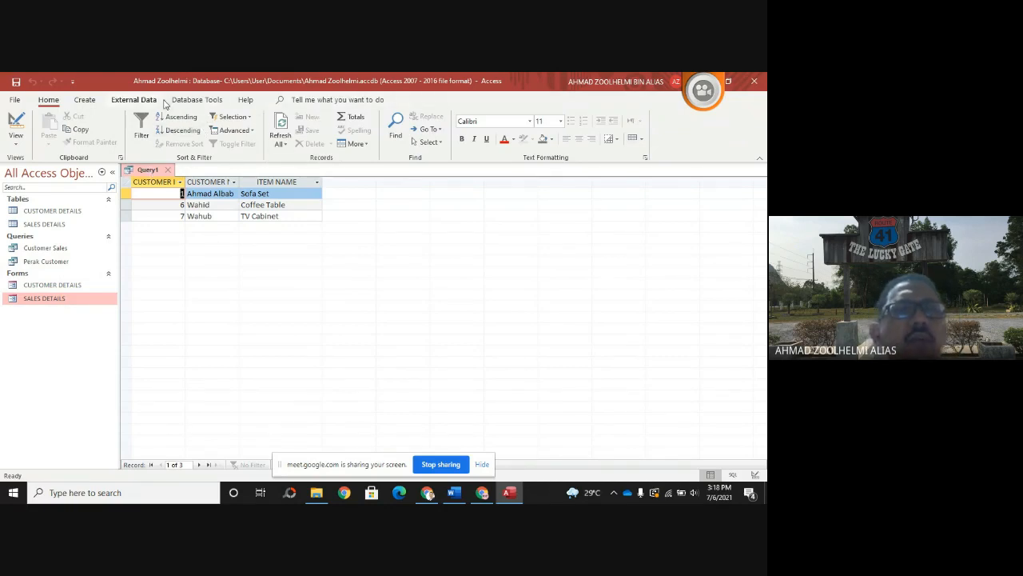
left_click(190, 100)
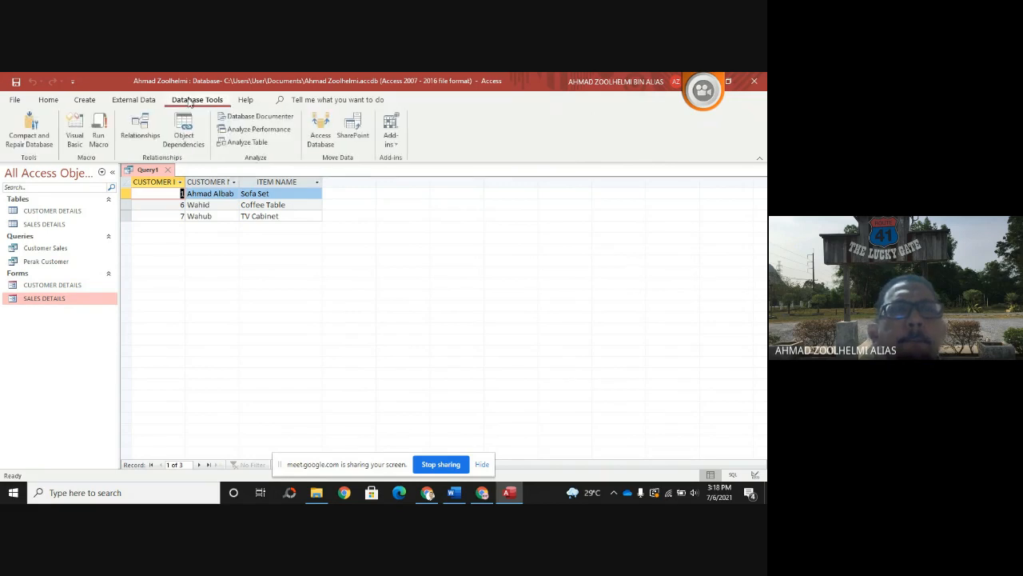
left_click(143, 101)
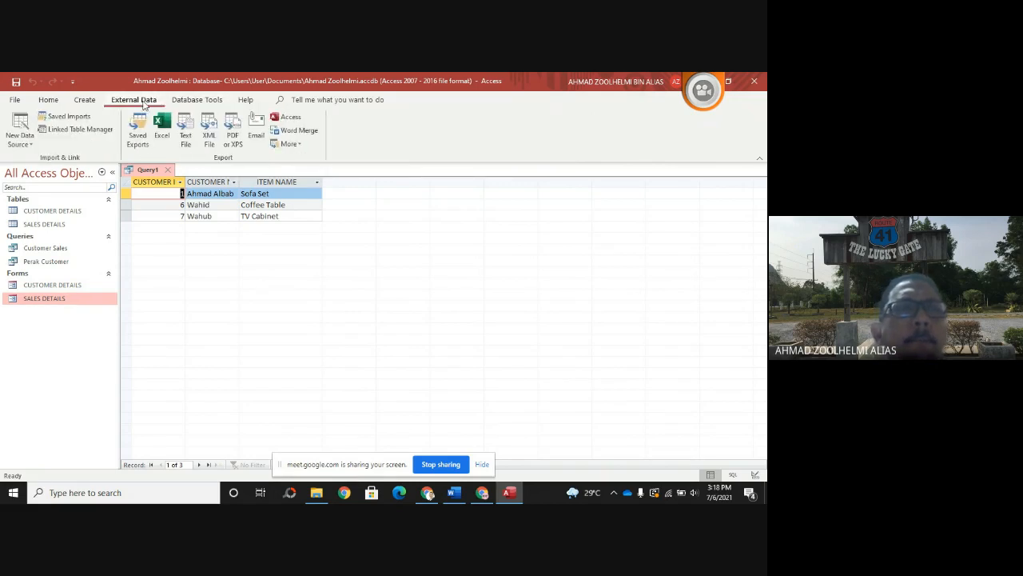
left_click(206, 101)
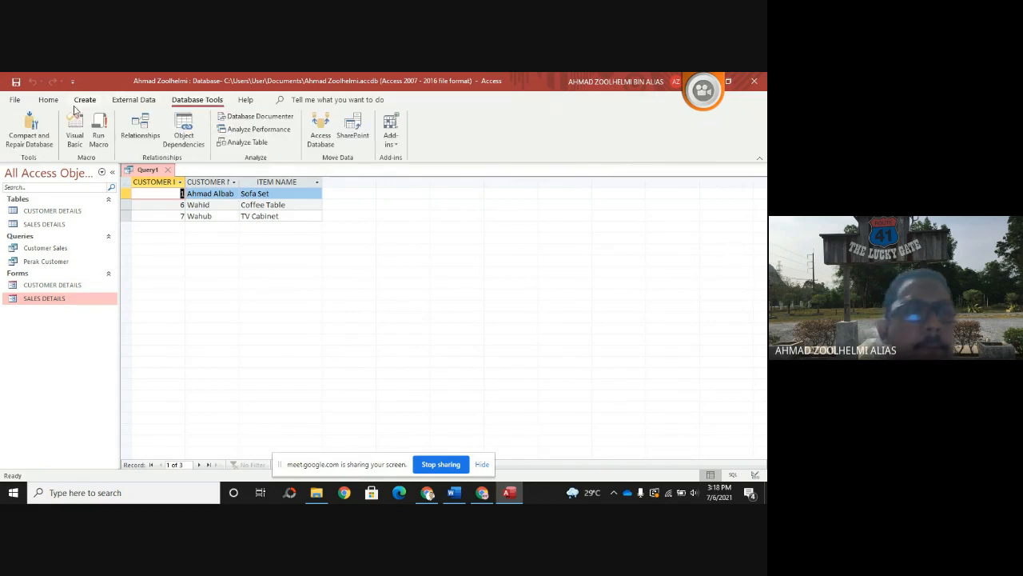
left_click(46, 102)
left_click(16, 100)
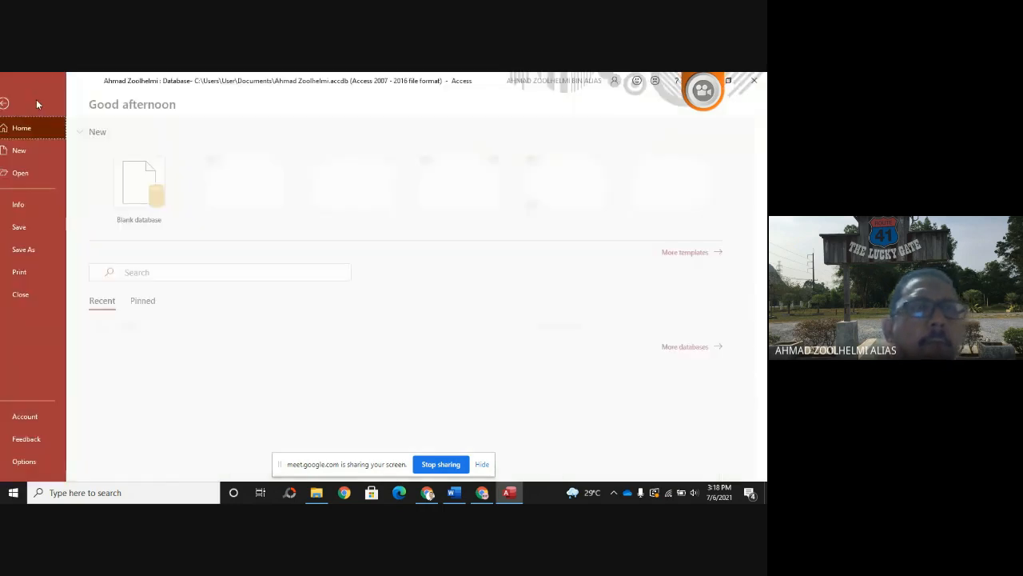
left_click(16, 104)
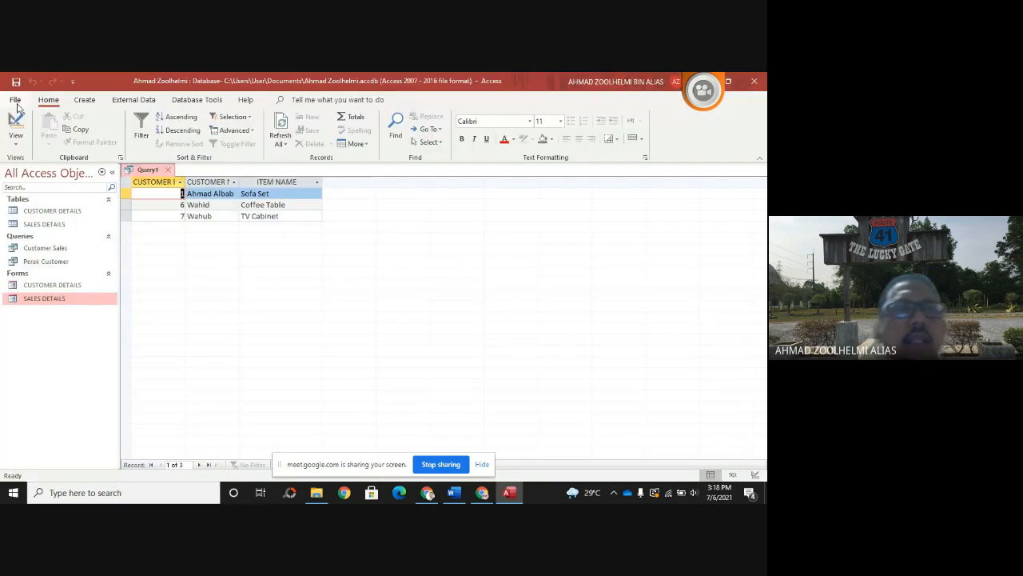
- Start saving the query, and switch to the Word lab test document to check the name required for the hall room query
right_click(151, 176)
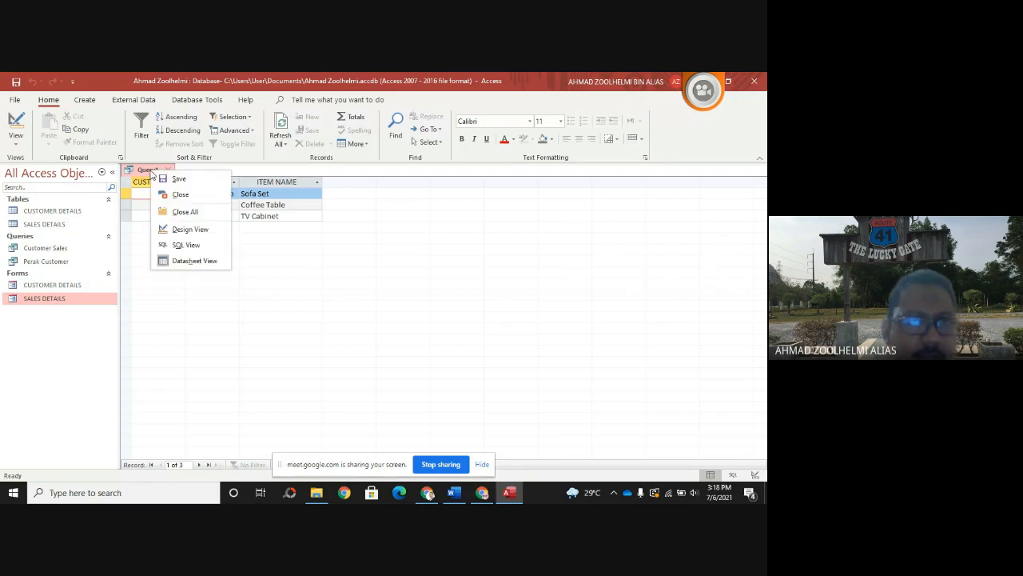
left_click(173, 178)
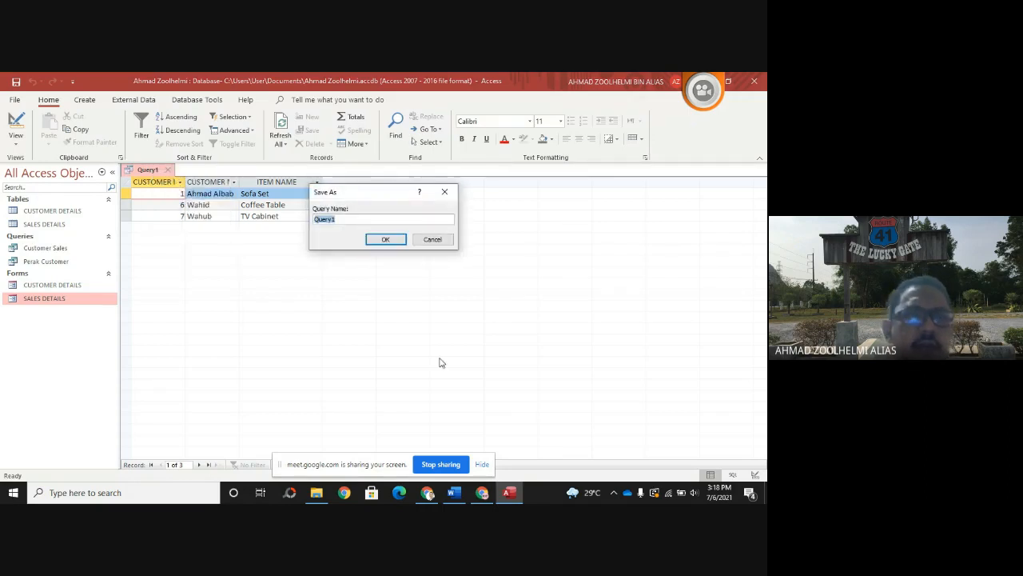
left_click(454, 493)
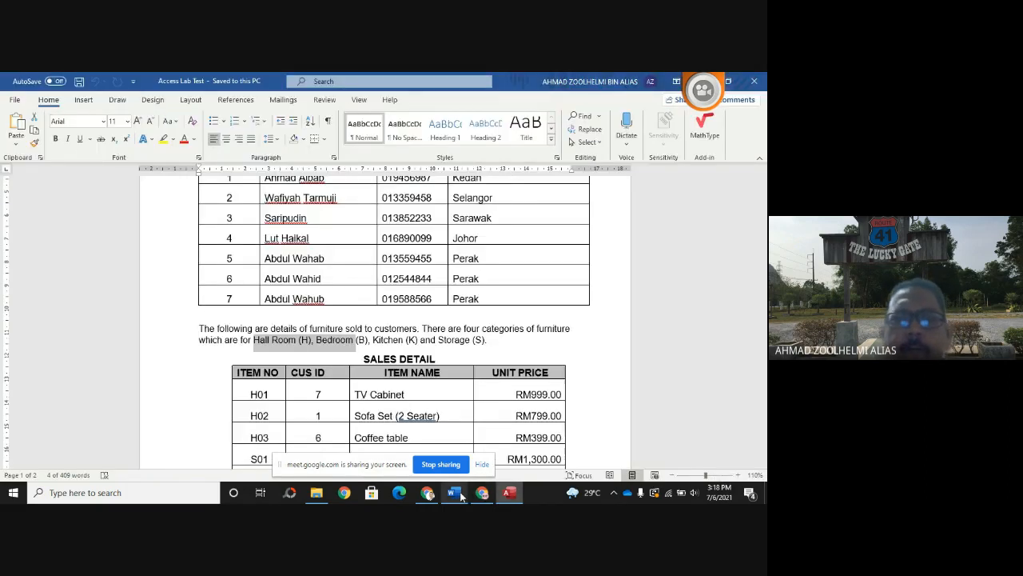
scroll(420, 375, "down", 5)
scroll(420, 375, "down", 10)
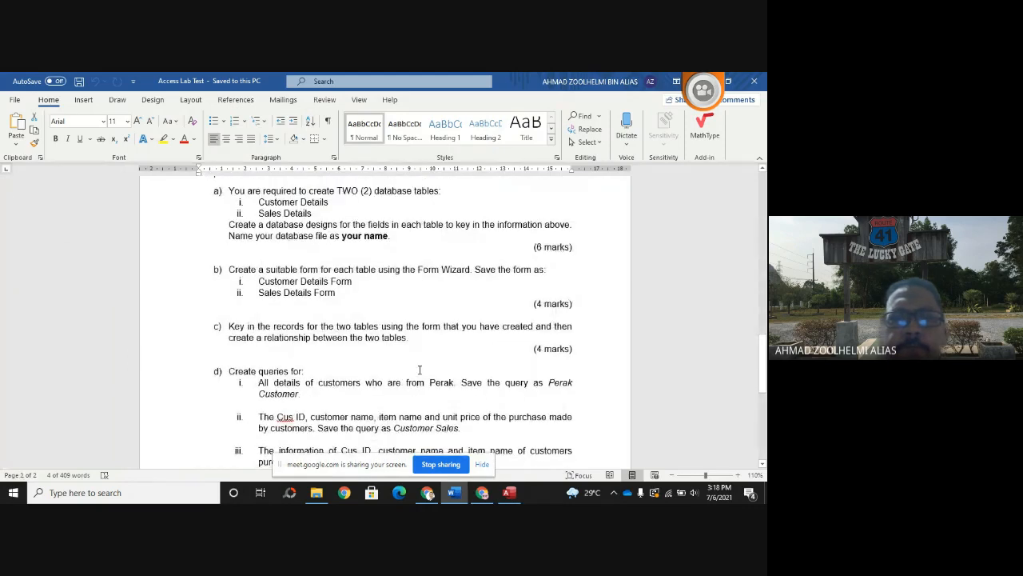
scroll(420, 370, "down", 2)
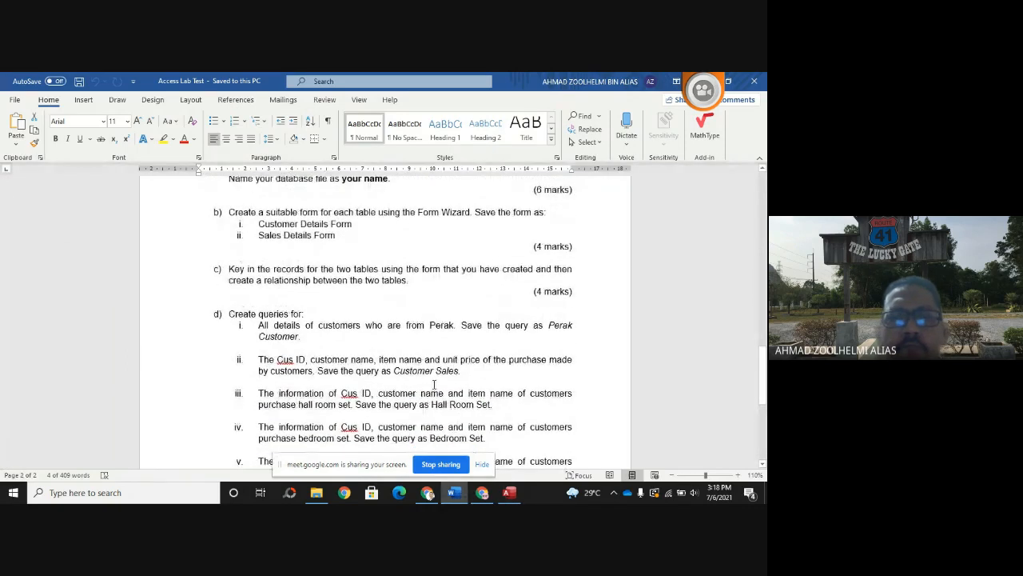
scroll(433, 386, "down", 1)
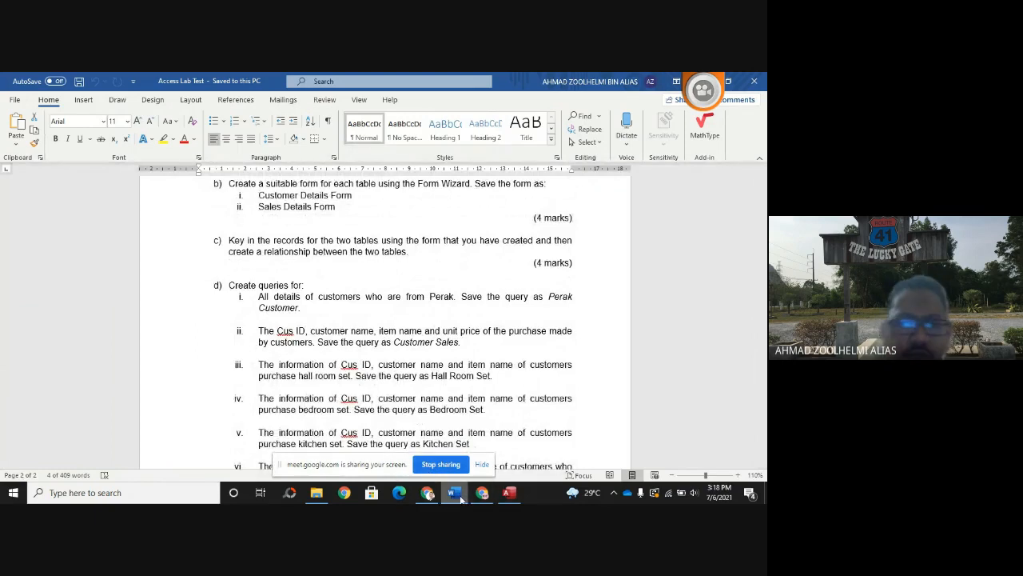
- Return to Access and save the query as Hall Room Set
left_click(509, 492)
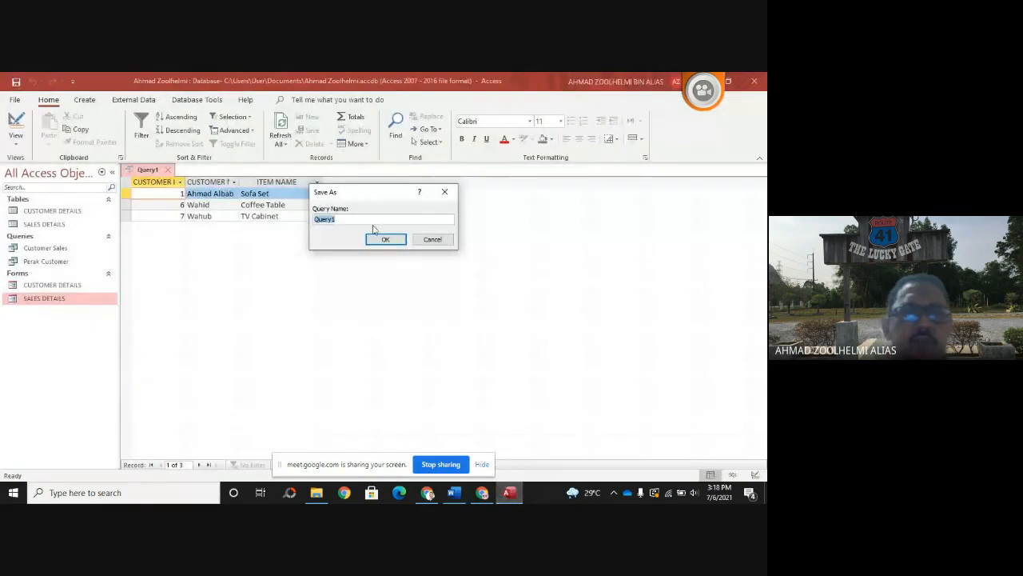
type("Hall Room Set")
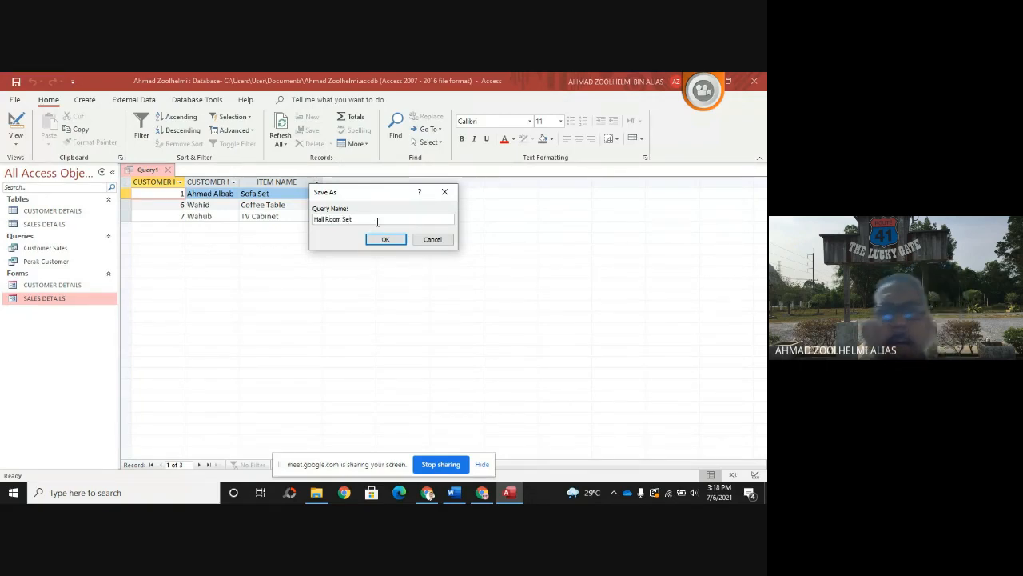
left_click(385, 240)
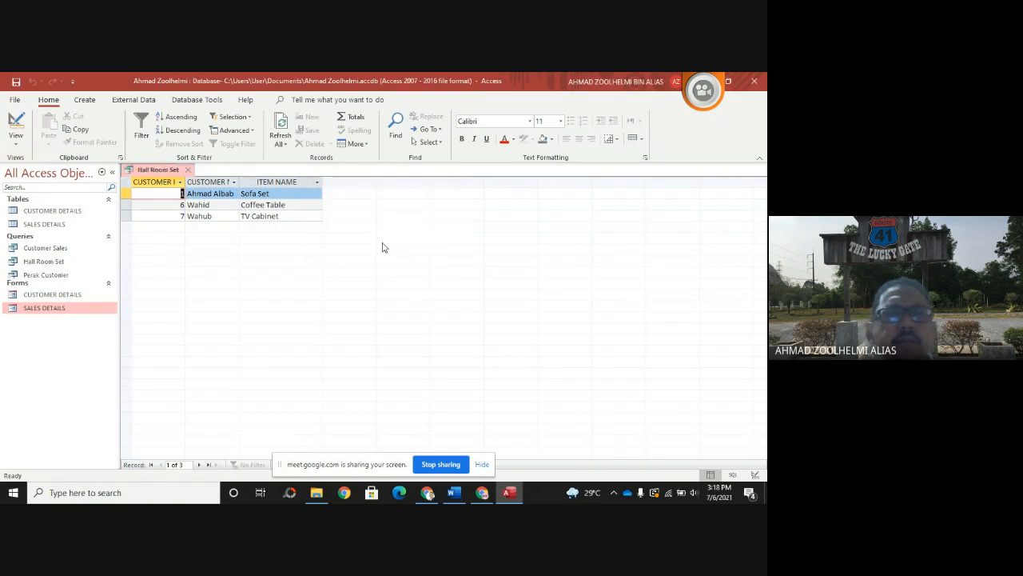
left_click(71, 265)
left_click(67, 252)
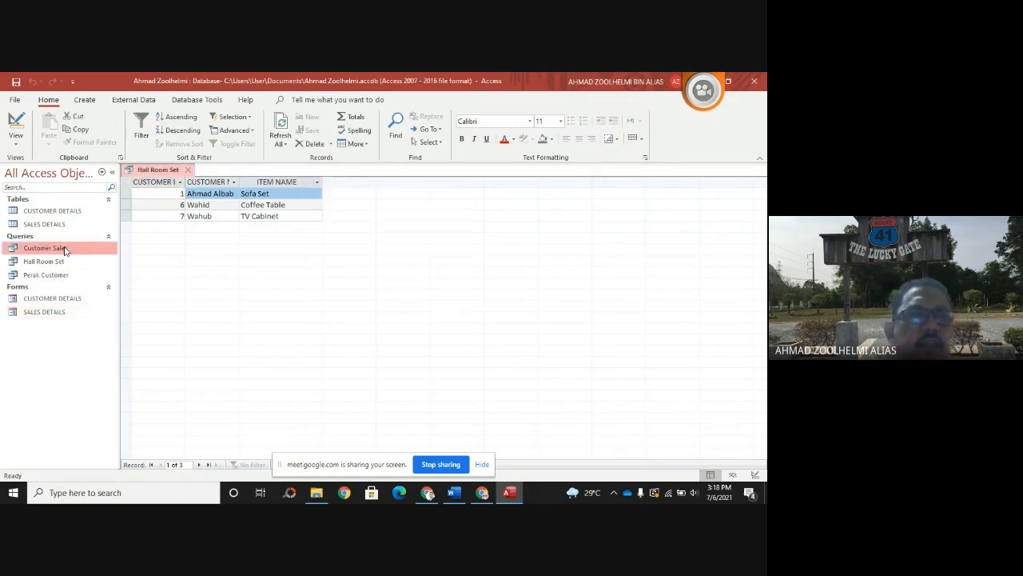
left_click(72, 275)
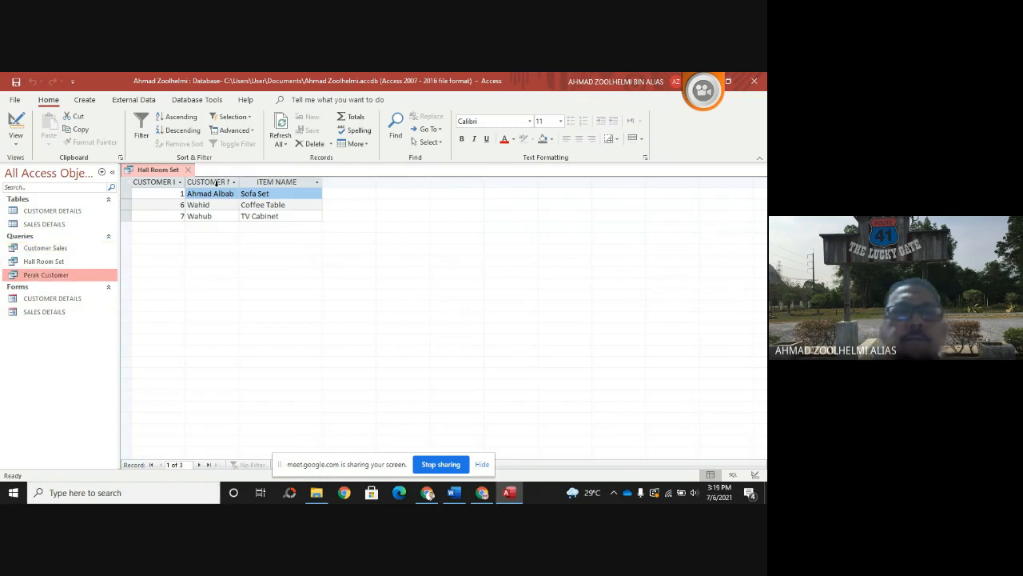
- Create a new blank query in Design View
left_click(86, 100)
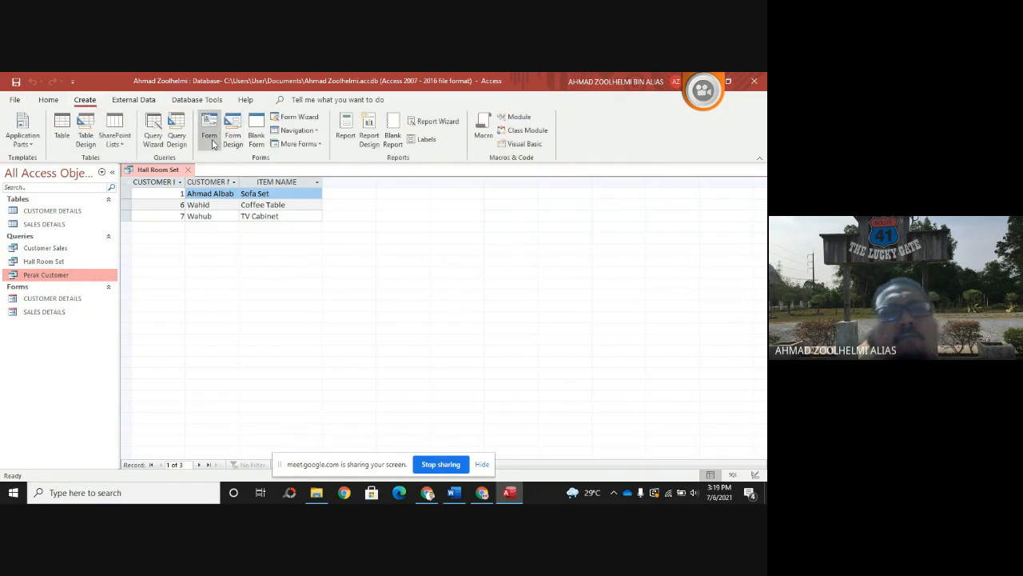
left_click(178, 133)
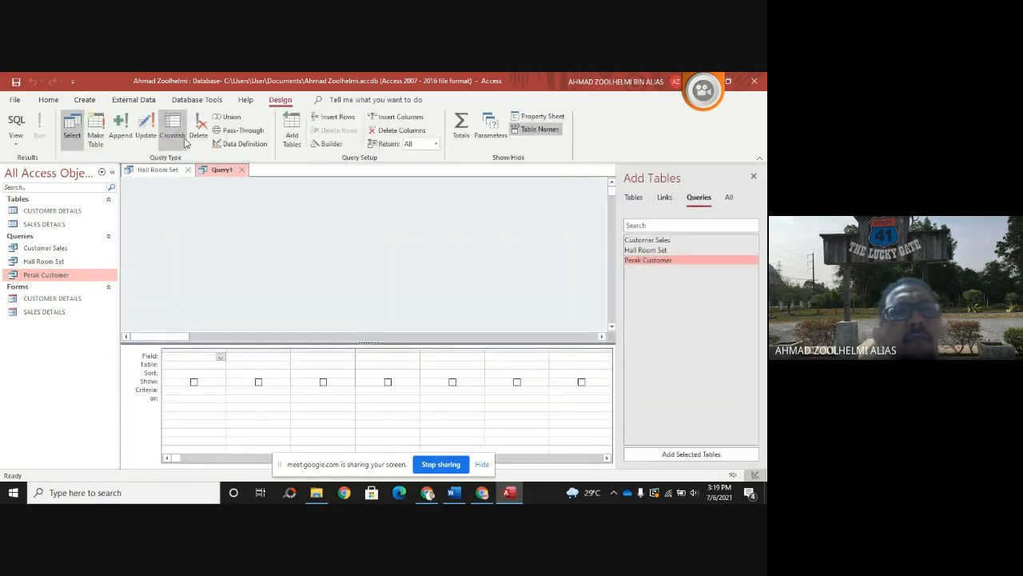
- Open the Hall Room Set query in Design View, show ITEM NO in the results and run the query
left_click(169, 171)
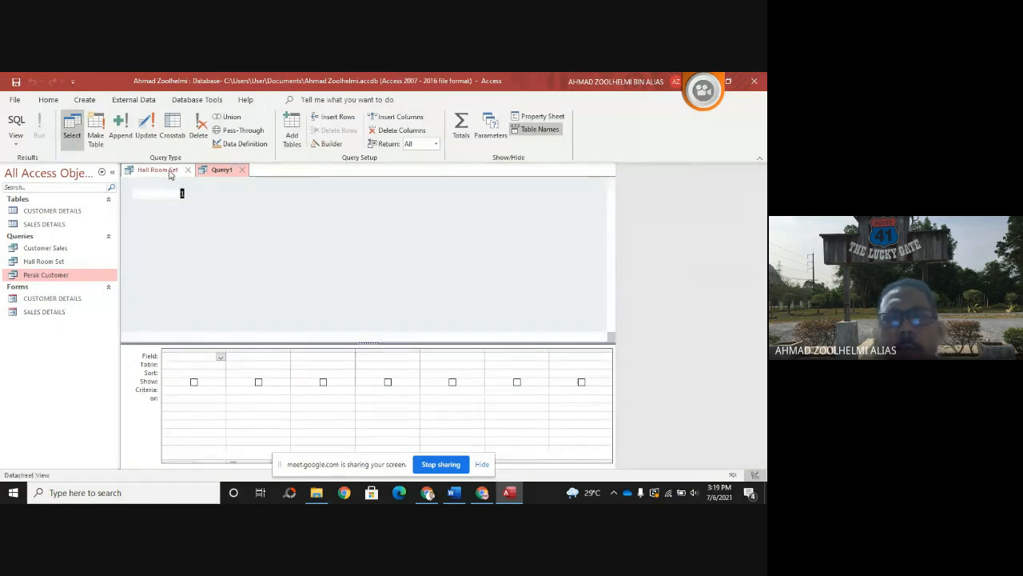
right_click(173, 171)
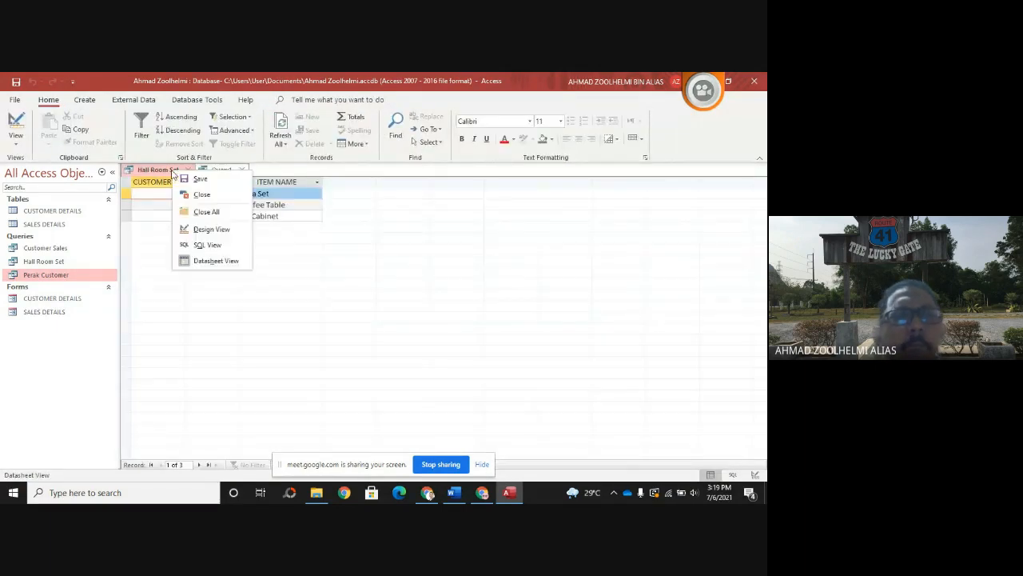
left_click(206, 229)
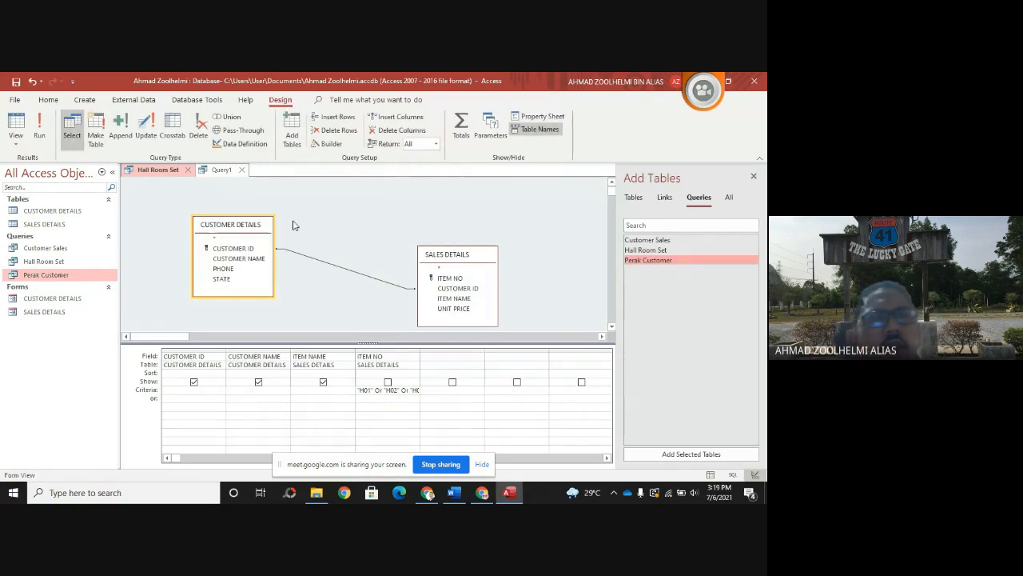
left_click(388, 383)
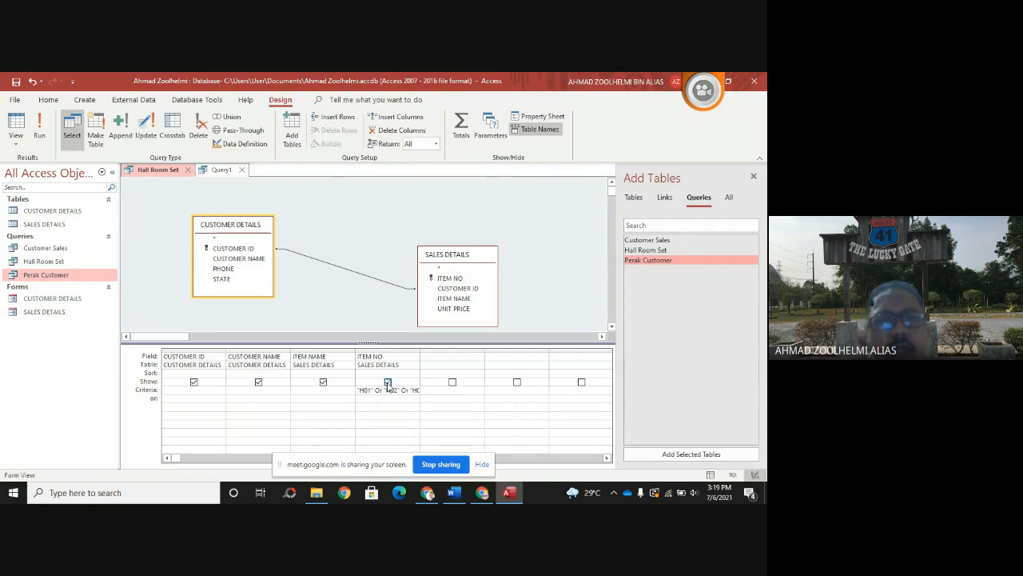
left_click(40, 125)
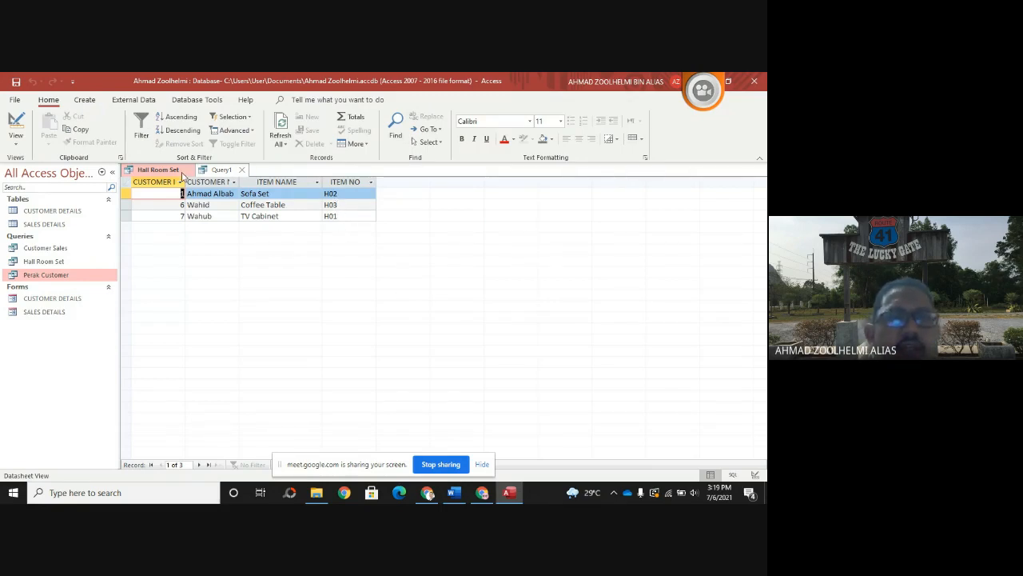
- Return Hall Room Set to Design View, hide ITEM NO from the results again and rerun the query
right_click(171, 172)
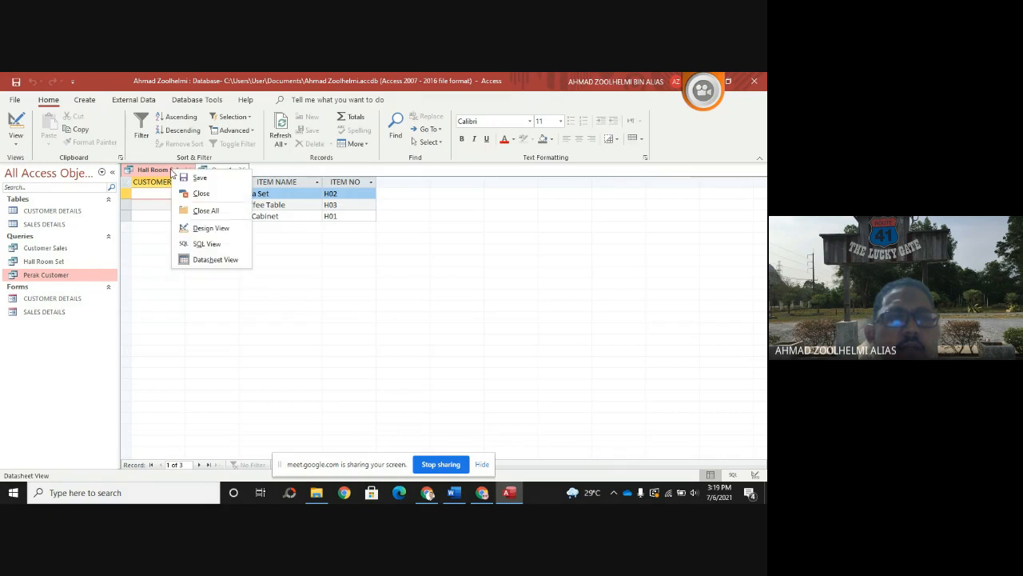
left_click(212, 228)
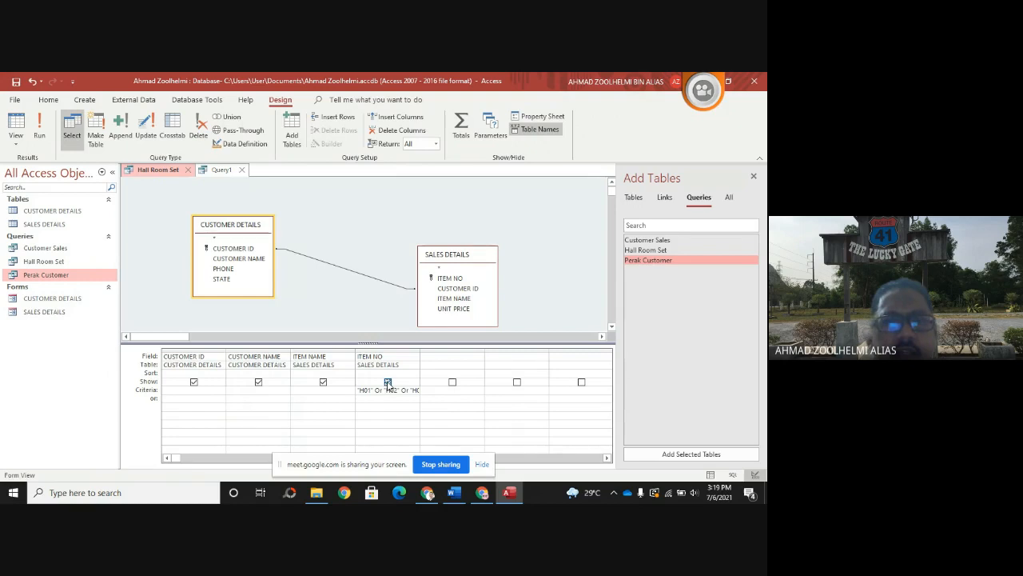
left_click(39, 126)
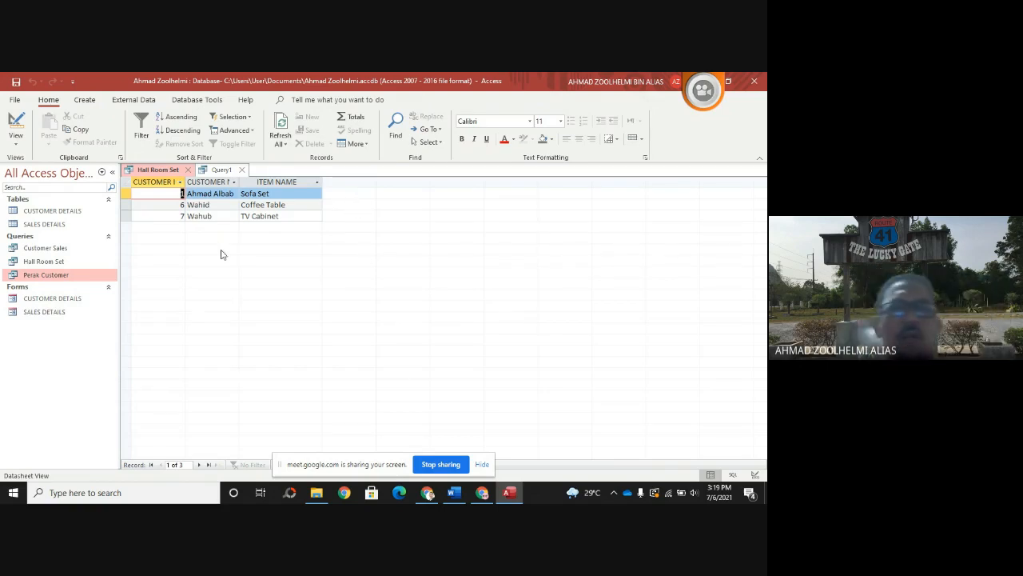
- Show ITEM NO in the Hall Room Set query, rerun it and close it without saving the design change
right_click(148, 173)
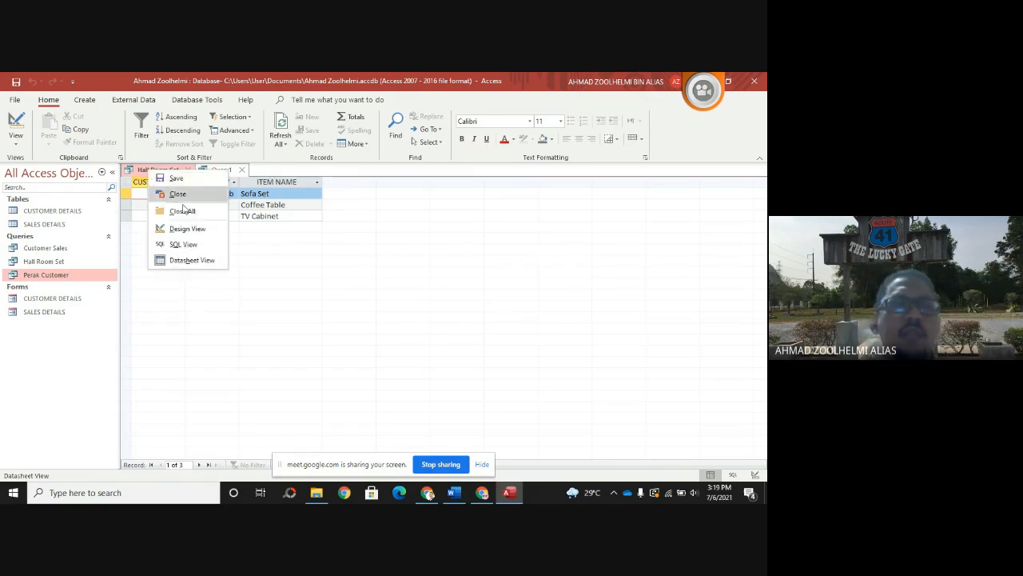
left_click(192, 230)
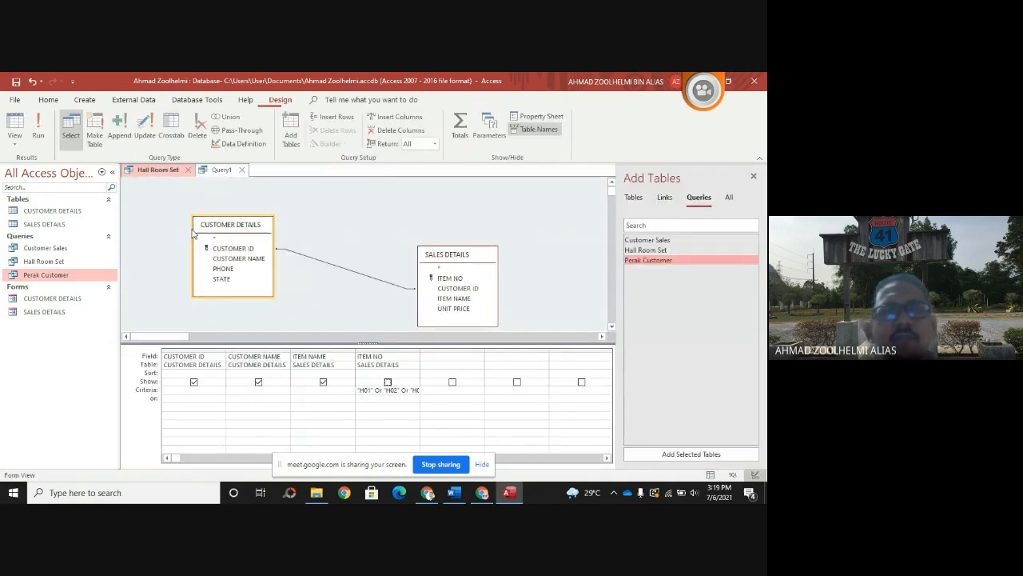
left_click(388, 382)
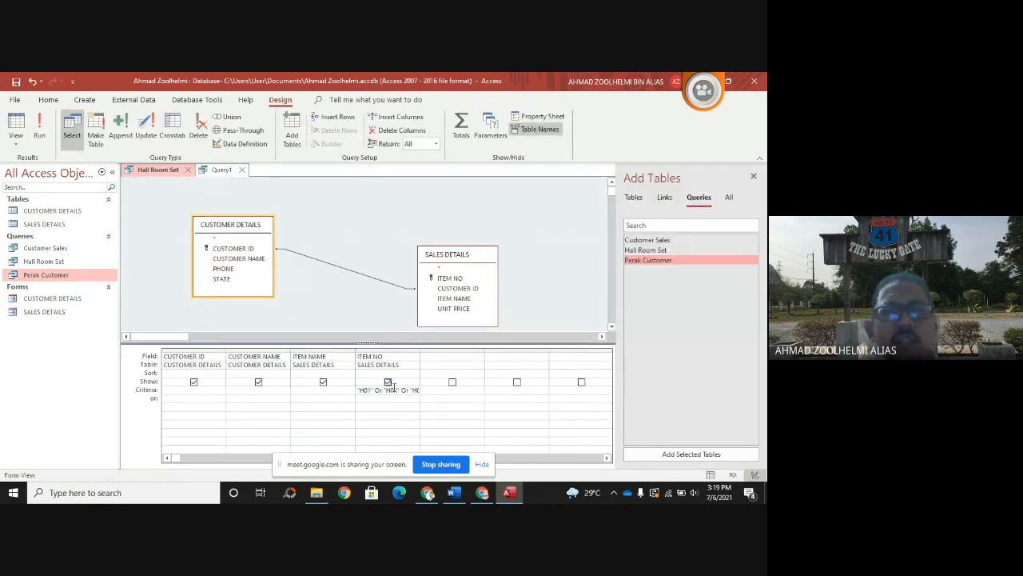
left_click(39, 126)
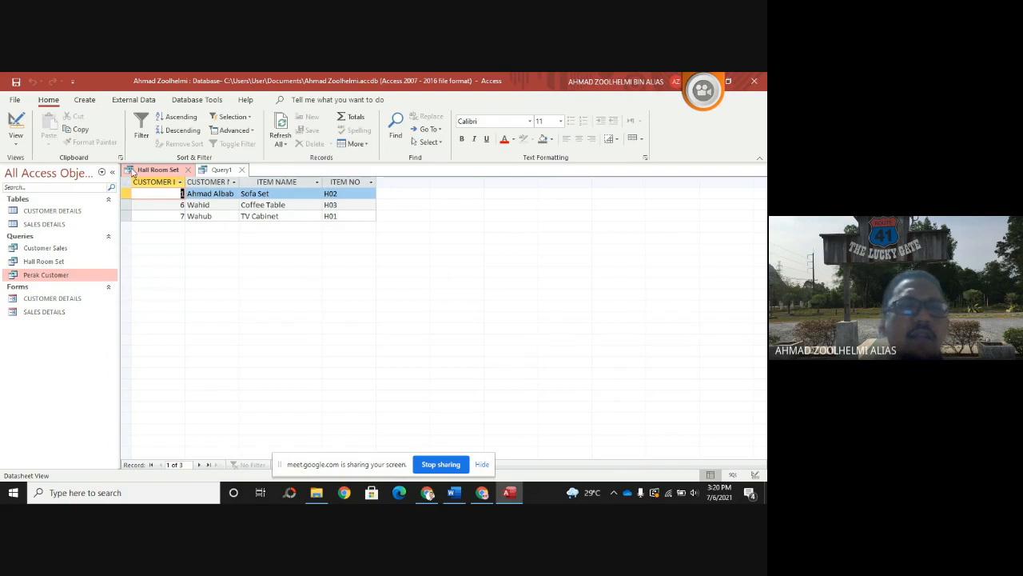
left_click(188, 170)
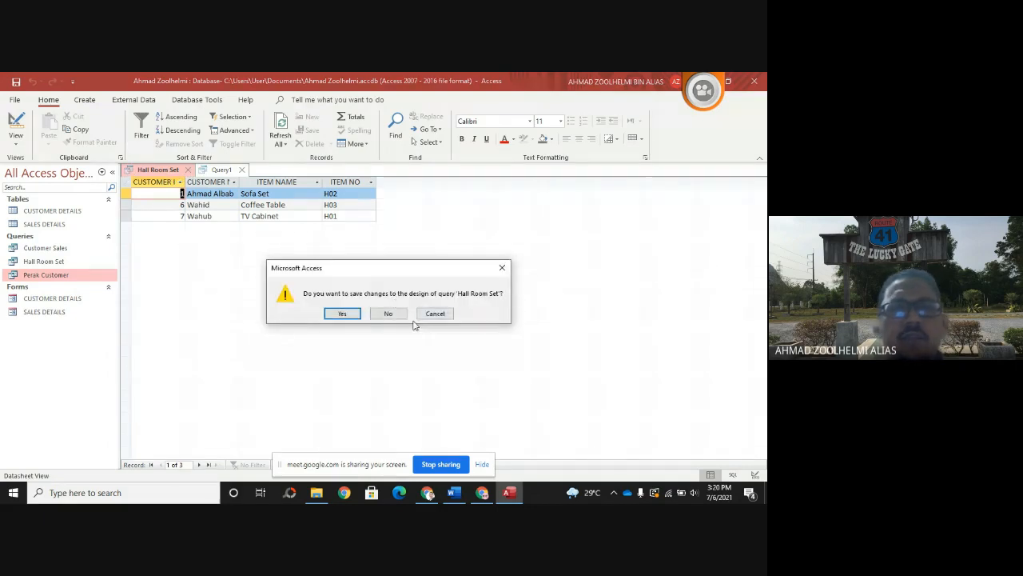
left_click(389, 313)
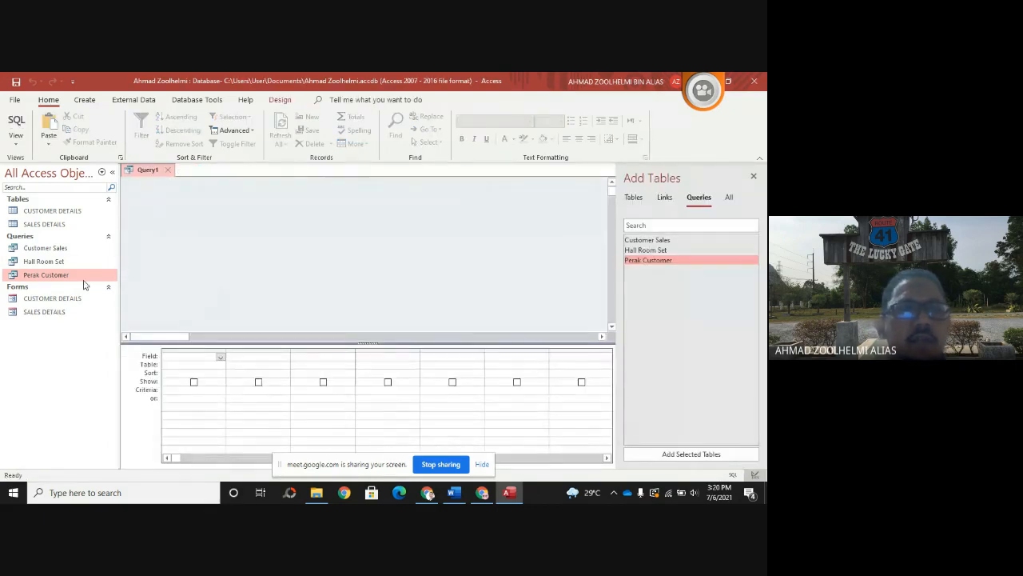
- Reopen the saved Hall Room Set query to check its results and close it again
left_click(56, 265)
double_click(57, 264)
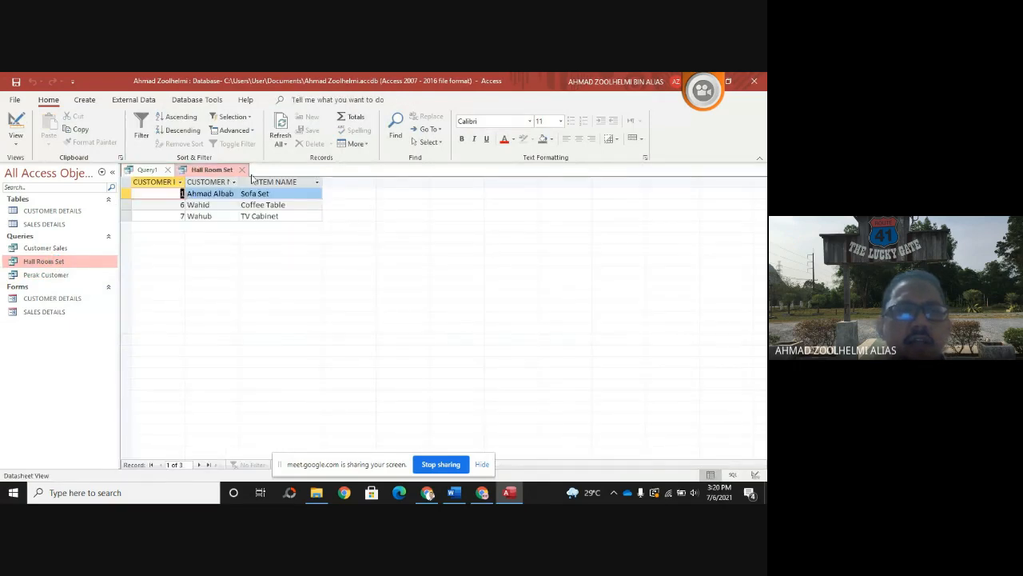
left_click(242, 170)
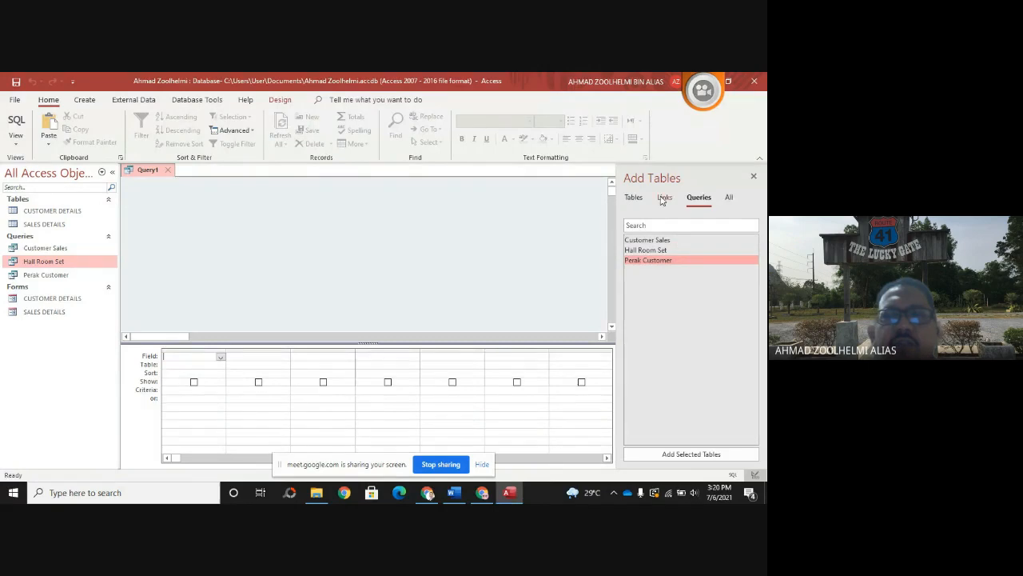
- Add the CUSTOMER DETAILS and SALES DETAILS tables to the blank query and join them on CUSTOMER ID
left_click(634, 198)
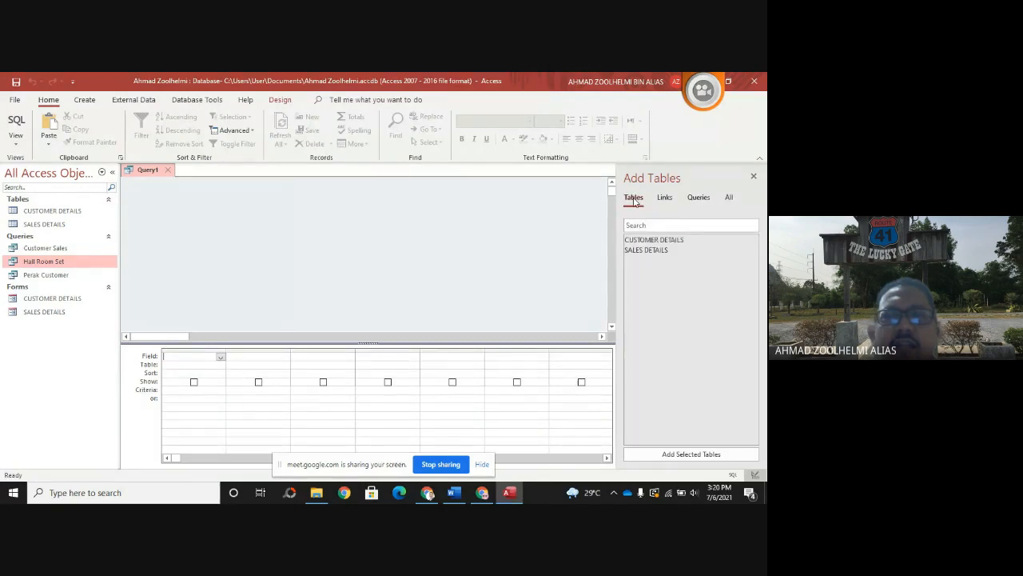
left_click_drag(650, 241, 183, 201)
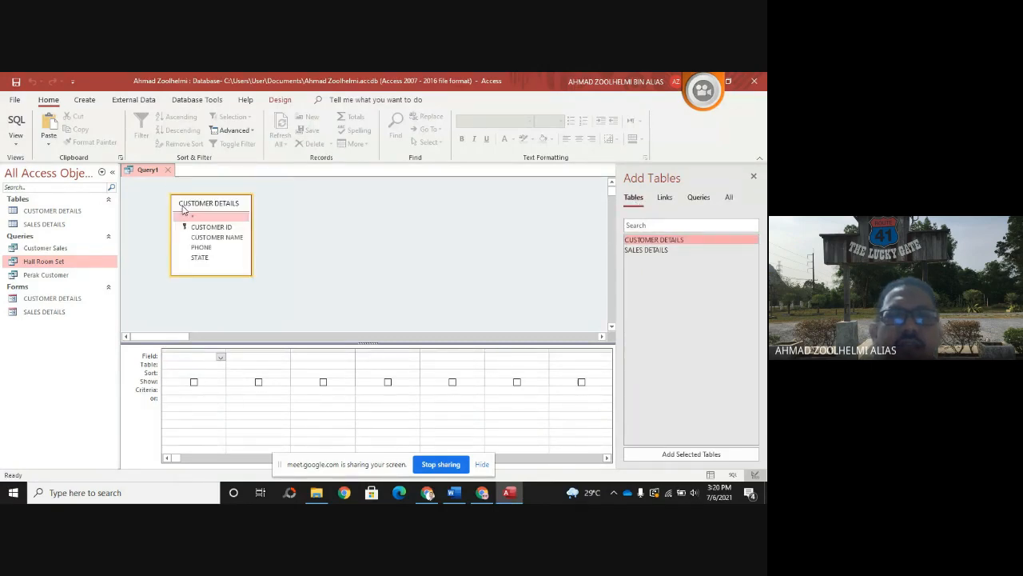
left_click_drag(645, 250, 382, 219)
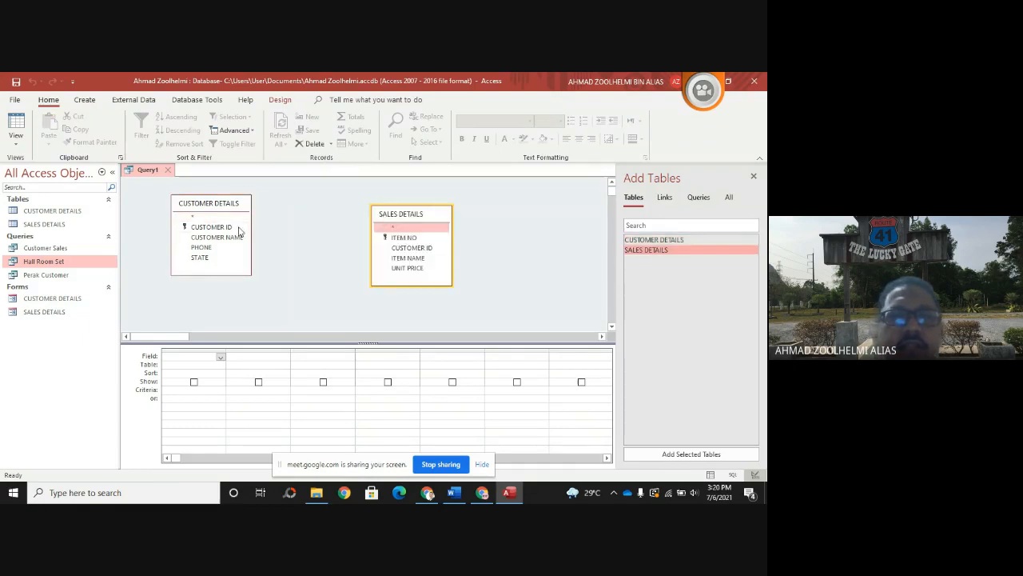
left_click_drag(237, 231, 397, 253)
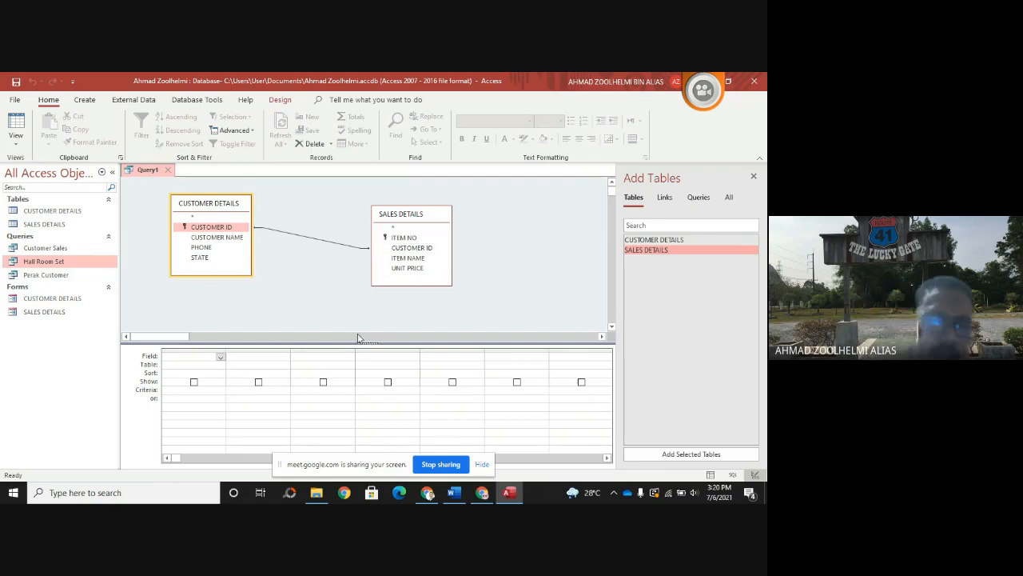
- Check the lab test question in Word, return to Access and add CUSTOMER ID and CUSTOMER NAME from CUSTOMER DETAILS to the query grid
left_click(512, 494)
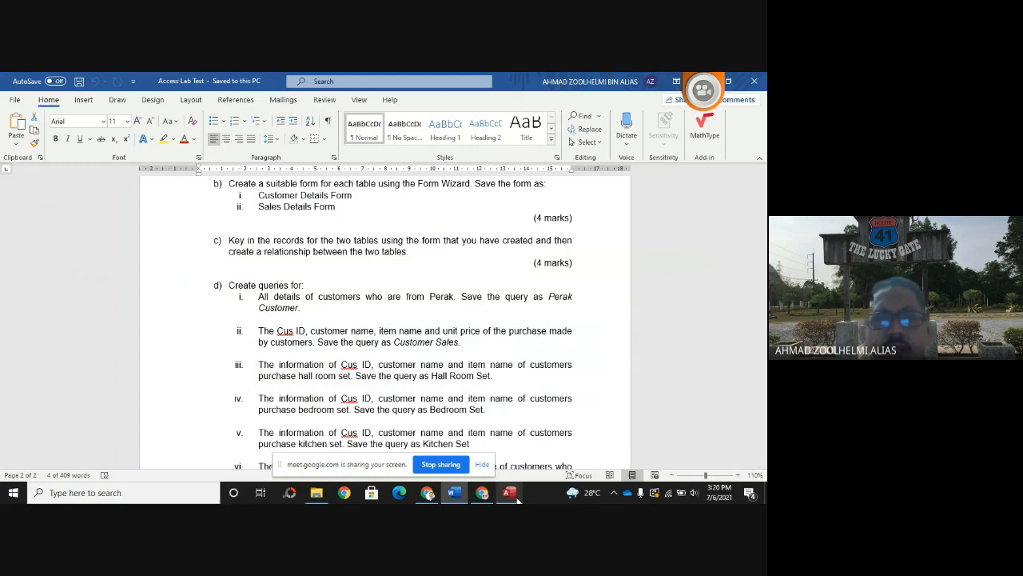
left_click(510, 492)
left_click(221, 357)
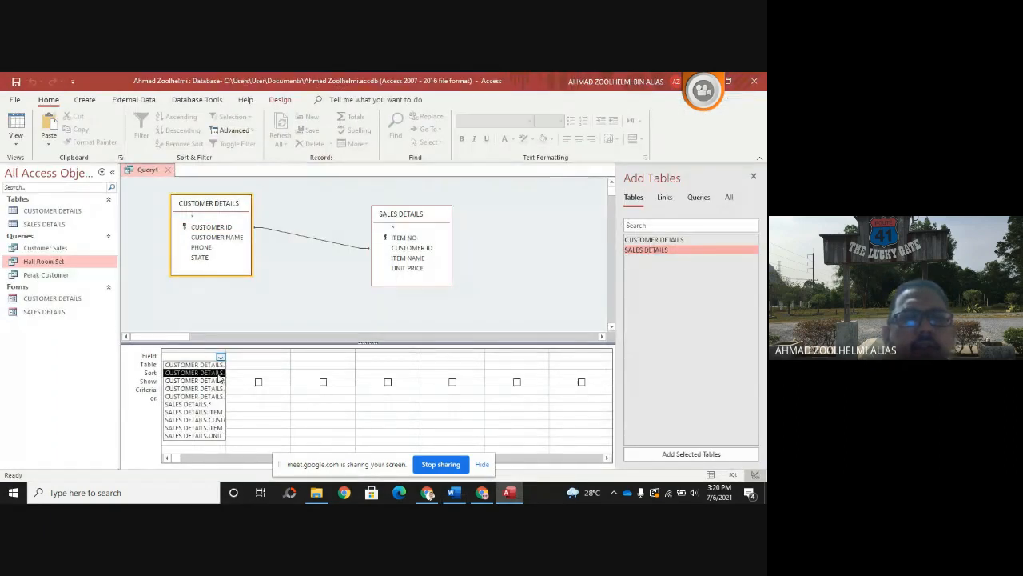
left_click(219, 373)
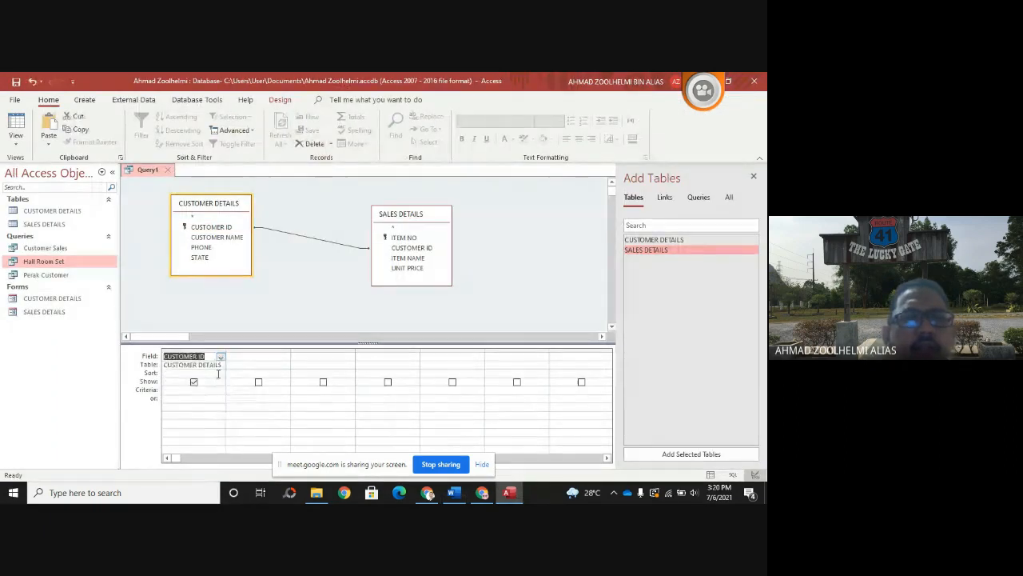
left_click(264, 357)
left_click(285, 357)
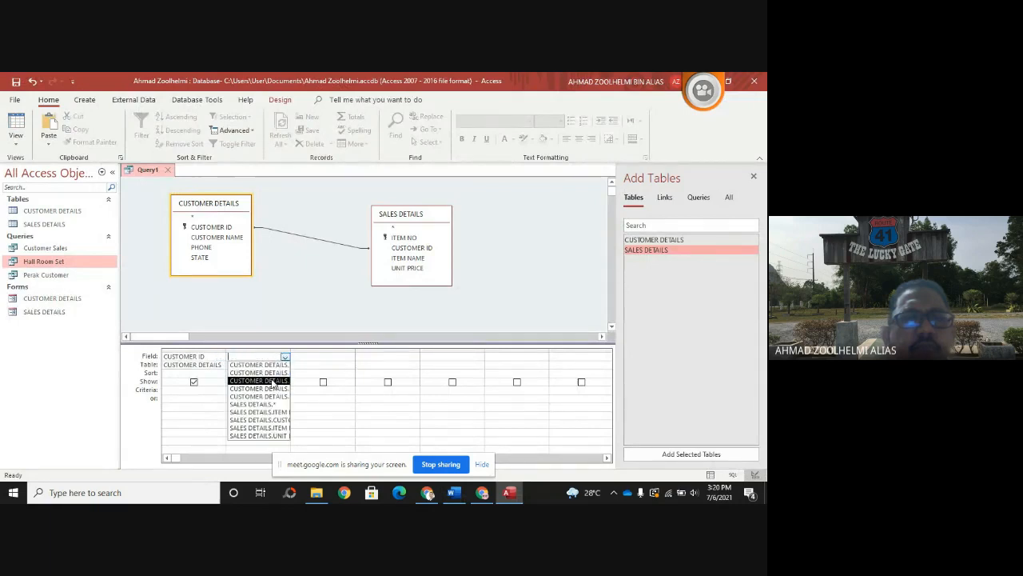
left_click(272, 383)
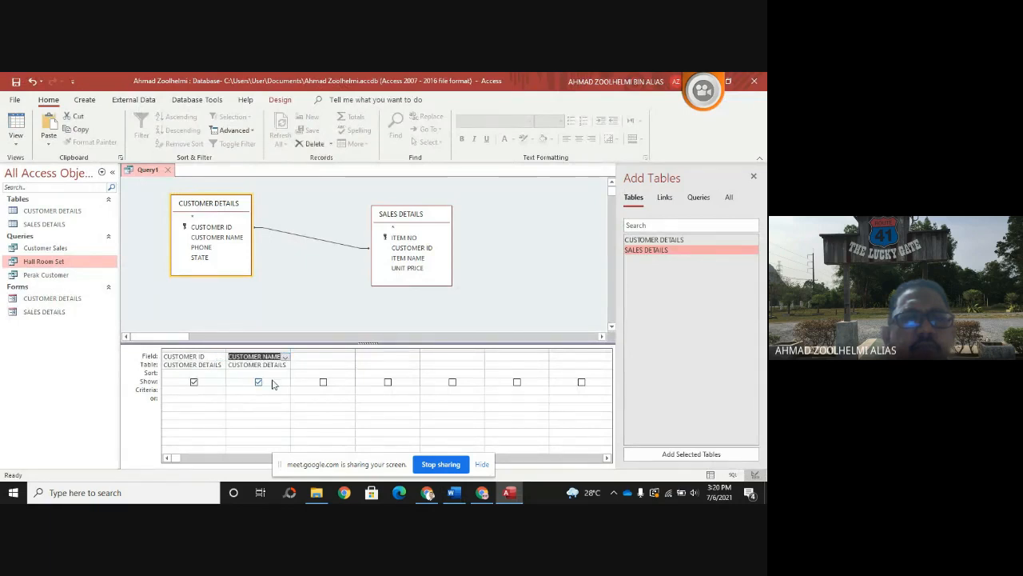
- Add the ITEM NAME and ITEM NO fields from SALES DETAILS as the third and fourth query columns
left_click(339, 357)
left_click(350, 357)
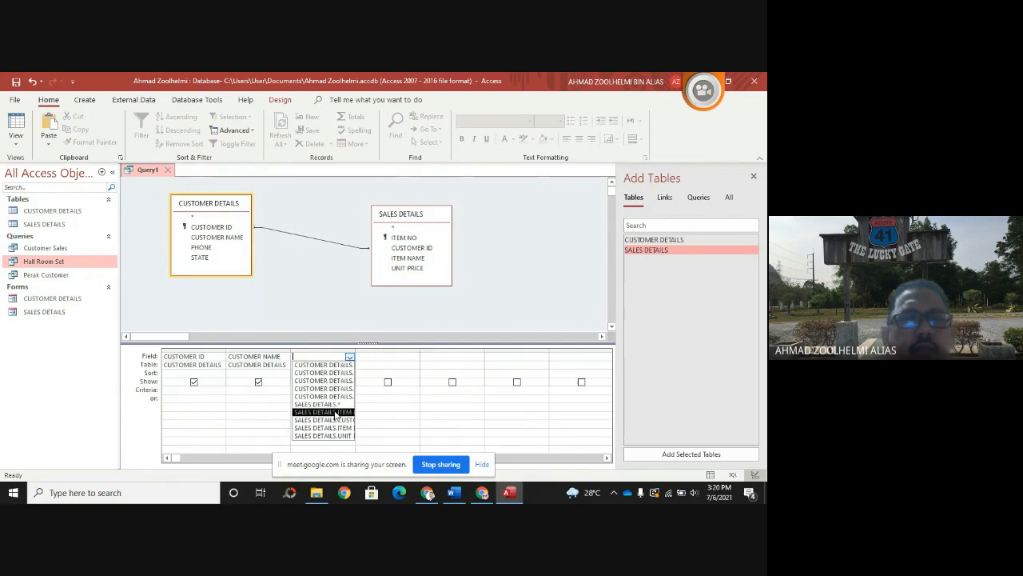
left_click(341, 429)
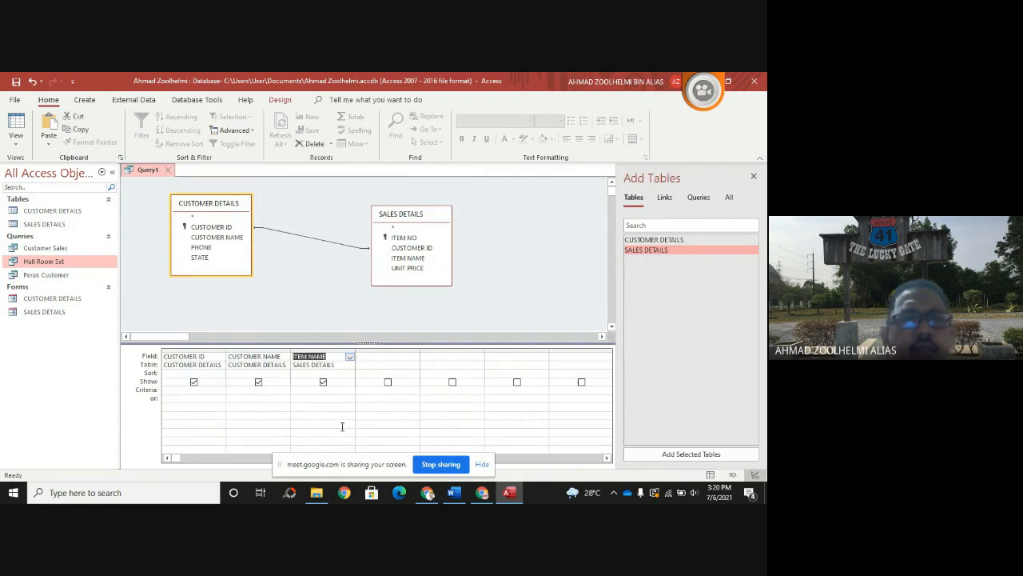
left_click(383, 361)
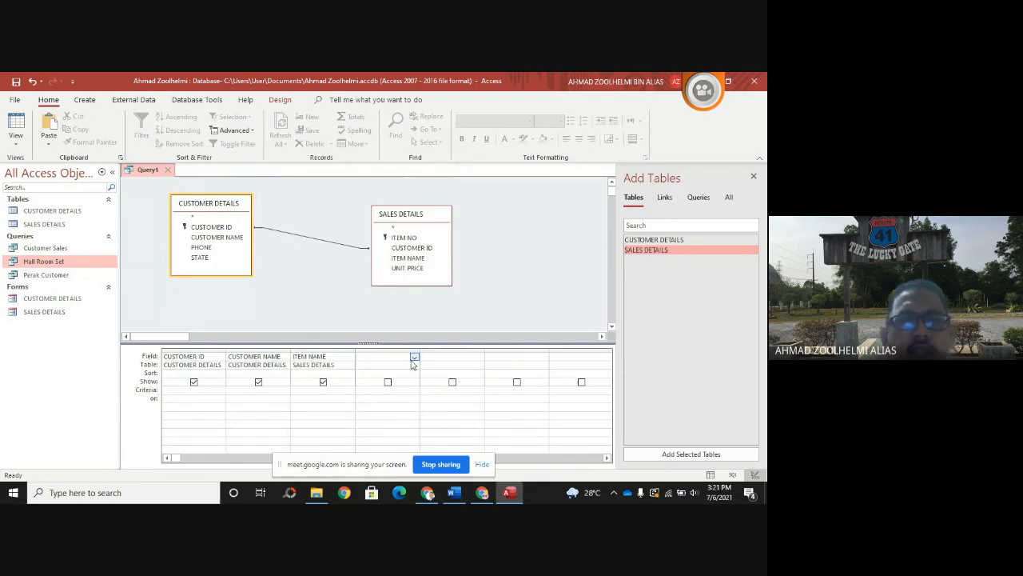
left_click(415, 357)
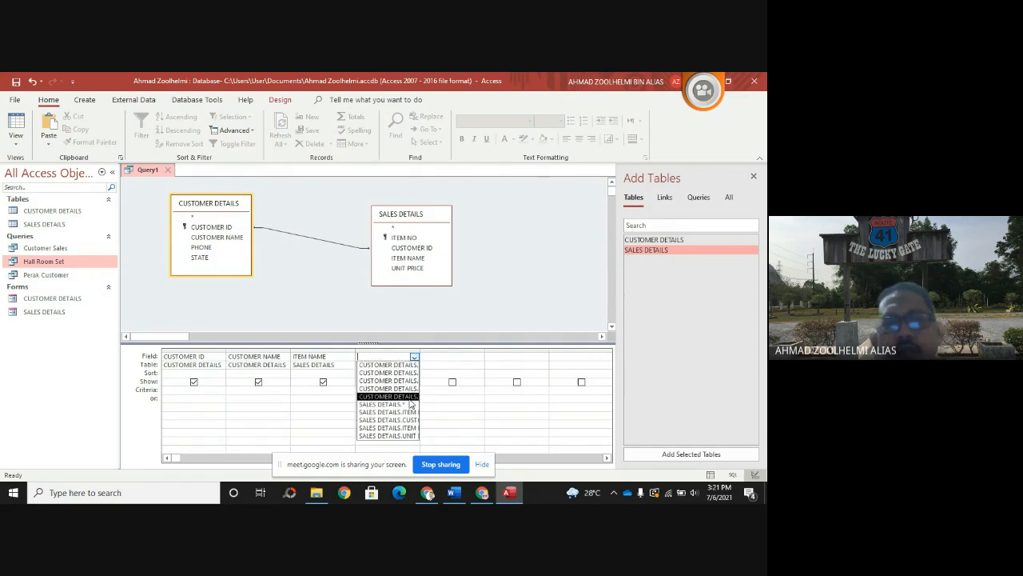
left_click(388, 411)
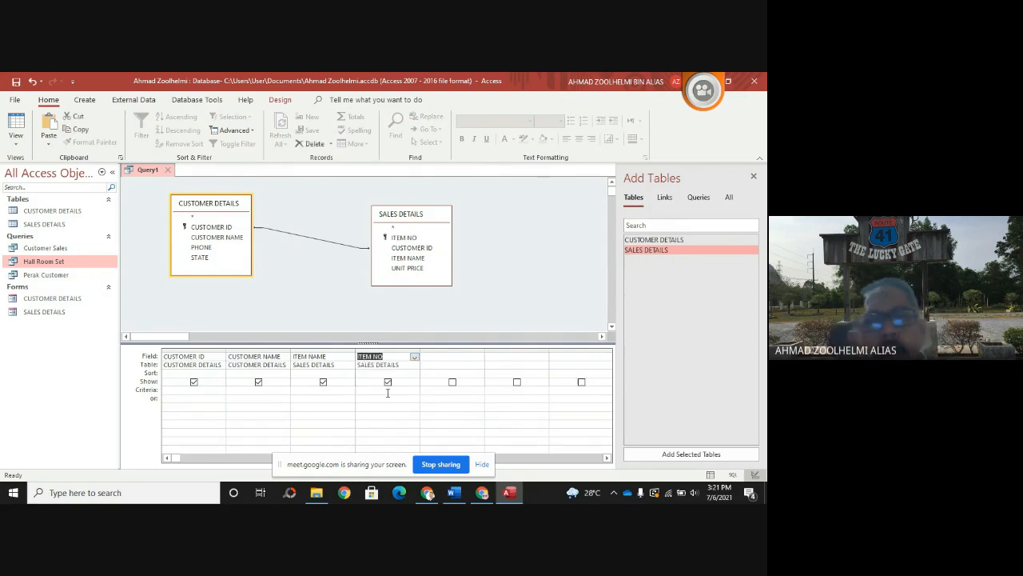
- Set the ITEM NO criteria to b01 or b02 or b03 and run the query
left_click(389, 391)
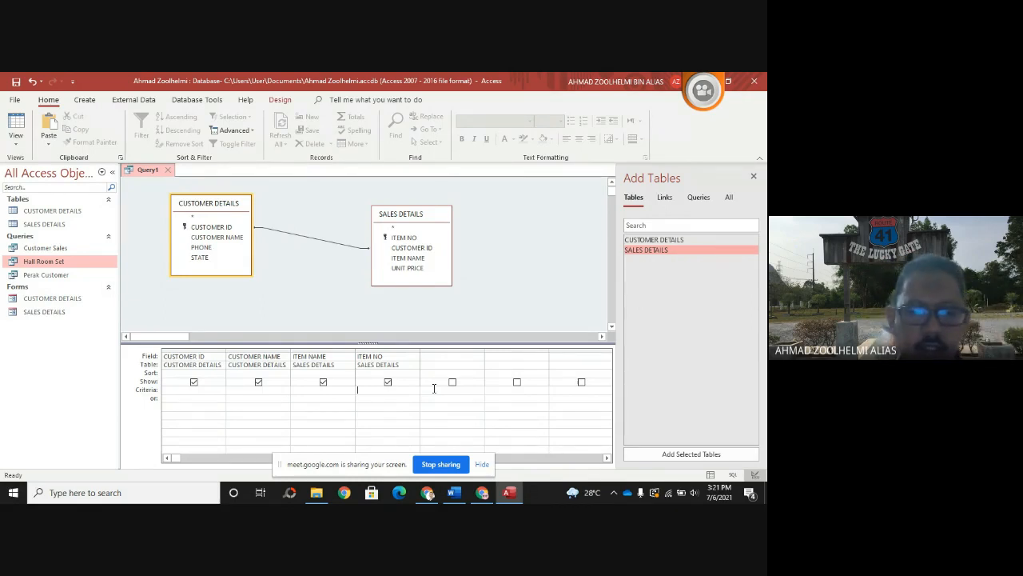
type("b01 o")
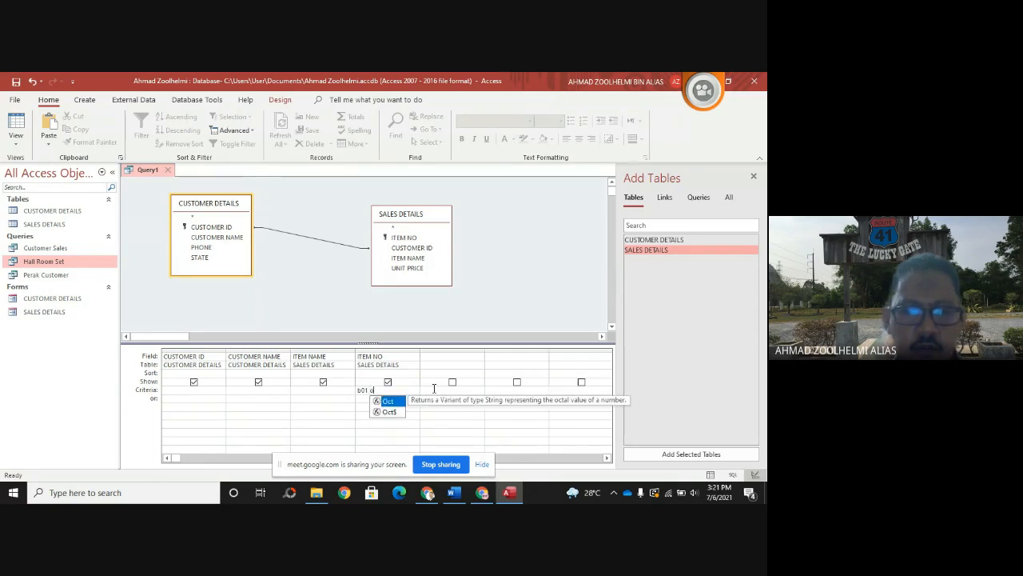
type("r b02")
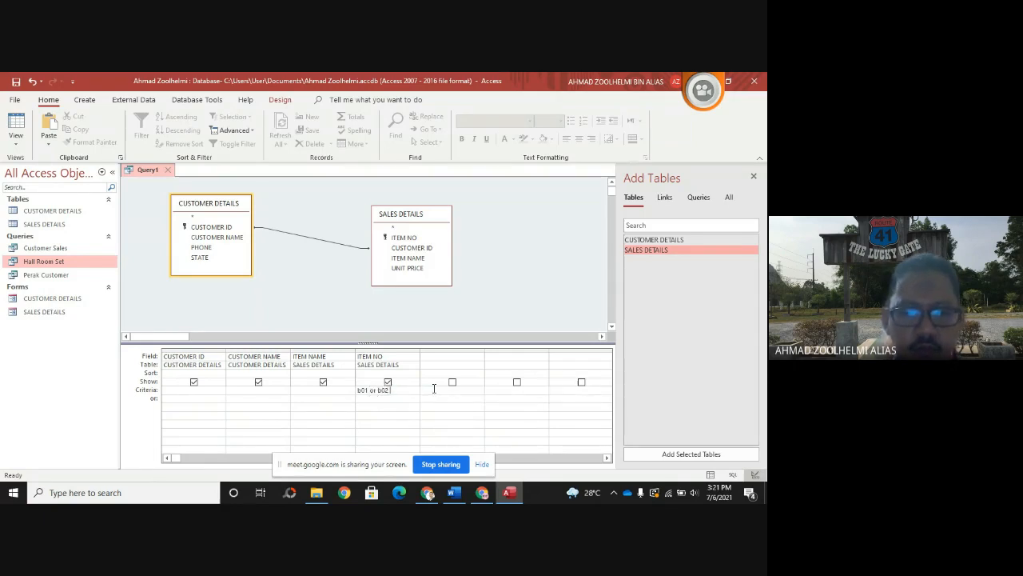
type(" or b")
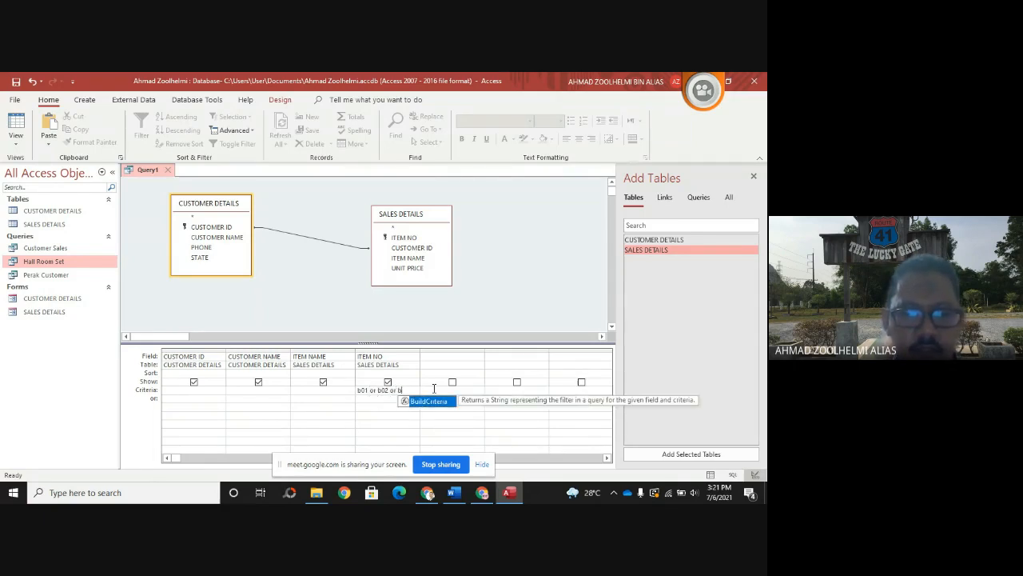
type("03")
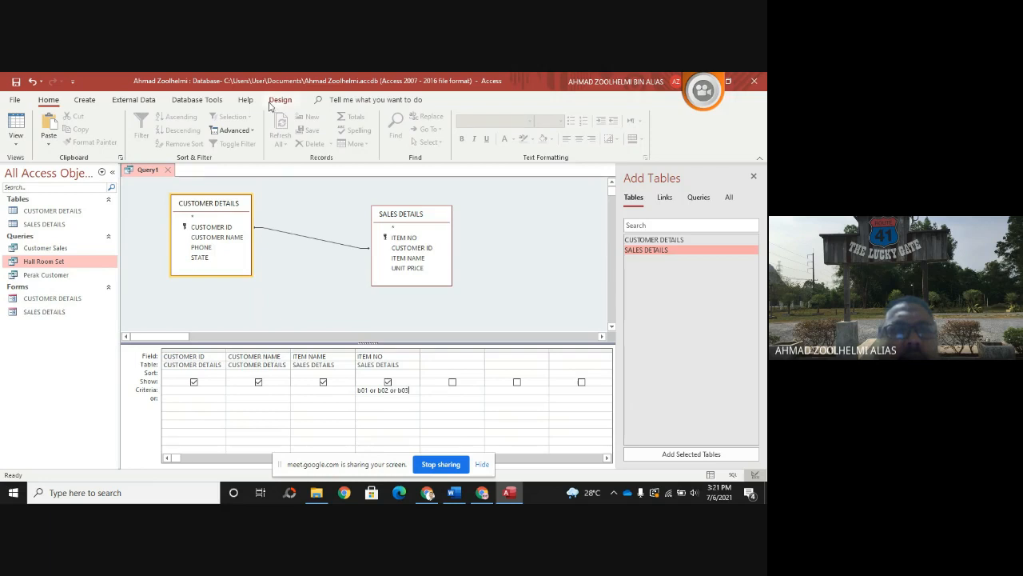
left_click(272, 102)
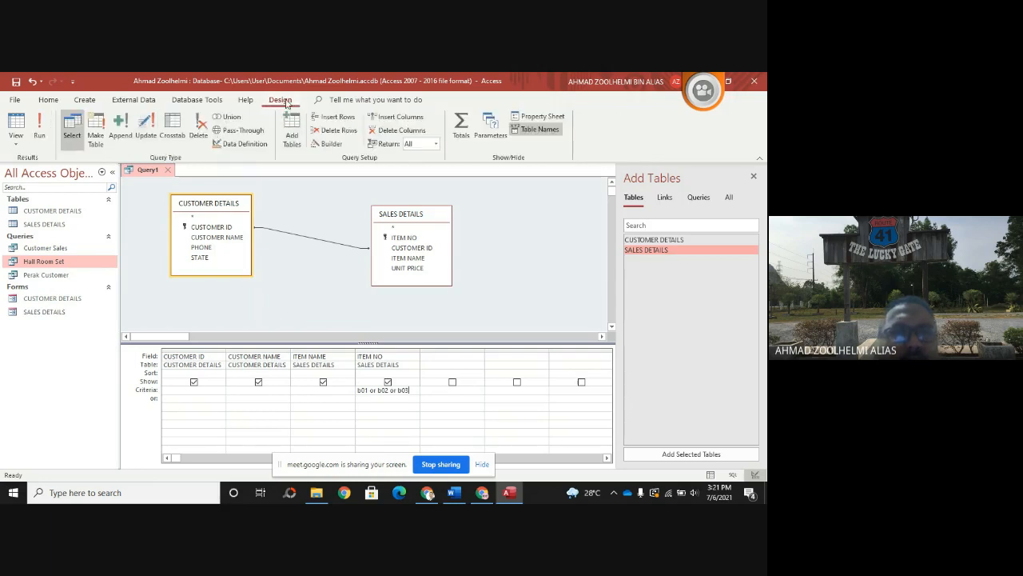
left_click(39, 128)
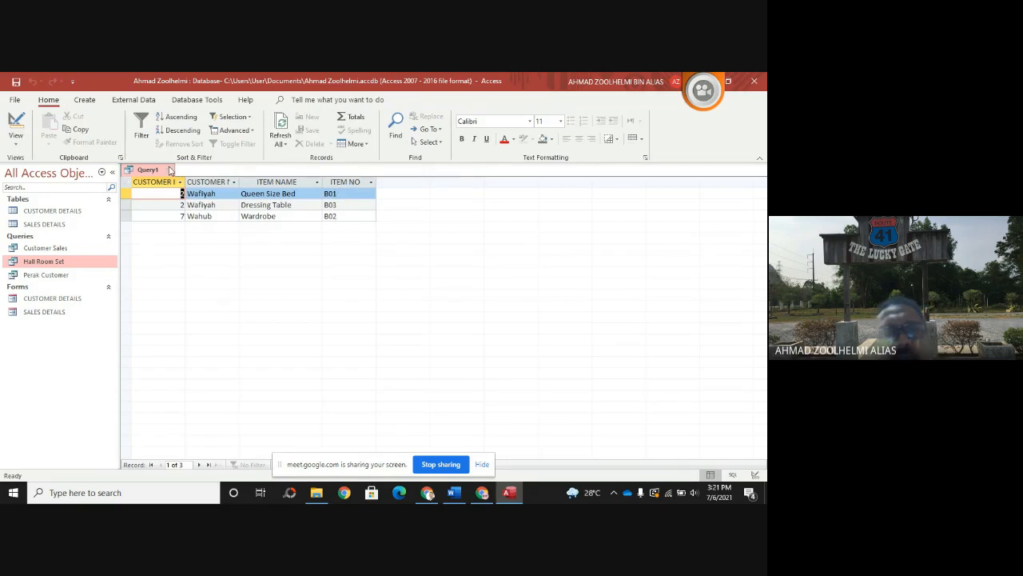
- Return the new query to Design View, hide ITEM NO from the results and rerun the query
right_click(147, 172)
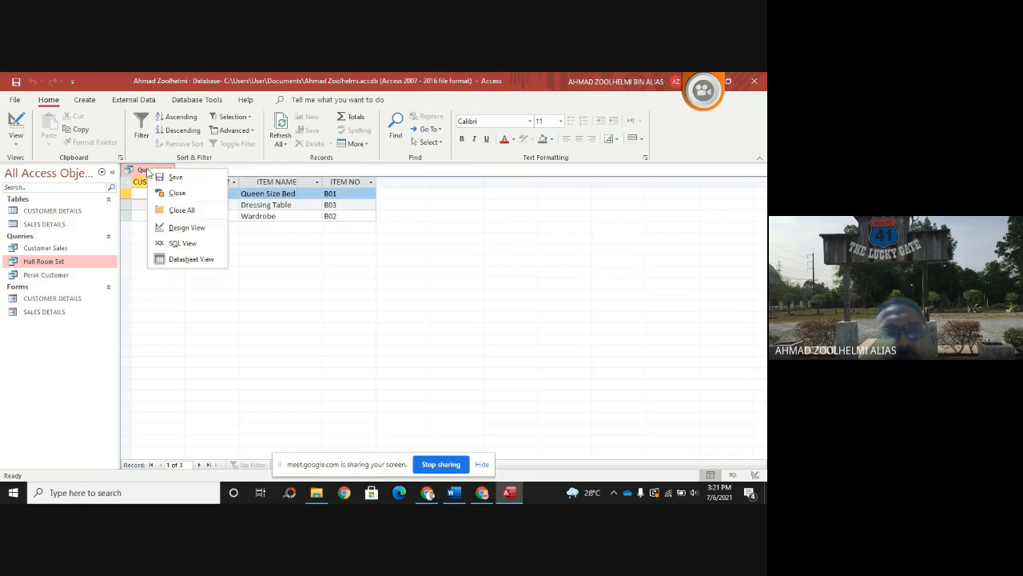
left_click(188, 228)
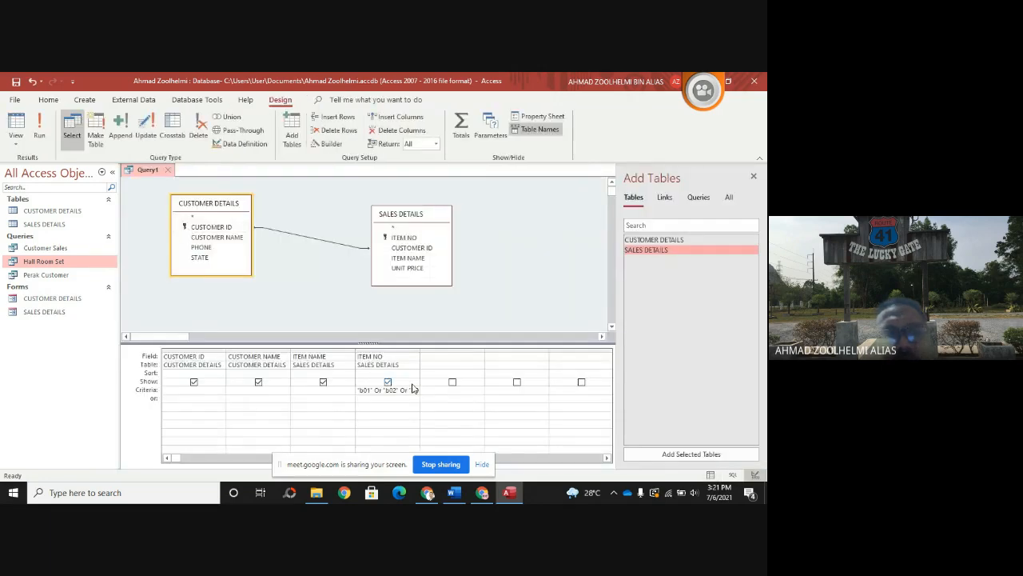
left_click(388, 382)
left_click(39, 128)
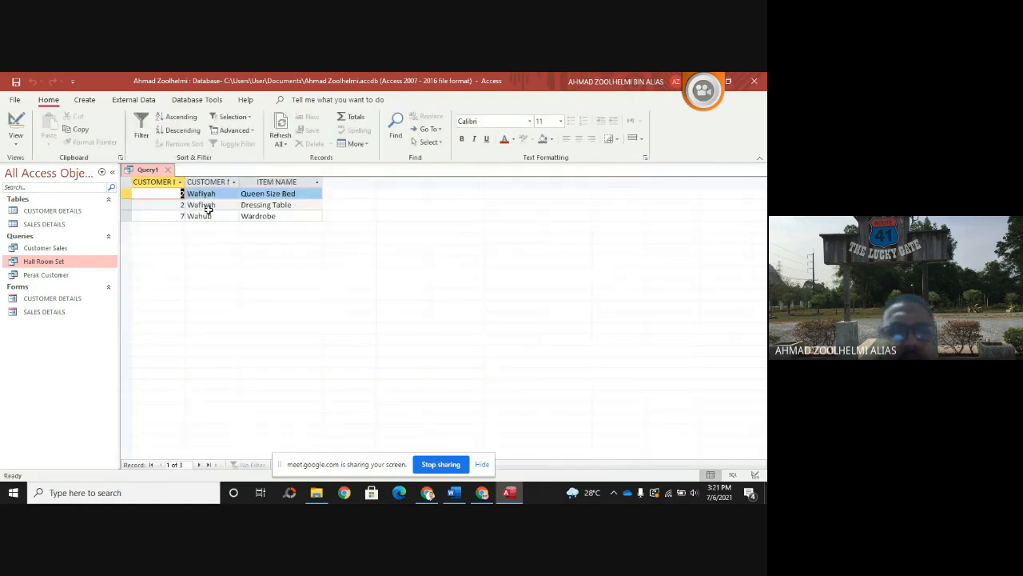
- Save the new query under the name Bedroom Set
right_click(147, 174)
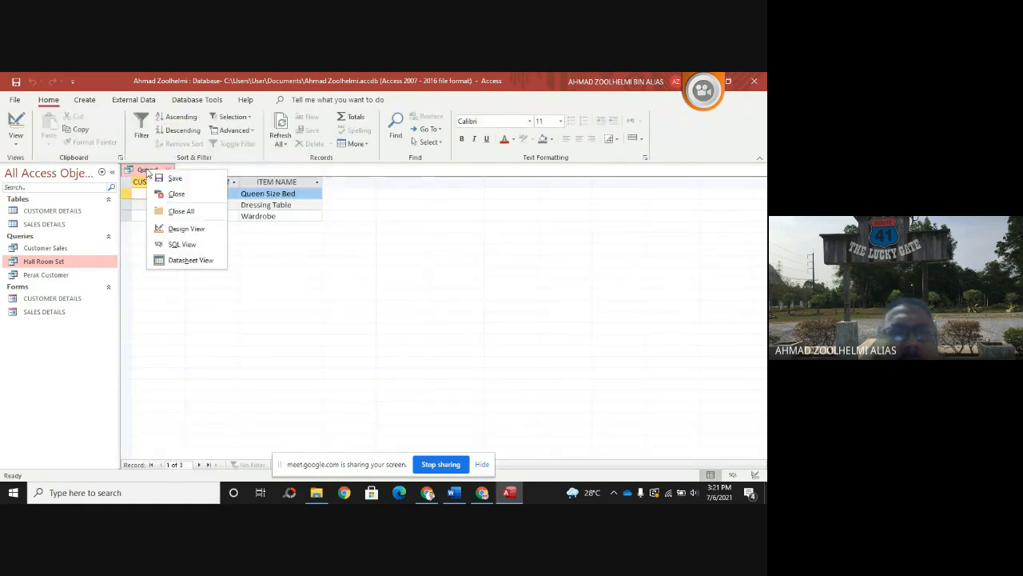
left_click(174, 178)
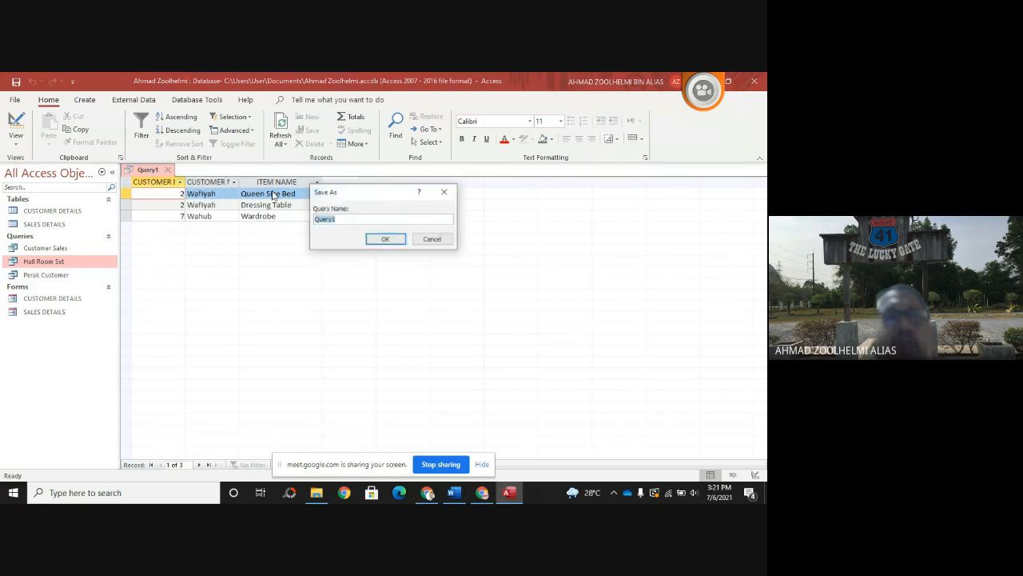
type("Be")
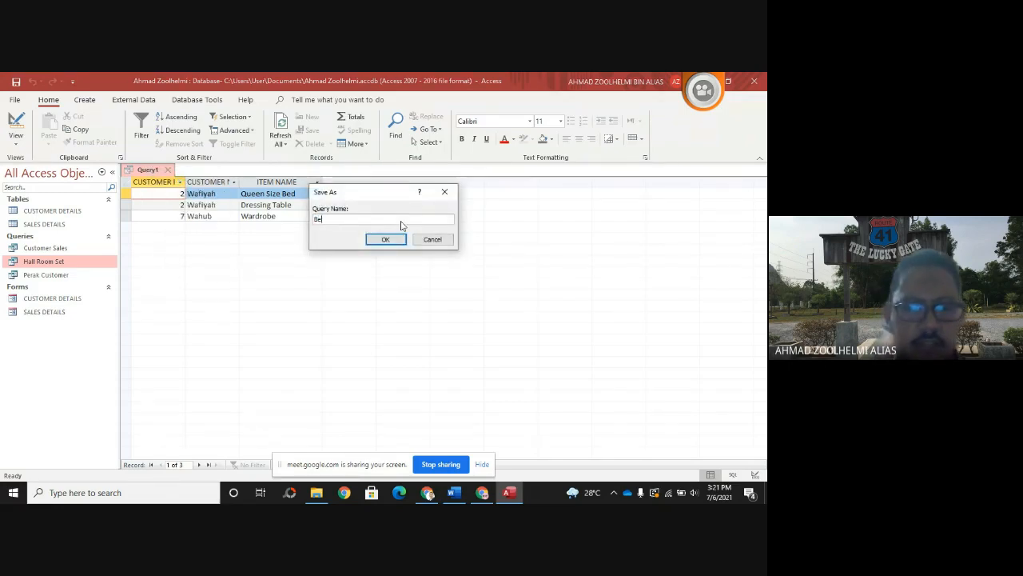
type("droom ")
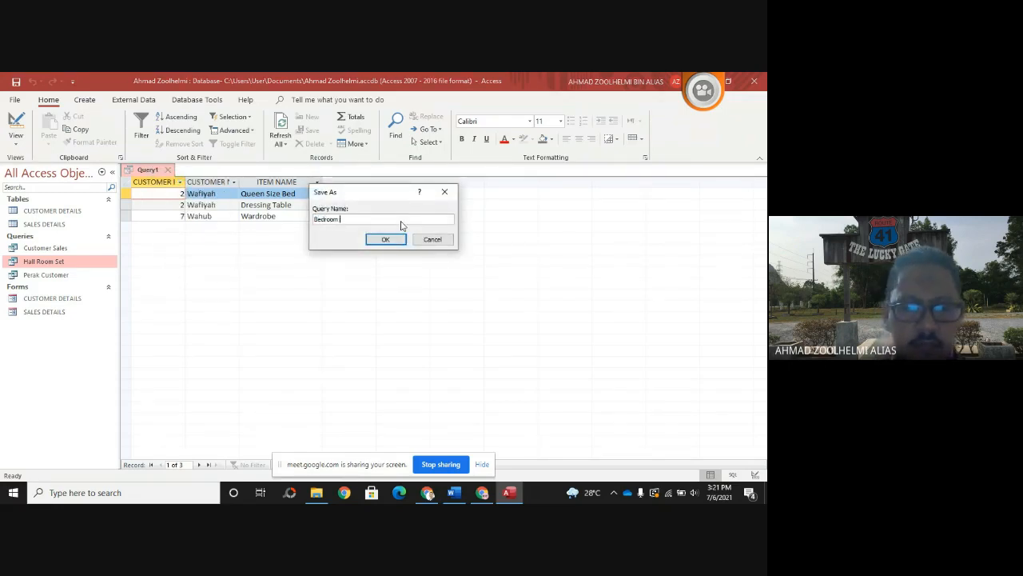
type("Set")
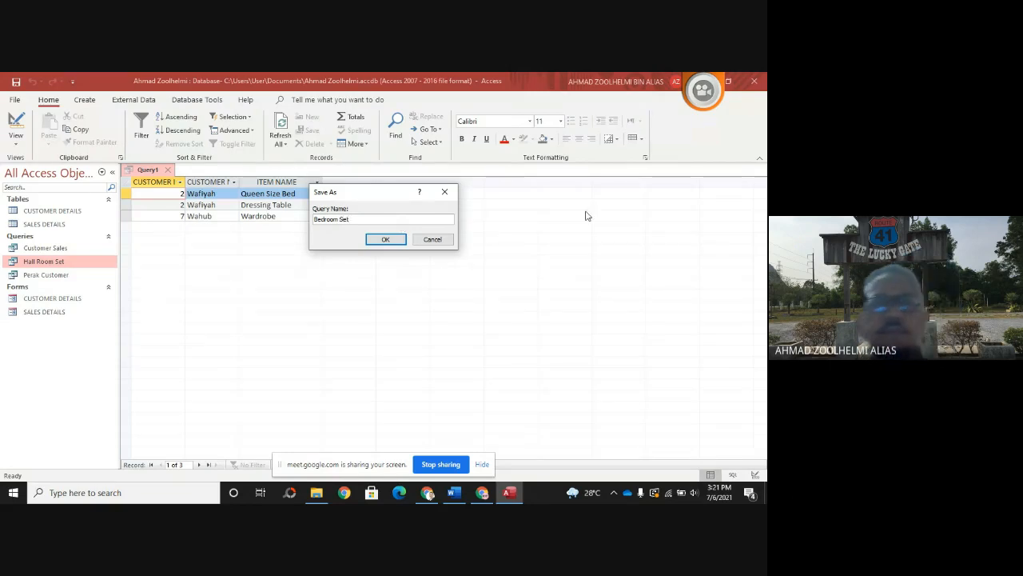
left_click(384, 239)
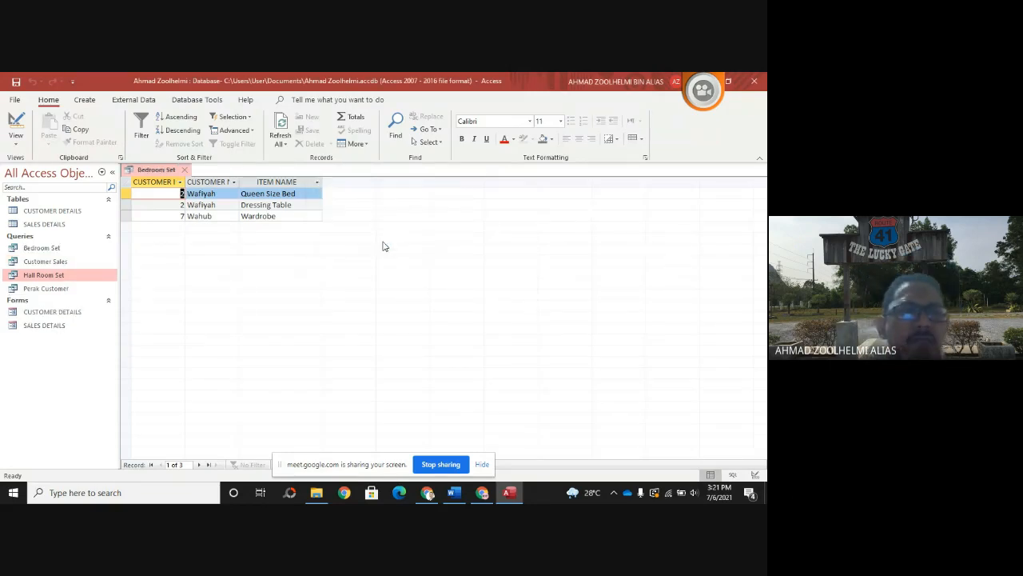
- Check the remaining query questions in the Word document, return to Access and replace the open Bedroom Set query with a new query design
left_click(508, 494)
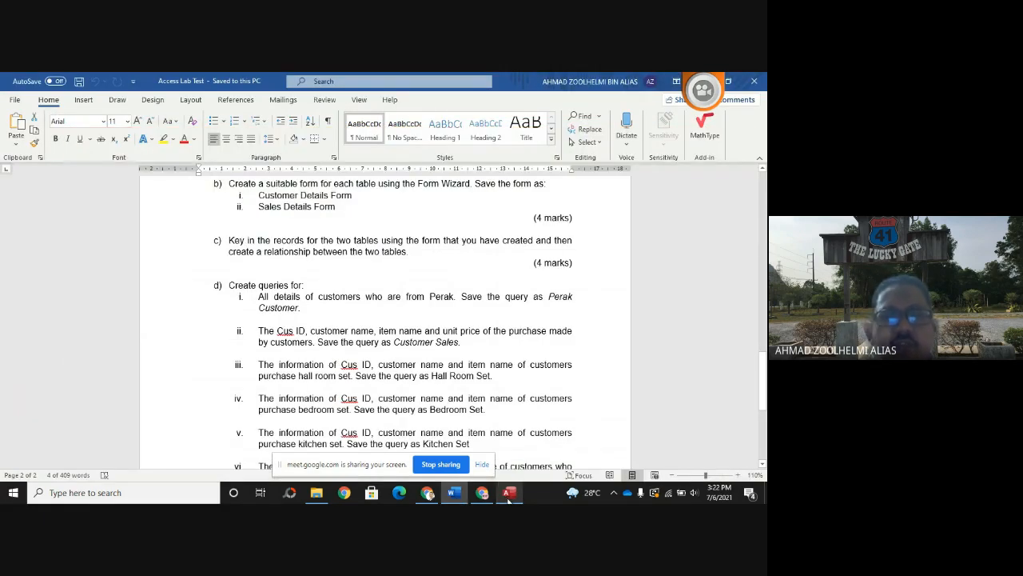
scroll(491, 404, "down", 2)
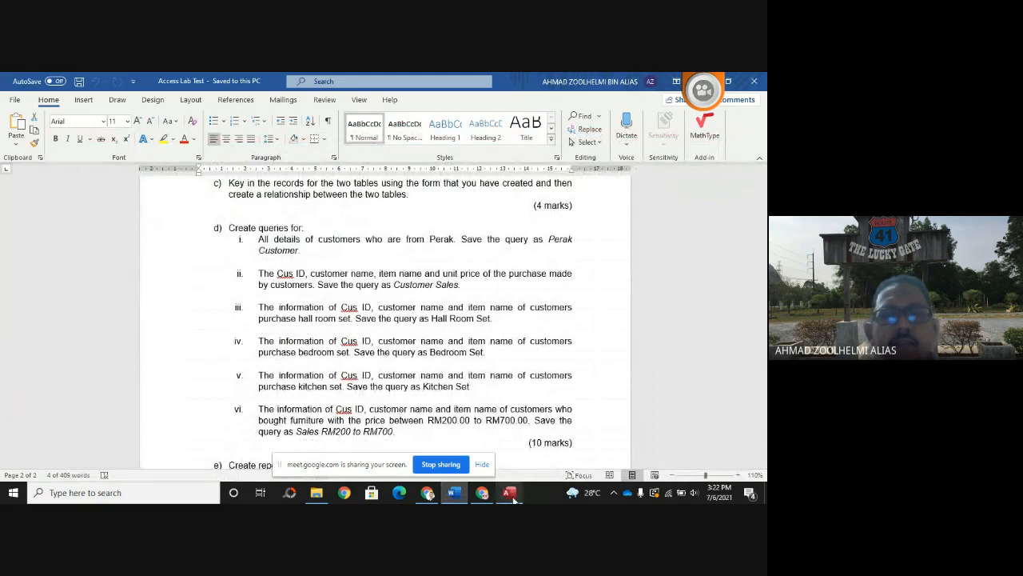
left_click(452, 416)
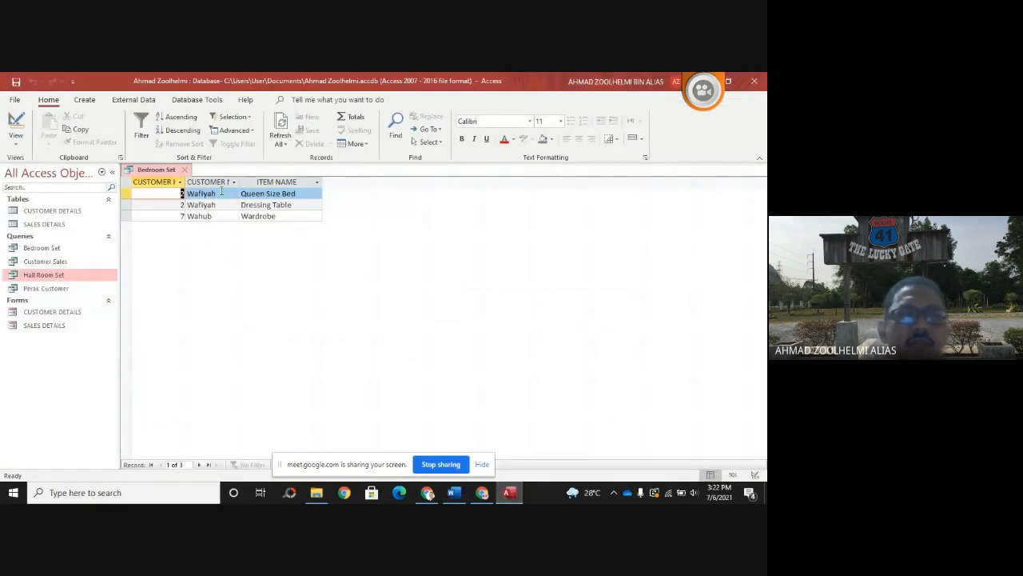
left_click(185, 174)
left_click(85, 99)
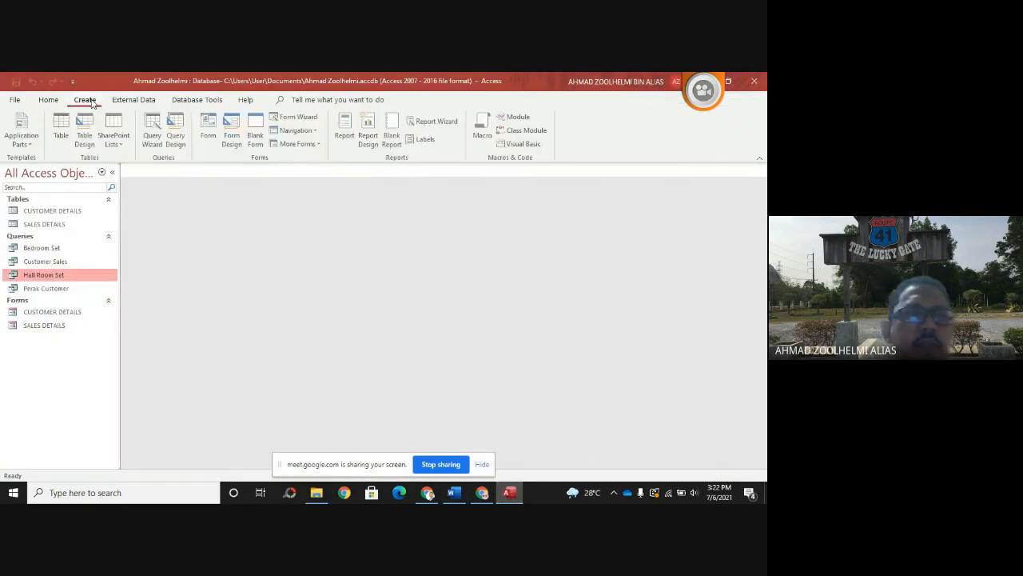
left_click(178, 134)
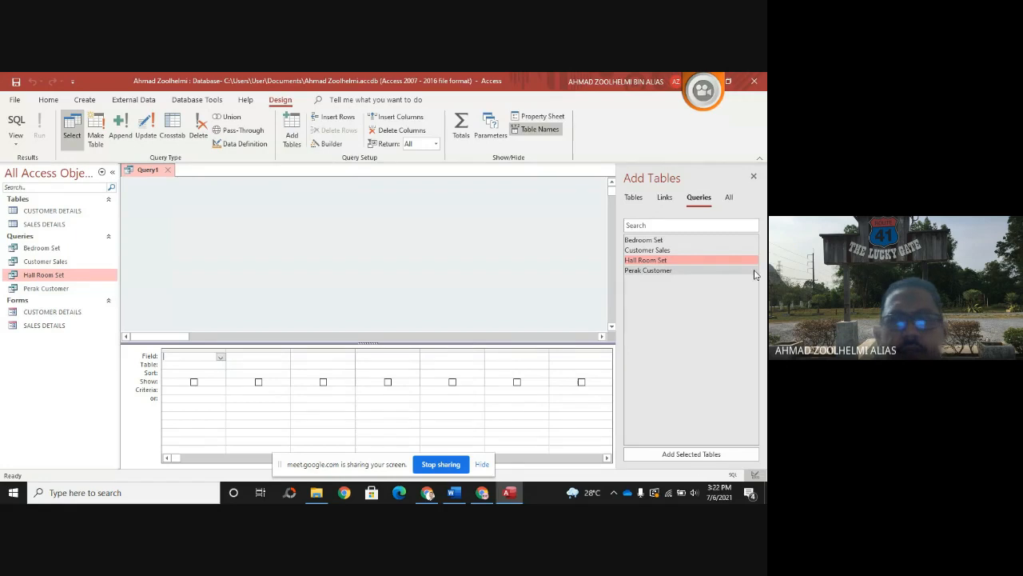
- Add the CUSTOMER DETAILS and SALES DETAILS tables to the query and join them on CUSTOMER ID
left_click(632, 198)
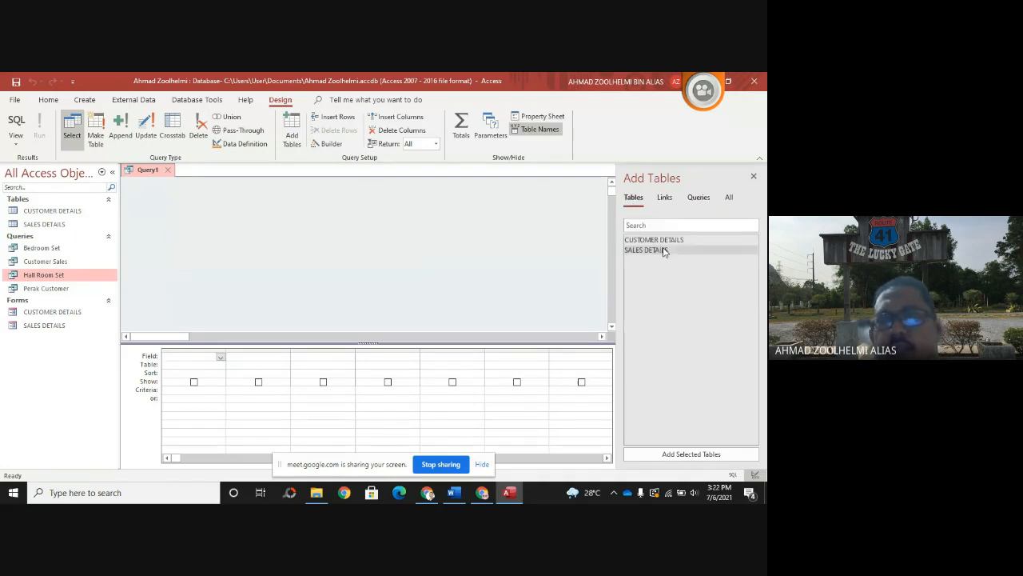
left_click_drag(654, 240, 214, 210)
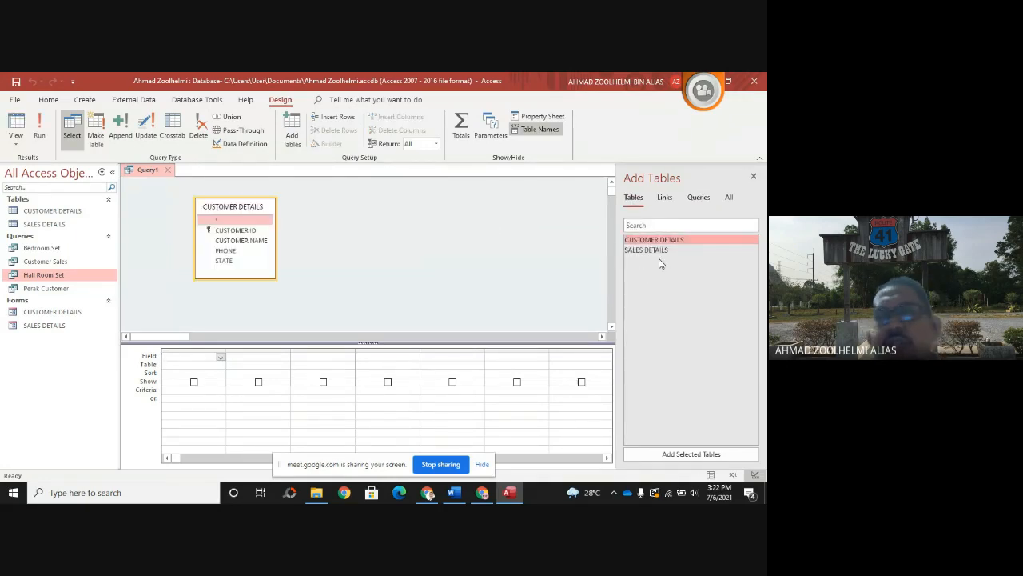
left_click_drag(657, 250, 408, 231)
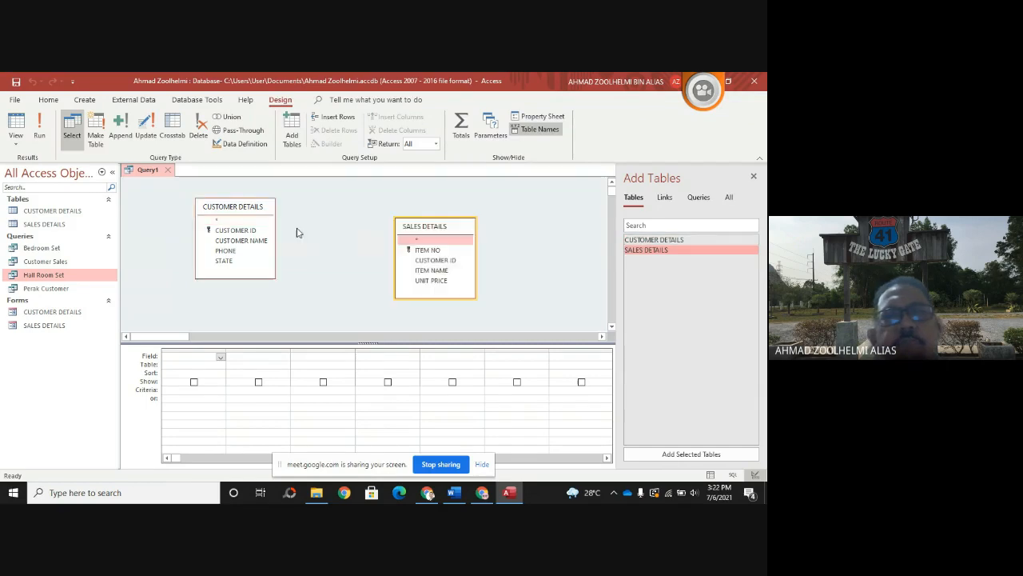
left_click_drag(240, 232, 427, 264)
- Add CUSTOMER ID and CUSTOMER NAME from CUSTOMER DETAILS as the first two query columns
left_click(220, 358)
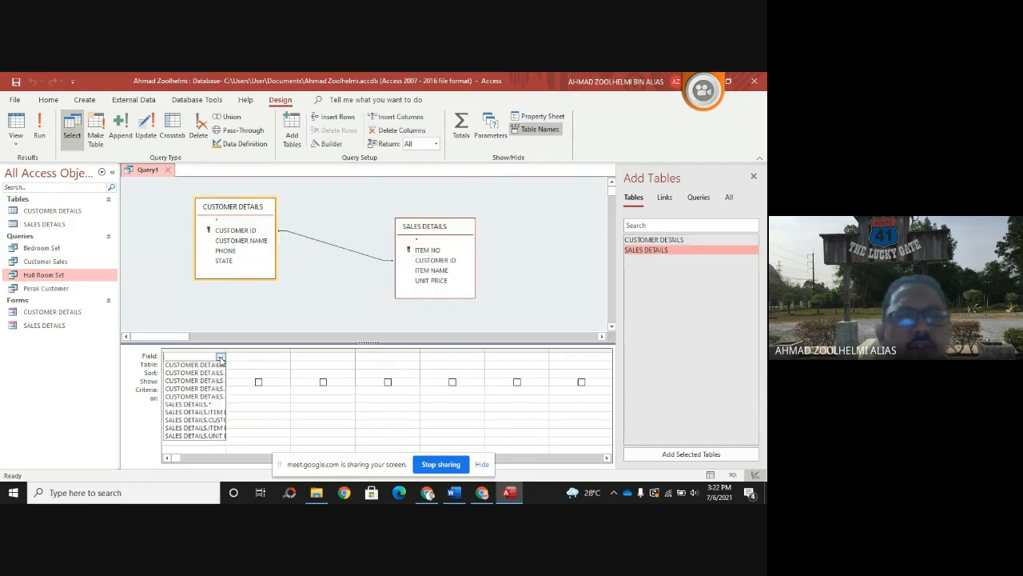
left_click(231, 367)
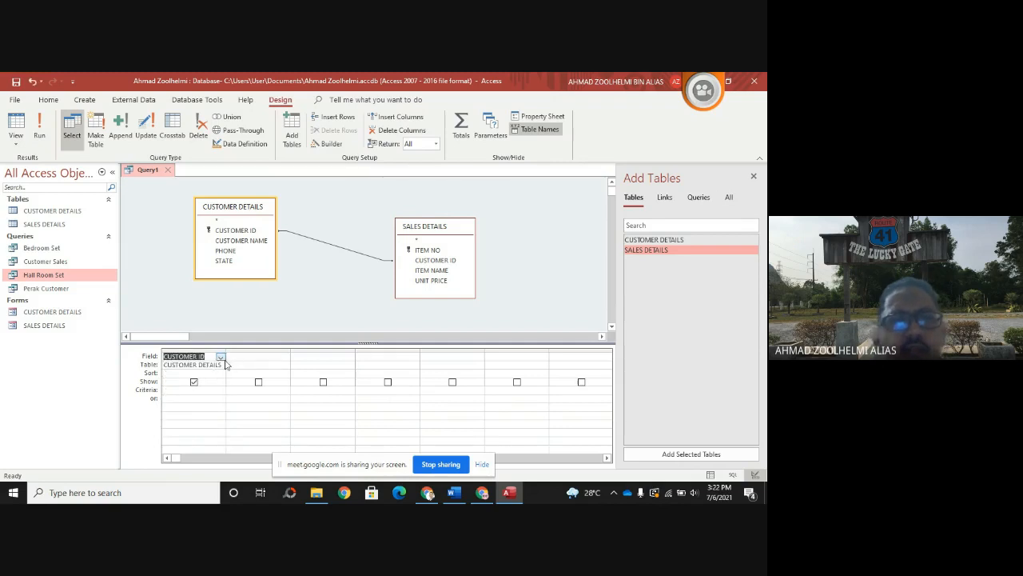
left_click(258, 358)
left_click(286, 357)
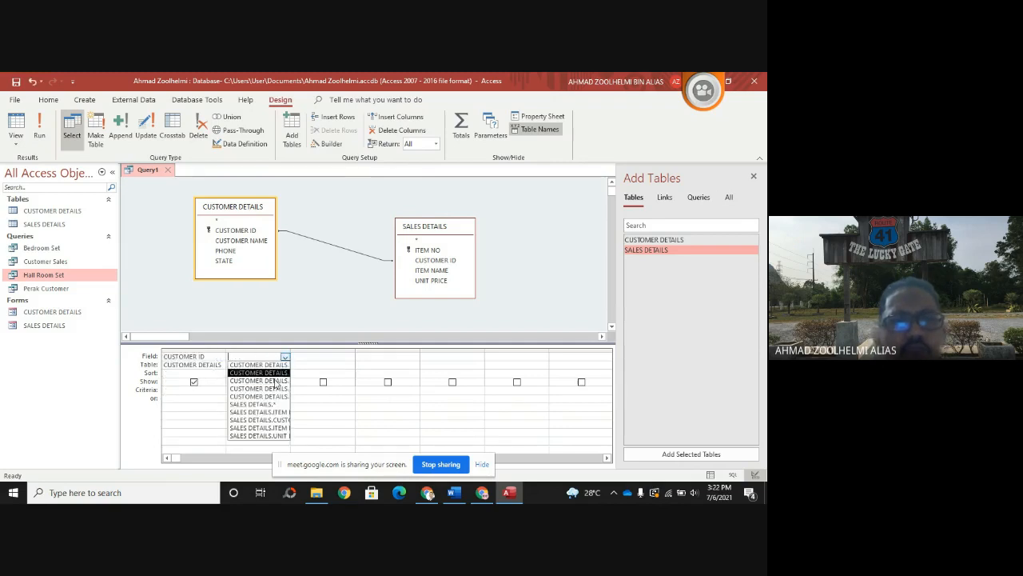
left_click(275, 385)
- Add ITEM NAME and ITEM NO from SALES DETAILS as the third and fourth columns of the query
left_click(332, 358)
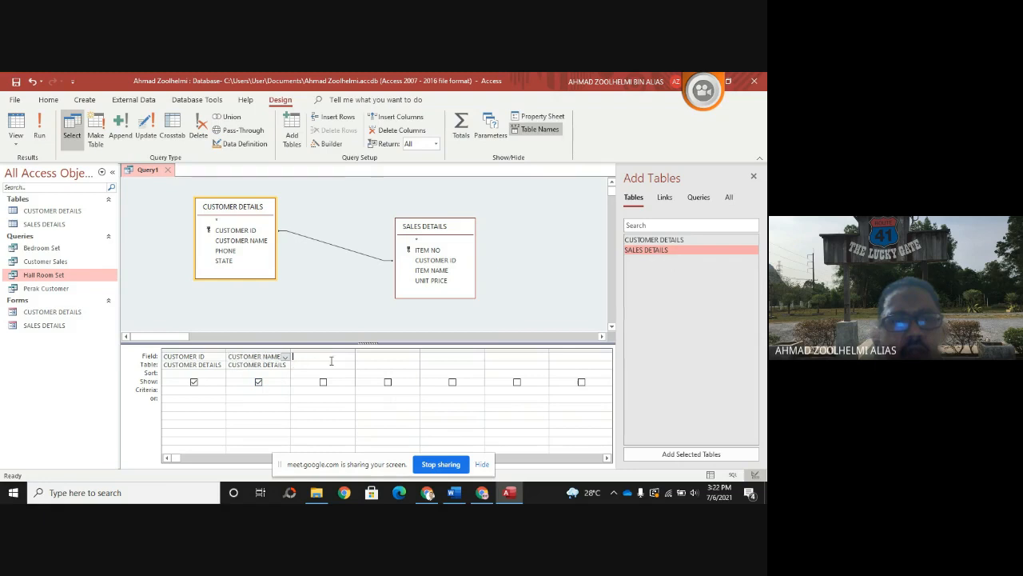
left_click(349, 358)
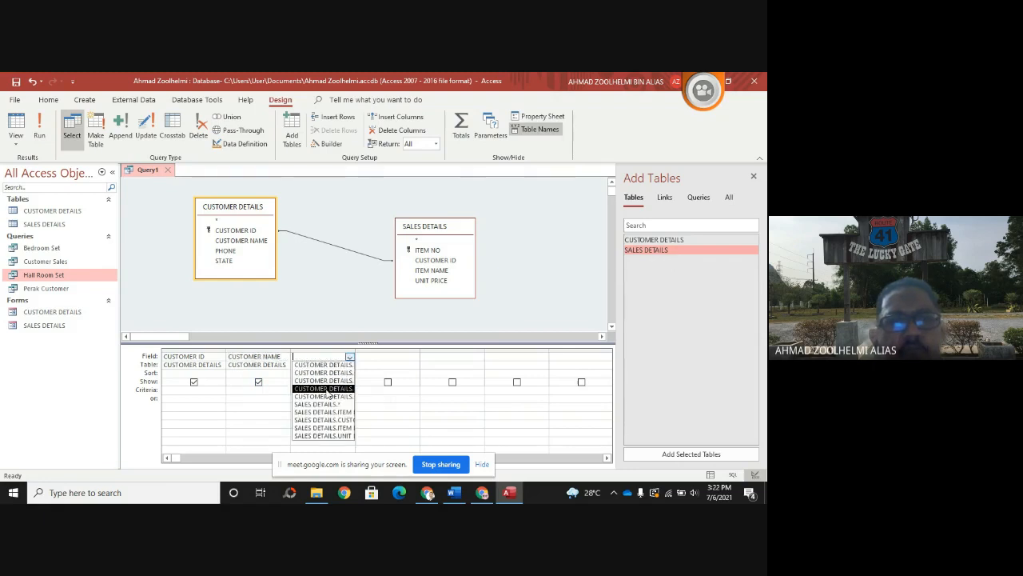
left_click(324, 427)
left_click(392, 357)
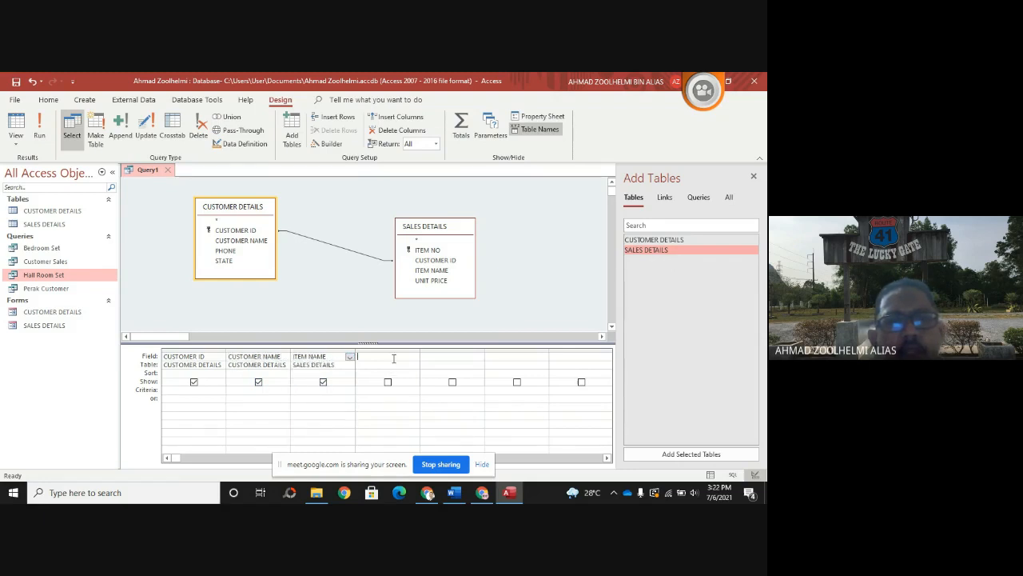
left_click(413, 358)
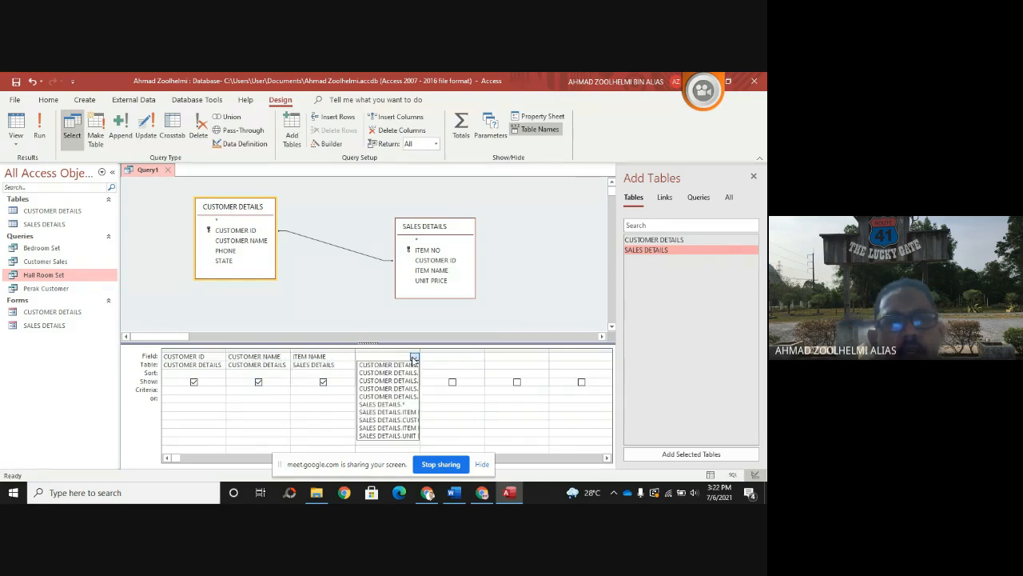
left_click(388, 411)
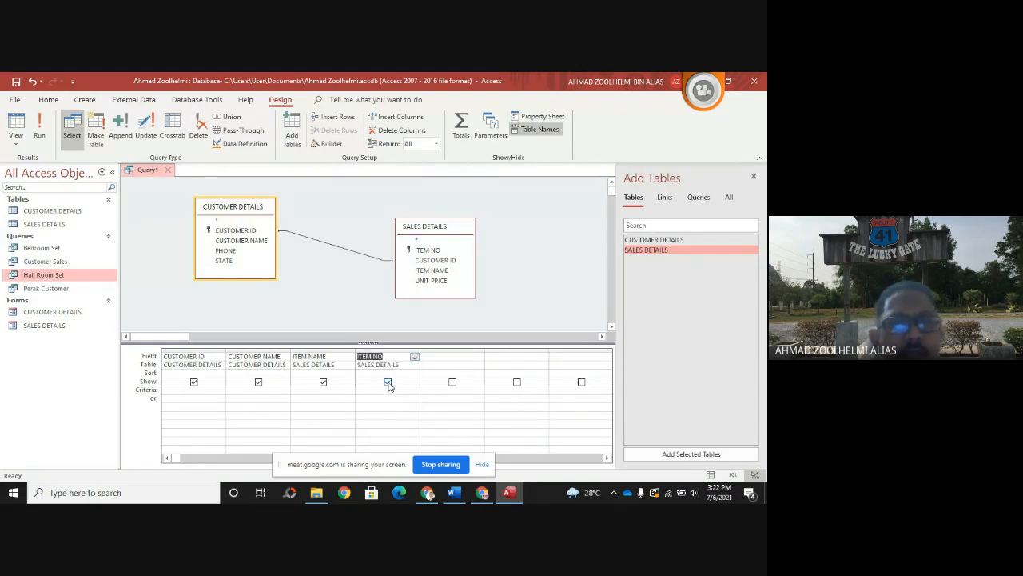
- Hide ITEM NO from the results, set its criteria to k01 or k02 and run the query
left_click(388, 382)
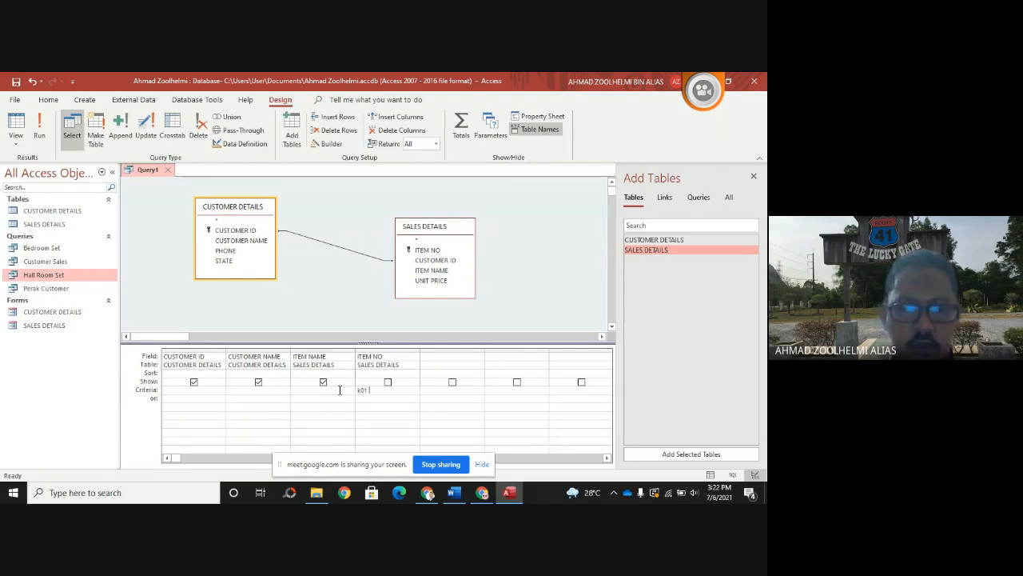
type("or k02")
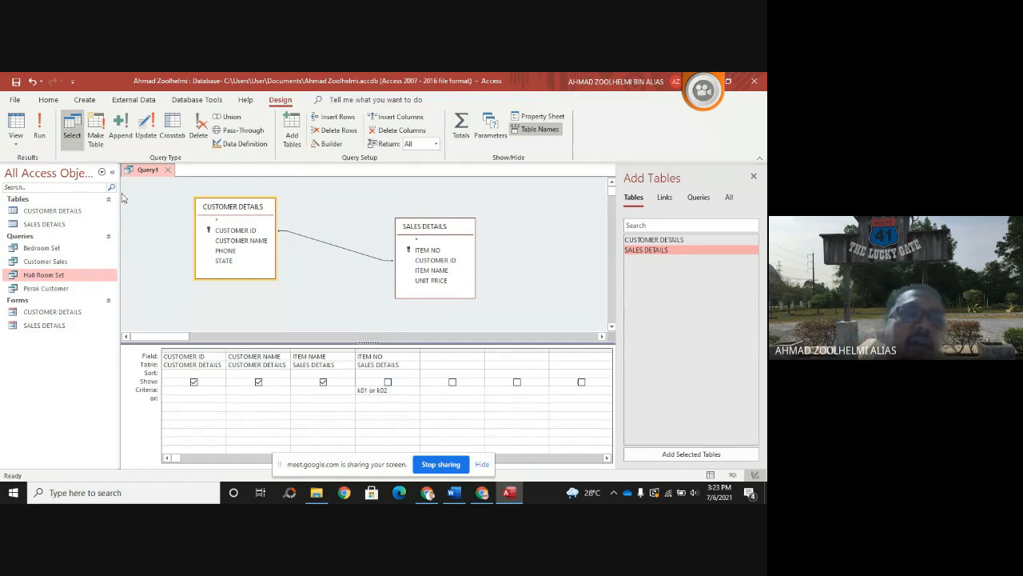
left_click(44, 133)
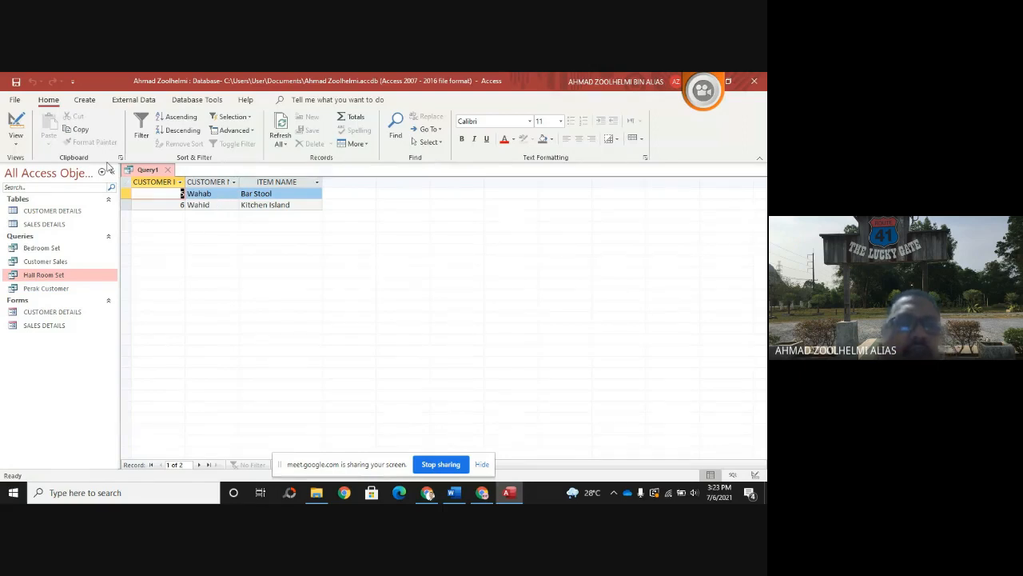
- Check the required query name in the Word document and save the query as Kitchen Set
right_click(157, 172)
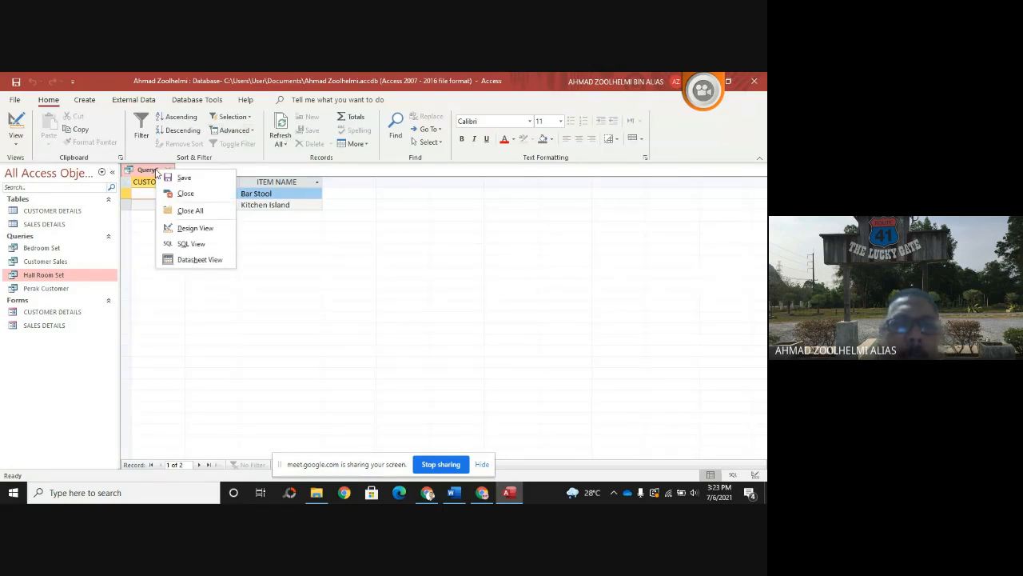
left_click(187, 180)
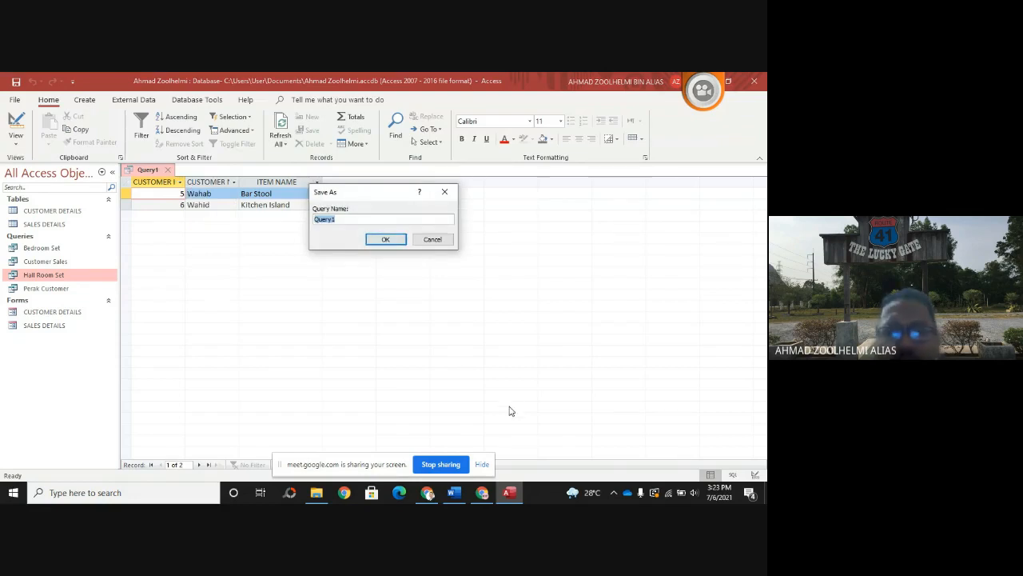
left_click(459, 496)
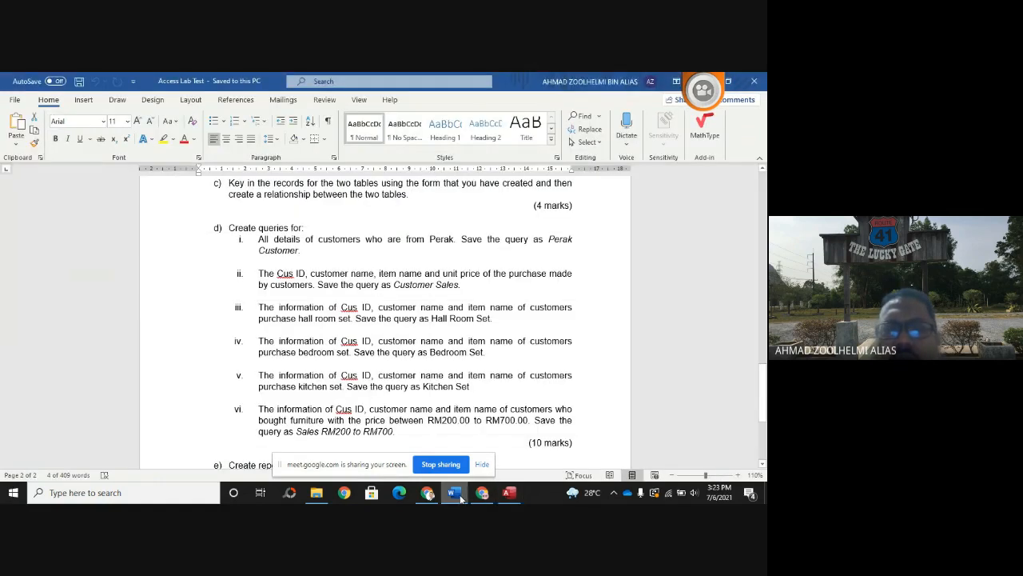
left_click(509, 493)
type("K")
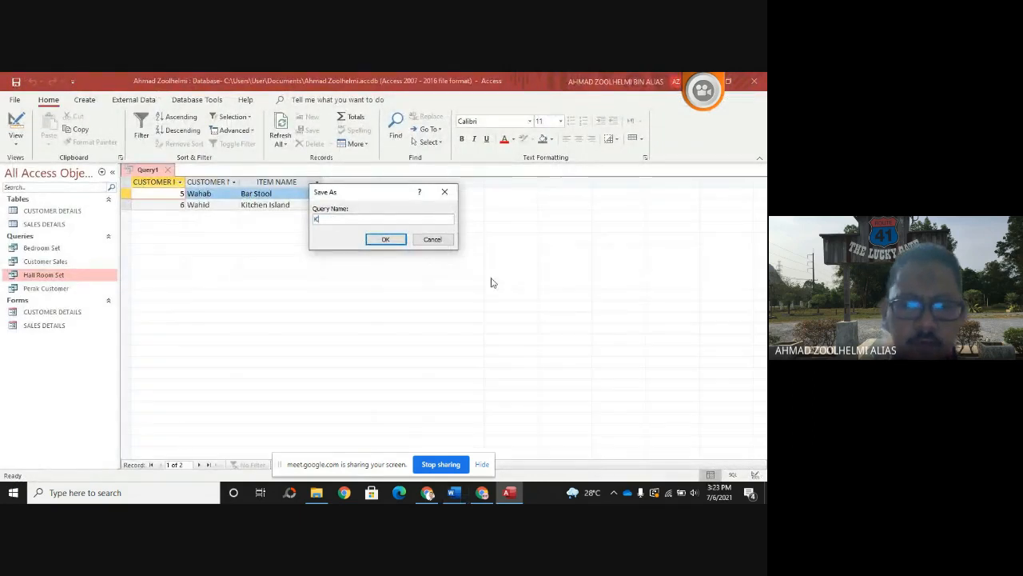
type("itchen ")
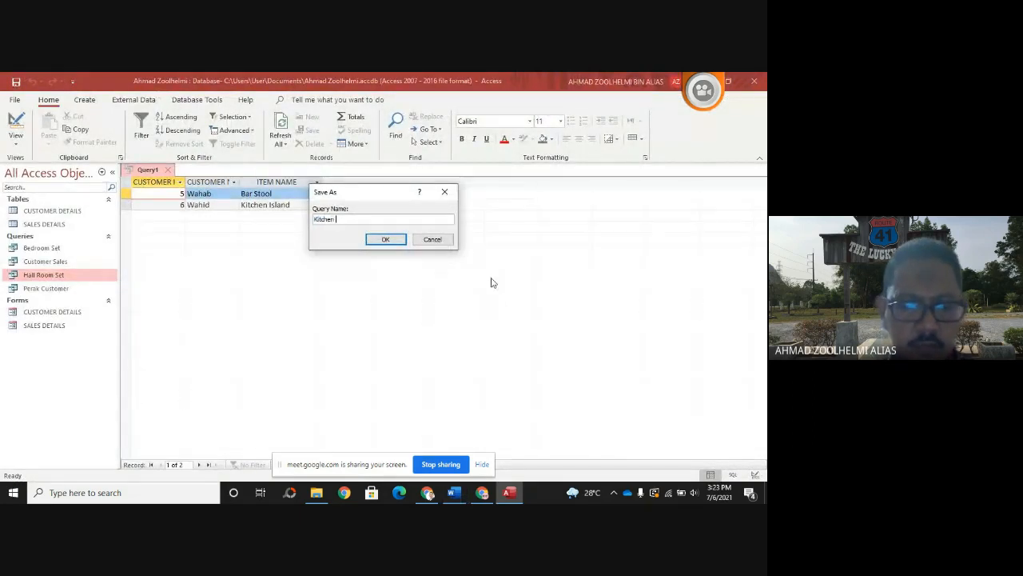
type("Set")
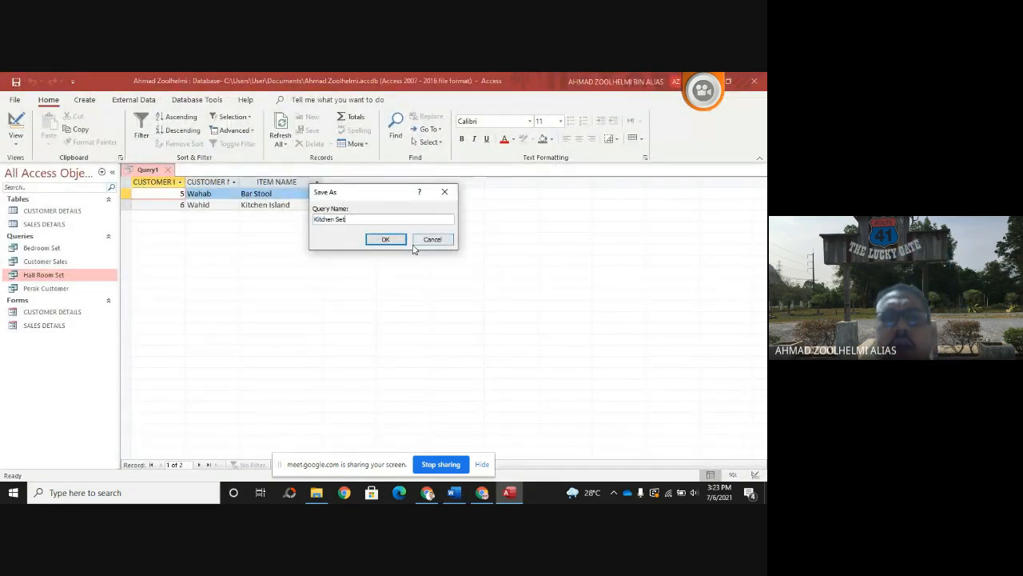
left_click(385, 239)
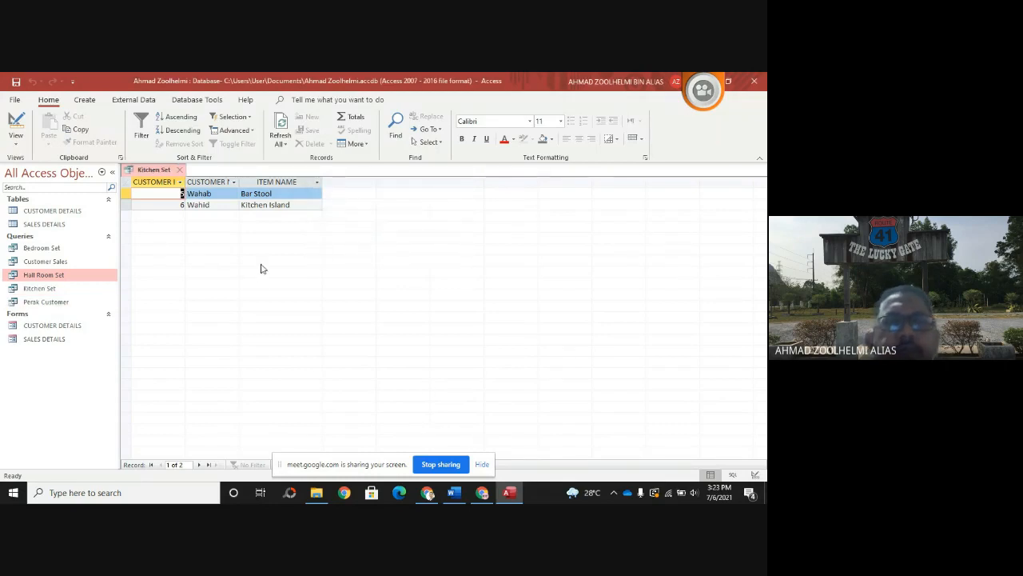
- Return the Kitchen Set query to Design View and clear the ITEM NO criteria
right_click(163, 171)
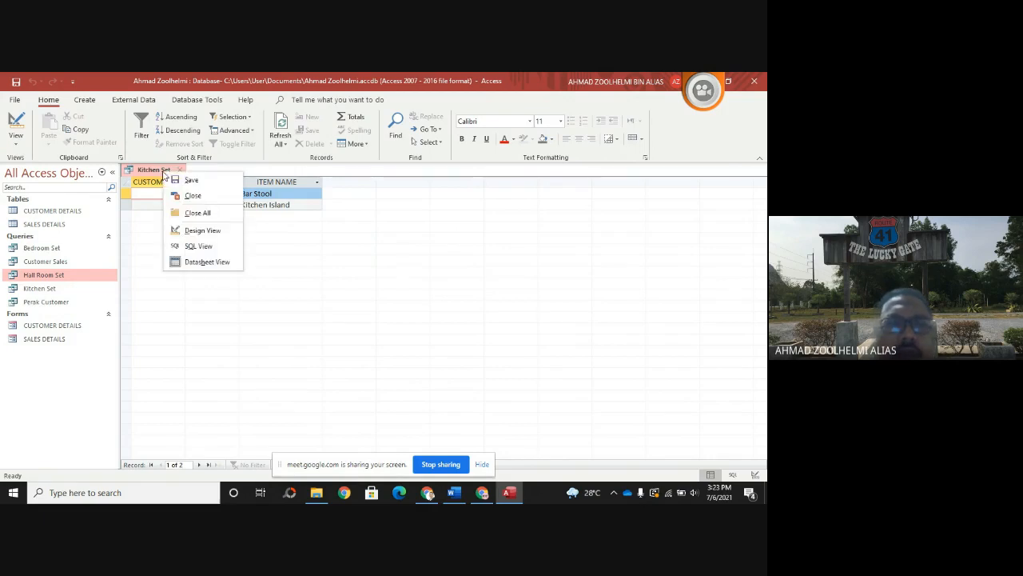
left_click(197, 232)
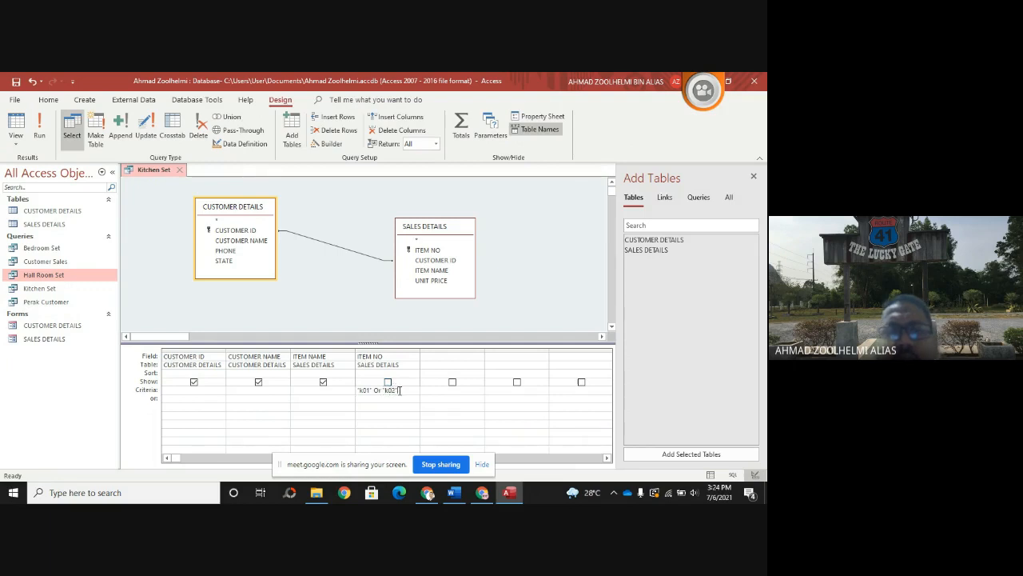
left_click_drag(400, 390, 351, 389)
key("Delete")
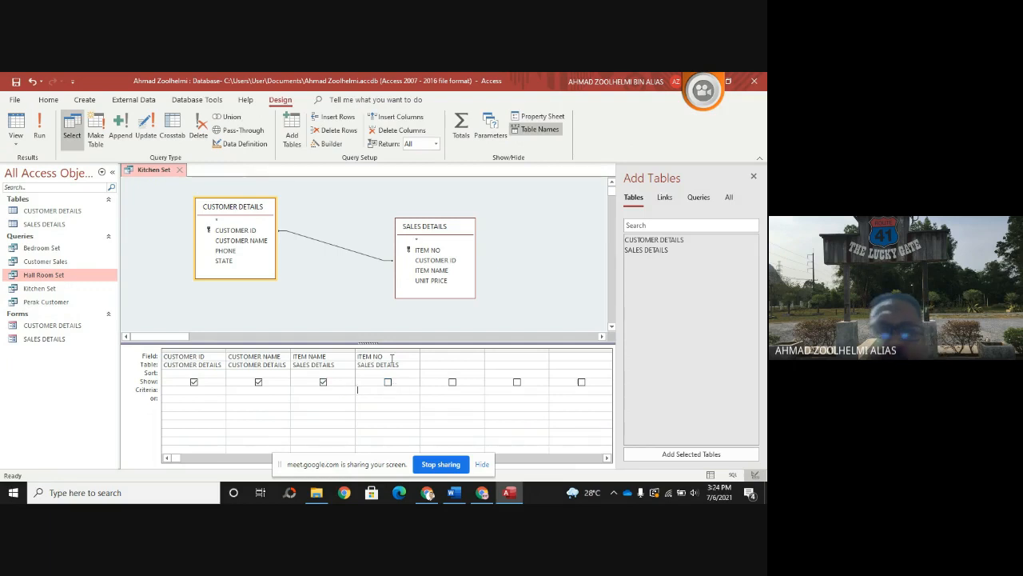
- Replace ITEM NO with UNIT PRICE from SALES DETAILS in the fourth column of the query
left_click(411, 357)
left_click(413, 357)
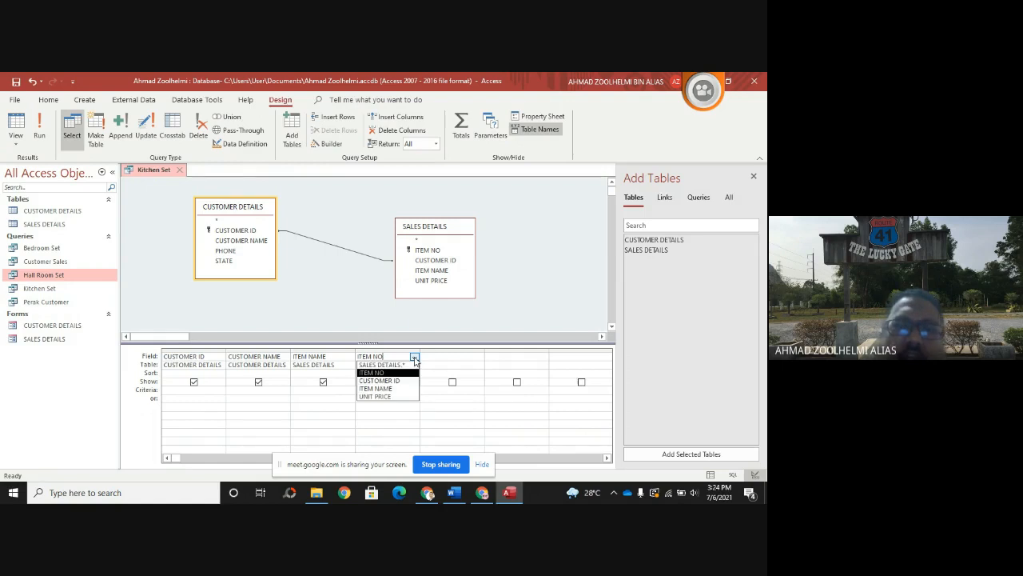
left_click(390, 396)
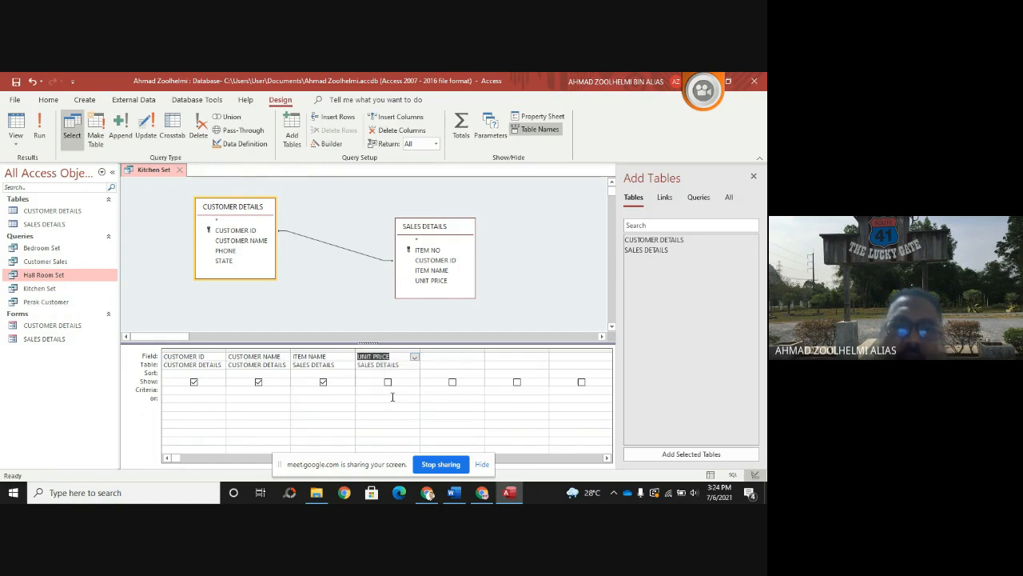
- Set the UNIT PRICE criteria to between 200 and 700, checking the price range in the Word document, and run the query
left_click(392, 395)
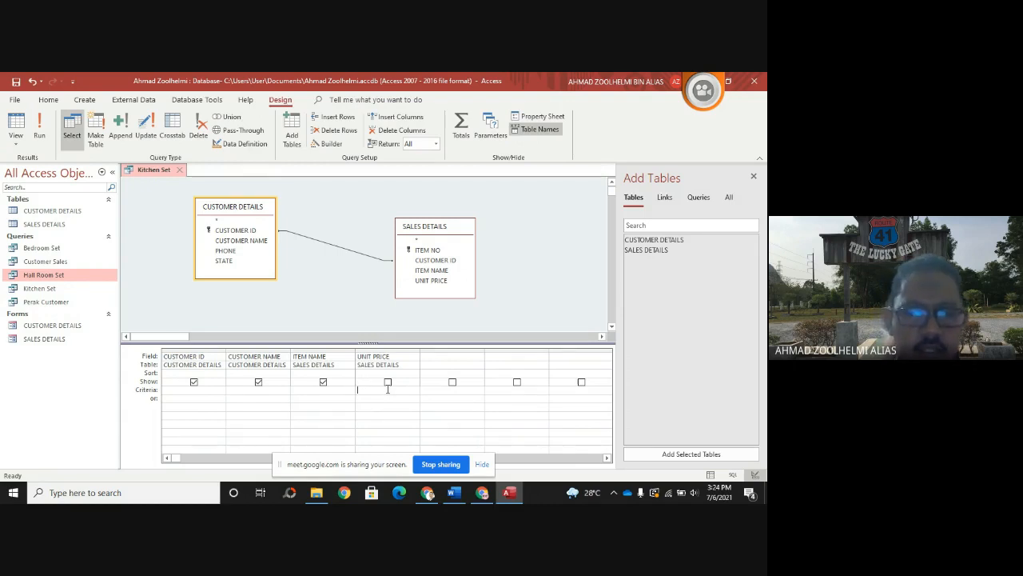
type("betwee")
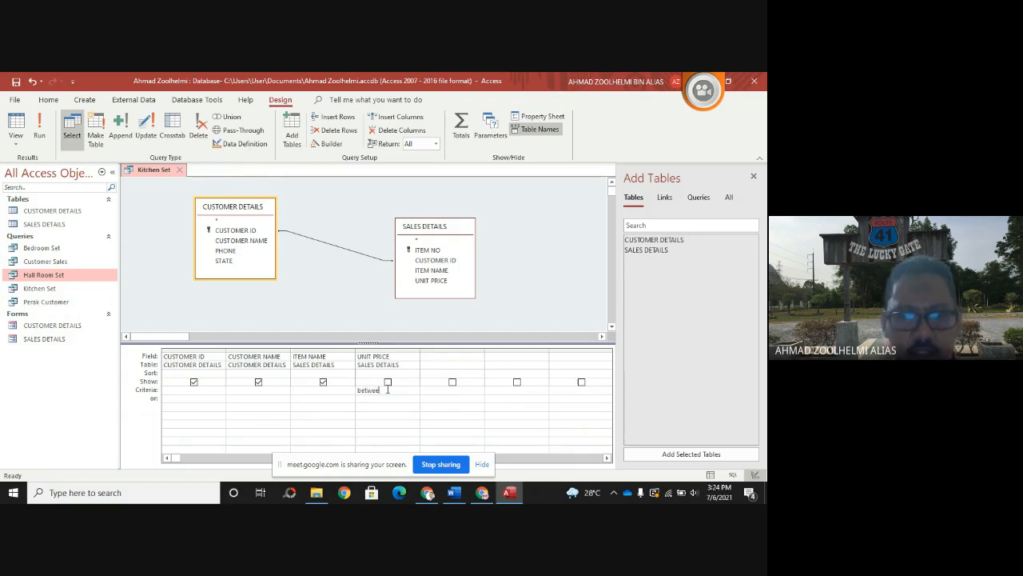
type("n 100")
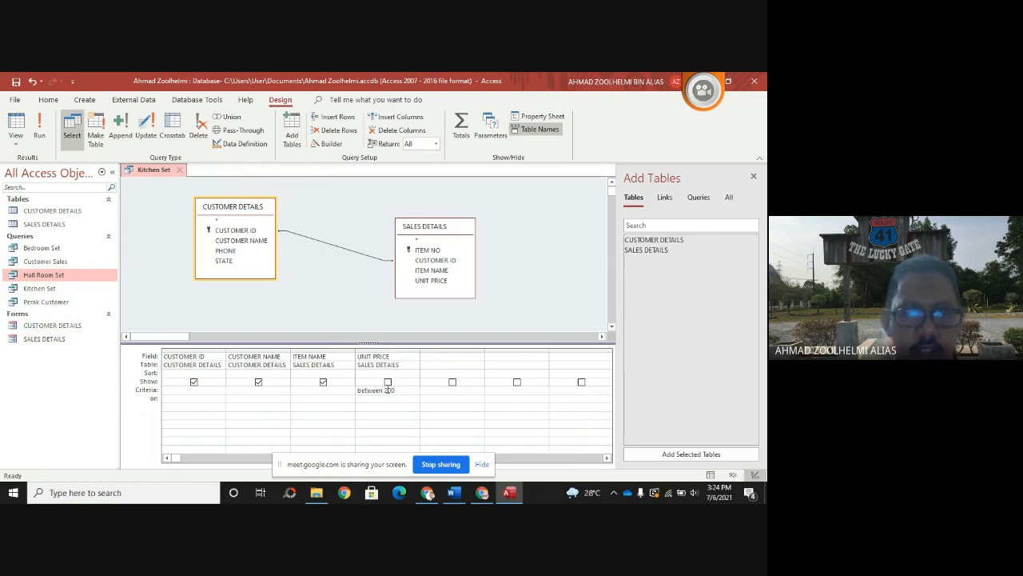
type(" and")
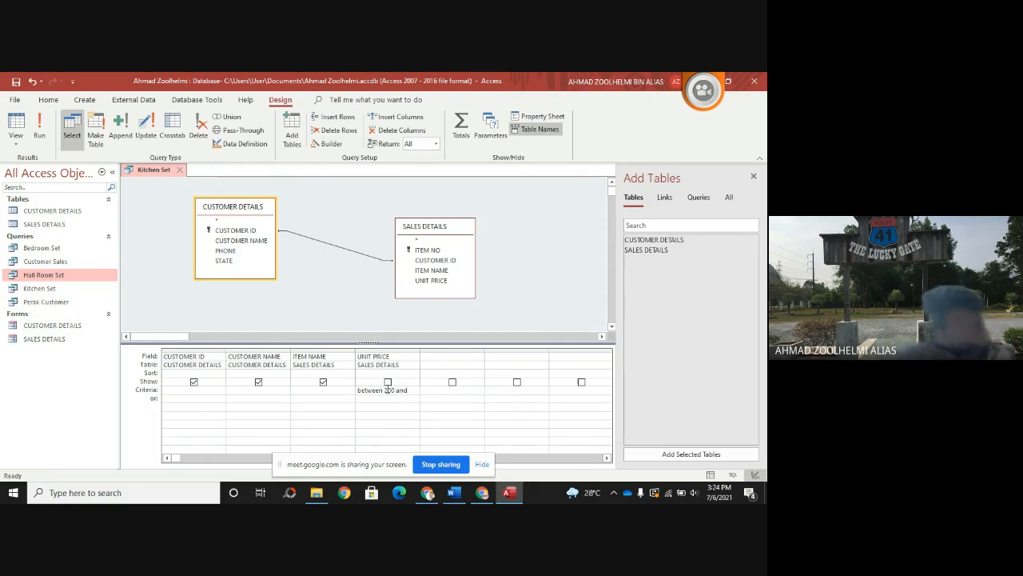
left_click(457, 493)
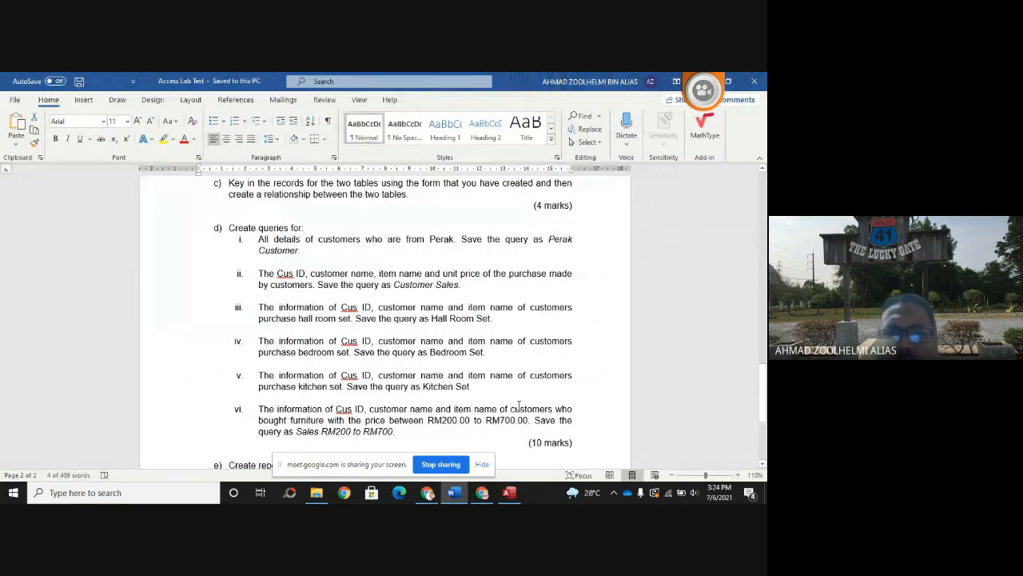
left_click_drag(510, 409, 527, 424)
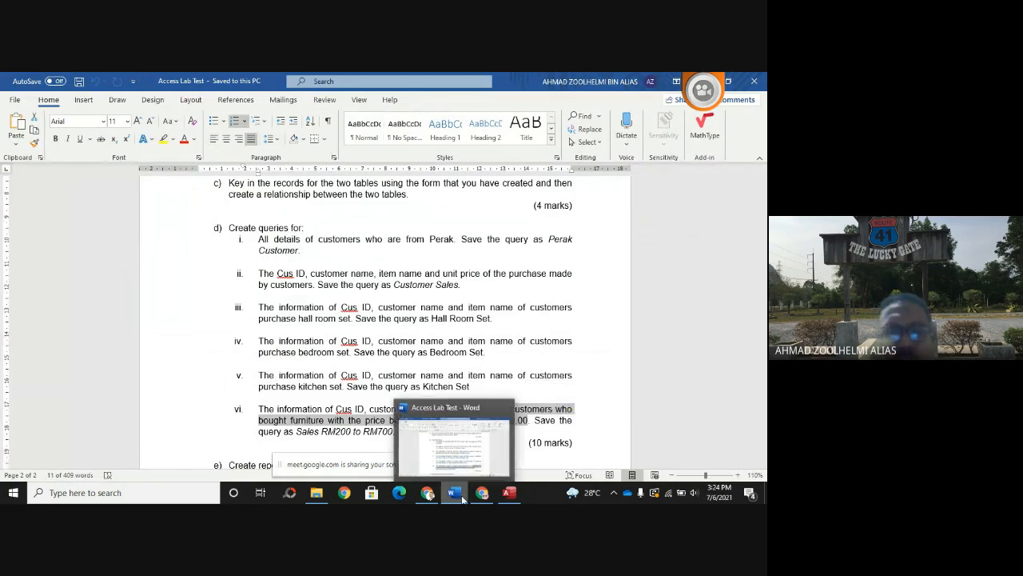
left_click(508, 493)
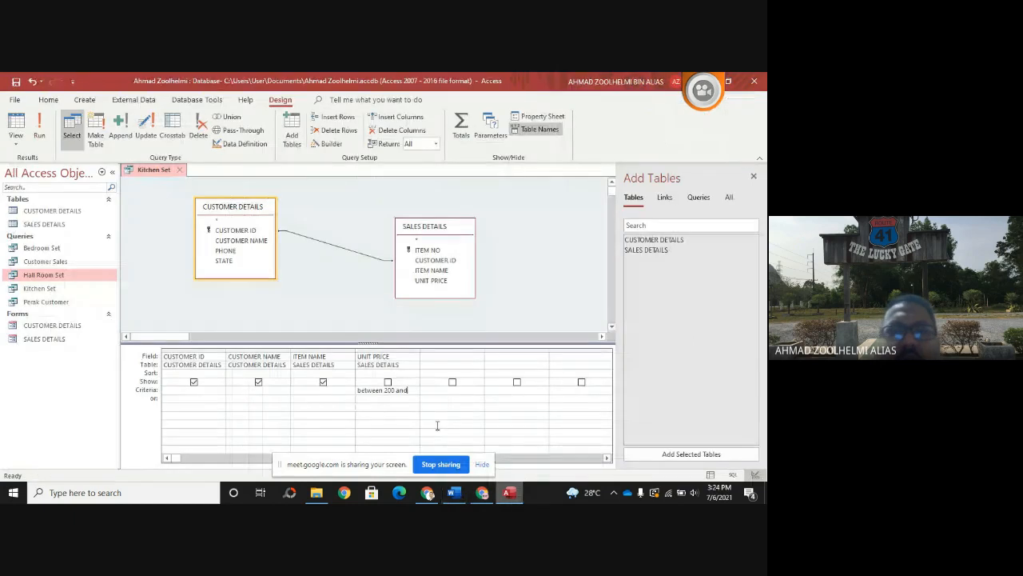
left_click(512, 495)
left_click(511, 493)
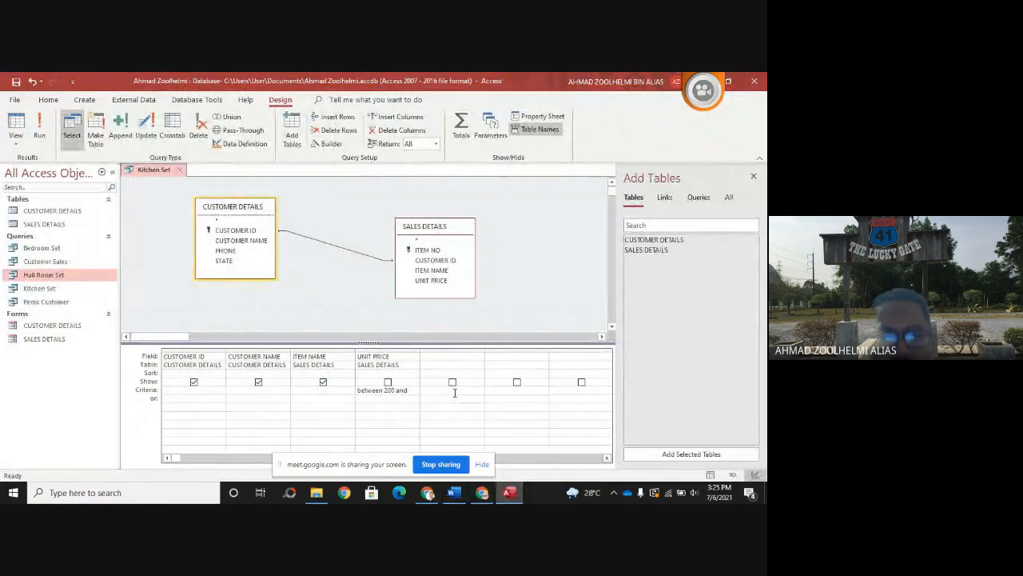
type("700")
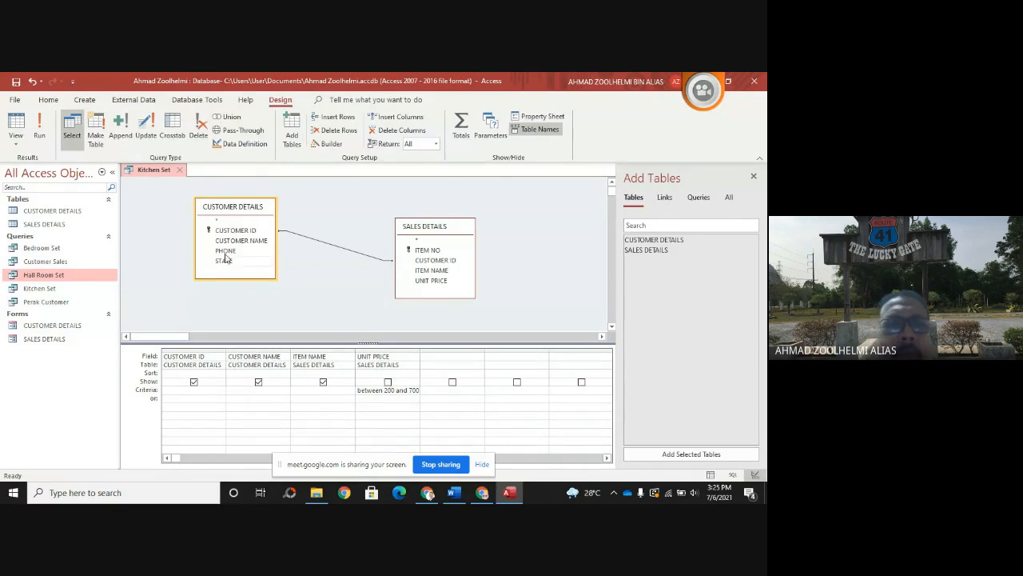
left_click(49, 130)
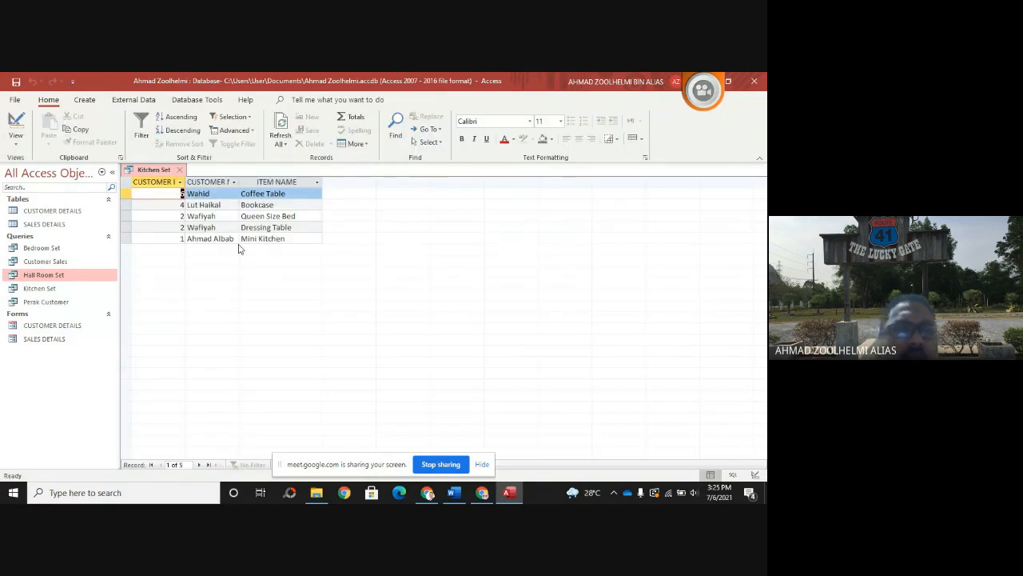
- Return the query to Design View, show UNIT PRICE in the results and run the query again
right_click(164, 170)
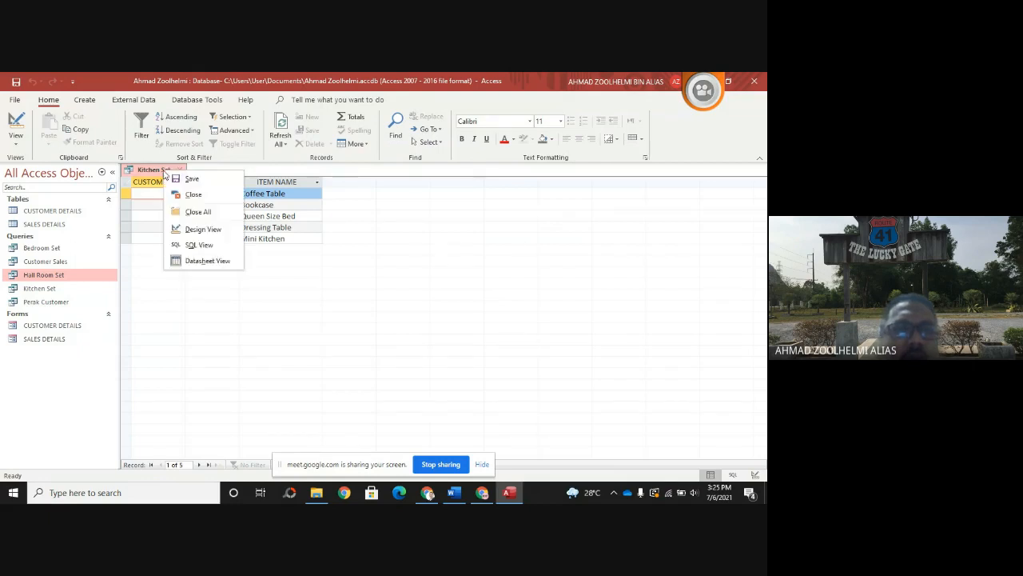
left_click(200, 229)
left_click(388, 382)
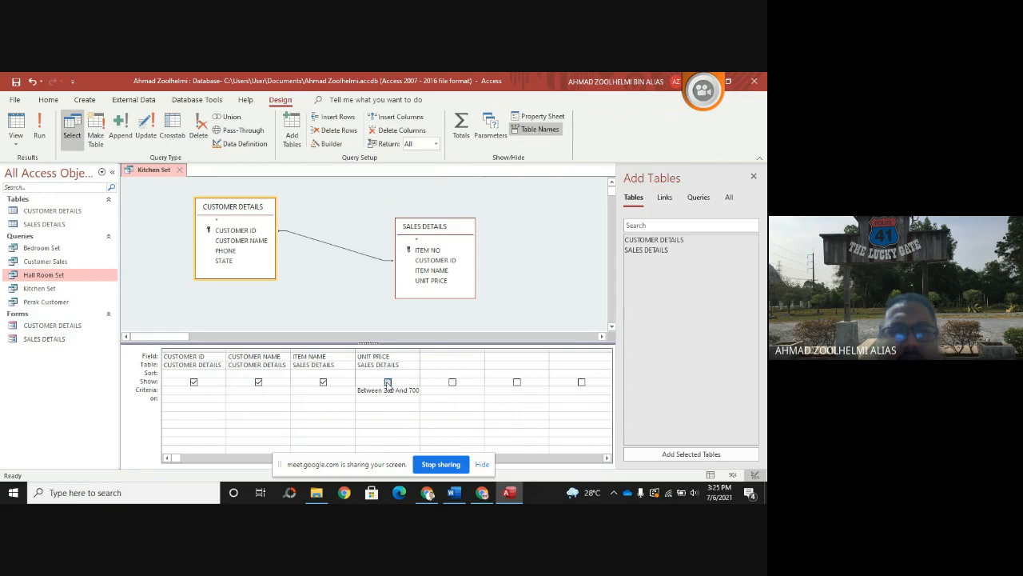
left_click(39, 126)
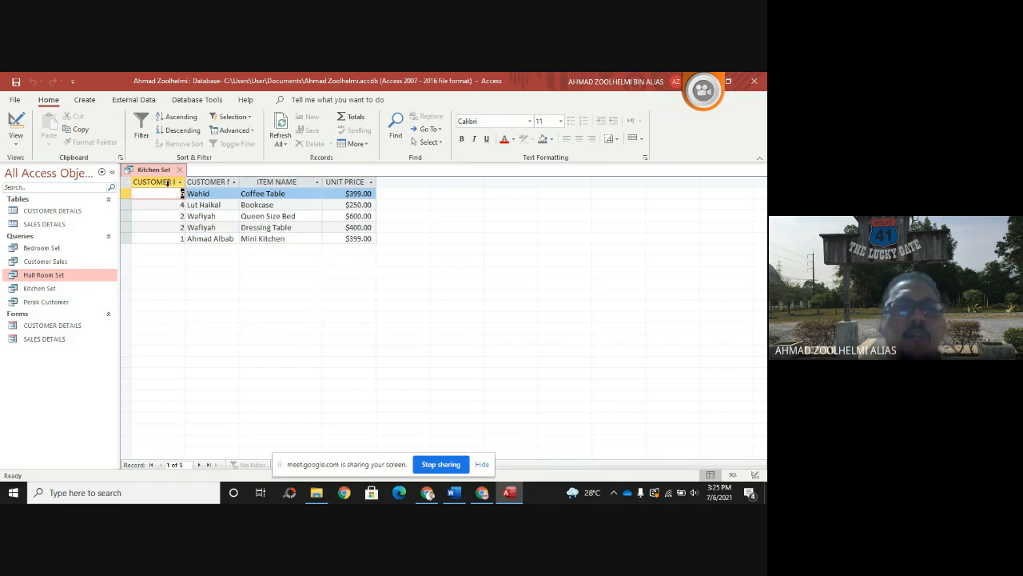
- Save and close the modified Kitchen Set query, reopening it briefly to check its saved results
right_click(165, 174)
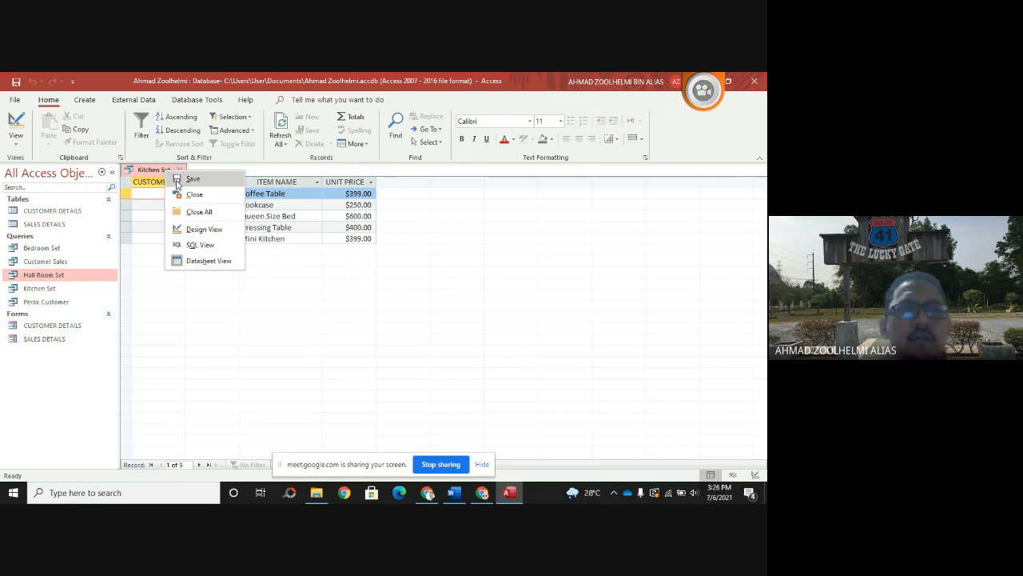
left_click(177, 181)
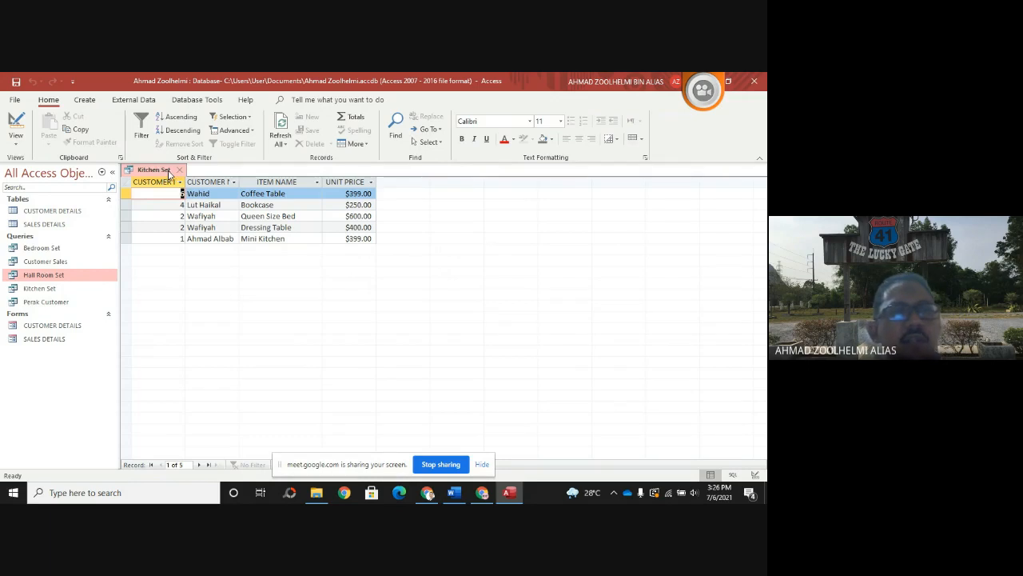
right_click(169, 174)
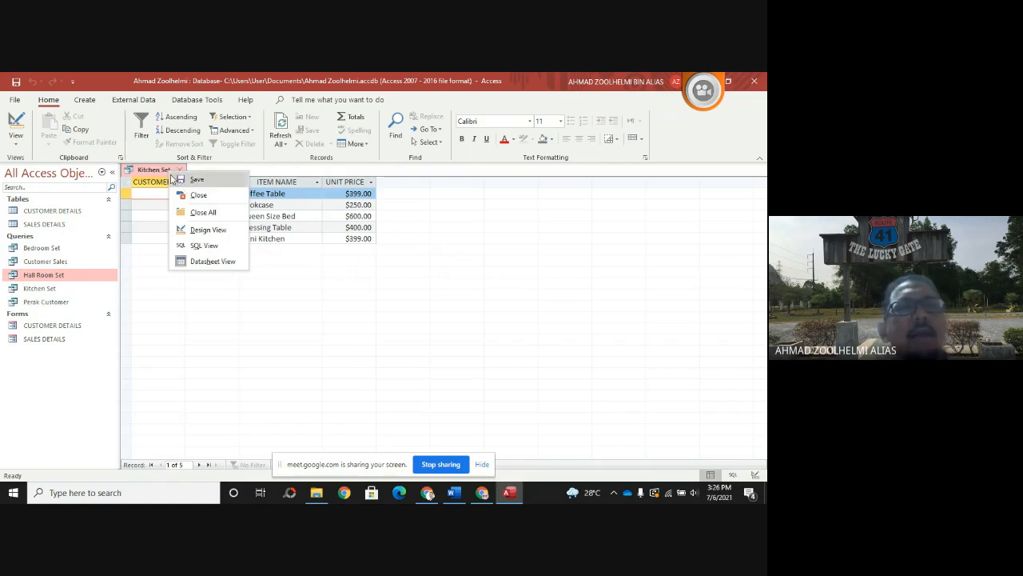
left_click(192, 195)
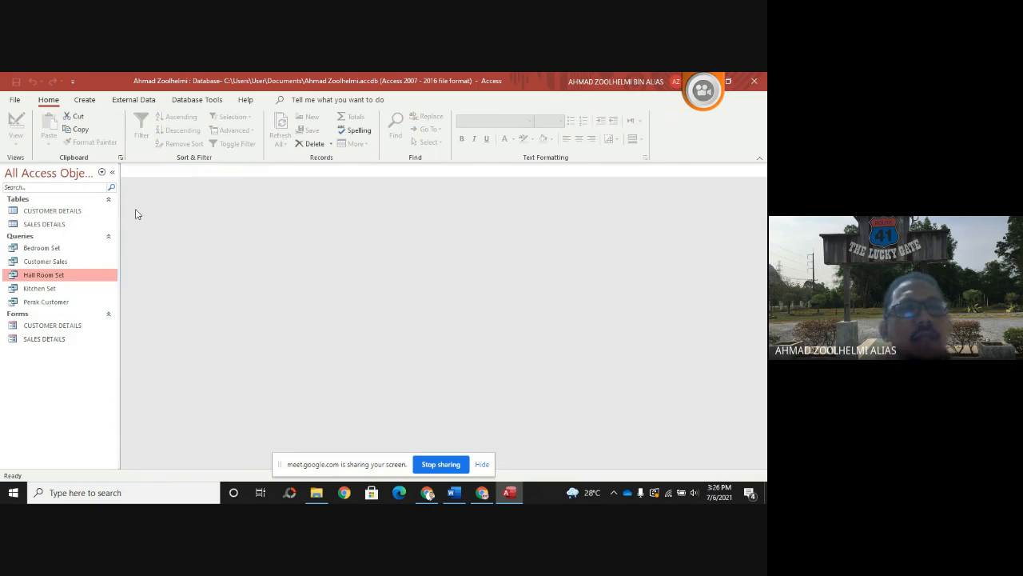
double_click(47, 290)
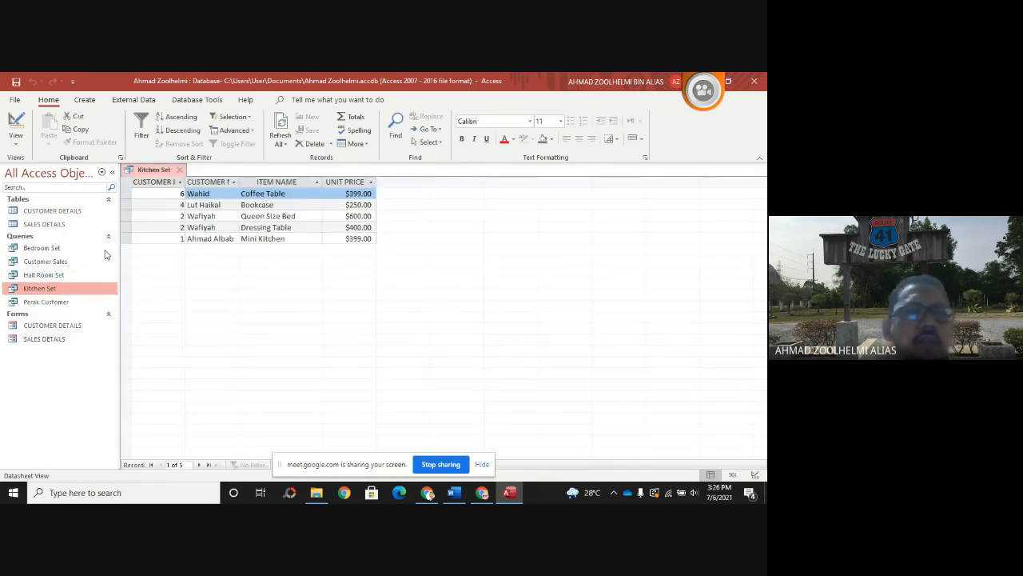
left_click(179, 169)
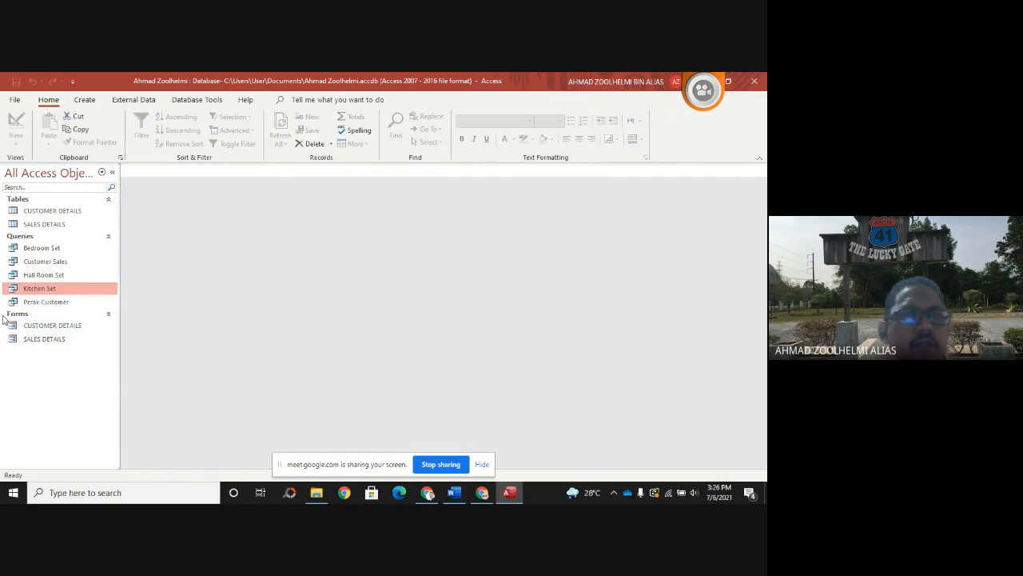
- Rename the Kitchen Set query as Sales RM200 to RM700
right_click(55, 290)
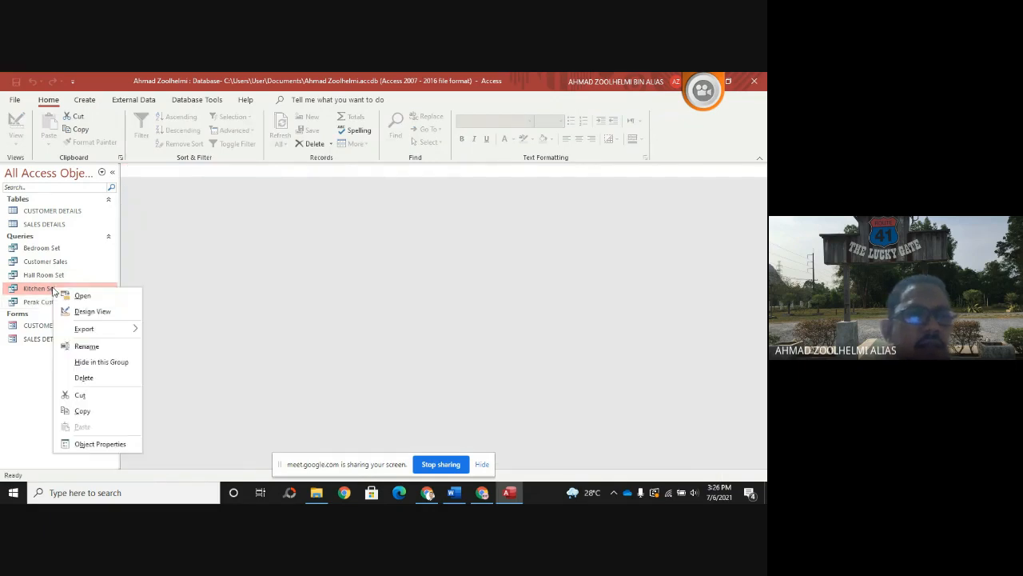
left_click(85, 346)
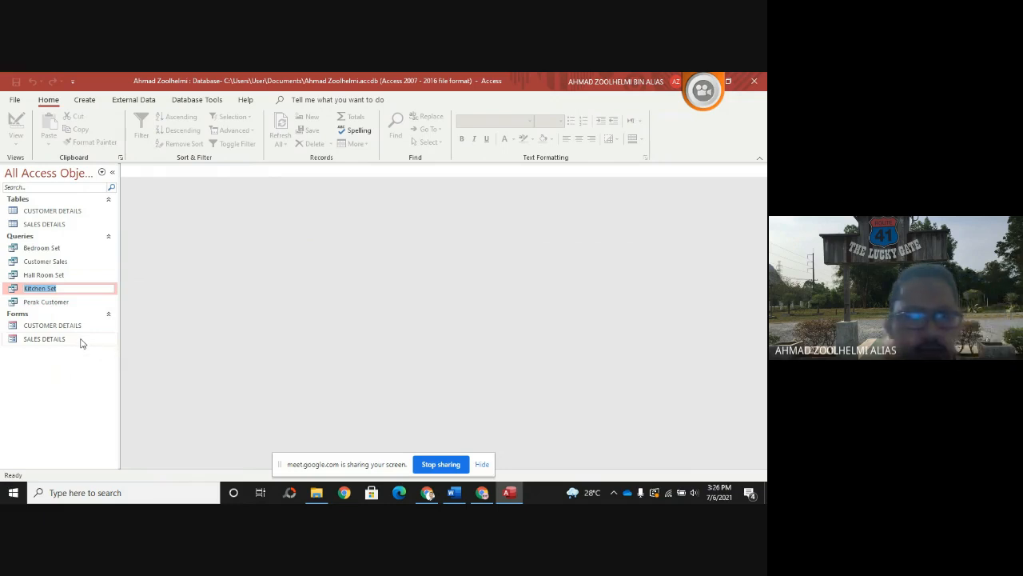
type("Sales")
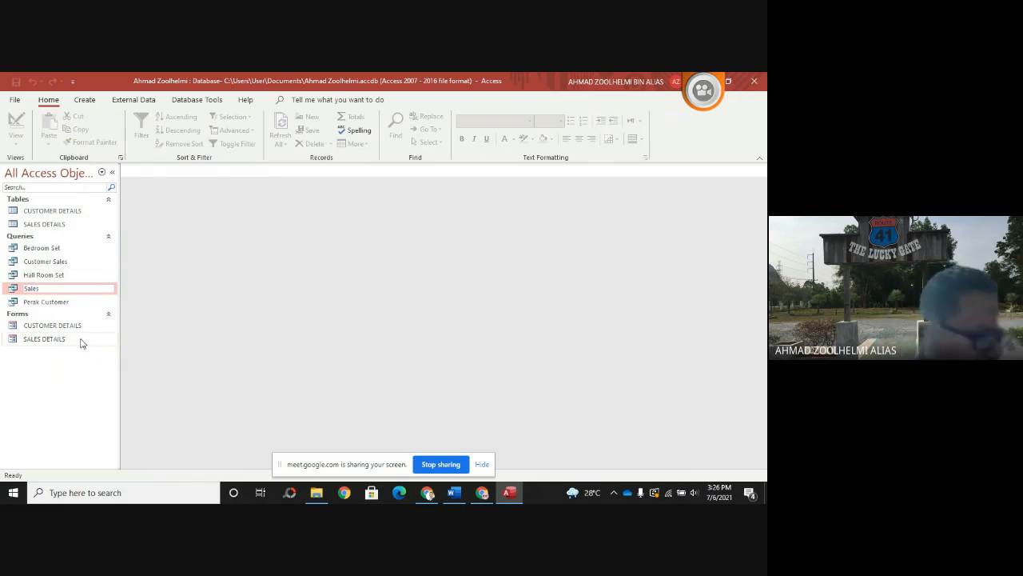
type(" RM200 t")
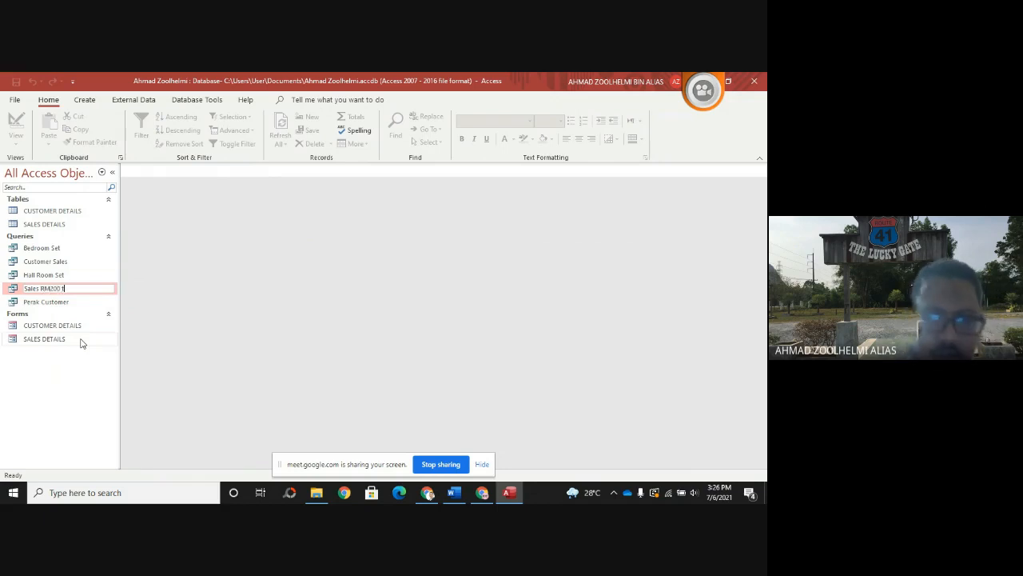
type("o")
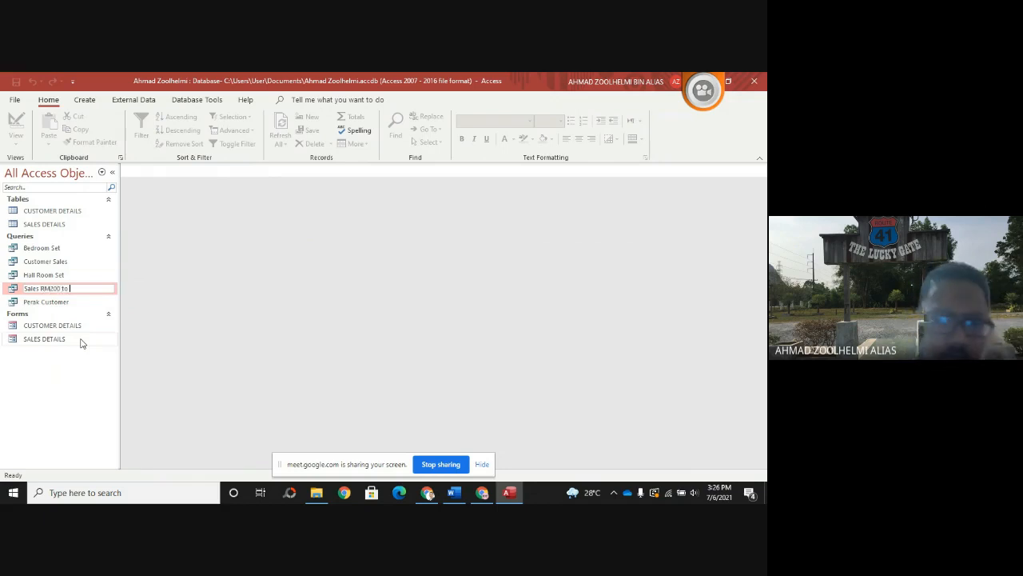
type(" RM700")
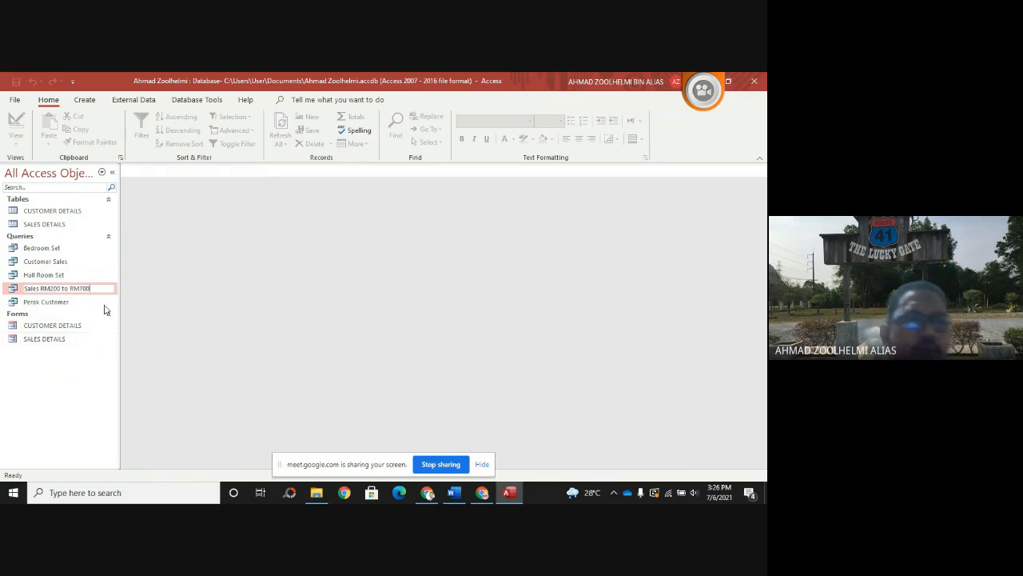
left_click(91, 343)
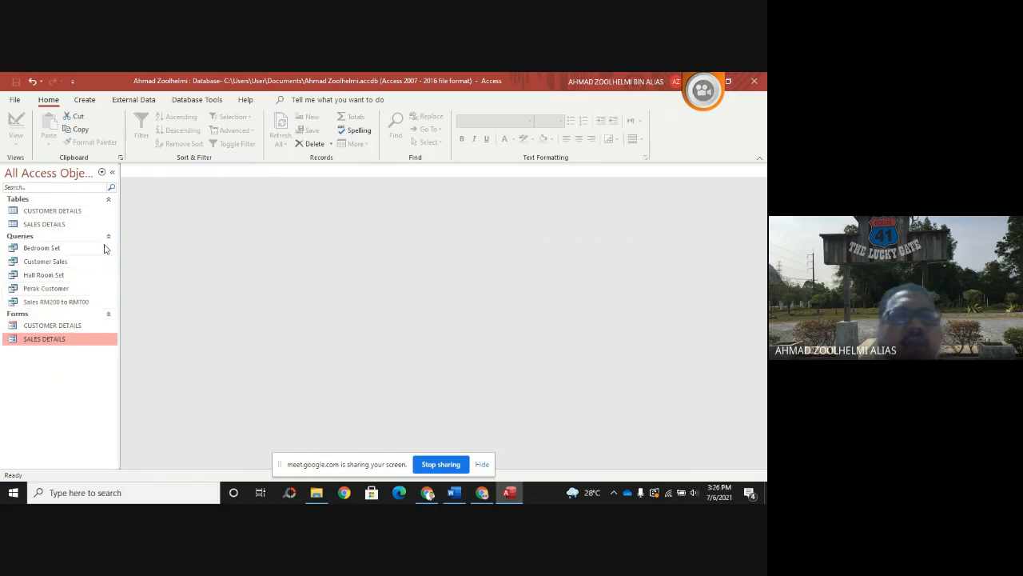
- Create a new design query with CUSTOMER DETAILS and SALES DETAILS, joined on CUSTOMER ID
left_click(84, 100)
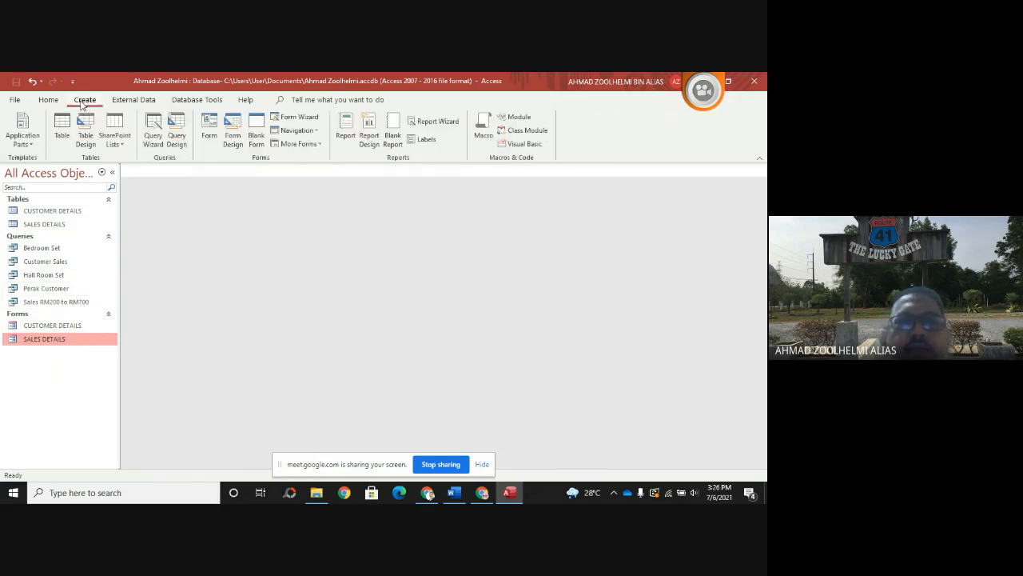
left_click(178, 124)
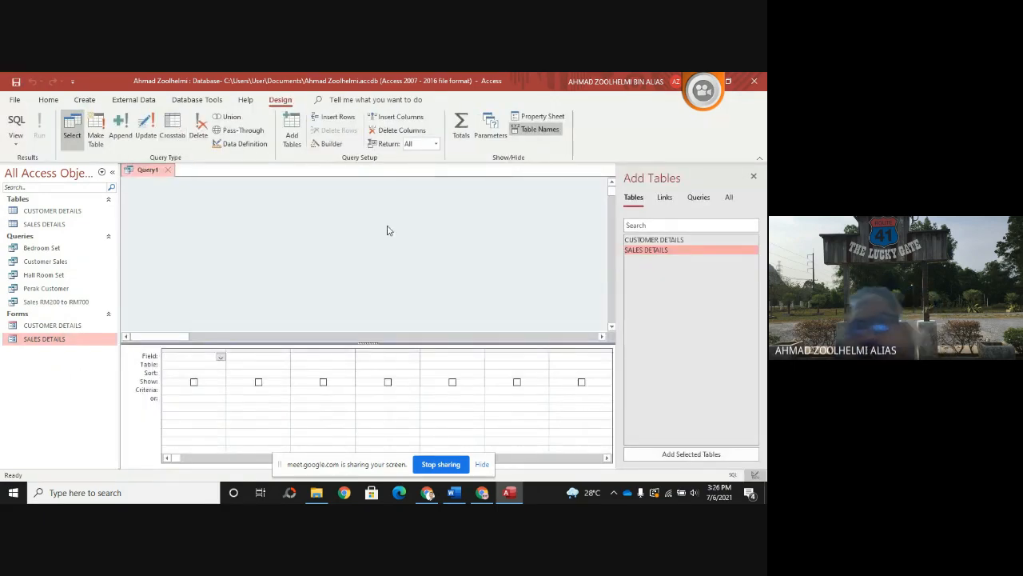
left_click_drag(649, 241, 205, 211)
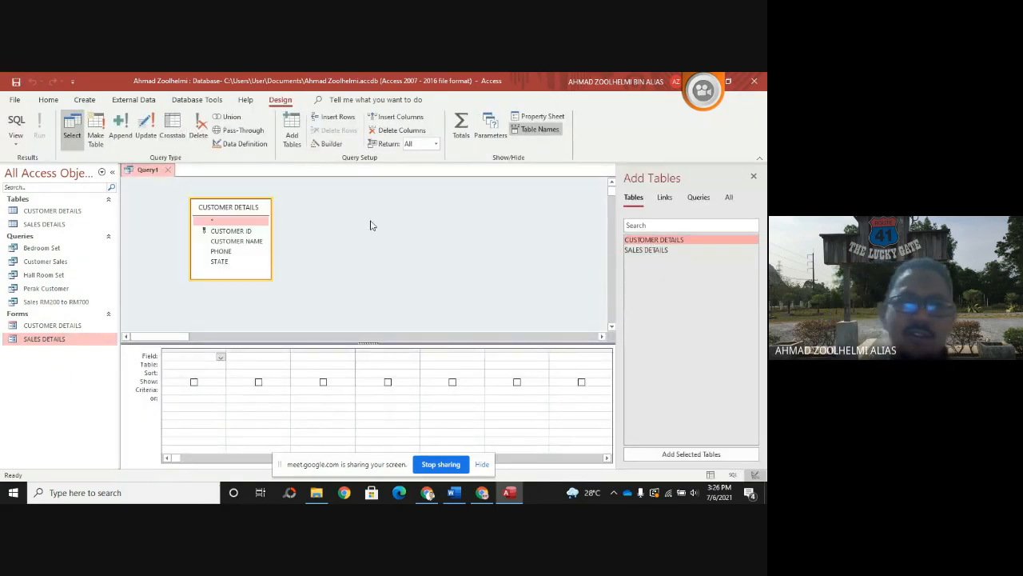
left_click_drag(646, 249, 376, 231)
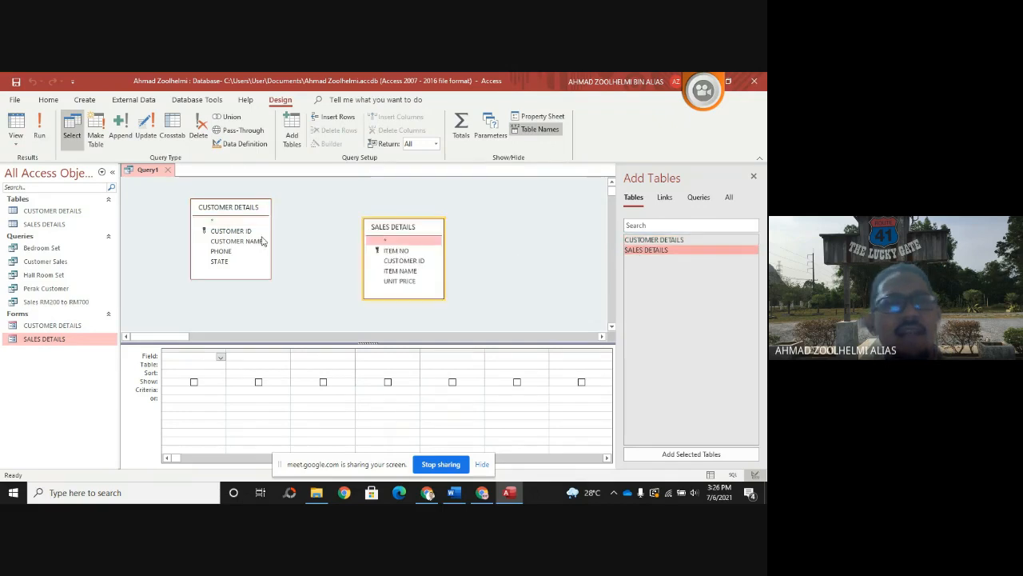
left_click_drag(252, 233, 387, 266)
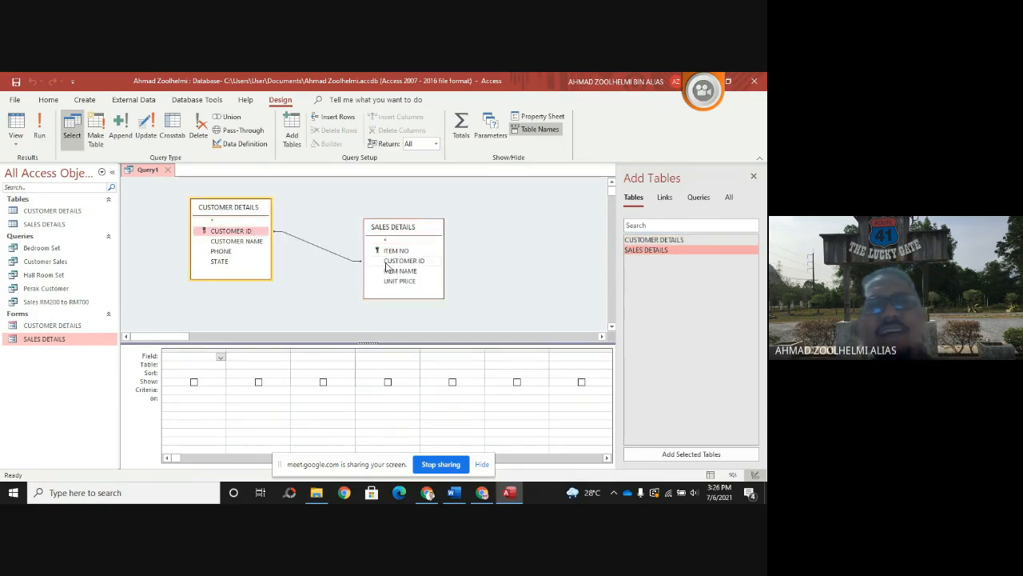
- Add CUSTOMER ID and CUSTOMER NAME from CUSTOMER DETAILS and ITEM NAME from SALES DETAILS to the query grid
left_click(220, 358)
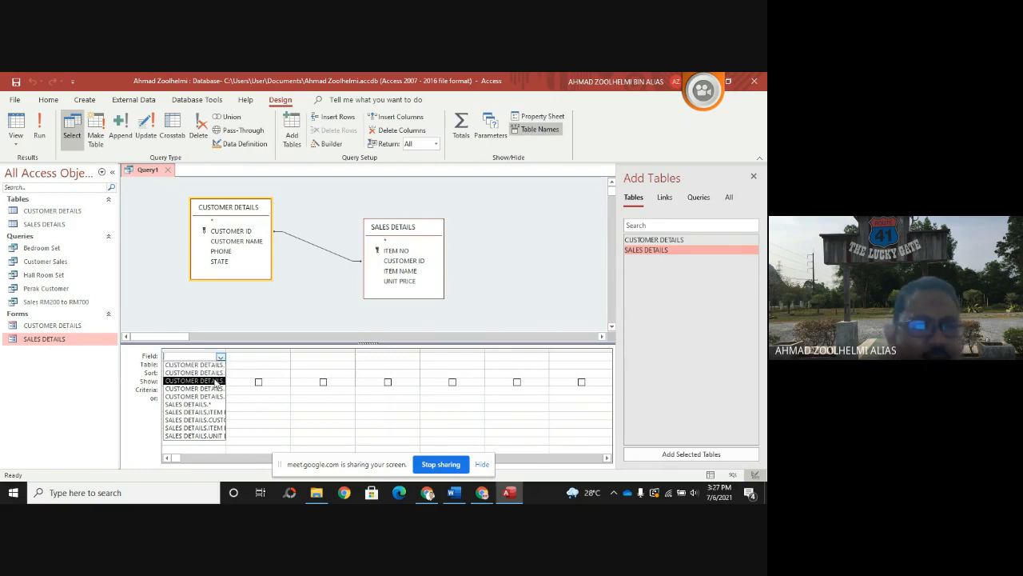
left_click(211, 372)
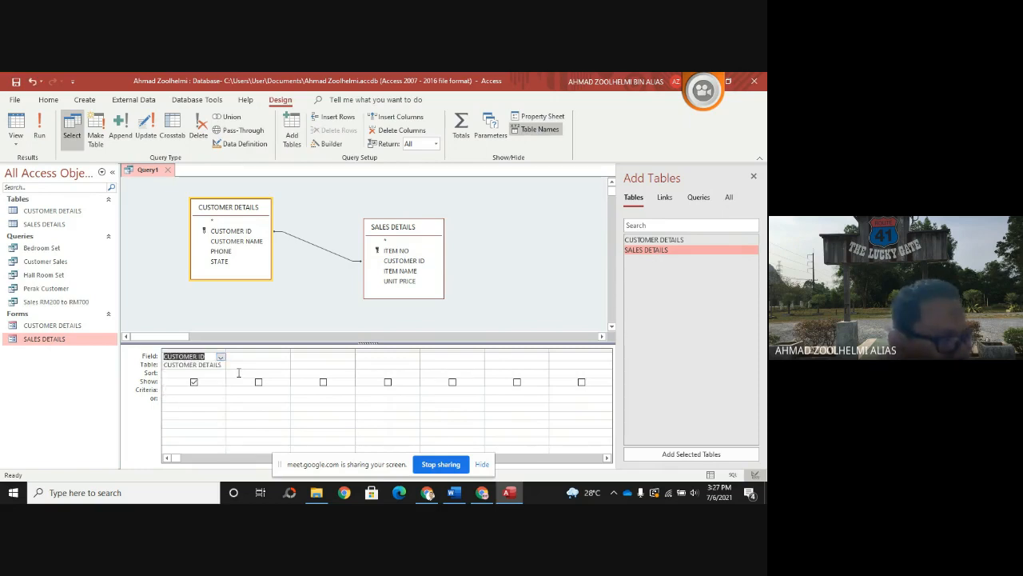
left_click(253, 357)
left_click(285, 365)
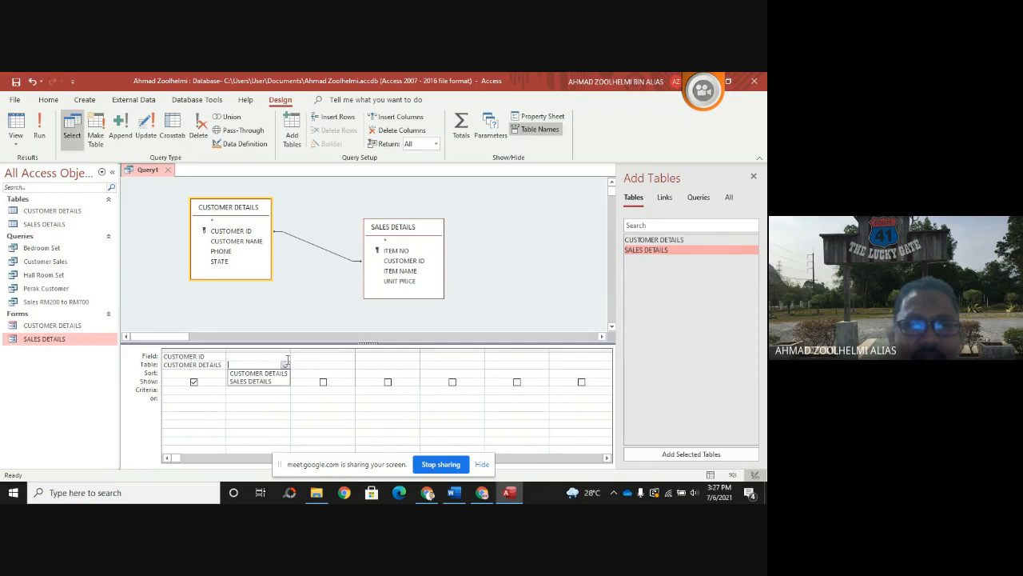
left_click(286, 358)
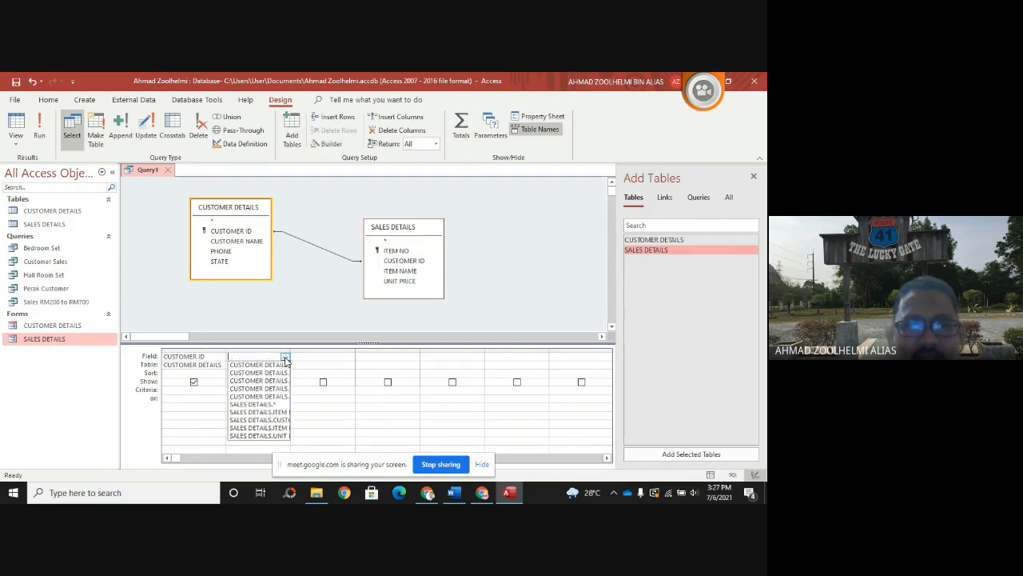
left_click(279, 382)
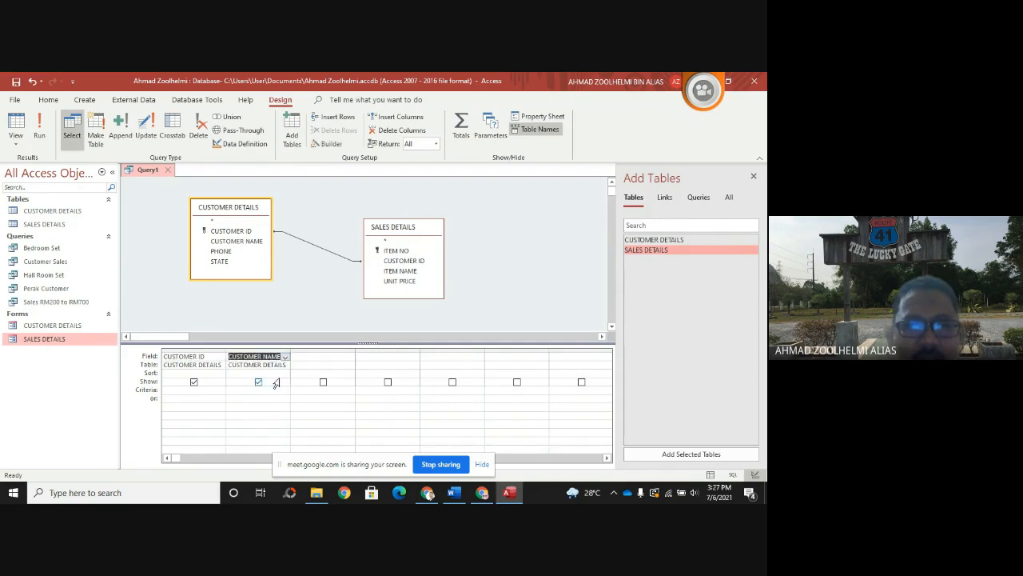
left_click(320, 359)
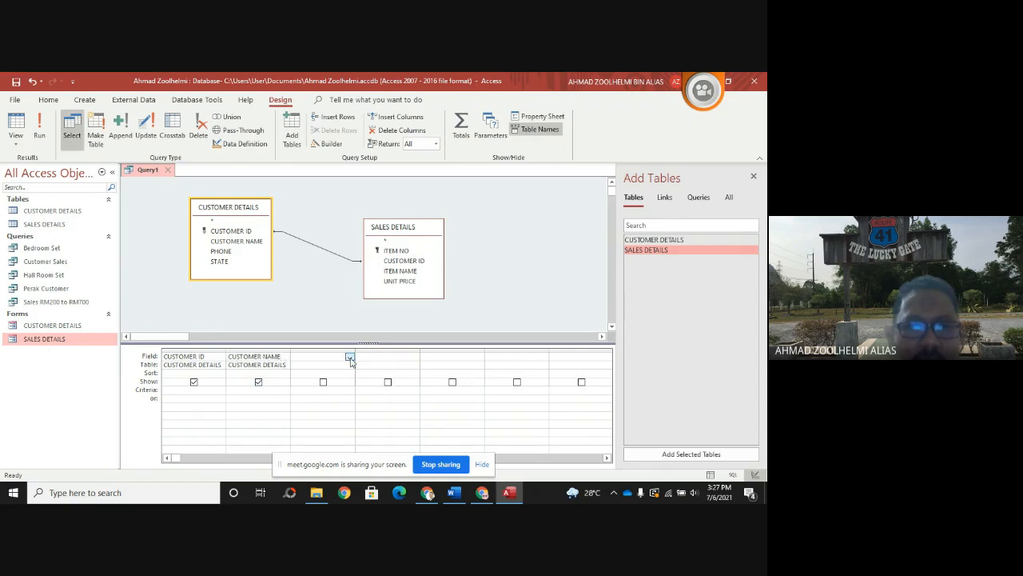
left_click(350, 358)
left_click(328, 430)
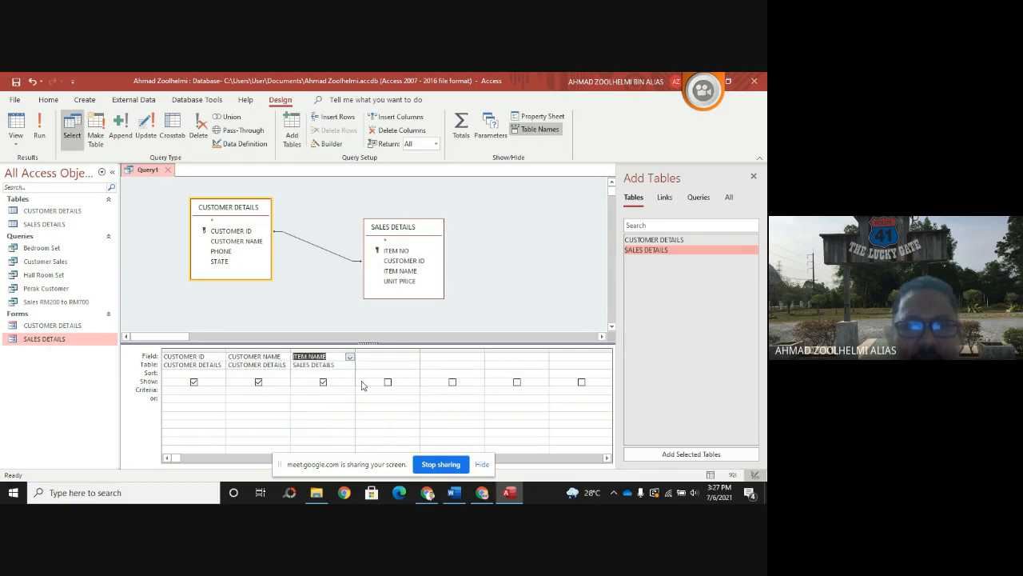
- Add ITEM NO from SALES DETAILS as a hidden field with the criteria k01 or k02, and run the query
left_click(383, 357)
left_click(414, 357)
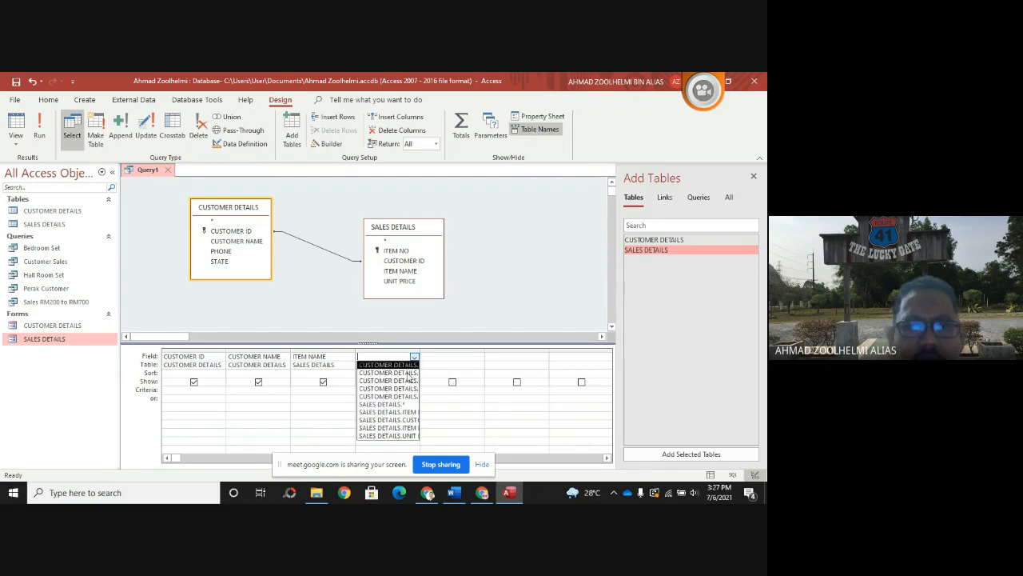
left_click(405, 409)
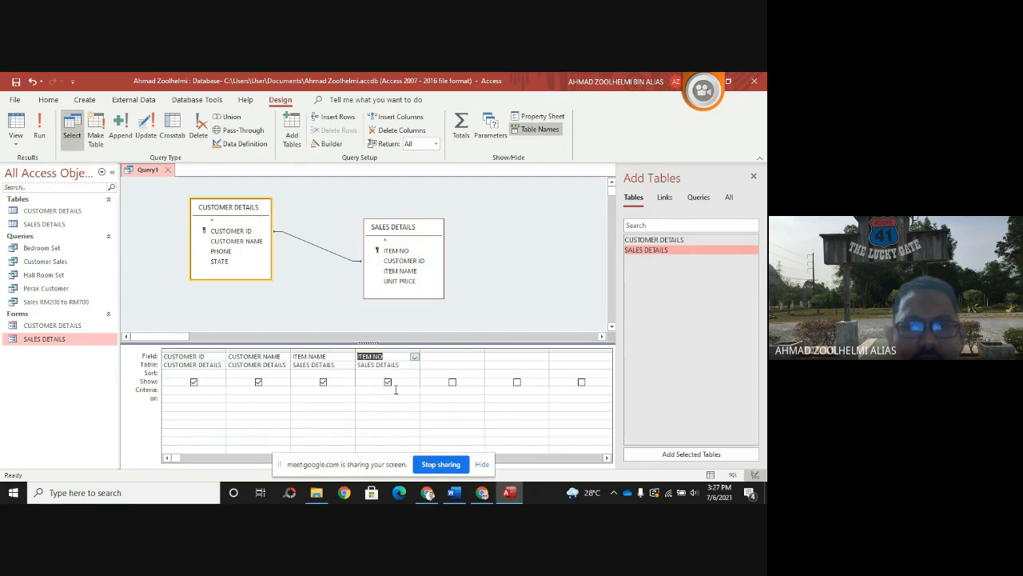
left_click(388, 383)
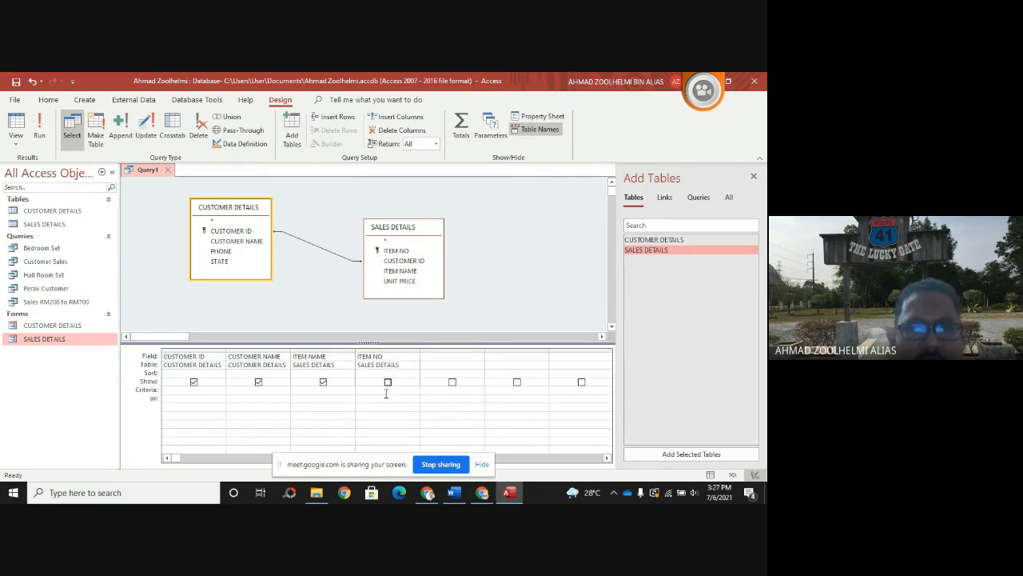
left_click(387, 391)
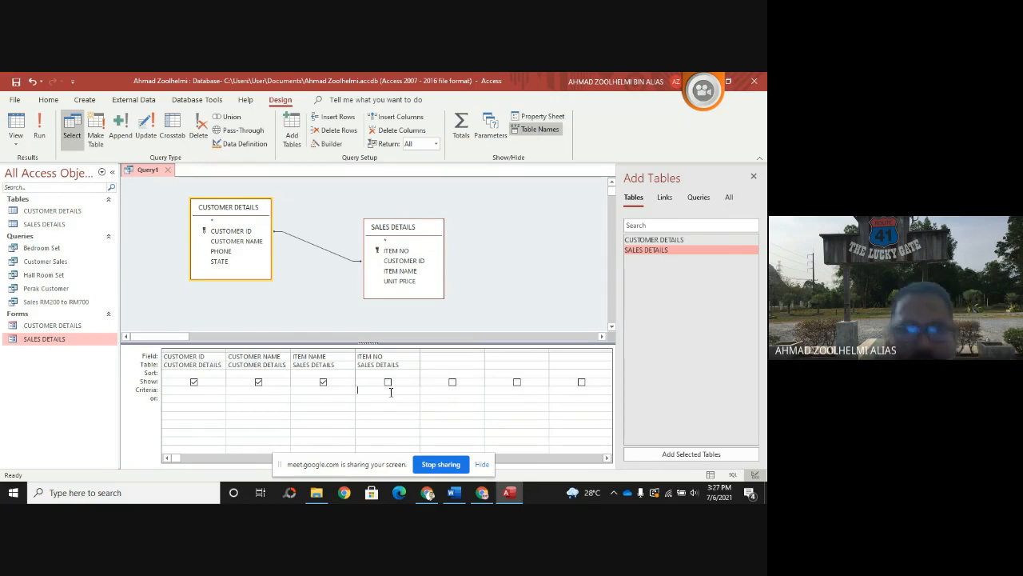
type("1")
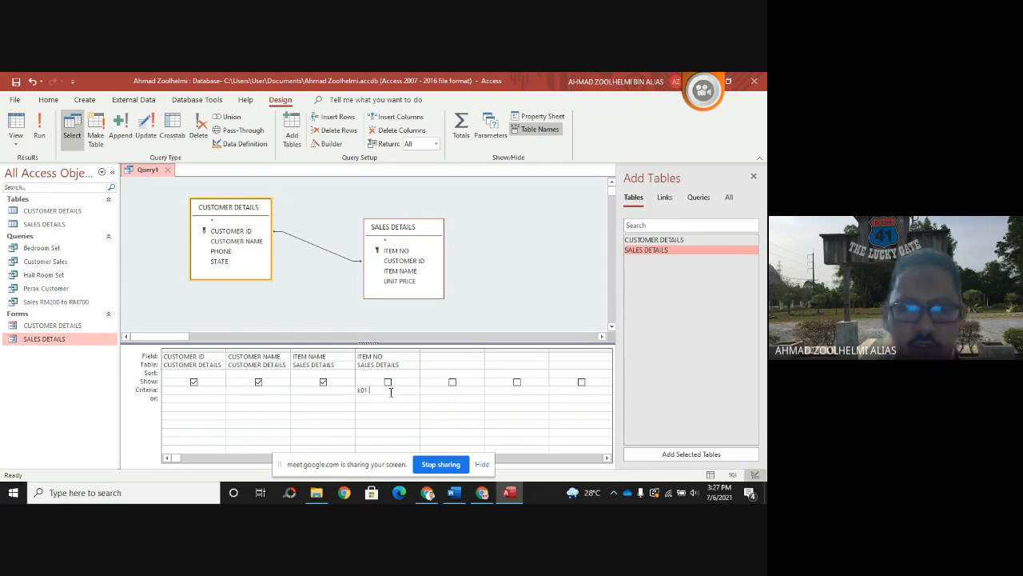
type(" or k02")
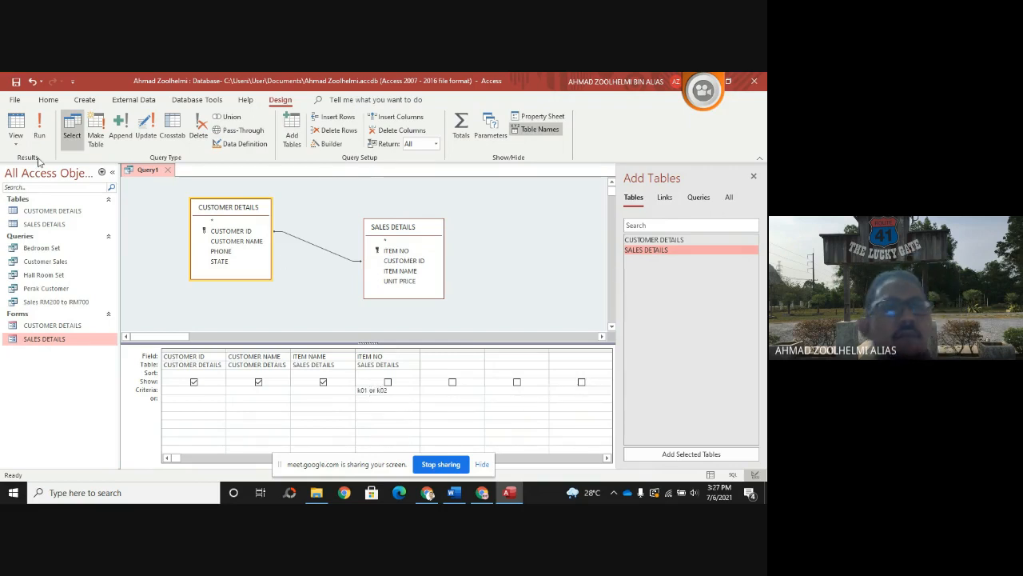
left_click(39, 128)
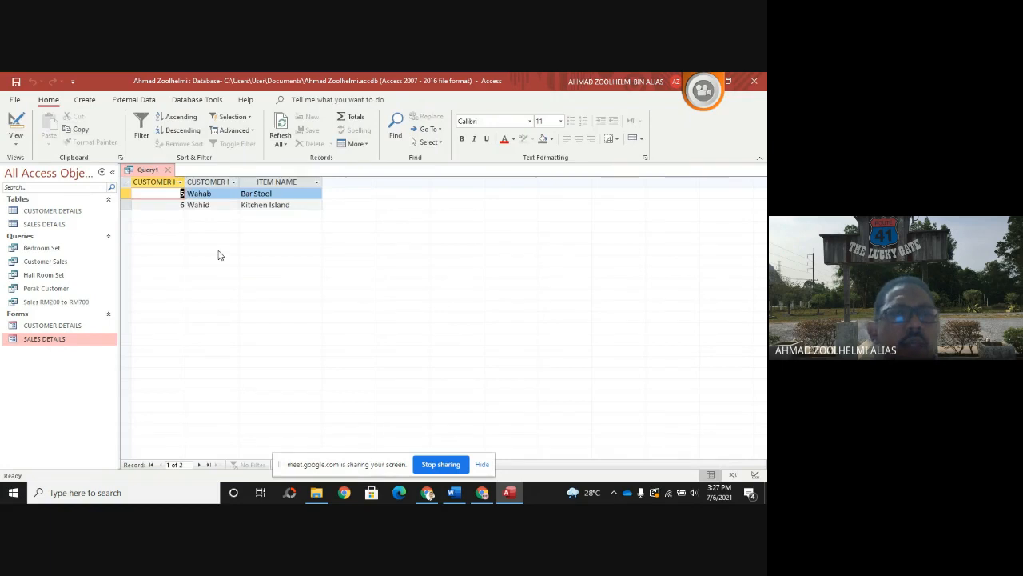
- Save the new query as Kitchen Set and close it
right_click(143, 173)
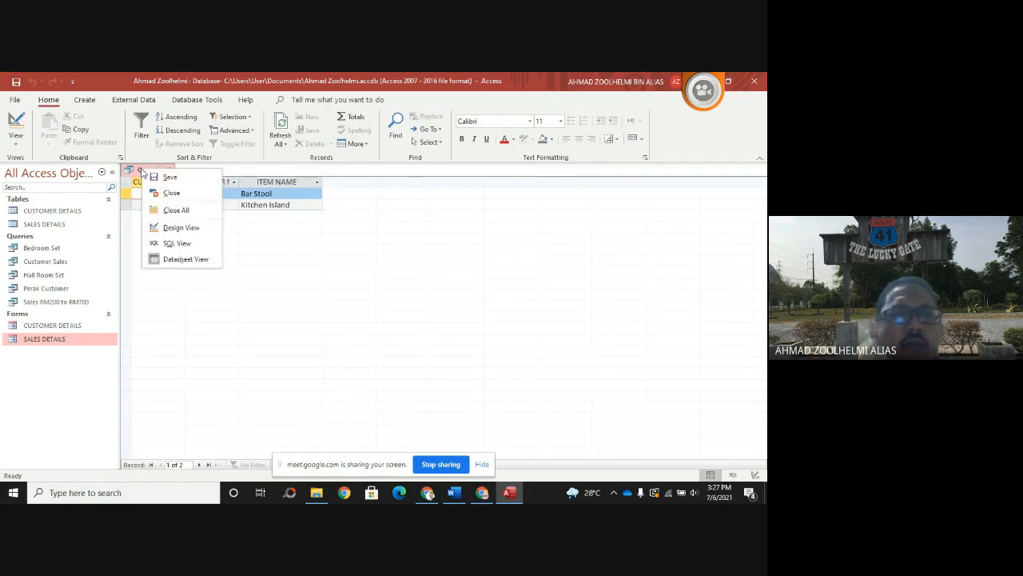
left_click(160, 177)
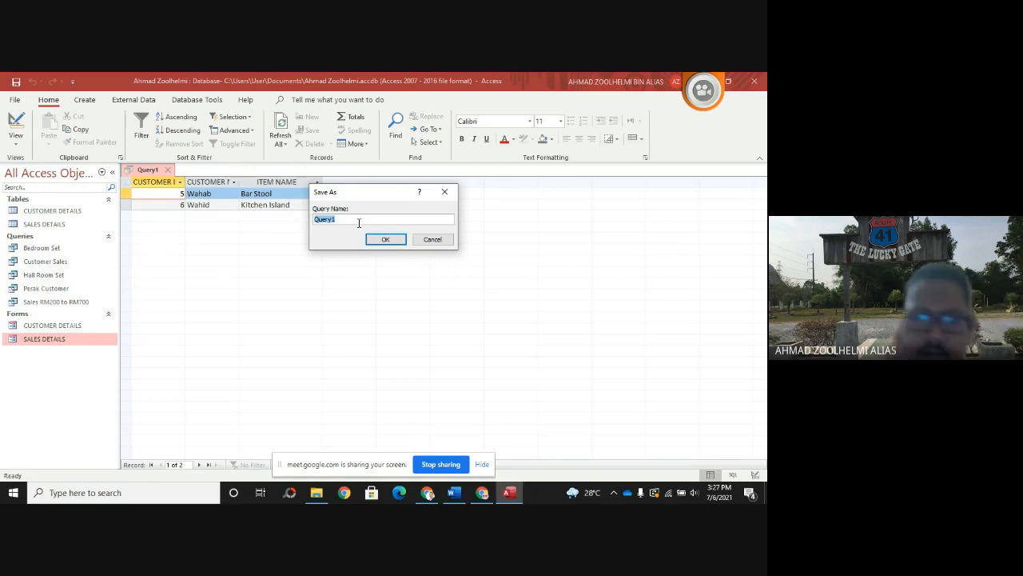
type("Kitche")
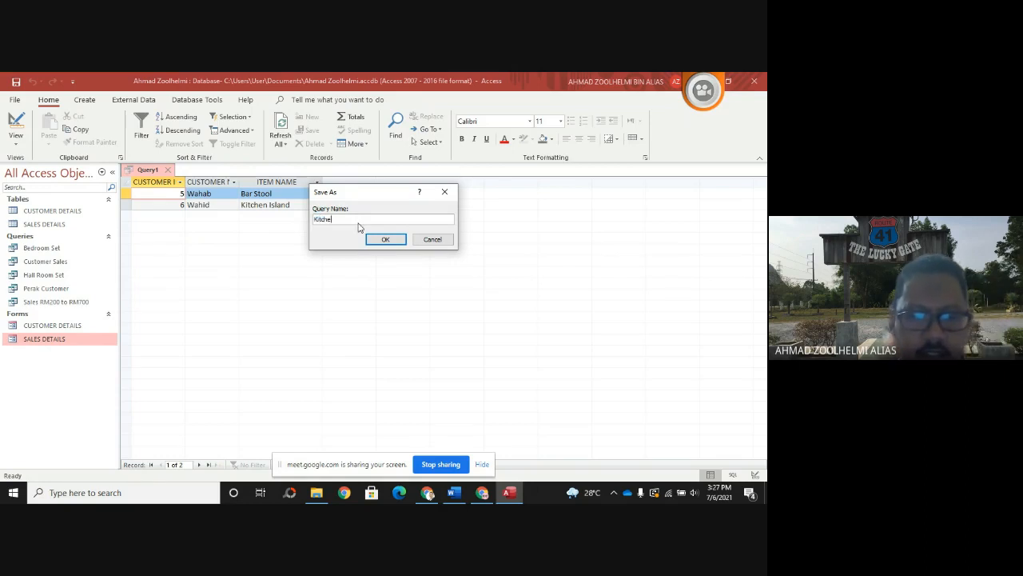
type("n Set")
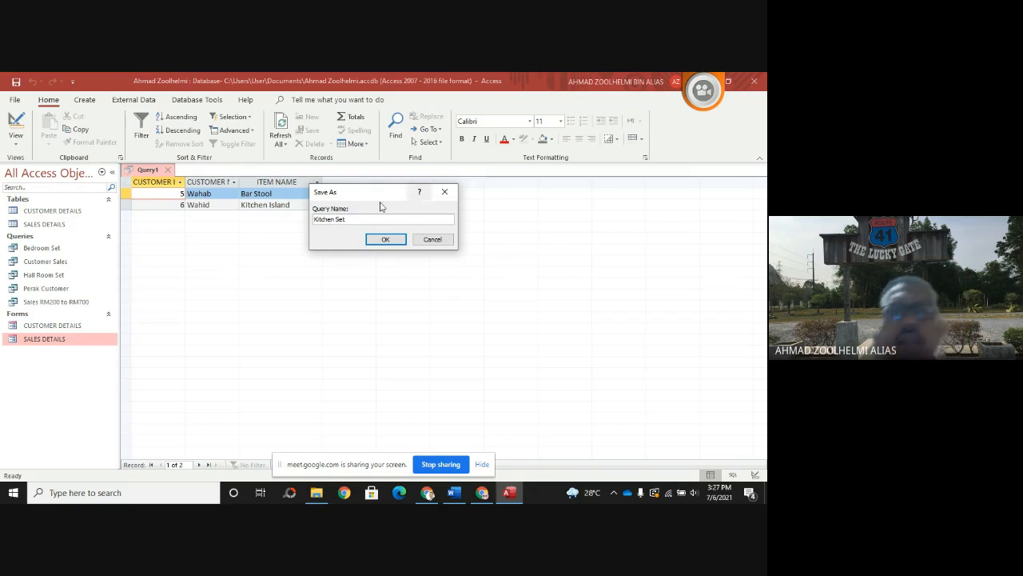
left_click(385, 239)
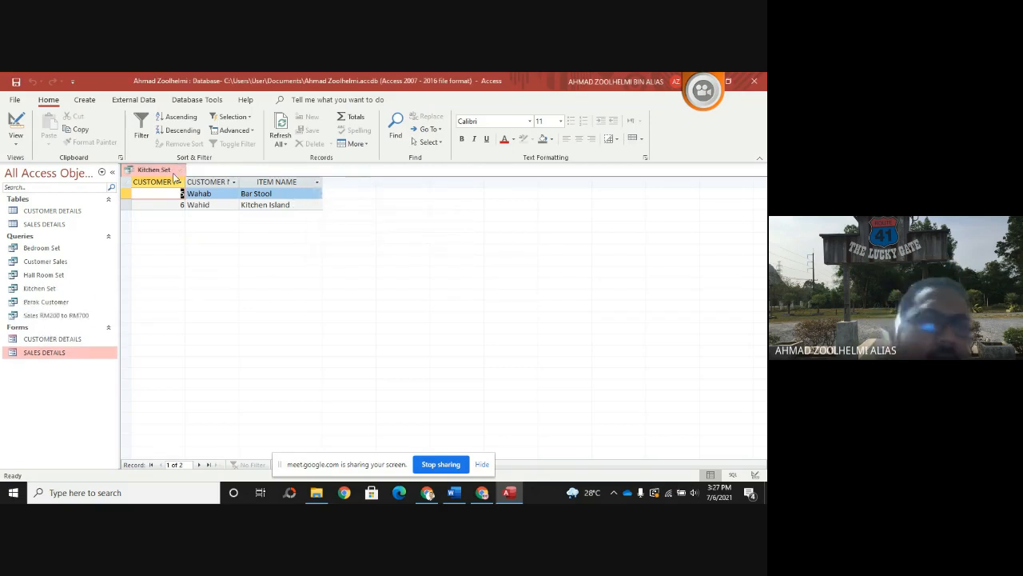
key("ctrl+w")
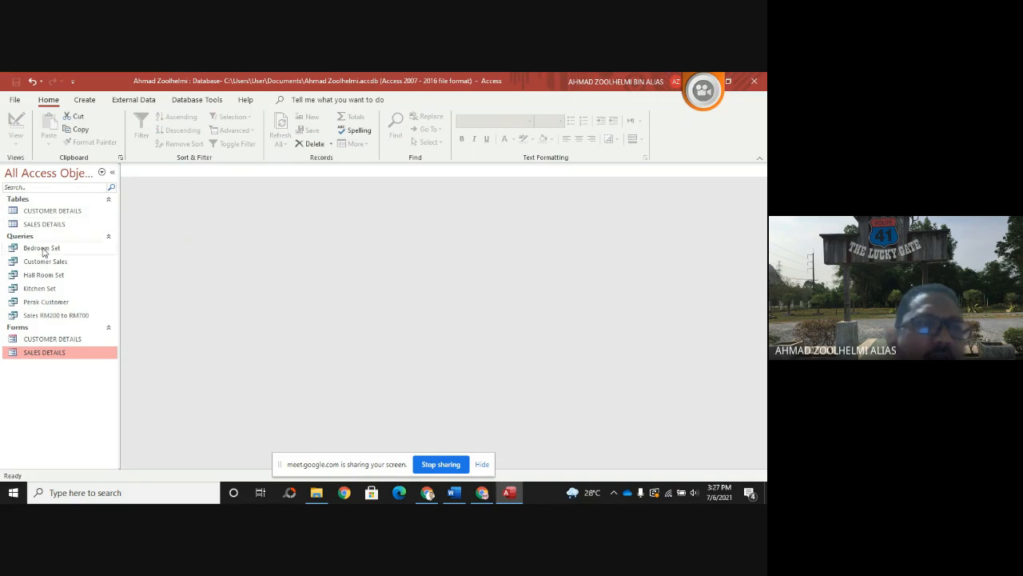
- Switch to the Access Lab Test document in Word and review the query tasks and the report task in item e
left_click(453, 493)
scroll(285, 228, "up", 4)
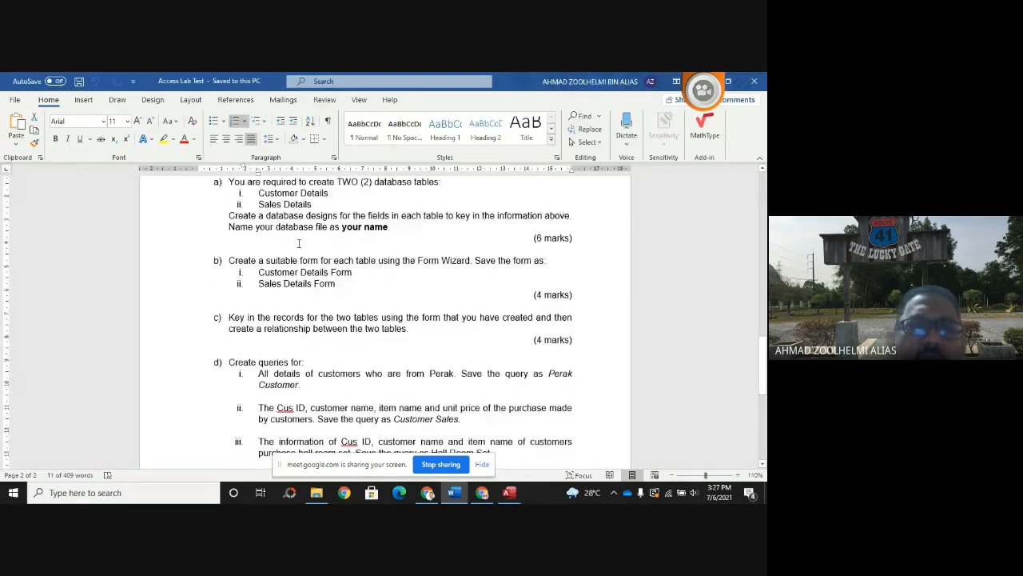
scroll(278, 279, "down", 5)
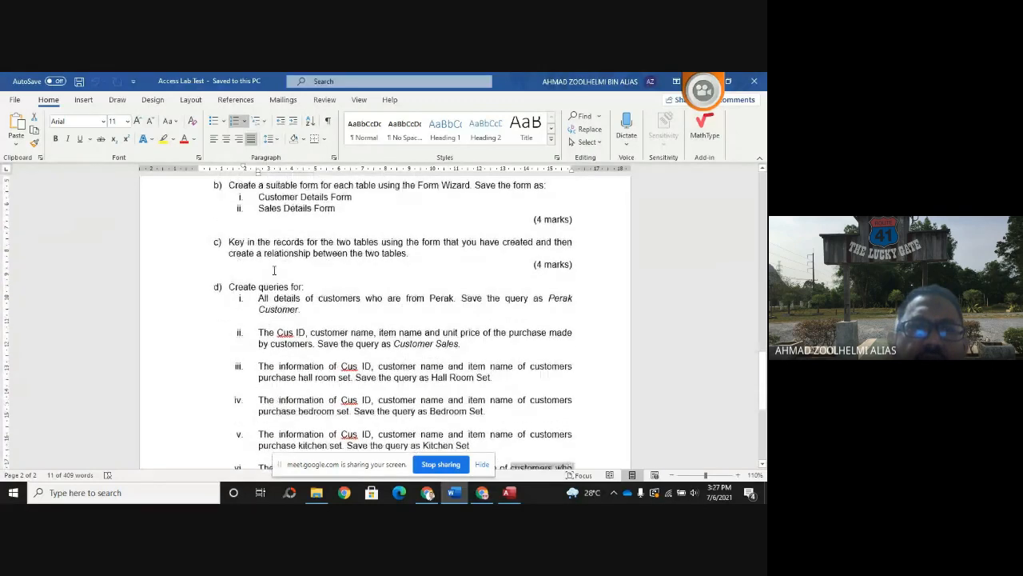
scroll(372, 231, "down", 1)
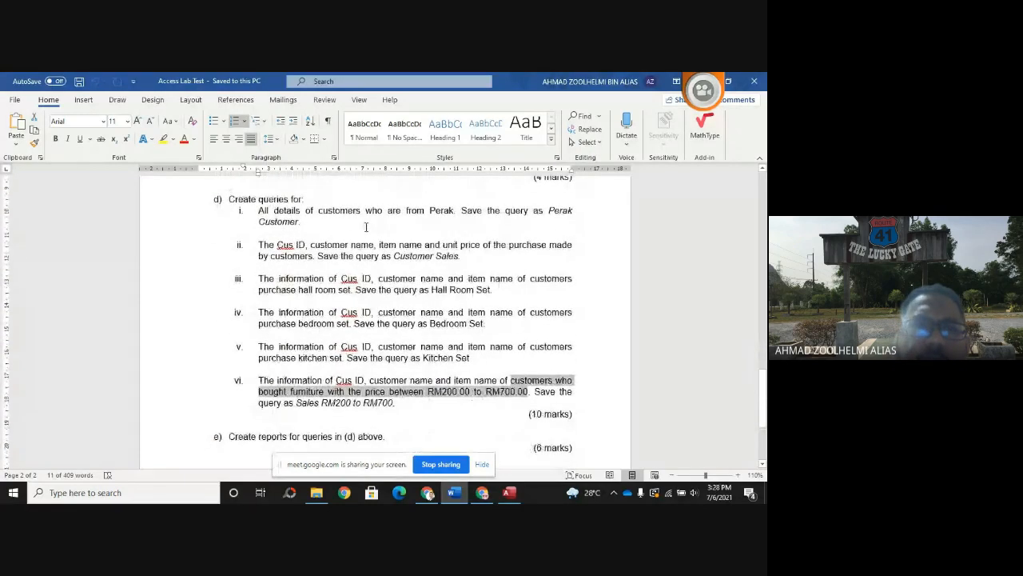
scroll(393, 216, "up", 2)
scroll(394, 216, "down", 3)
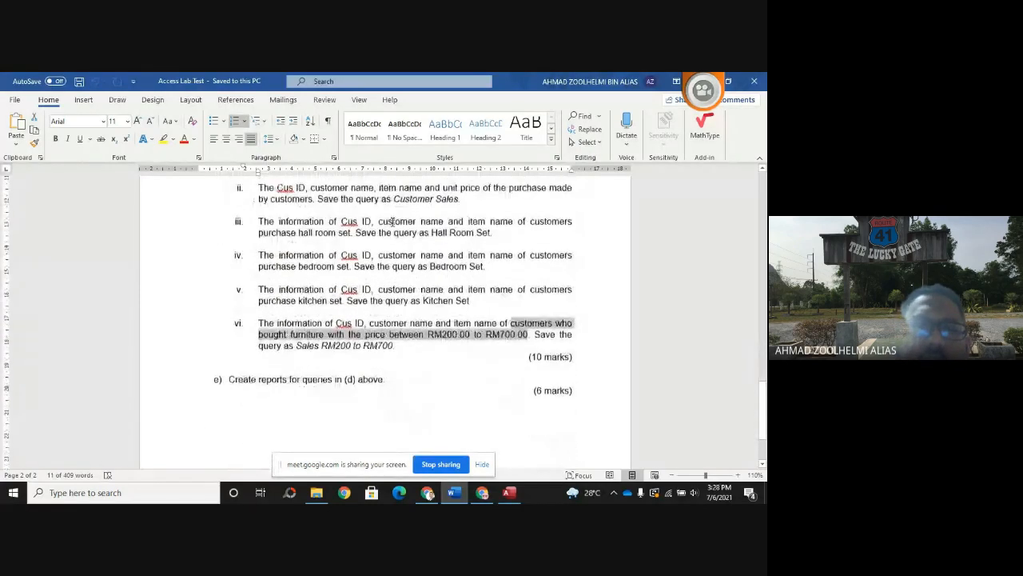
left_click_drag(230, 381, 400, 393)
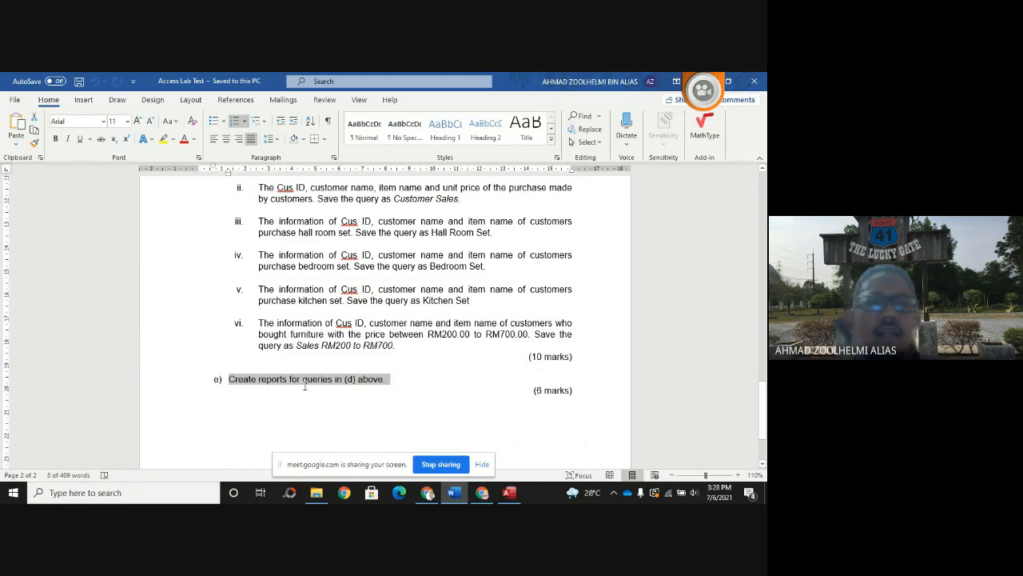
left_click(509, 492)
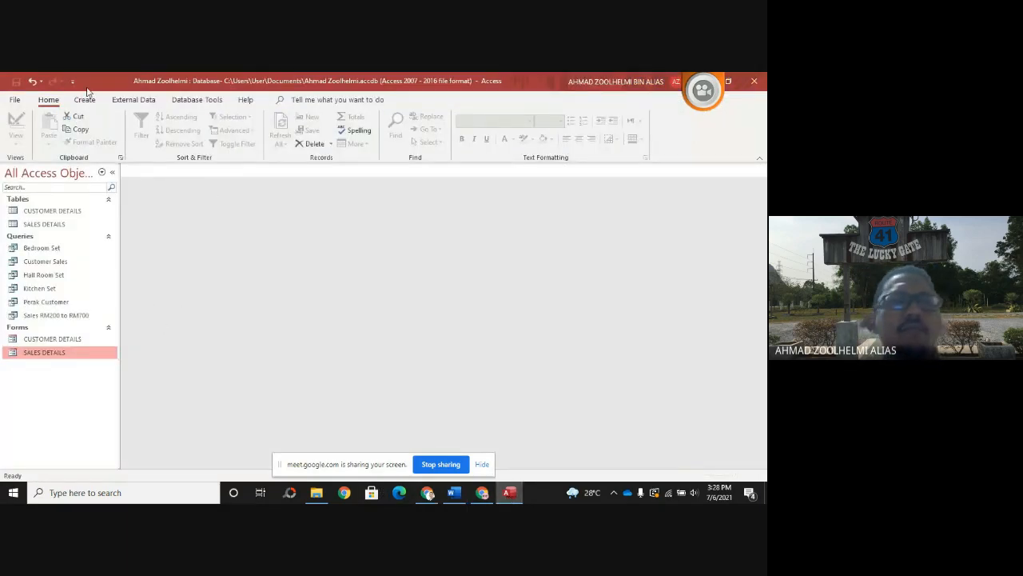
left_click(85, 100)
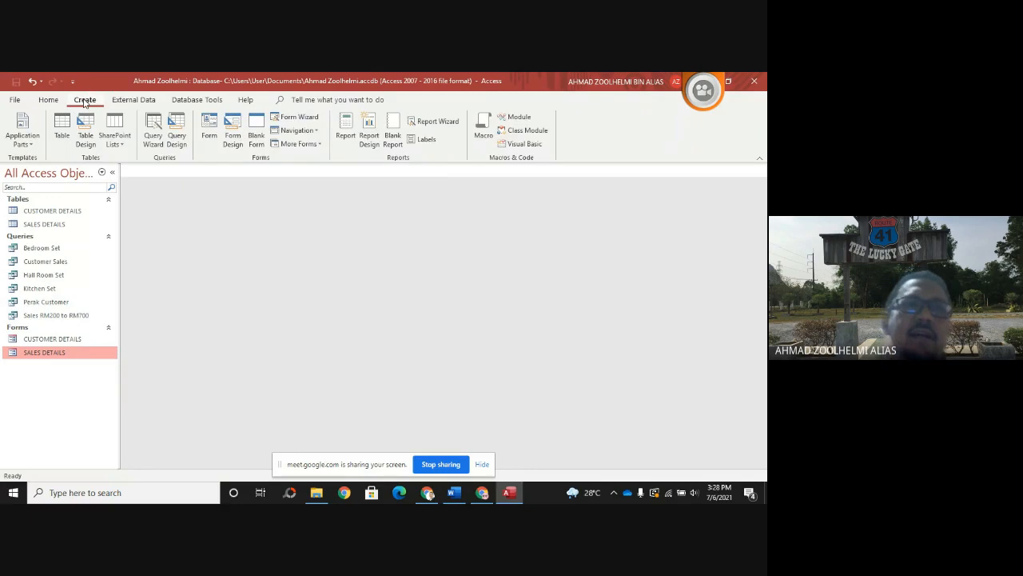
left_click(347, 128)
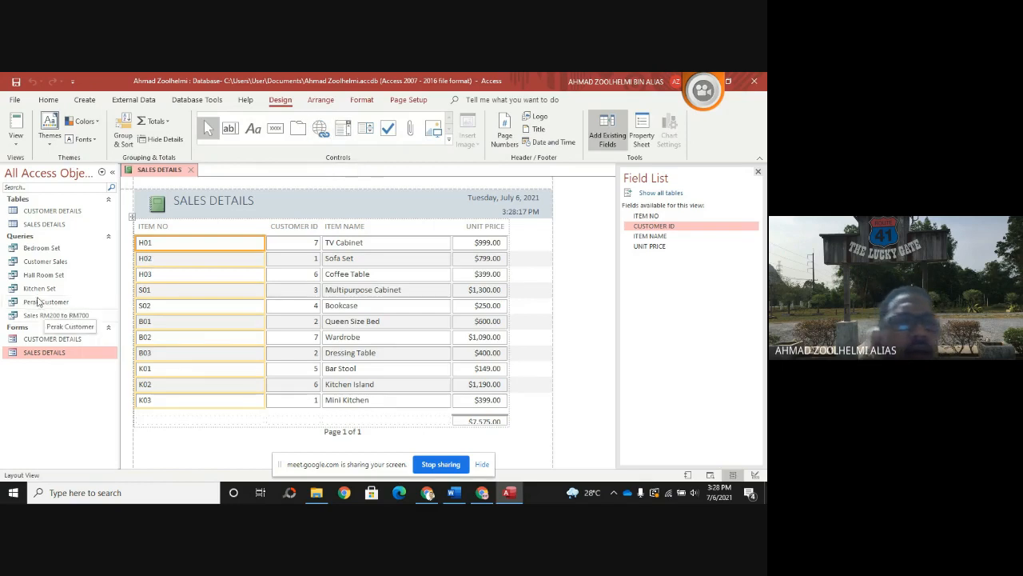
left_click(41, 250)
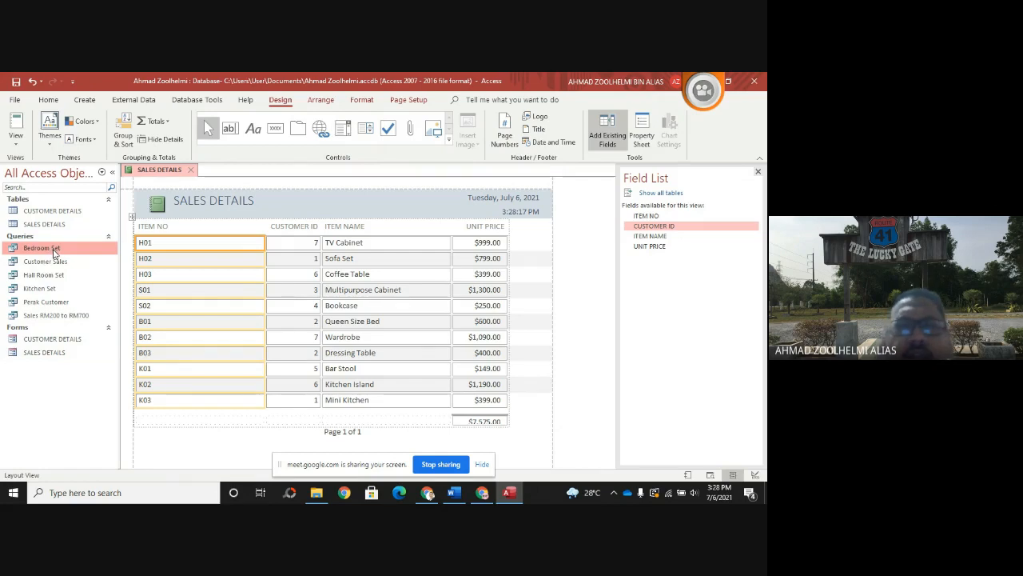
left_click(192, 170)
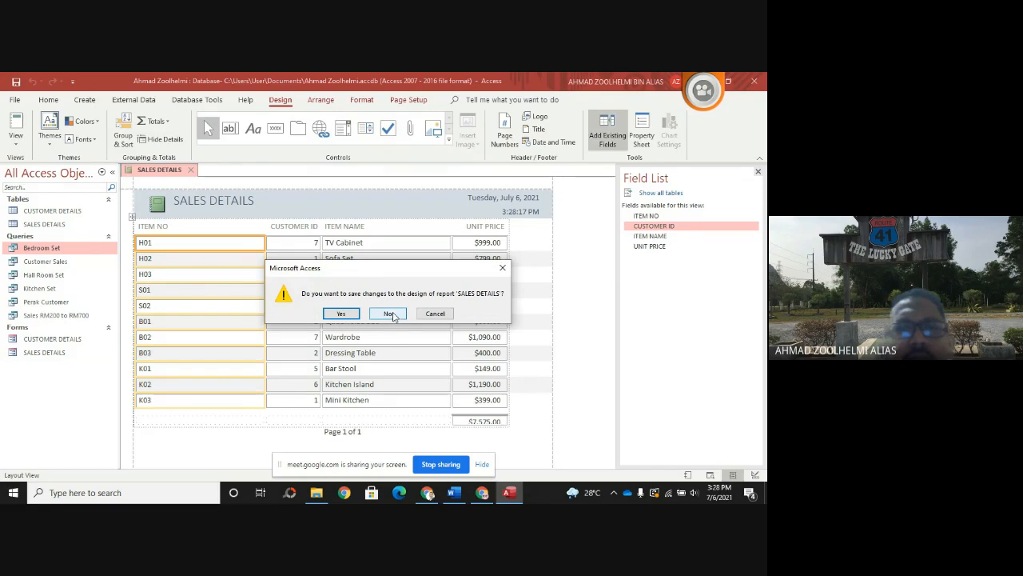
left_click(390, 315)
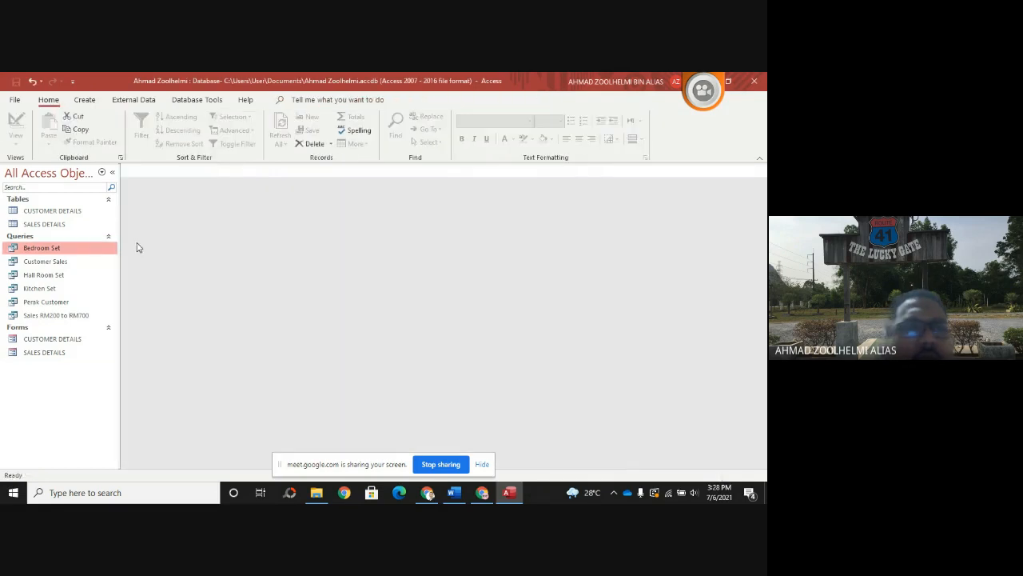
- Open the Bedroom Set, Customer Sales, Hall Room Set, Kitchen Set, Perak Customer and Sales RM200 to RM700 queries
double_click(56, 252)
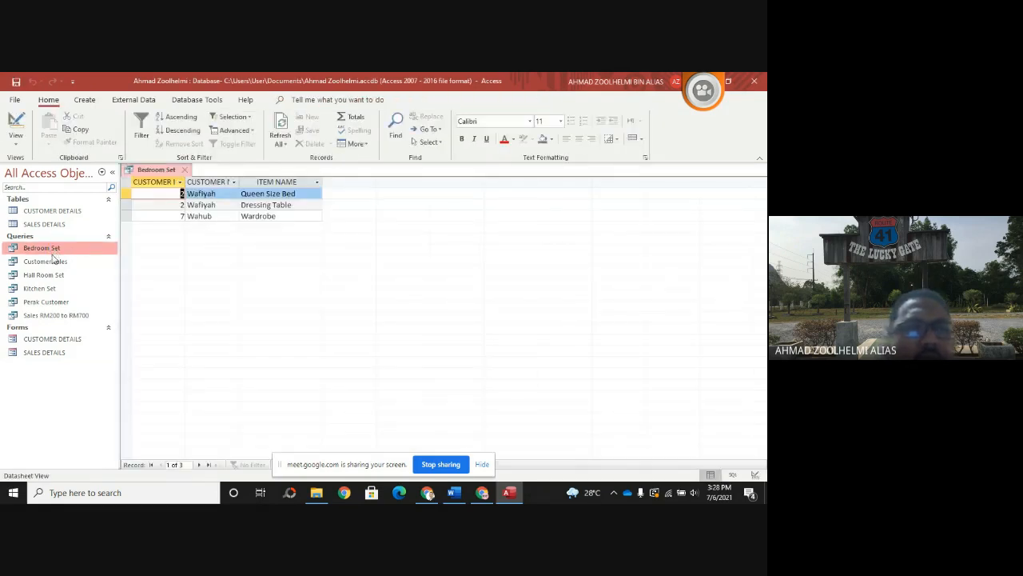
double_click(51, 264)
double_click(51, 274)
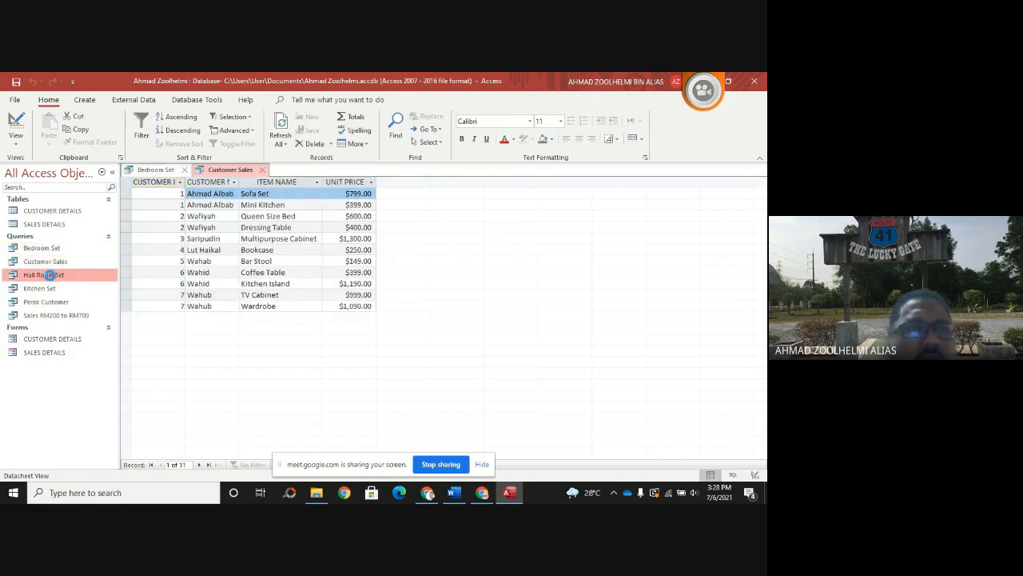
double_click(50, 289)
double_click(53, 301)
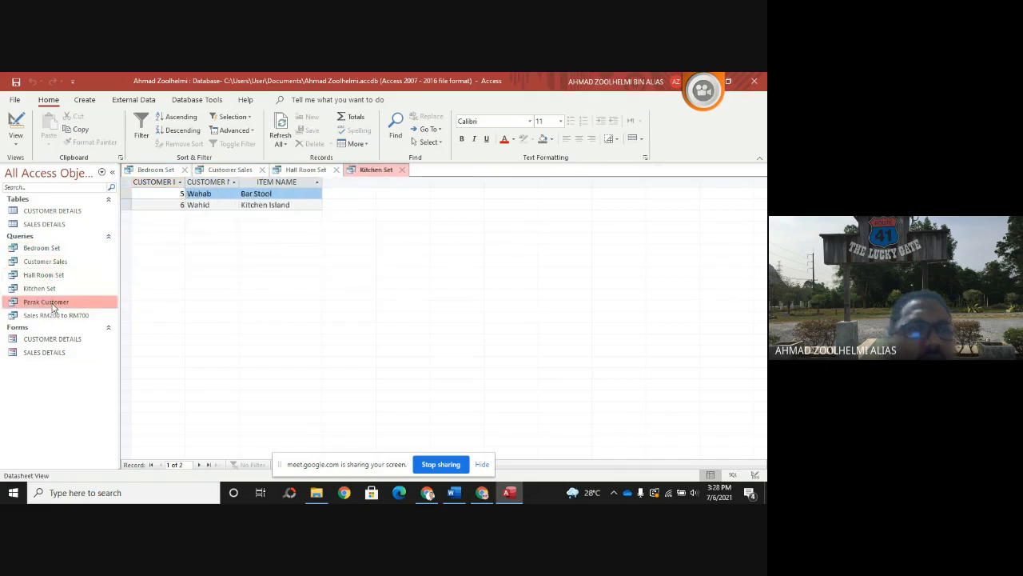
left_click(61, 316)
double_click(62, 316)
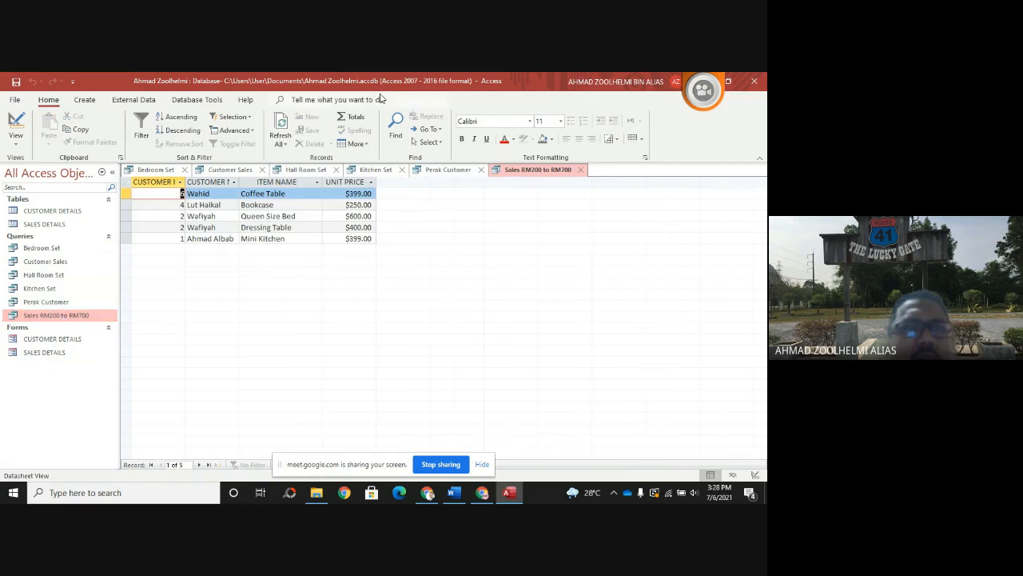
- Create a report from the Sales RM200 to RM700 query, save it as Sales RM200 to RM700, and close the report and query
left_click(85, 99)
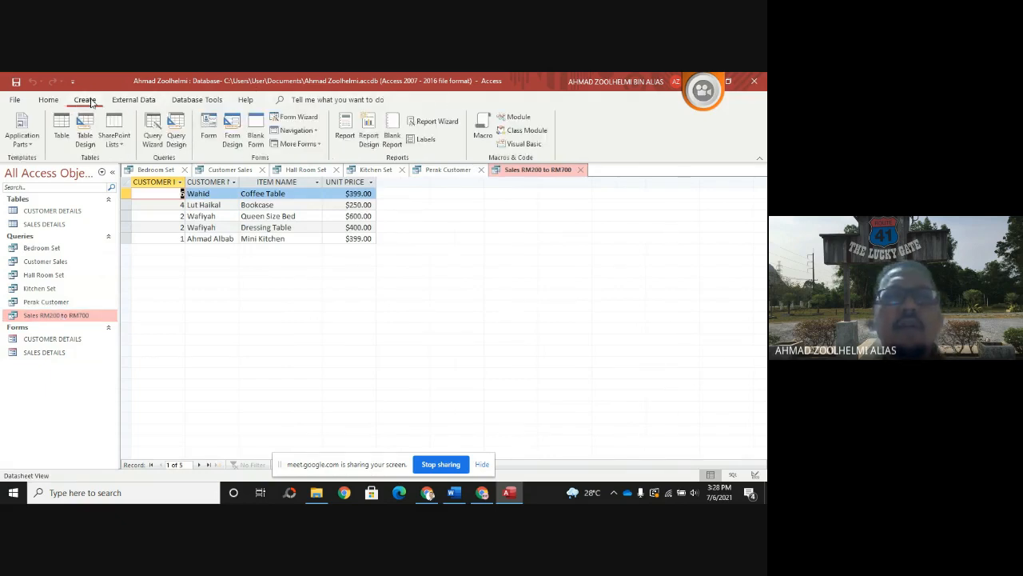
left_click(347, 126)
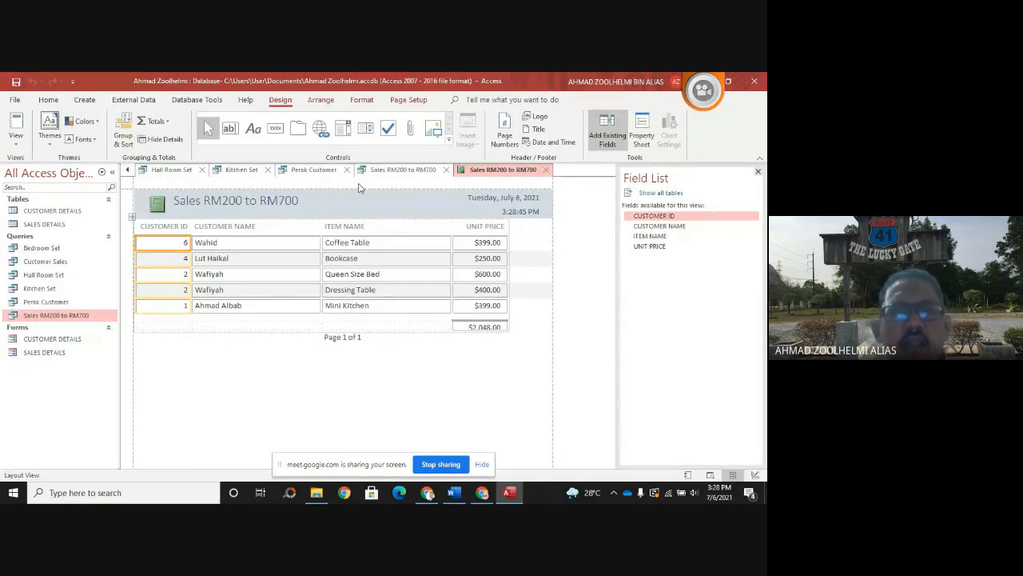
left_click(310, 172)
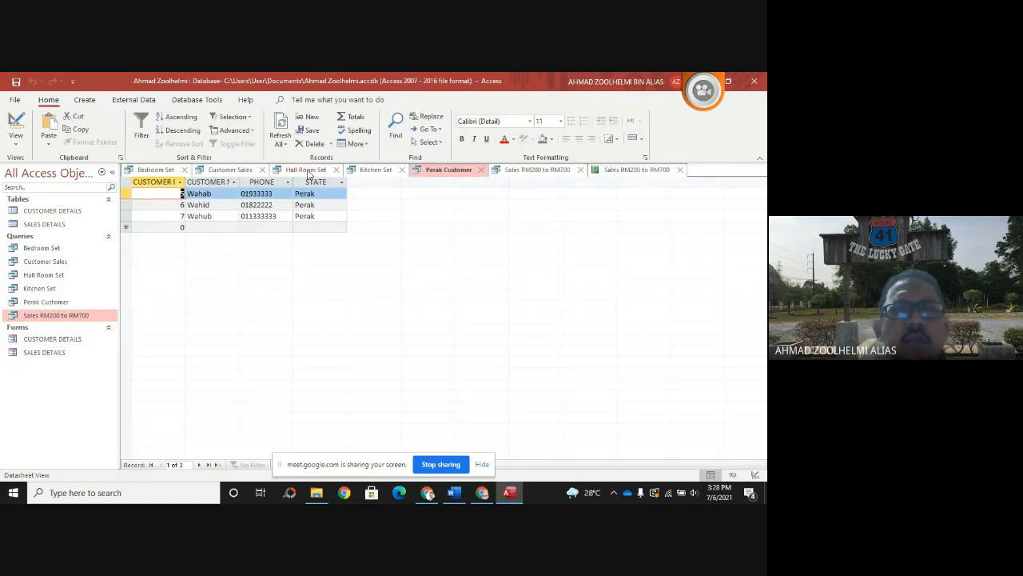
left_click(622, 172)
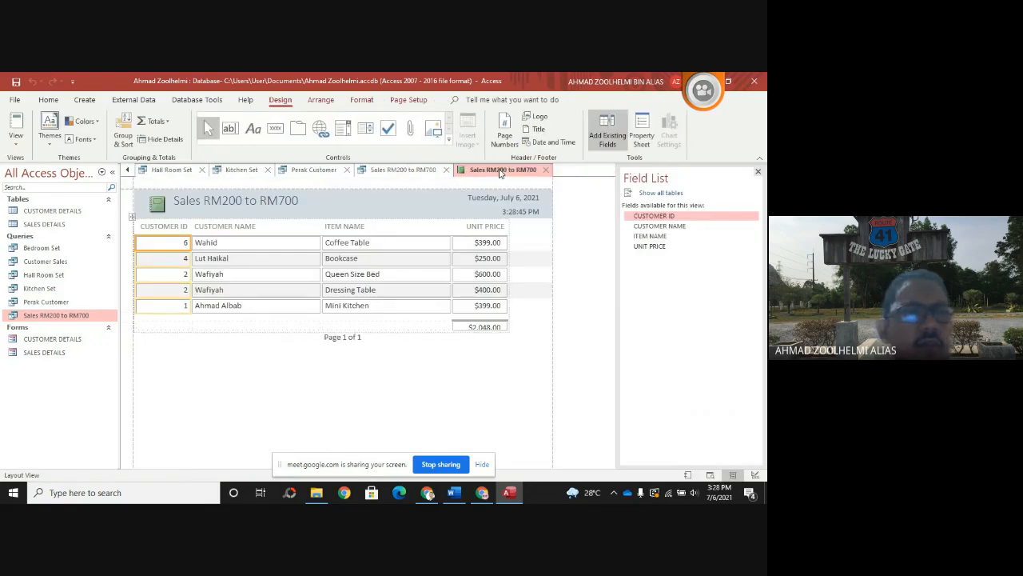
right_click(501, 172)
left_click(517, 177)
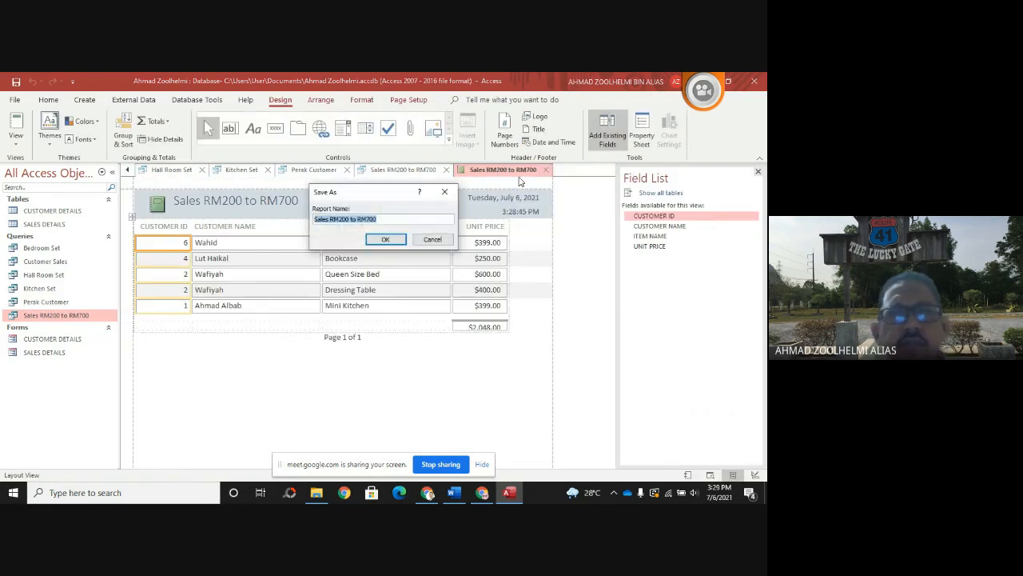
left_click(385, 240)
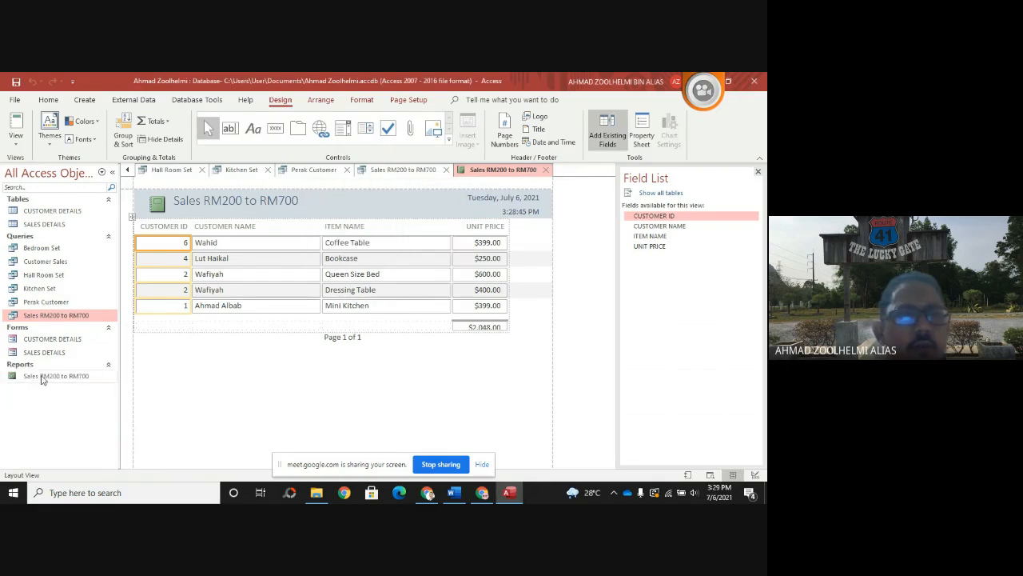
left_click(547, 170)
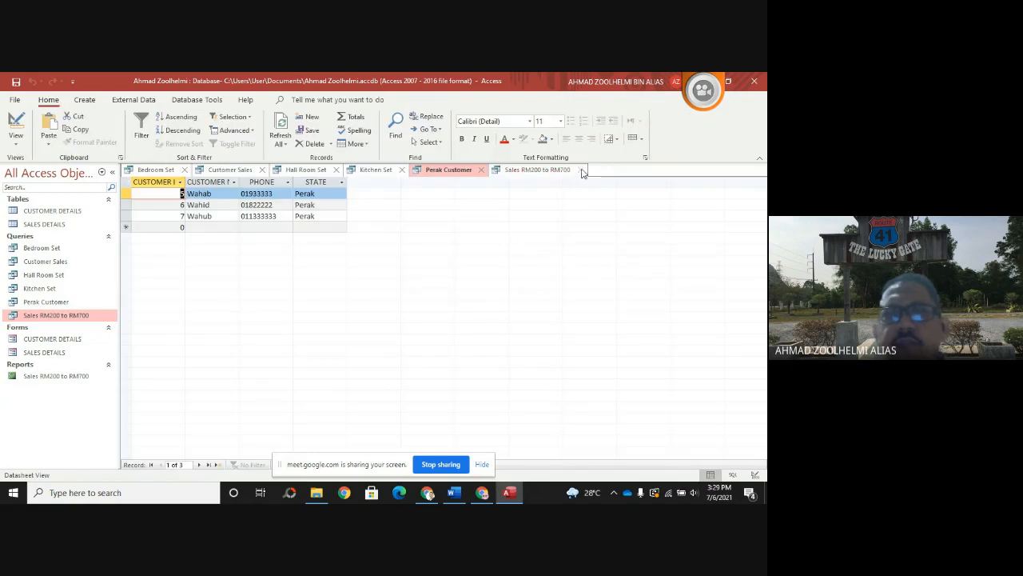
left_click(582, 170)
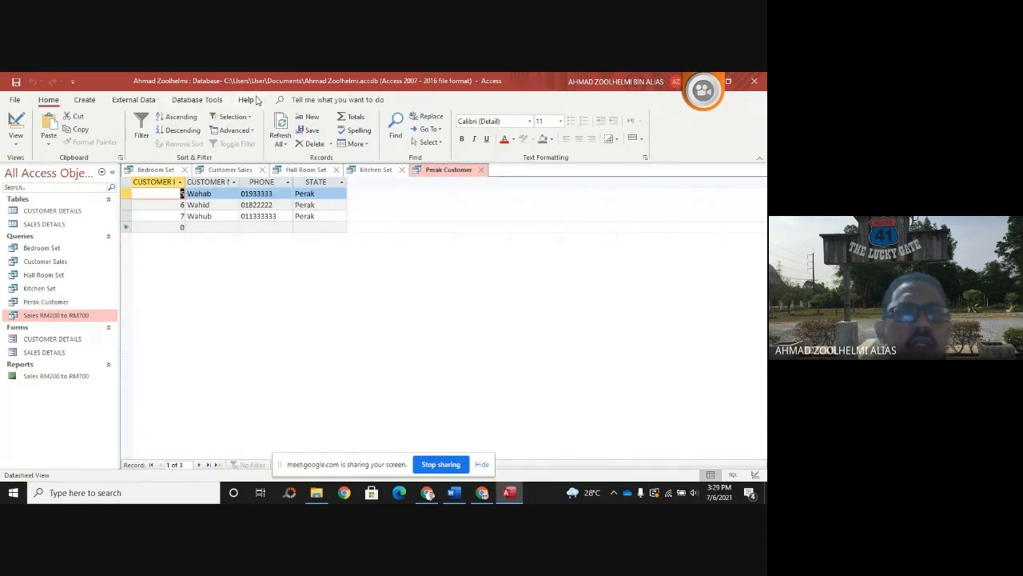
- Create a report from the Perak Customer query, save it as Perak Customer, and close both the report and the query
left_click(94, 105)
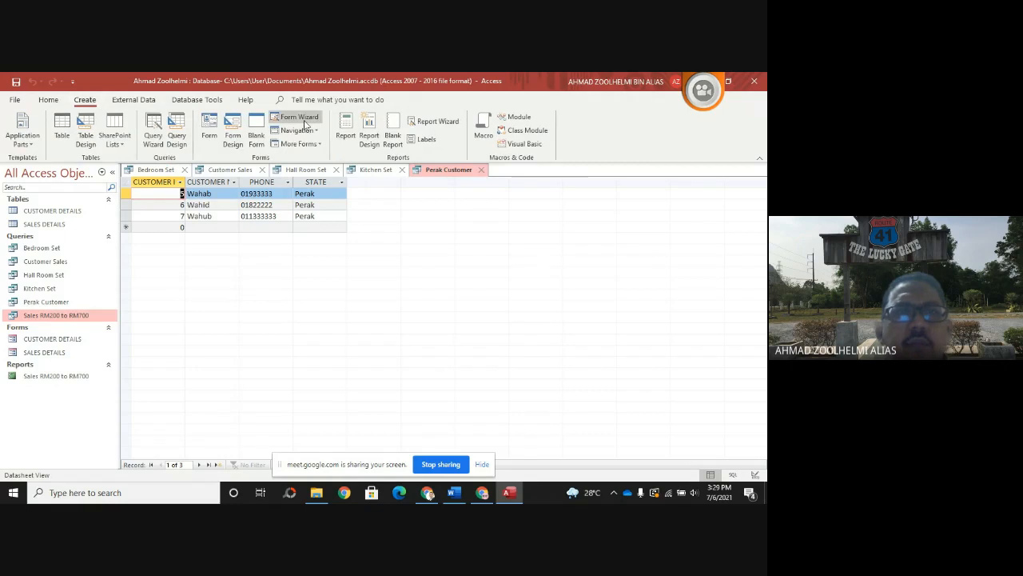
left_click(346, 127)
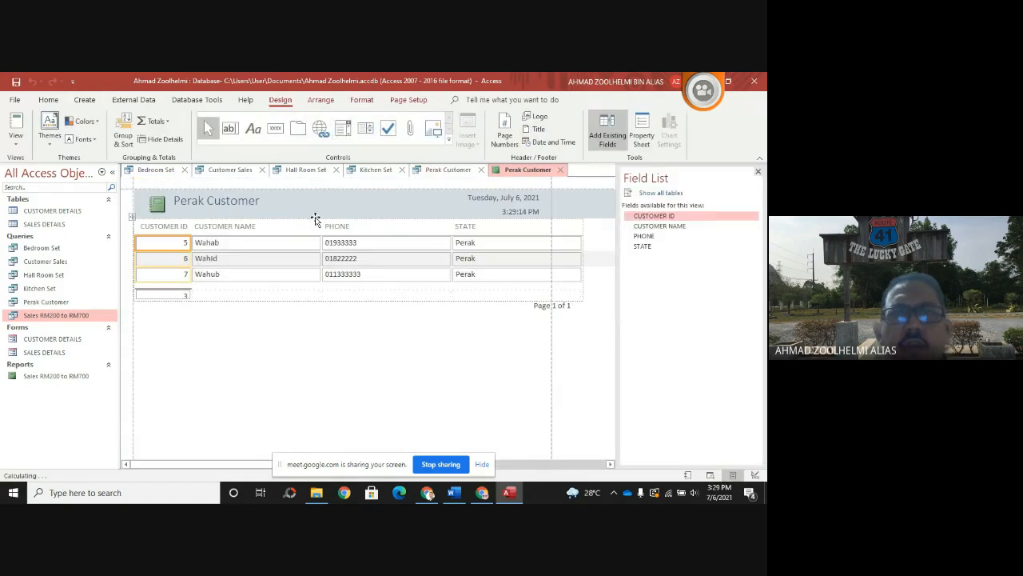
right_click(537, 175)
left_click(544, 179)
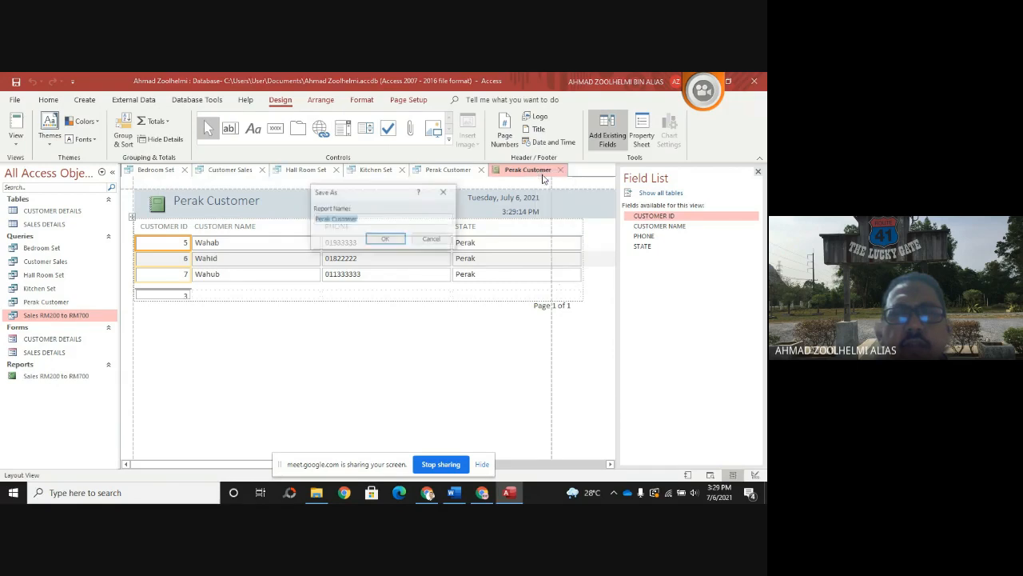
left_click(385, 238)
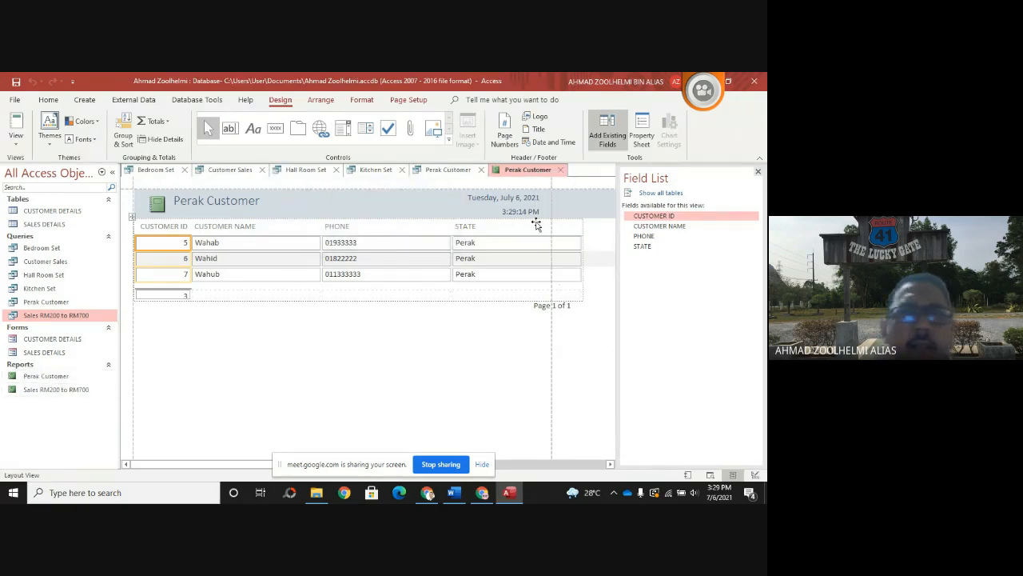
left_click(559, 170)
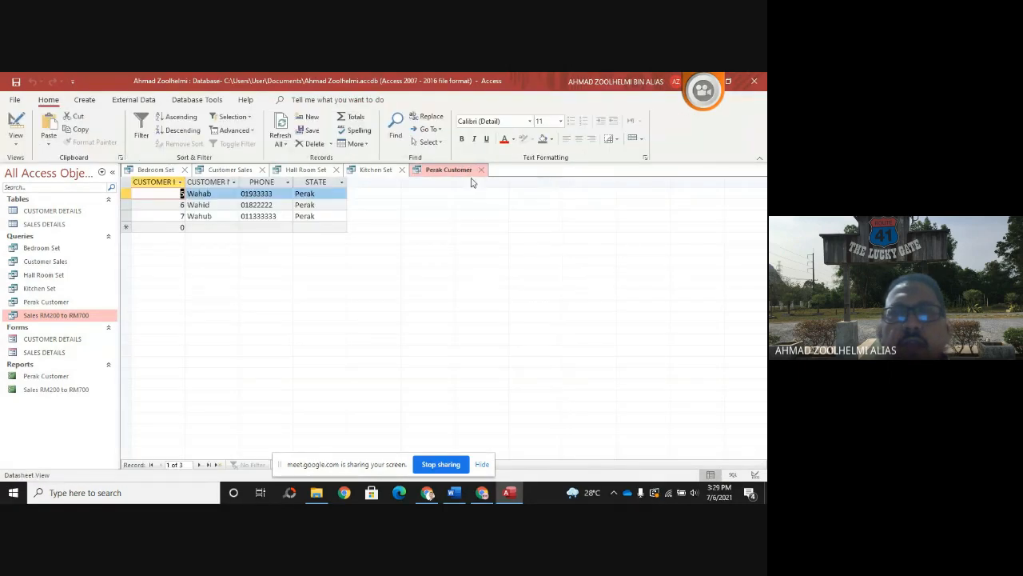
left_click(482, 170)
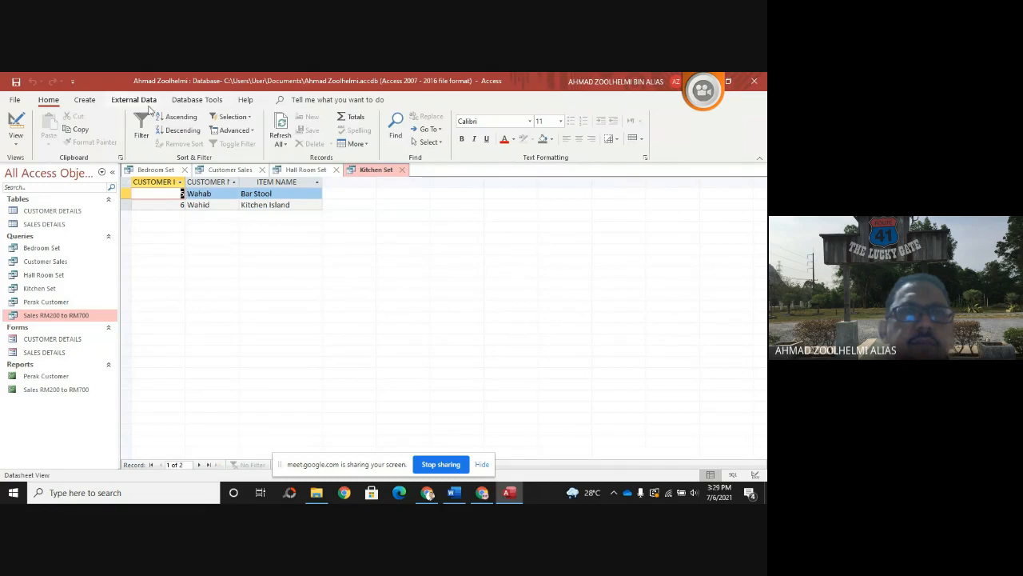
- Create a report from the Kitchen Set query, save it as Kitchen Set, and close both the report and the query
left_click(85, 100)
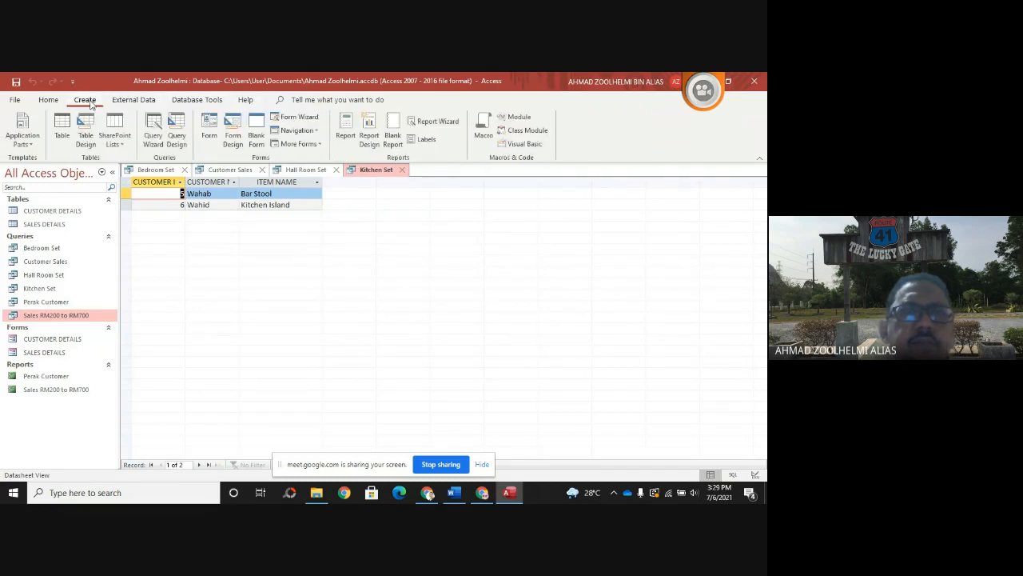
left_click(345, 128)
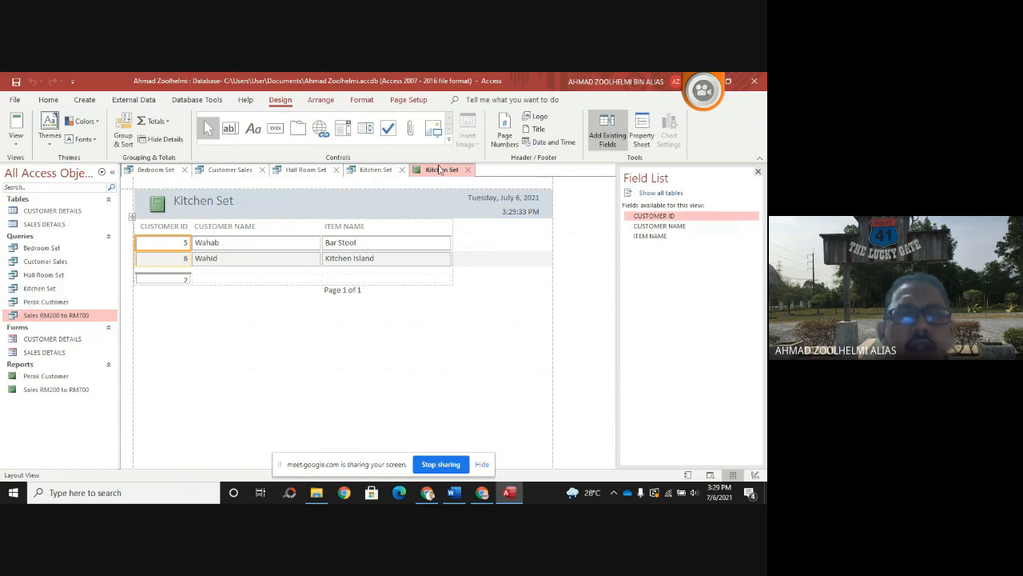
right_click(441, 177)
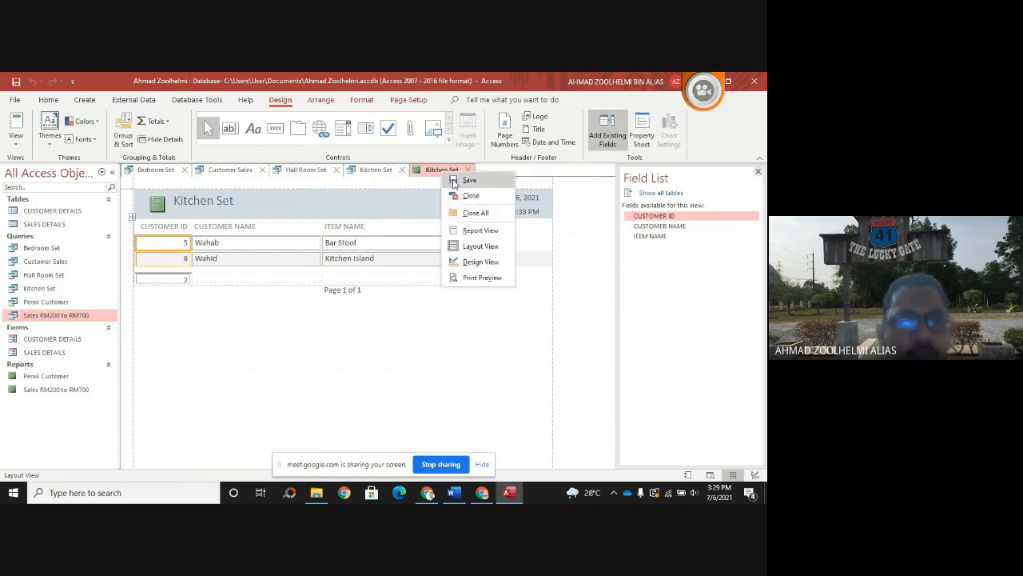
left_click(456, 181)
left_click(385, 239)
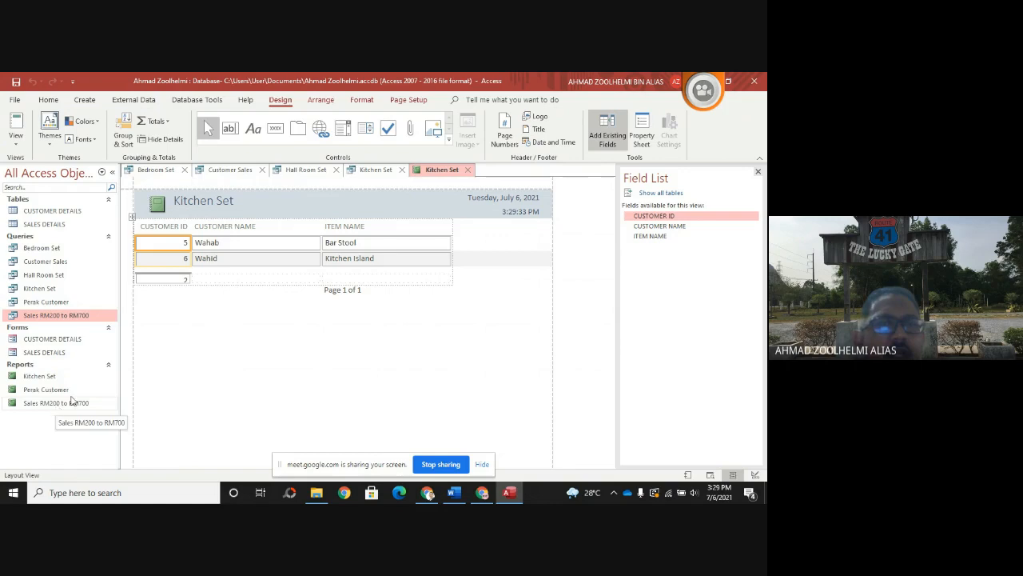
left_click(467, 170)
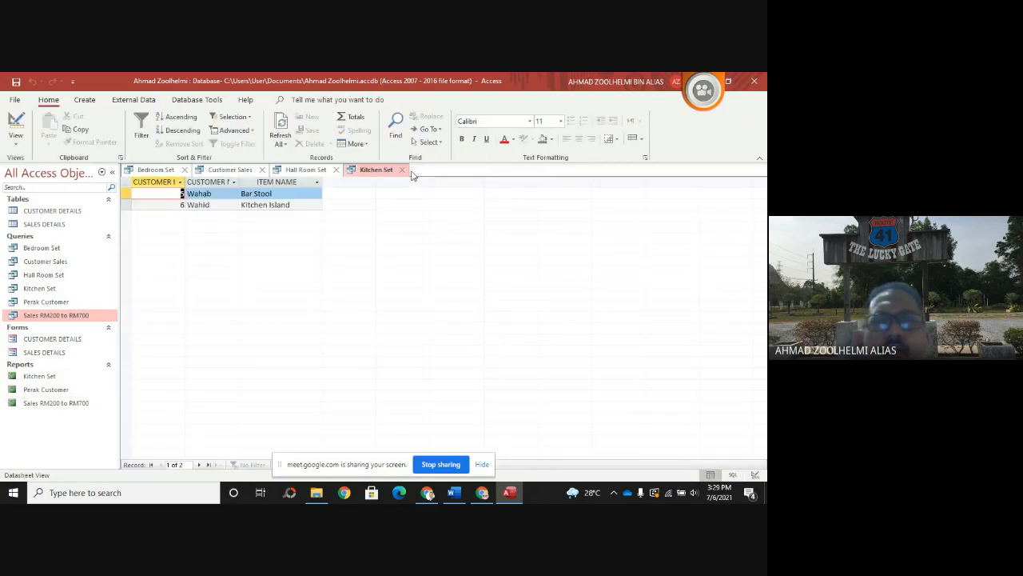
left_click(402, 171)
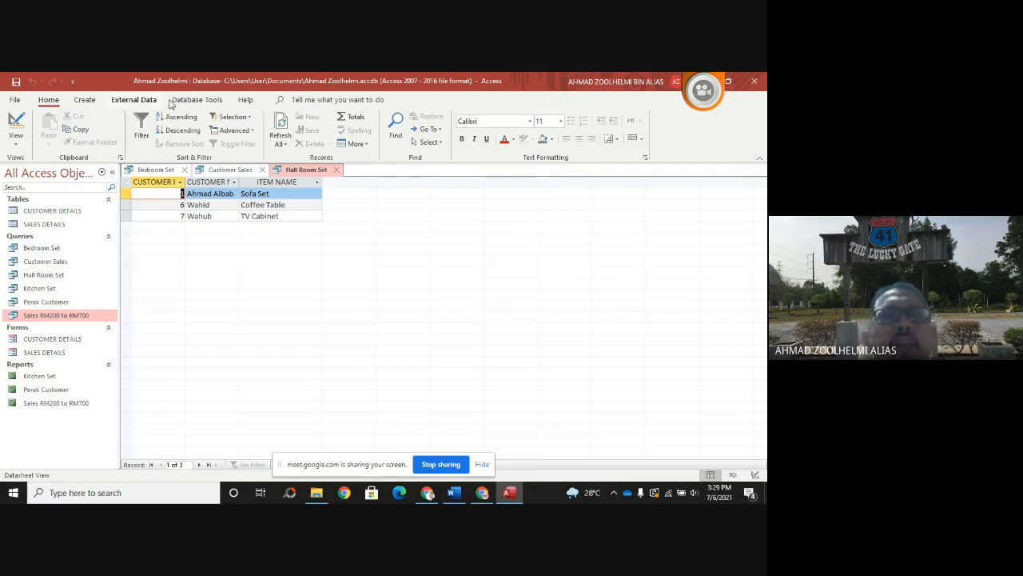
- Create a report from the Hall Room Set query, save it as Hall Room Set, and close both the report and the query
left_click(85, 100)
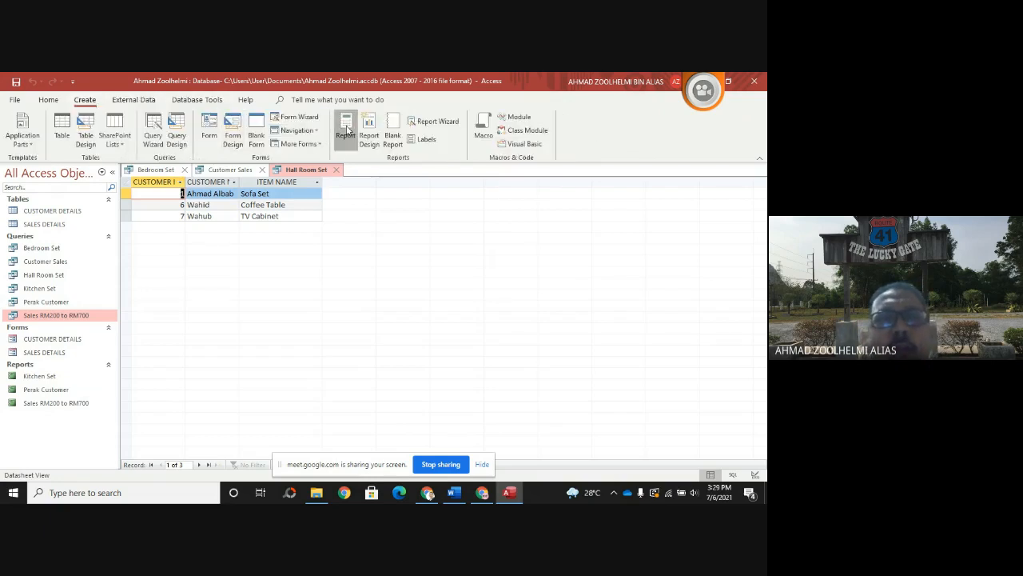
left_click(346, 128)
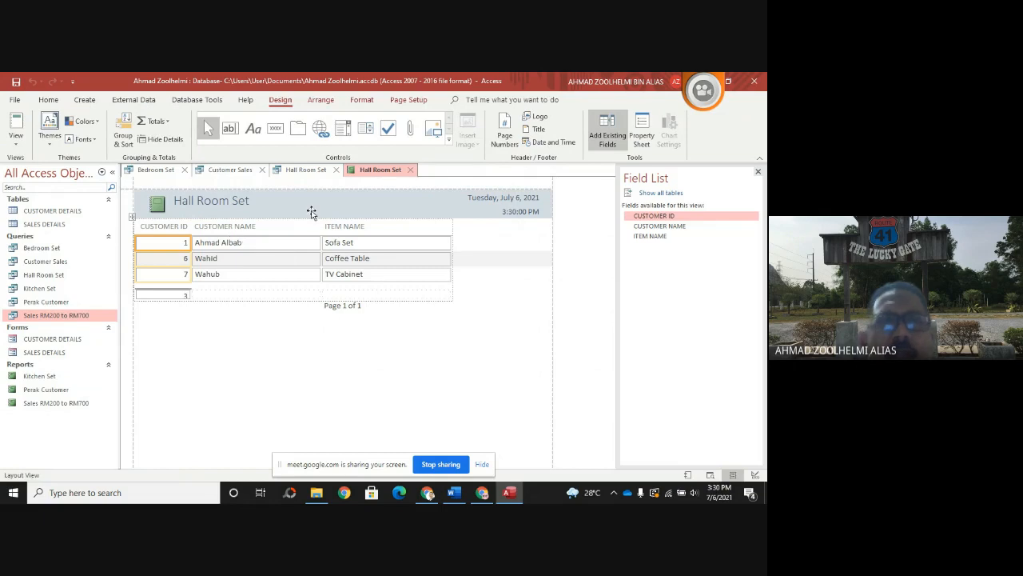
right_click(385, 171)
left_click(404, 181)
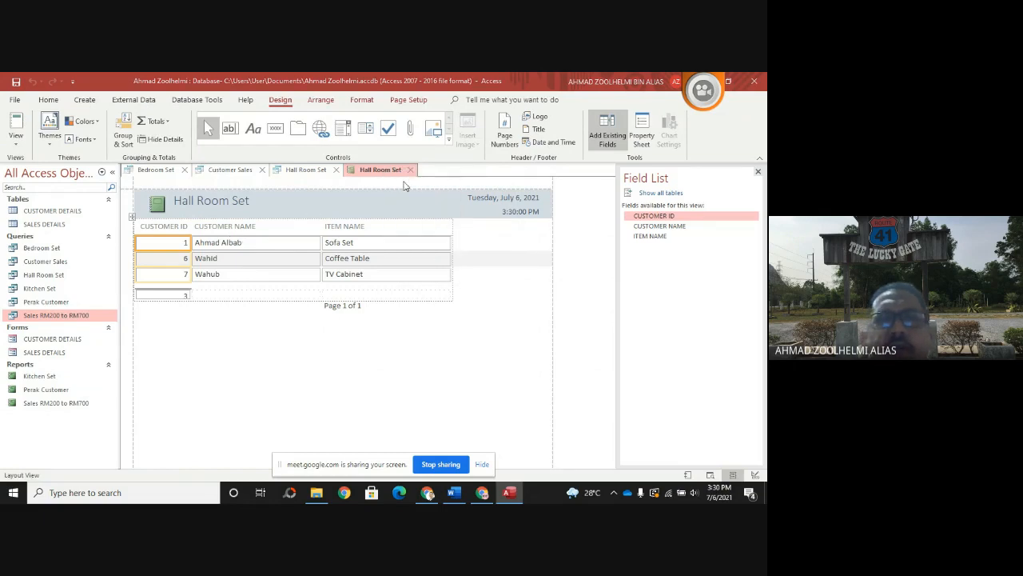
left_click(388, 240)
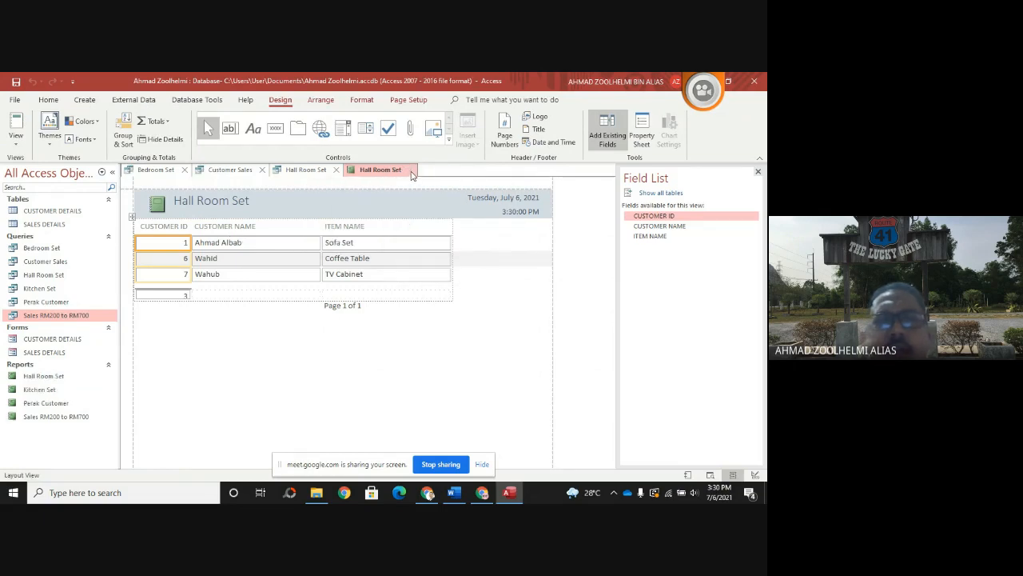
left_click(412, 170)
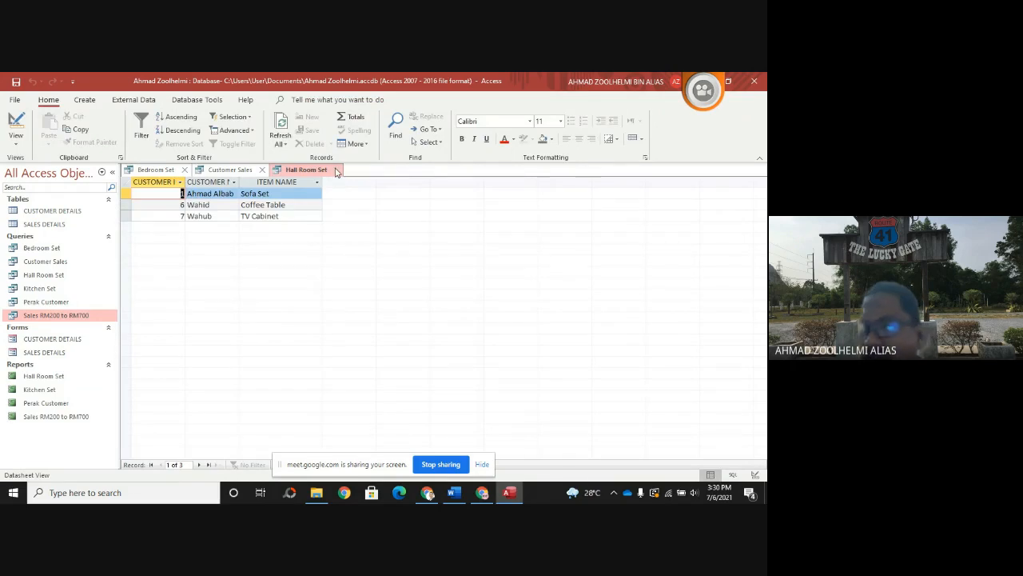
left_click(337, 170)
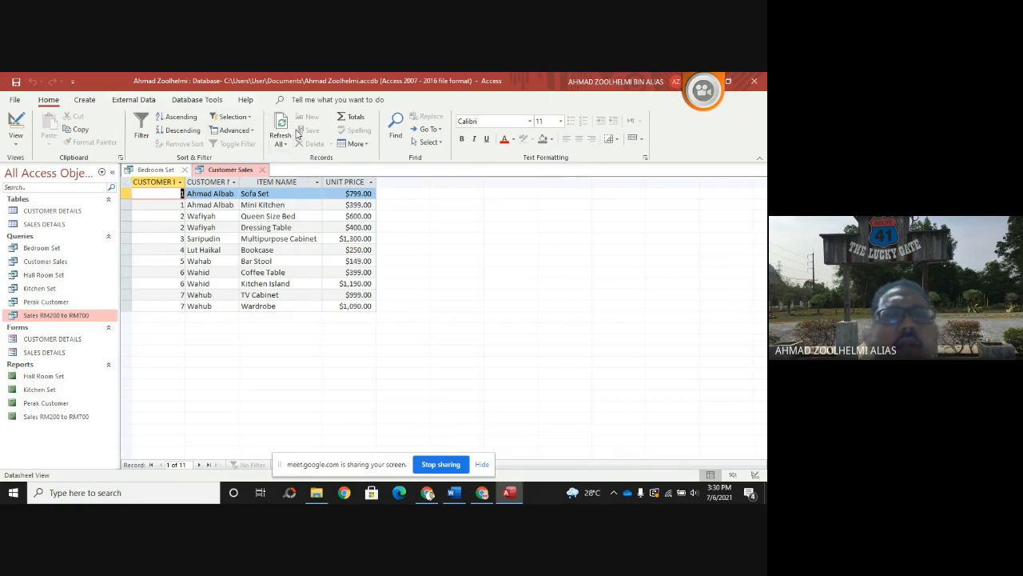
- Create a report from the Customer Sales query, save it as Customer Sales, and close both the report and the query
left_click(85, 99)
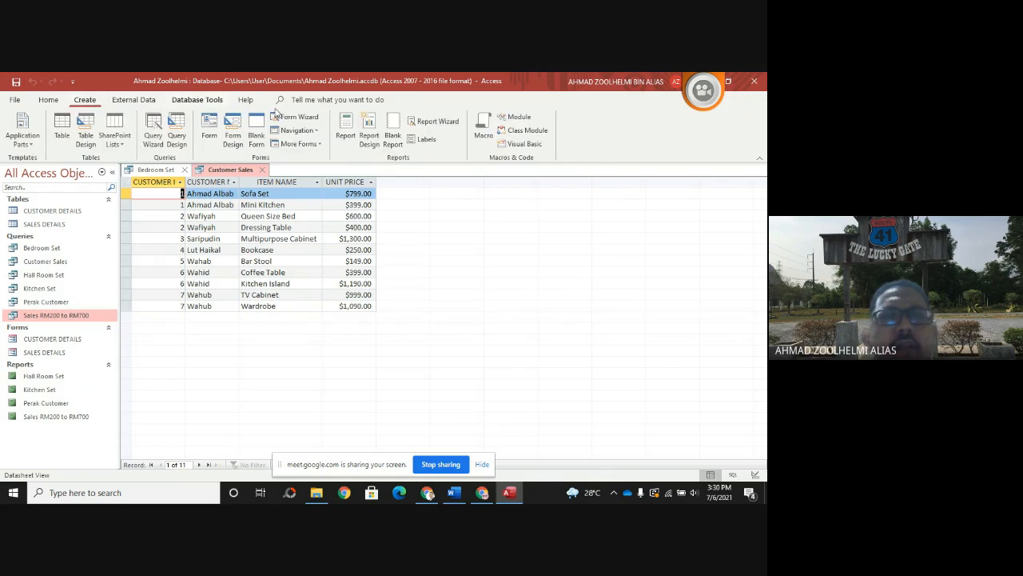
left_click(346, 127)
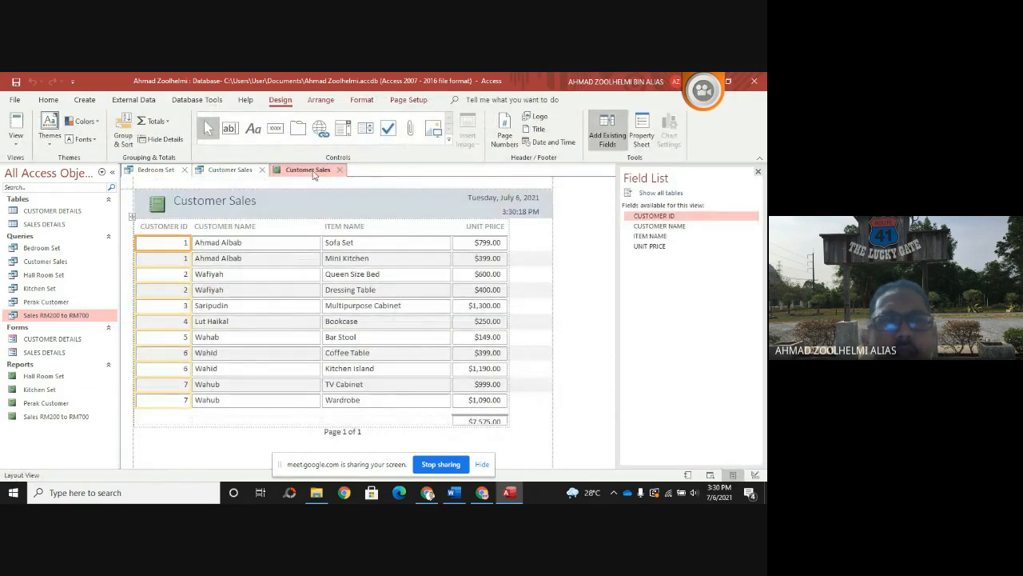
right_click(306, 172)
left_click(328, 176)
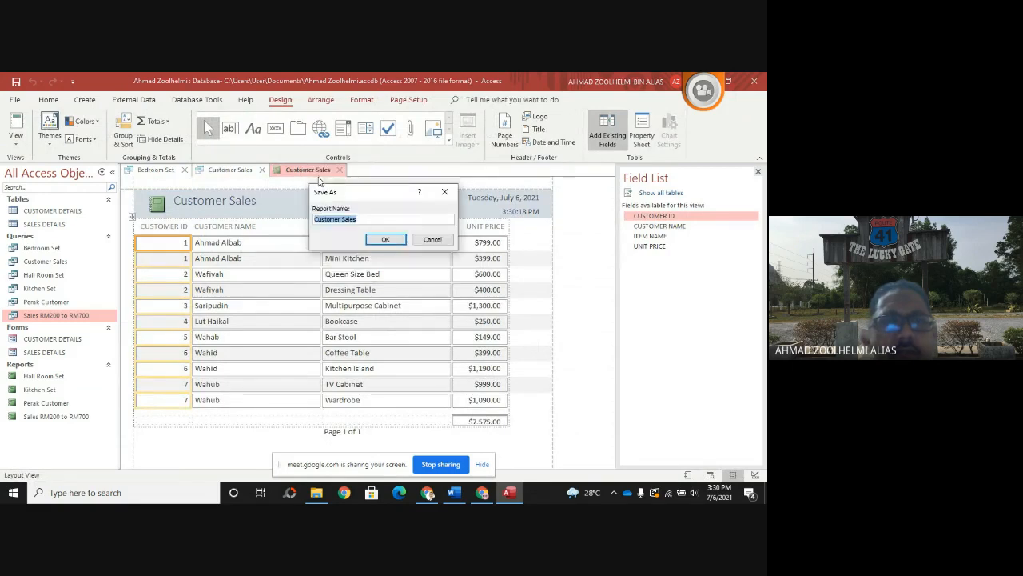
left_click(388, 242)
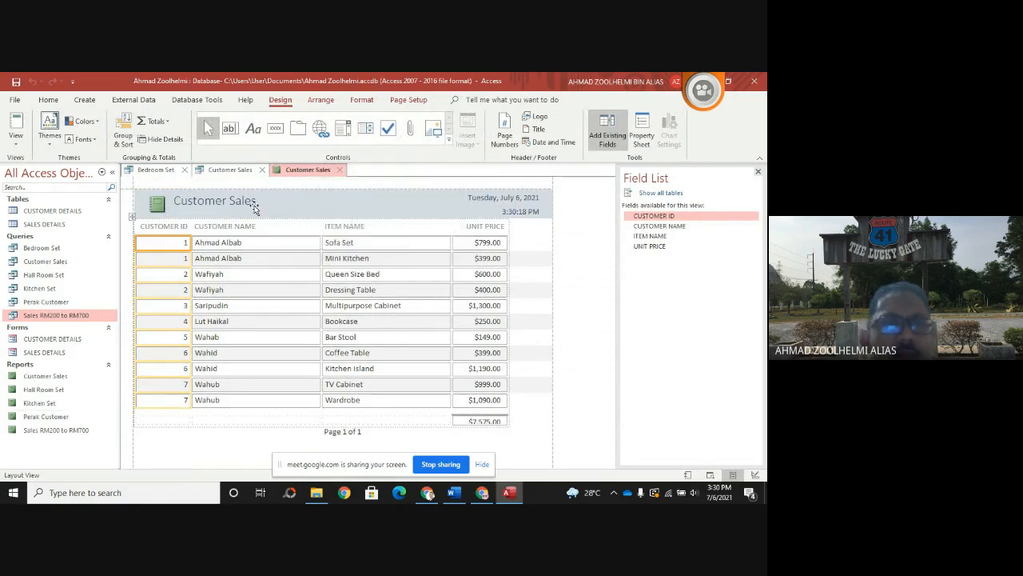
left_click(339, 171)
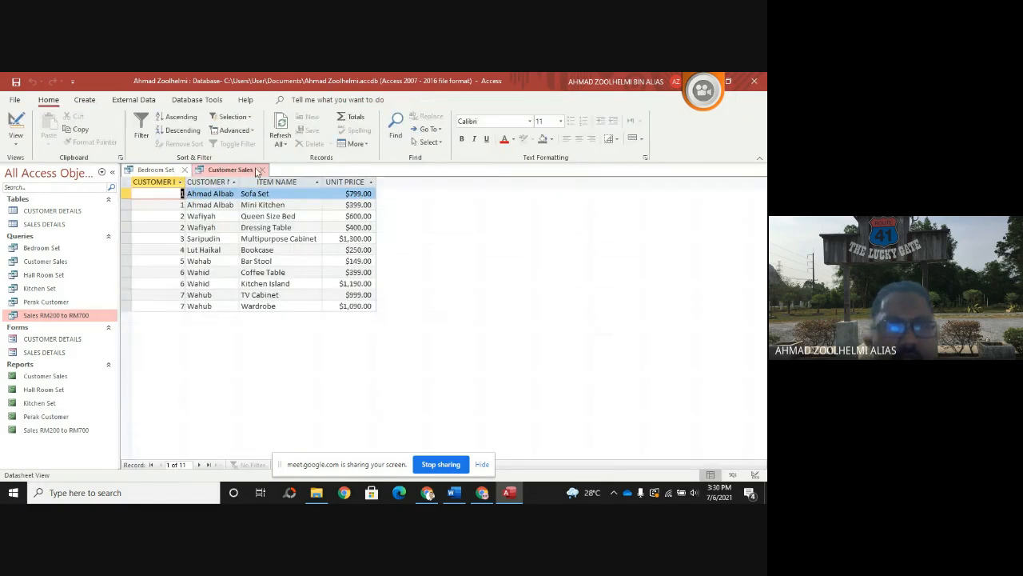
left_click(261, 171)
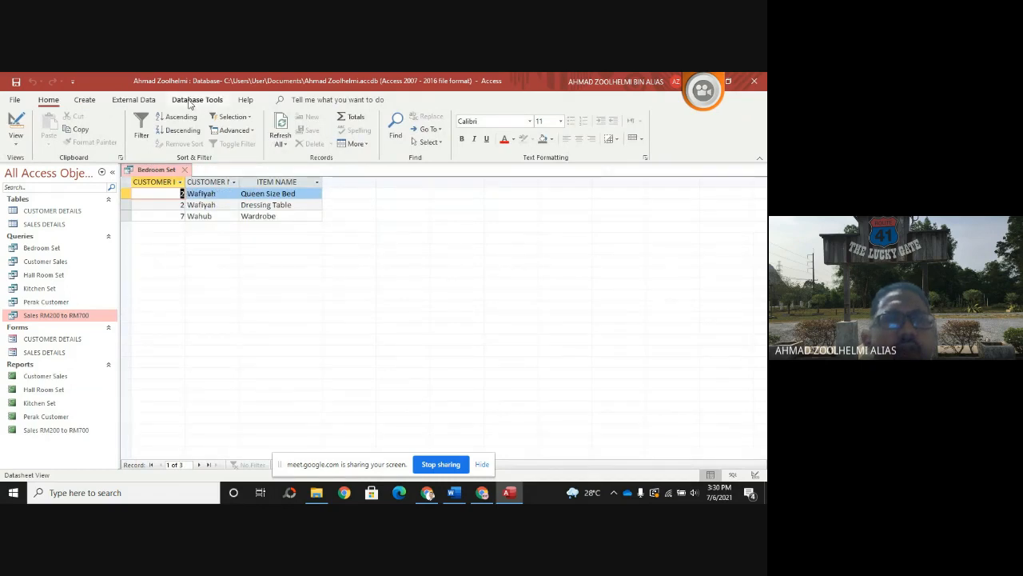
- Create a report from the Bedroom Set query, save it as Bedroom Set, and check the report task in the Word lab test
left_click(85, 99)
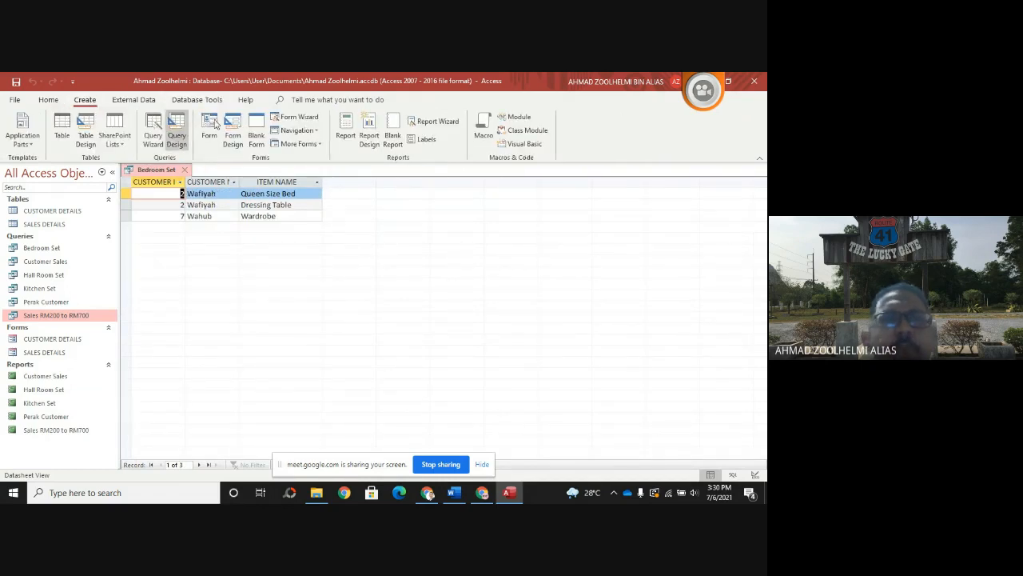
left_click(350, 126)
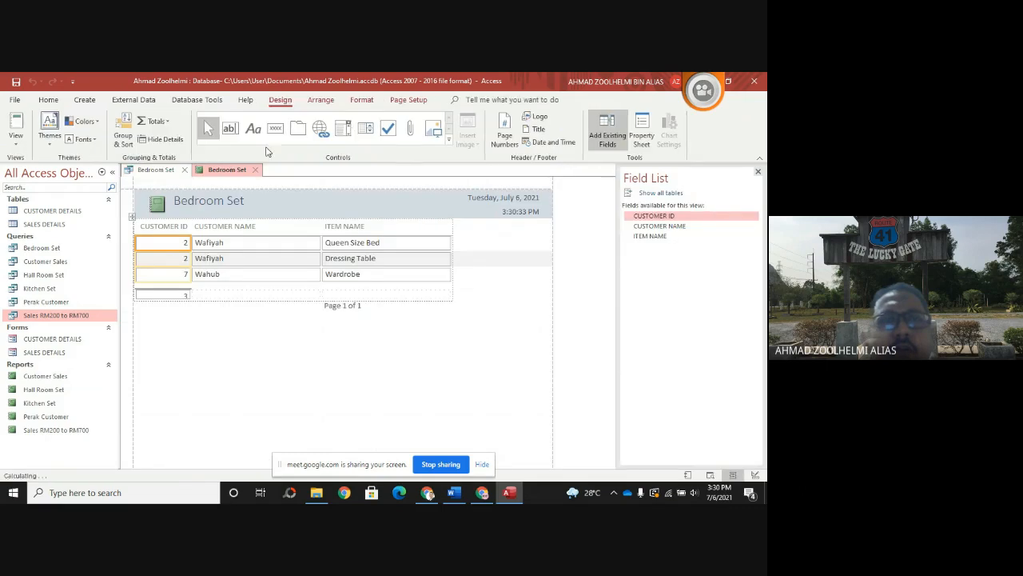
right_click(231, 169)
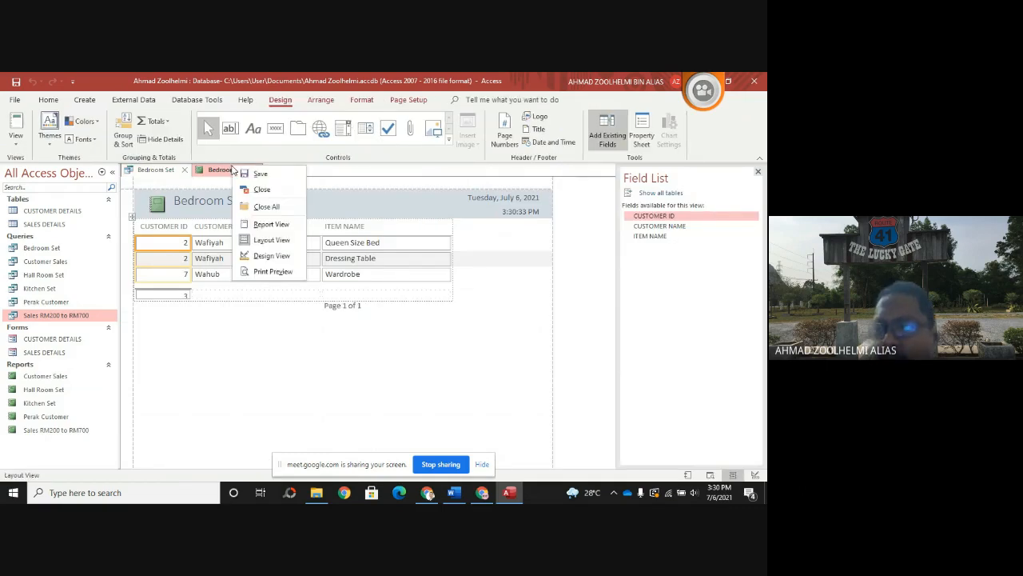
left_click(250, 174)
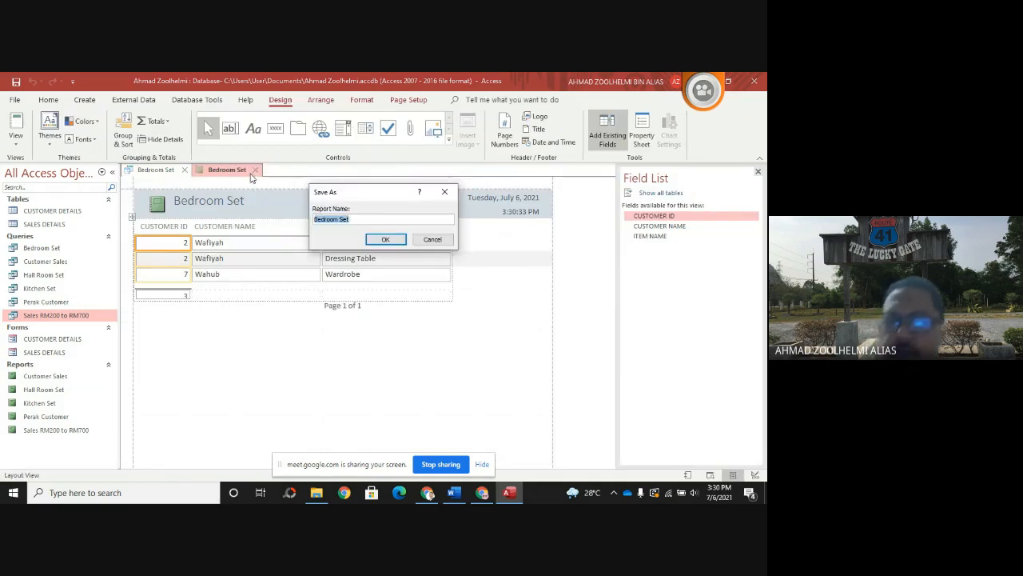
left_click(386, 239)
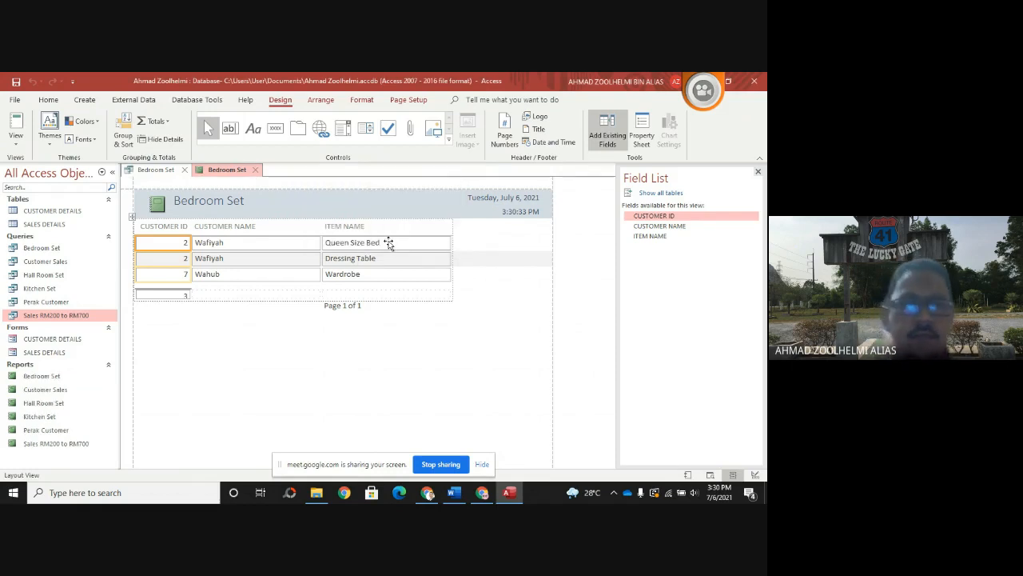
left_click(516, 498)
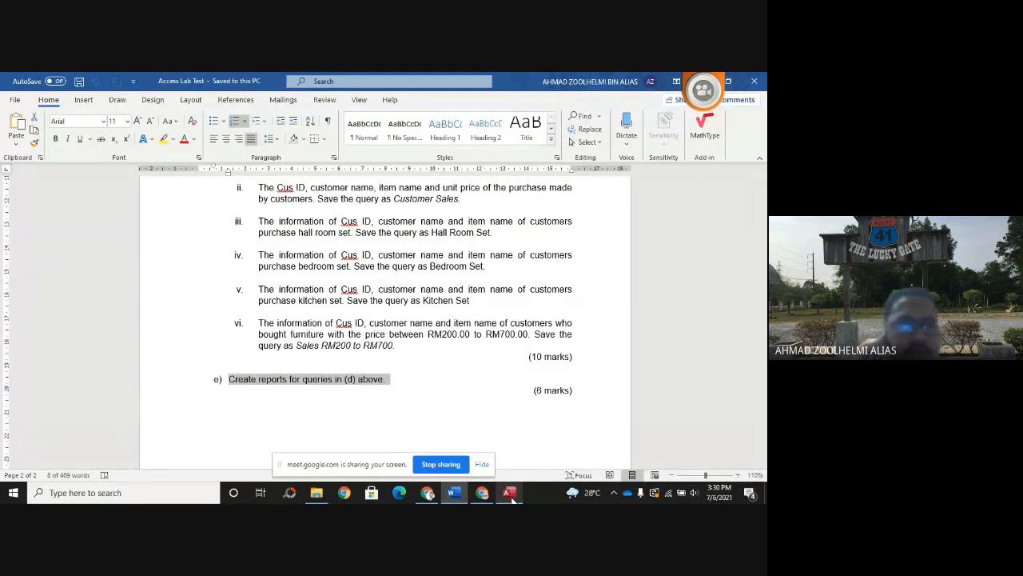
left_click(510, 494)
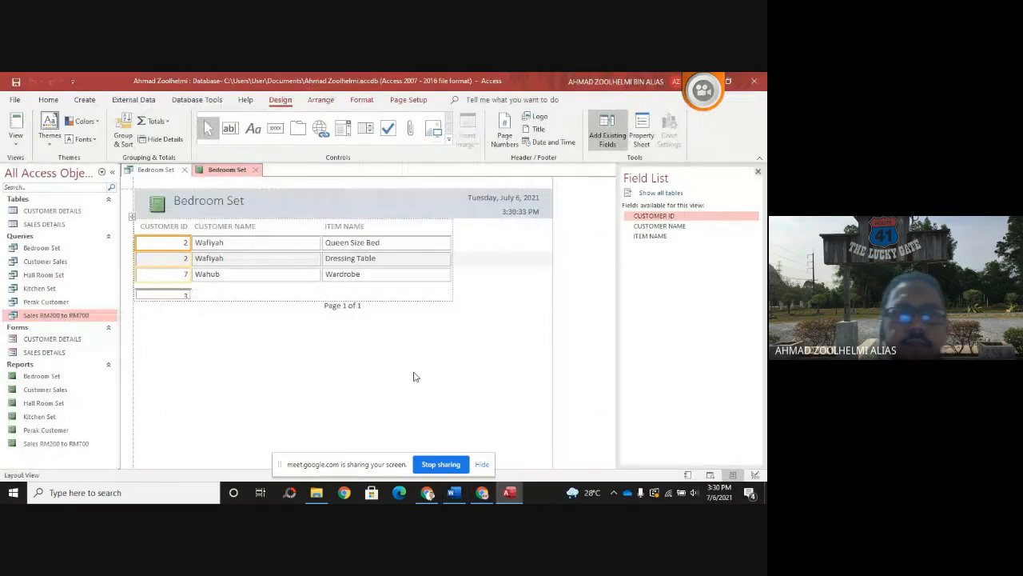
- Switch to the Google Meet call and briefly turn the microphone and camera off and back on
left_click(428, 492)
left_click(292, 426)
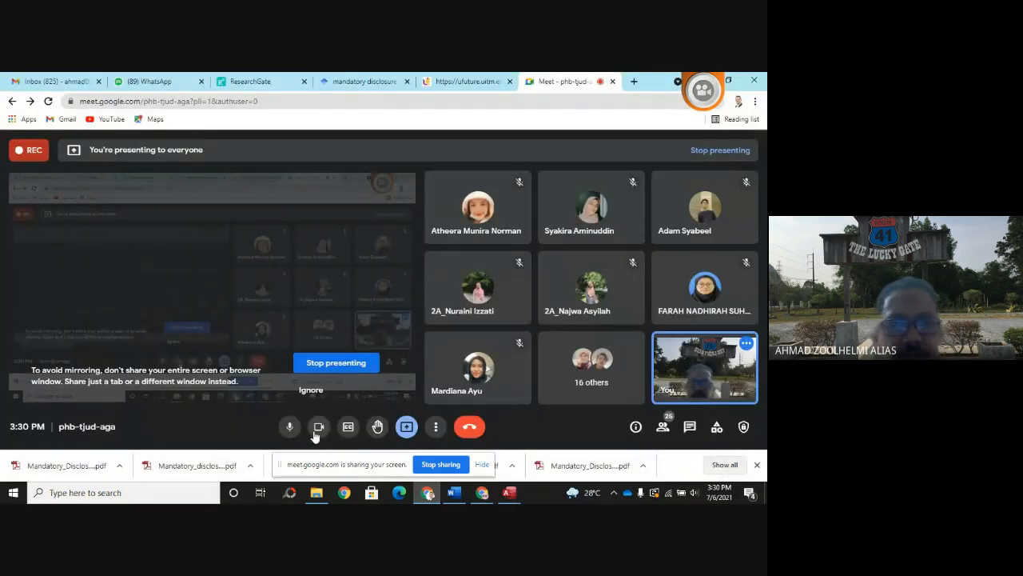
left_click(319, 434)
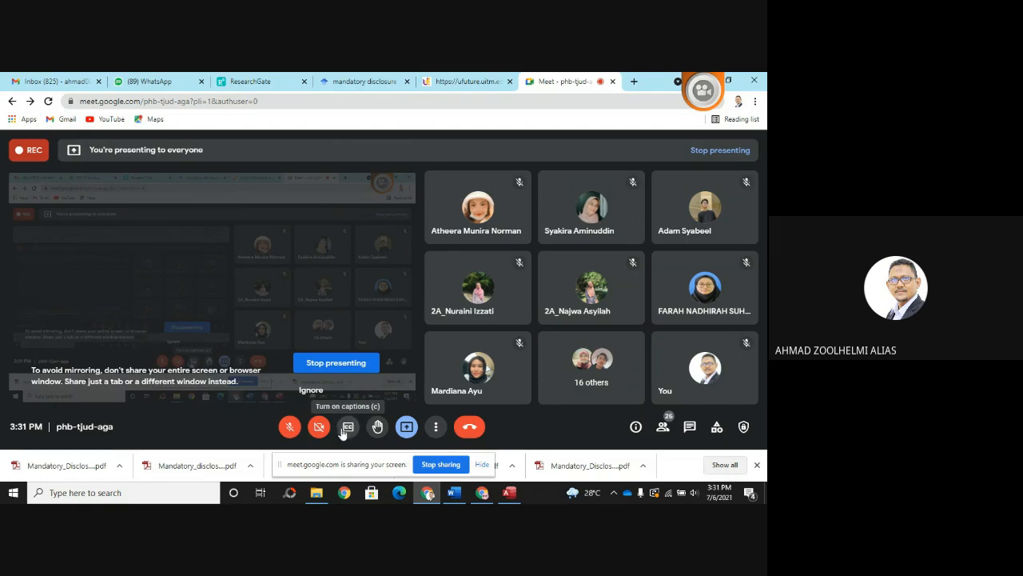
left_click(319, 427)
left_click(291, 427)
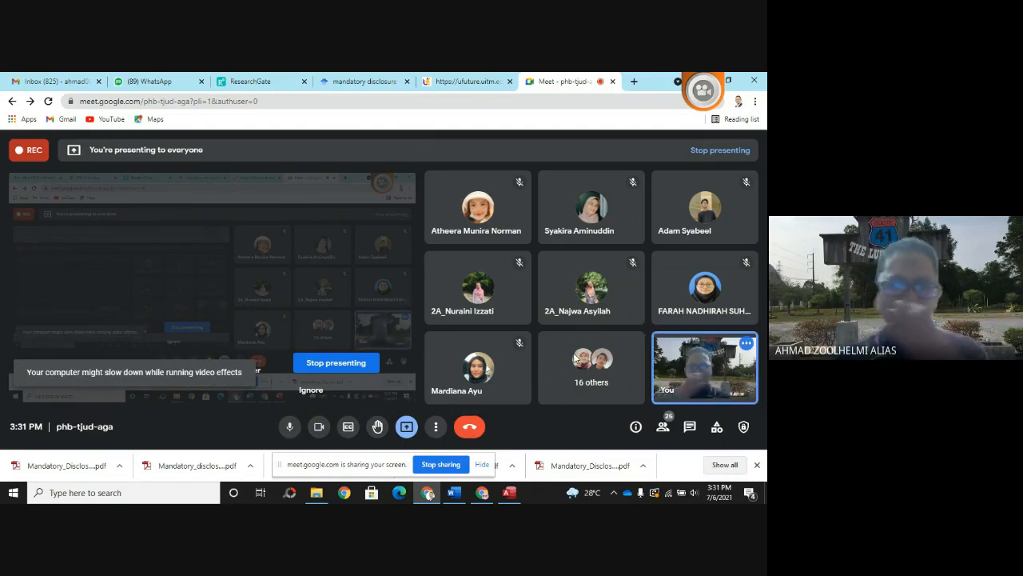
- Return to Access and close both the Bedroom Set report and the Bedroom Set query
left_click(509, 493)
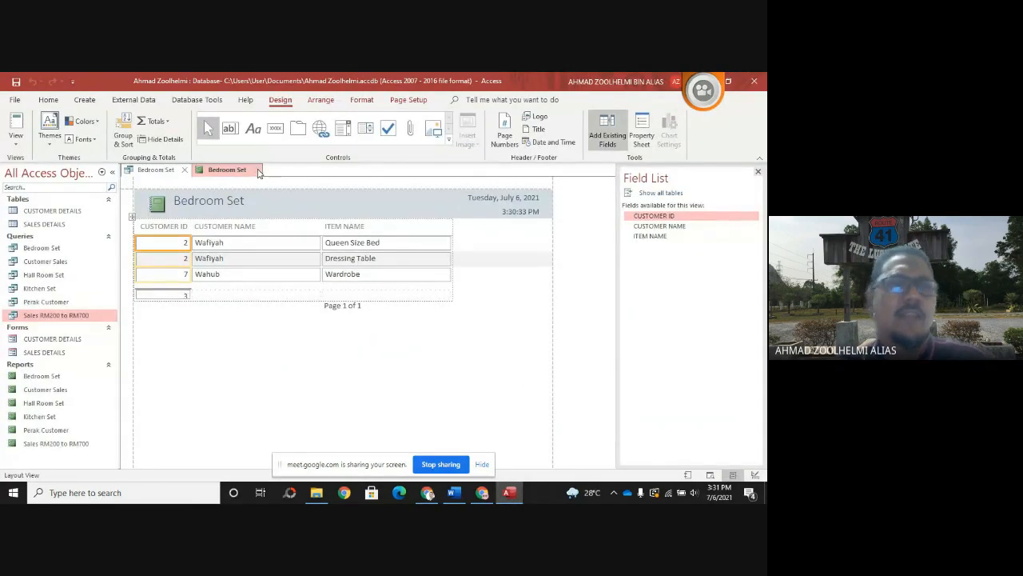
left_click(258, 171)
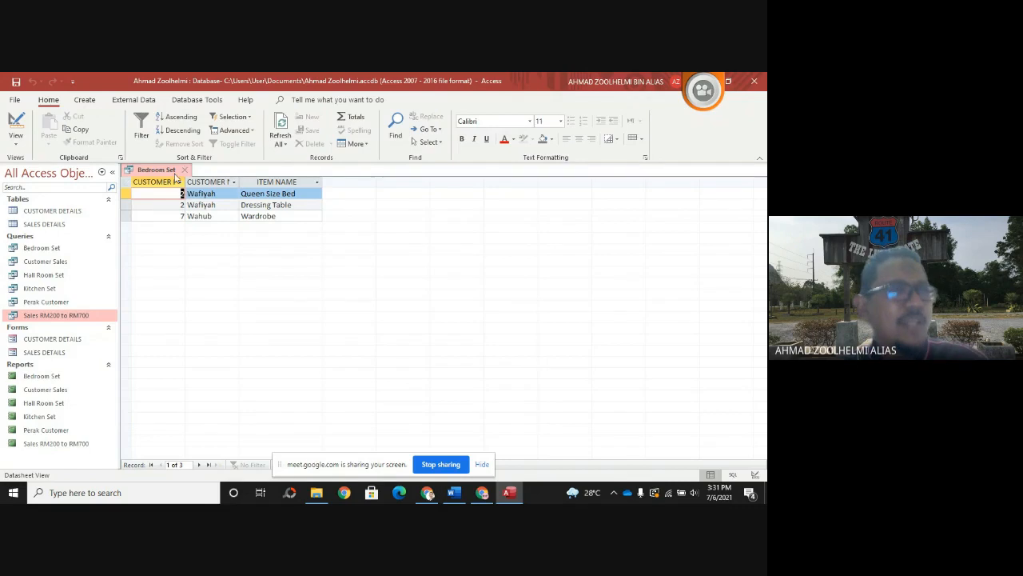
left_click(64, 211)
key("ctrl+w")
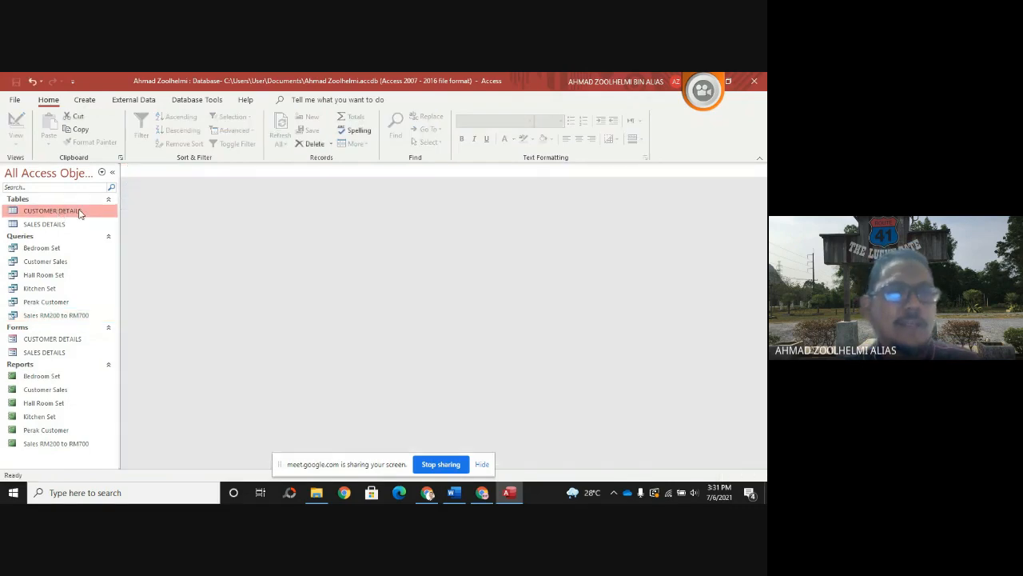
- Review both tables, the Bedroom Set, Customer Sales and Hall Room Set queries, the CUSTOMER DETAILS form, and the Bedroom Set report
double_click(60, 211)
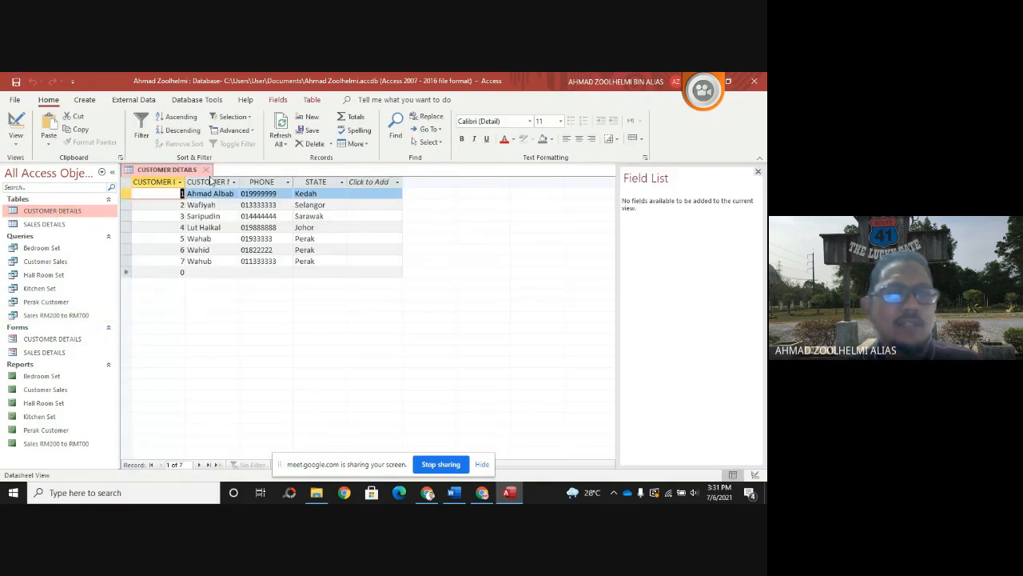
double_click(52, 224)
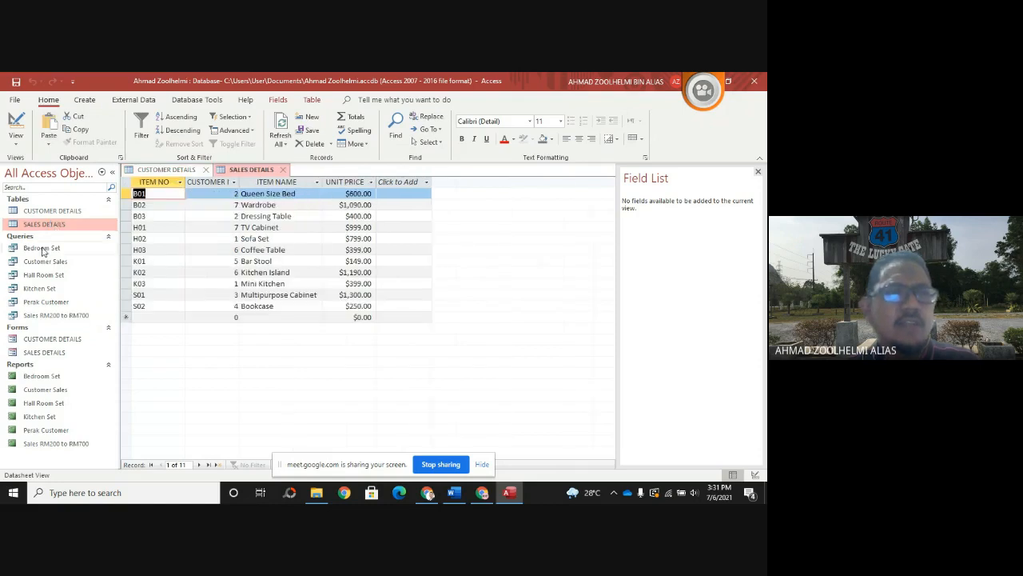
double_click(42, 248)
double_click(43, 261)
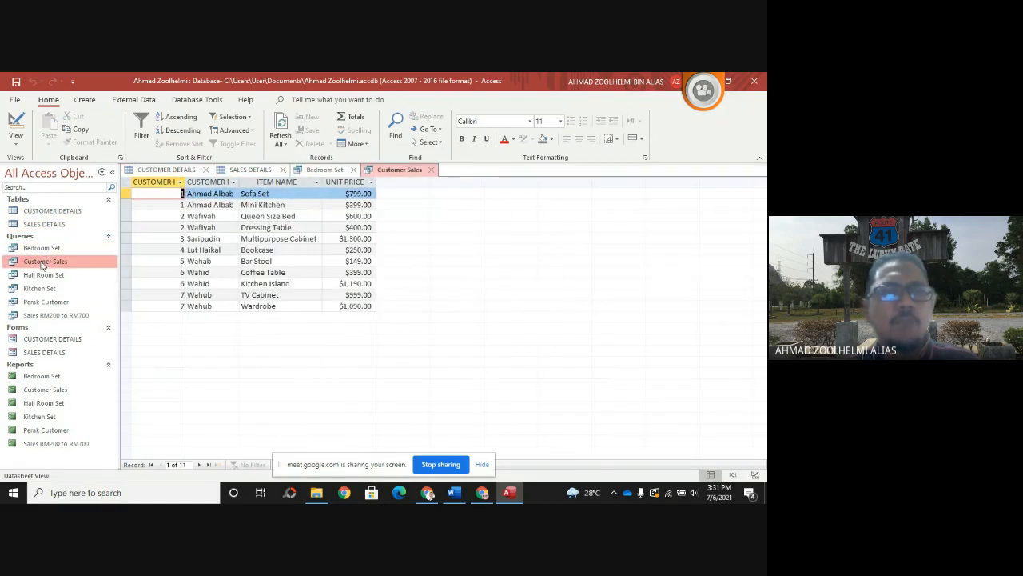
double_click(48, 275)
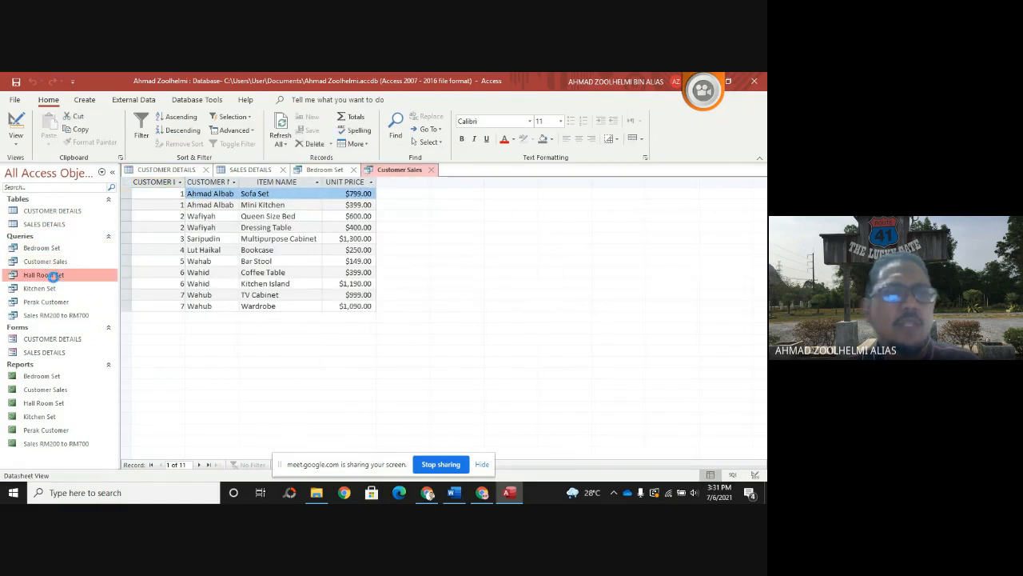
double_click(53, 340)
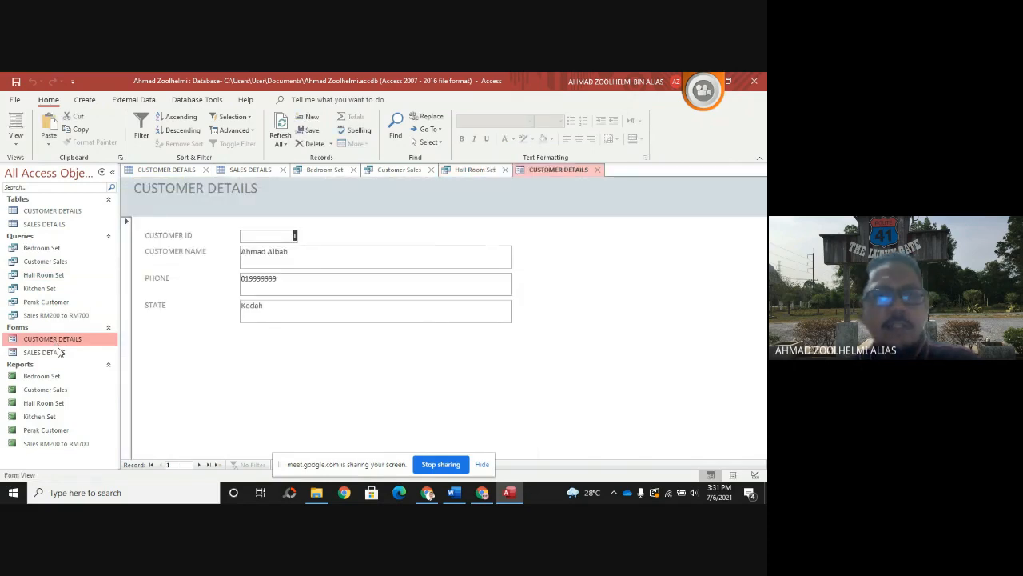
double_click(51, 378)
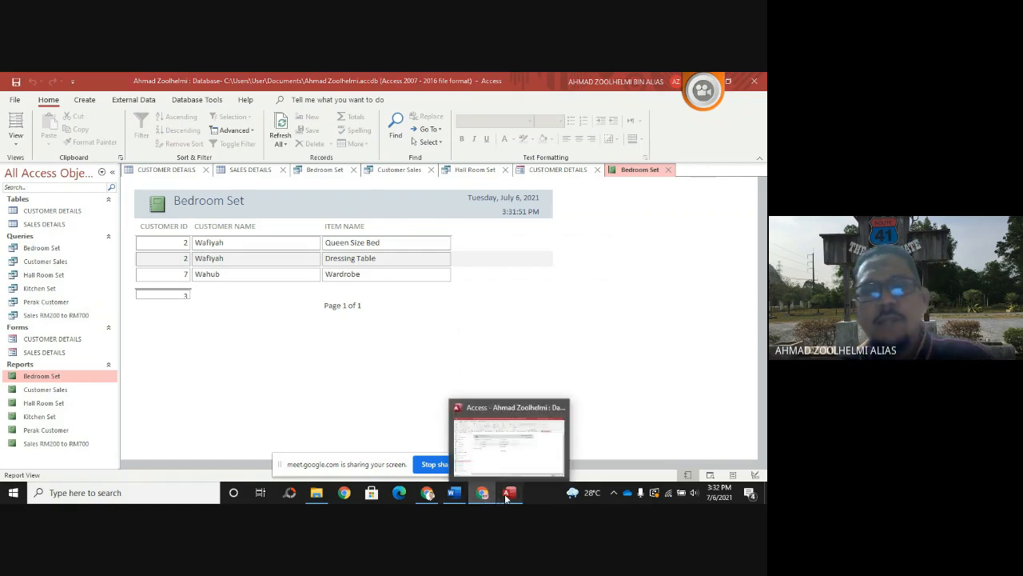
- Switch to the Google Meet call in the browser
left_click(429, 494)
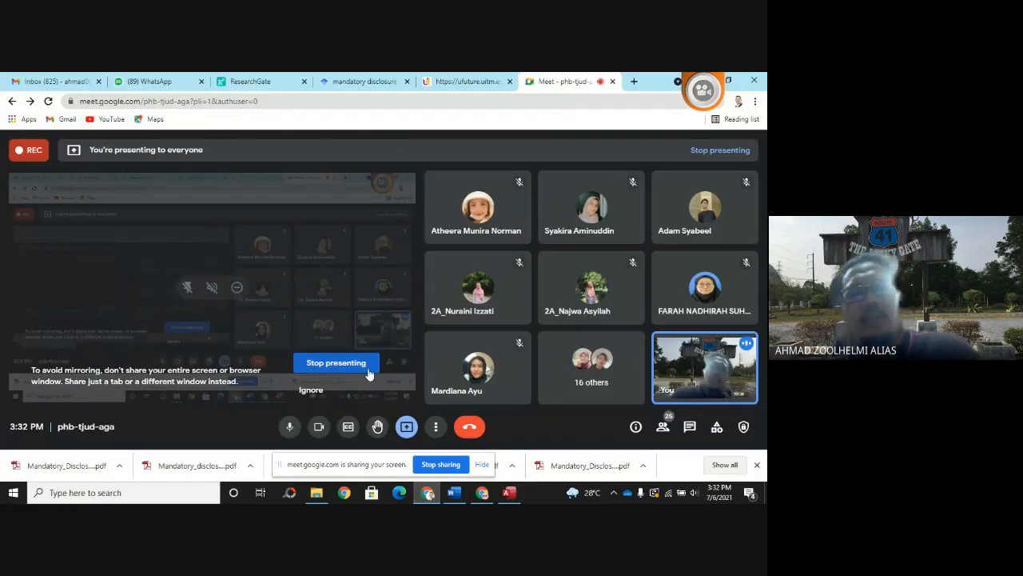